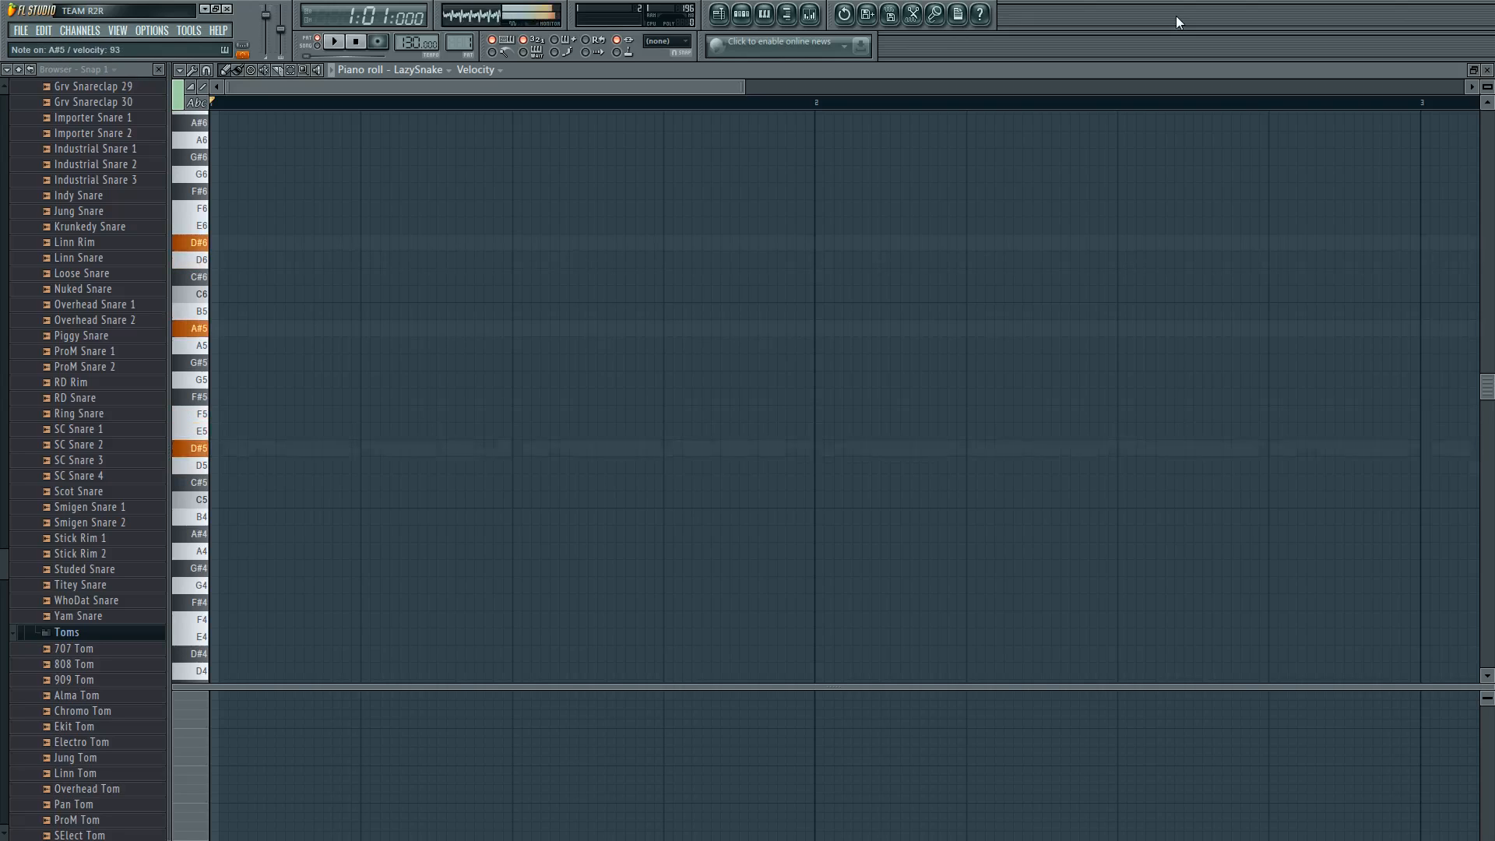
Switch from the piano roll to Adobe Flash Professional with the Untitled-2 document
key("super")
left_click(218, 825)
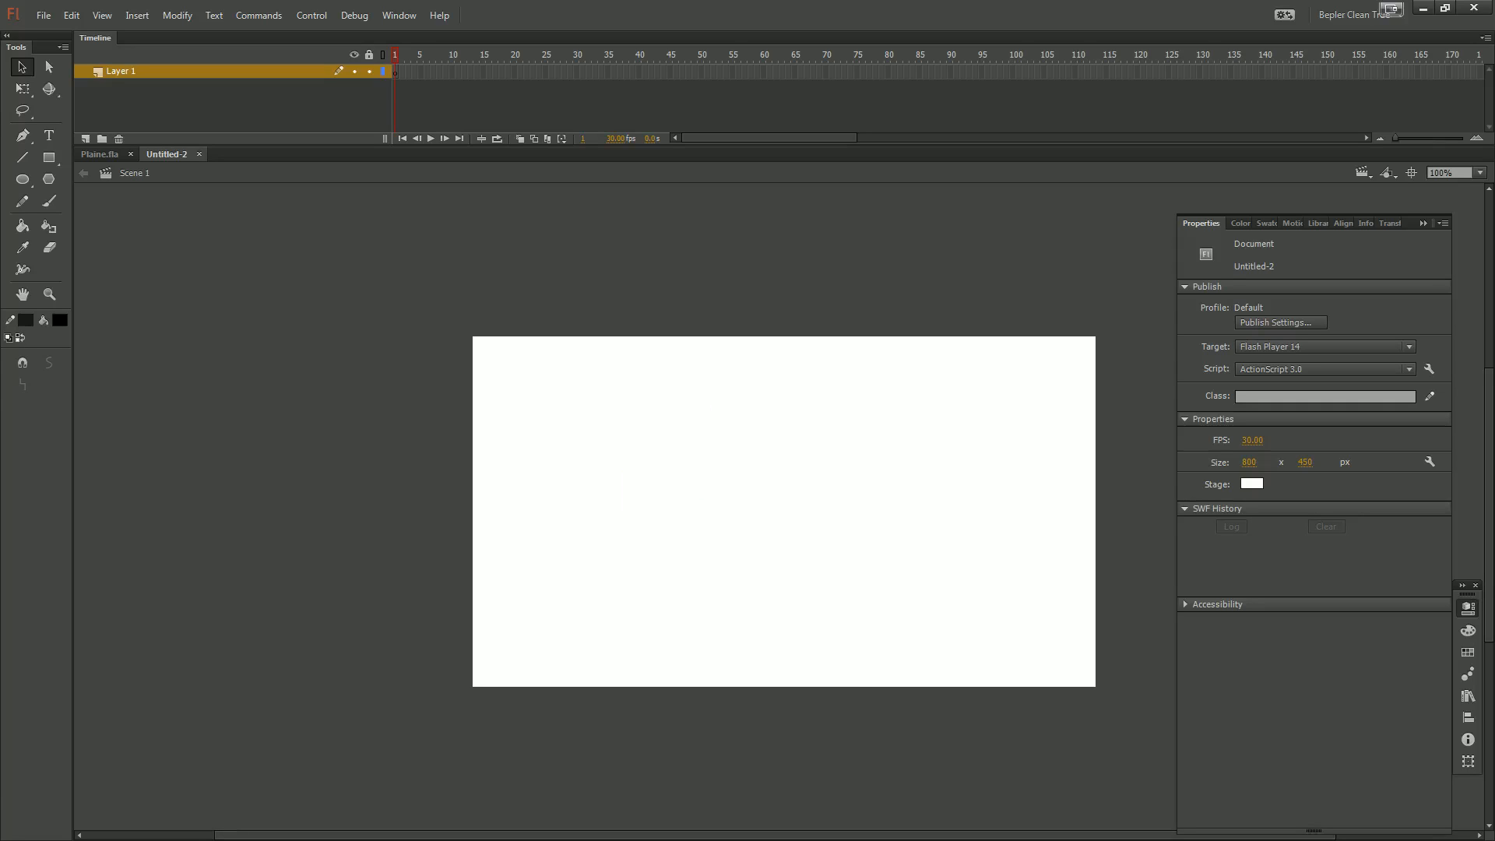
Add a static text reading "Palletetets" in the upper middle of the stage
key("t")
left_click(679, 415)
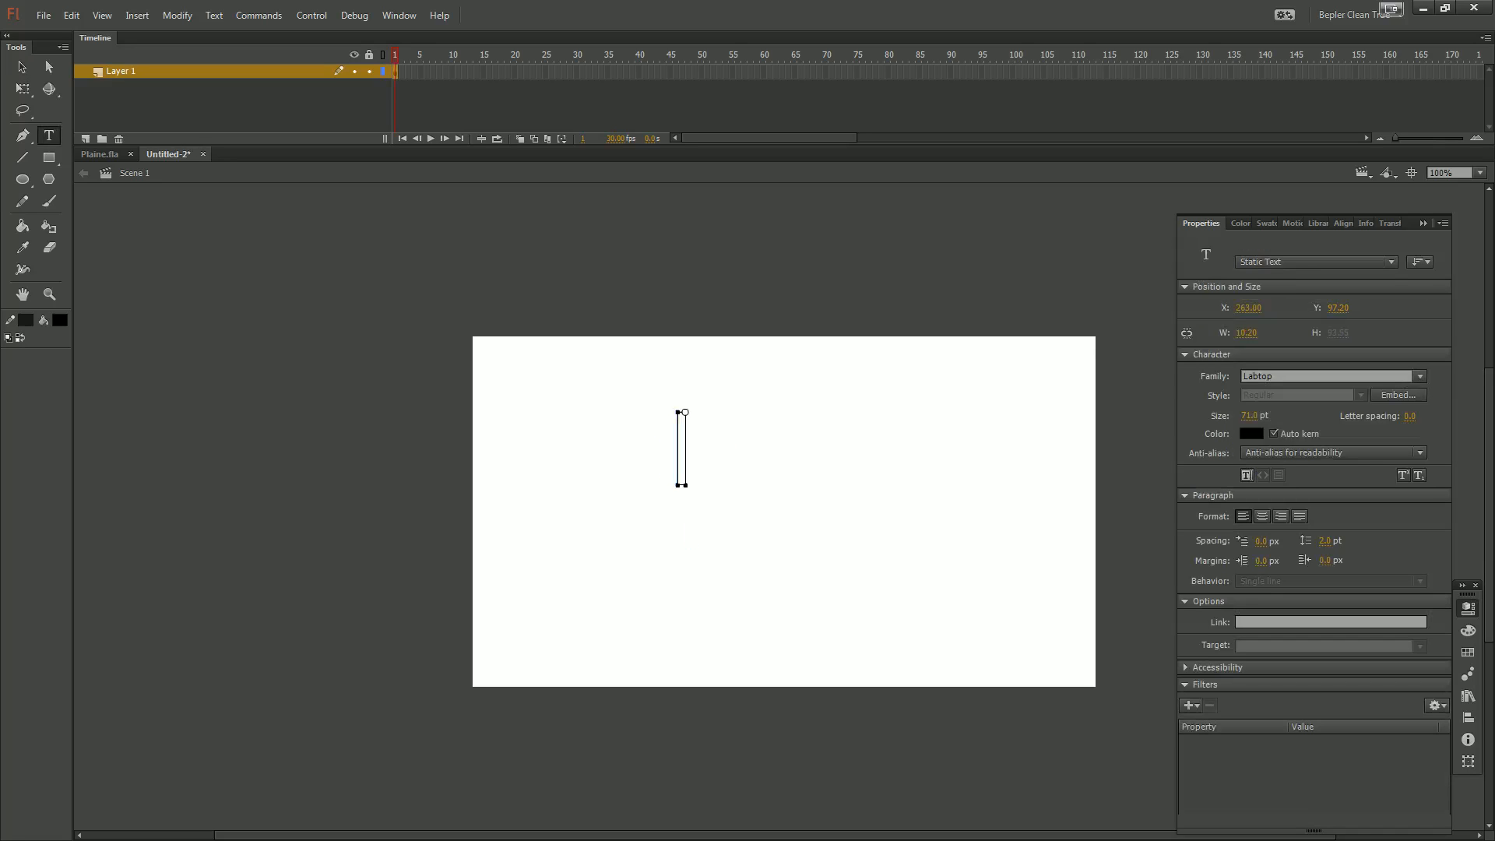
type("Palk")
key("BackSpace")
type("l")
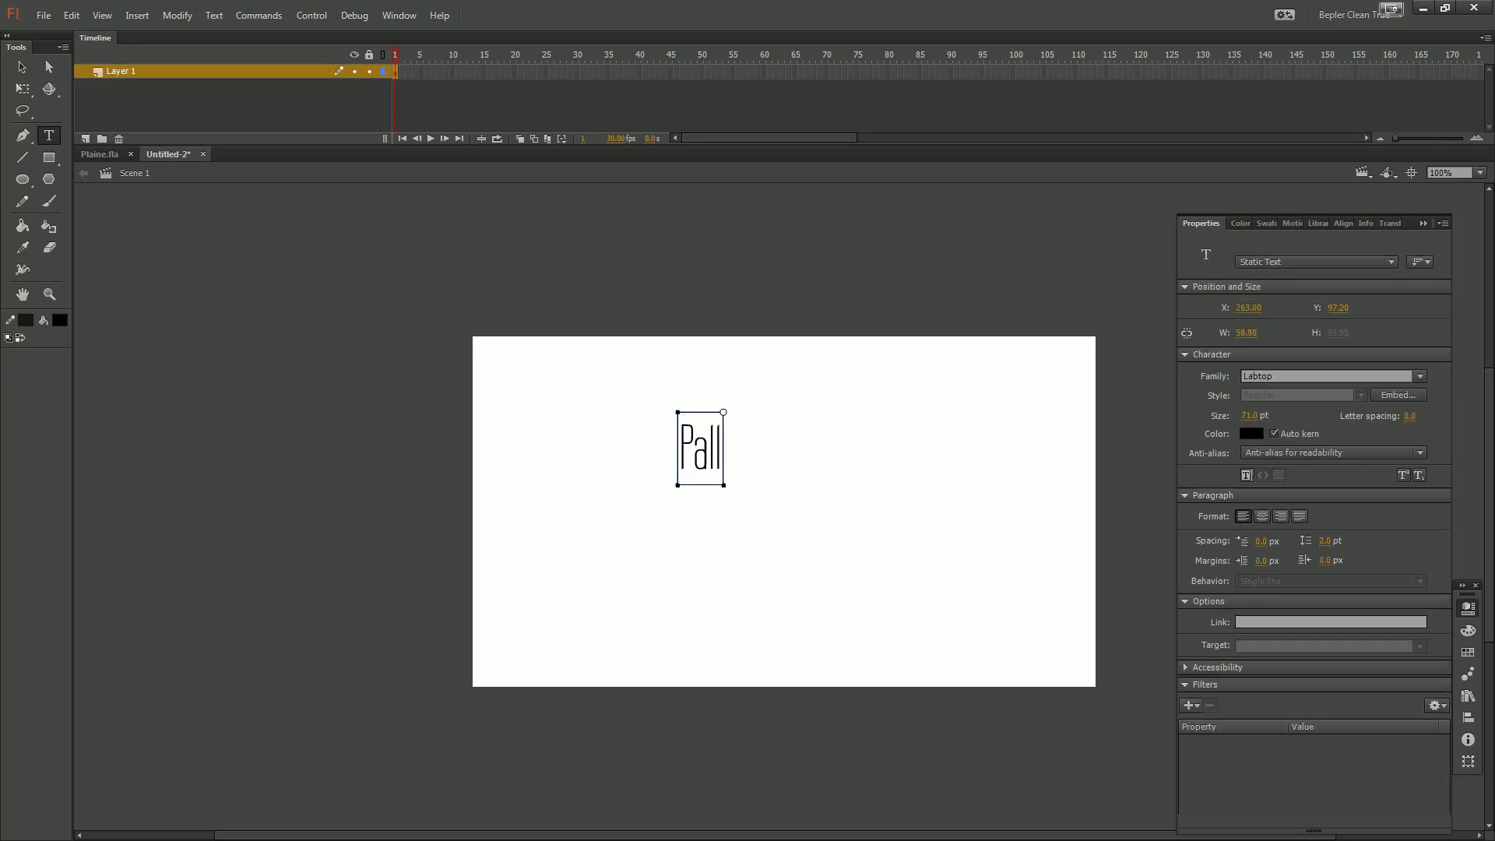
type("l")
key("BackSpace")
type("etrt")
key("BackSpace")
key("BackSpace")
type("etets")
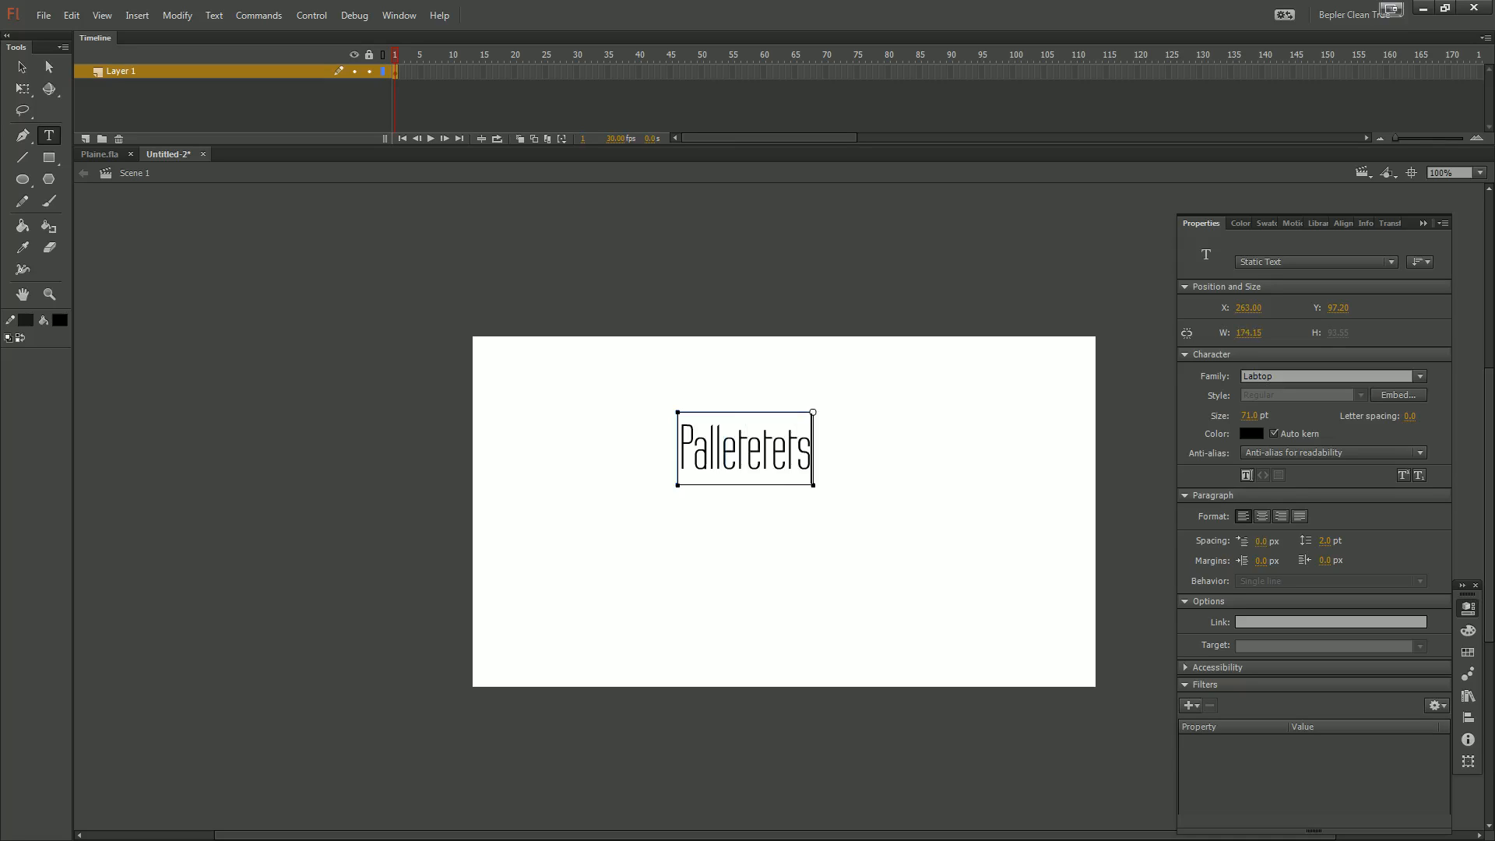
Scale the text up with Free Transform, then undo back to an empty stage
type("q")
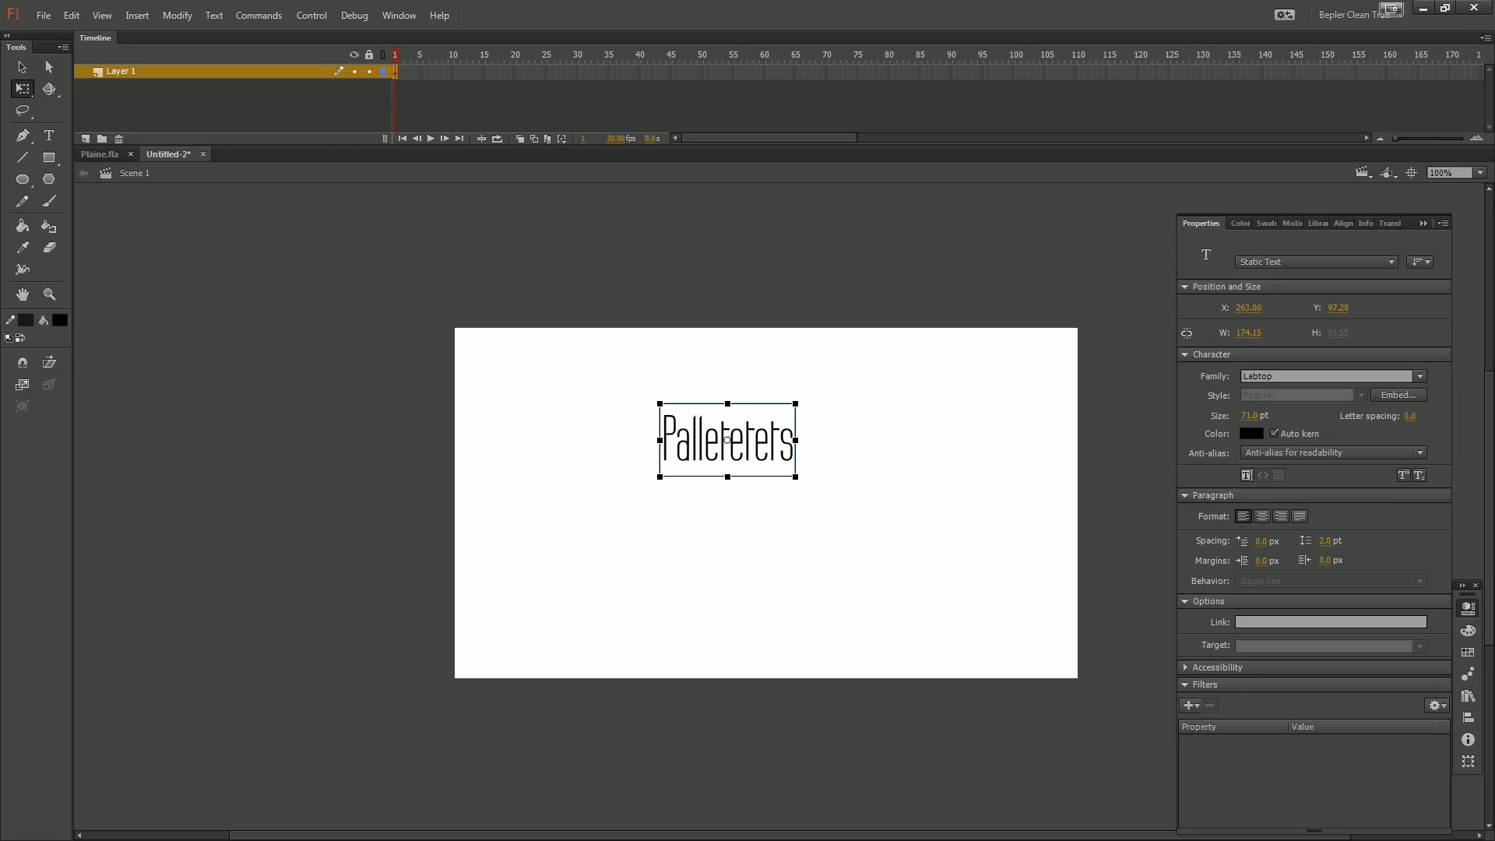
left_click_drag(795, 477, 1367, 784)
key("ctrl+z")
key("ctrl+z")
key("ctrl+z")
key("ctrl+z")
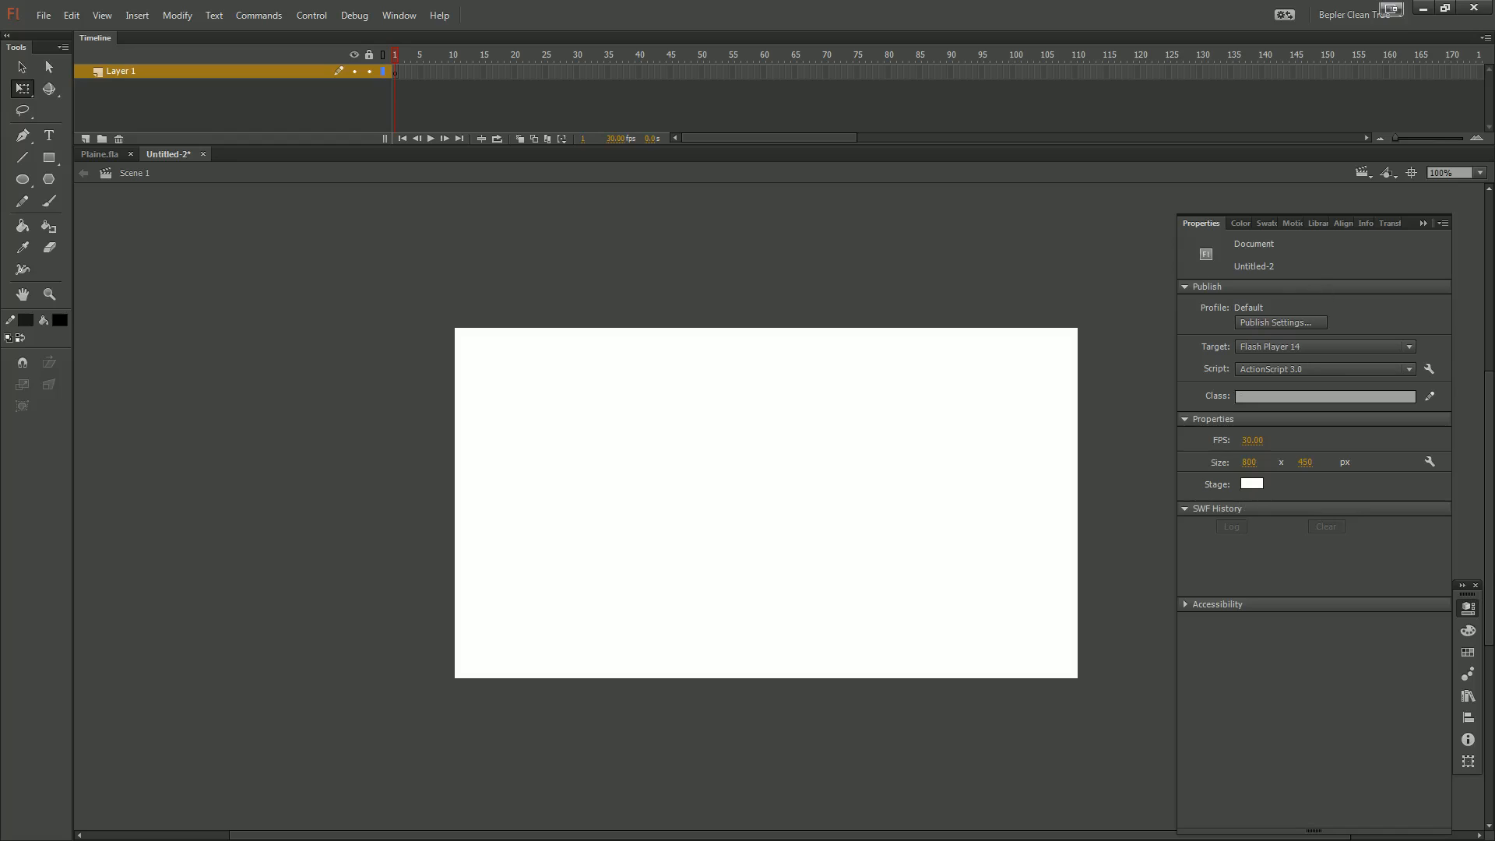
Replace the current color swatches with NTSC.clr from the Extensions folder in Animation 2013
left_click(1310, 223)
double_click(1267, 224)
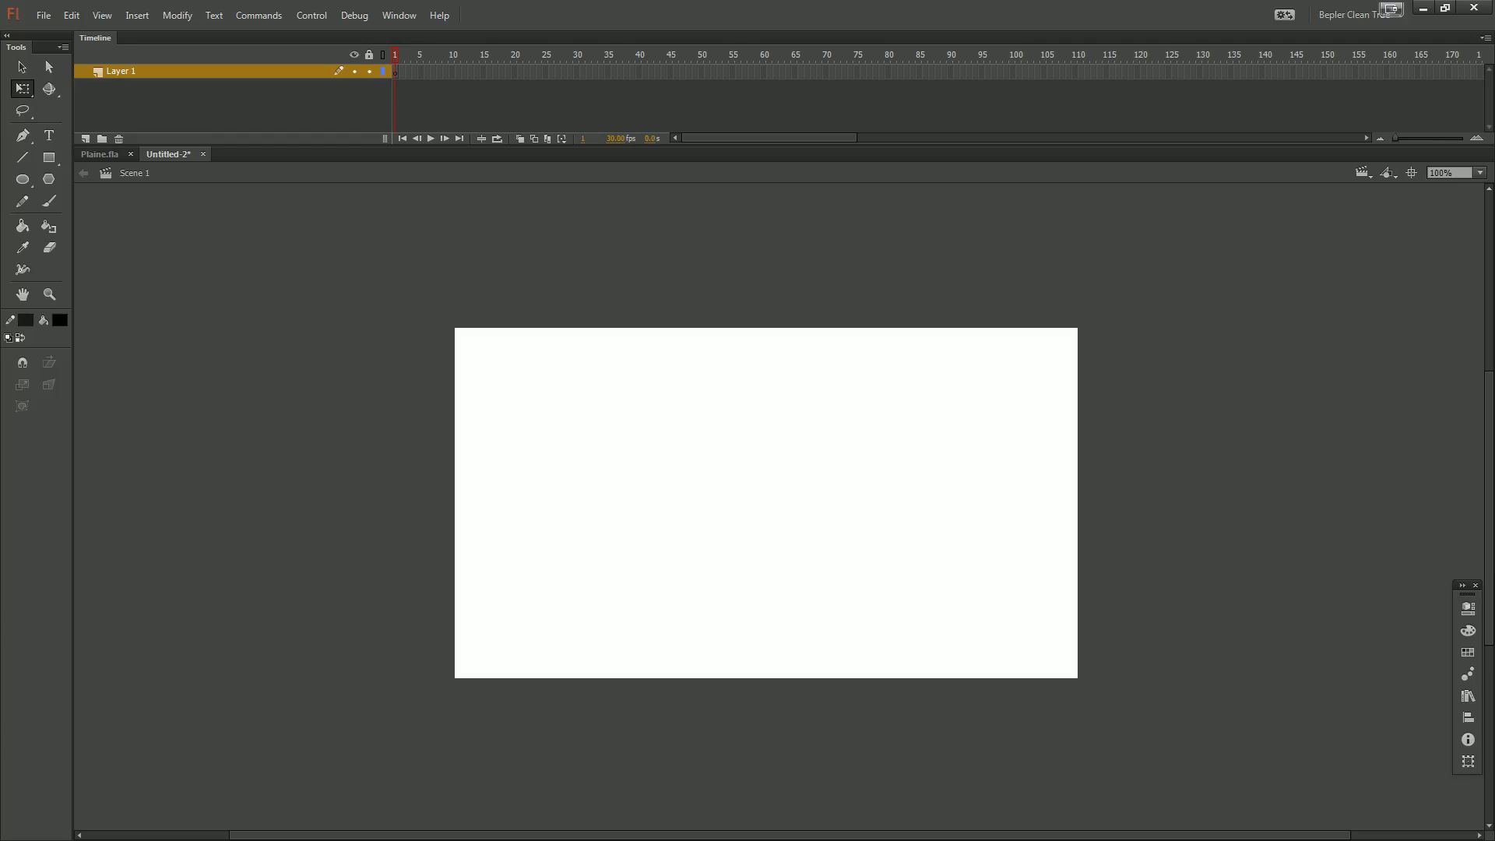
left_click(1468, 631)
left_click(1252, 223)
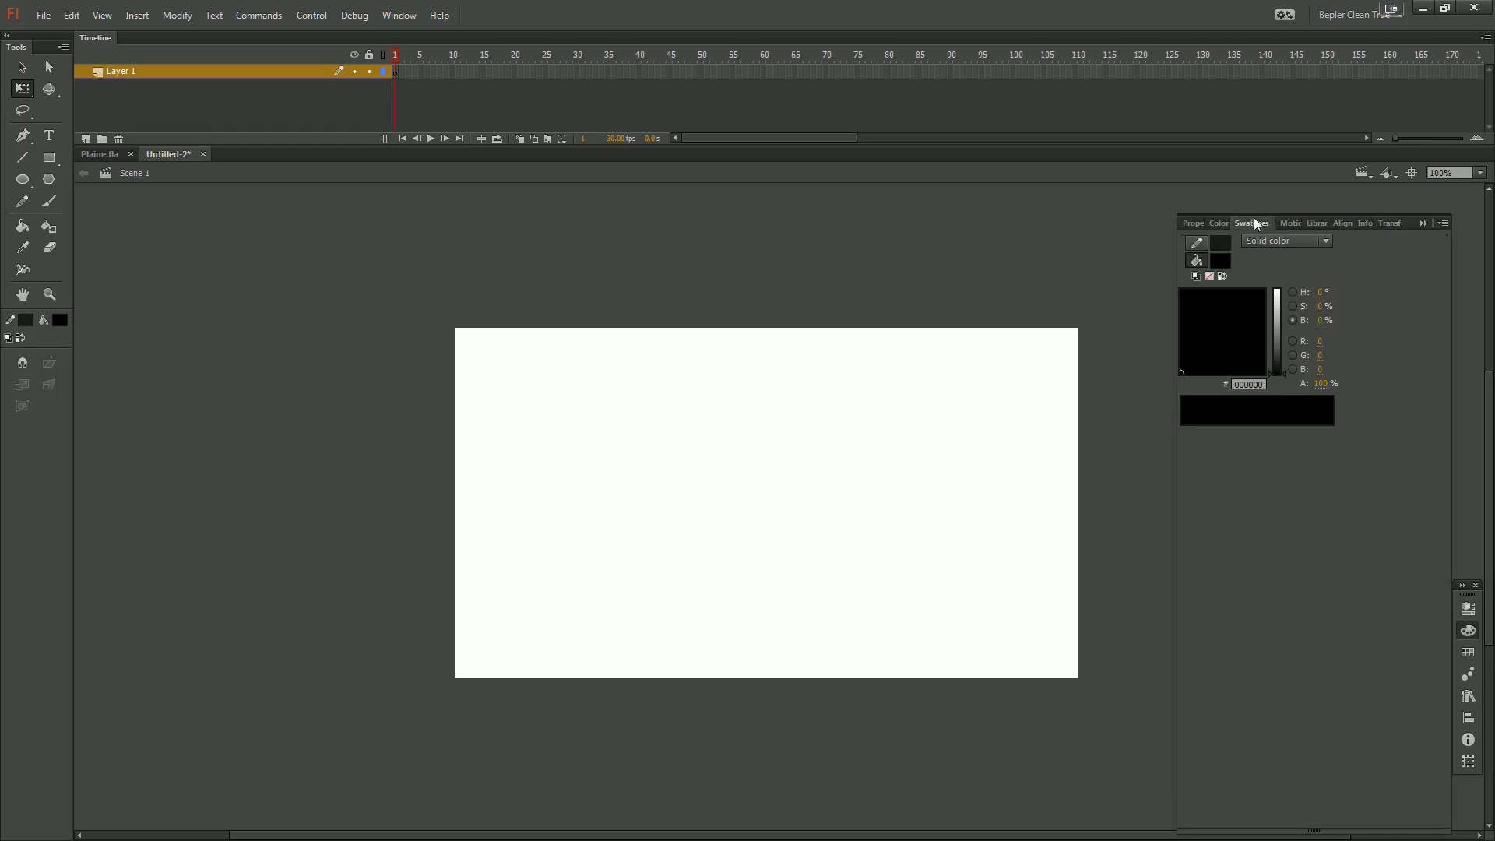
left_click(1443, 223)
left_click(1343, 327)
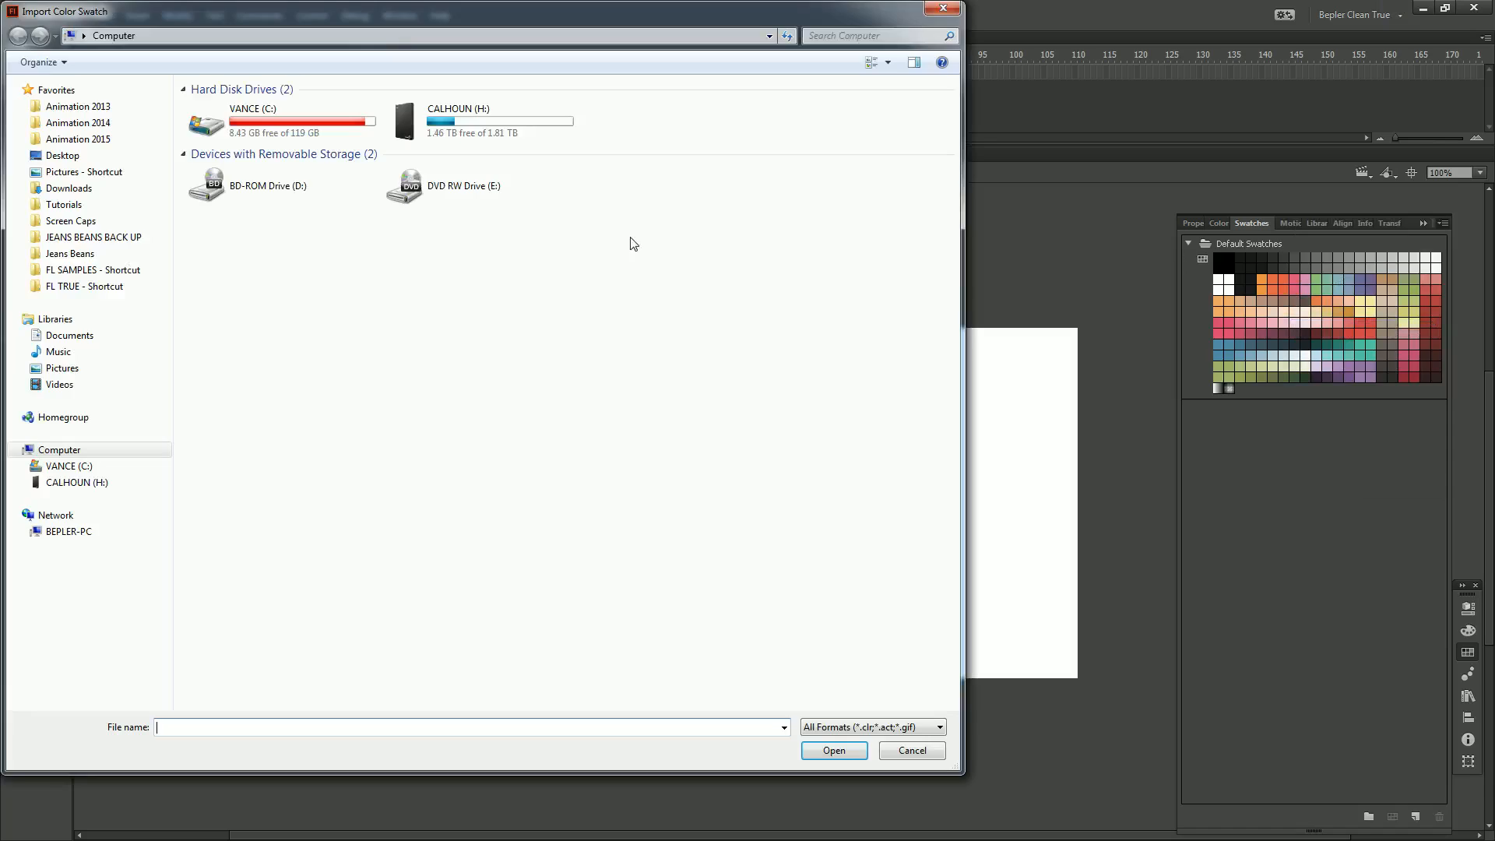
left_click(94, 139)
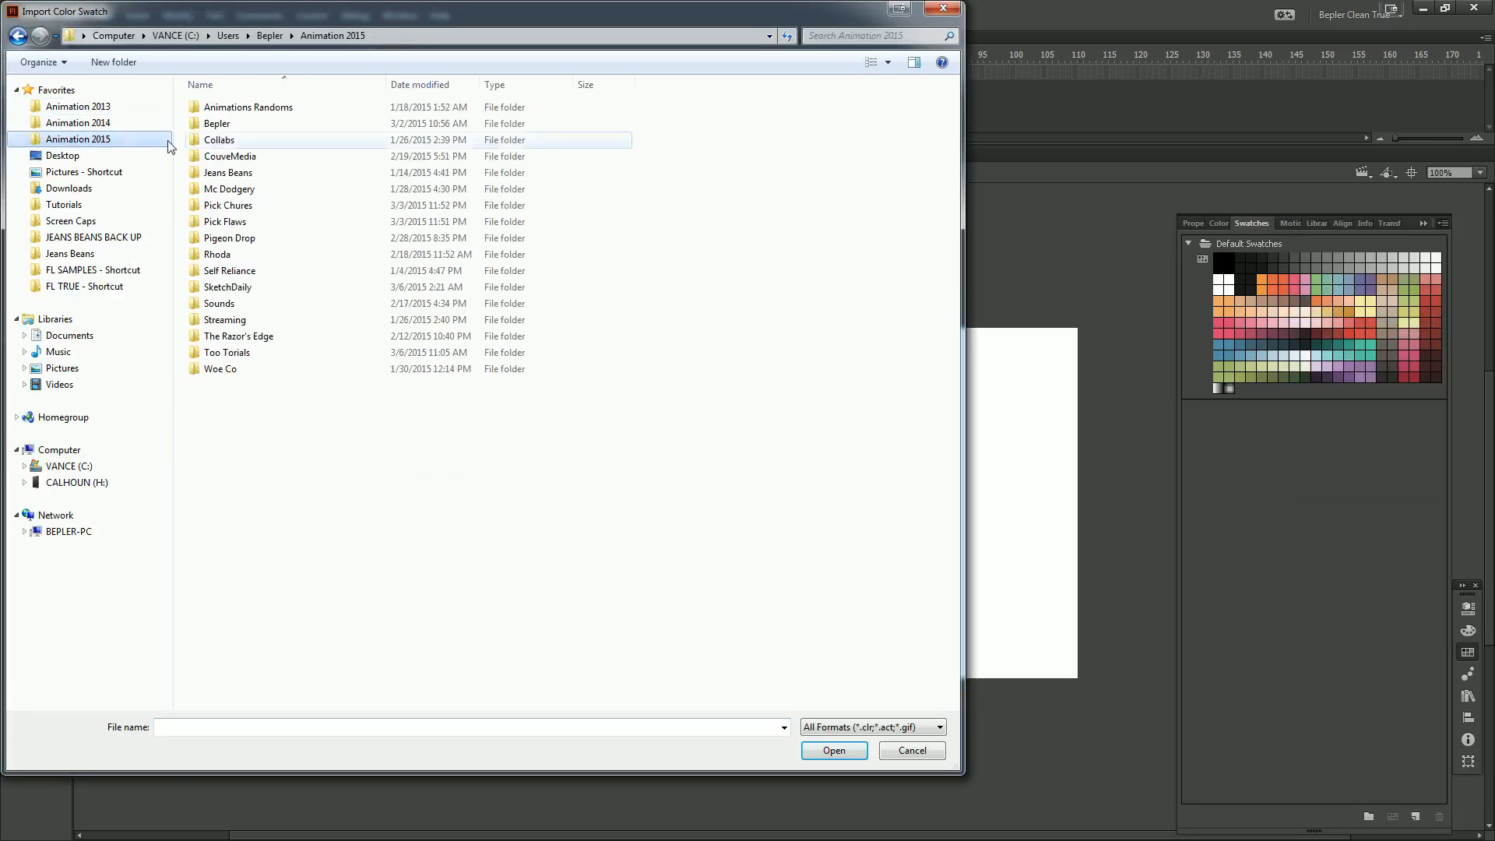
left_click(78, 107)
double_click(233, 156)
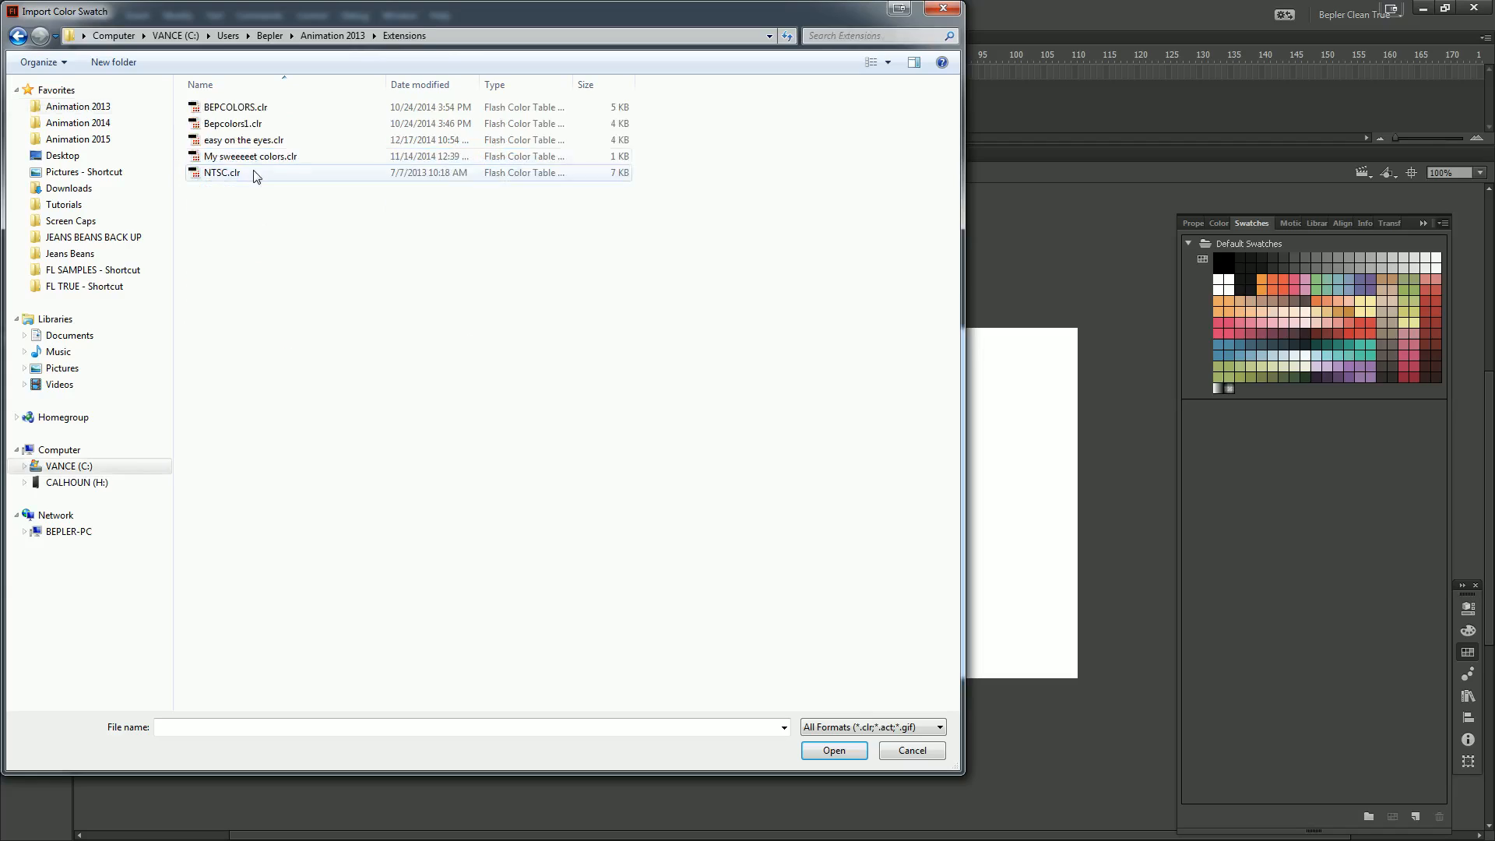
double_click(232, 175)
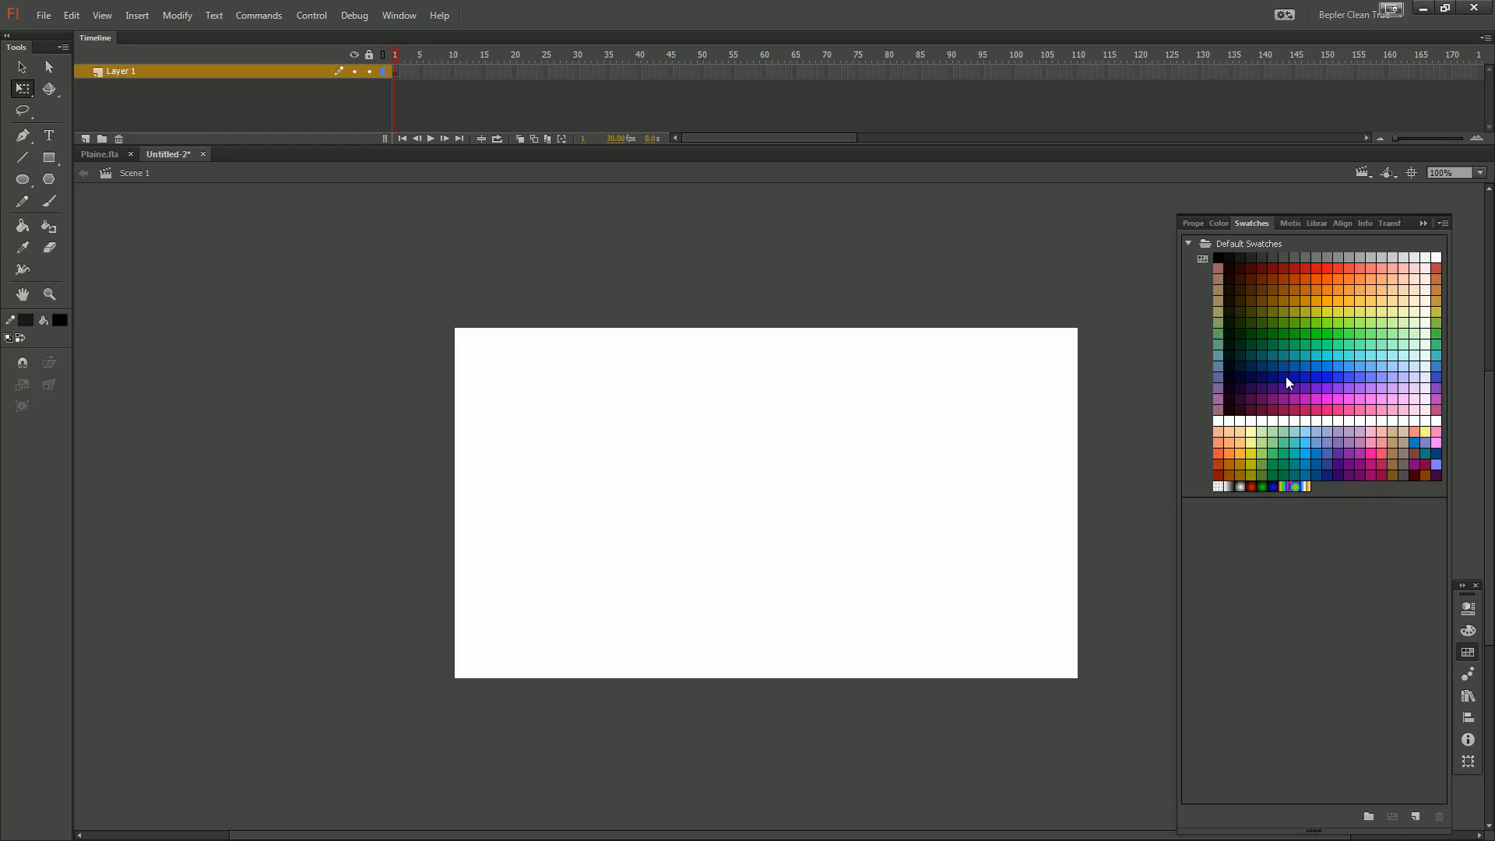
Load the Web 216 swatch set, then replace it with the colors from NTSC.clr
left_click(1445, 223)
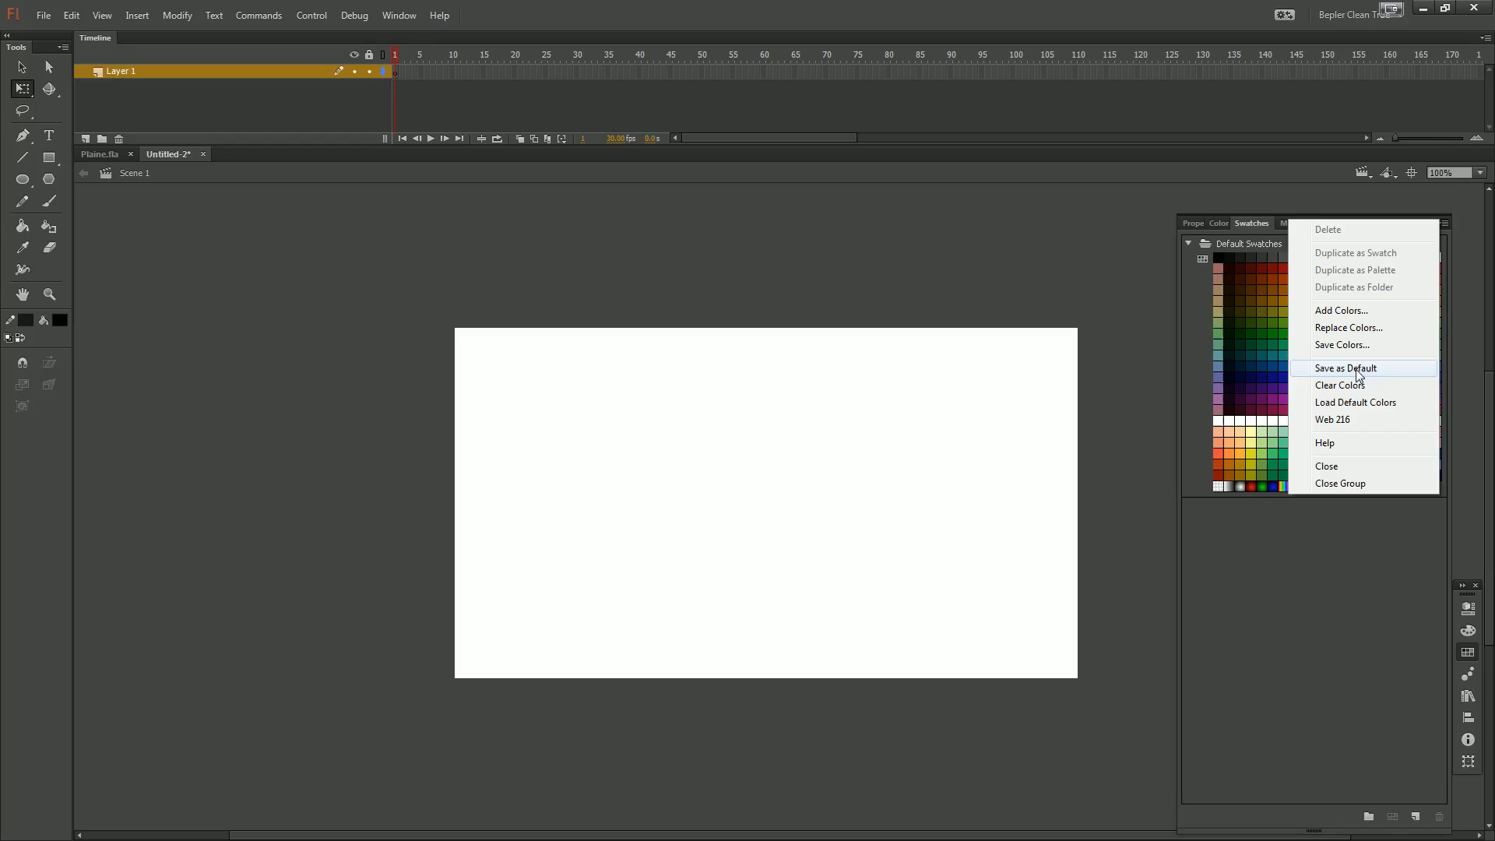
left_click(1335, 419)
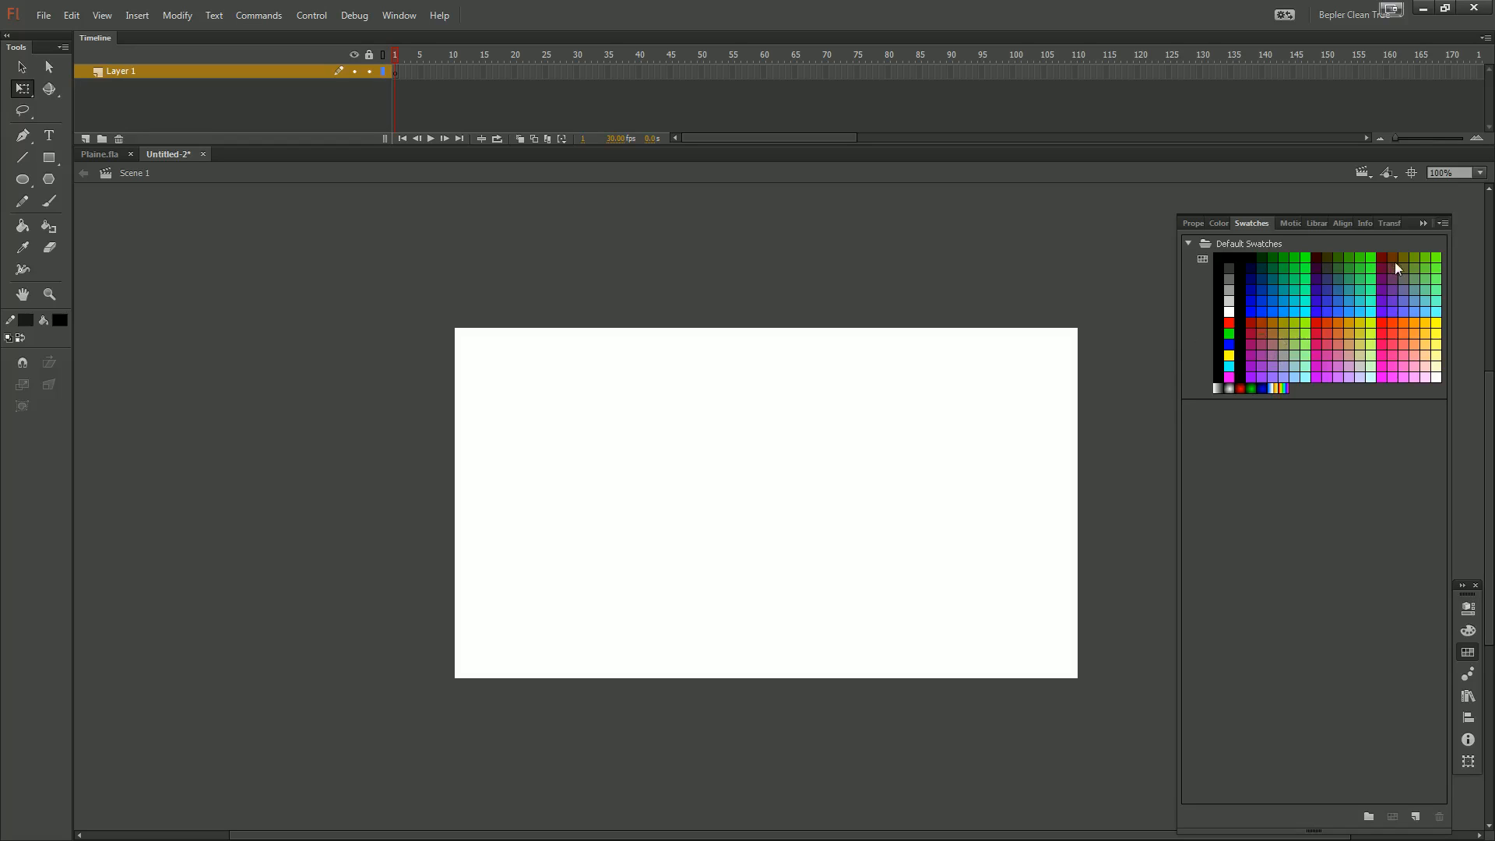
left_click(1442, 225)
left_click(1349, 328)
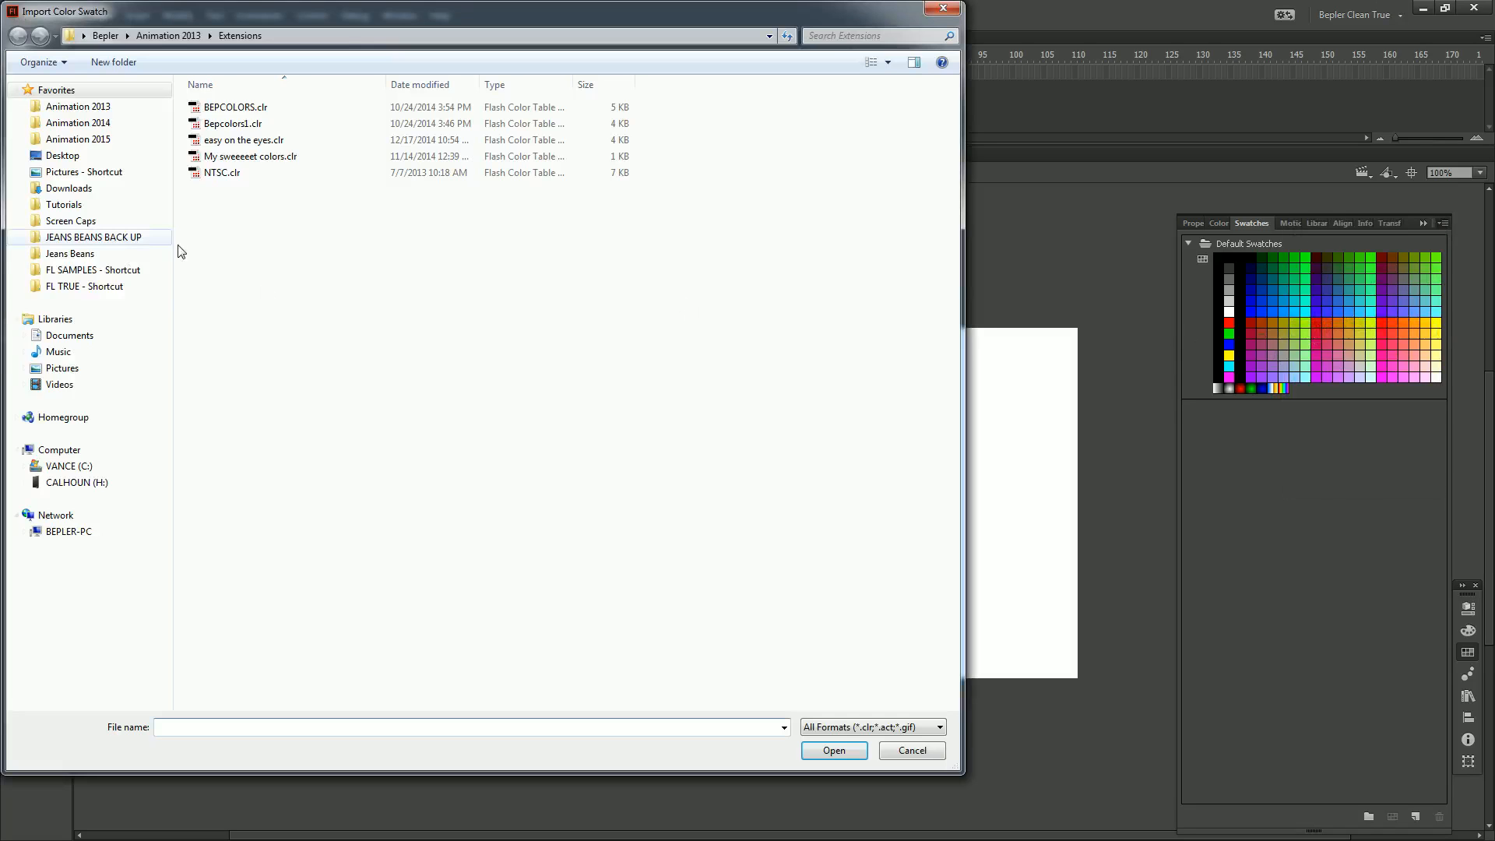
double_click(236, 180)
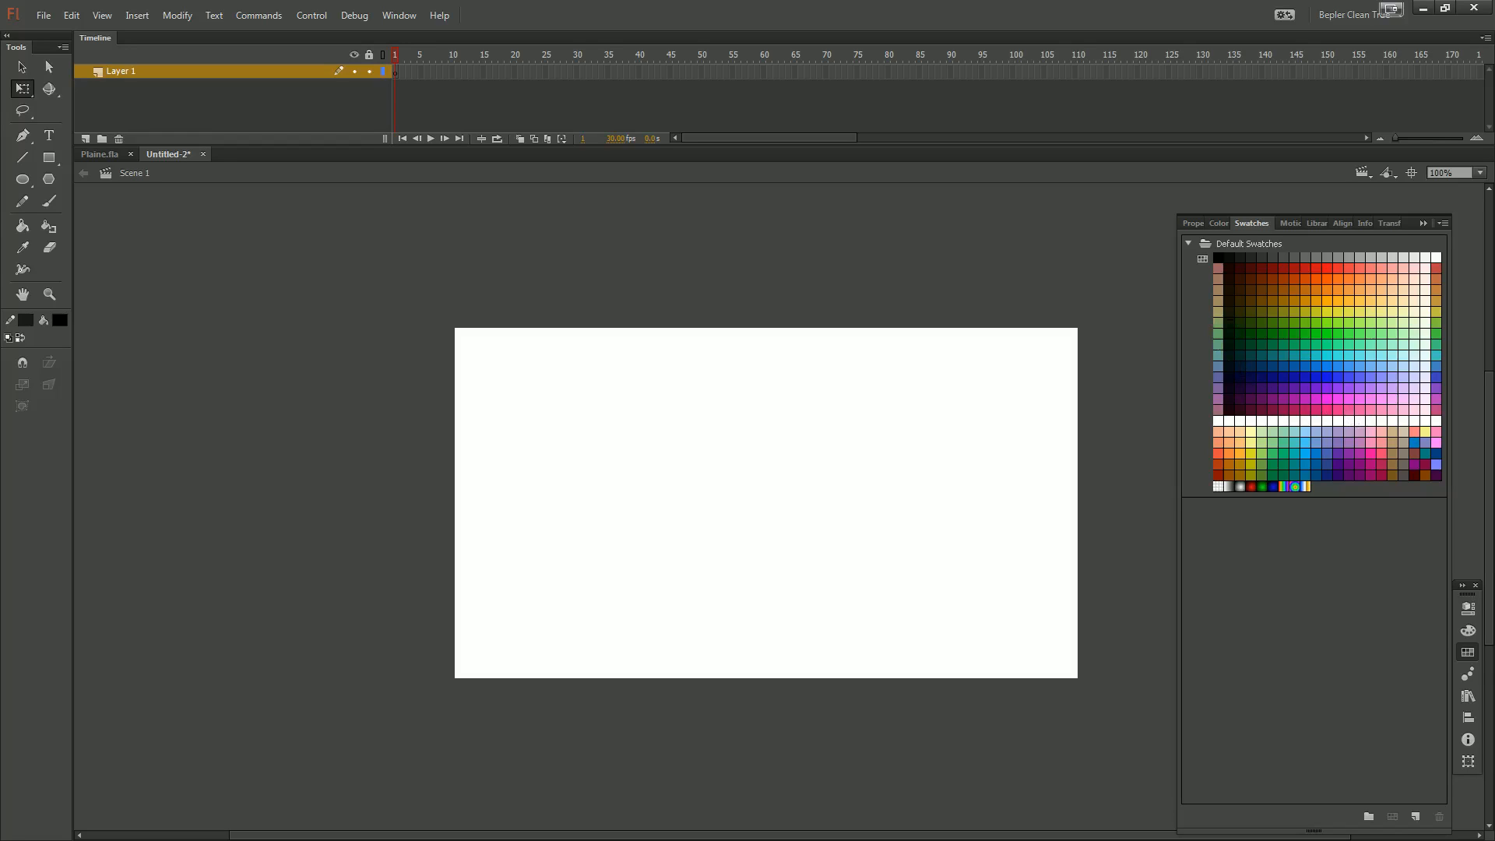
left_click_drag(1095, 320, 1093, 366)
left_click_drag(652, 268, 1028, 724)
left_click_drag(444, 318, 1087, 692)
left_click_drag(558, 344, 849, 640)
left_click_drag(631, 360, 708, 453)
mouse_move(766, 503)
left_mouse_down()
mouse_move(669, 448)
mouse_move(761, 512)
left_mouse_up()
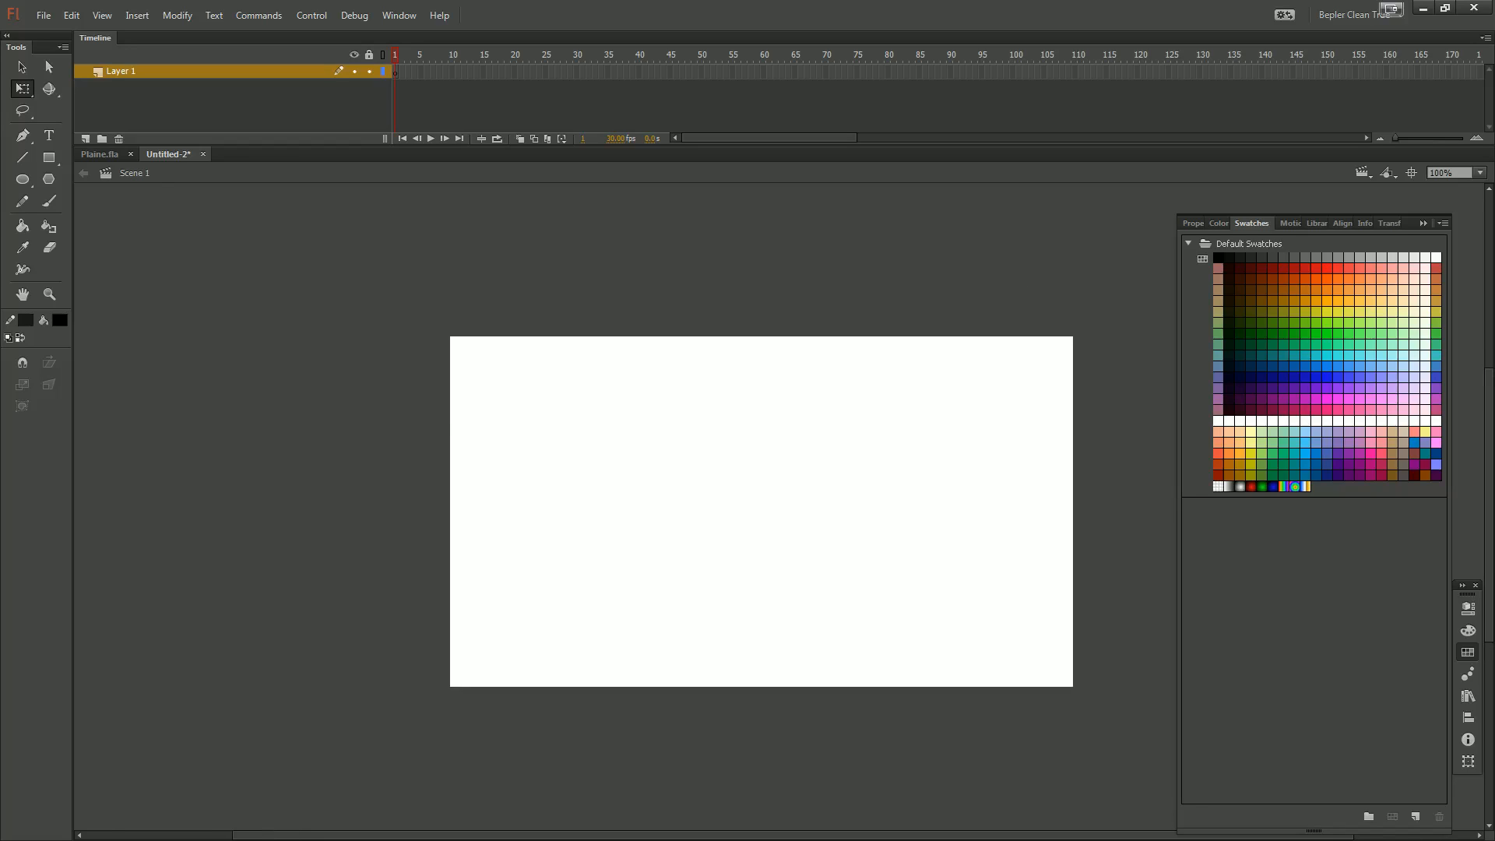
key("ctrl+F3")
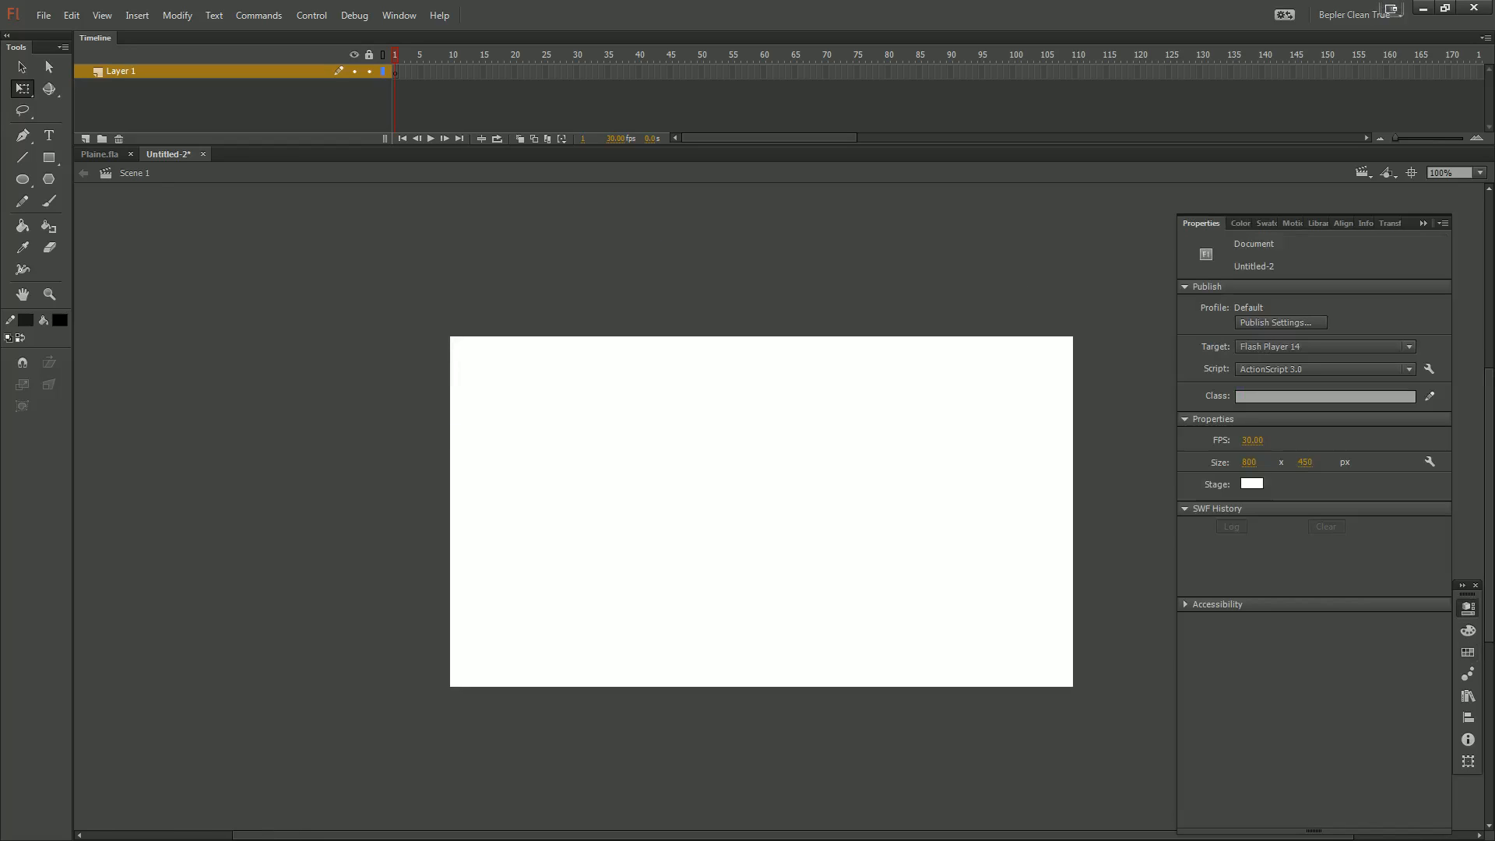
key("ctrl+F3")
key("ctrl+F3")
key("ctrl+shift+F9")
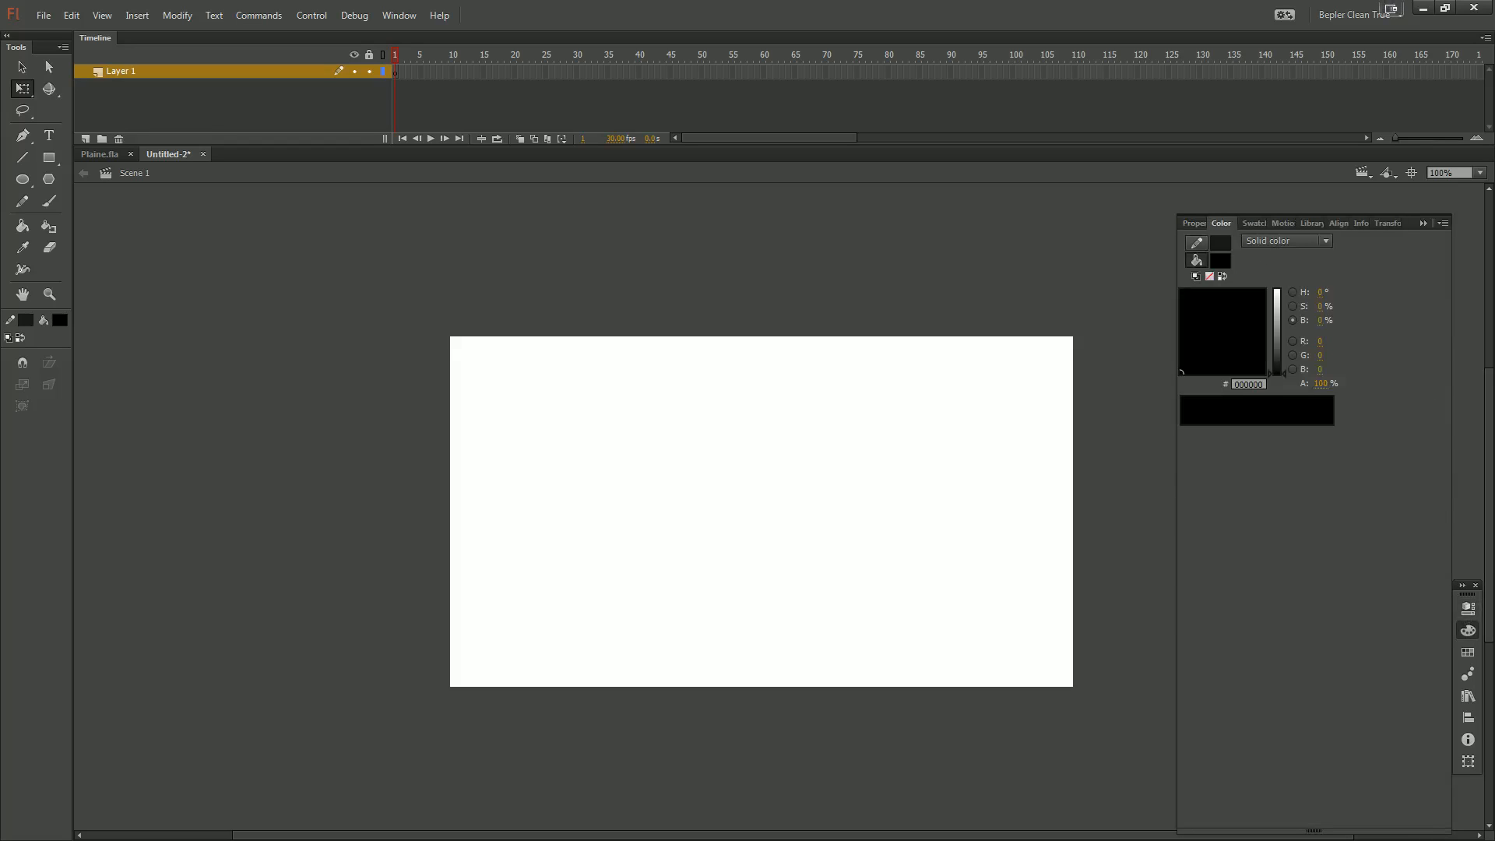
Try out fill colors from the last swatches of the NTSC palette, ending on the dark blue
left_click(1260, 225)
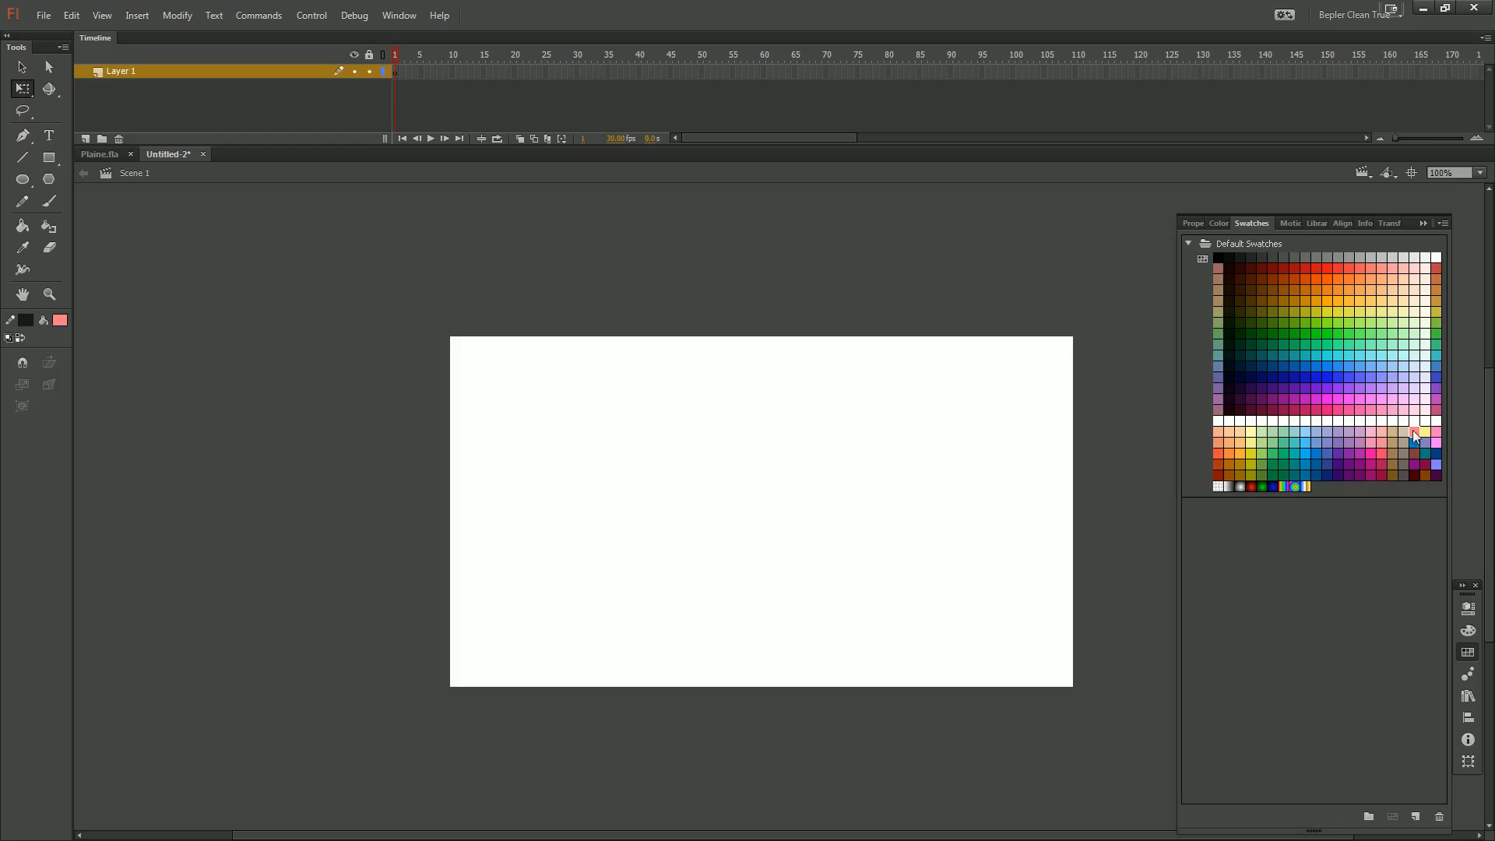
left_click(1425, 465)
left_click(1437, 454)
Replace the current color swatches with those in "easy on the eyes.clr"
left_click(1441, 225)
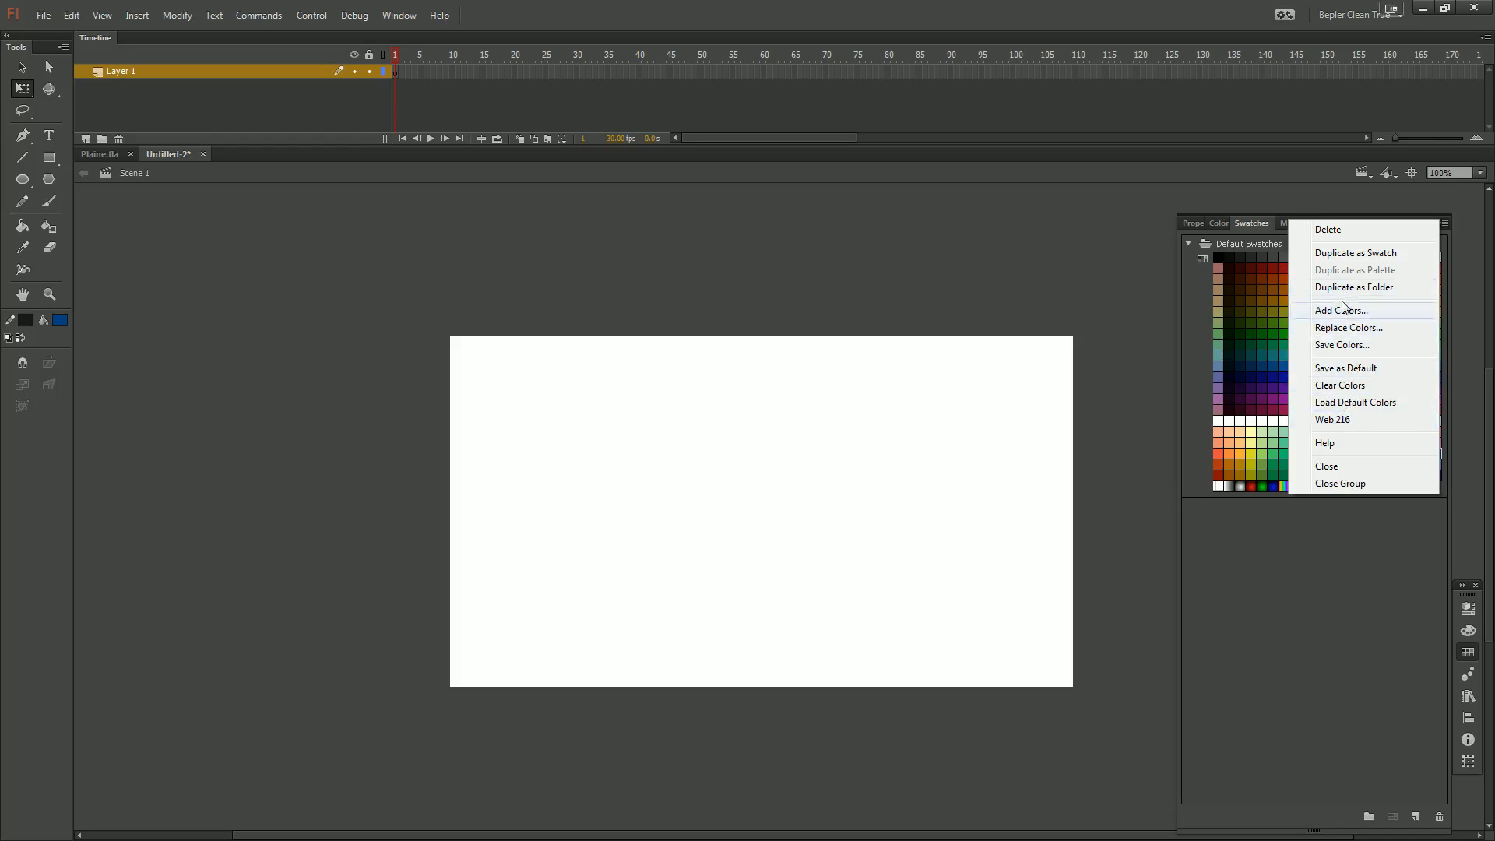
left_click(1357, 330)
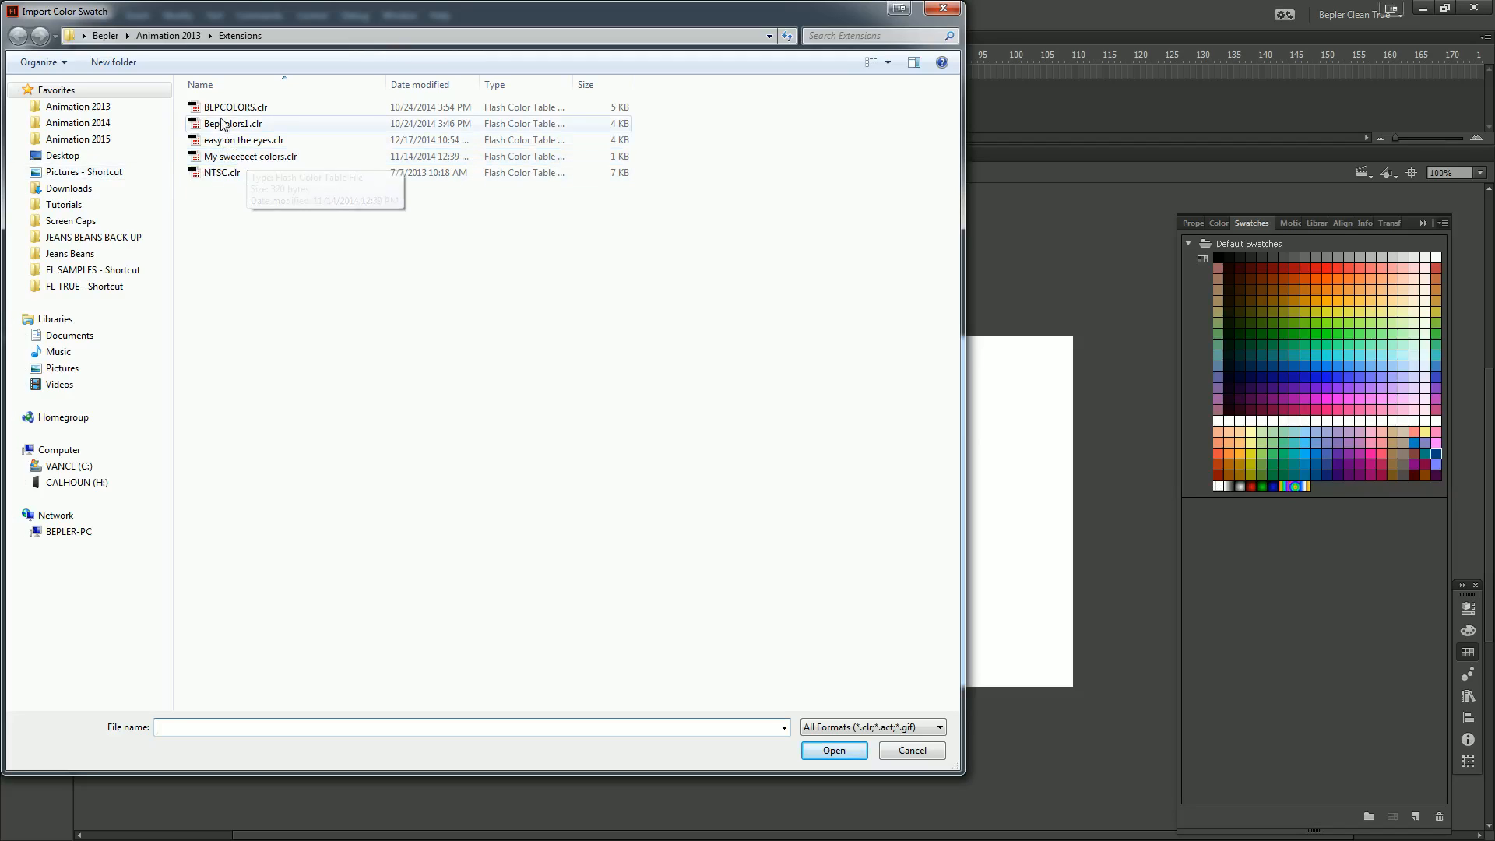
double_click(245, 146)
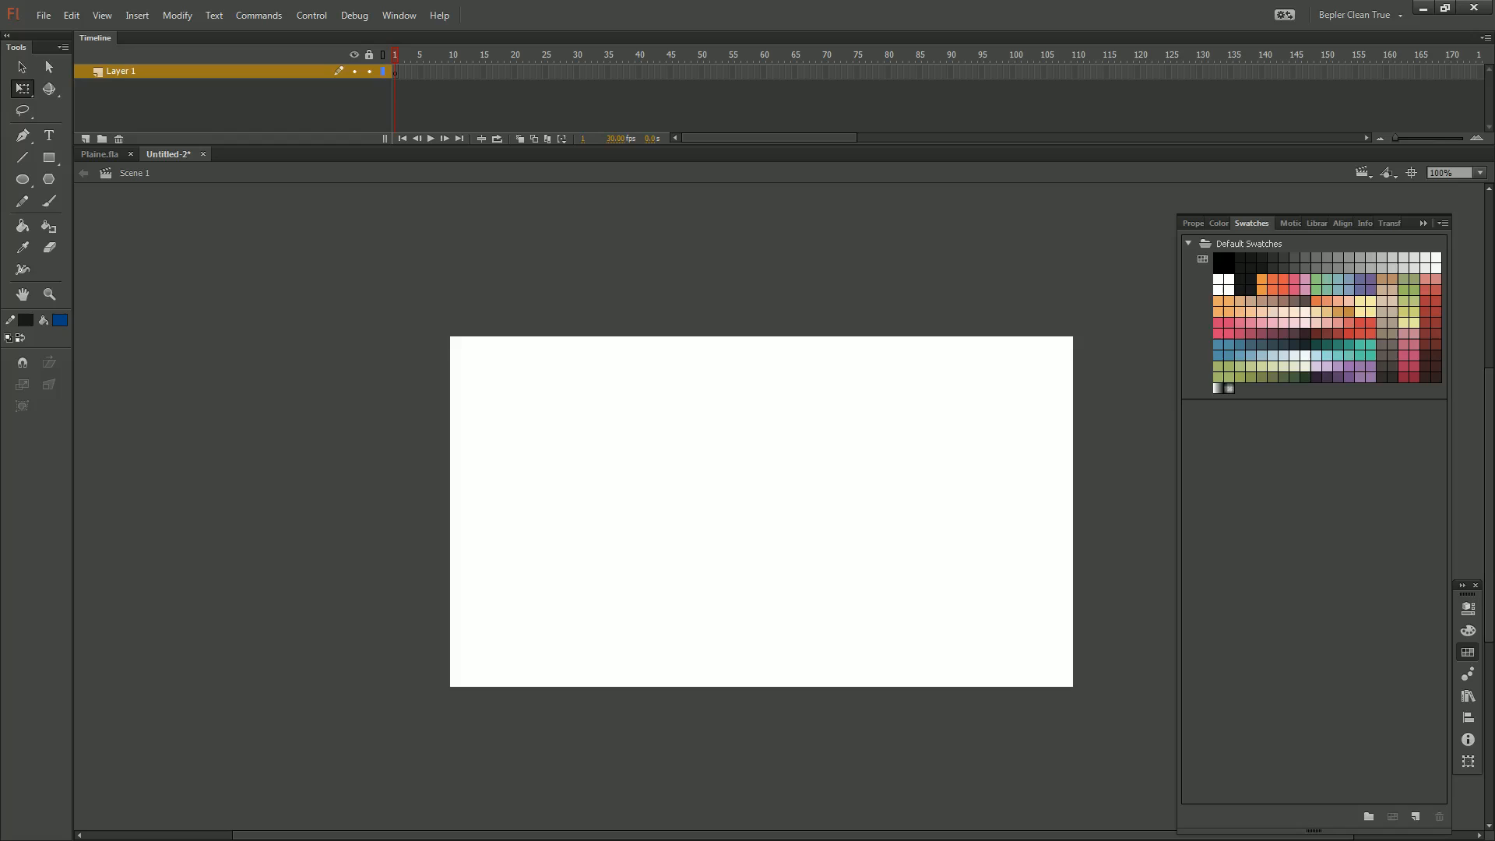
Choose black and then white as the fill color from the newly loaded palette
left_click(59, 319)
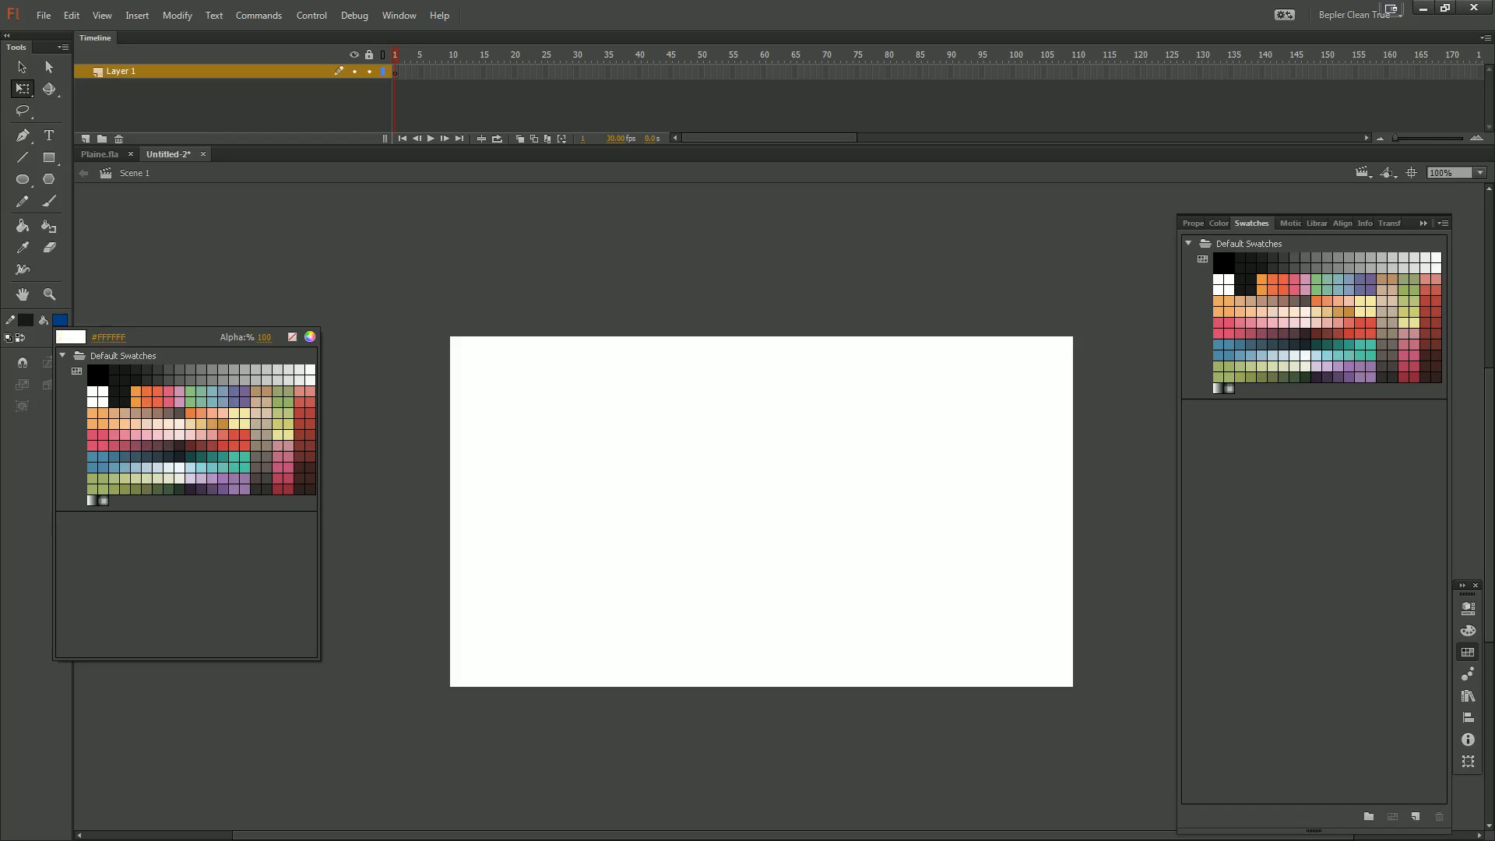
left_click(60, 320)
left_click(60, 320)
left_click(103, 370)
left_click(60, 320)
left_click(103, 402)
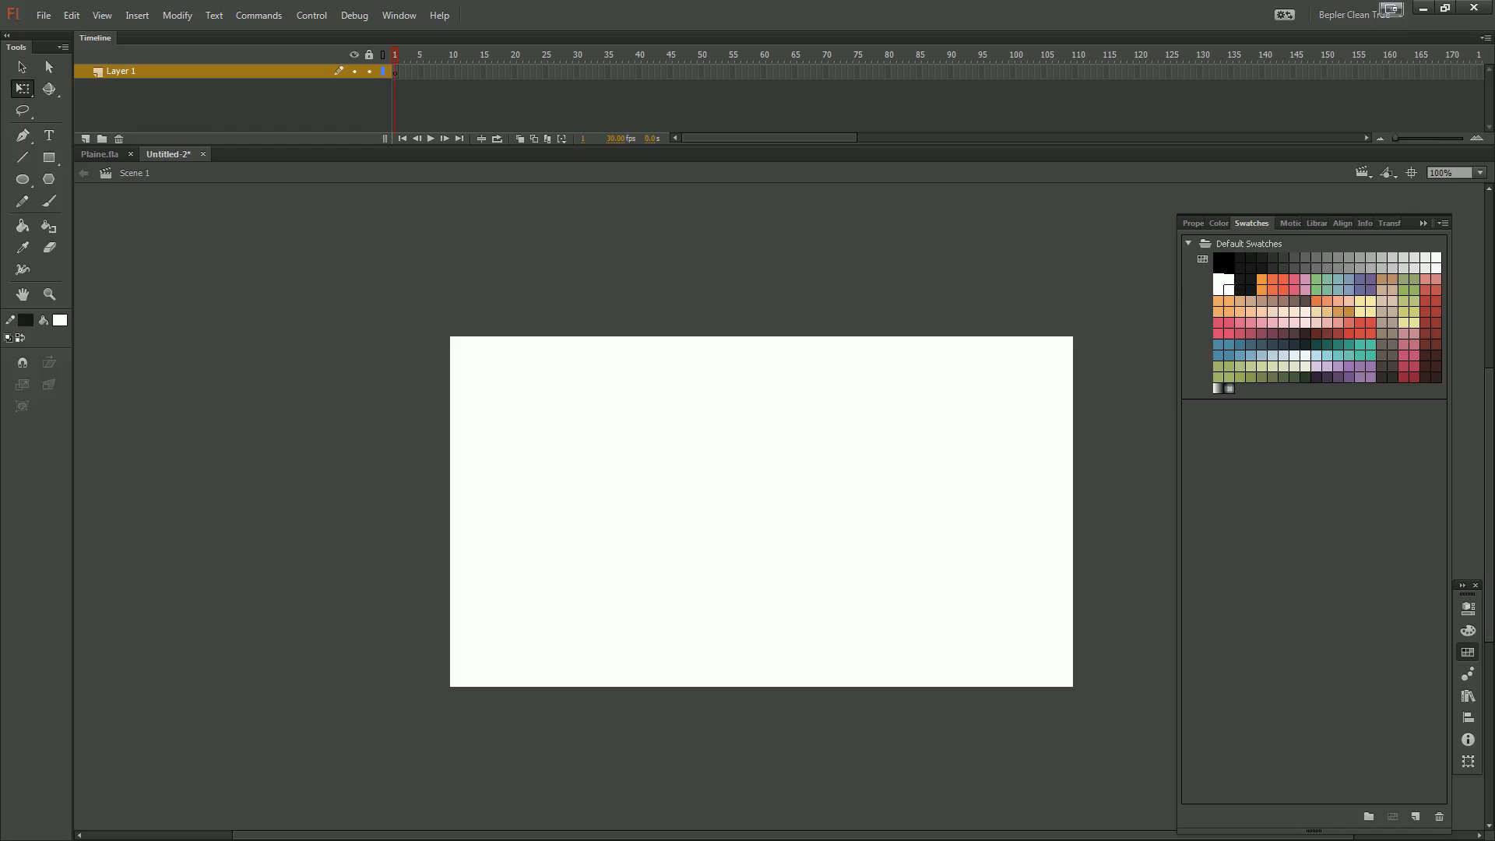
Rearrange the default palette by moving gray swatches to other positions in the grid
left_click_drag(1393, 267, 1283, 268)
left_click(1418, 263)
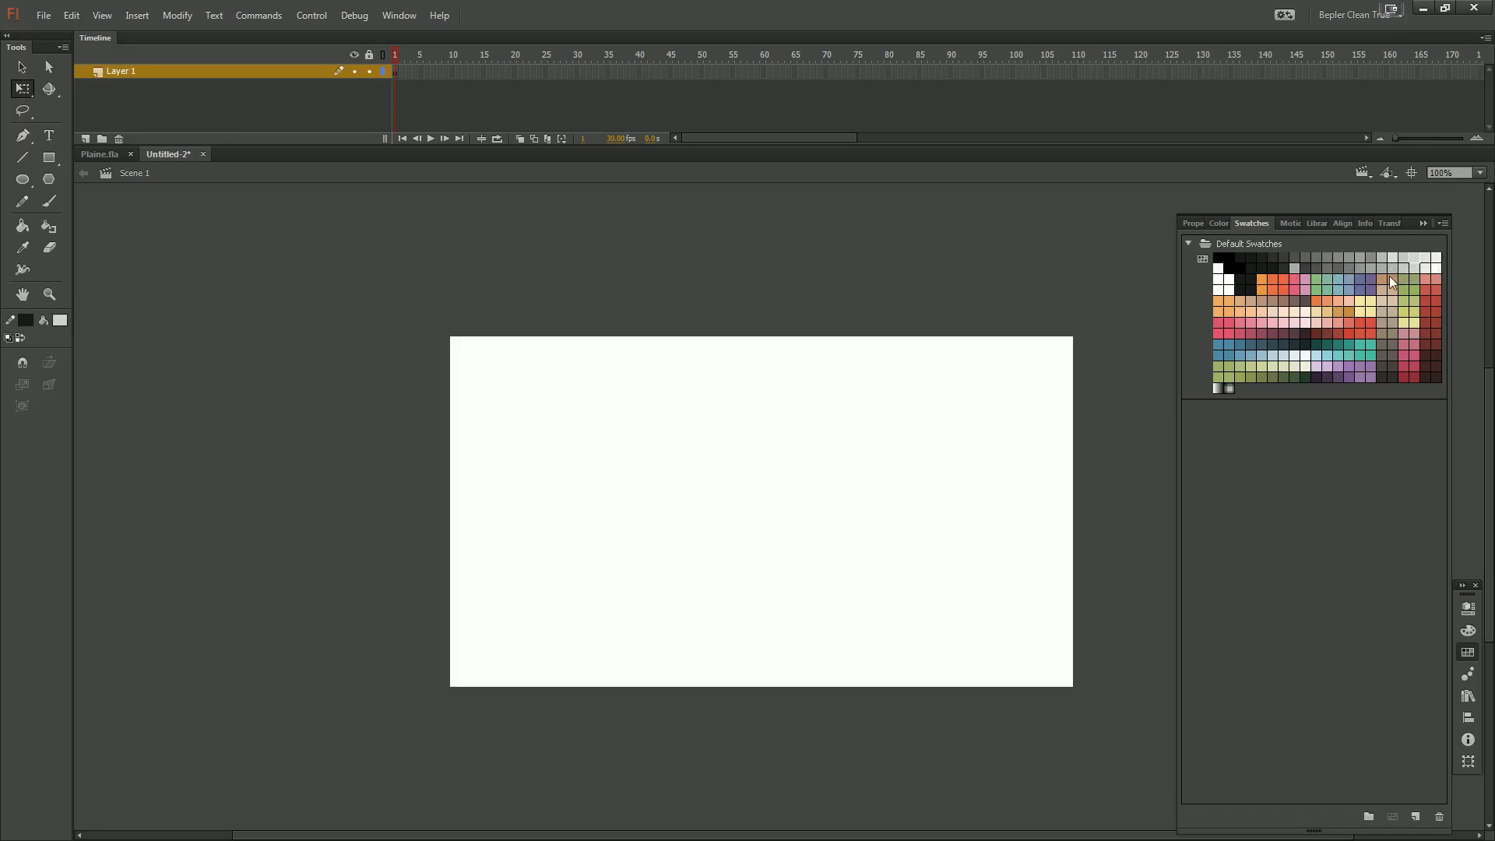
left_click(1295, 268)
left_click_drag(1295, 268, 1305, 344)
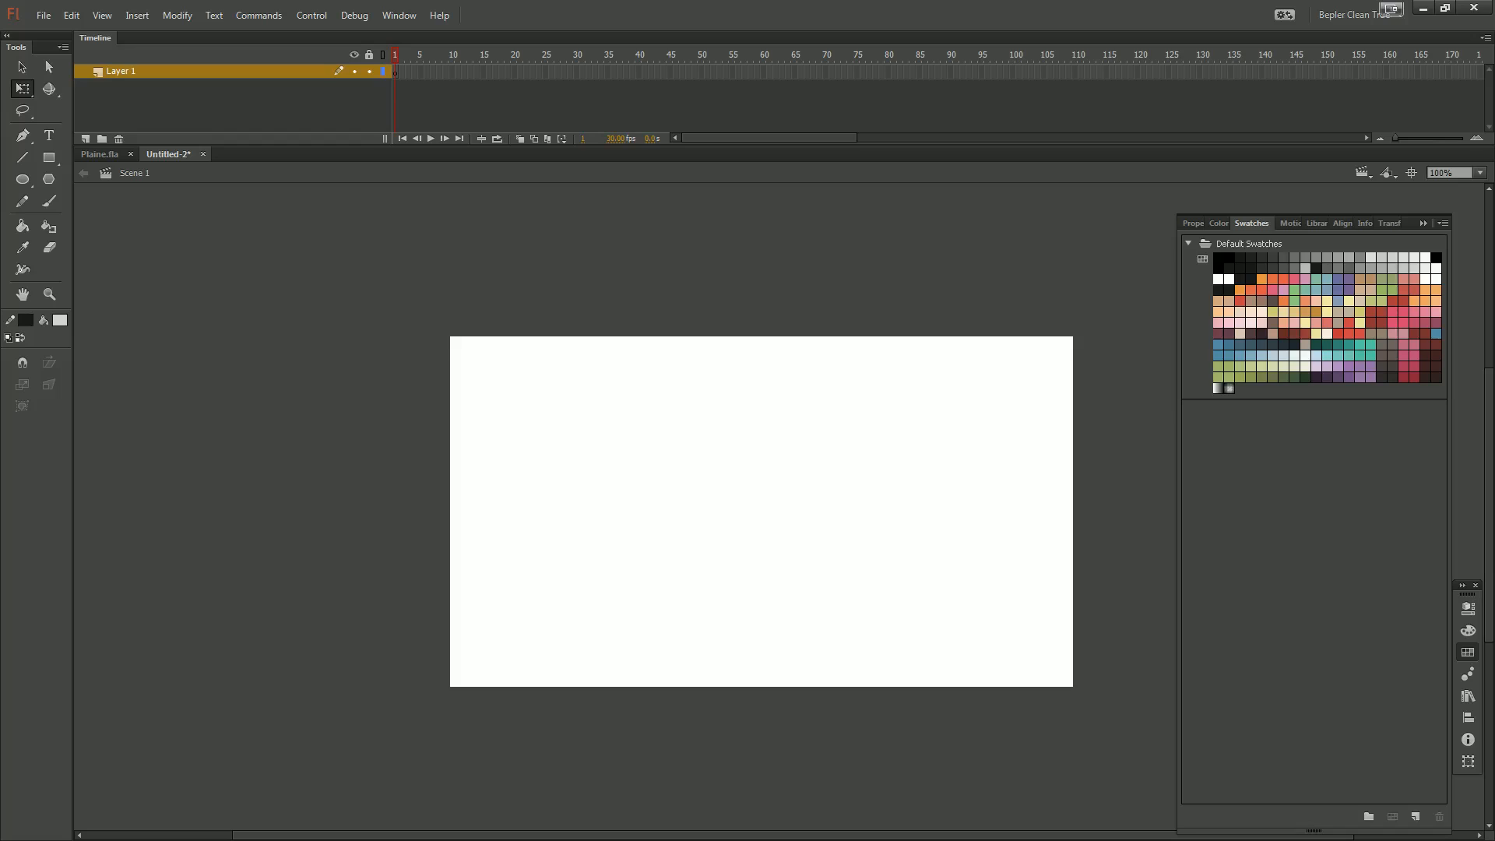
Search the installed programs for "flash 8" and launch Macromedia Flash 8
left_click(21, 824)
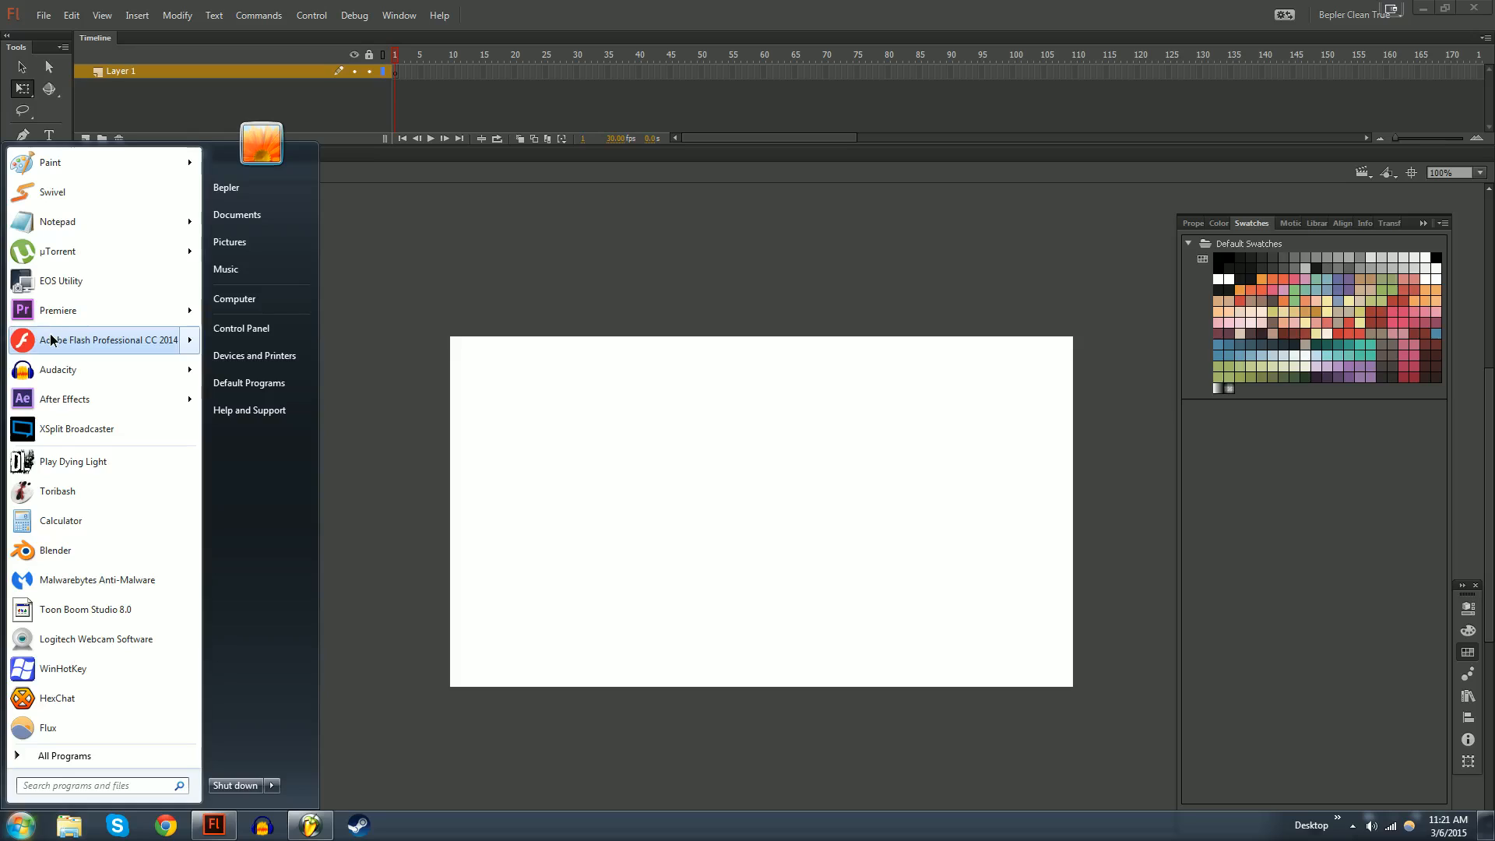
mouse_move(51, 340)
left_mouse_down()
mouse_move(88, 584)
mouse_move(87, 356)
mouse_move(41, 347)
left_mouse_up()
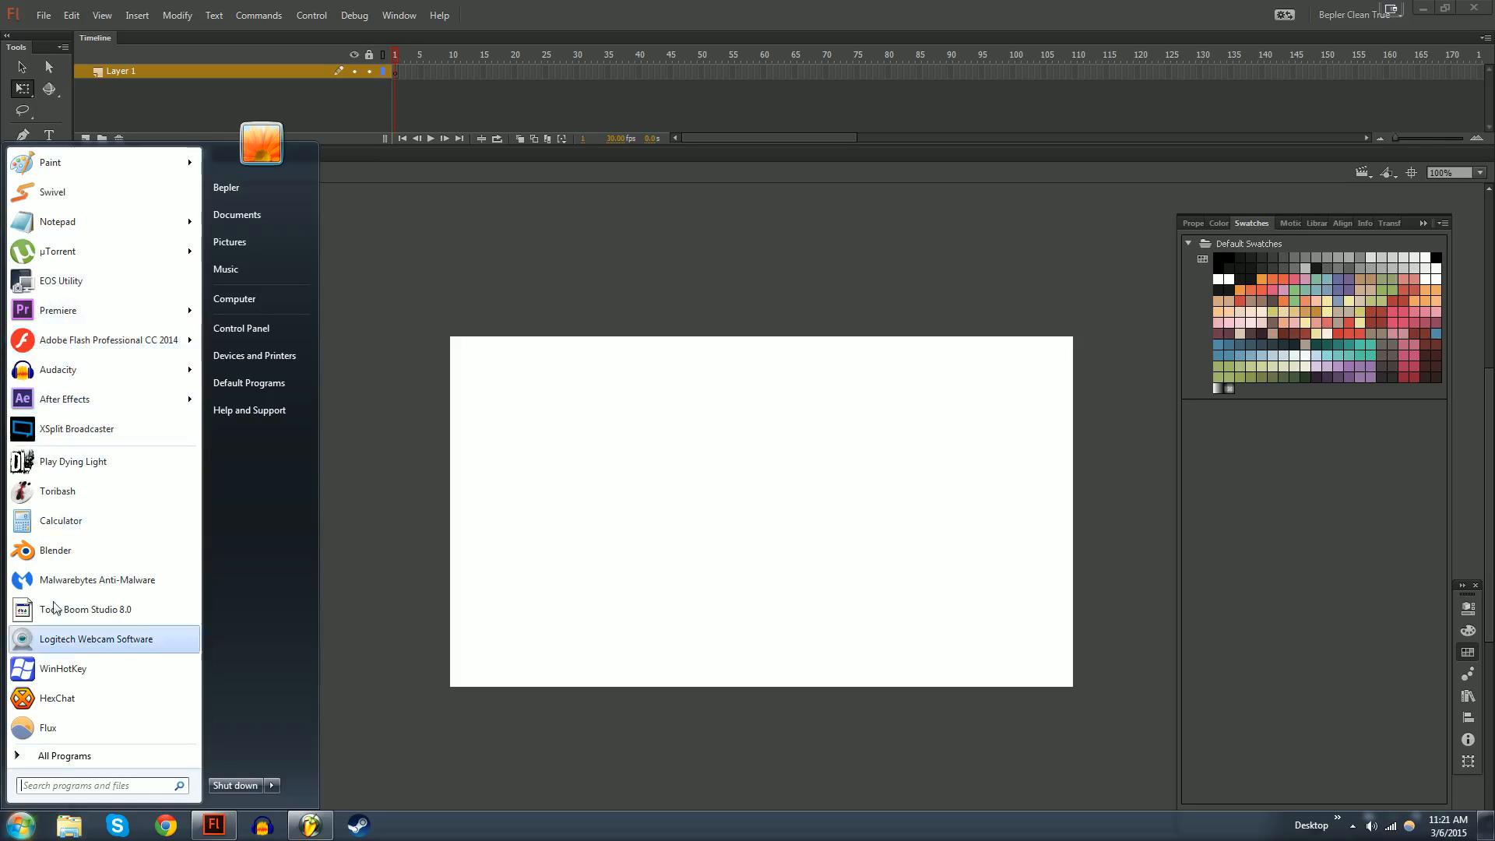
type("flash 8")
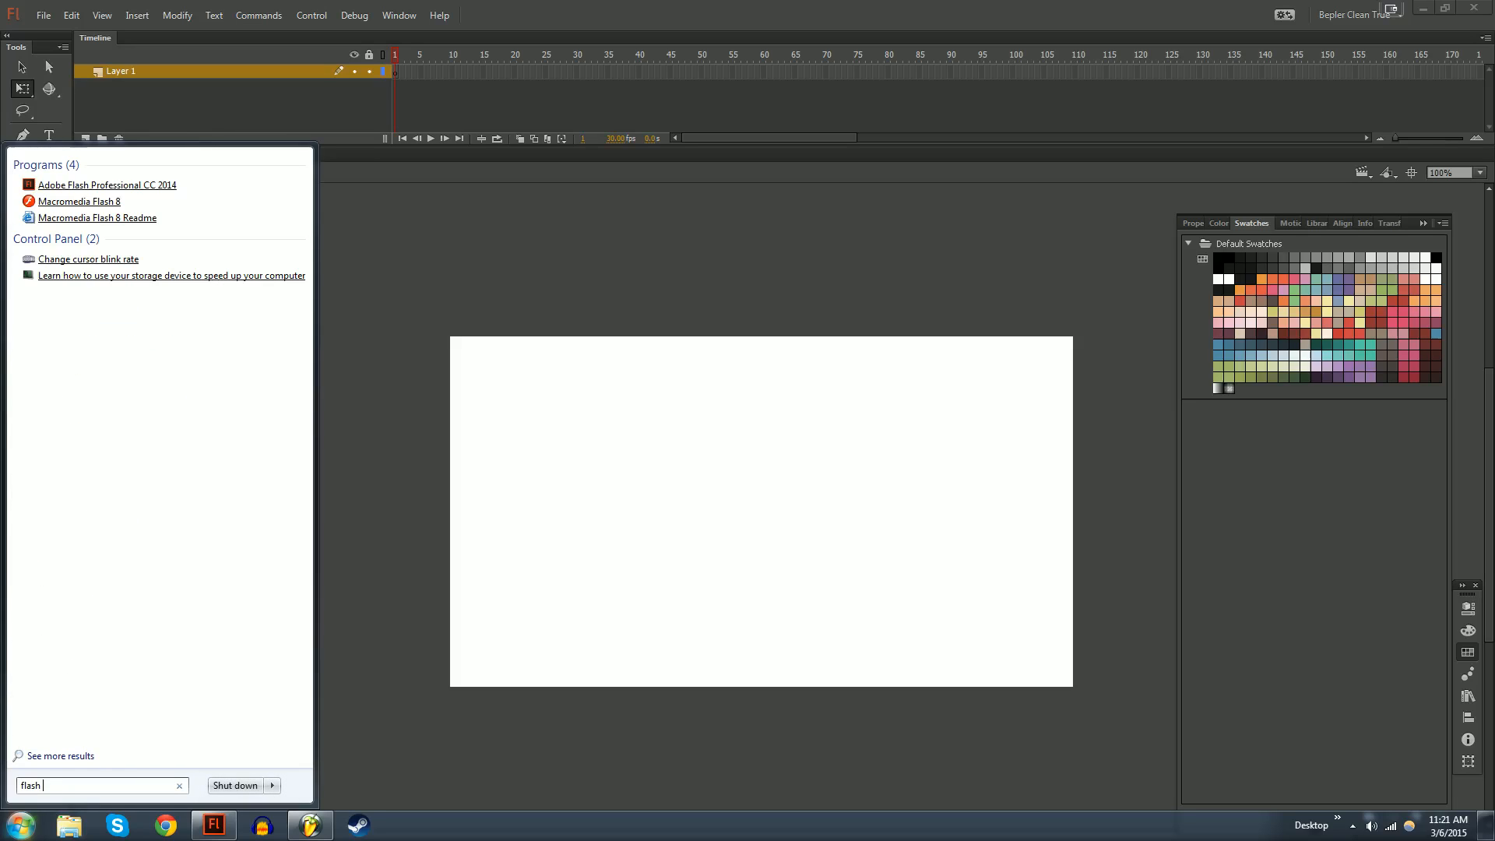
left_click(96, 204)
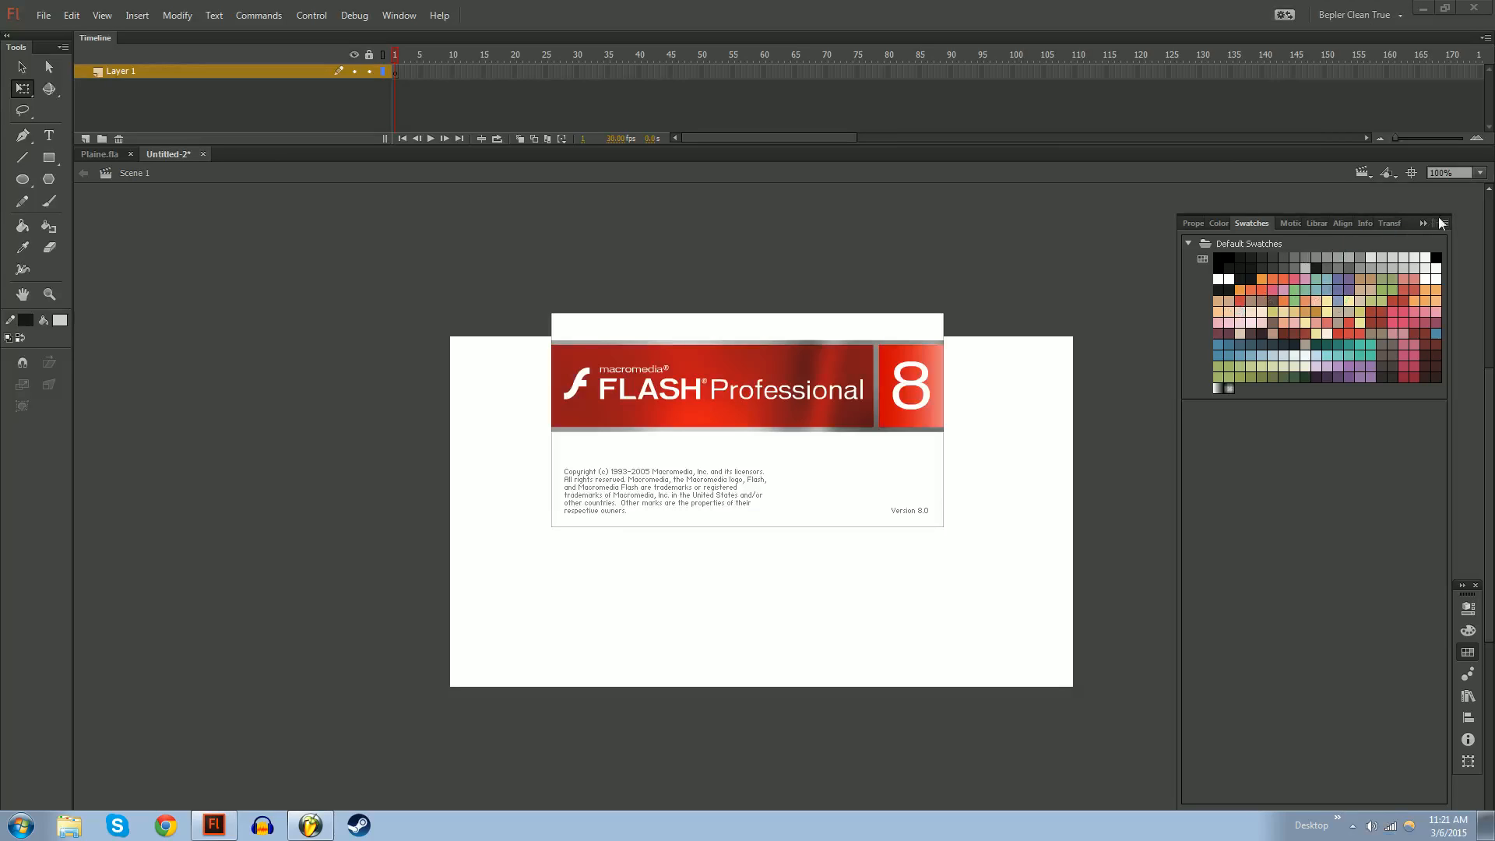
Return to Flash Professional CC and reload the swatches from "easy on the eyes.clr", replacing the rearranged palette
left_click(1444, 223)
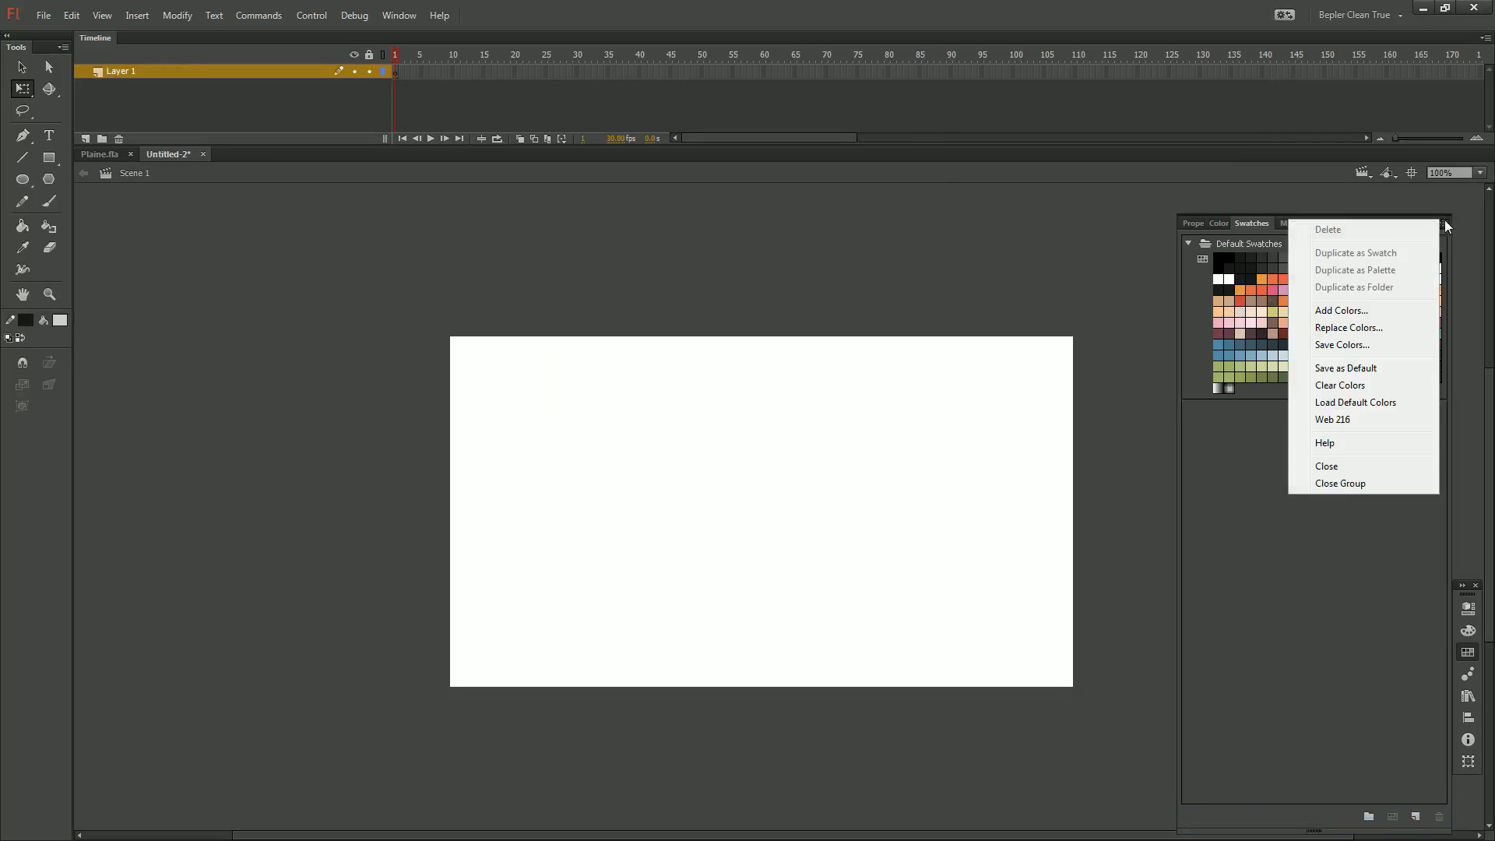
left_click(1348, 337)
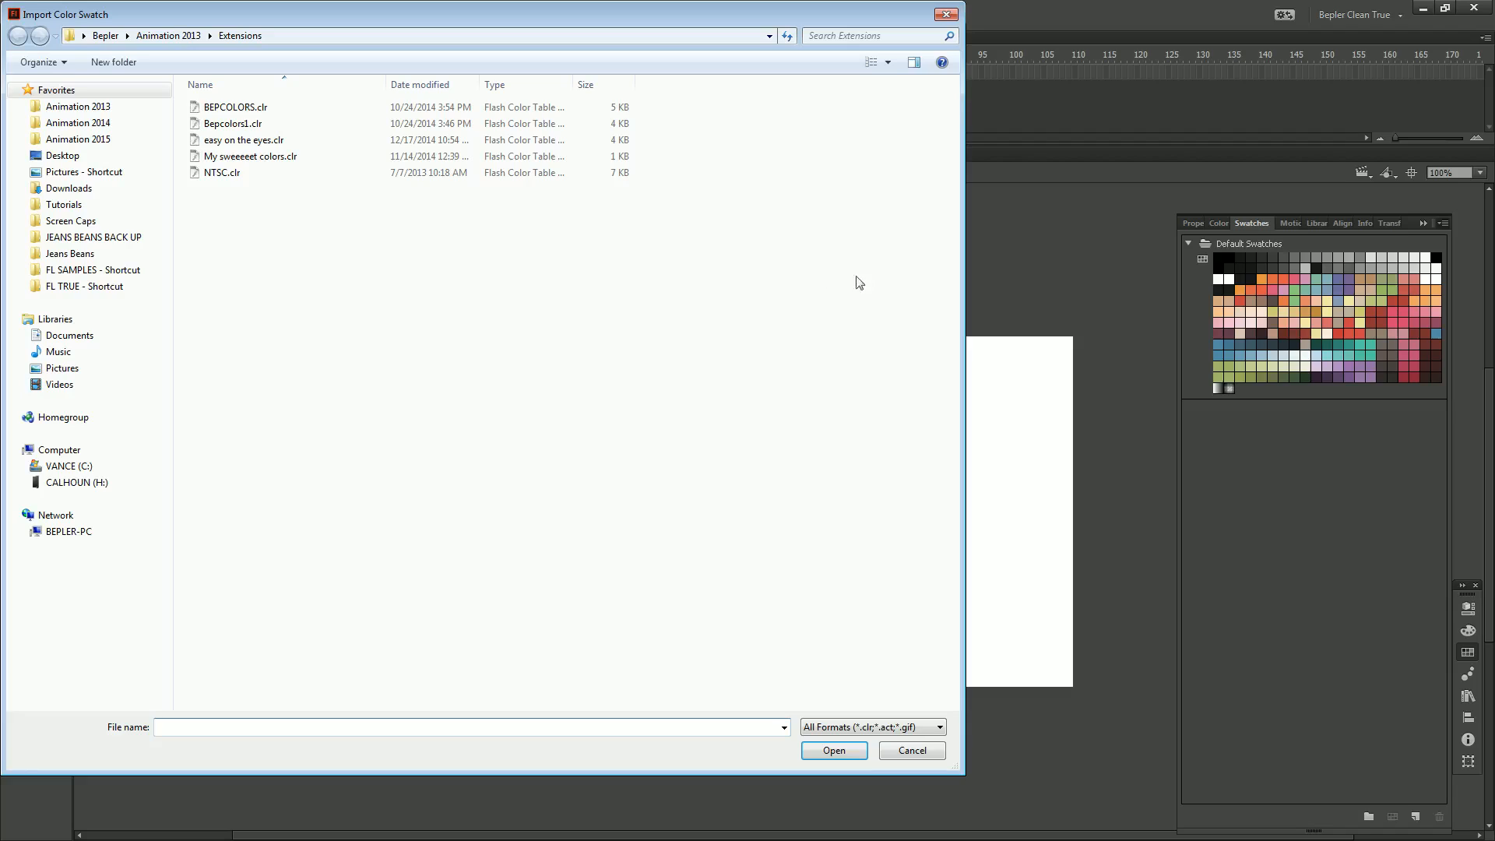
double_click(253, 139)
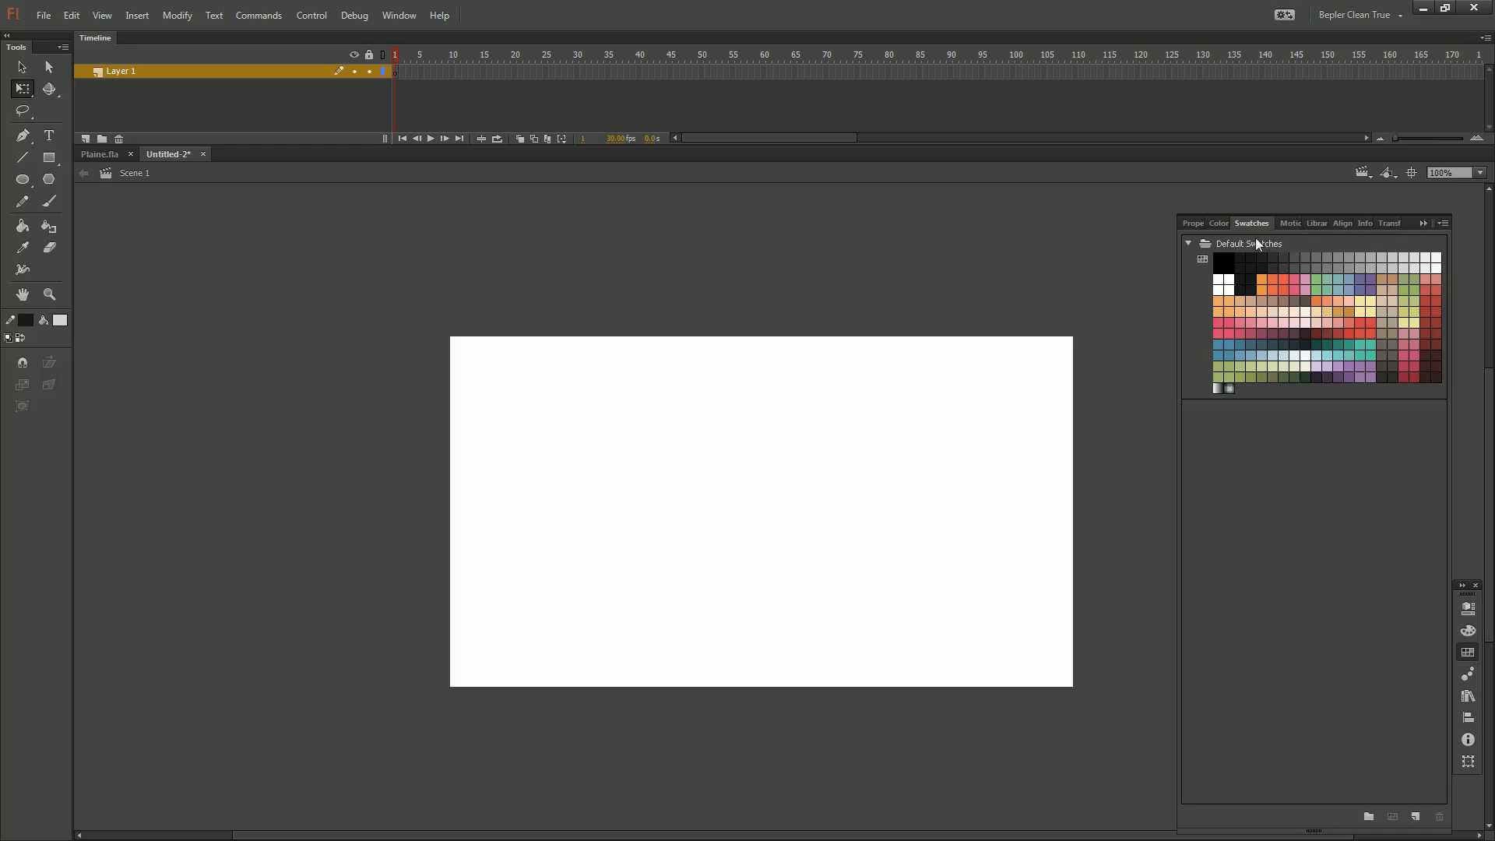
Locate the Swatches panel in the list of available windows and review its palette management options
left_click(356, 16)
mouse_move(398, 16)
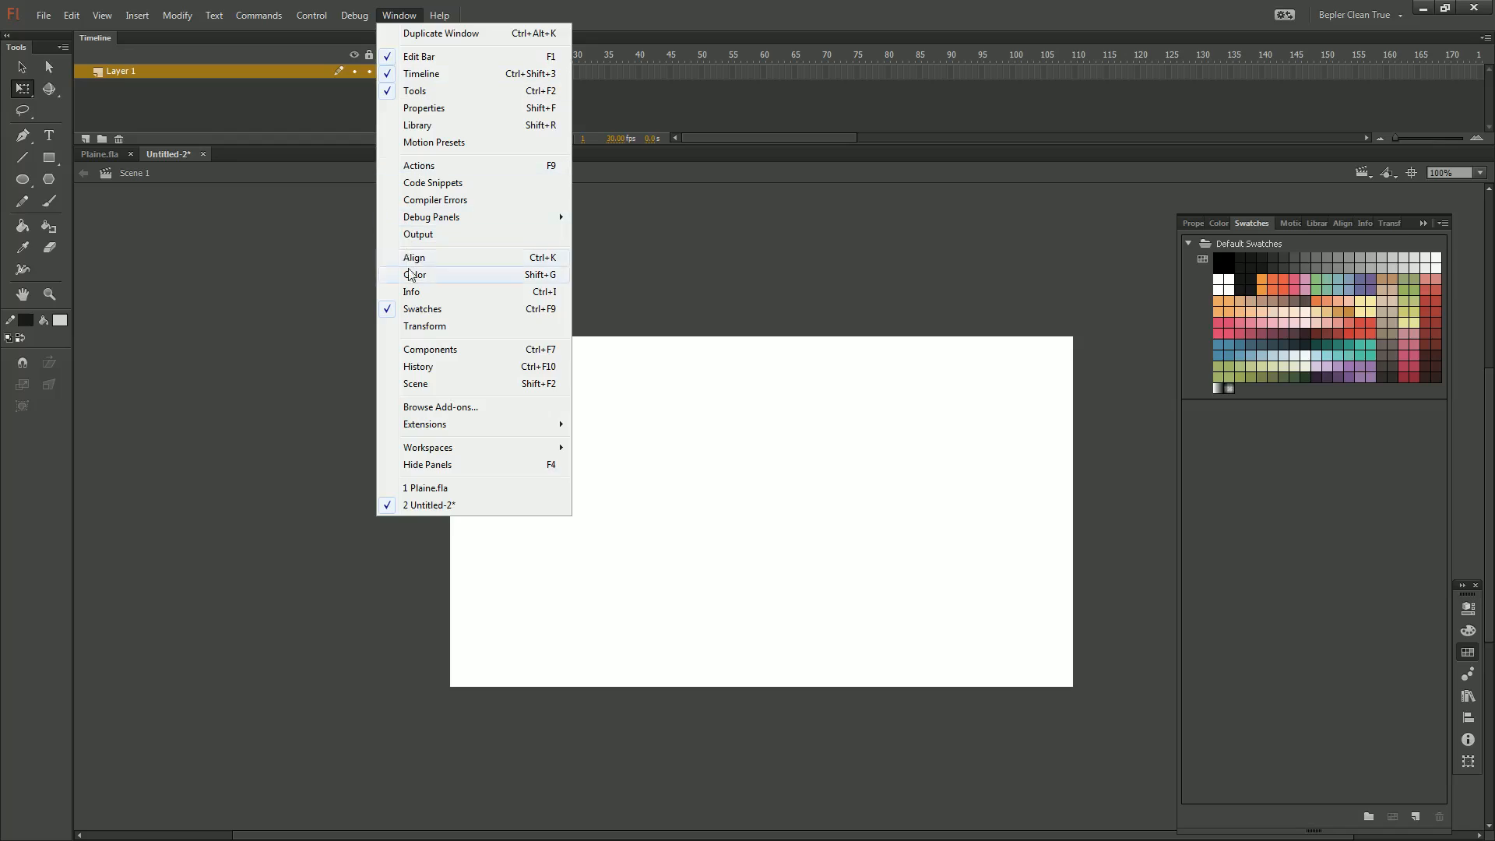
left_click(413, 310)
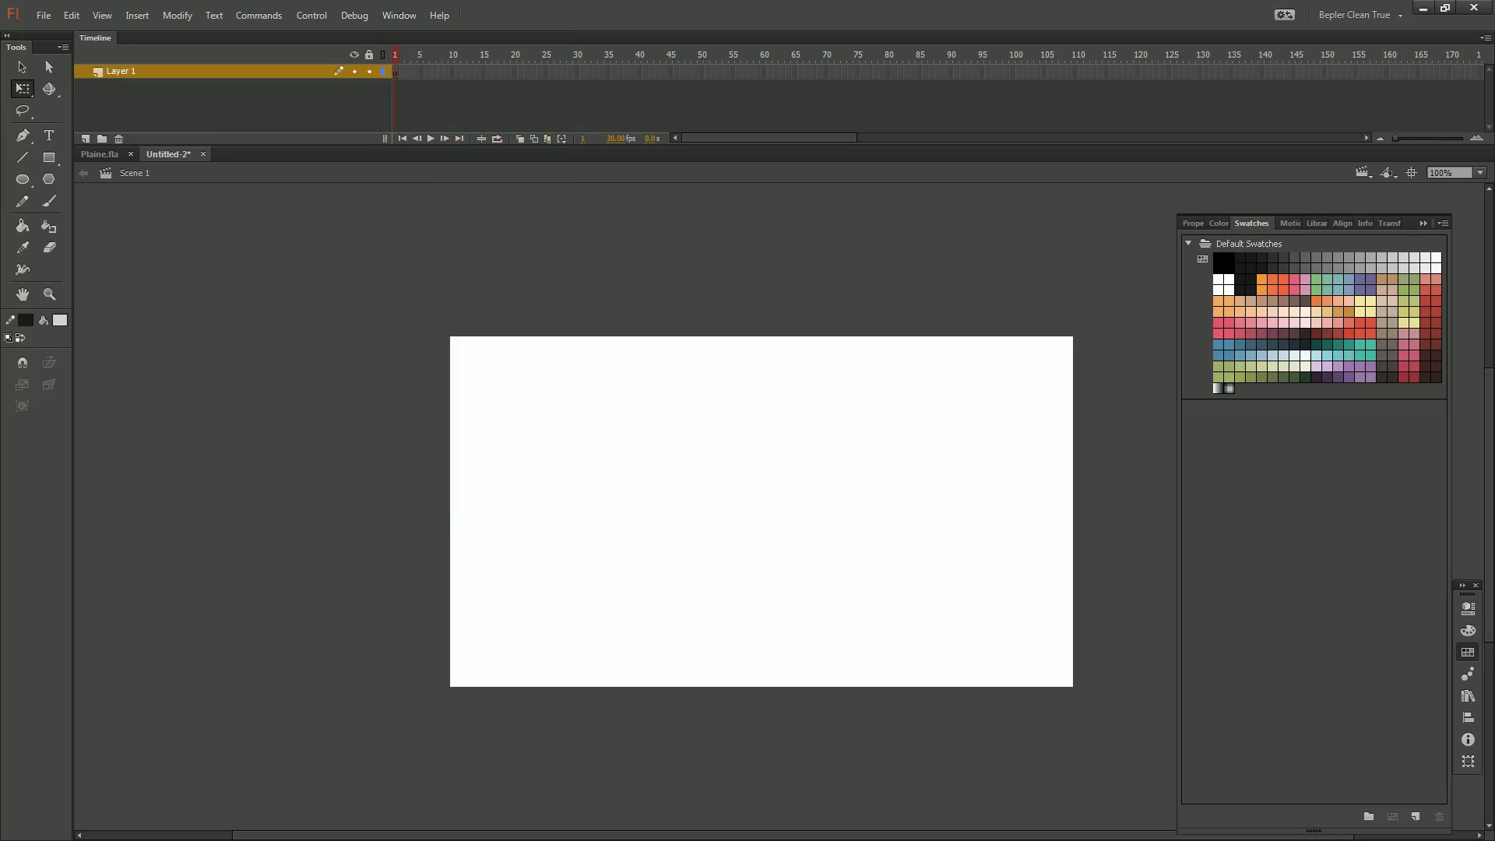
left_click(1443, 227)
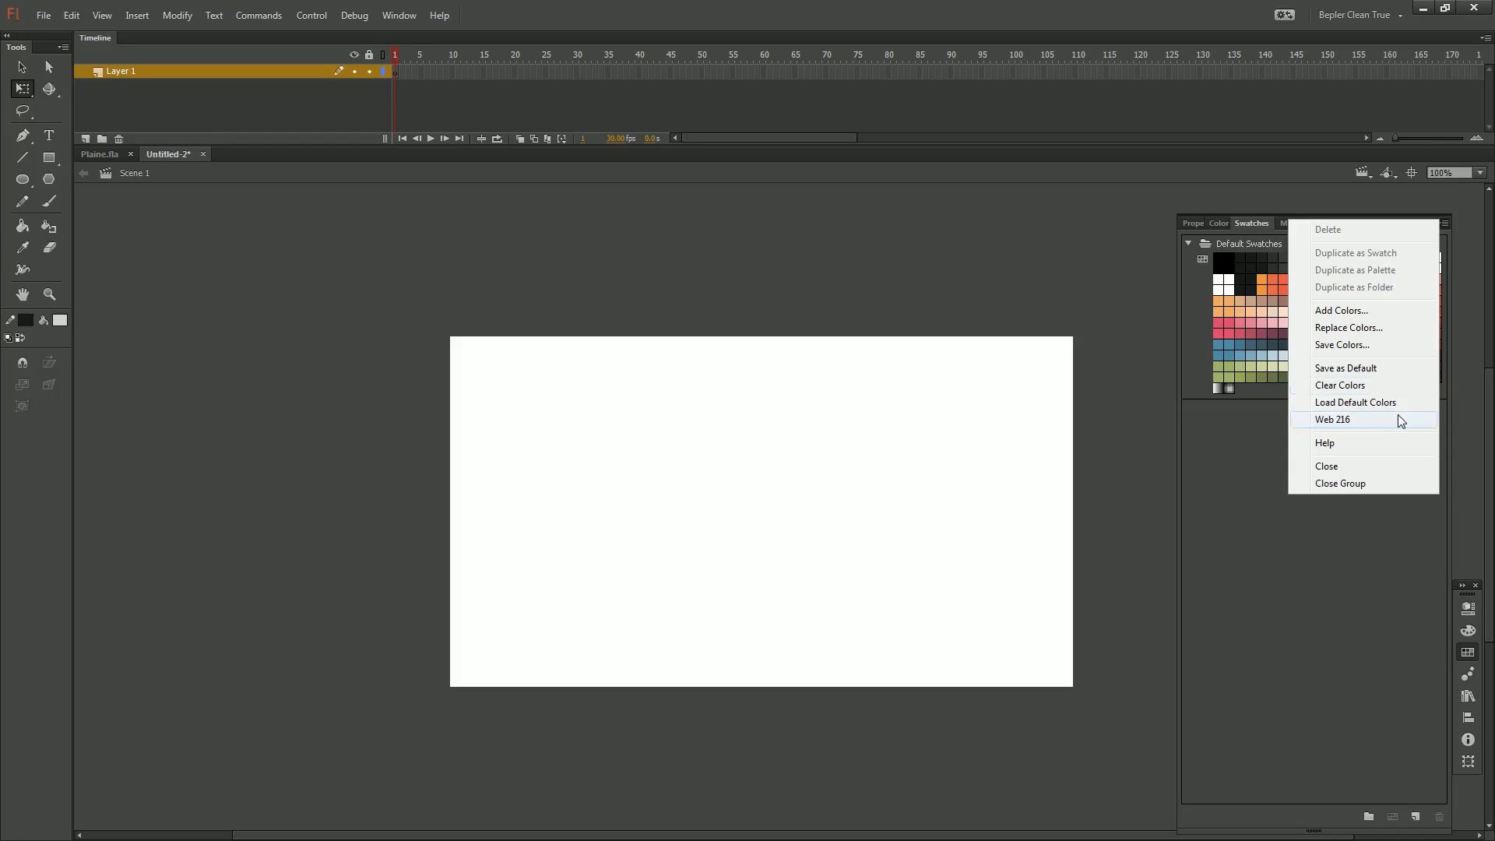
left_click(1346, 422)
Switch to Macromedia Flash 8 and examine the grid of its color swatches for comparison
key("super")
left_click(394, 825)
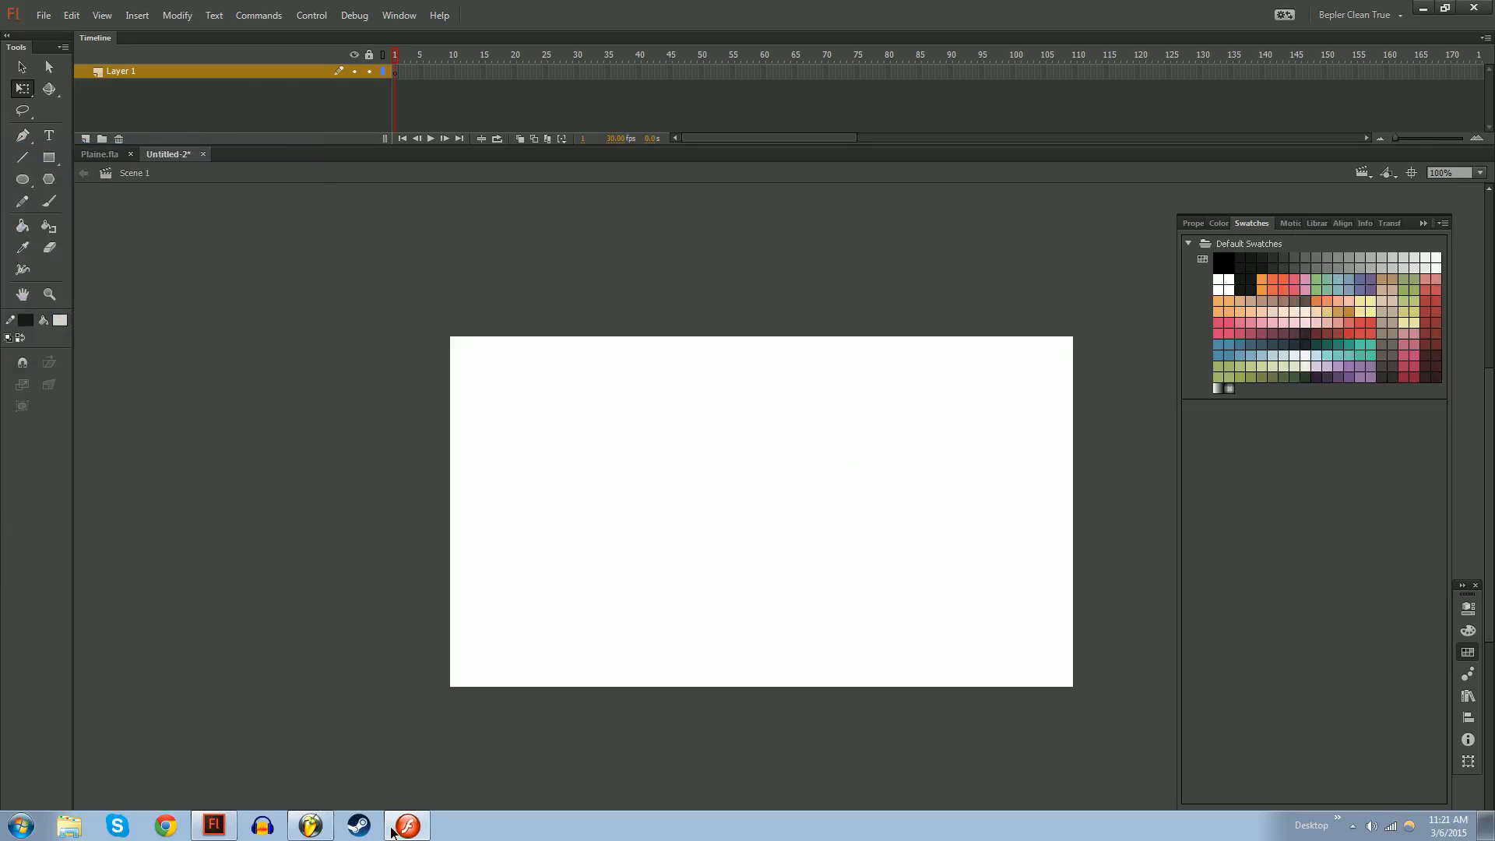
left_click(1425, 57)
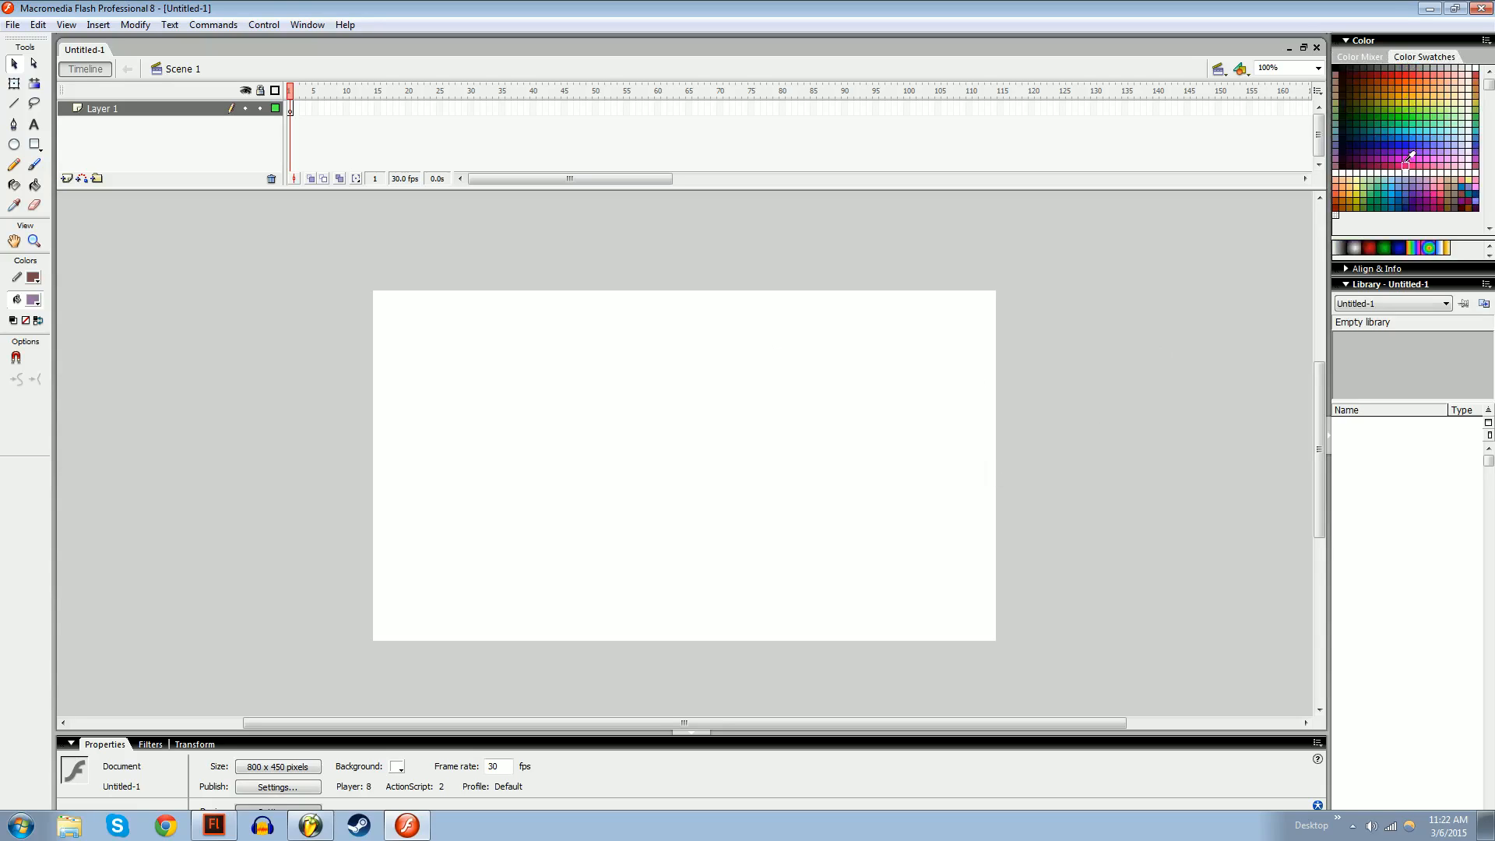
left_click(1406, 124)
left_click(1385, 130)
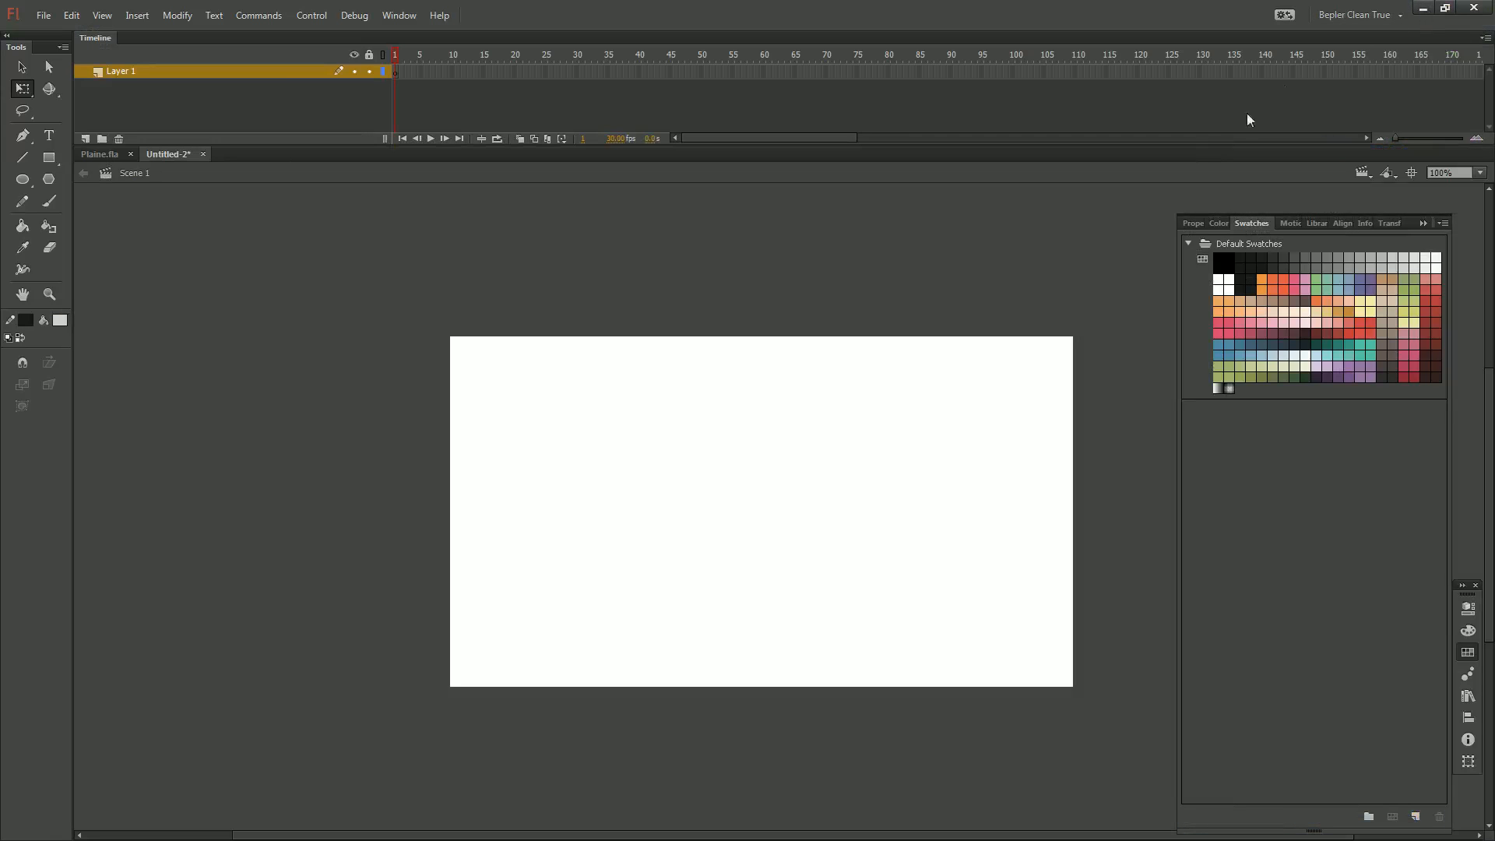
left_click_drag(894, 300, 609, 610)
key("ctrl+z")
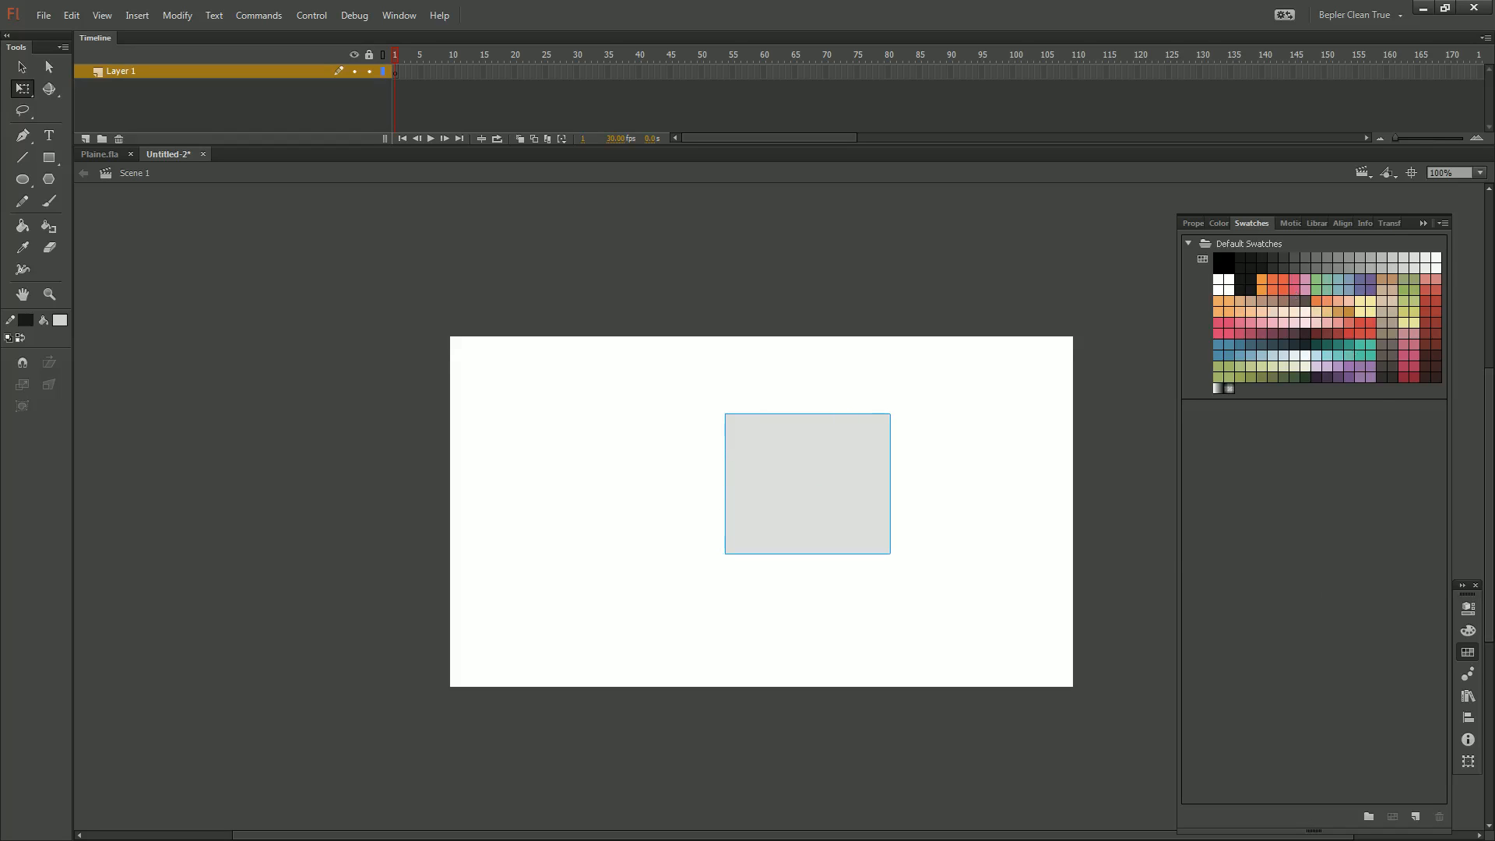
key("ctrl+z")
key("ctrl+z")
key("ctrl+z")
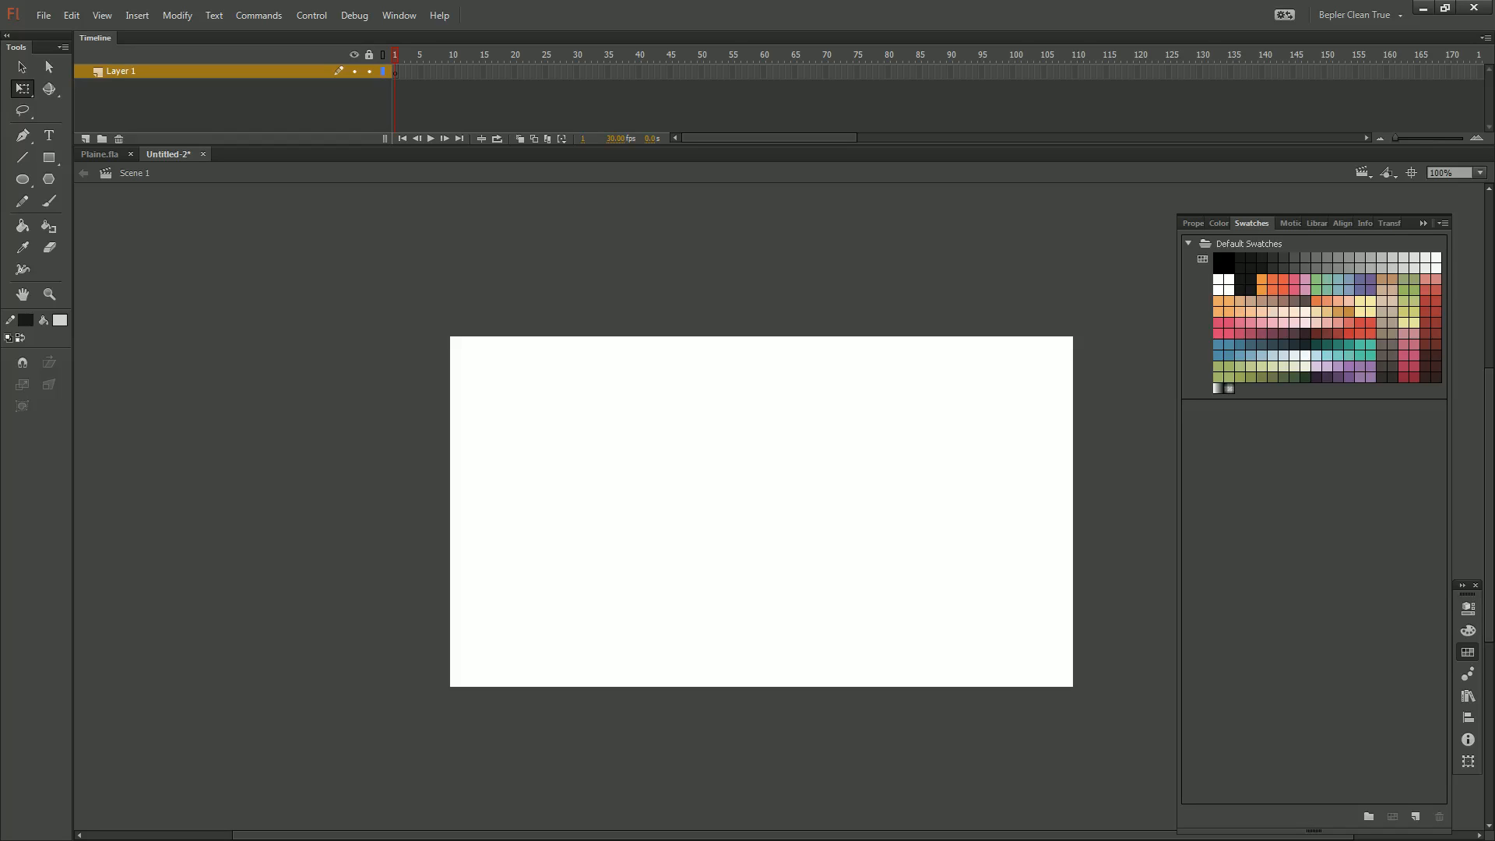
left_click(23, 179)
left_click_drag(514, 428, 618, 533)
key("v")
key("ctrl+a")
key("Delete")
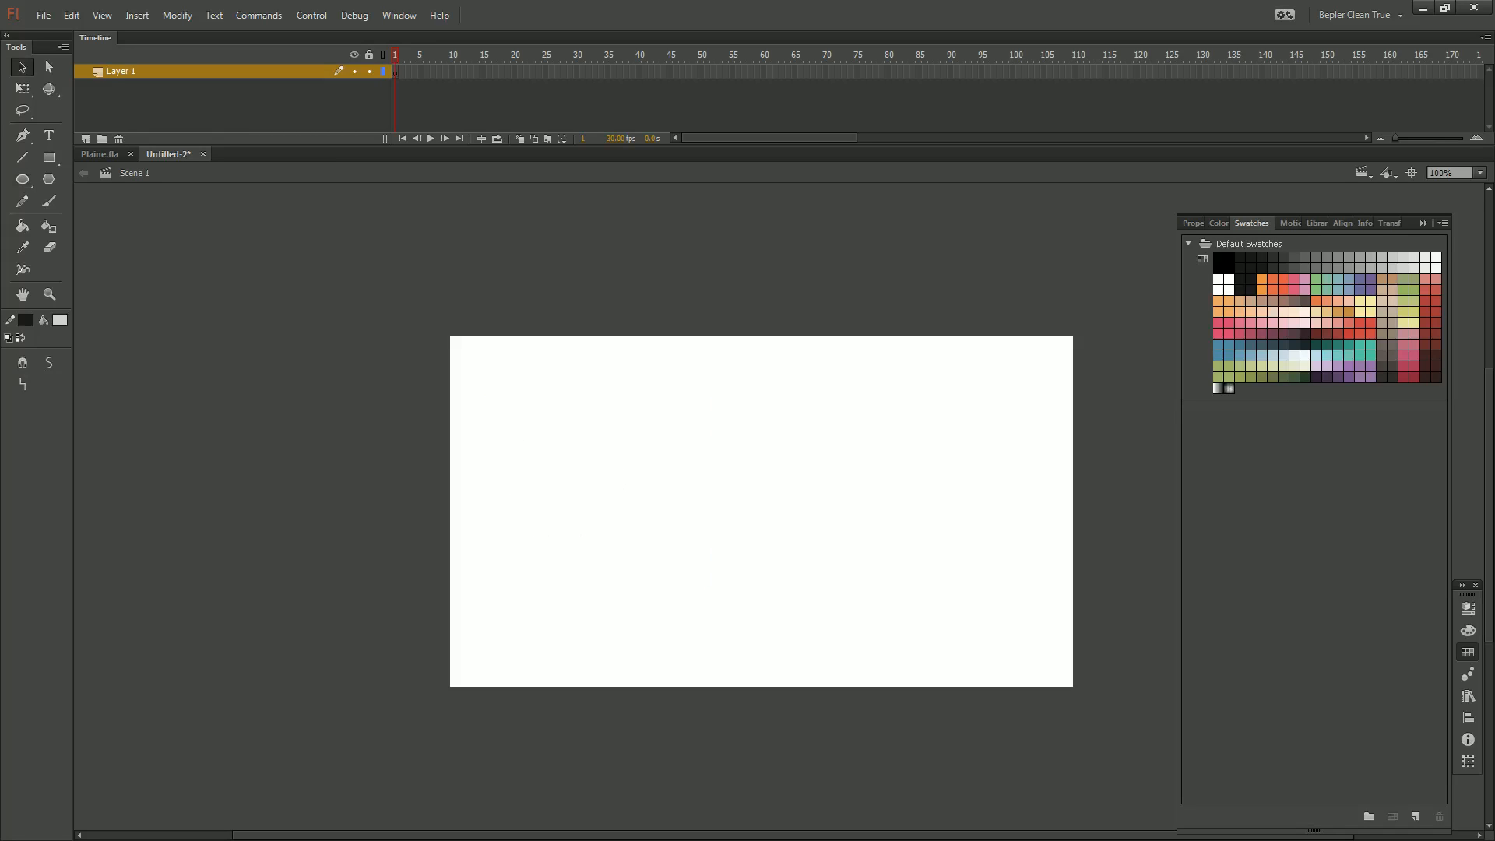
Set the stroke color to none and test it by drawing an oval on the stage, then undo the oval
key("o")
left_click(25, 320)
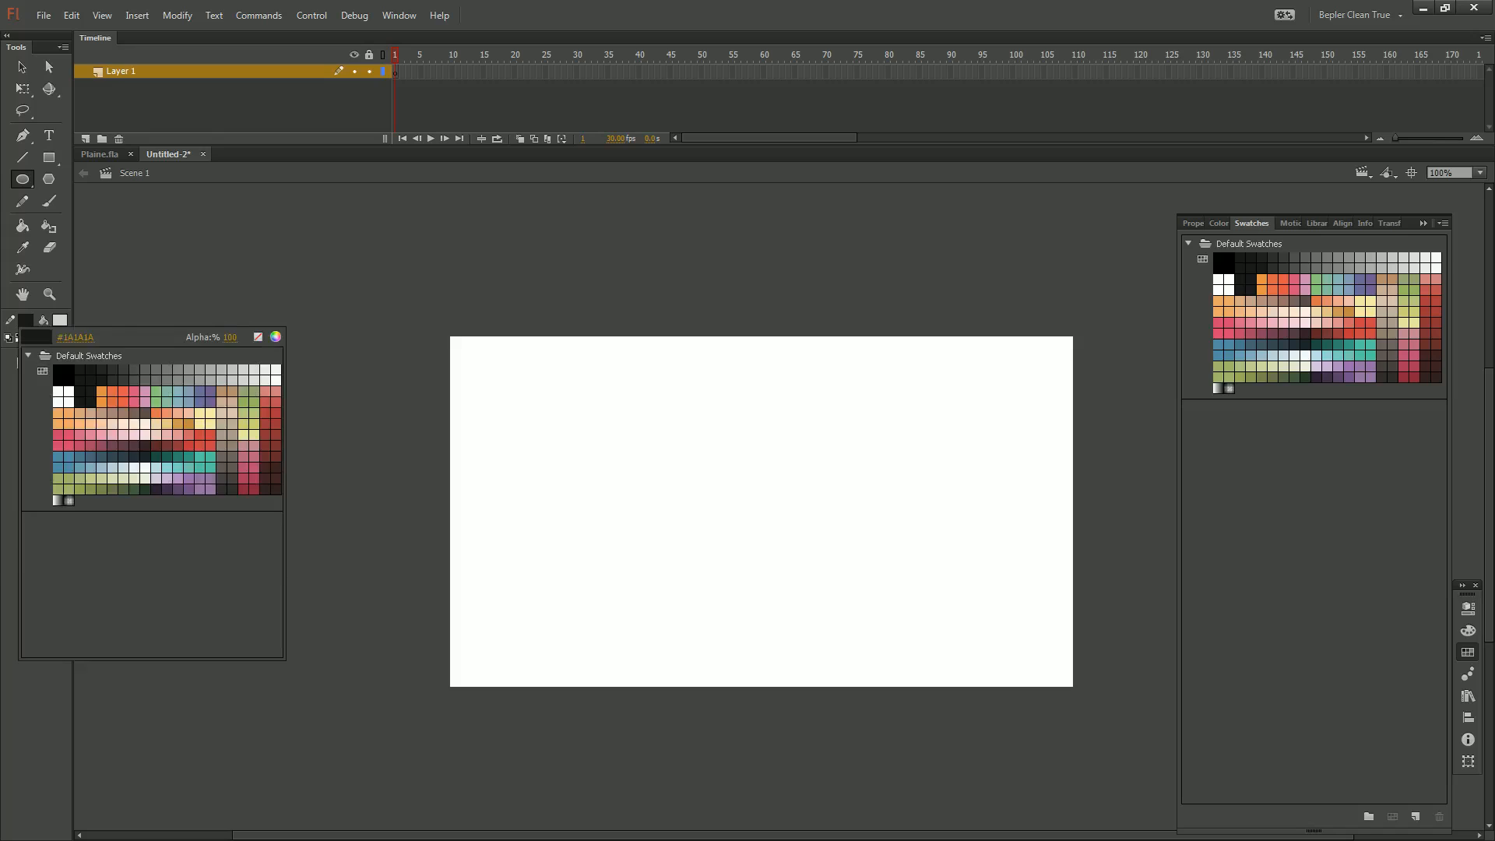
left_click(268, 339)
left_click_drag(547, 434, 675, 565)
key("ctrl+z")
Draw a tall light gray rectangle without an outline and position it in the left half of the stage
key("r")
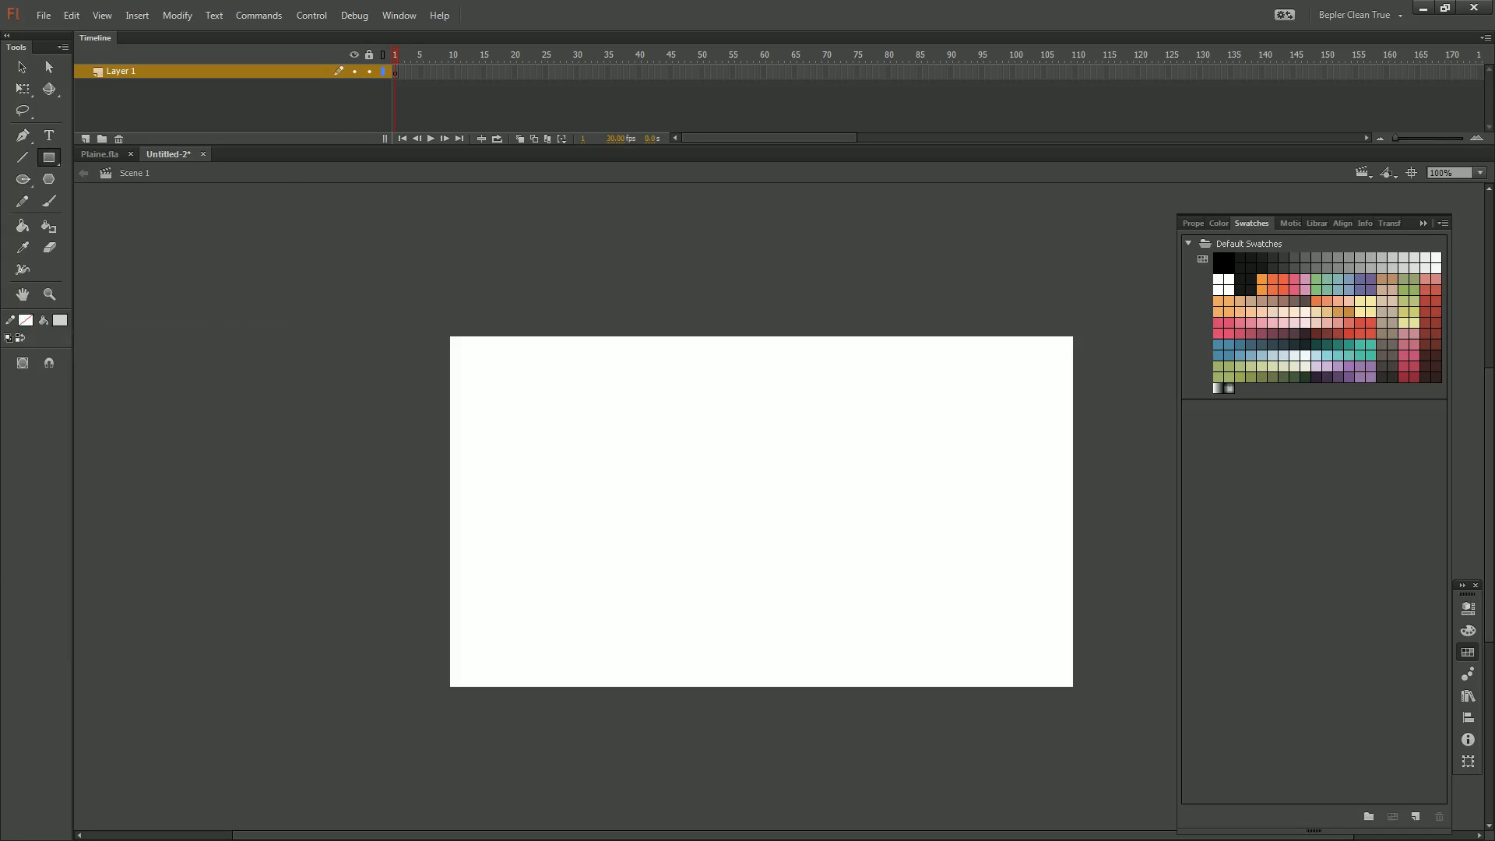
left_click_drag(610, 470, 661, 608)
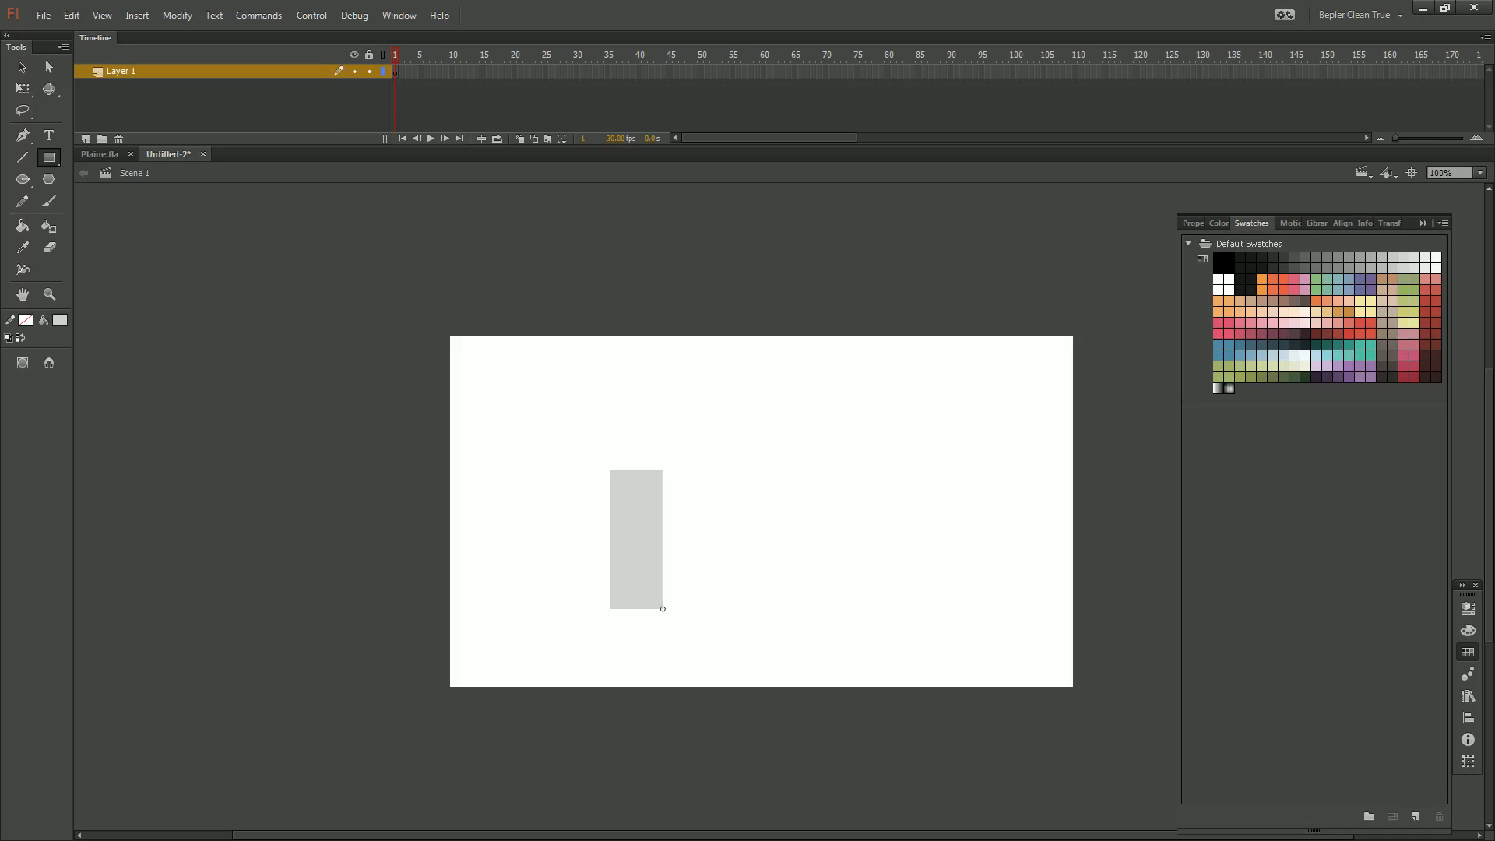
key("q")
left_click_drag(635, 539, 595, 497)
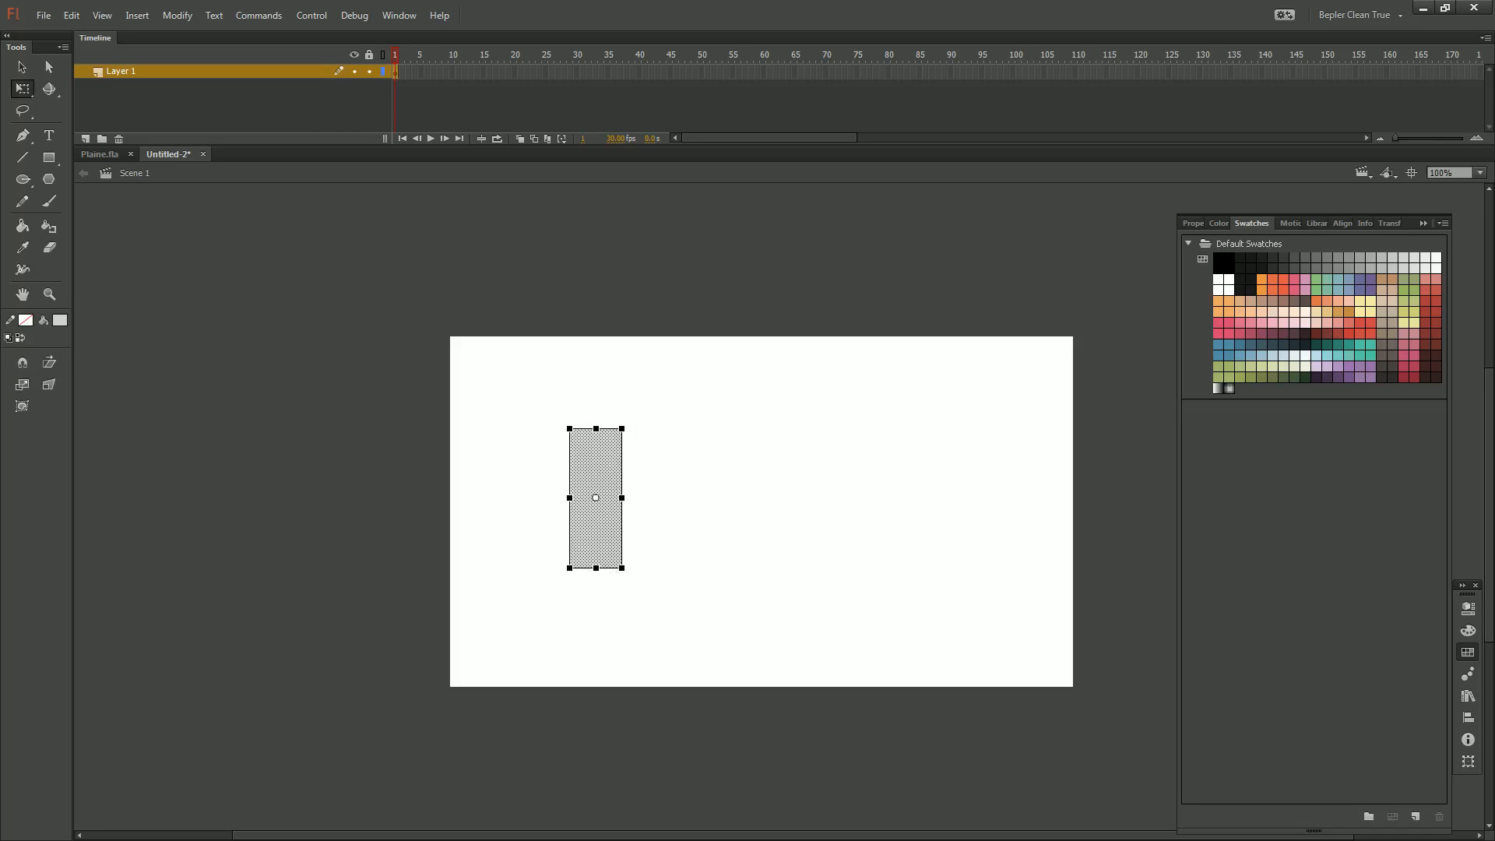
key("shift+Down")
key("Escape")
key("ctrl+a")
key("shift+Down")
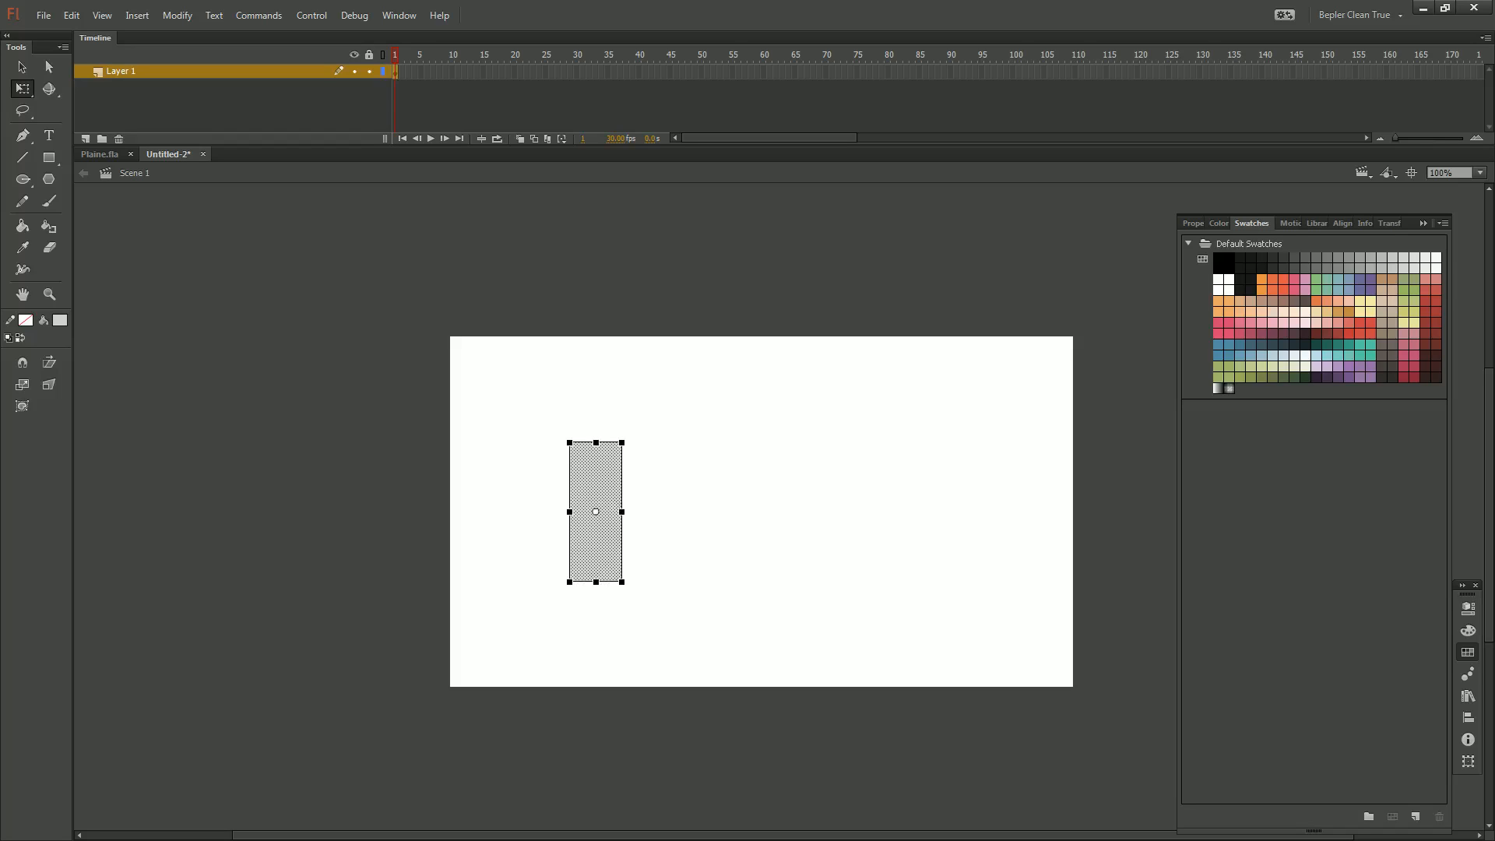
key("Escape")
left_click_drag(676, 392, 671, 434)
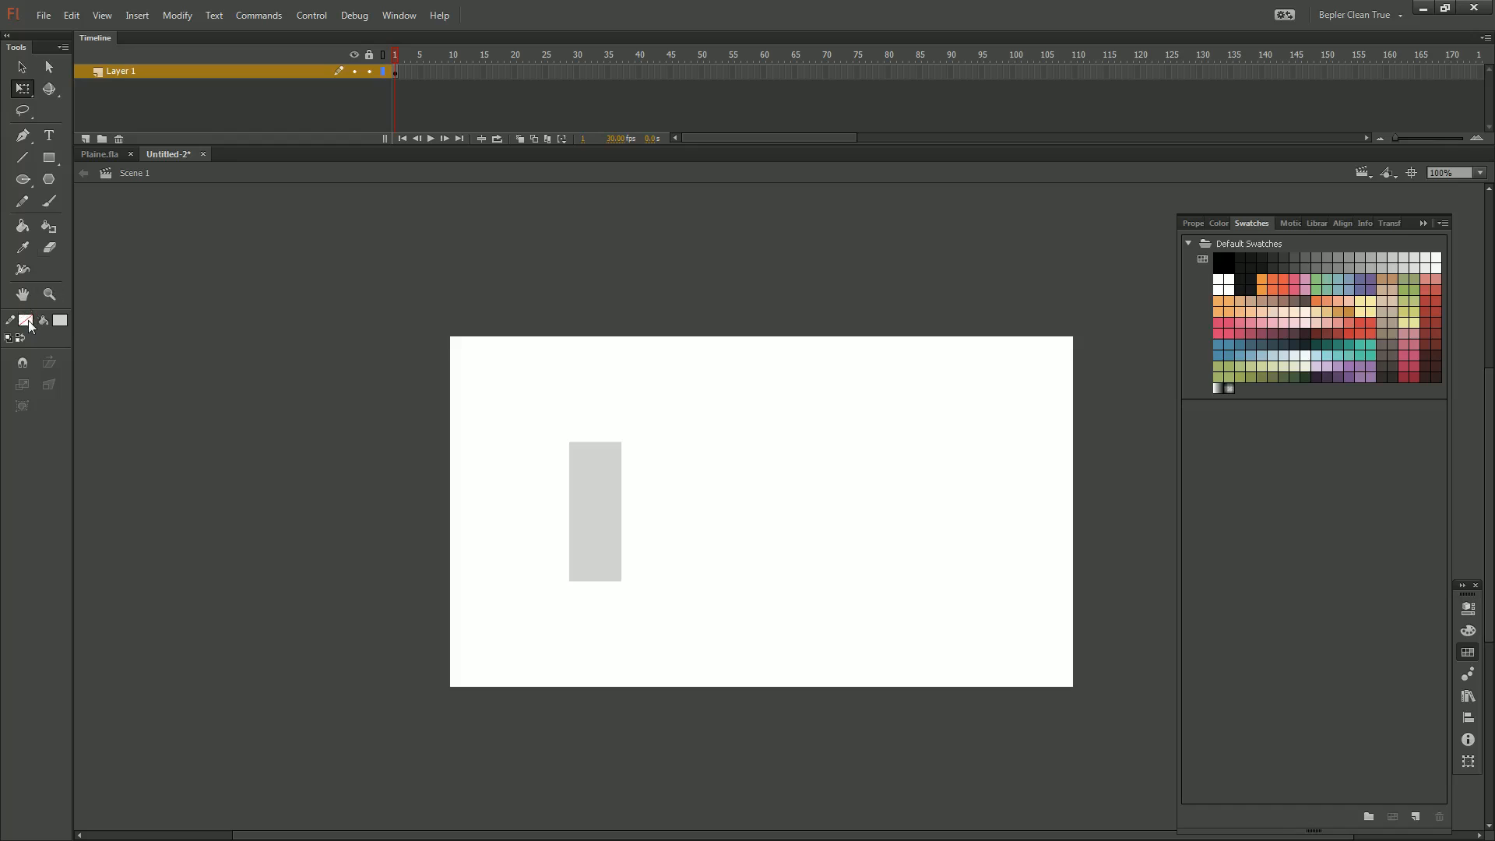
Choose a very dark gray from the loaded palette as the fill color
left_click(60, 320)
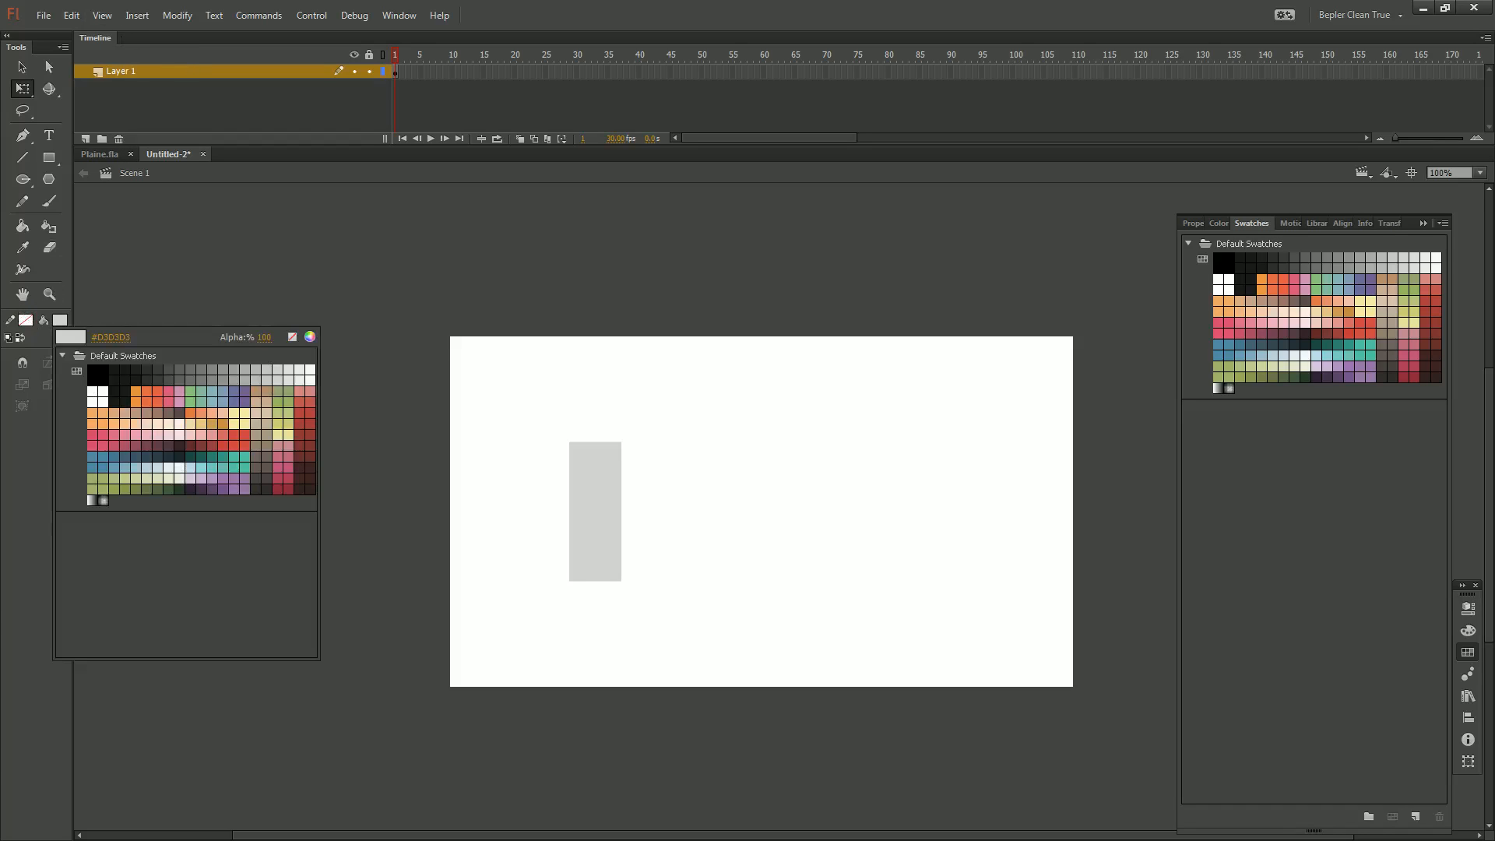
left_click(60, 320)
left_click(60, 320)
left_click(60, 321)
left_click(60, 320)
left_click(62, 321)
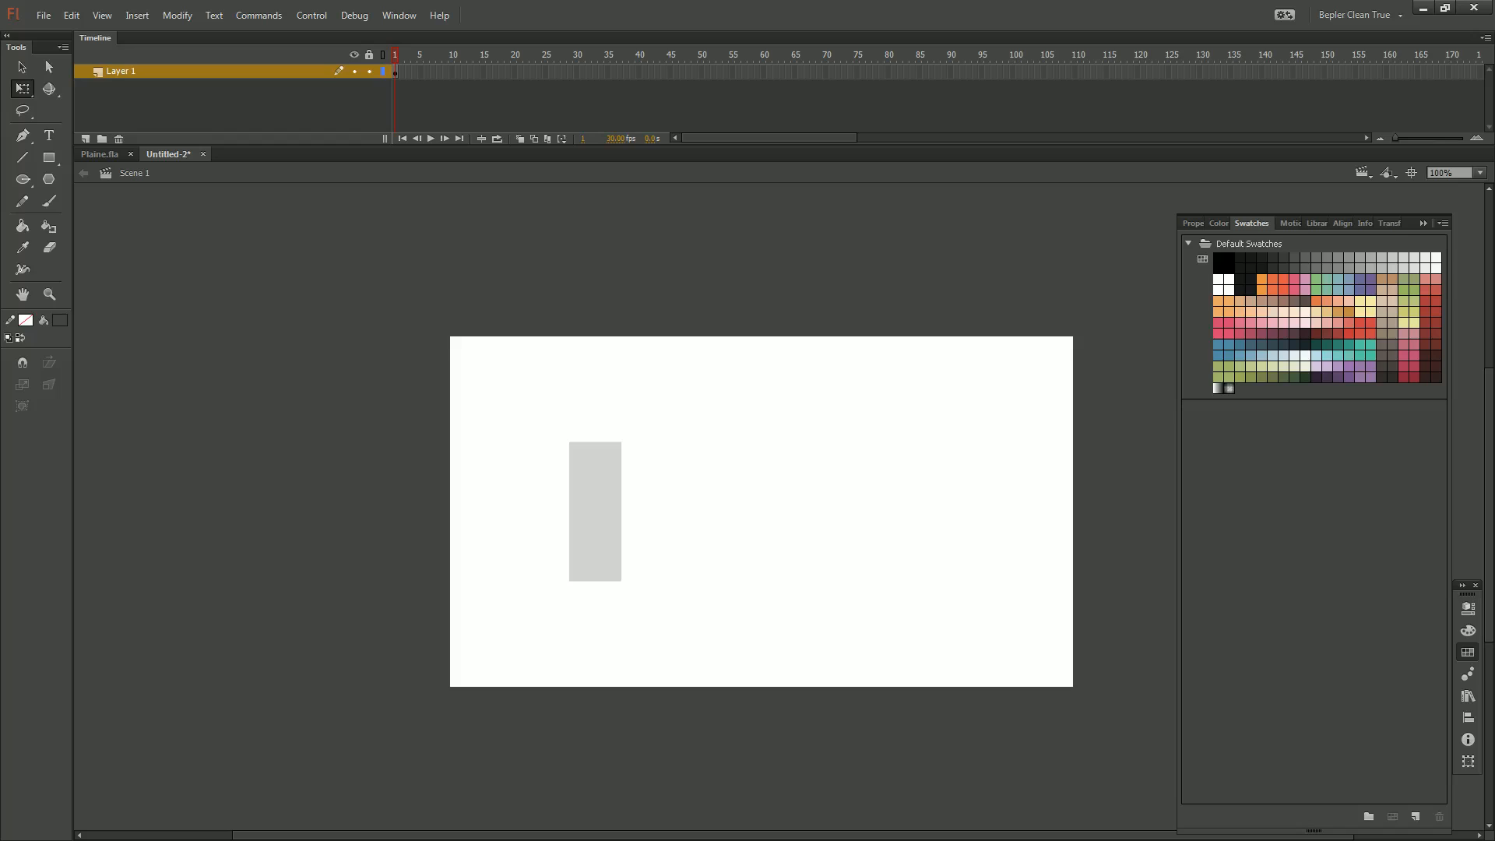
Widen the gray rectangle slightly and recolor its fill to orange #D3965A
key("ctrl+a")
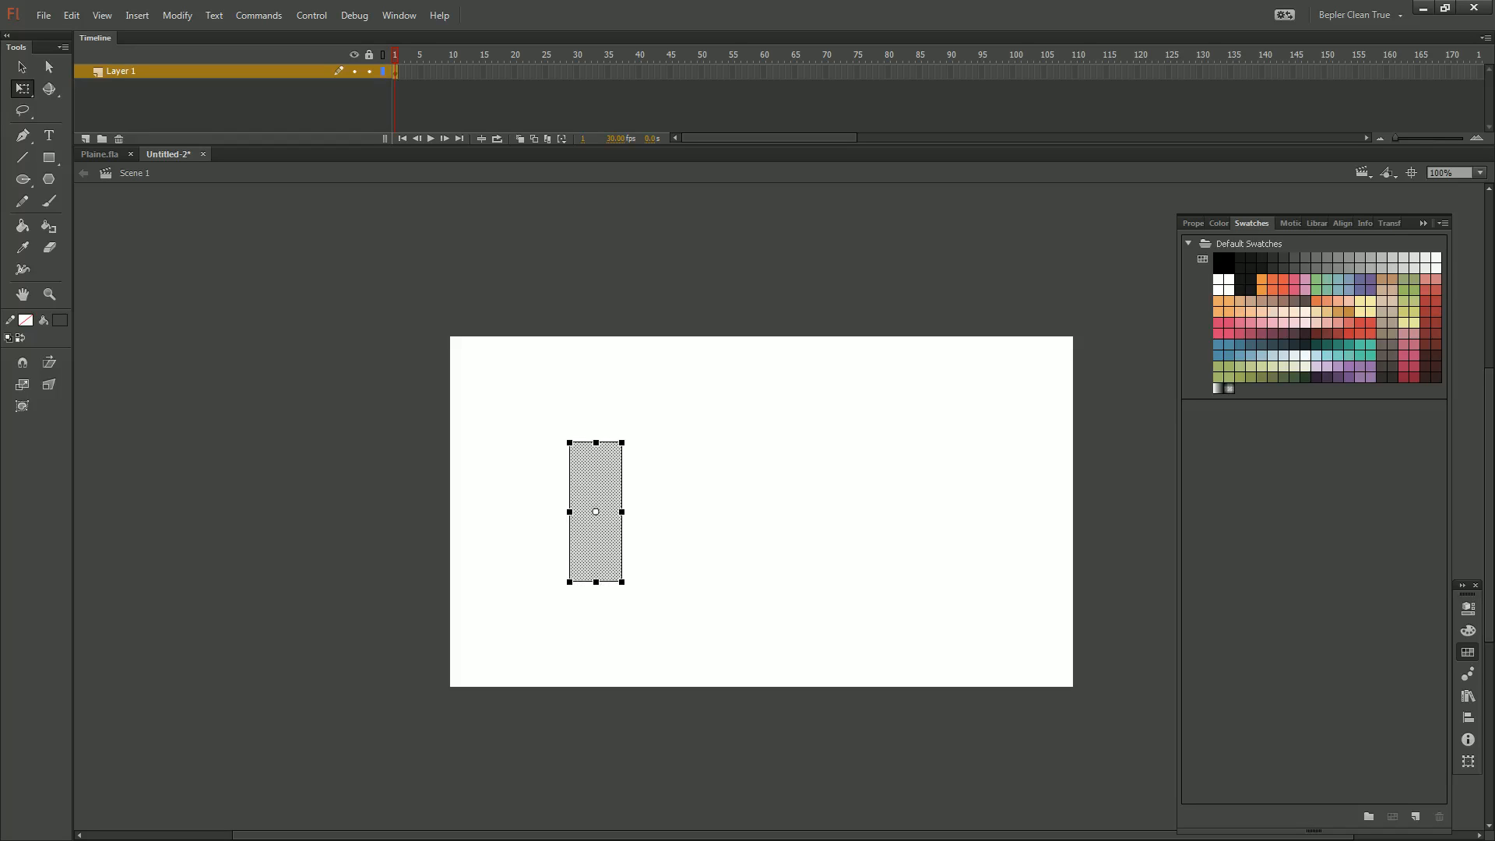
left_click_drag(621, 512, 625, 512)
left_click_drag(1189, 339, 1187, 326)
Place a copy of the orange rectangle in the right half of the stage and recolor the copy to tan #D3C891
key("v")
mouse_move(597, 511)
left_mouse_down()
mouse_move(982, 510)
mouse_move(907, 511)
left_mouse_up()
left_click_drag(1207, 324, 1191, 348)
key("Escape")
key("q")
left_click(906, 511)
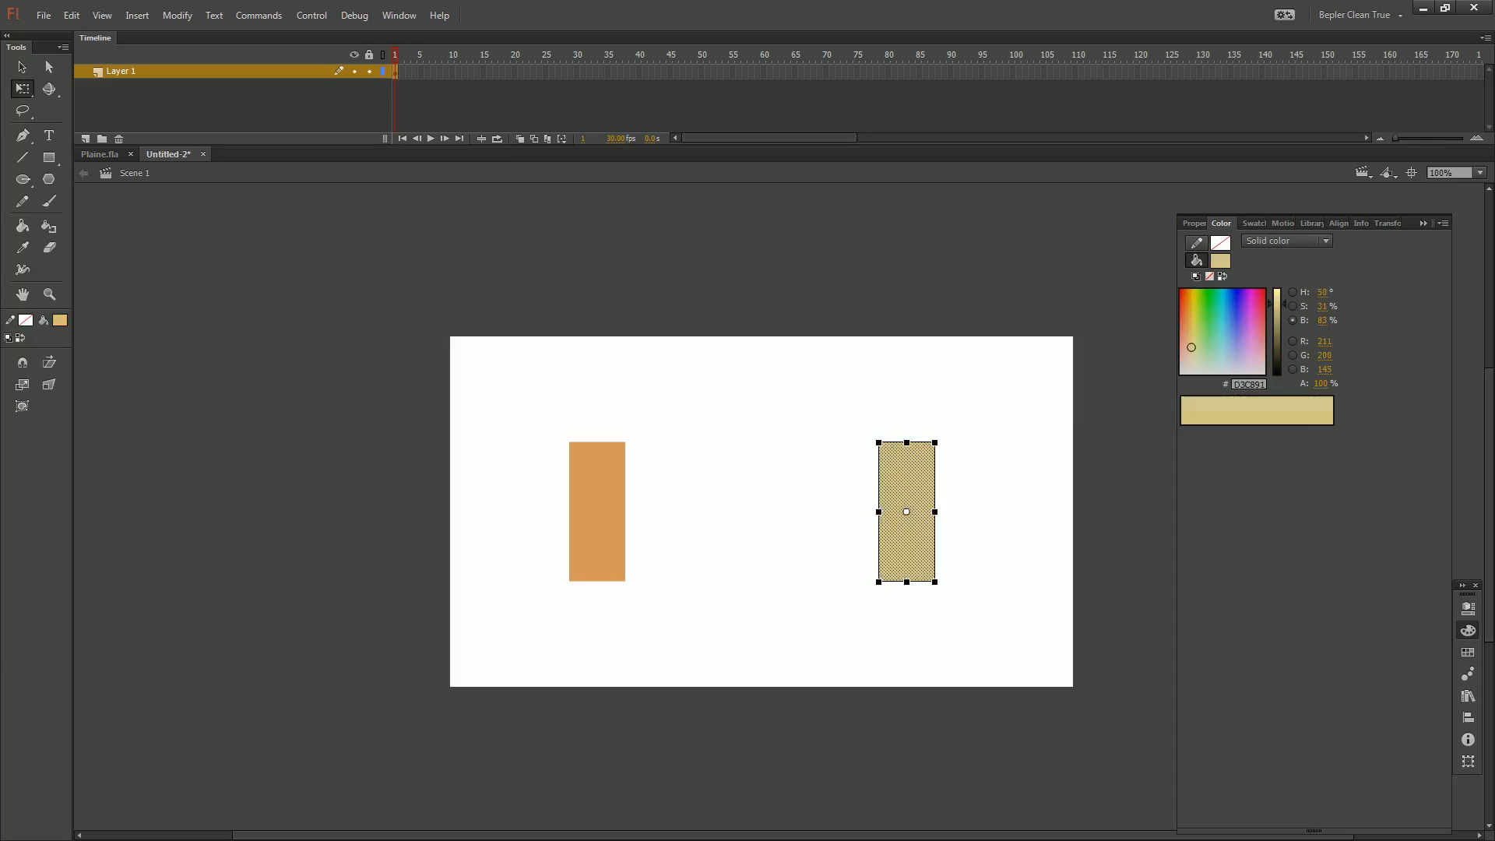
Adjust the right rectangle's hue, saturation and brightness to a pale yellow fill, #F4F0B2
left_click_drag(1321, 306, 1317, 306)
key("Escape")
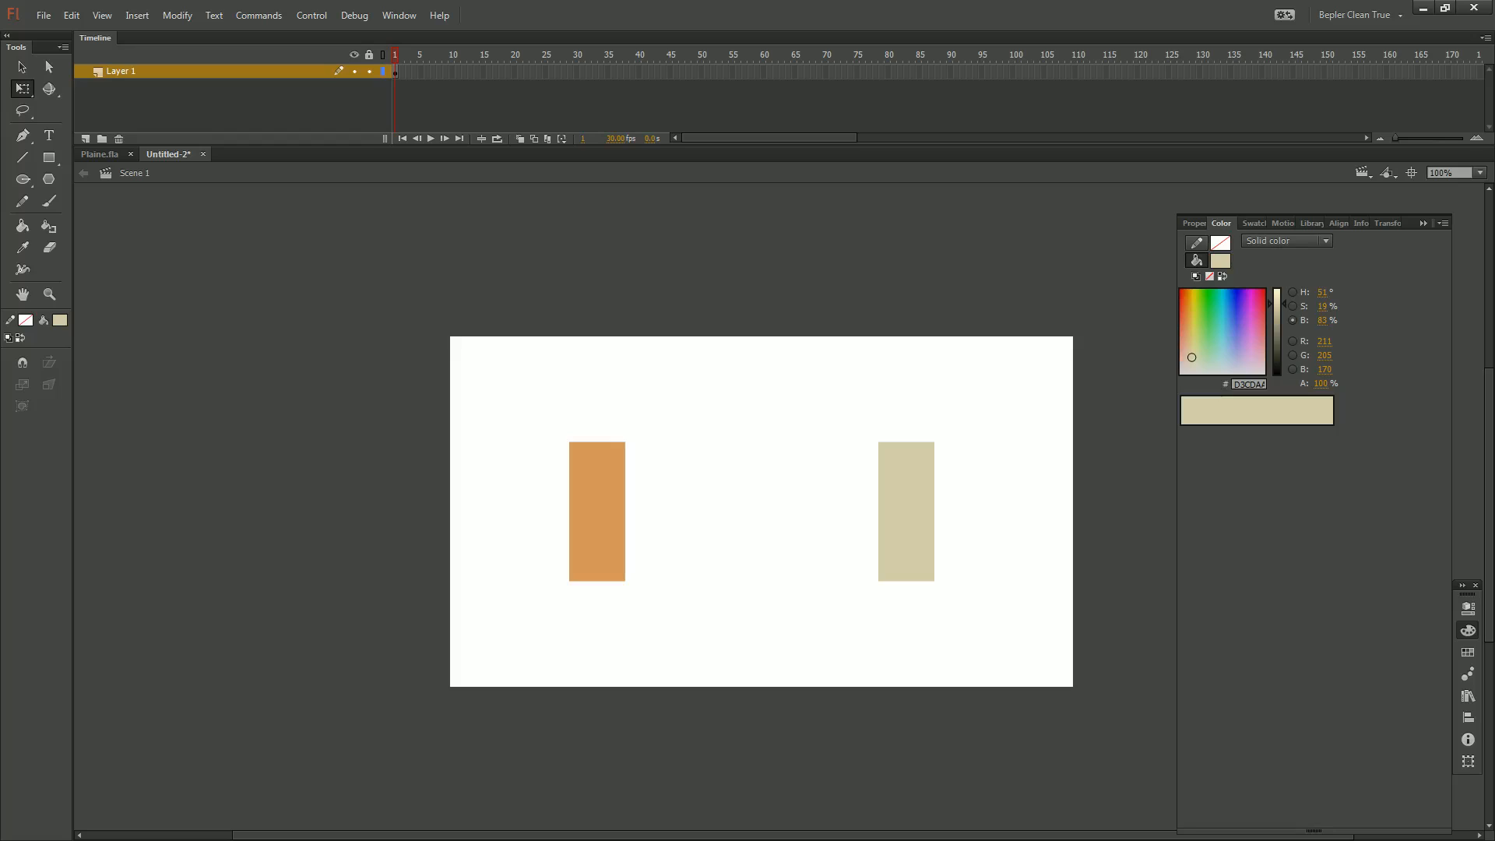
left_click(907, 511)
mouse_move(1191, 357)
left_mouse_down()
mouse_move(1202, 340)
mouse_move(1193, 351)
left_mouse_up()
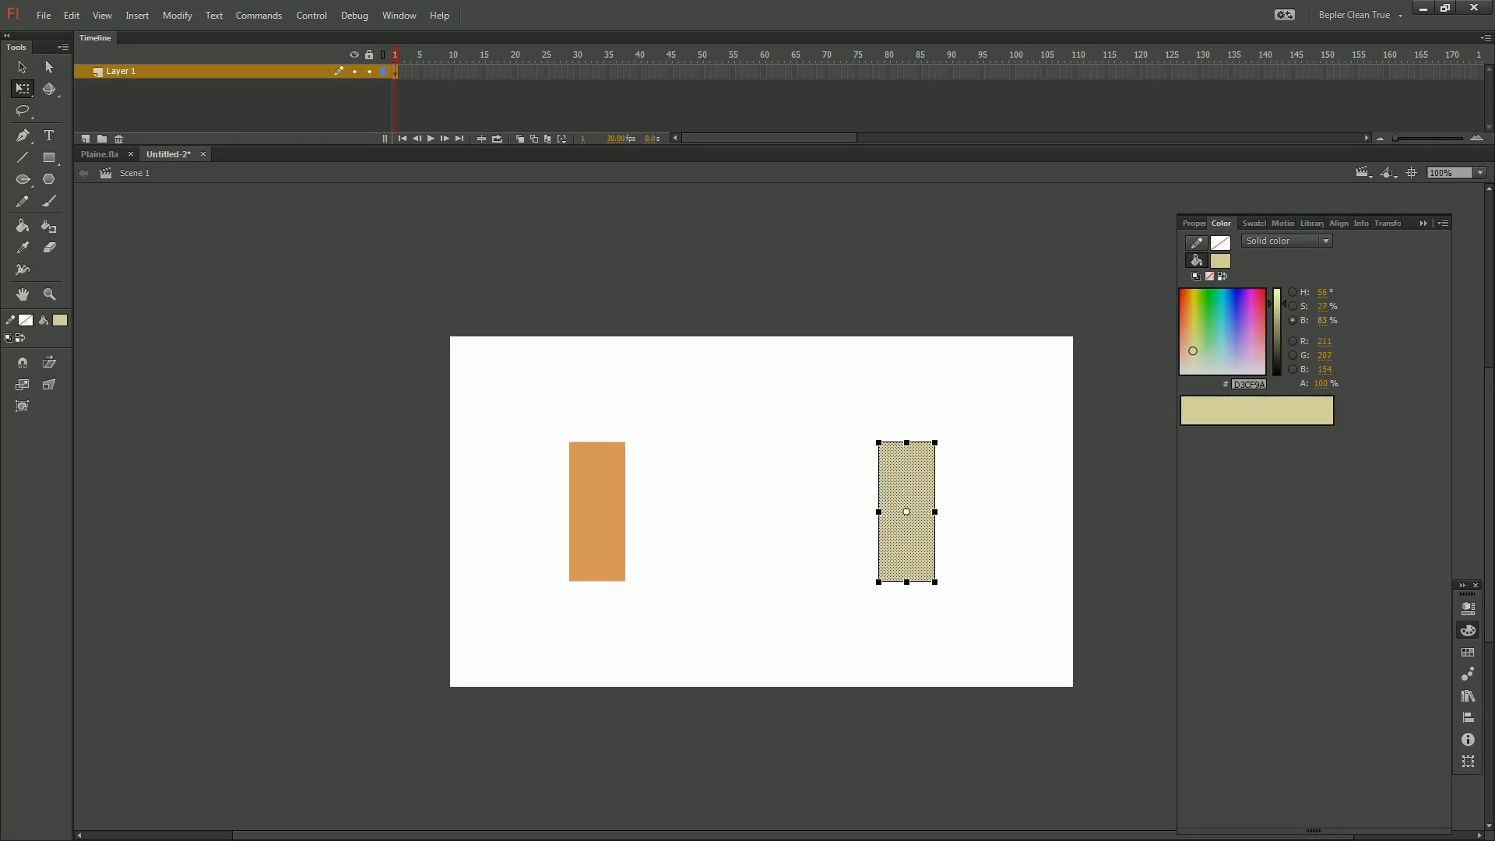
left_click_drag(1322, 321, 1332, 320)
key("Escape")
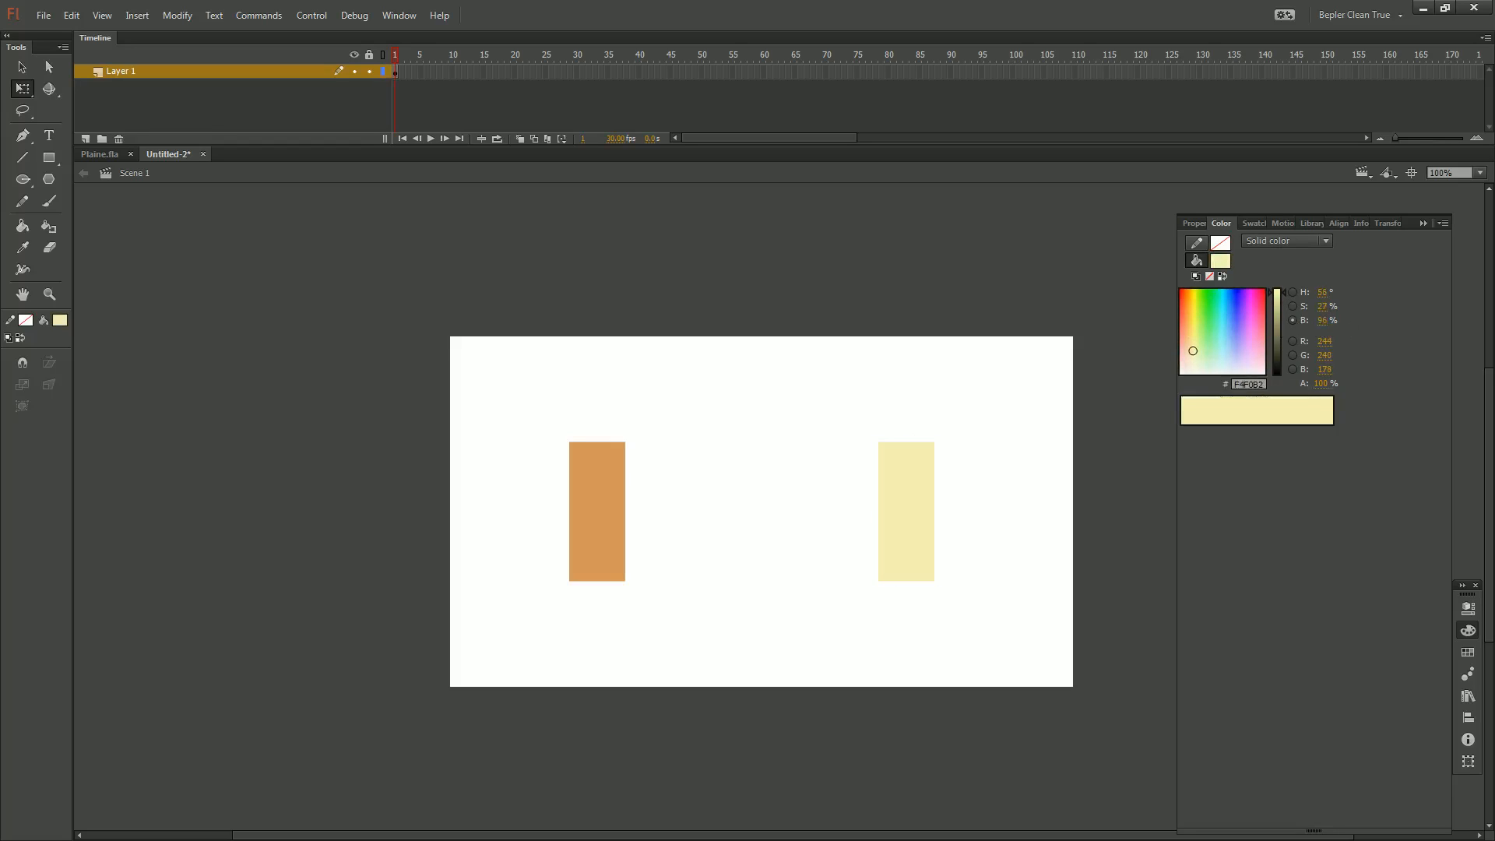
Set the fill type to linear gradient, draw a wide rectangle between the two colored ones and select it
left_click(1277, 242)
left_click(1281, 291)
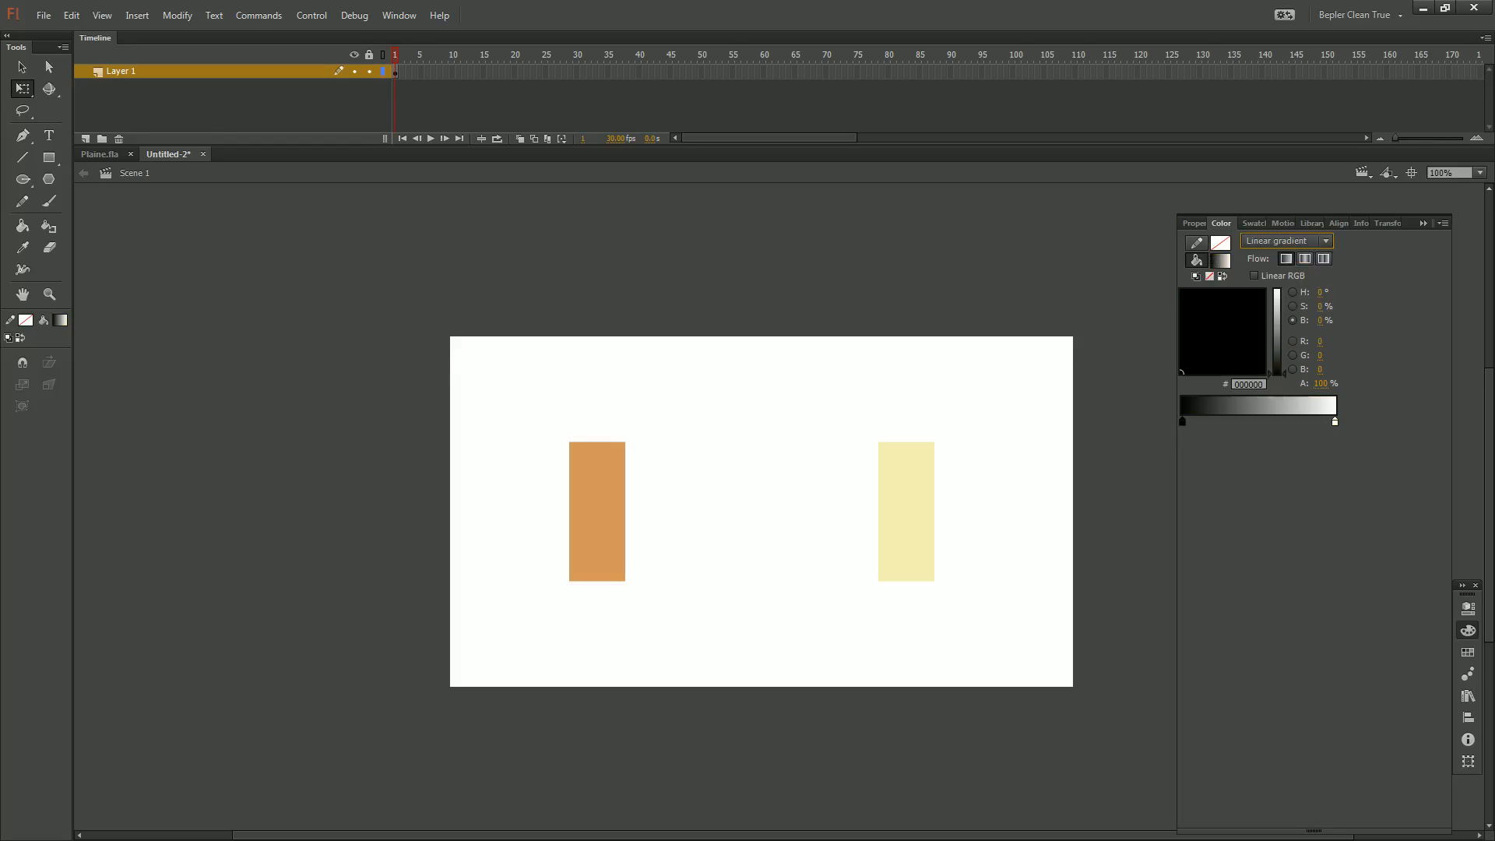
key("r")
left_click_drag(659, 444, 850, 581)
key("v")
left_click(847, 578)
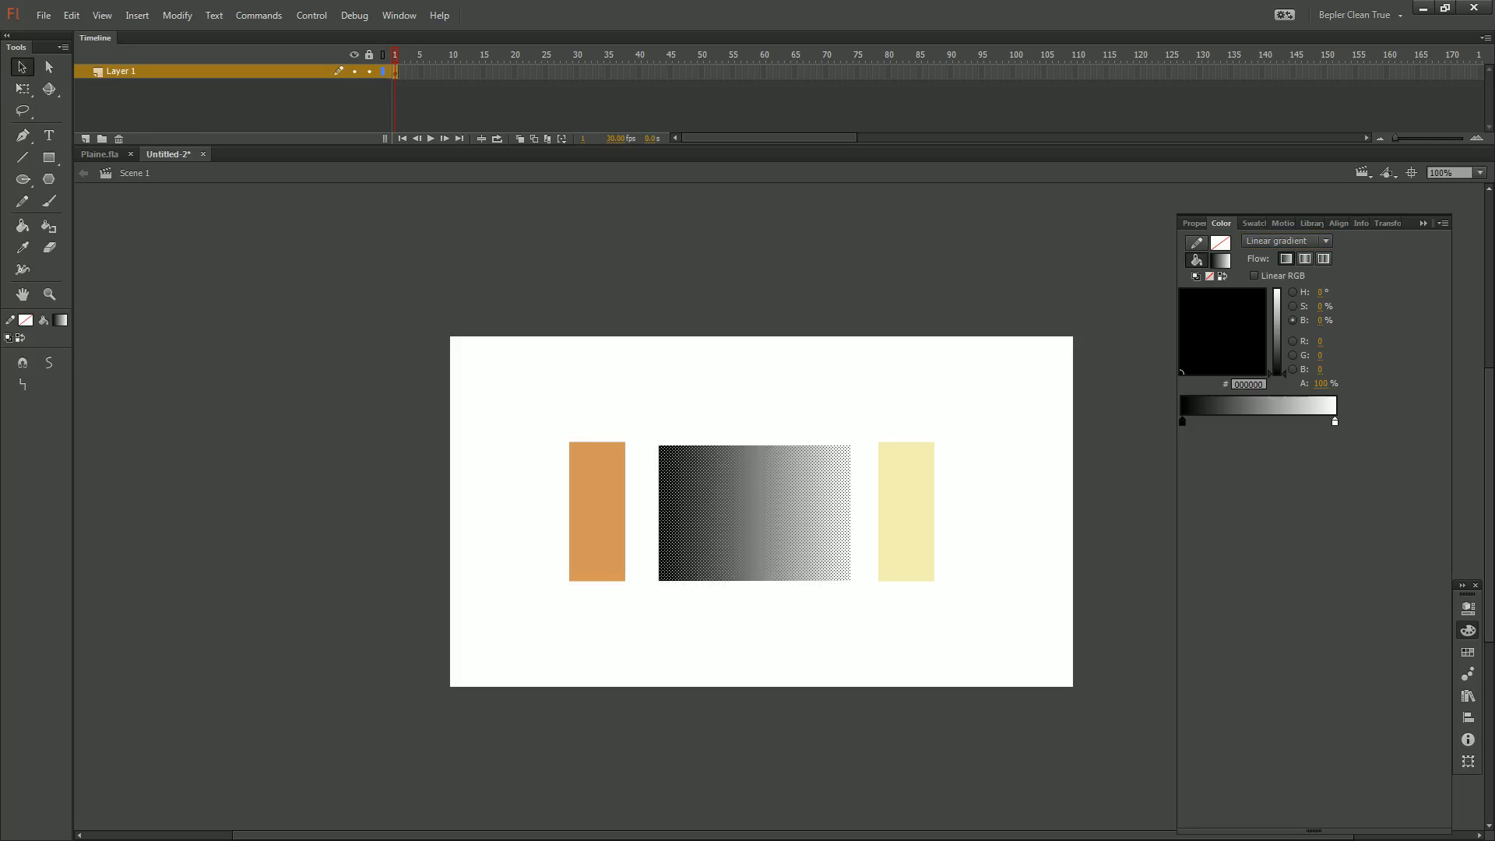
Set the gradient's start to the left rectangle's orange and its end to the right rectangle's pale yellow
double_click(1182, 421)
left_click(597, 511)
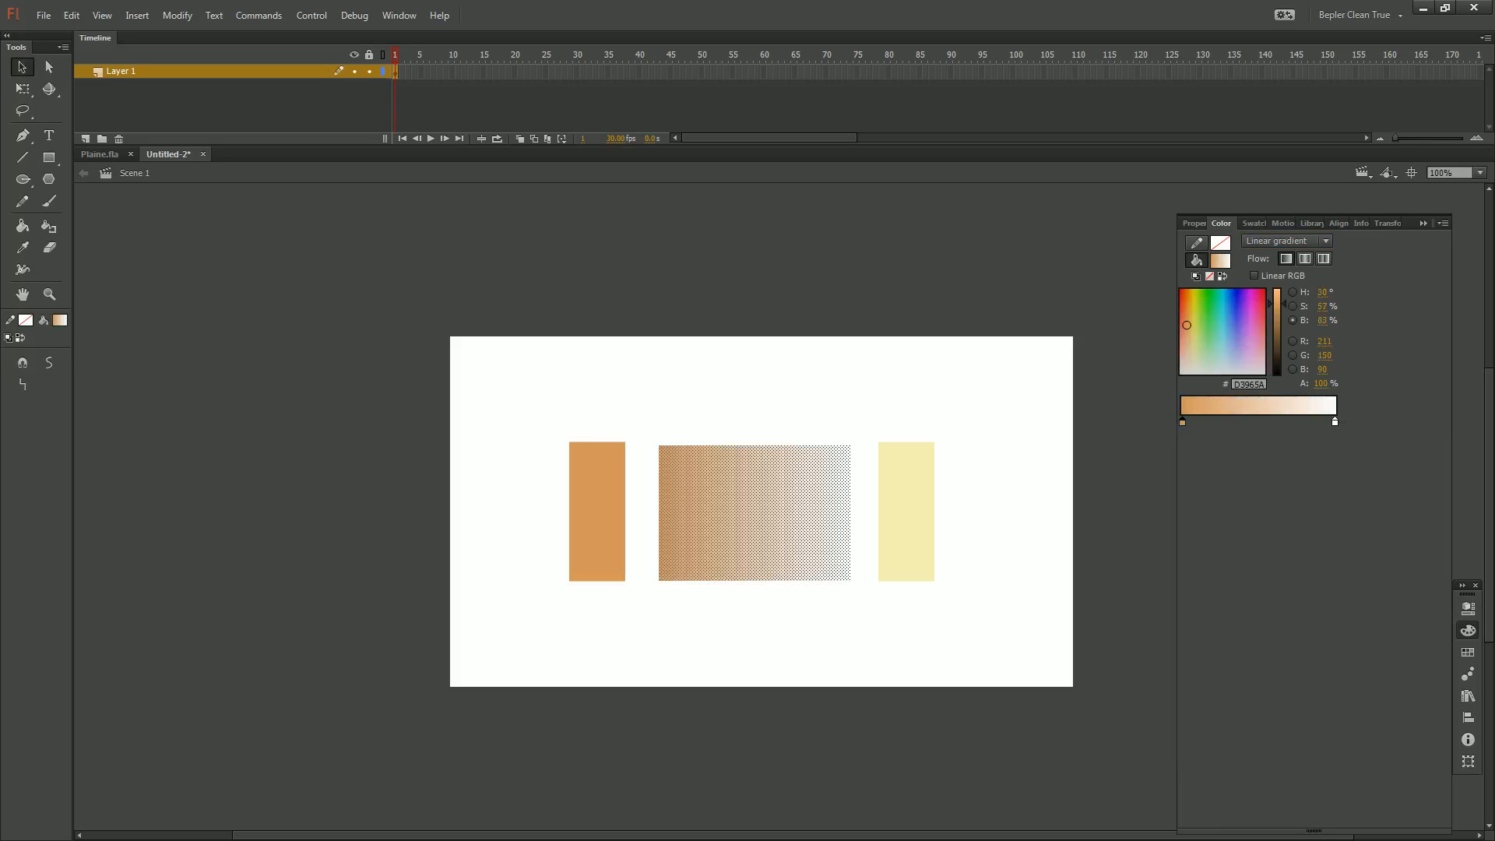
double_click(1335, 421)
left_click(906, 511)
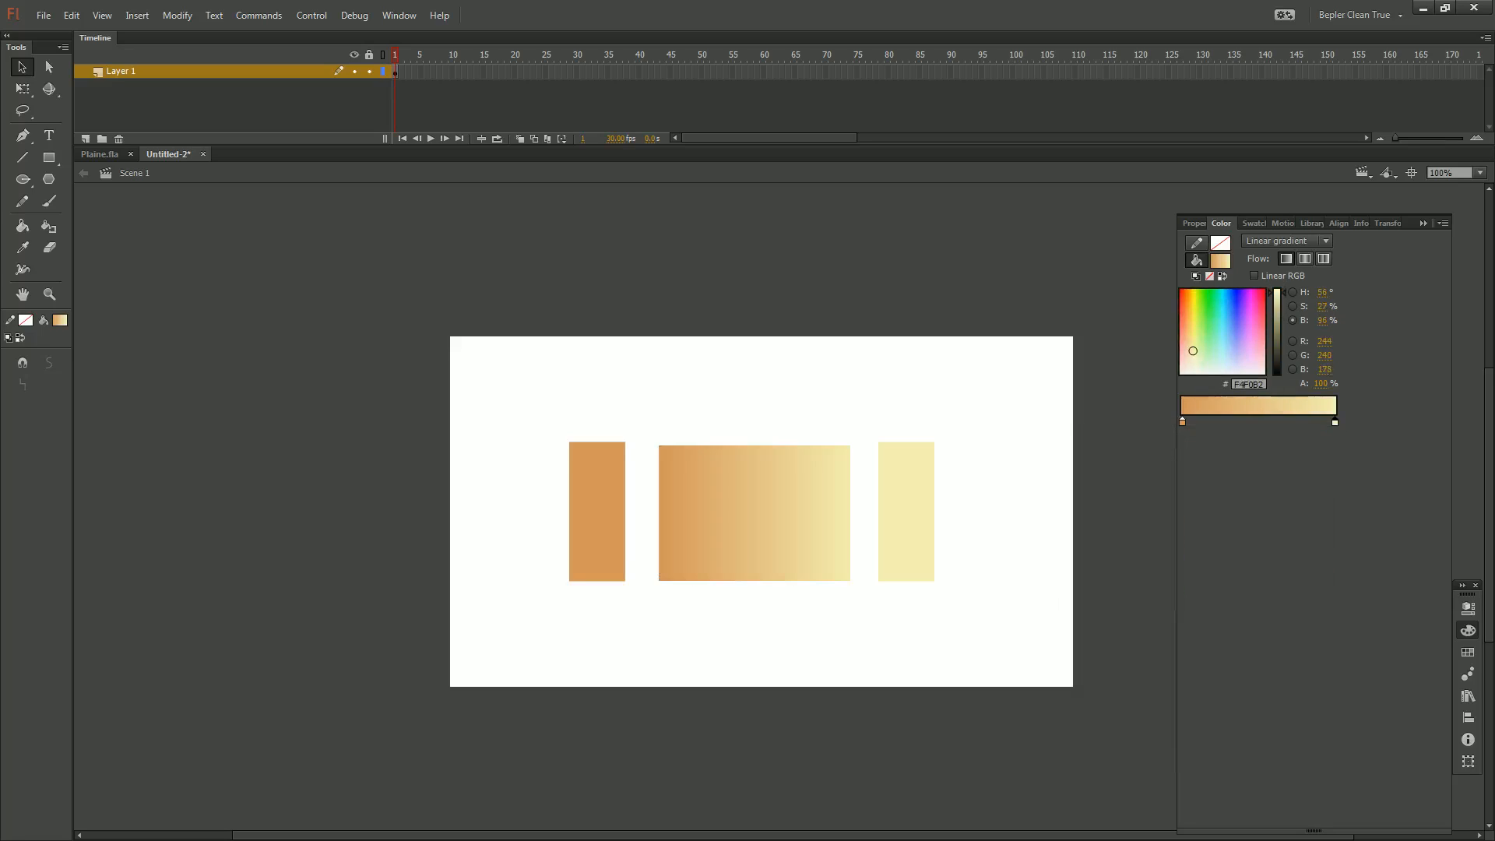
Sample the gradient's middle color #E4C689, draw a narrow solid rectangle over its center and delete the gradient pieces on both sides
double_click(1182, 421)
left_click(759, 511)
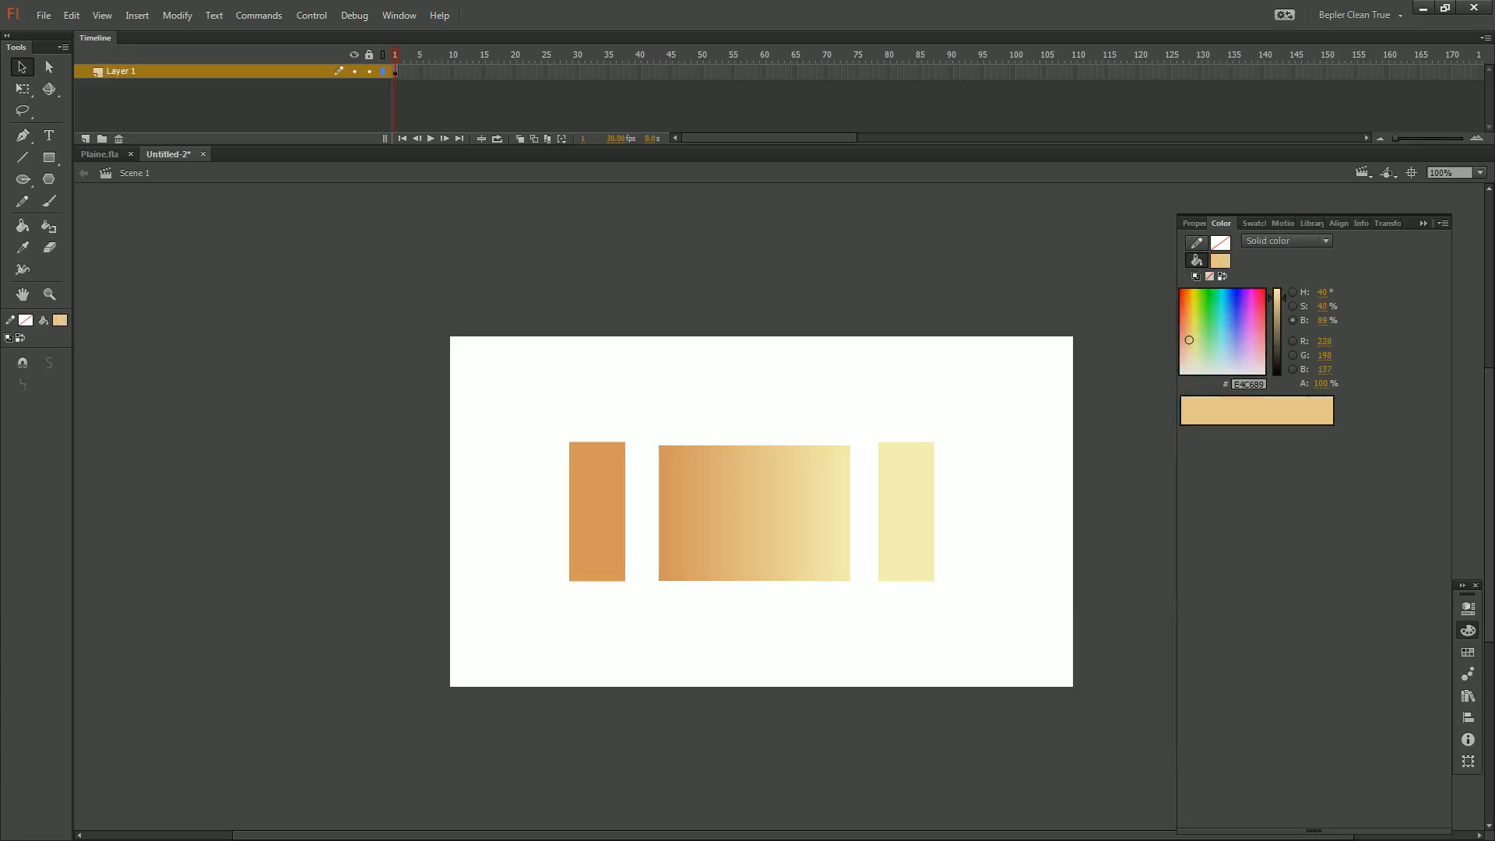
key("r")
left_click_drag(730, 445, 785, 583)
key("q")
left_click(694, 514)
key("Delete")
left_click(816, 514)
key("Delete")
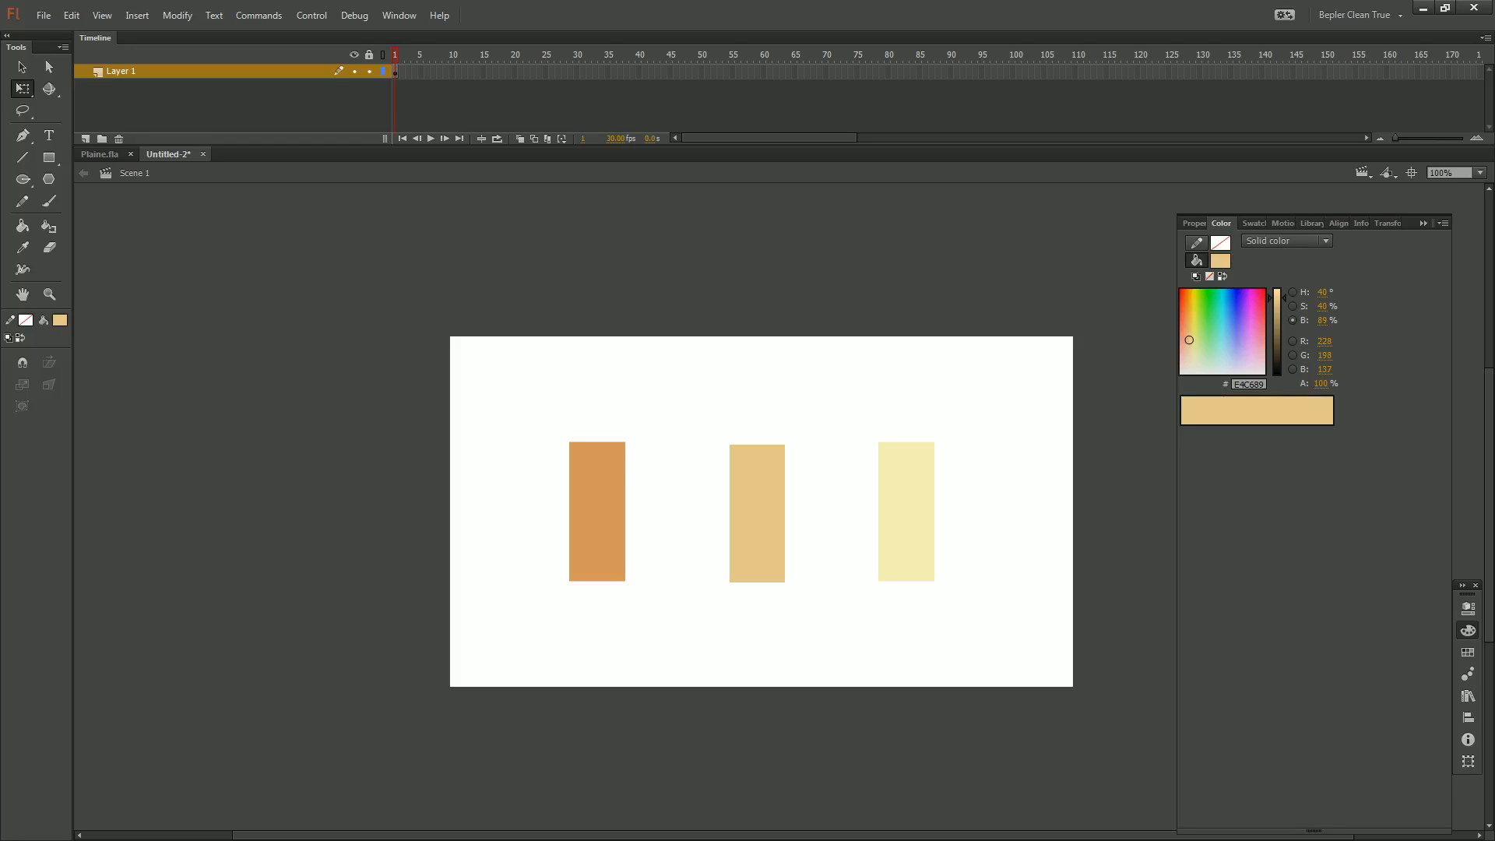
Trim off the upper and lower parts of all three rectangles to leave short blocks of equal height
left_click_drag(377, 374, 1041, 474)
key("Delete")
left_click_drag(495, 549, 1029, 639)
key("Delete")
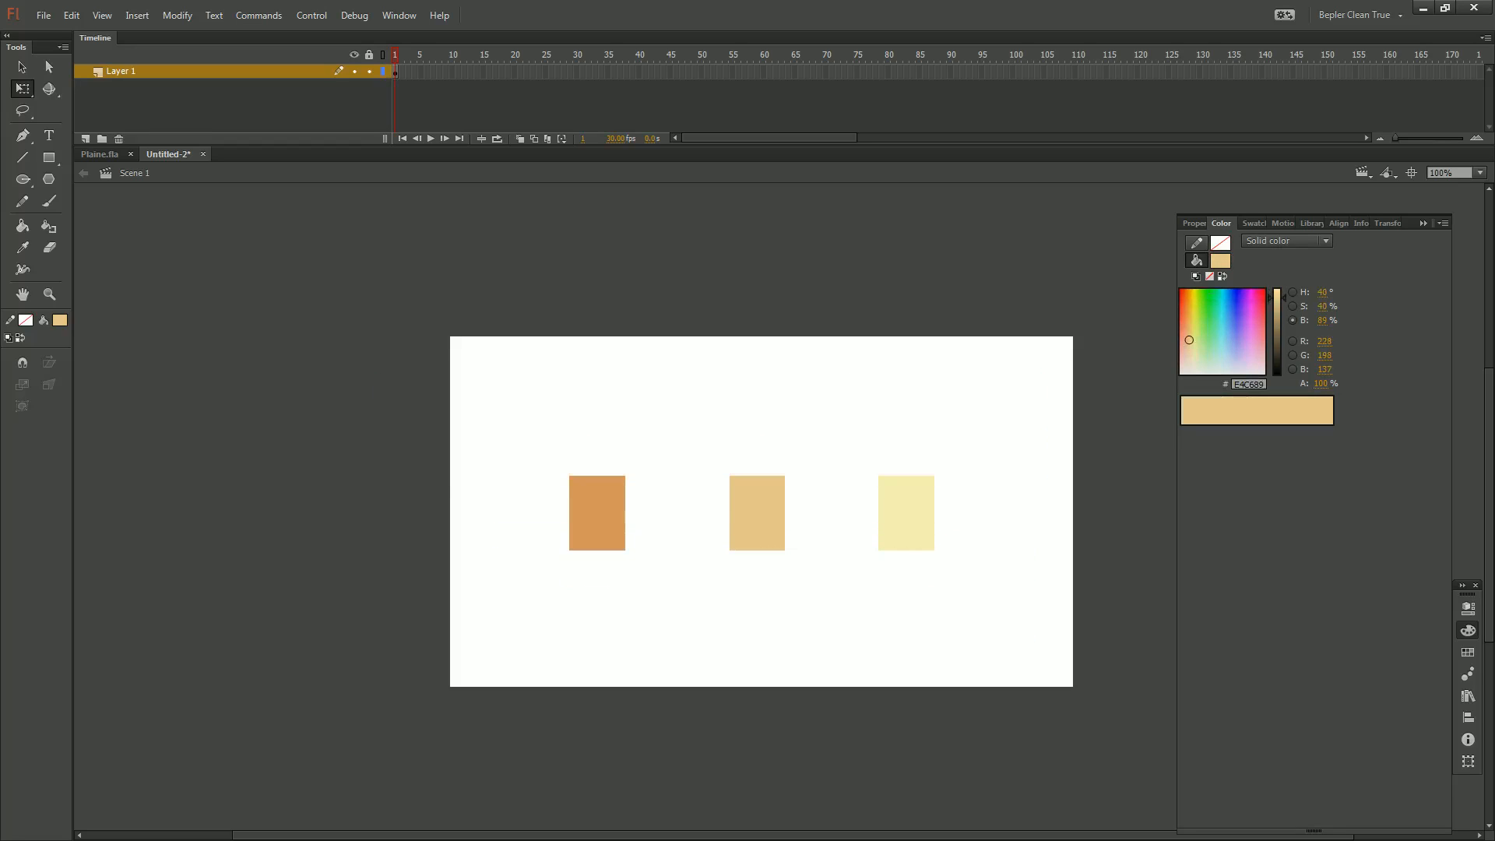
Move the pale yellow and orange blocks against either side of the middle block to form a continuous color strip
left_click_drag(907, 513, 813, 514)
left_click_drag(597, 513, 749, 513)
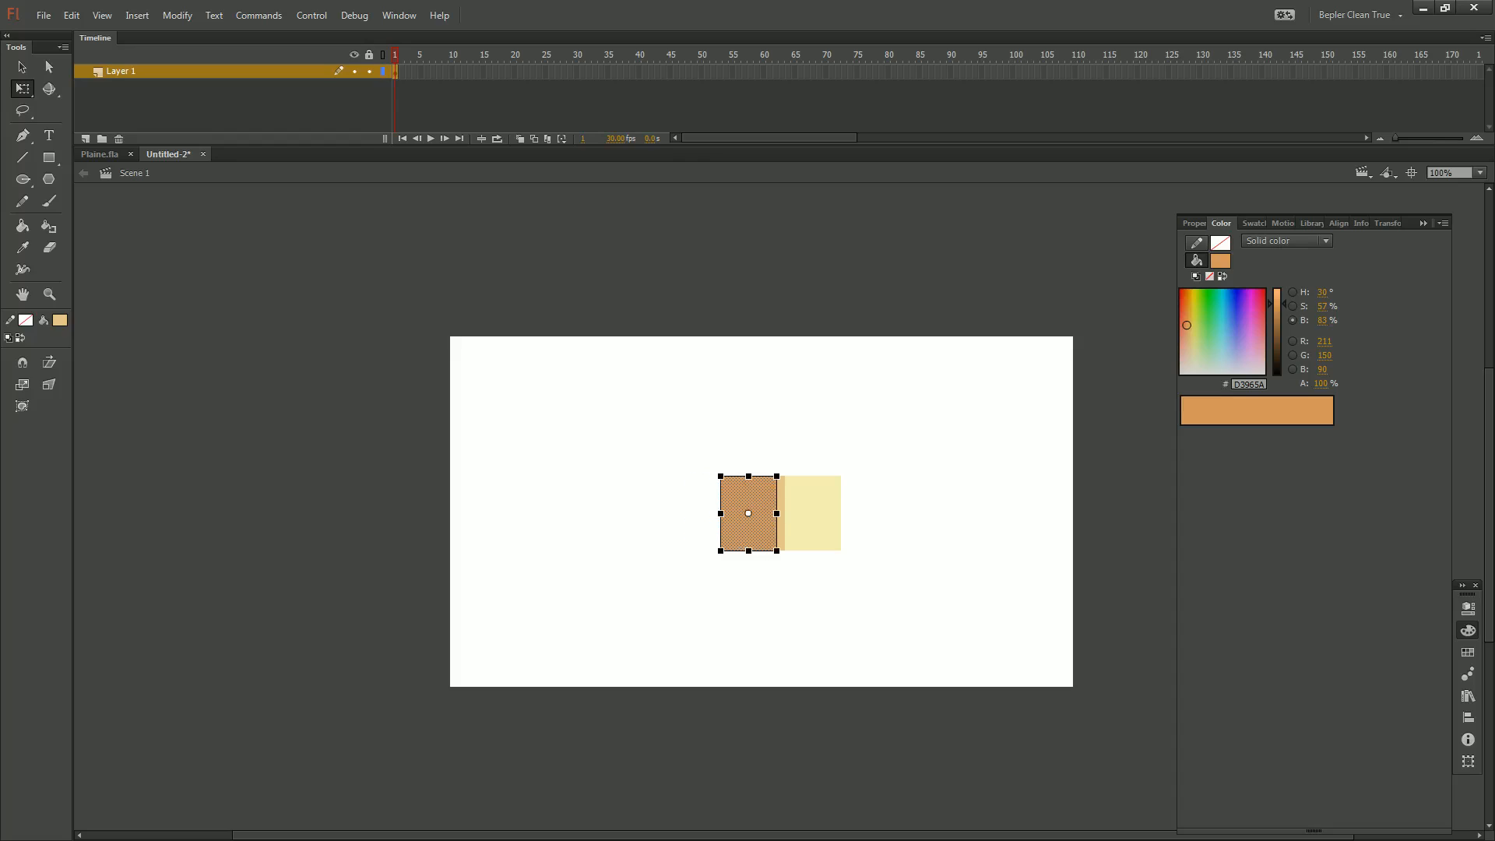
key("shift+Right")
key("Escape")
key("ctrl+z")
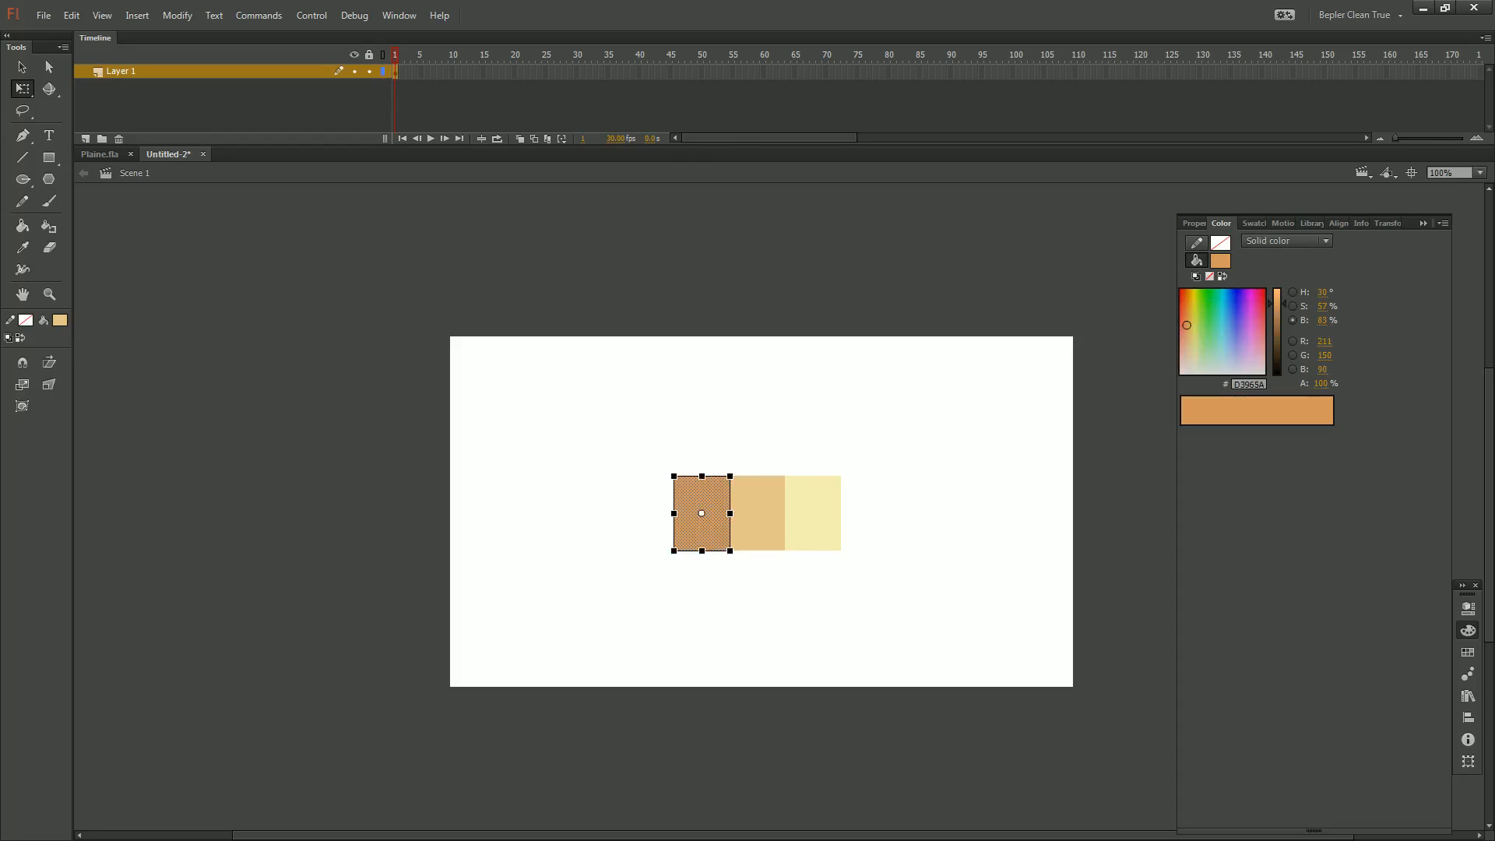
key("Escape")
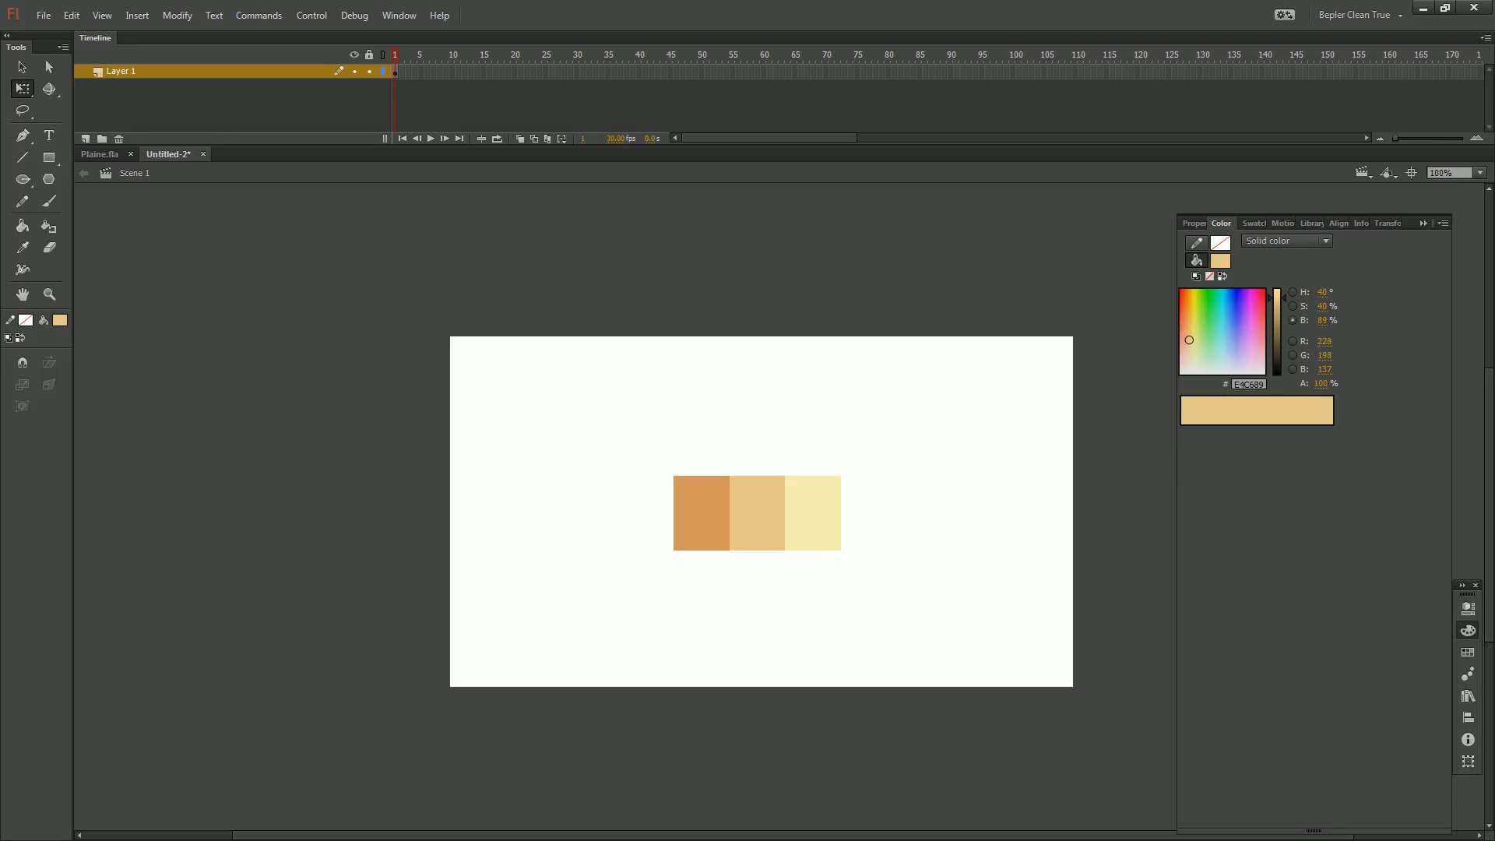
Select the whole three-color strip and delete it from the stage
left_click_drag(559, 388, 916, 699)
key("Delete")
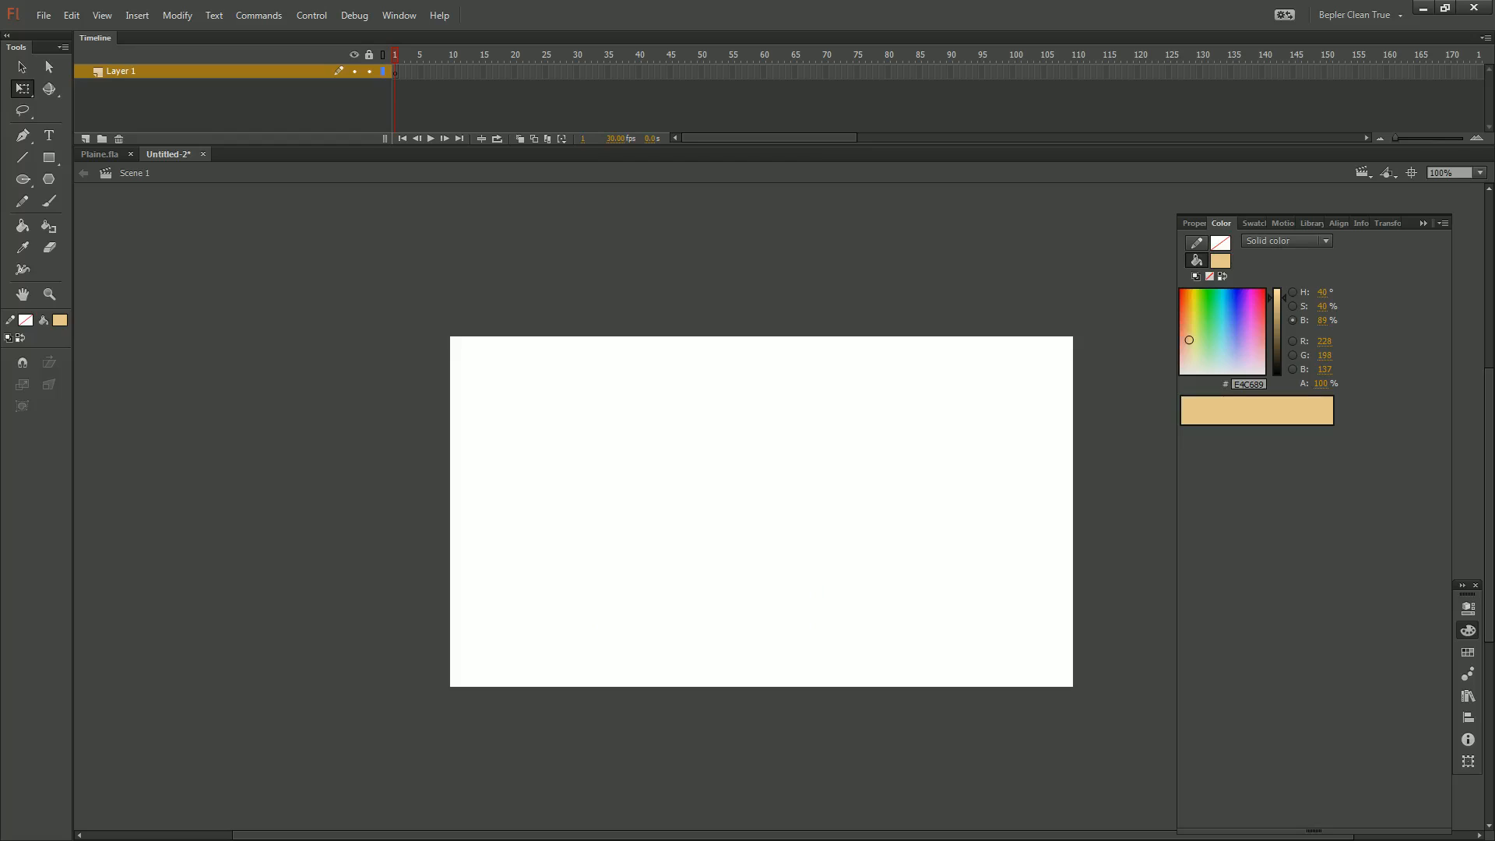
mouse_move(693, 455)
left_mouse_down()
mouse_move(868, 764)
mouse_move(791, 564)
mouse_move(894, 769)
left_mouse_up()
left_click_drag(842, 566, 926, 677)
Turn on the grid display for the stage
left_click(97, 15)
left_click(93, 15)
left_click(94, 15)
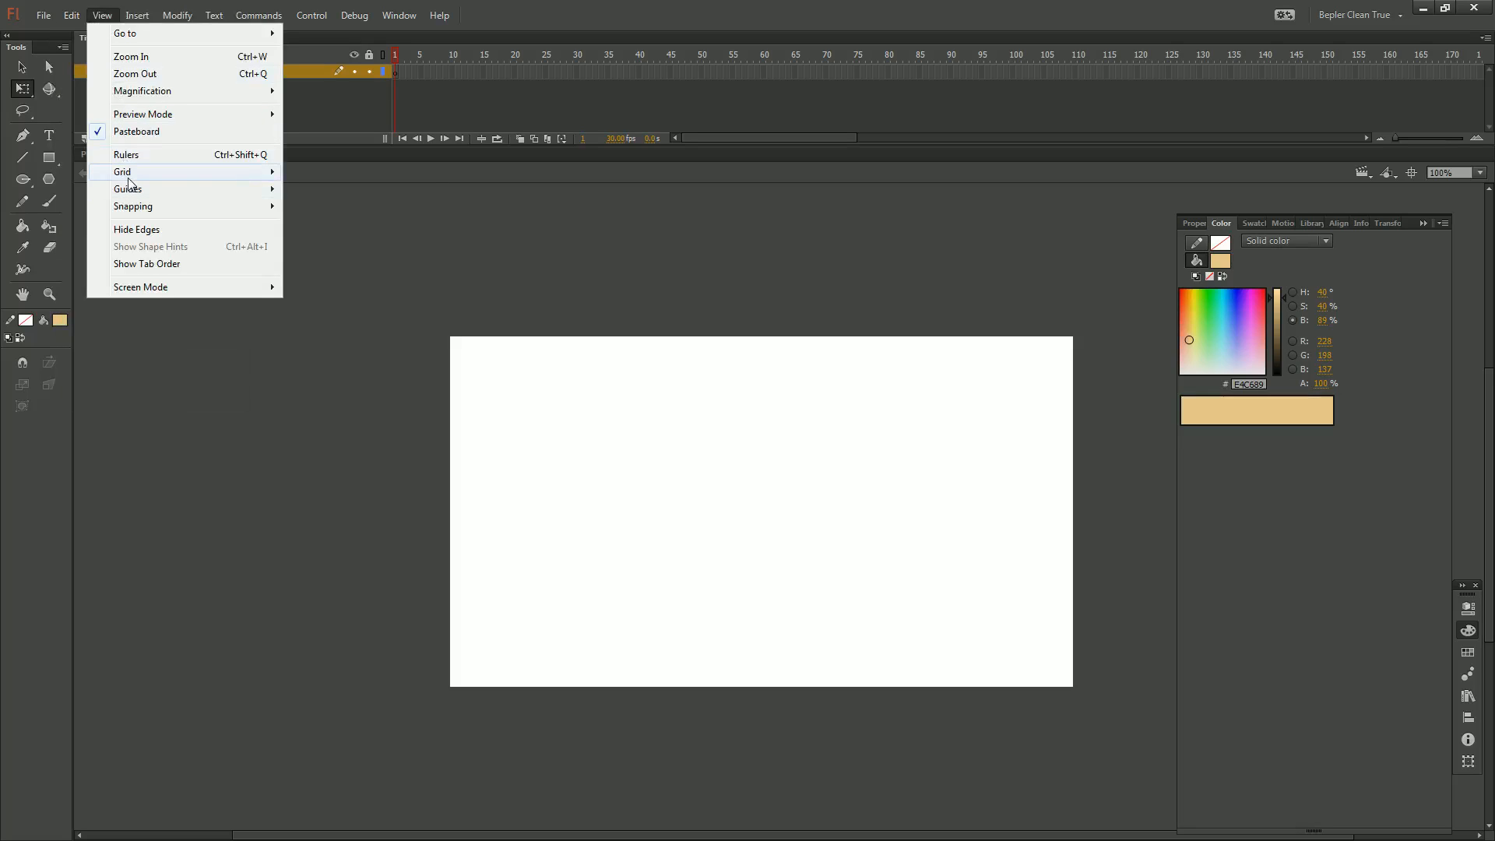
mouse_move(132, 172)
left_click(371, 173)
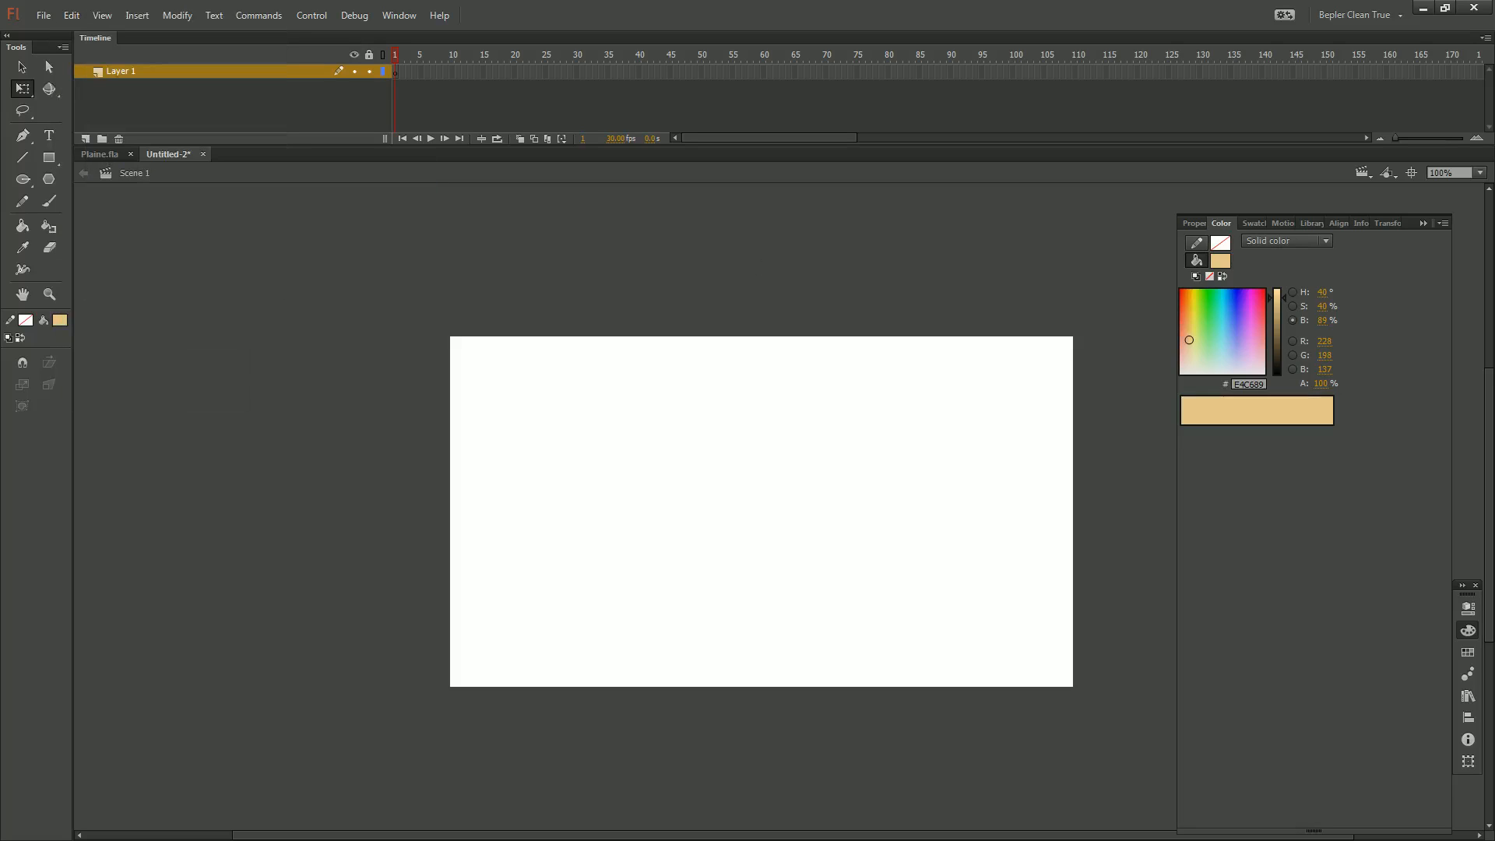
Set the stroke color to white from the default swatches
left_click_drag(800, 321, 801, 400)
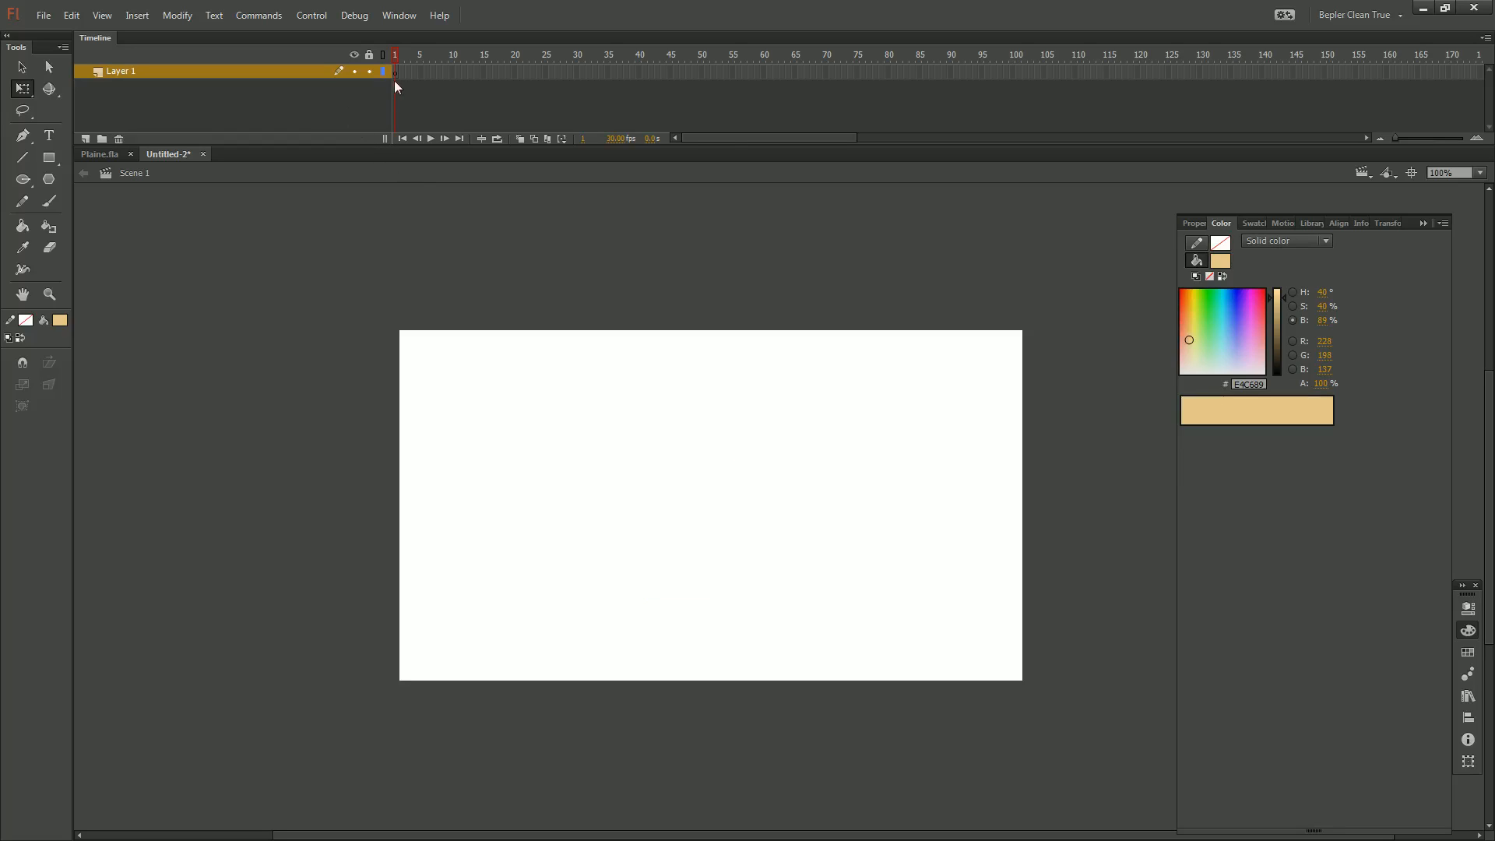
left_click_drag(352, 276, 1124, 747)
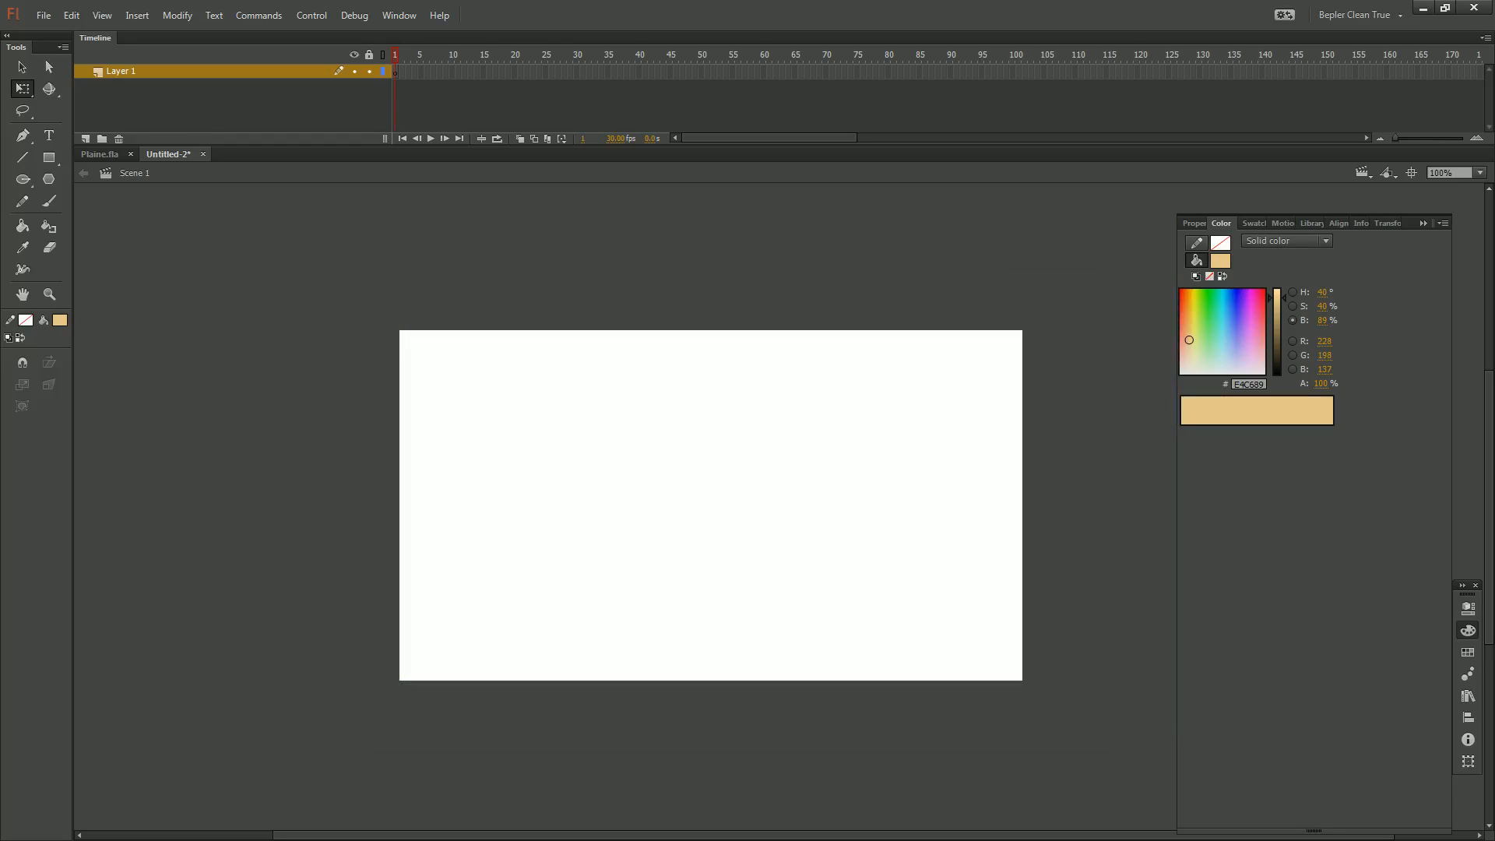
left_click(61, 319)
left_click(61, 321)
left_click(30, 318)
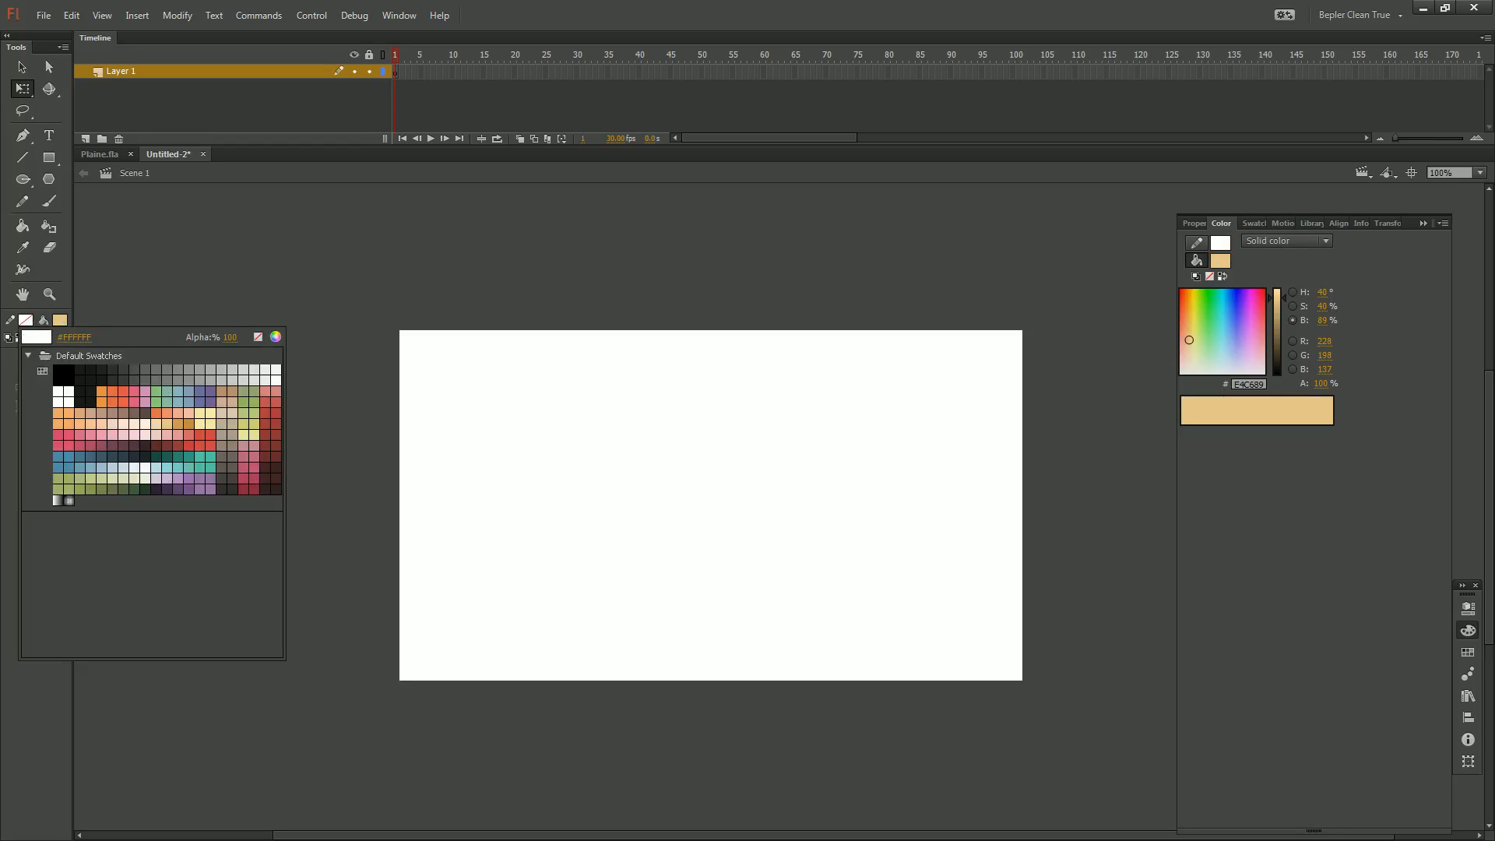
left_click(58, 392)
Examine the default swatches available for the fill color
left_click(61, 319)
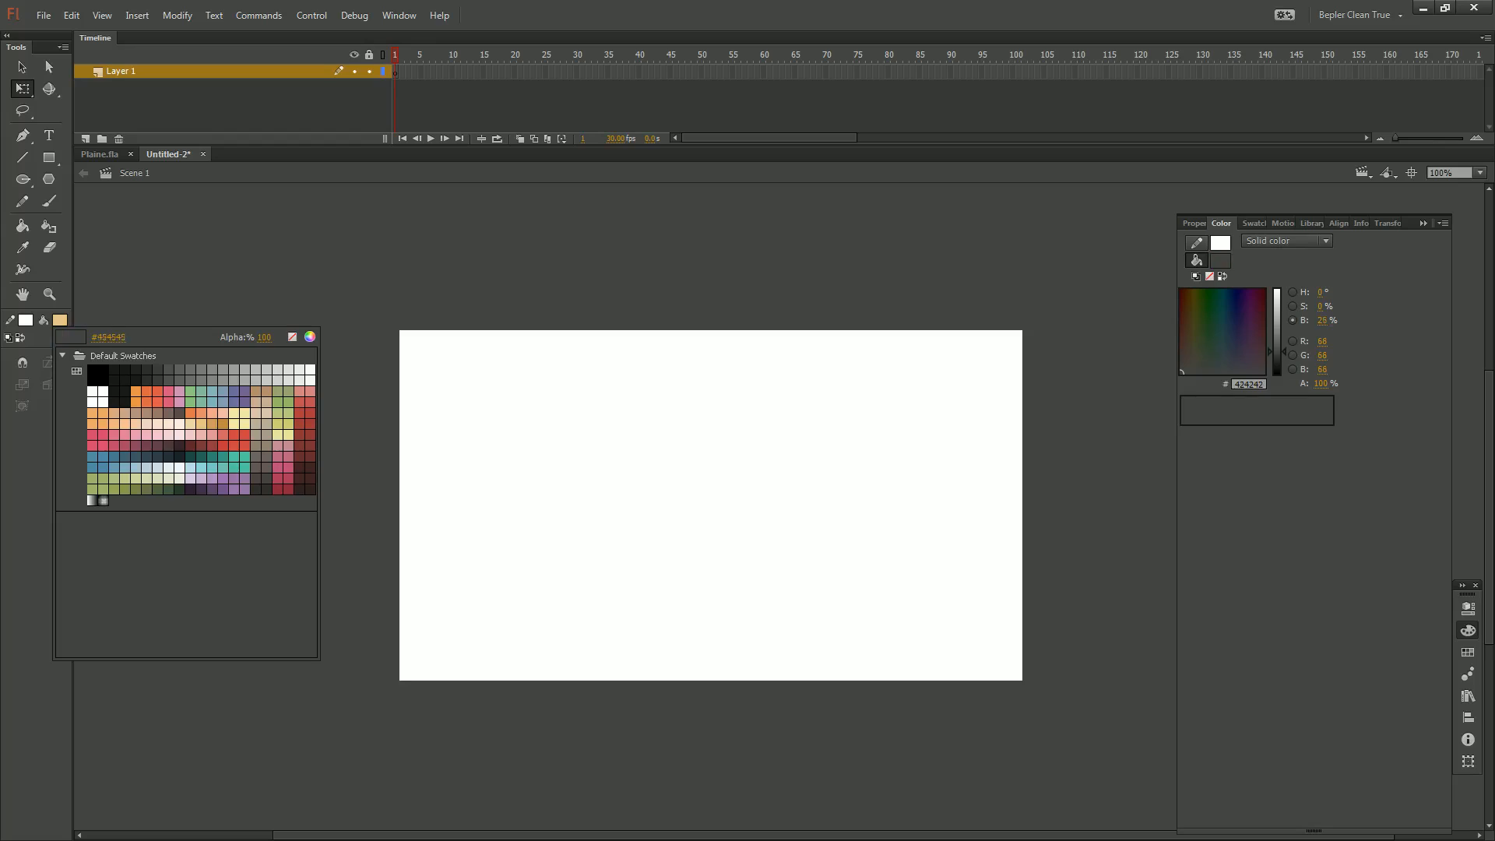
left_click(60, 318)
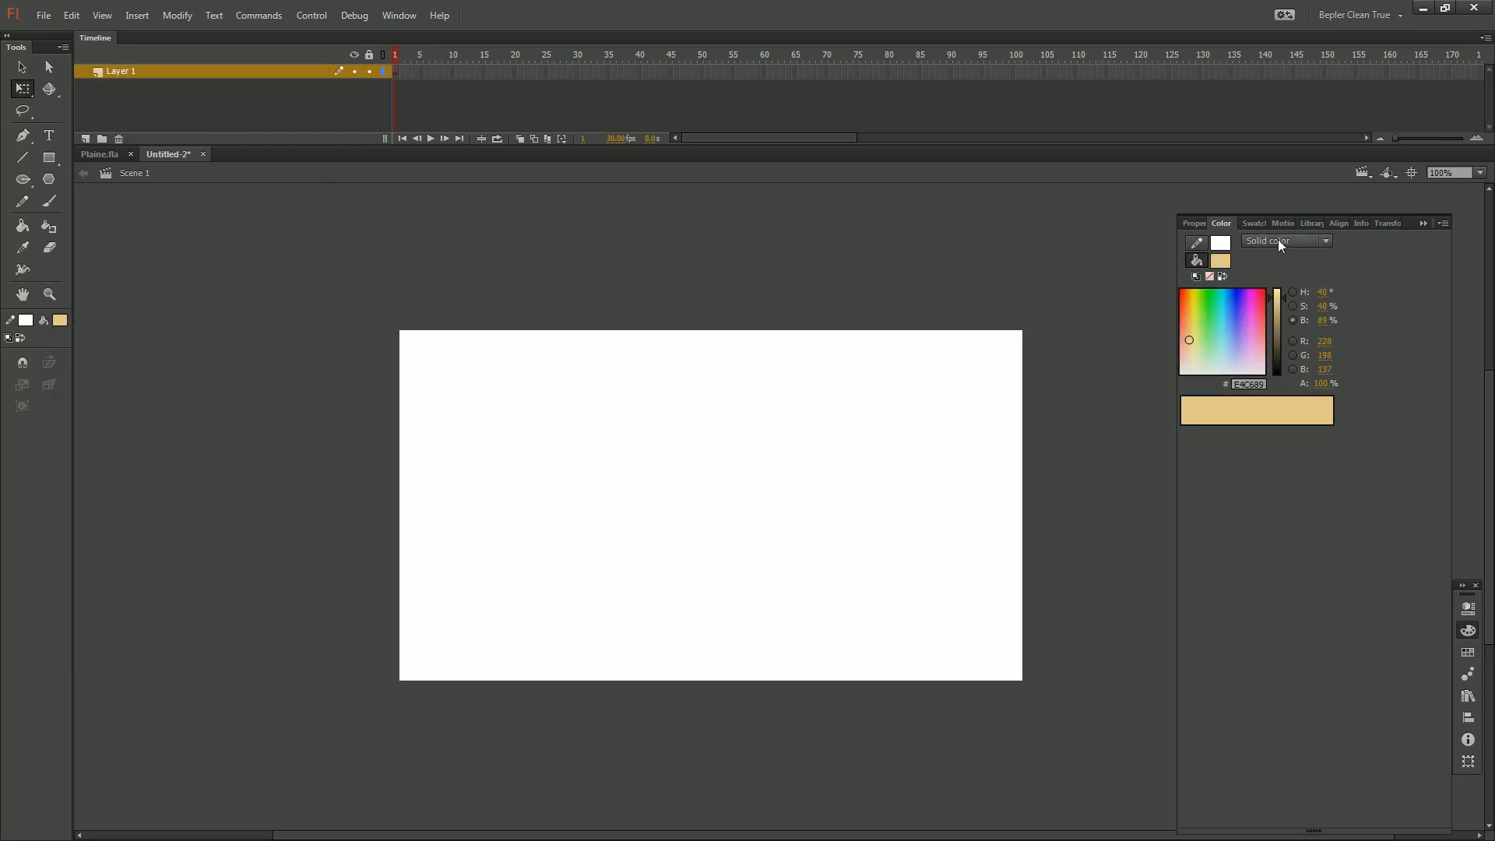
left_click(61, 320)
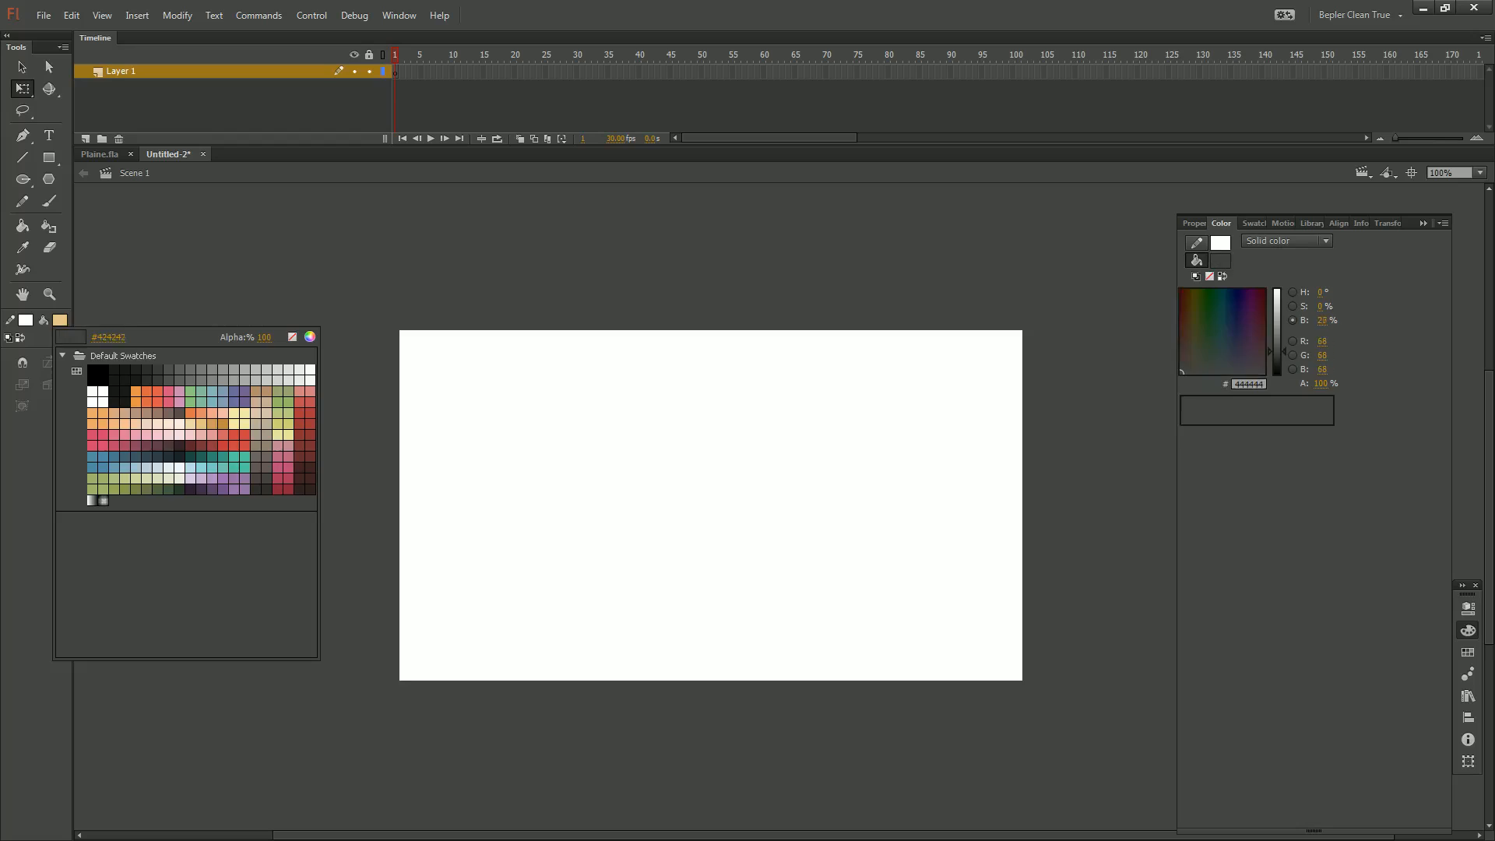
left_click(1446, 225)
left_click(1444, 225)
left_click(1411, 232)
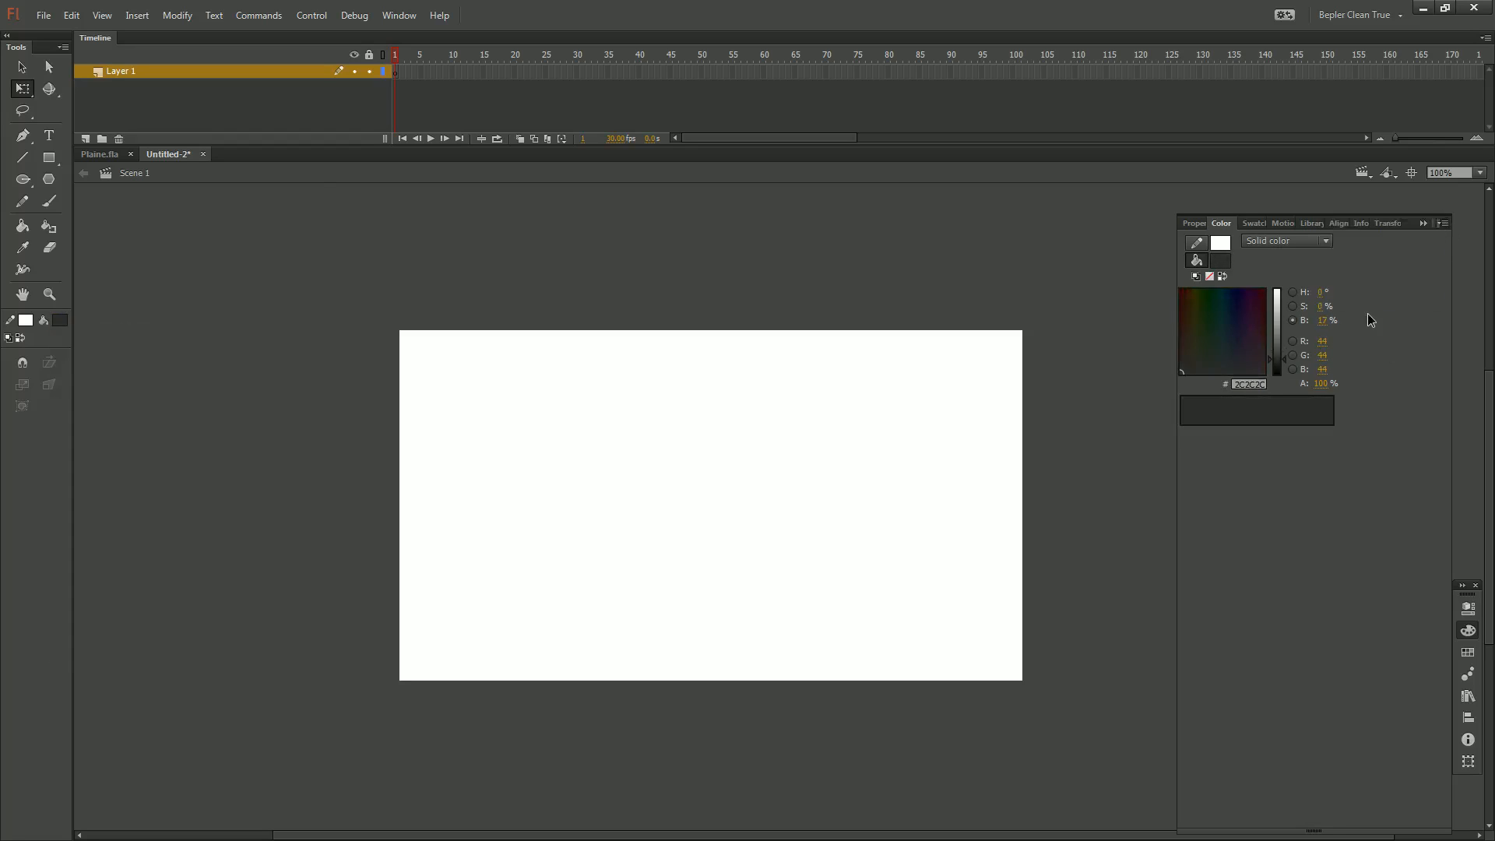
Replace the current swatches with the colors from NTSC.clr and display them in the fill color palette
left_click(1256, 224)
left_click(1445, 223)
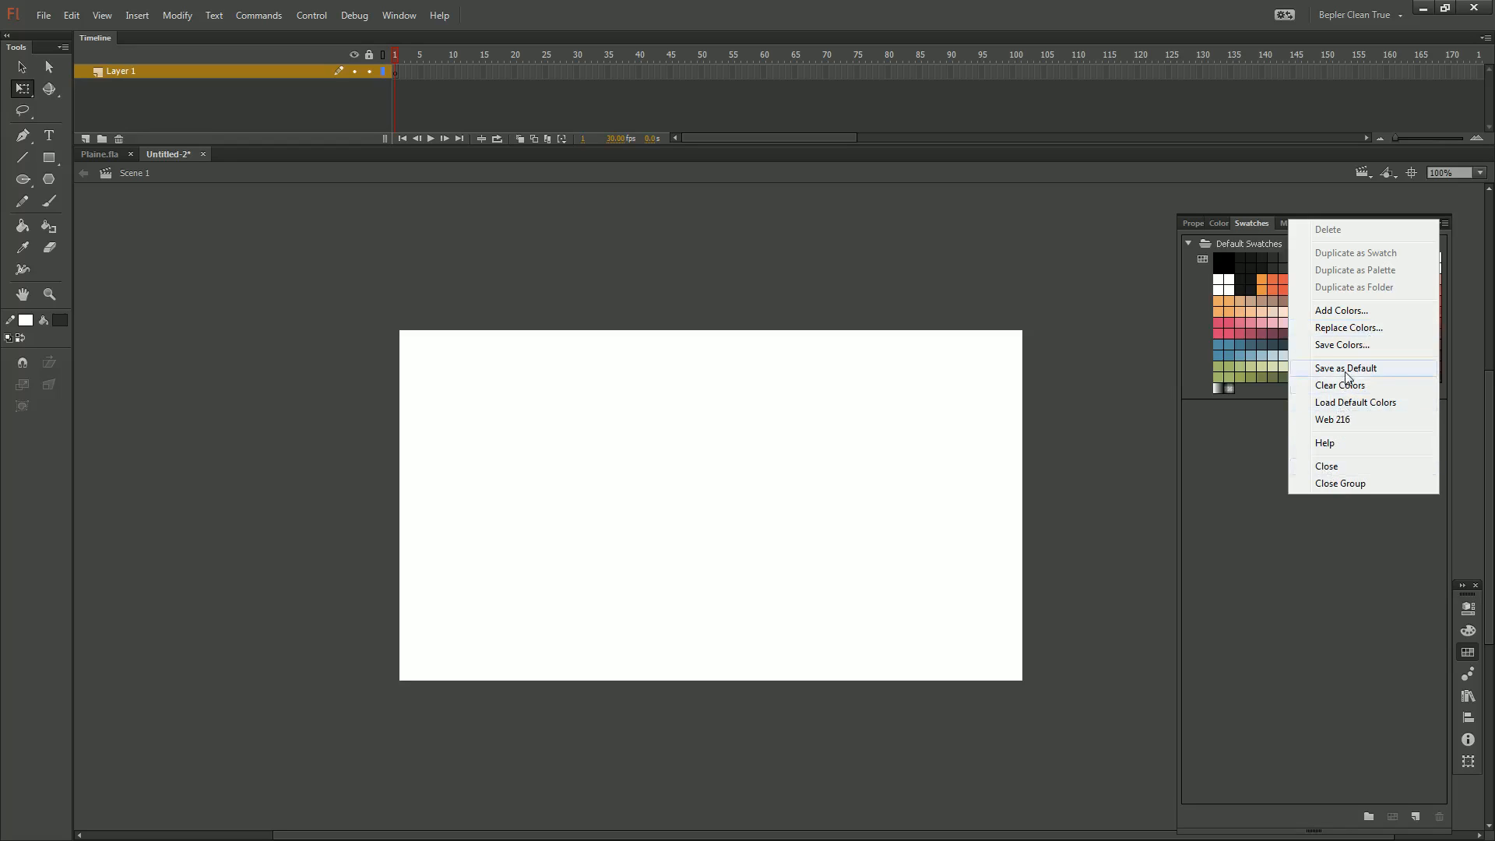
left_click(1353, 333)
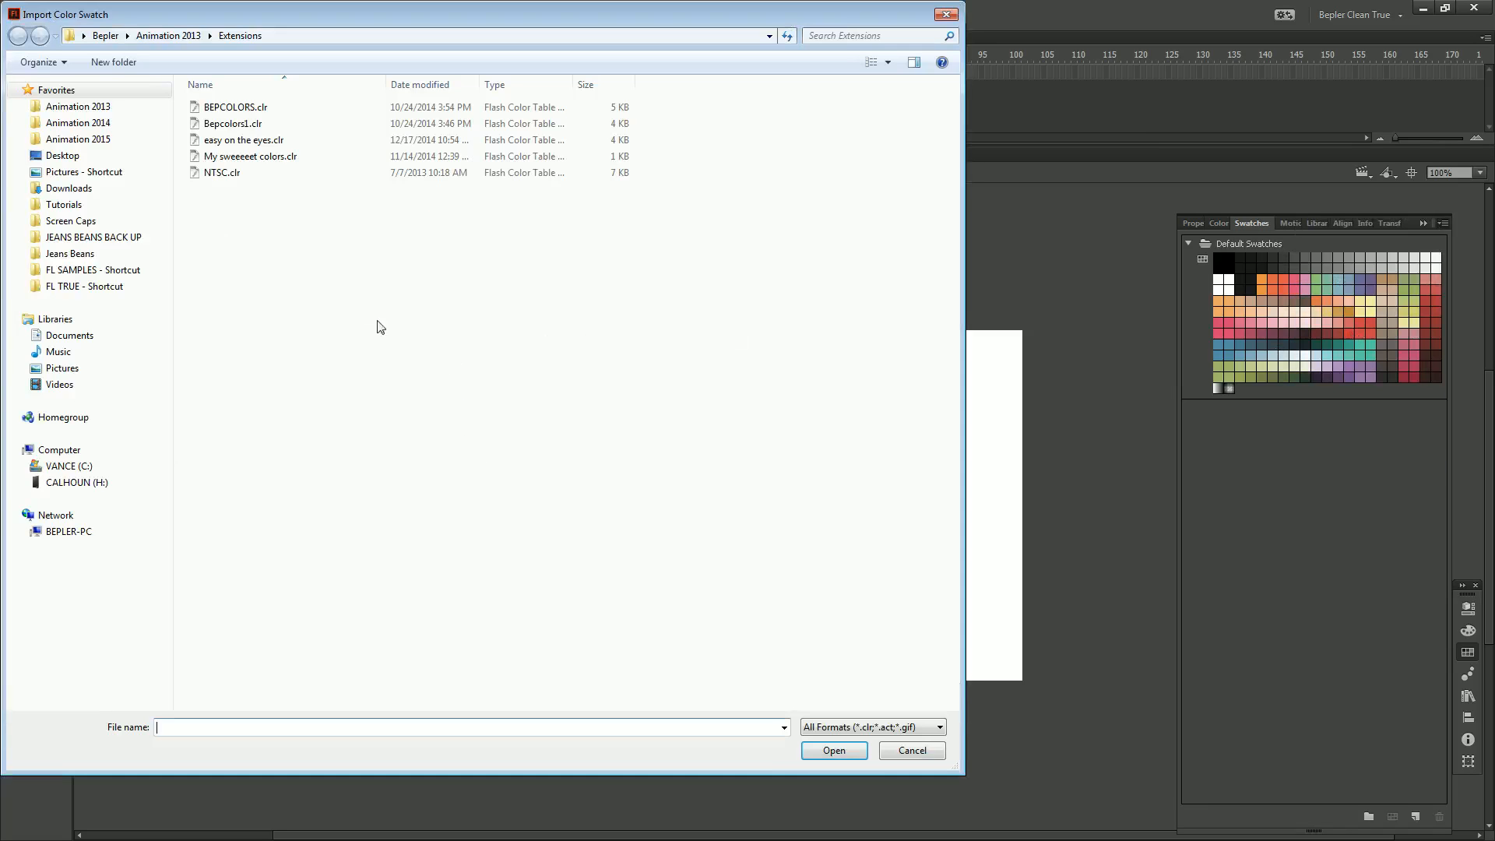
double_click(305, 220)
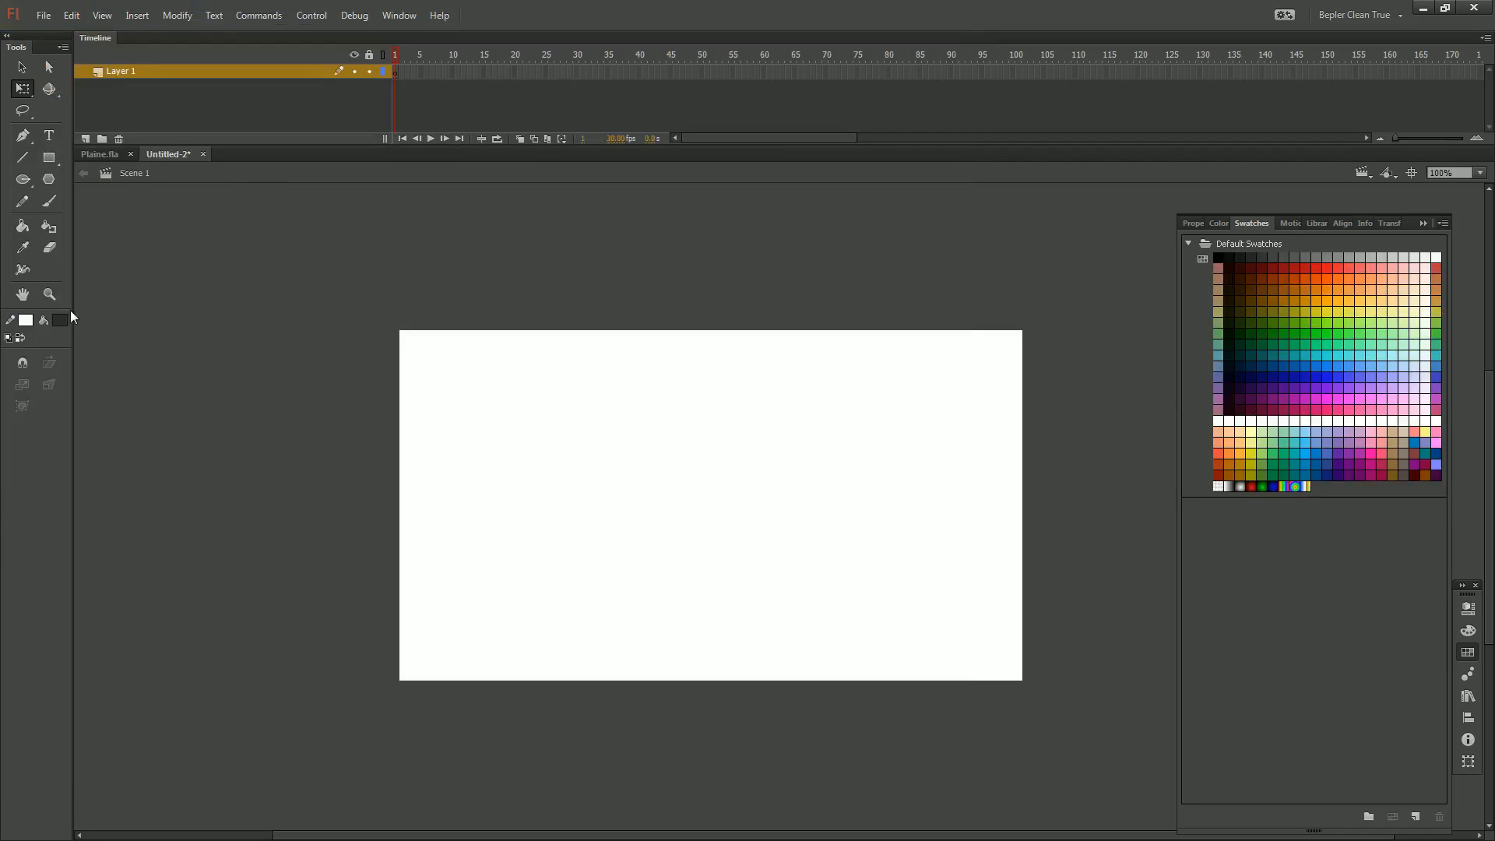
left_click(59, 321)
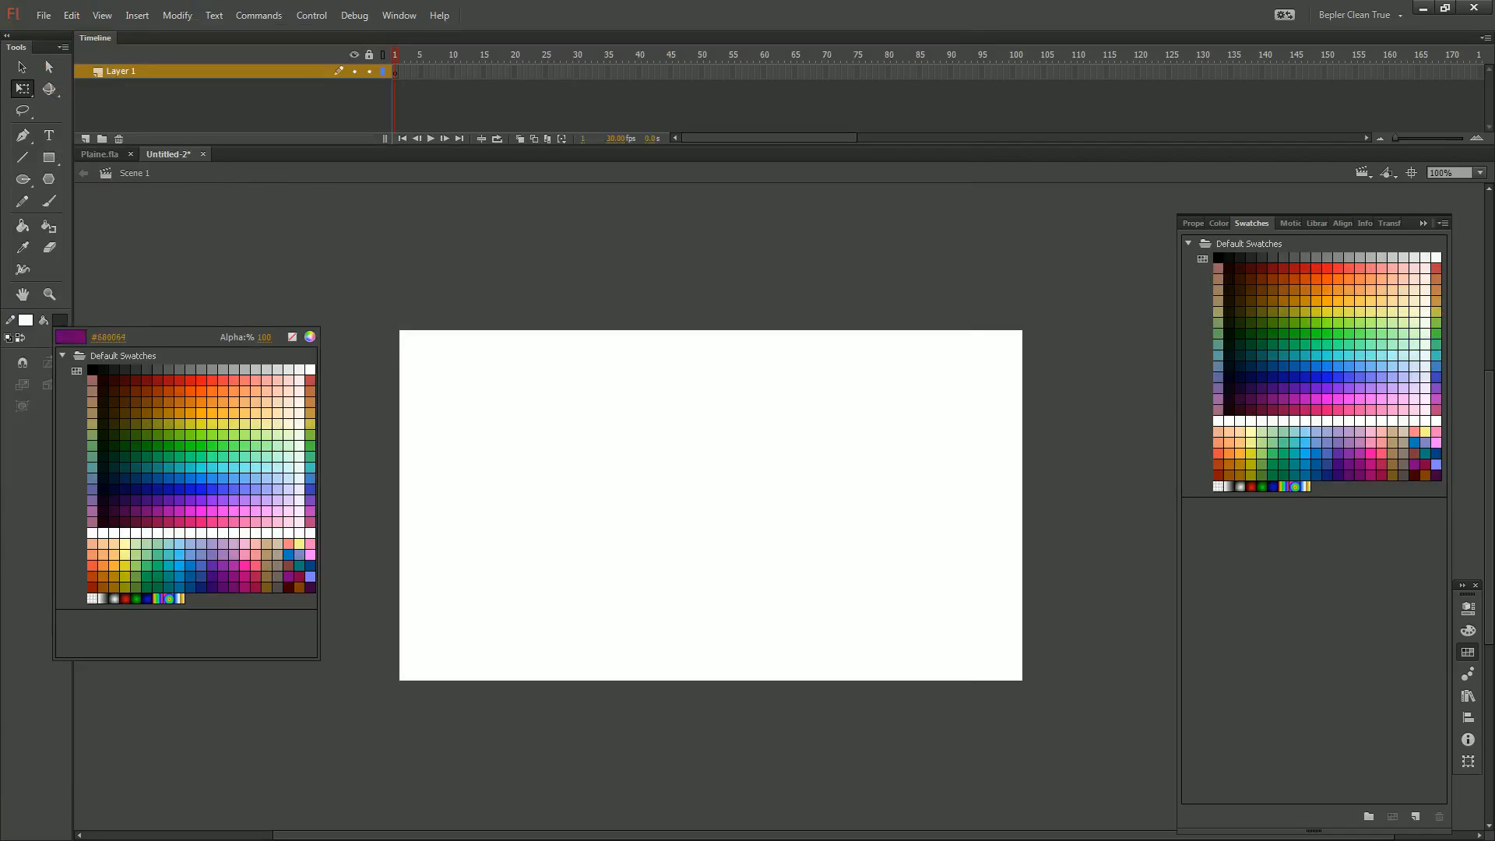
key("Escape")
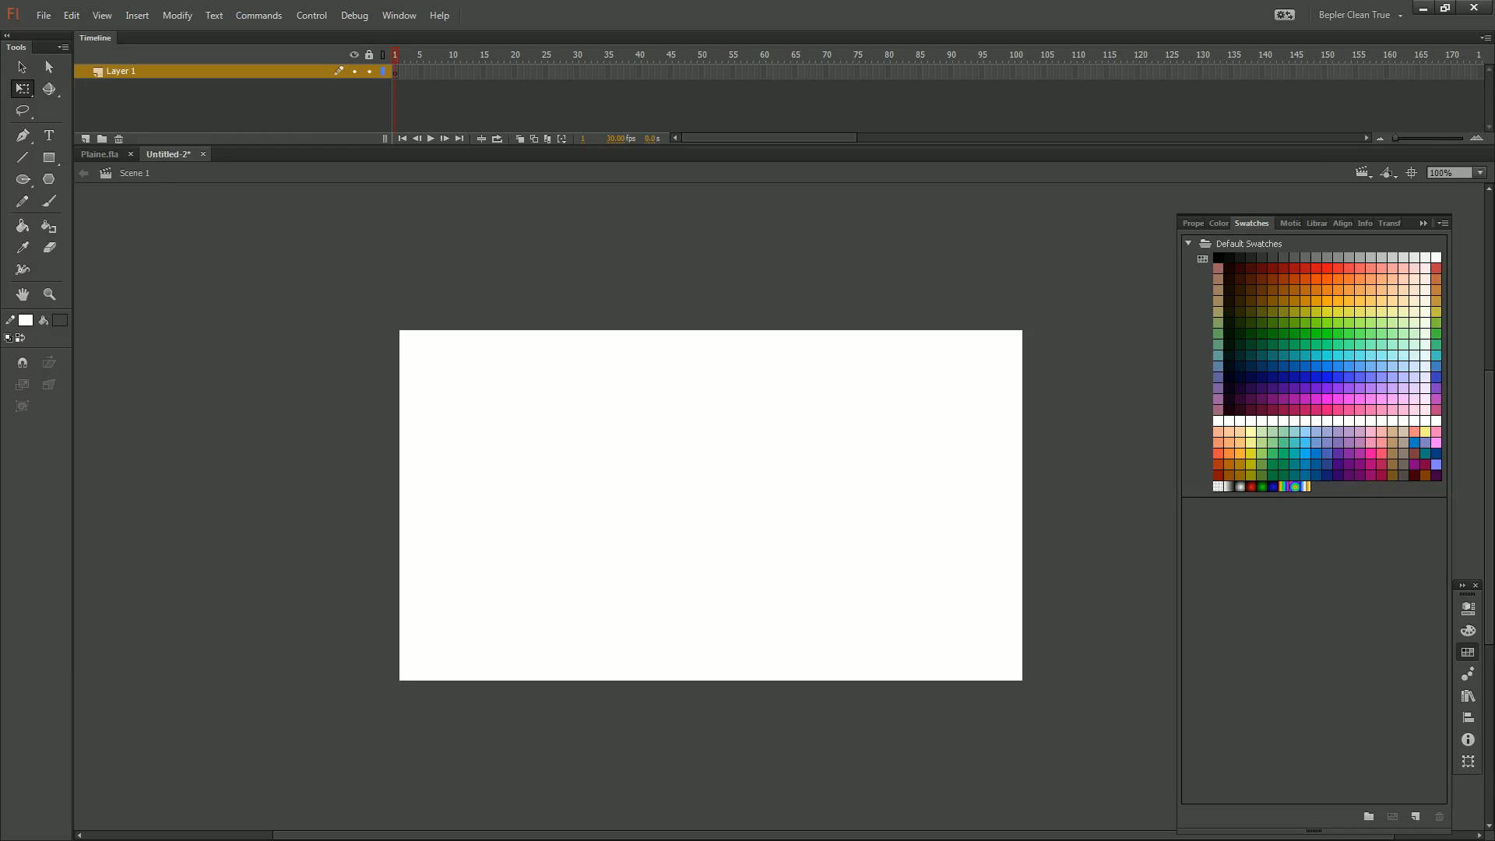
Load the default colors back into the swatches, and select and deselect the whole default palette
left_click(1446, 226)
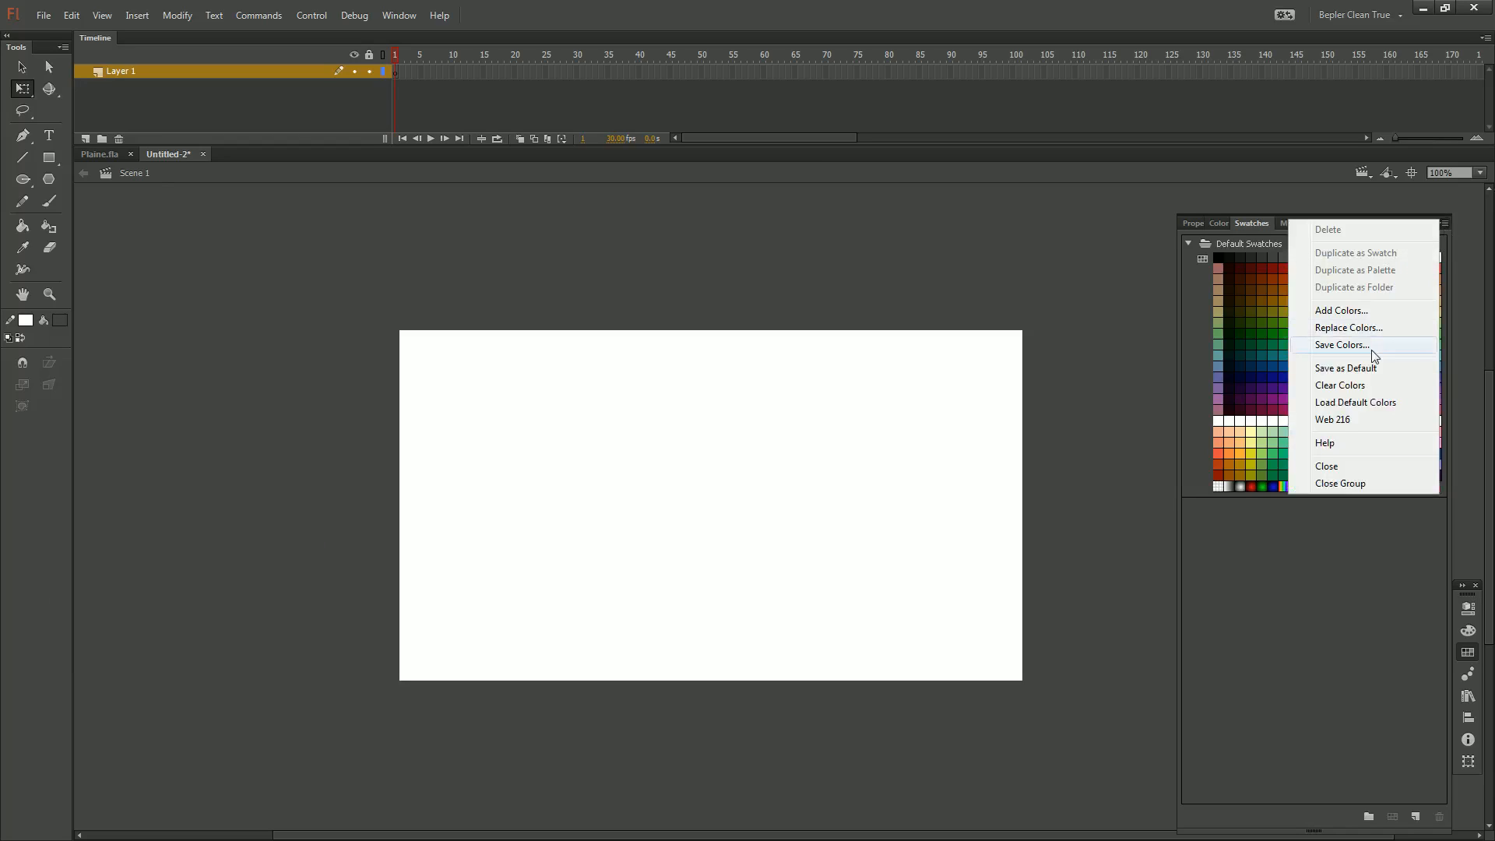
left_click(1348, 402)
left_click_drag(911, 409, 796, 486)
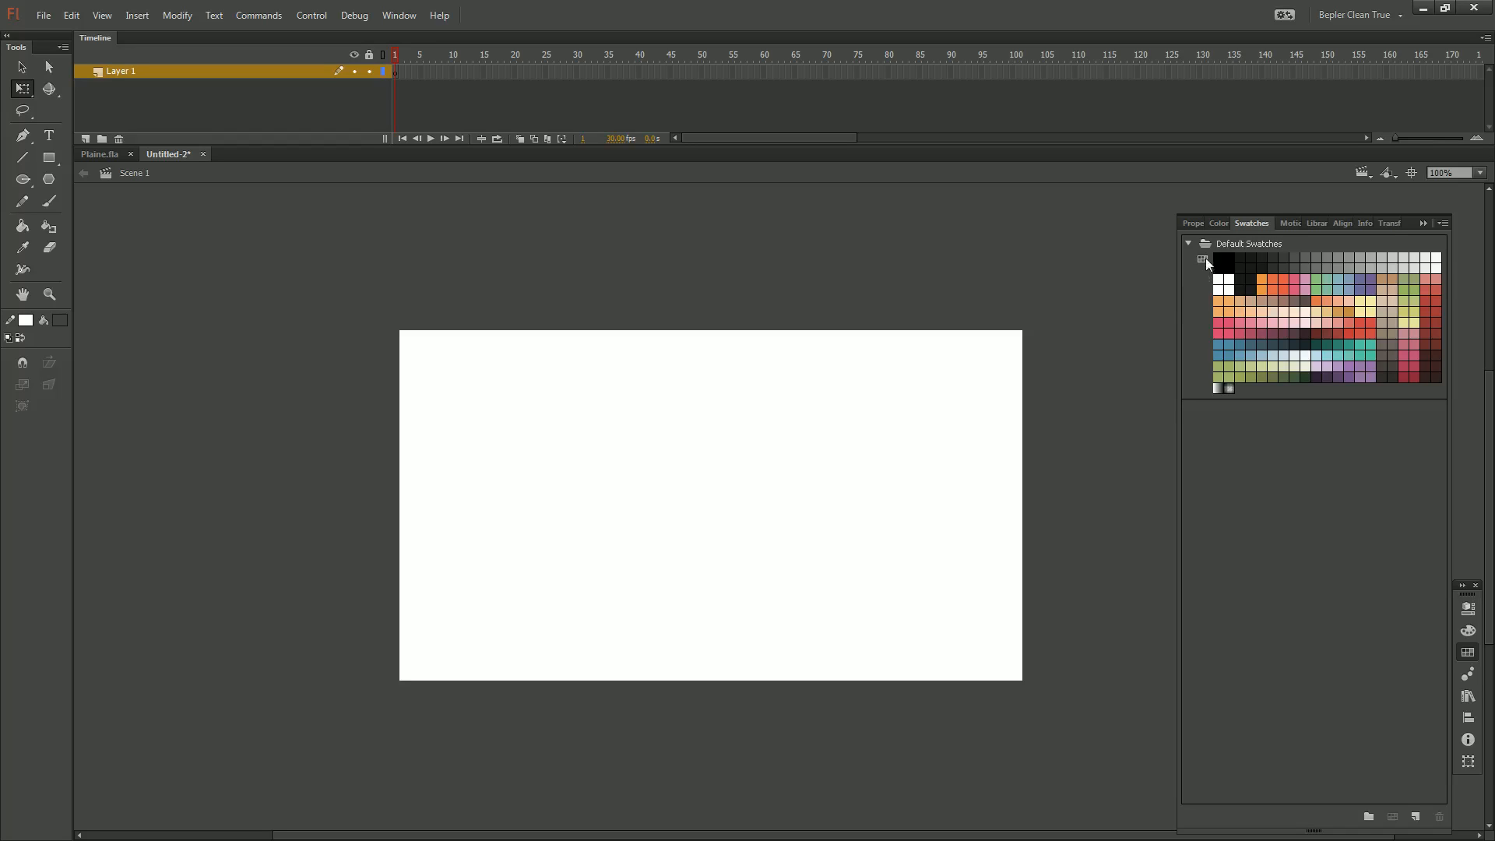
left_click(1203, 259)
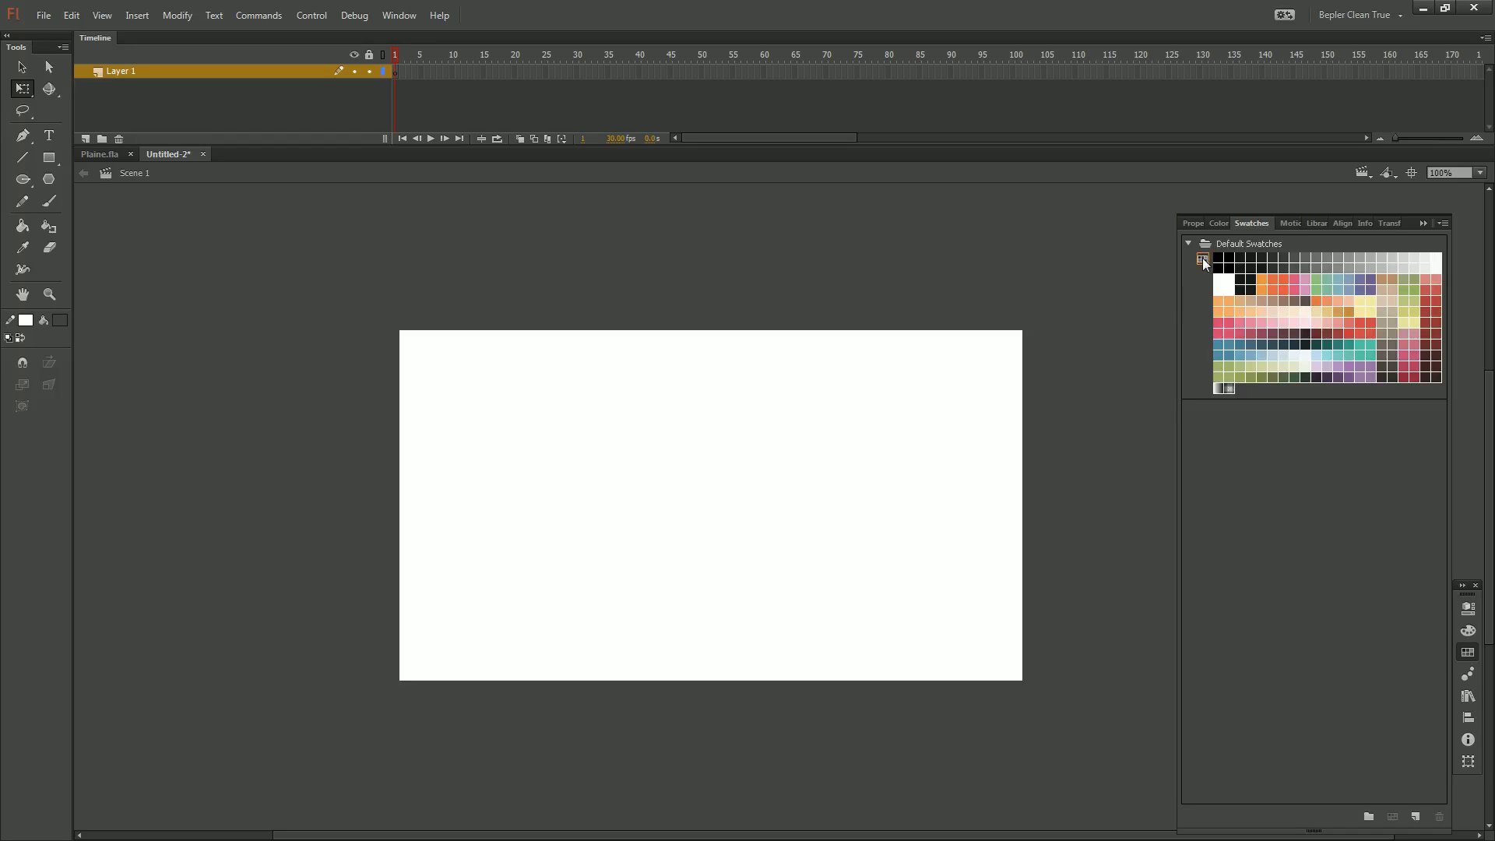
left_click(1204, 259)
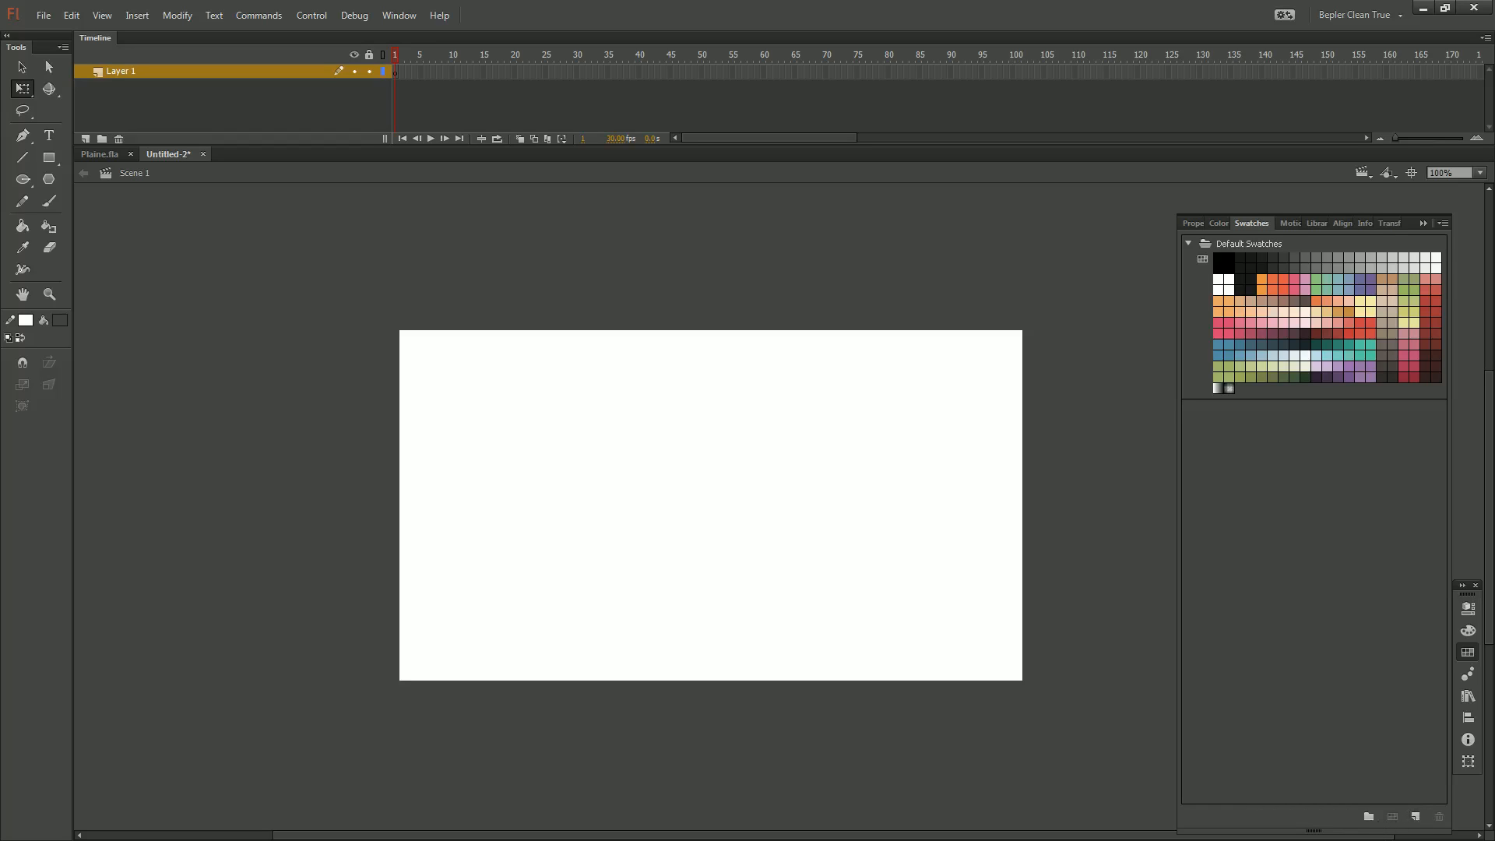
left_click(398, 14)
left_click(439, 15)
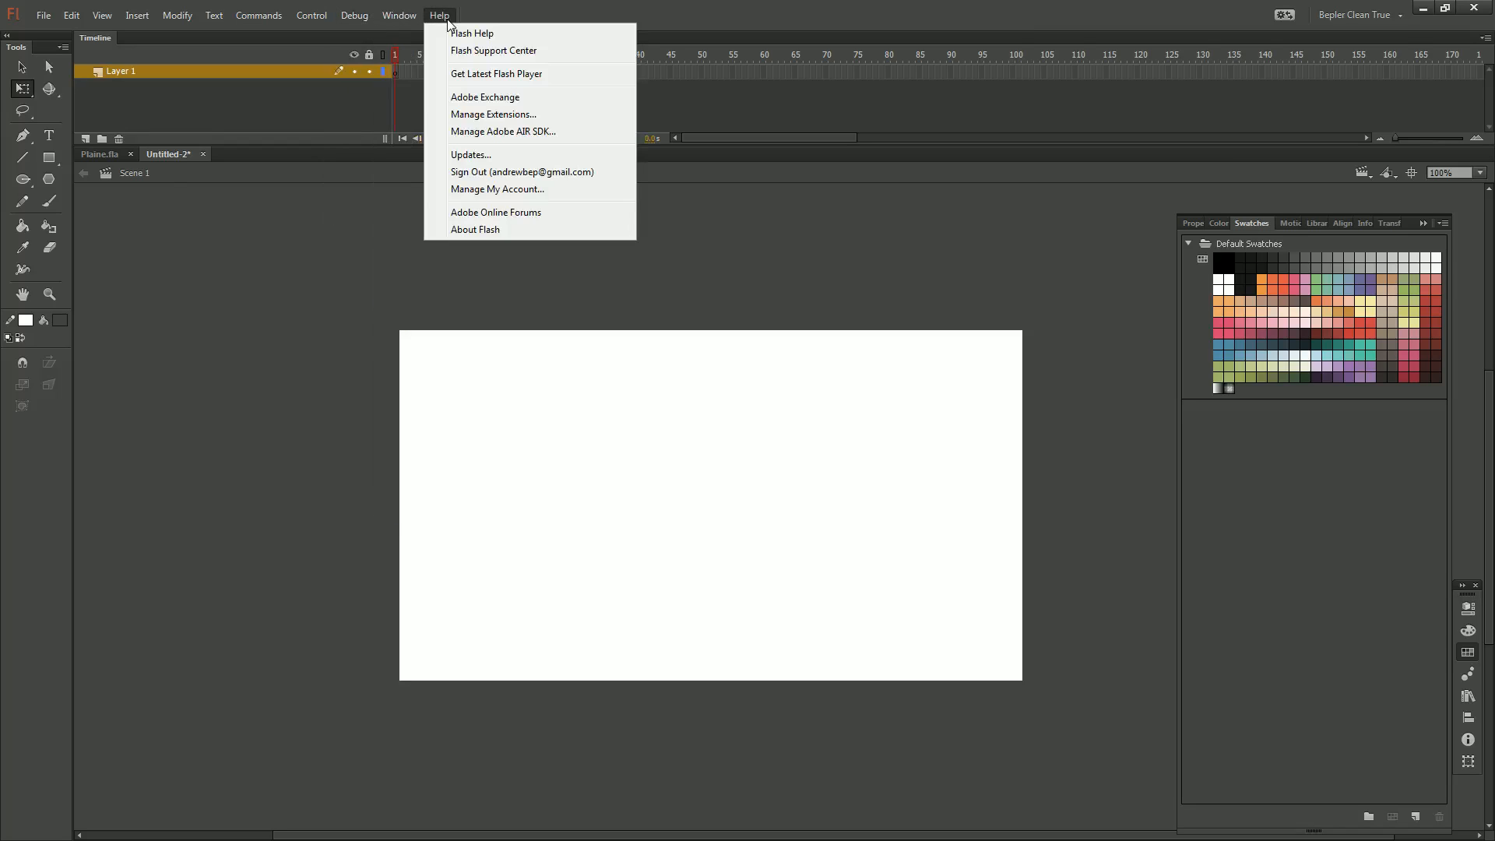
left_click(654, 194)
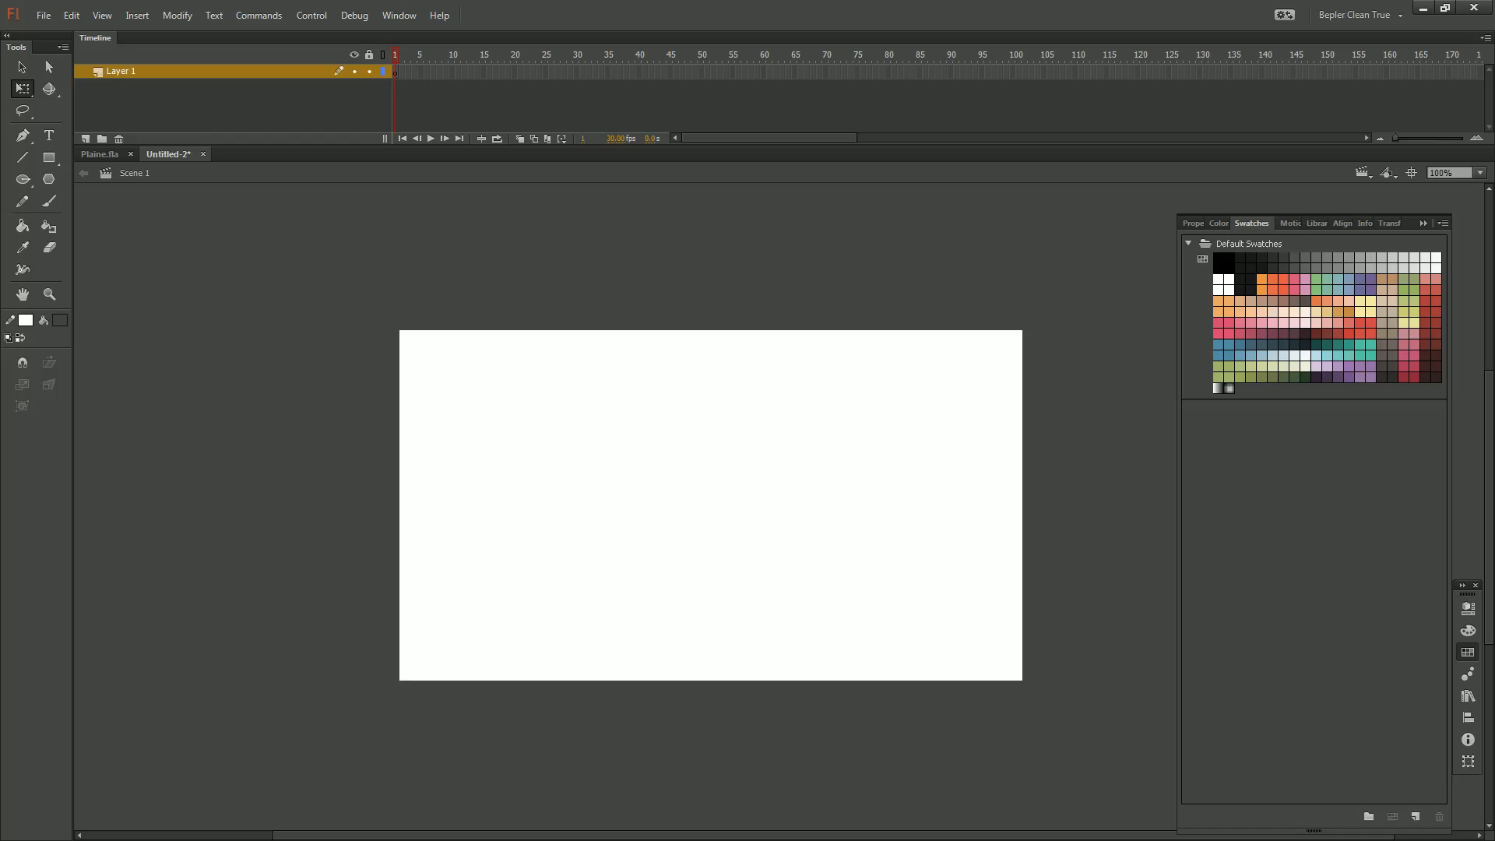
Switch to Macromedia Flash Professional 8, pick a light green fill swatch, and widen and narrow the Color Swatches panel
key("super")
left_click(418, 830)
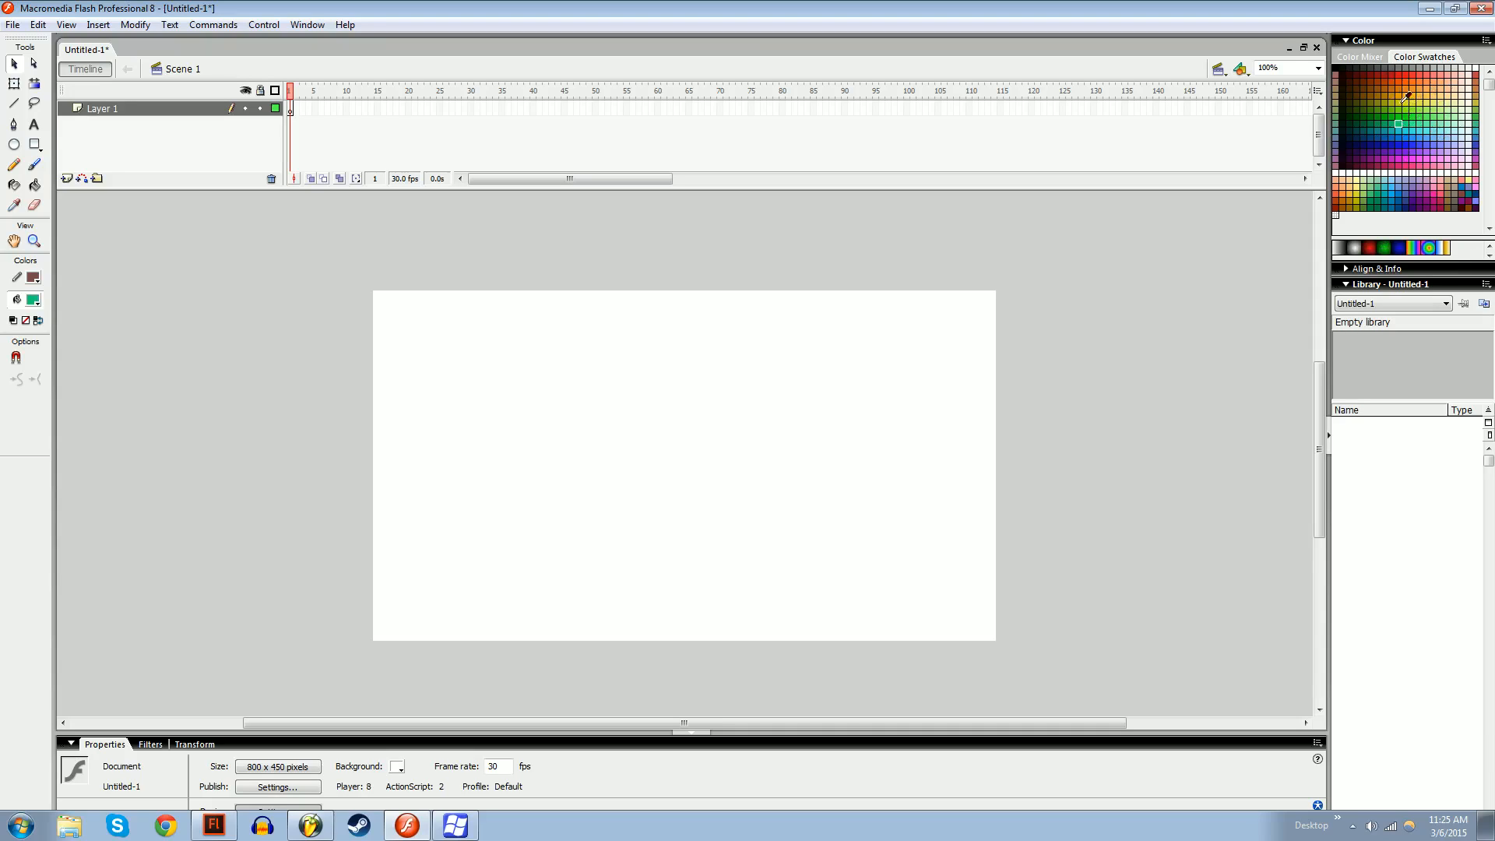
left_click(1427, 110)
left_click_drag(1324, 129, 1176, 158)
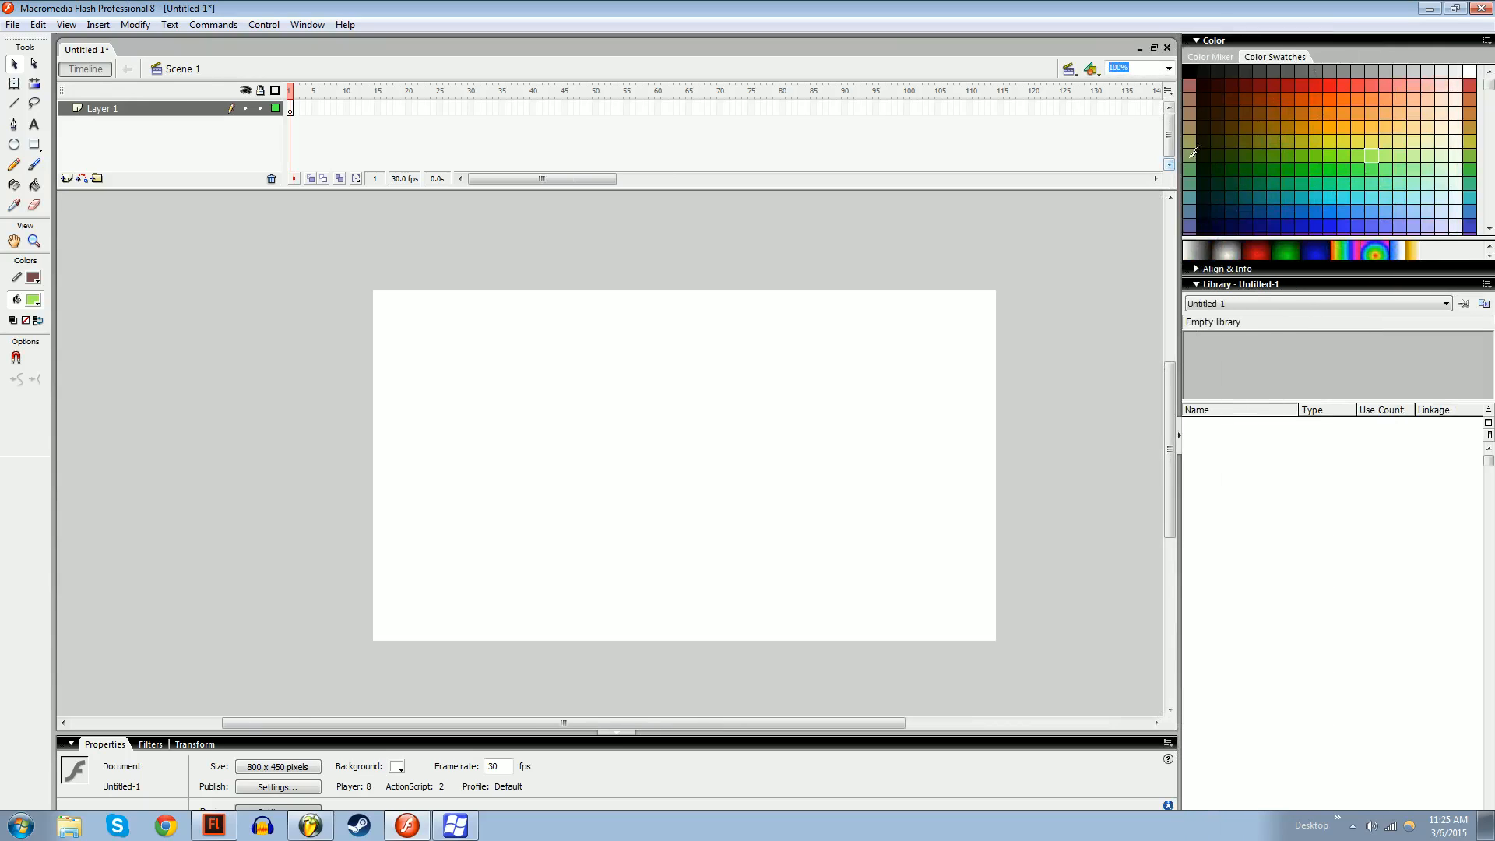
left_click_drag(1178, 158, 1397, 193)
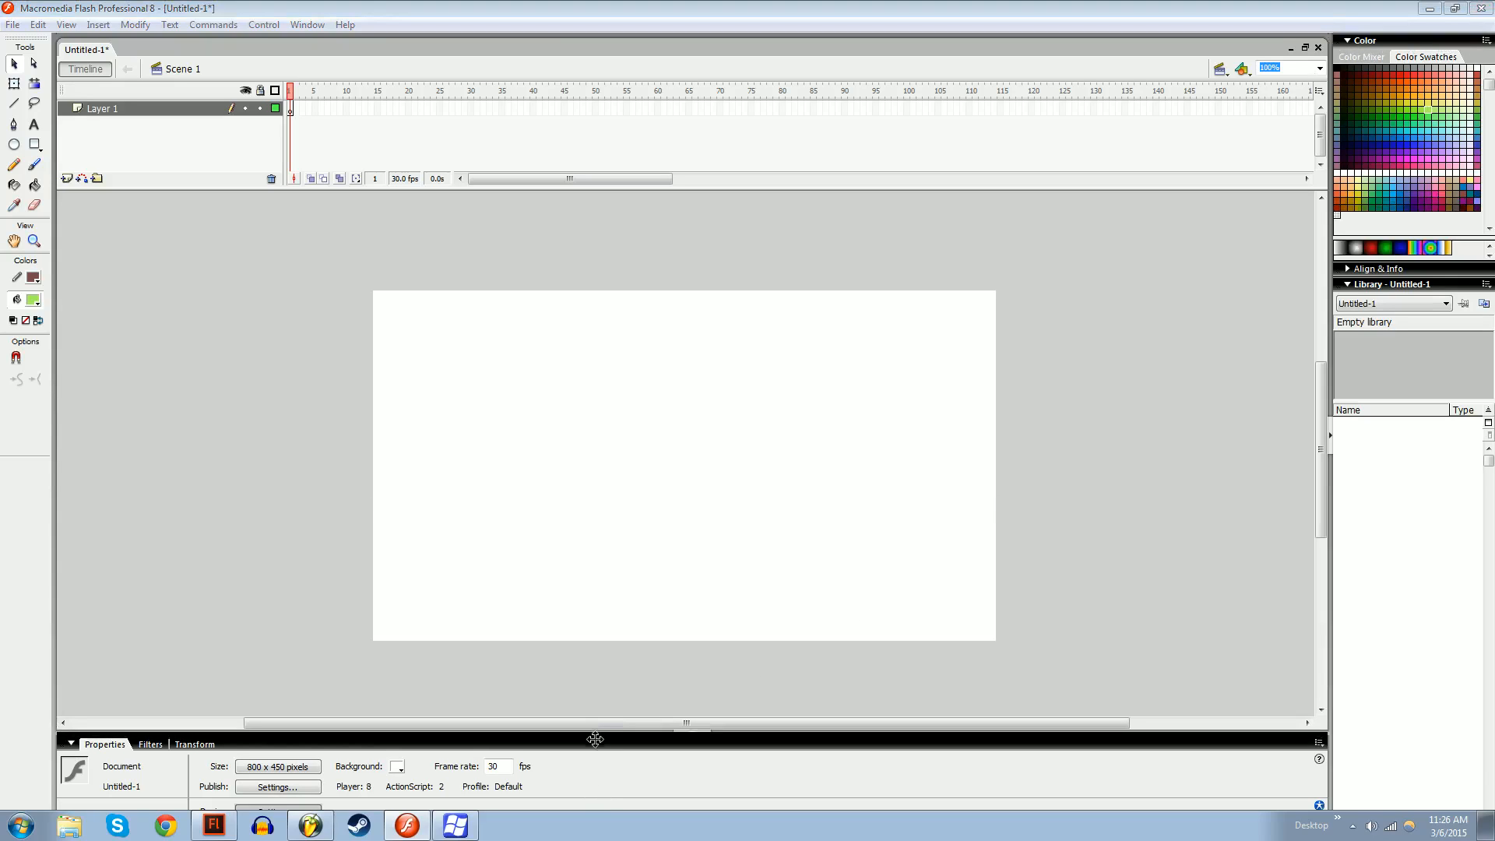
Dock the Color panel beneath the stage above Properties, reduce its height, and pick a dark gray fill swatch
left_click_drag(595, 739, 595, 739)
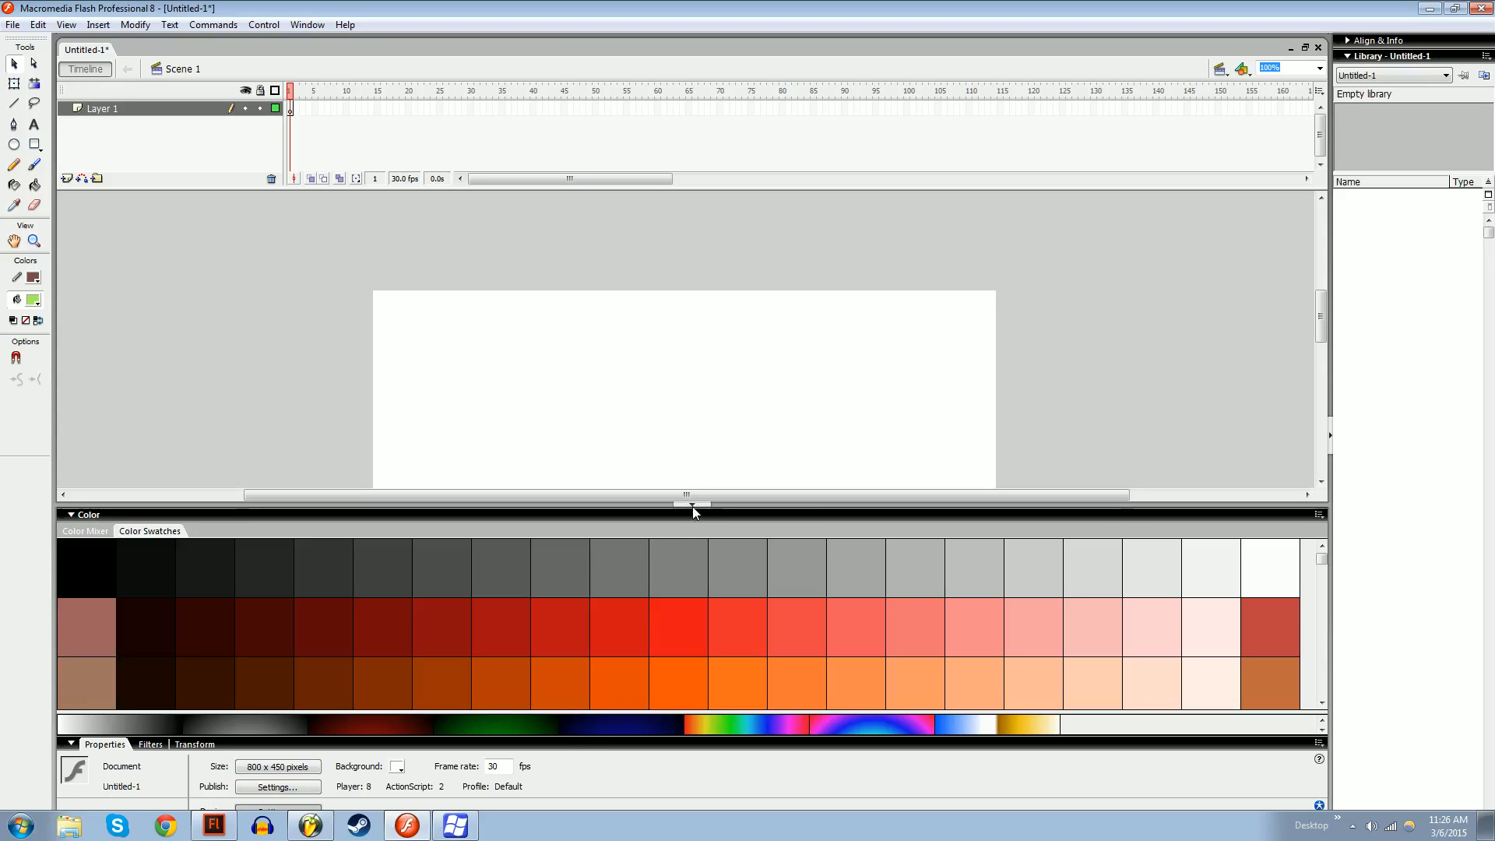
left_click_drag(734, 506, 732, 584)
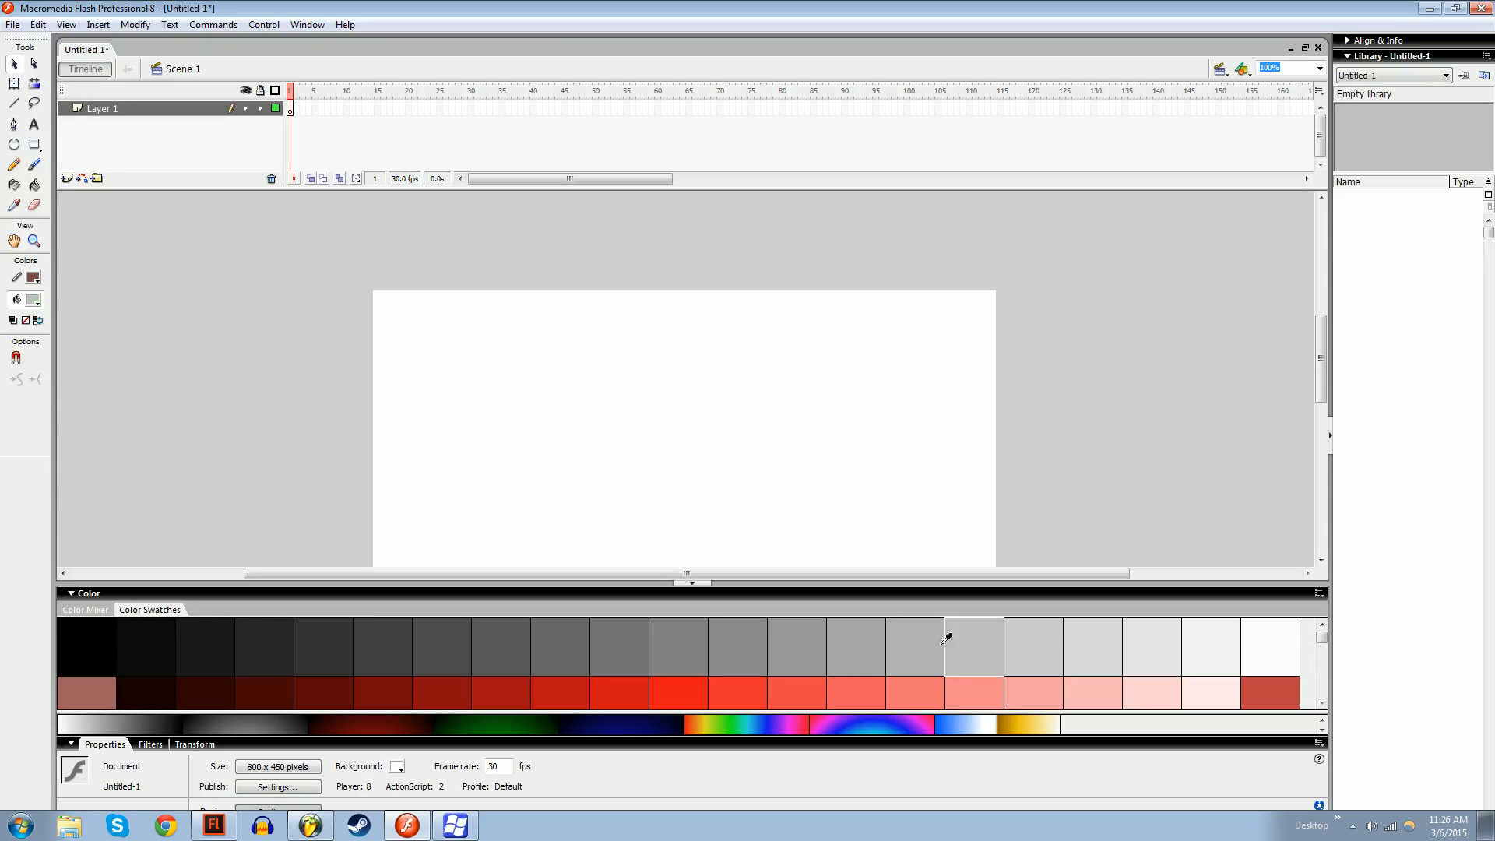
left_click(500, 646)
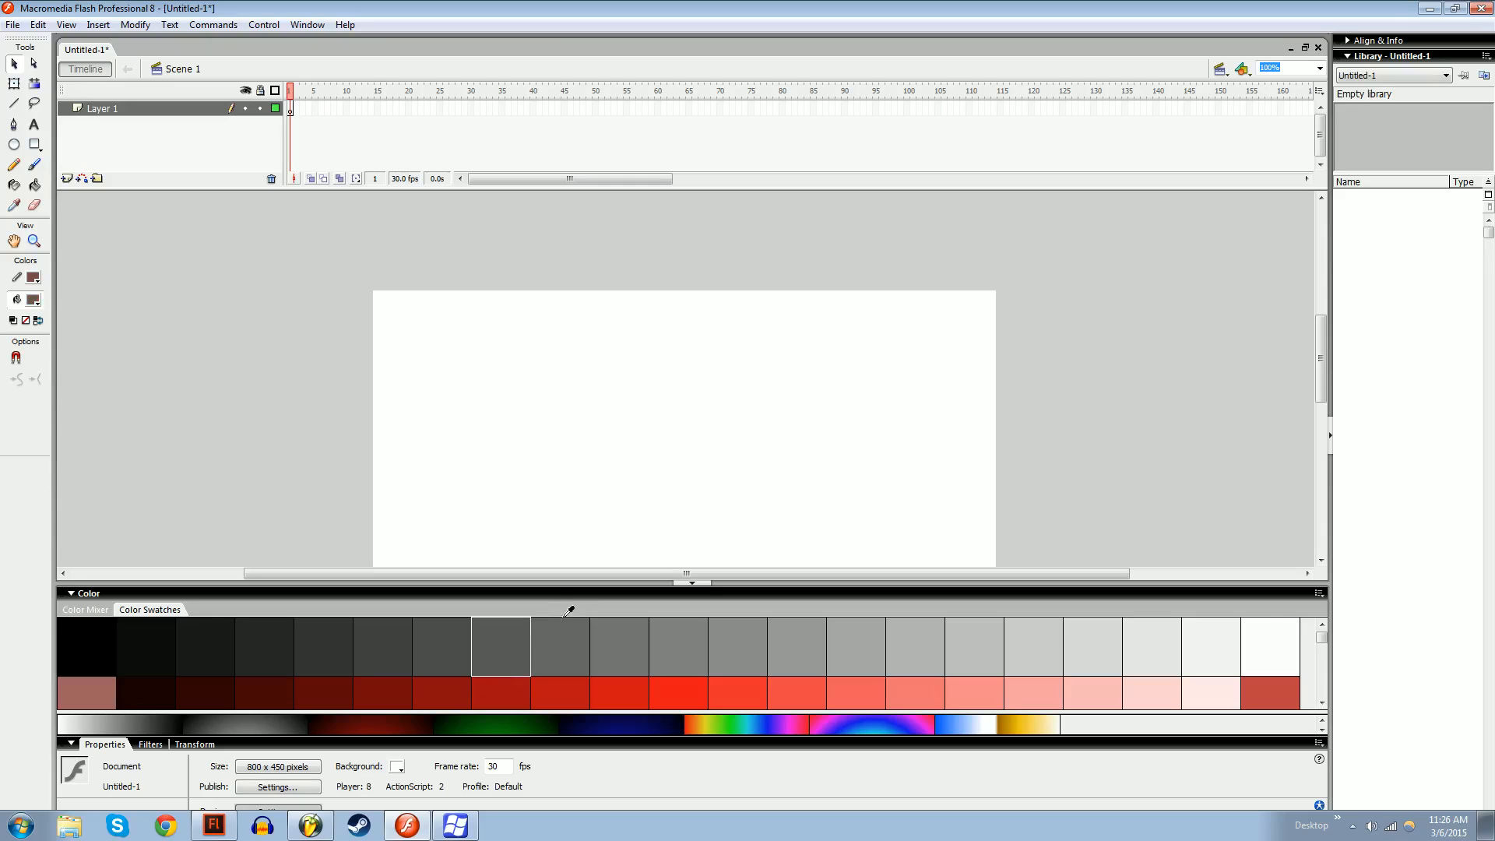
mouse_move(1321, 640)
left_mouse_down()
mouse_move(1322, 679)
mouse_move(1322, 634)
left_mouse_up()
Switch between Flash Professional CC 2014 and Macromedia Flash Professional 8 to compare their fill color palettes
left_click(211, 826)
left_click_drag(1175, 329, 1175, 406)
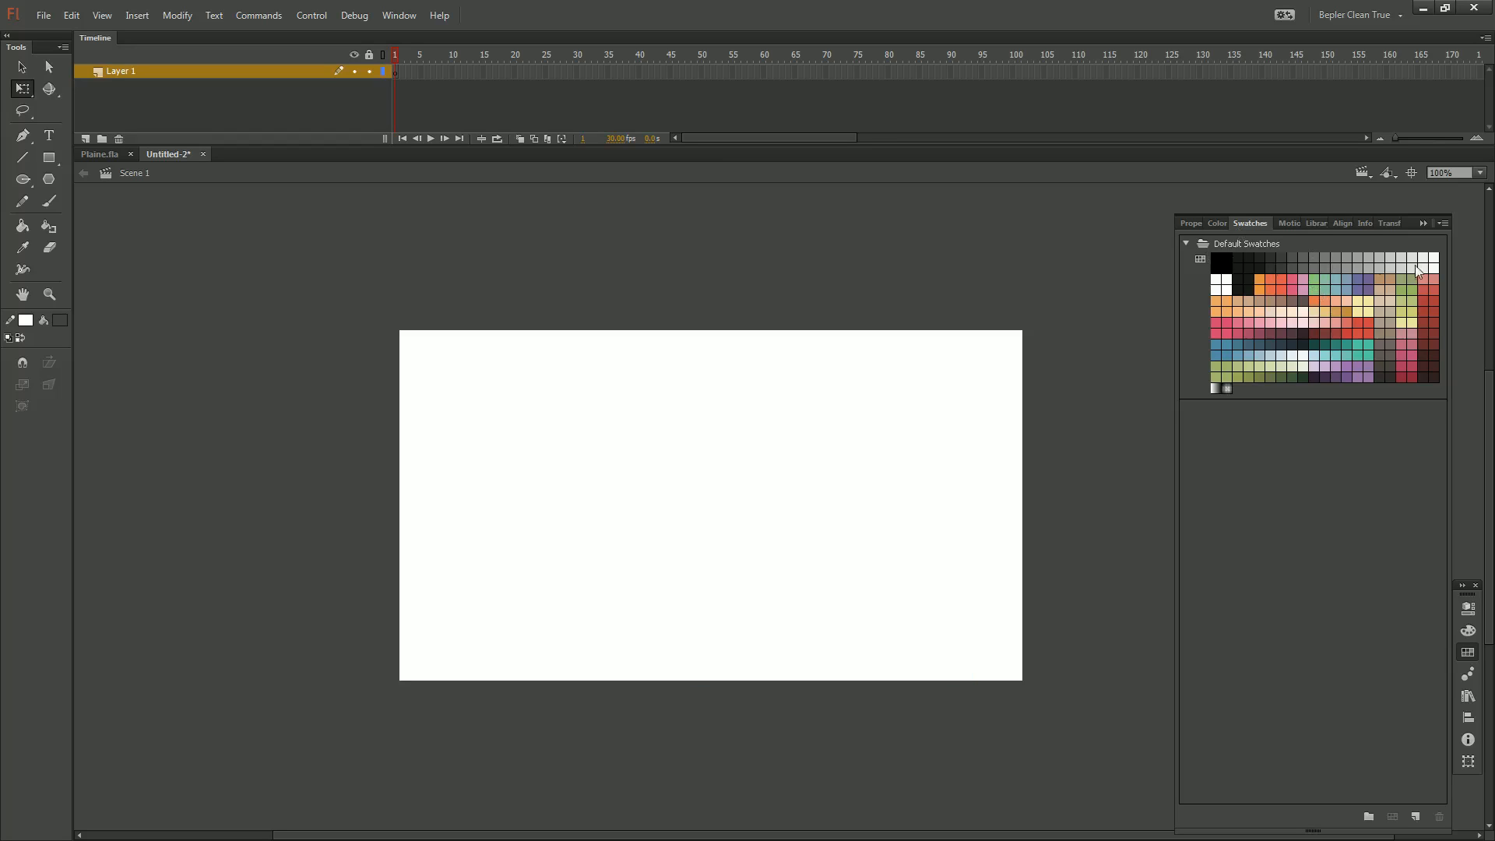
left_click(60, 320)
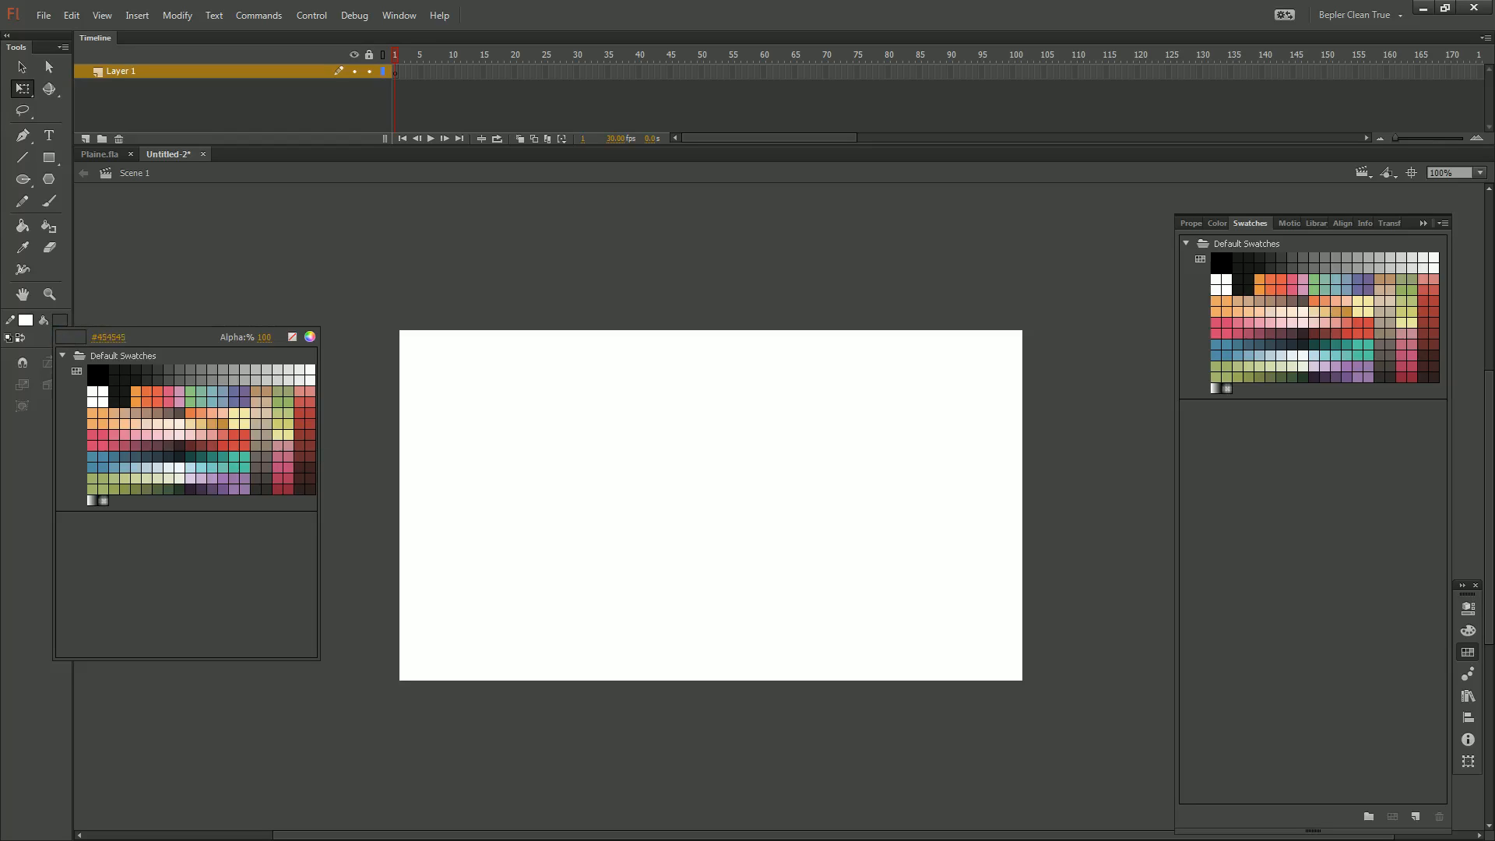
left_click(64, 334)
key("super")
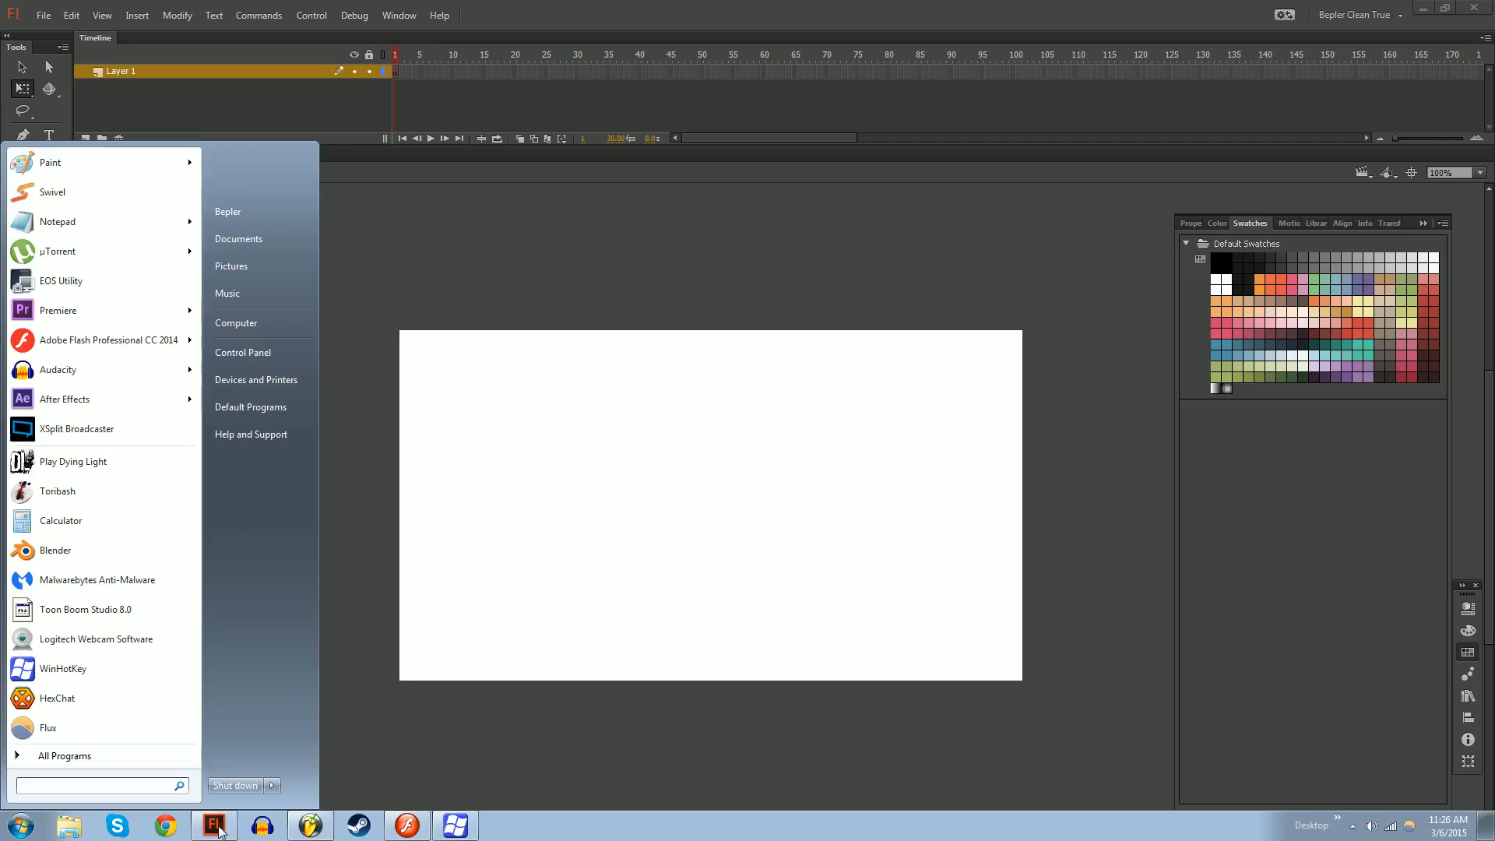
left_click(405, 828)
left_click(33, 301)
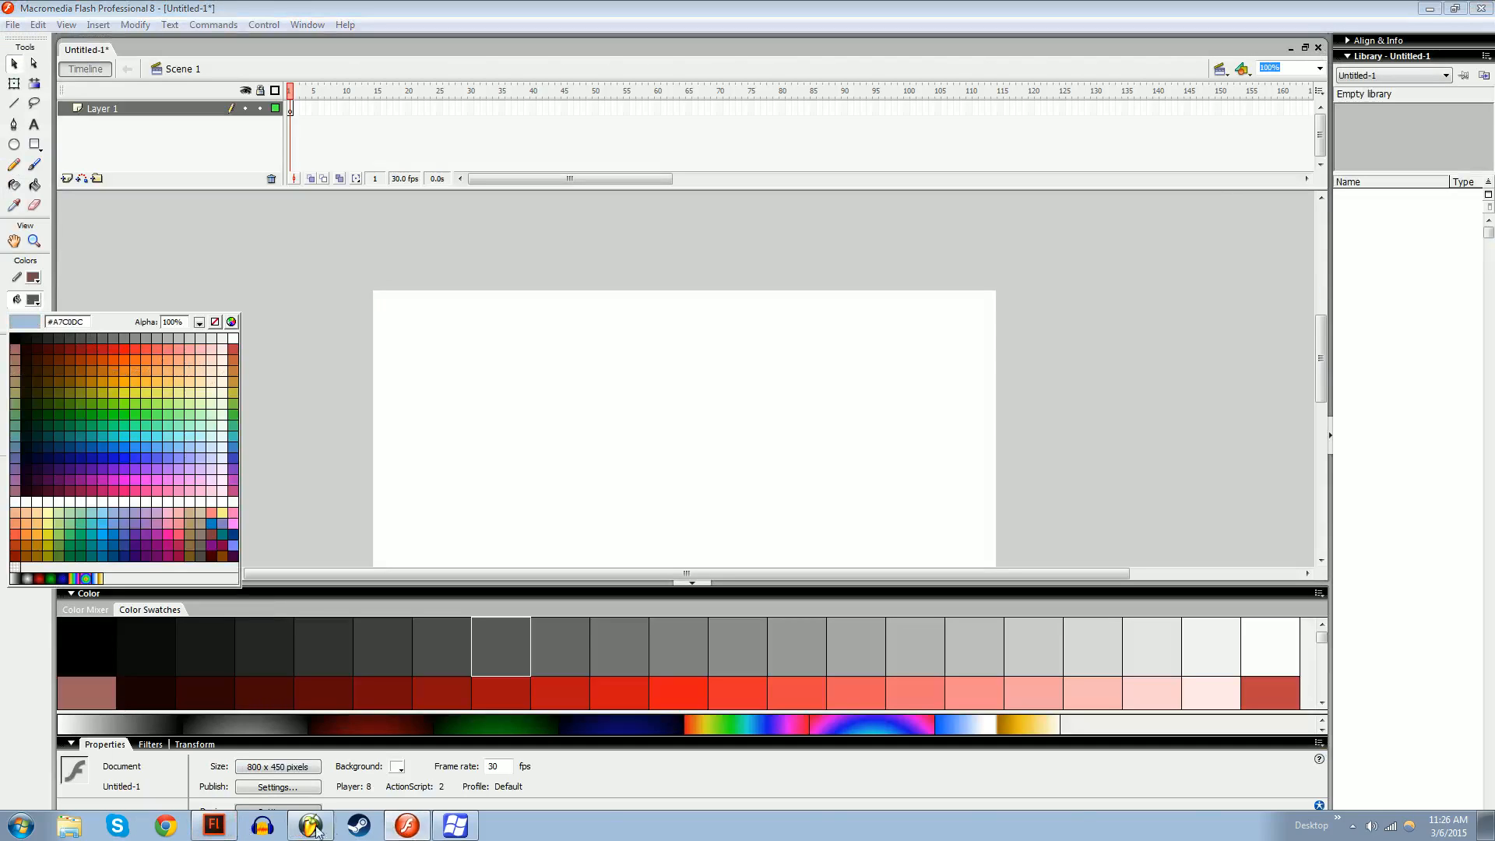
Switch back to Flash Professional CC 2014 and set the stage size to 210 x 440 px
left_click(215, 826)
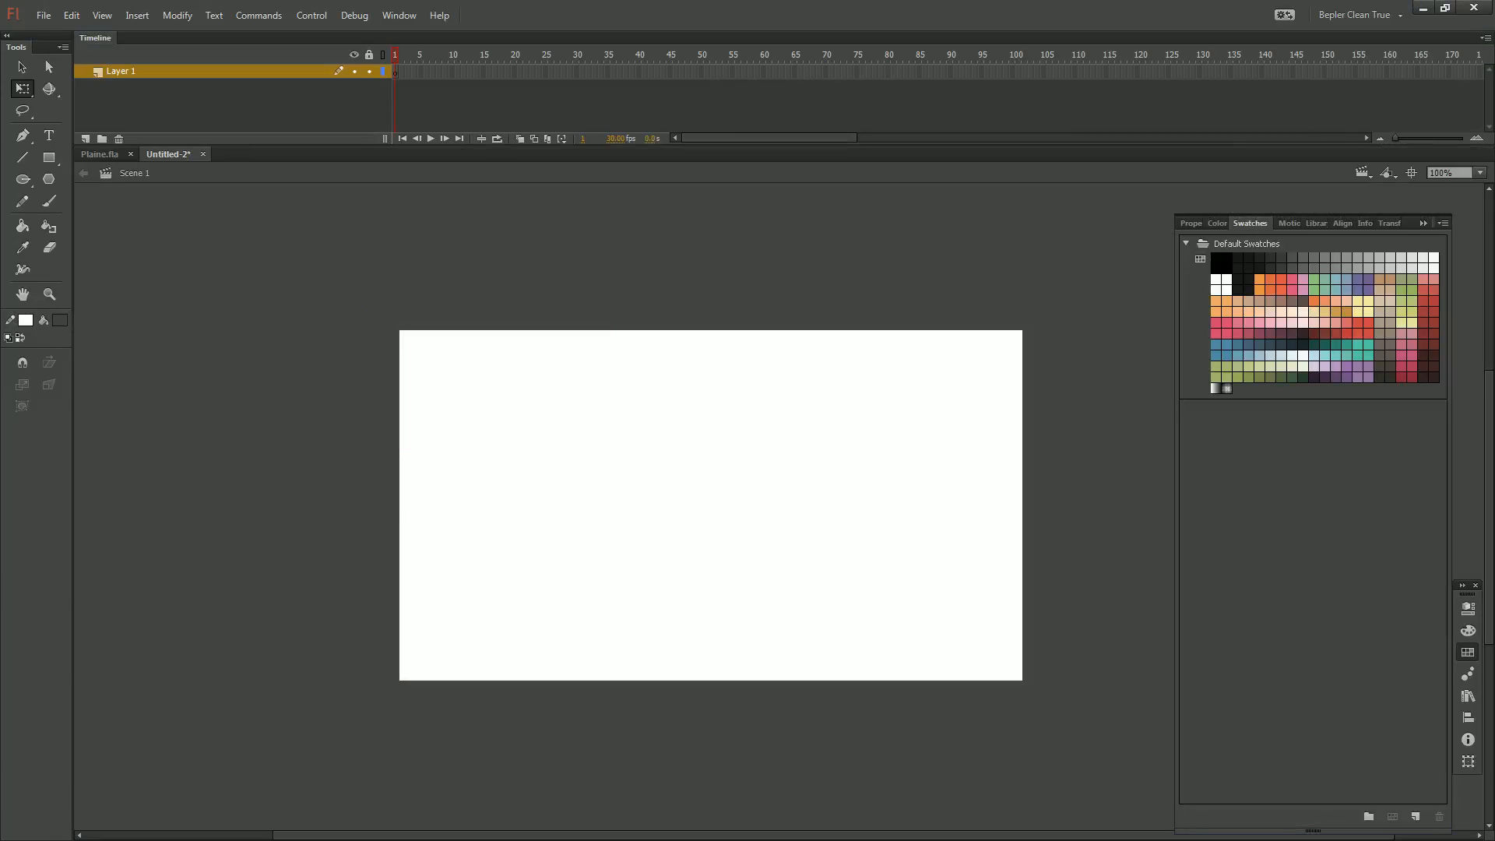
key("ctrl+F3")
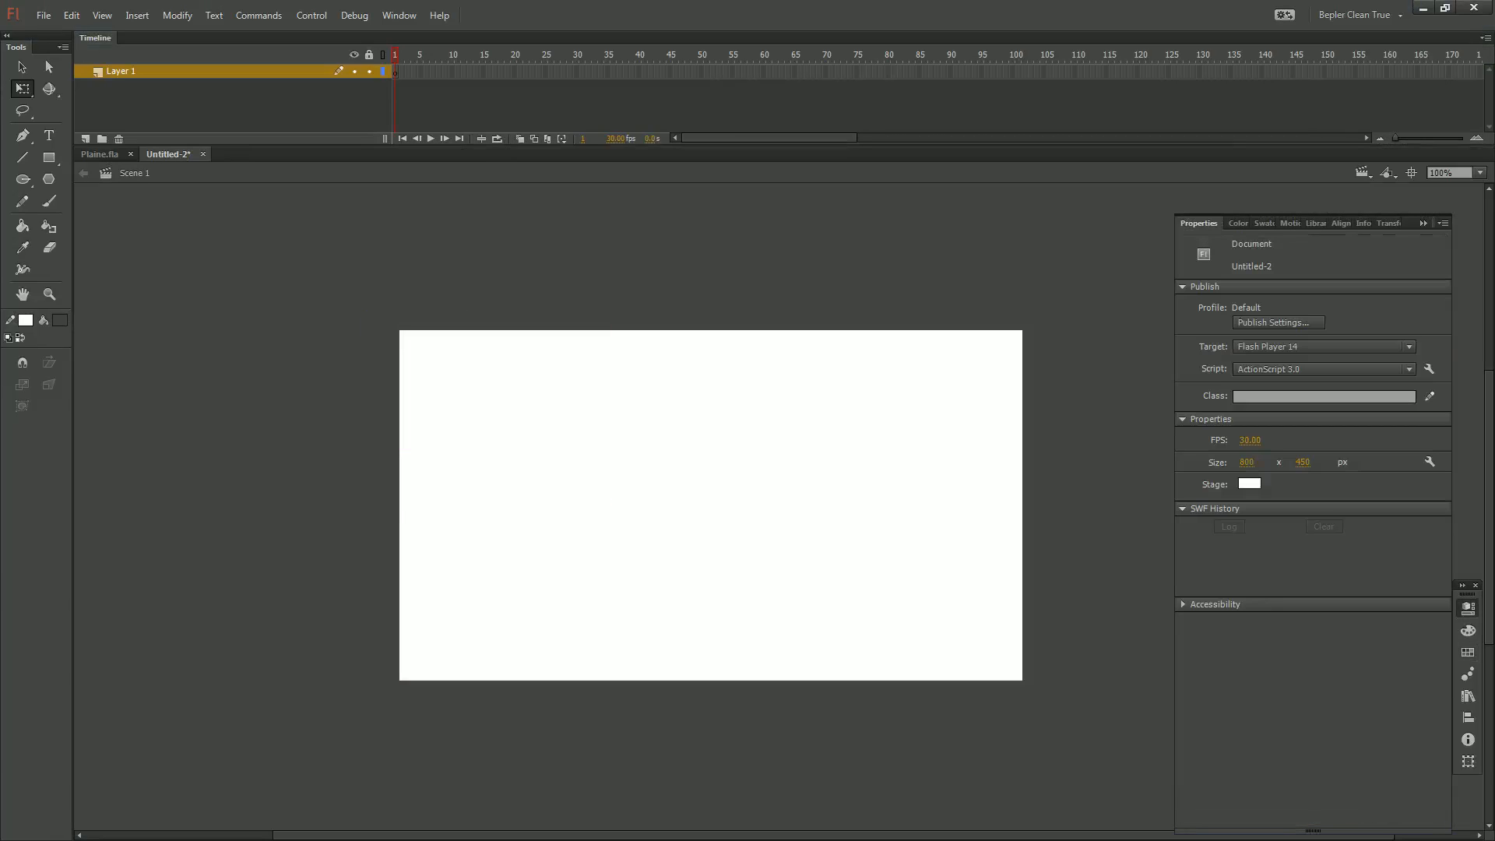
left_click(1248, 461)
type("2100")
key("Tab")
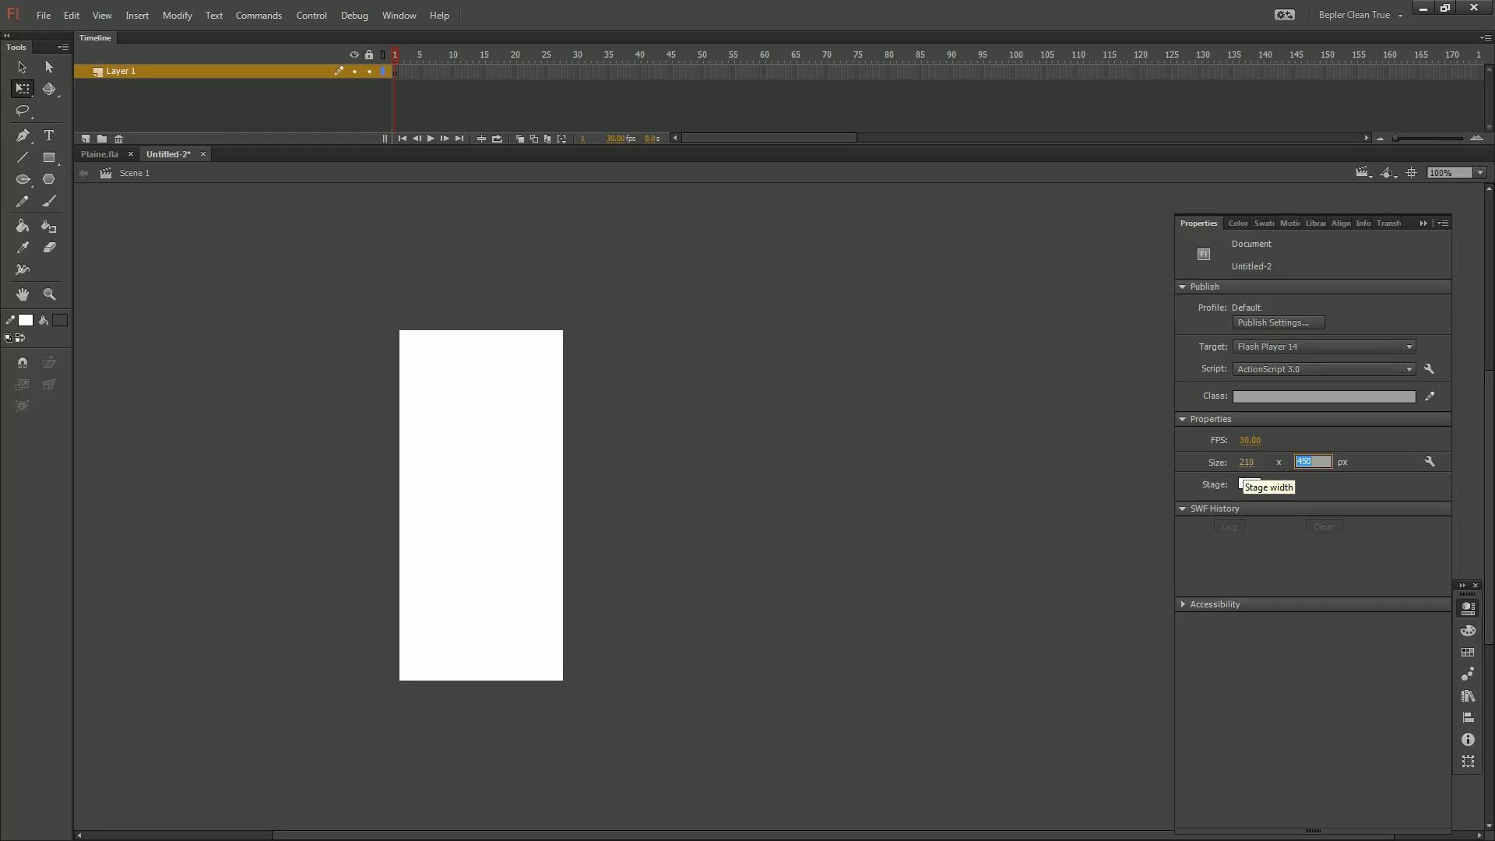
key("Return")
key("Return")
Enlarge the view of the resized stage to 200% and bring its upper part into view
key("ctrl+minus")
key("ctrl+equal")
key("ctrl+equal")
key("ctrl+equal")
key("ctrl+minus")
key("ctrl+minus")
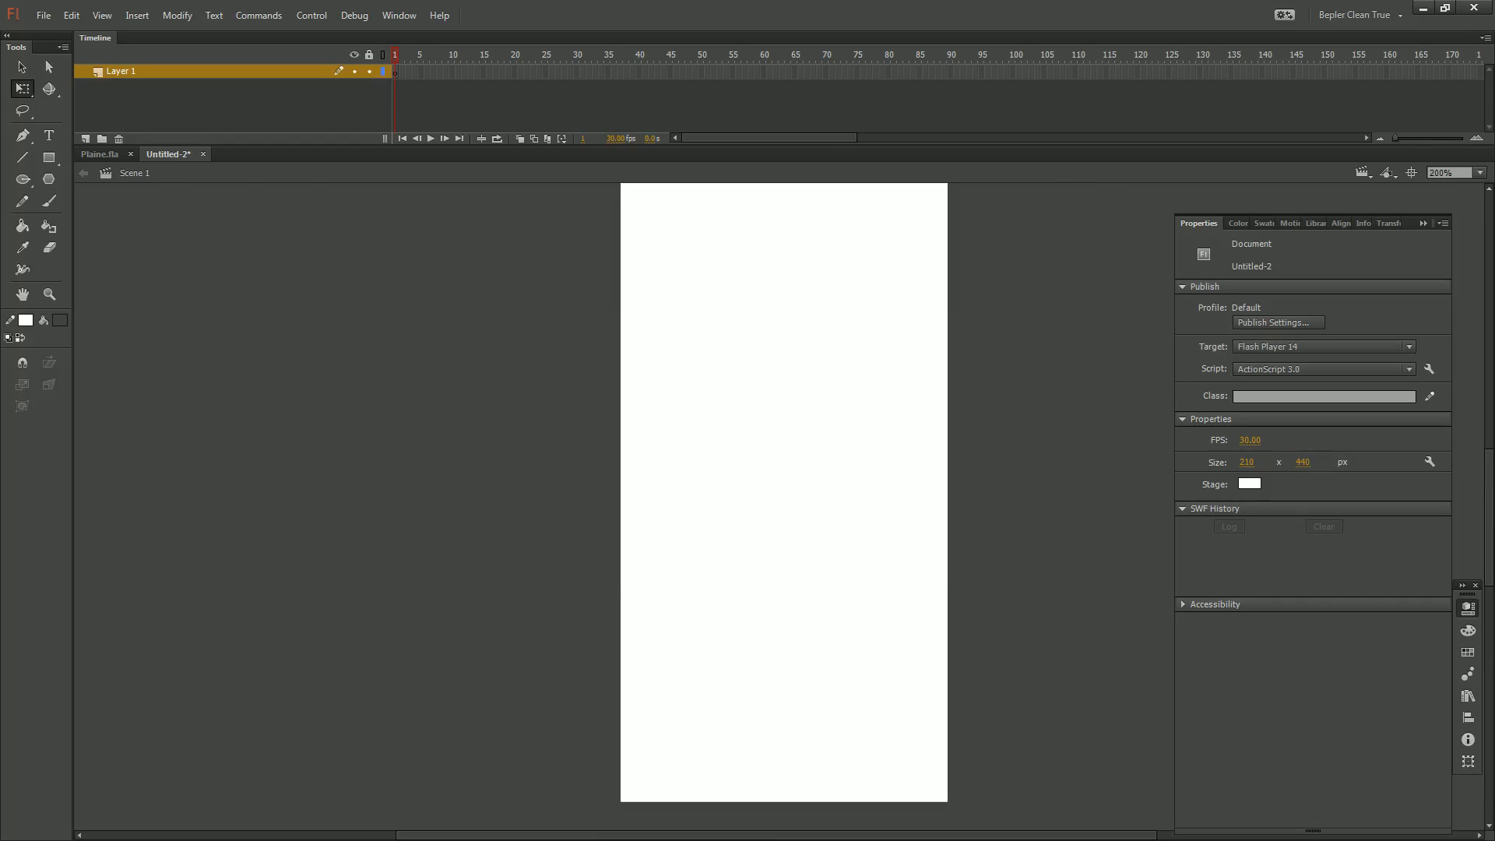
left_click_drag(615, 461, 899, 766)
key("ctrl+minus")
key("ctrl+equal")
key("ctrl+equal")
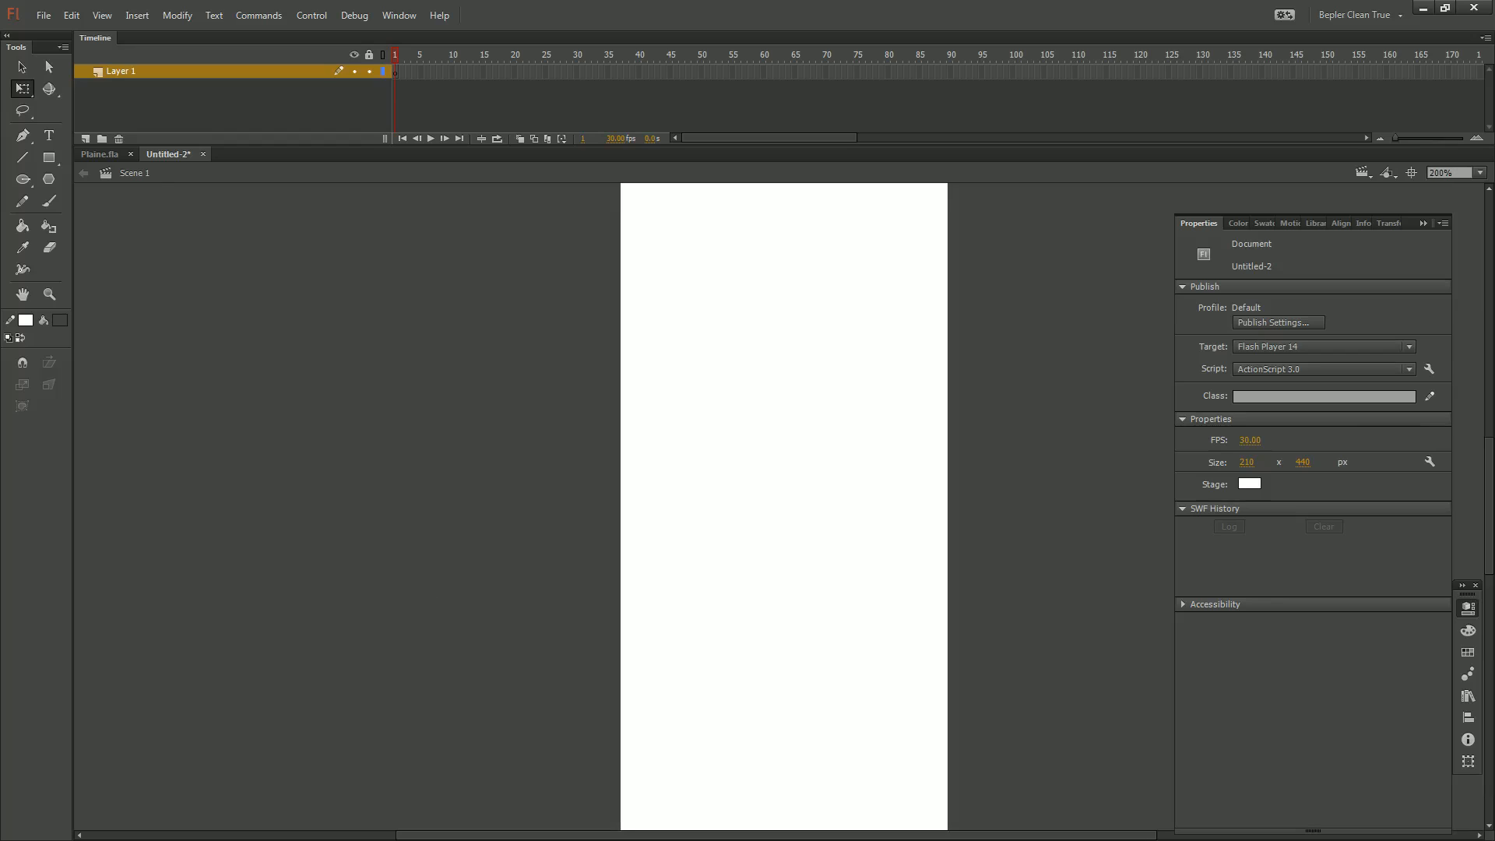
left_click_drag(1002, 215, 912, 421)
Draw a rectangle about 59 x 63.5 px near the top of the stage, with a black hairline stroke and no fill, and select it
key("r")
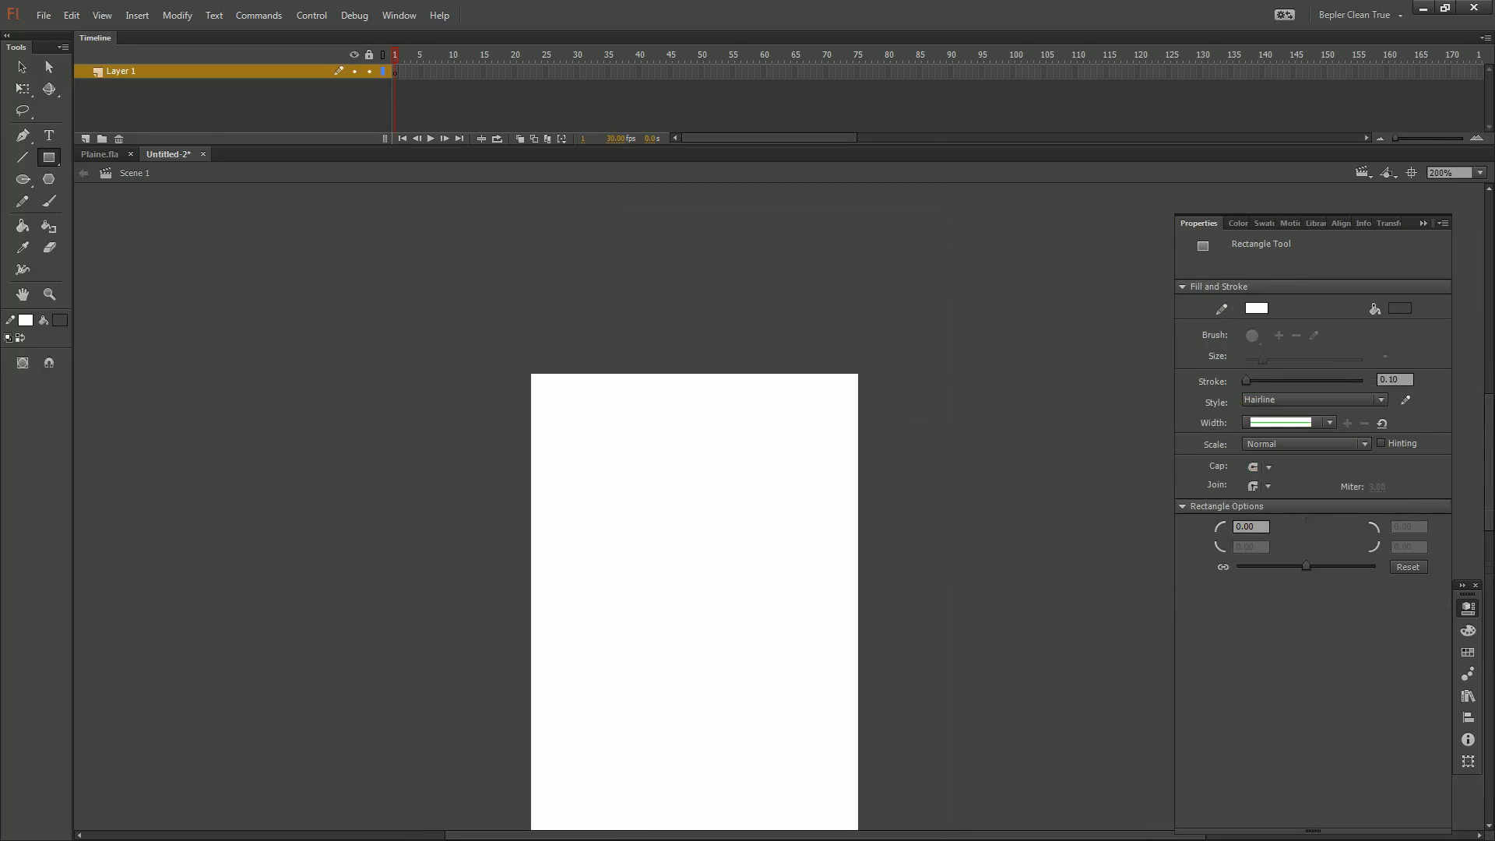
left_click(20, 338)
left_click(25, 321)
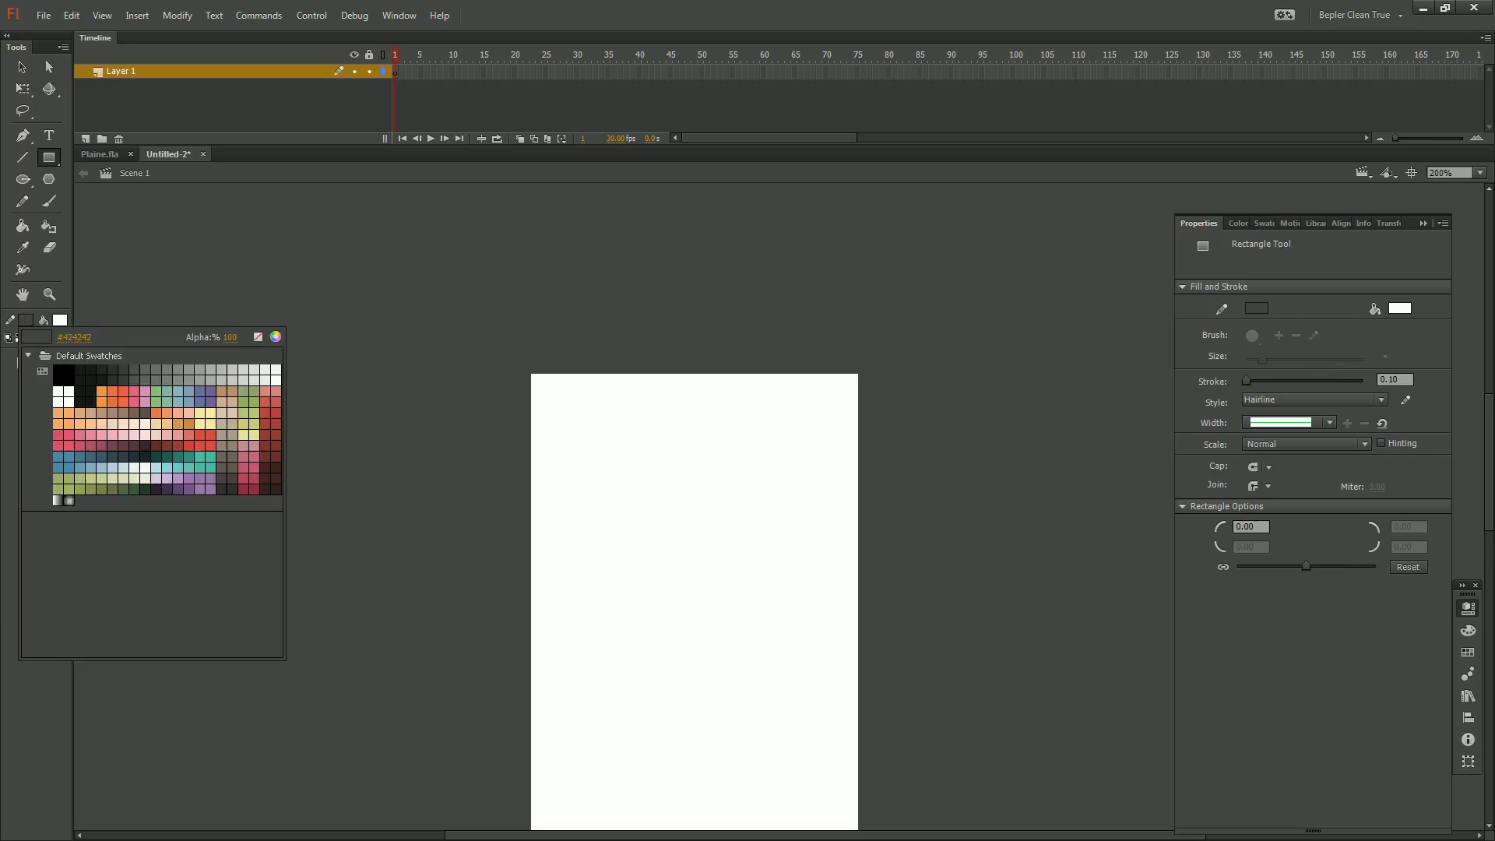
left_click(64, 371)
left_click(60, 320)
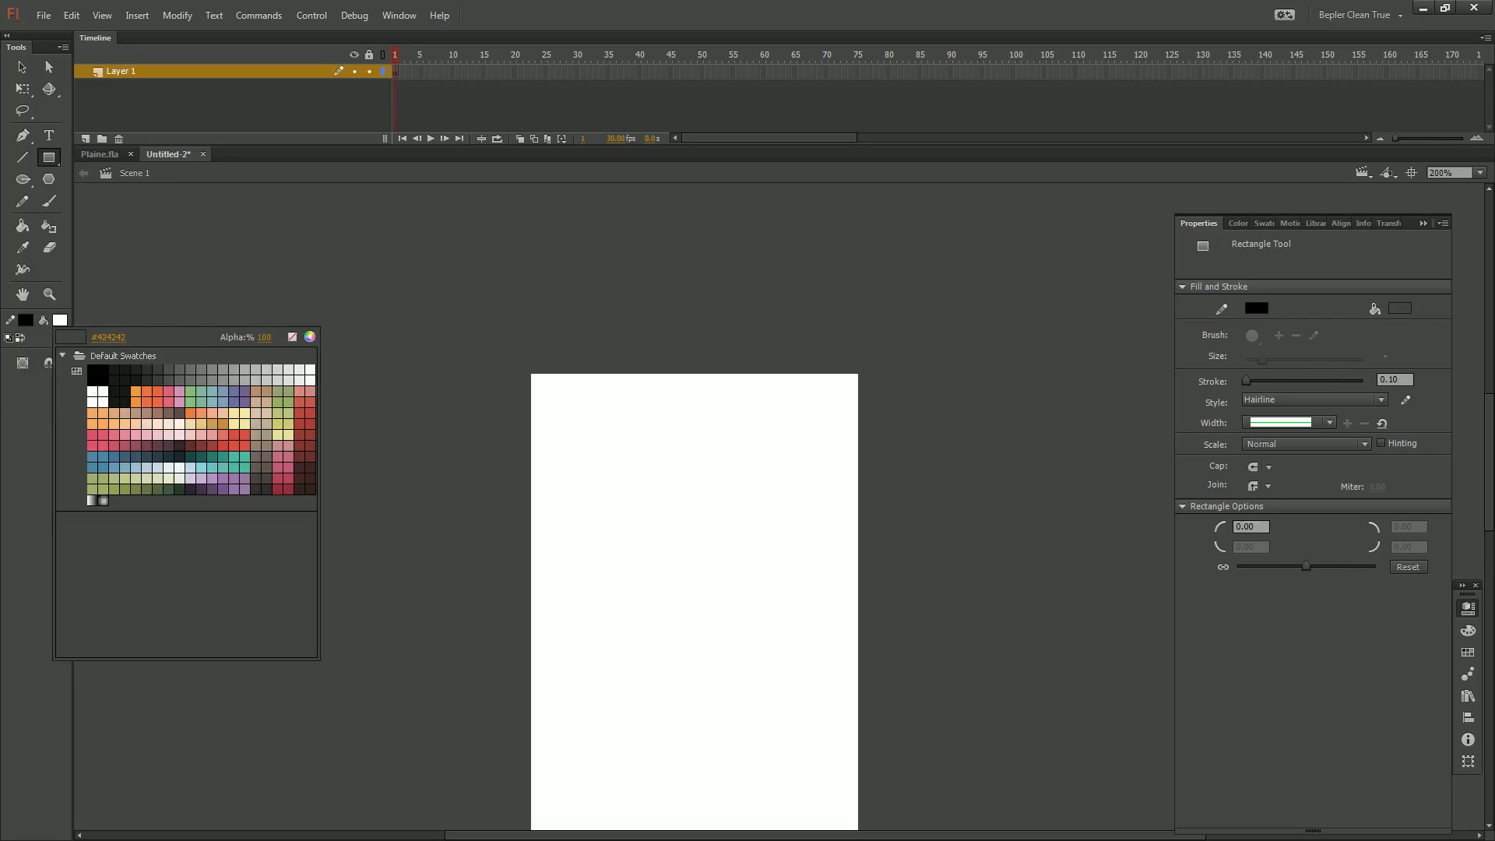
left_click(292, 338)
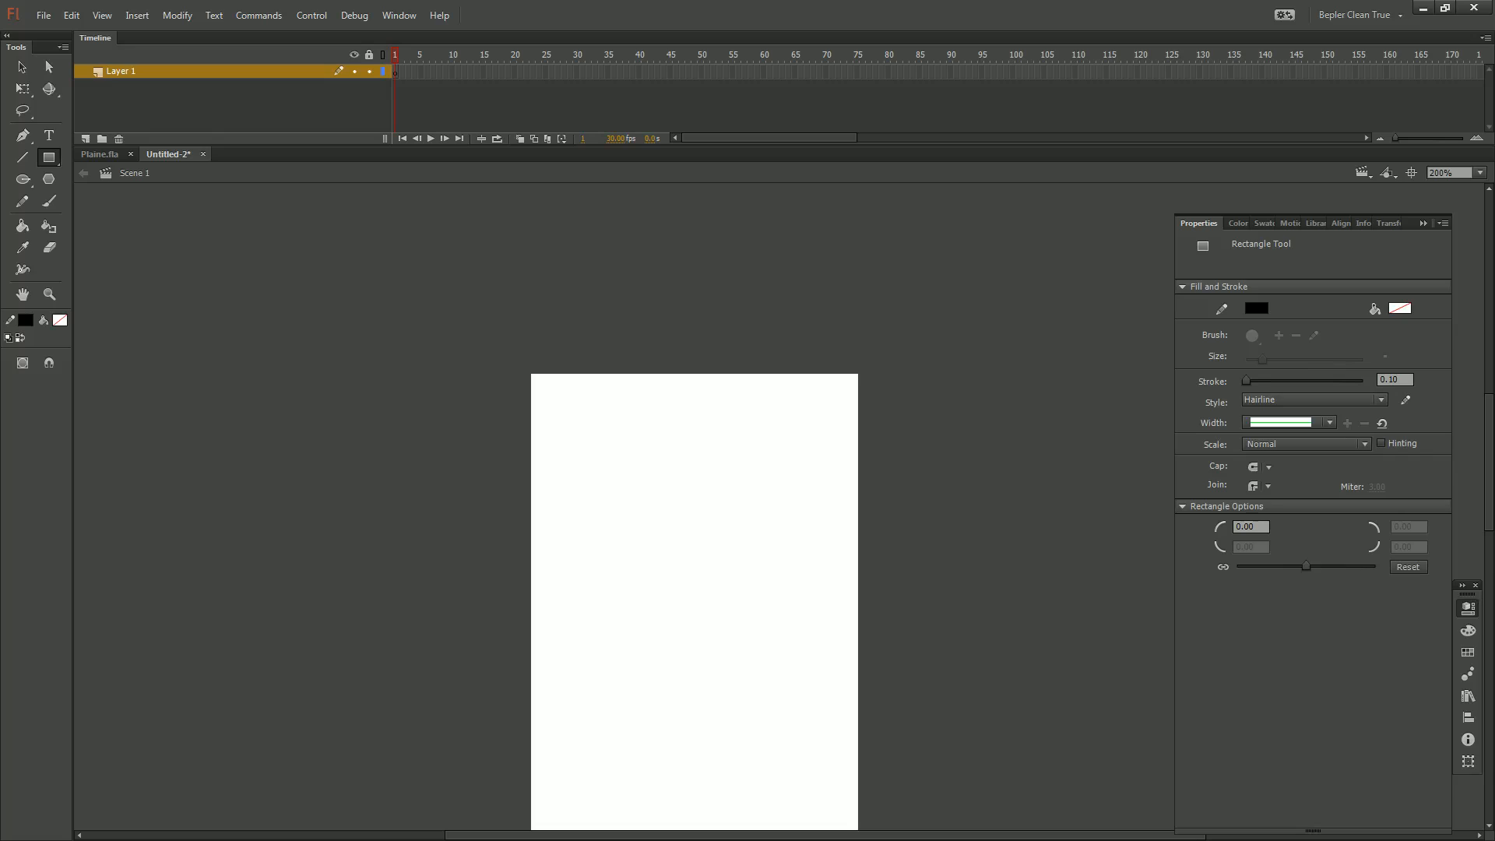
left_click_drag(594, 401, 687, 500)
key("q")
mouse_move(497, 283)
left_mouse_down()
mouse_move(759, 525)
mouse_move(759, 584)
left_mouse_up()
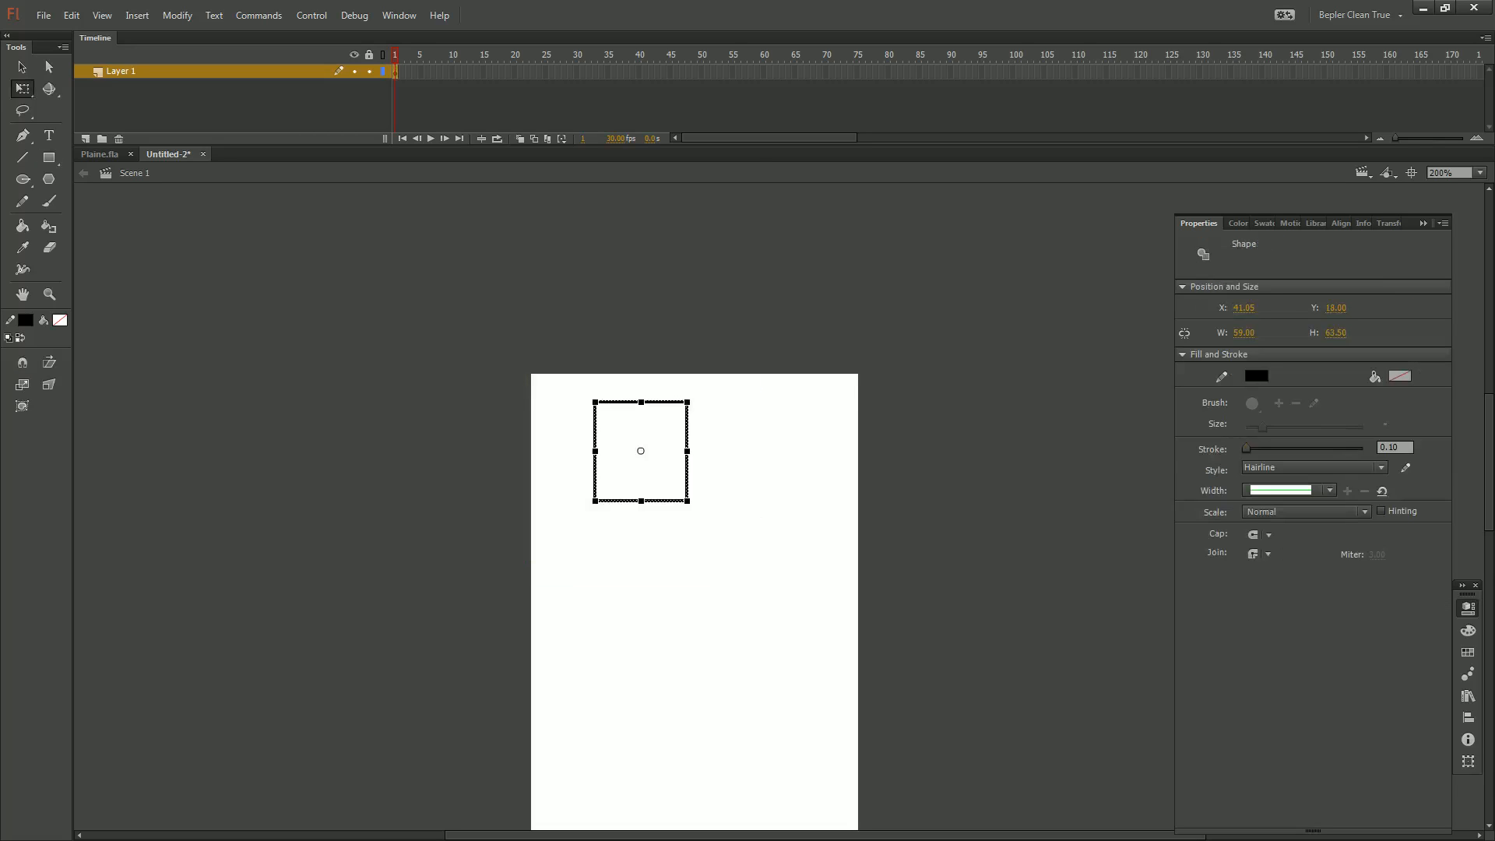
Set the selected rectangle's width and height to 10 px each
left_click(1246, 333)
type("10")
key("Tab")
type("1")
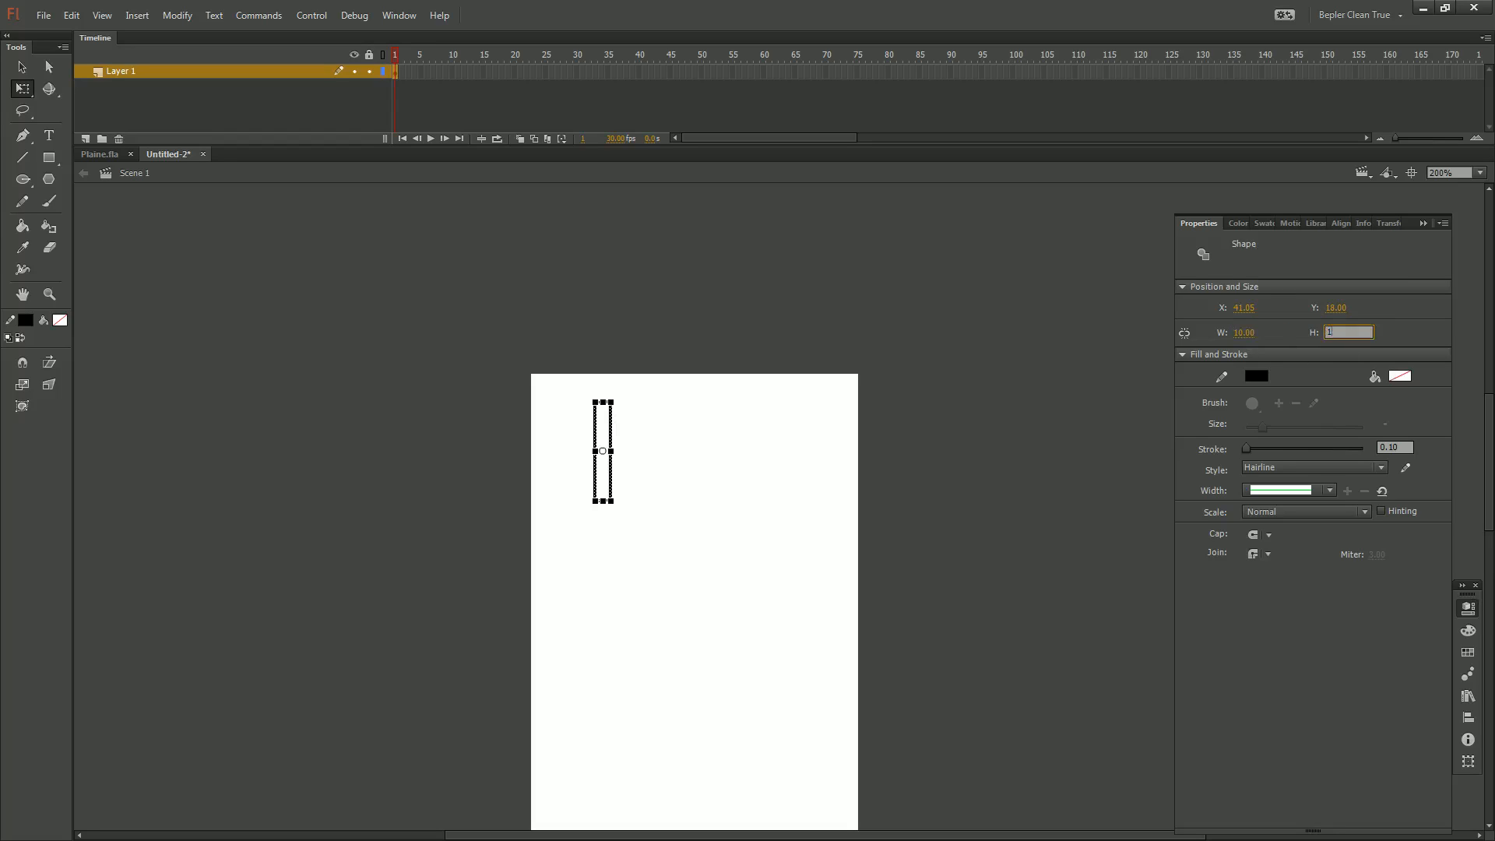
type("0")
key("Return")
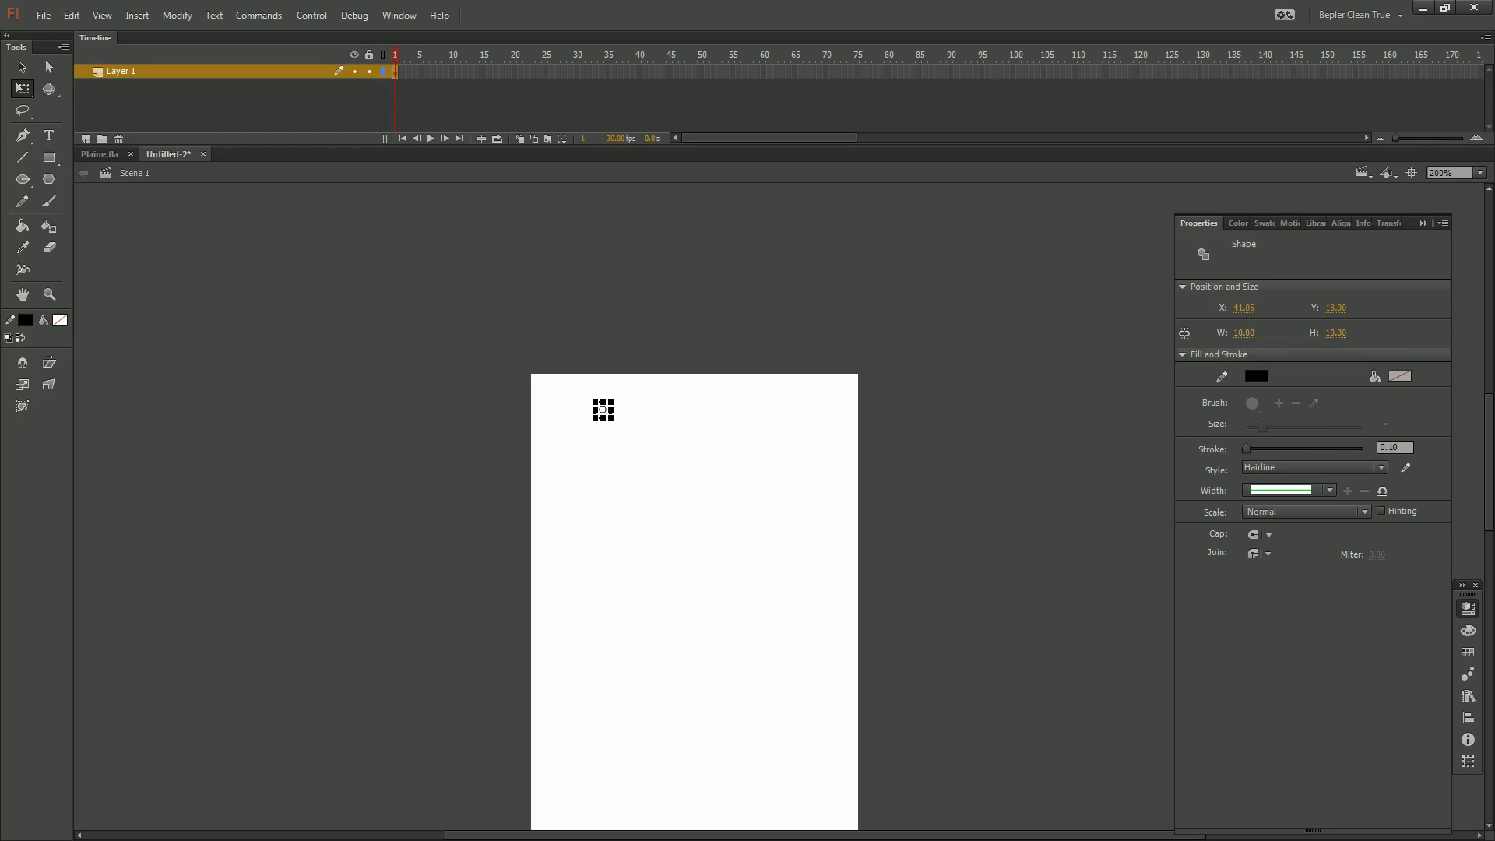
Align the small square to the stage's left and top edges and deselect it
key("ctrl+shift+a")
key("ctrl+minus")
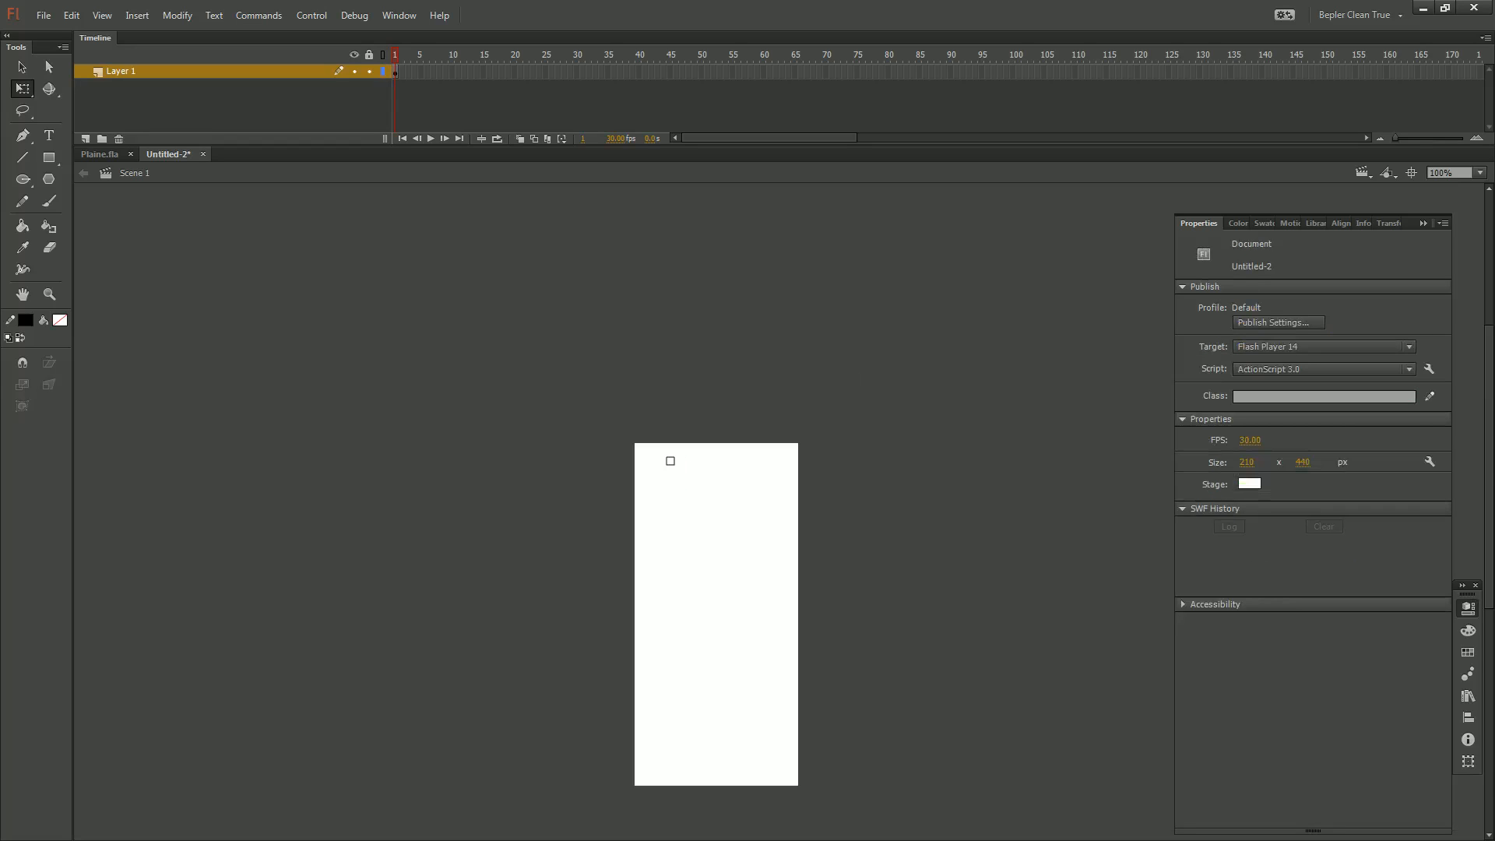
key("ctrl+equal")
key("ctrl+equal")
left_click_drag(771, 350, 750, 665)
left_click_drag(731, 375, 804, 636)
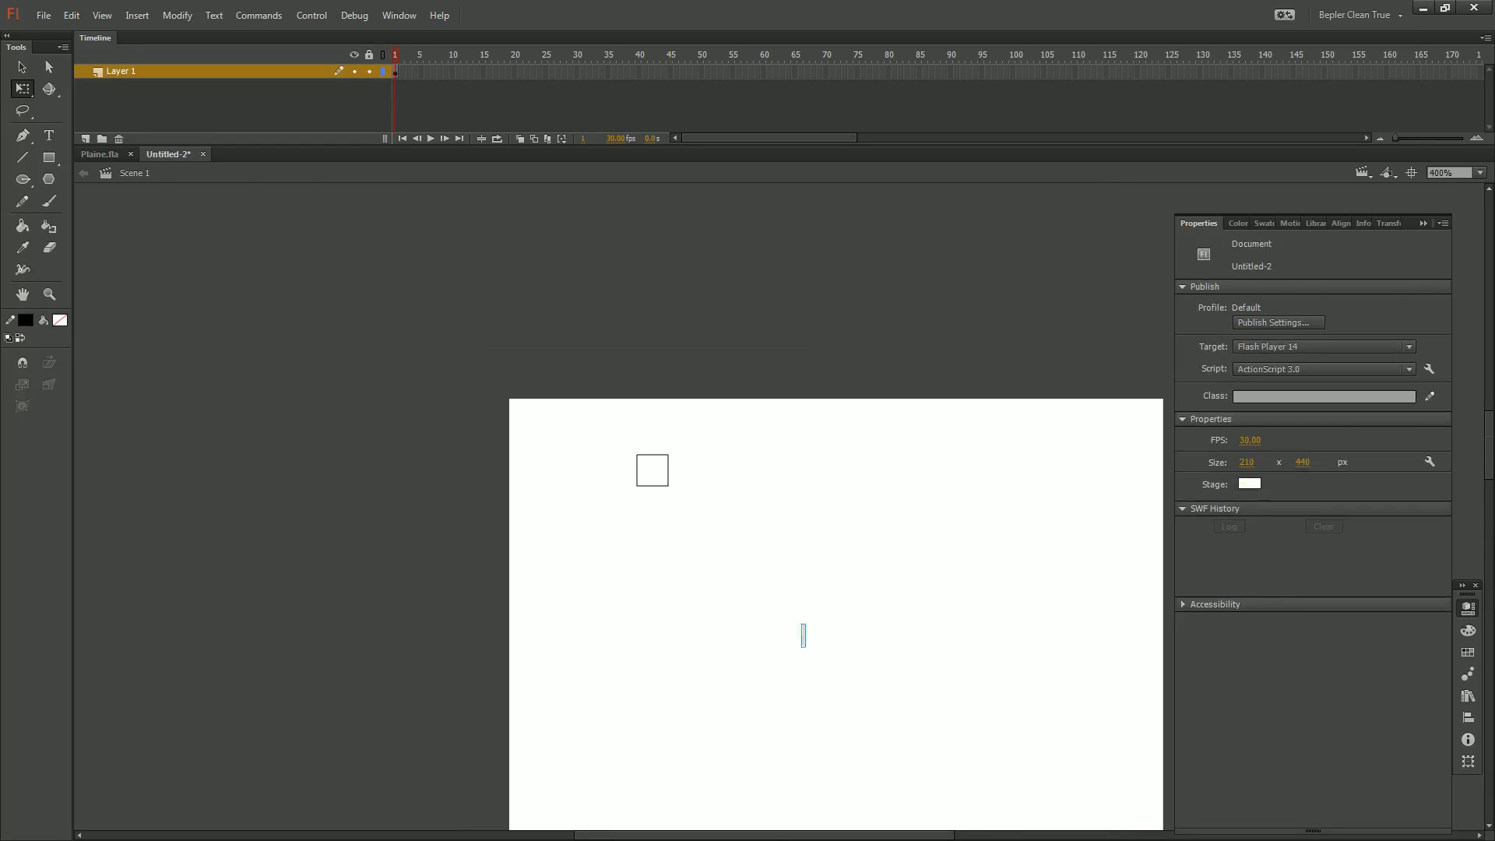
key("ctrl+a")
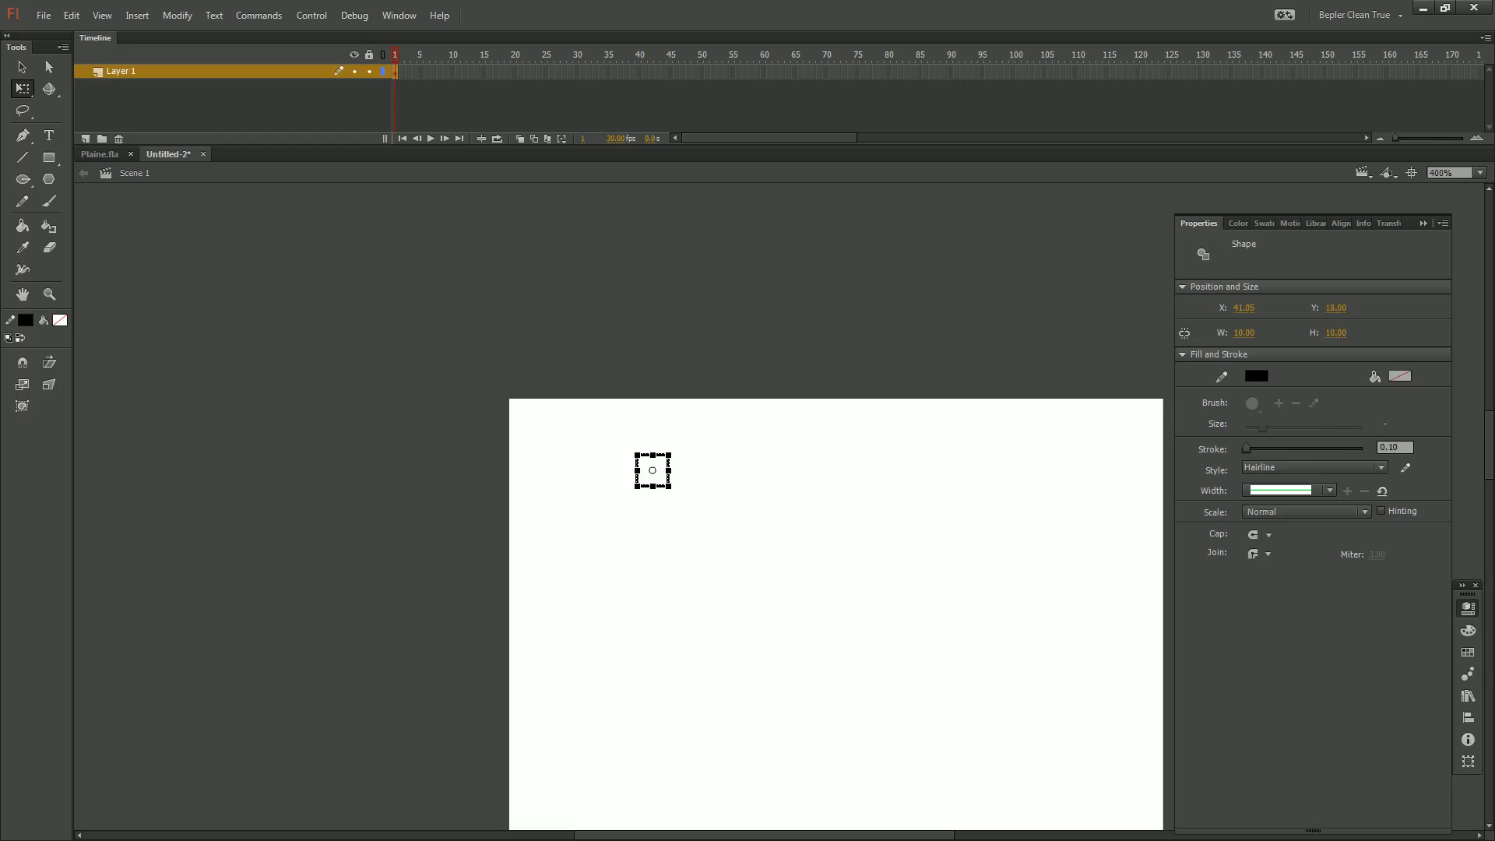
left_click(1342, 224)
left_click(1274, 297)
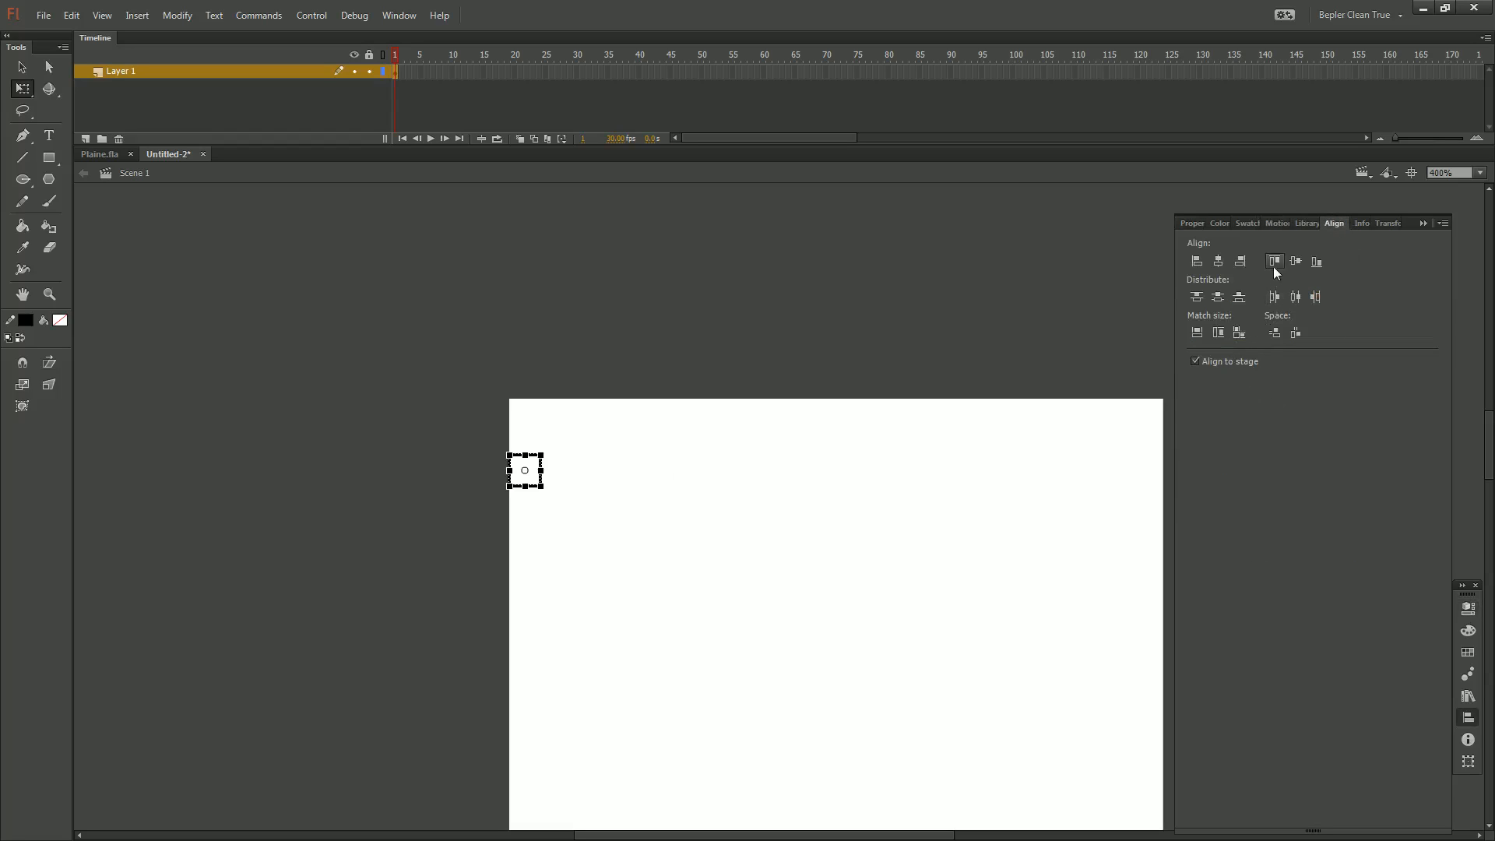
left_click(1274, 260)
key("ctrl+shift+a")
key("v")
key("ctrl+minus")
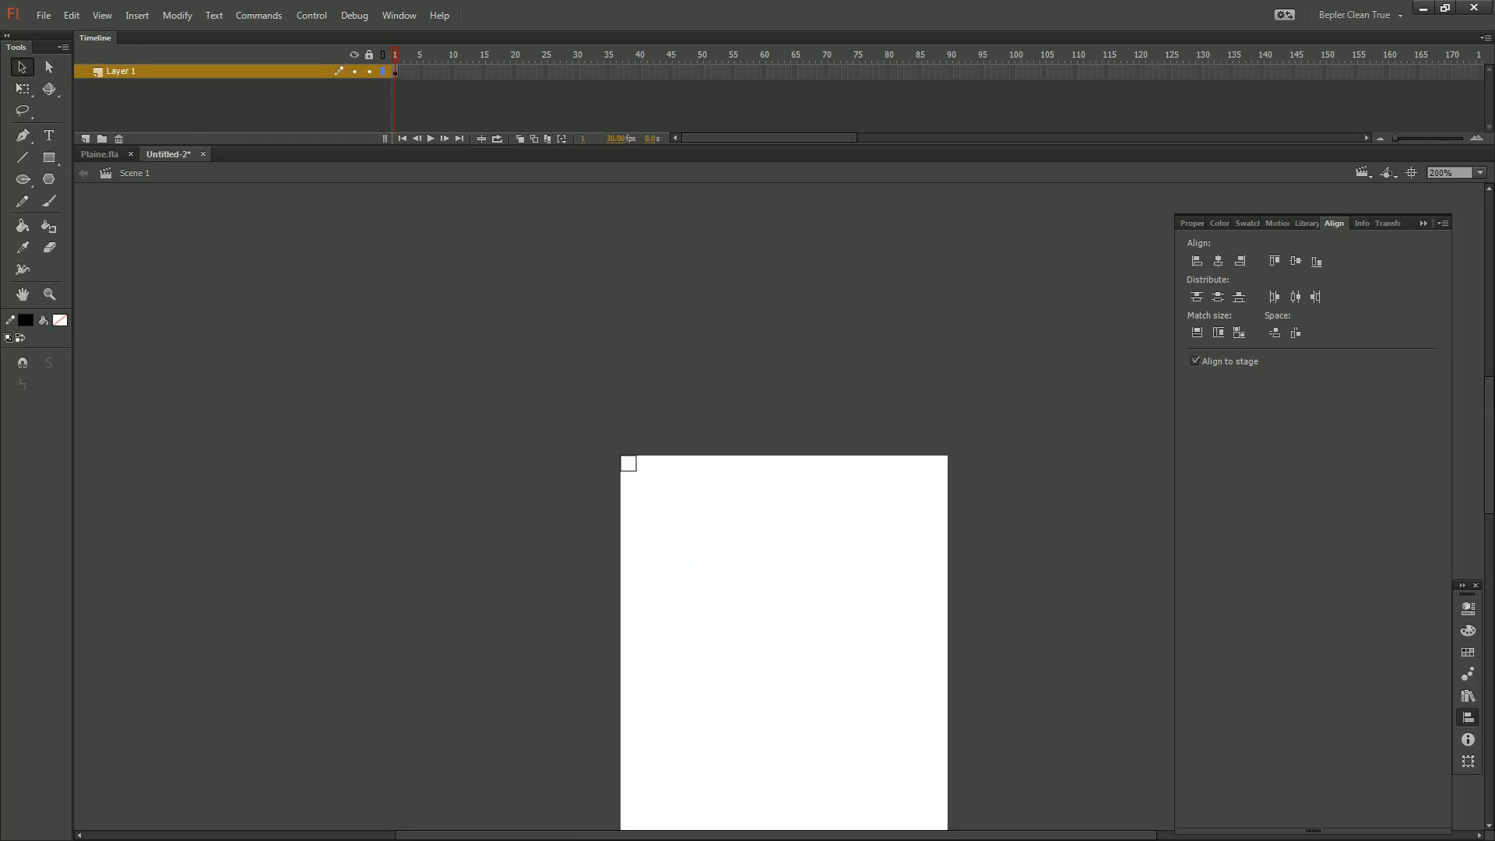
Copy the square in place repeatedly, offsetting each copy 10 px to the right, to make a row of seven adjoining squares
key("ctrl+equal")
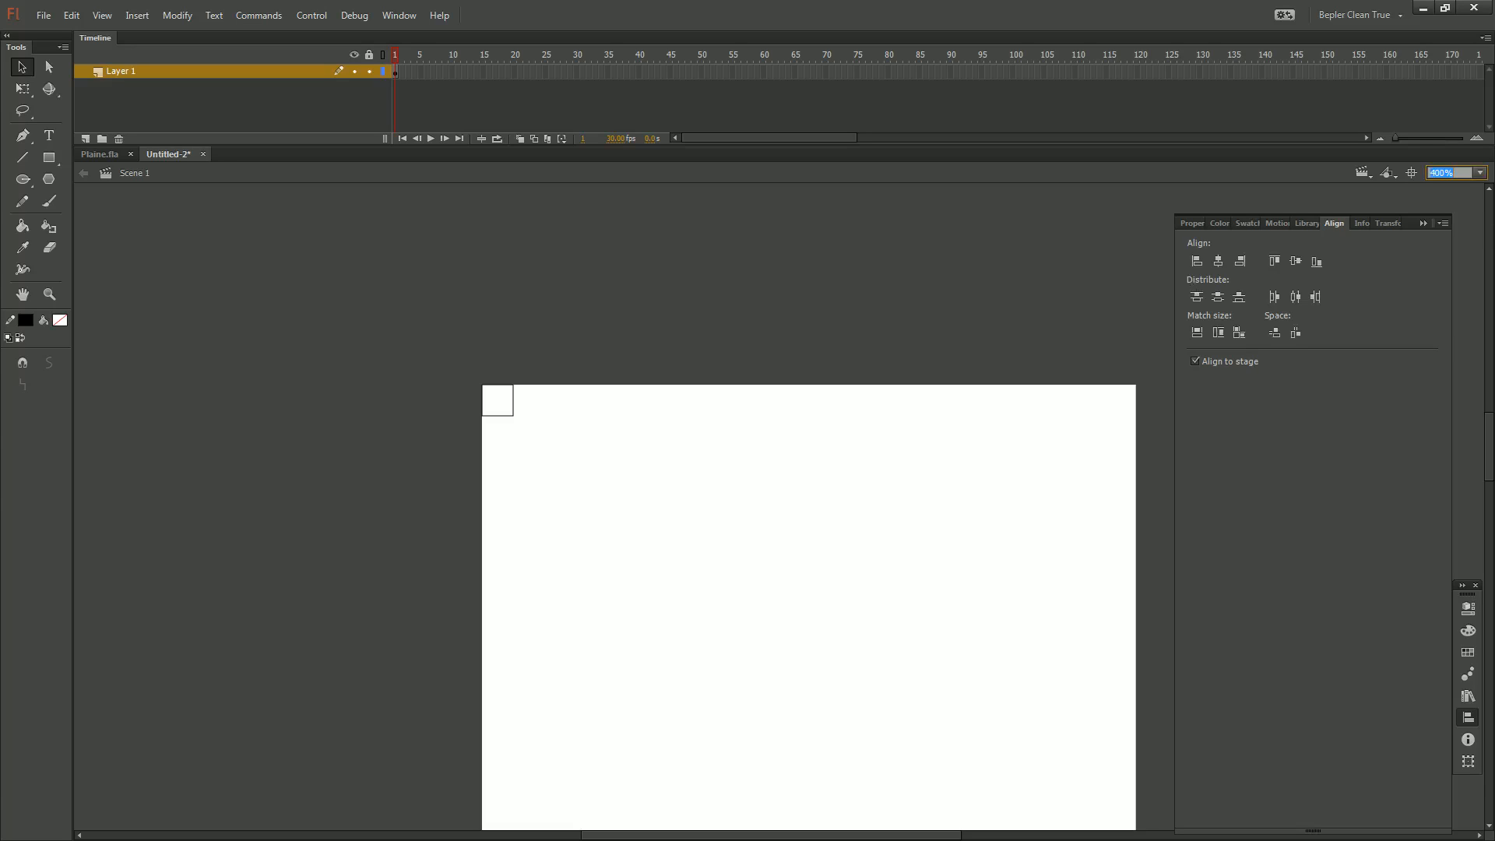
key("ctrl+1")
key("ctrl+a")
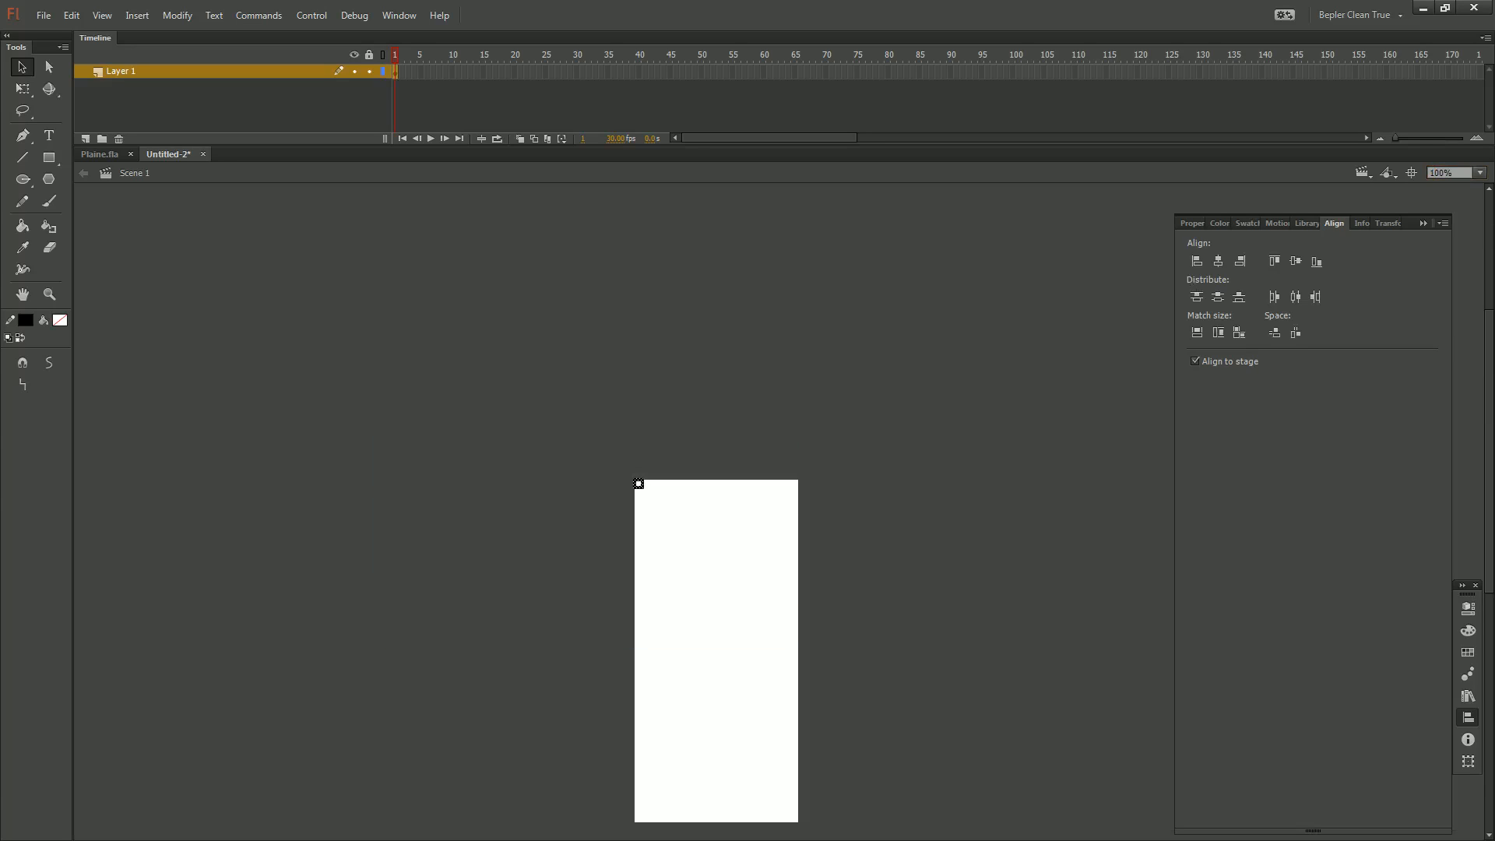
scroll(716, 511, "down", 3)
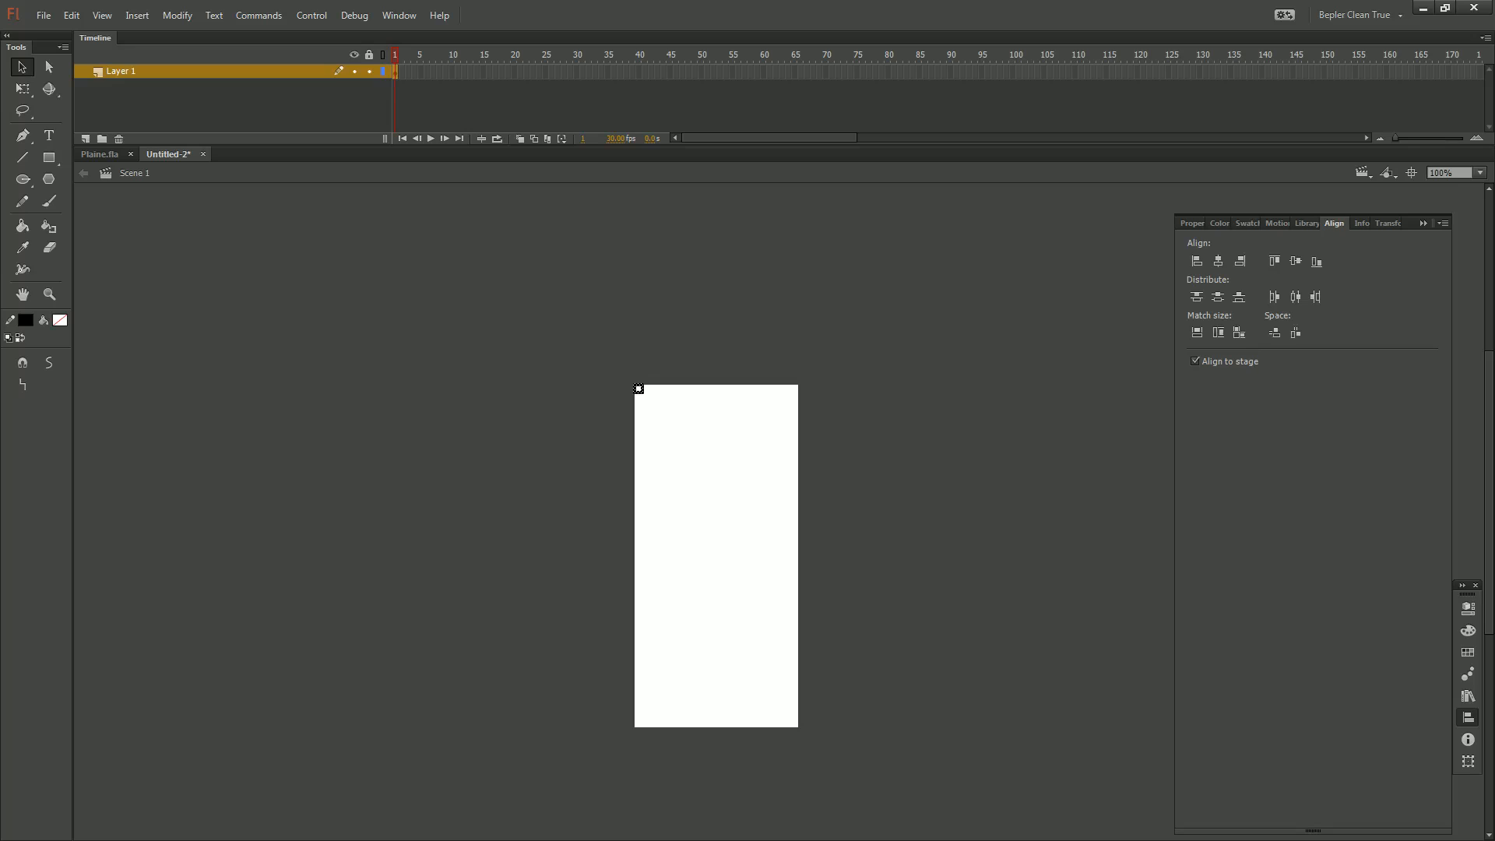
key("shift+Right")
key("ctrl+shift+v")
key("shift+Right")
key("ctrl+shift+v")
key("shift+Right")
key("ctrl+shift+v")
key("shift+Right")
key("ctrl+shift+v")
key("shift+Right")
key("ctrl+shift+v")
key("shift+Right")
Copy the seven-square row twice end to end so that 21 squares span the full width of the stage
key("ctrl+a")
key("ctrl+shift+v")
key("shift+Right")
key("shift+Right")
key("shift+Right")
key("shift+Right")
key("shift+Right")
key("shift+Right")
key("shift+Right")
key("shift+Right")
key("shift+Left")
key("ctrl+shift+v")
key("shift+Right")
key("shift+Right")
key("shift+Right")
key("shift+Right")
key("shift+Right")
key("shift+Right")
key("shift+Right")
key("shift+Right")
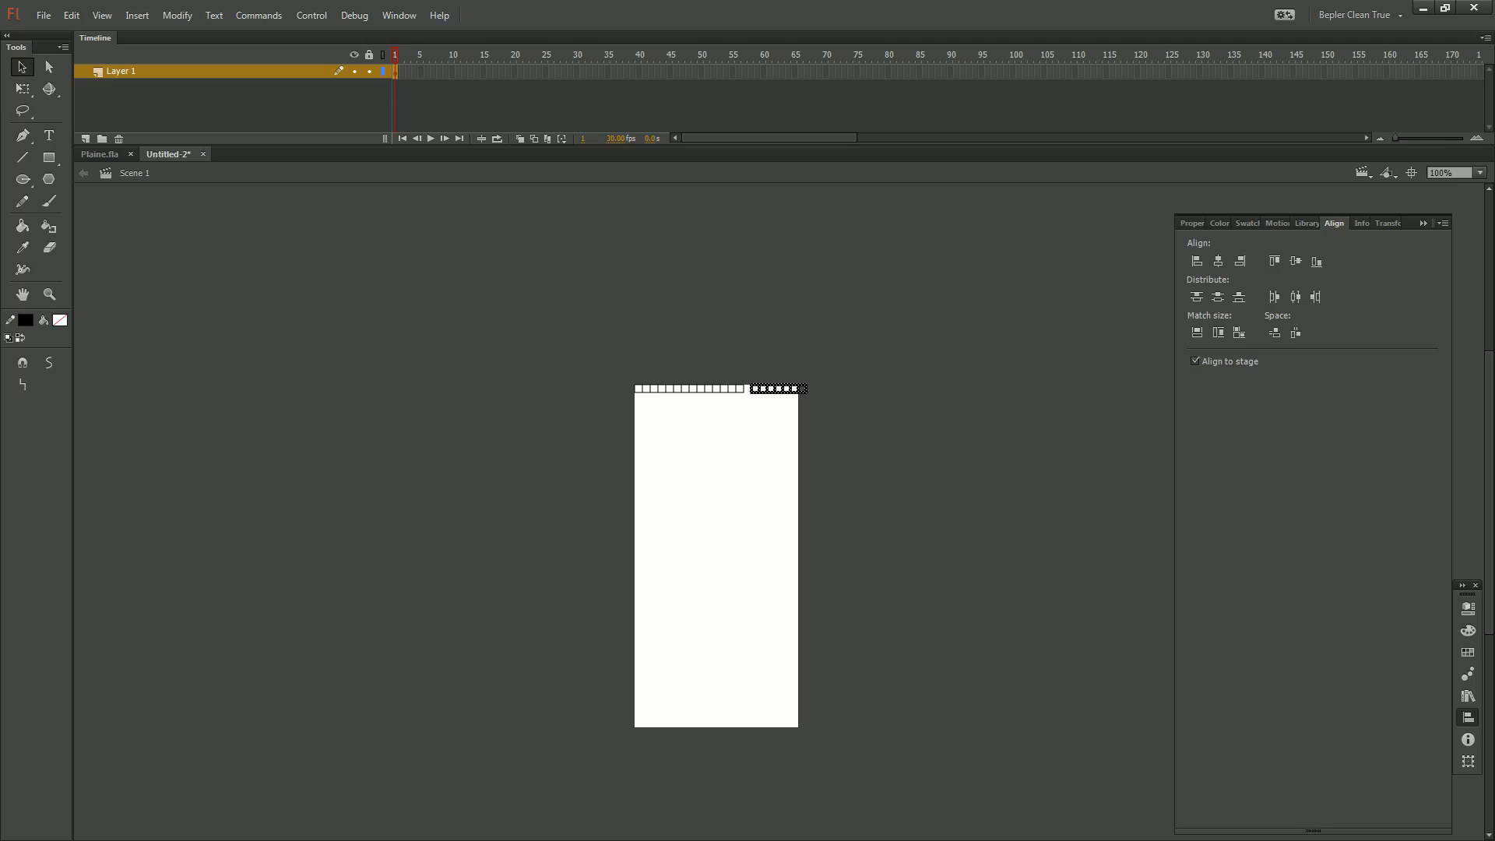
key("shift+Left")
key("Escape")
Examine the row of squares at several magnifications and check its position, size and stroke properties
key("ctrl+minus")
key("ctrl+equal")
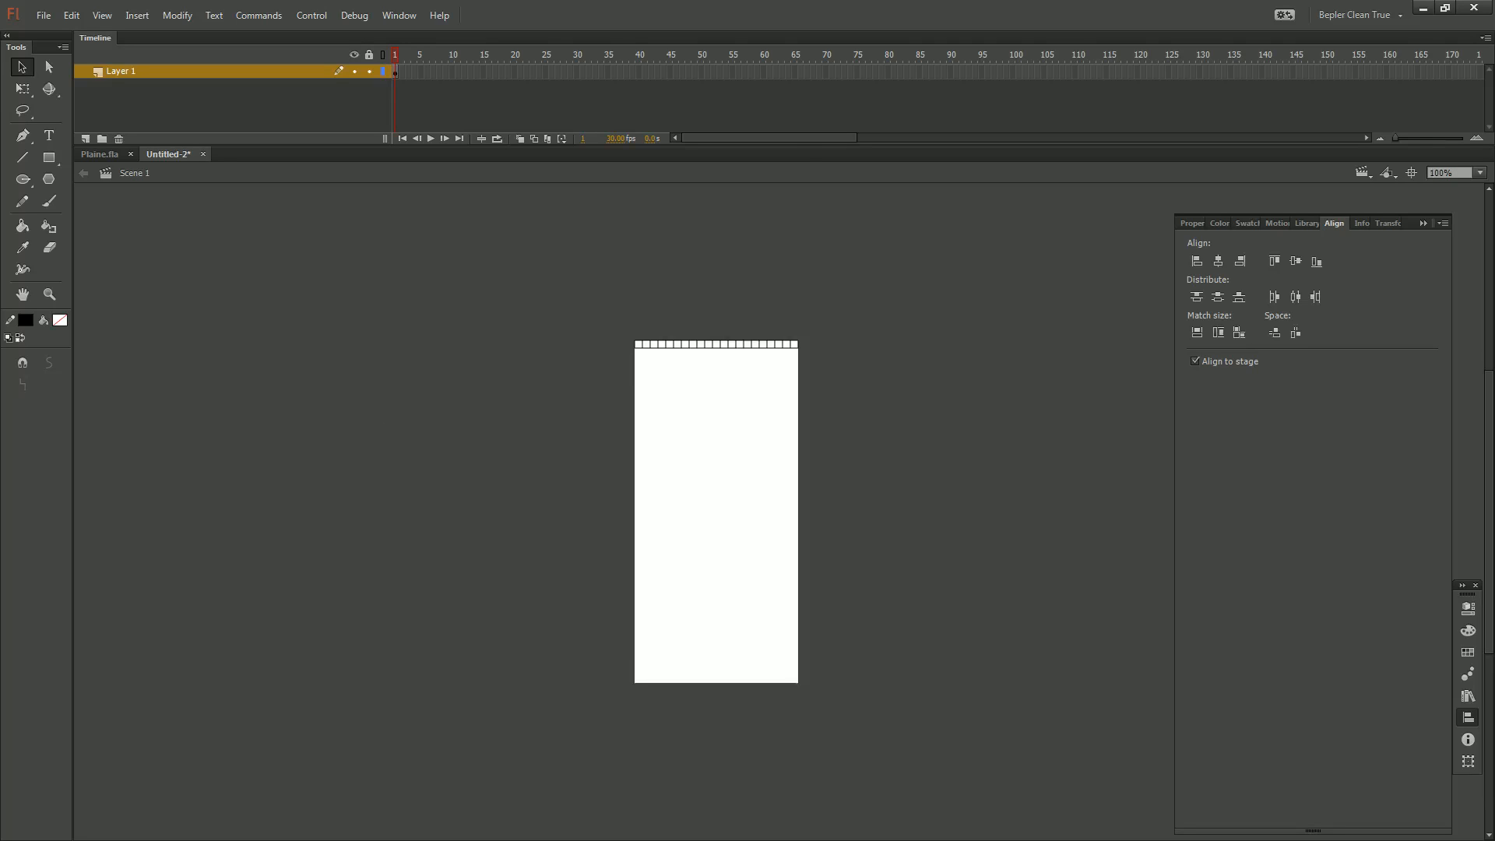
scroll(717, 506, "up", 4)
key("ctrl+equal")
key("ctrl+equal")
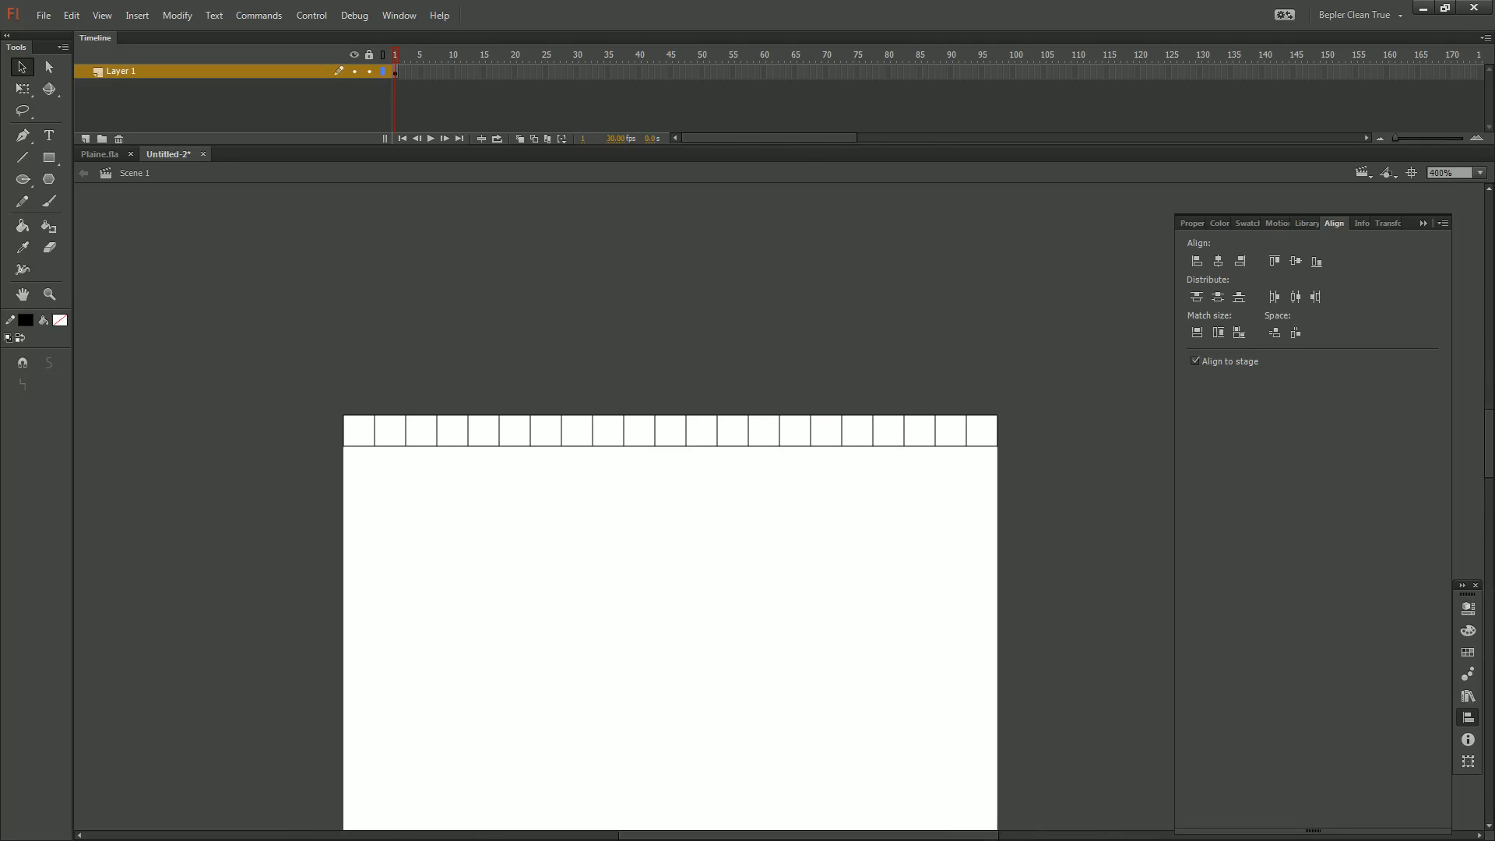
key("ctrl+equal")
key("ctrl+equal")
scroll(670, 506, "up", 5)
key("ctrl+minus")
key("ctrl+minus")
key("ctrl+minus")
key("ctrl+minus")
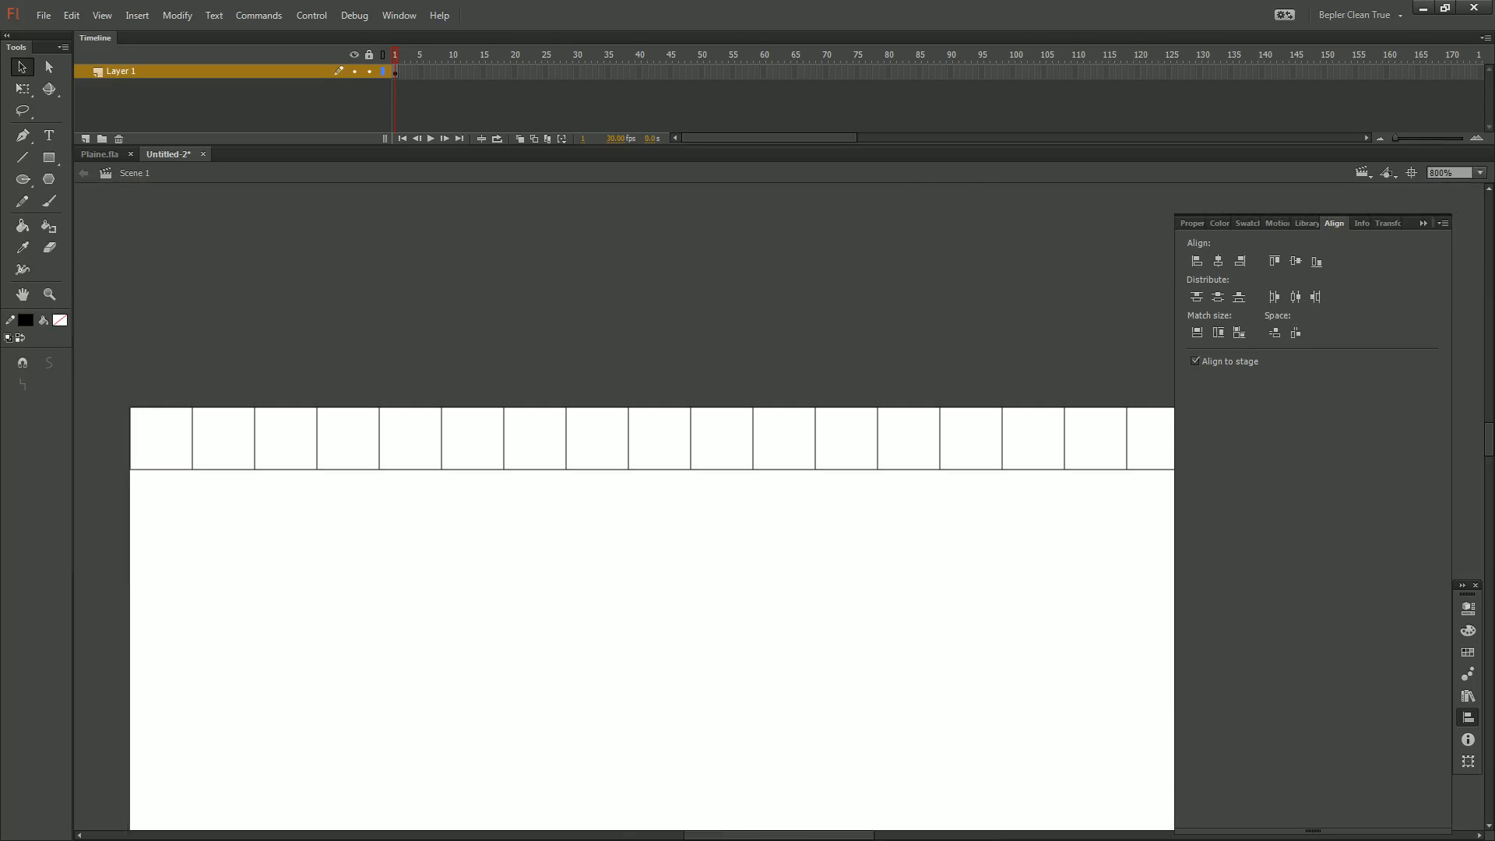
scroll(717, 506, "down", 1)
scroll(717, 506, "down", 4)
scroll(716, 507, "up", 2)
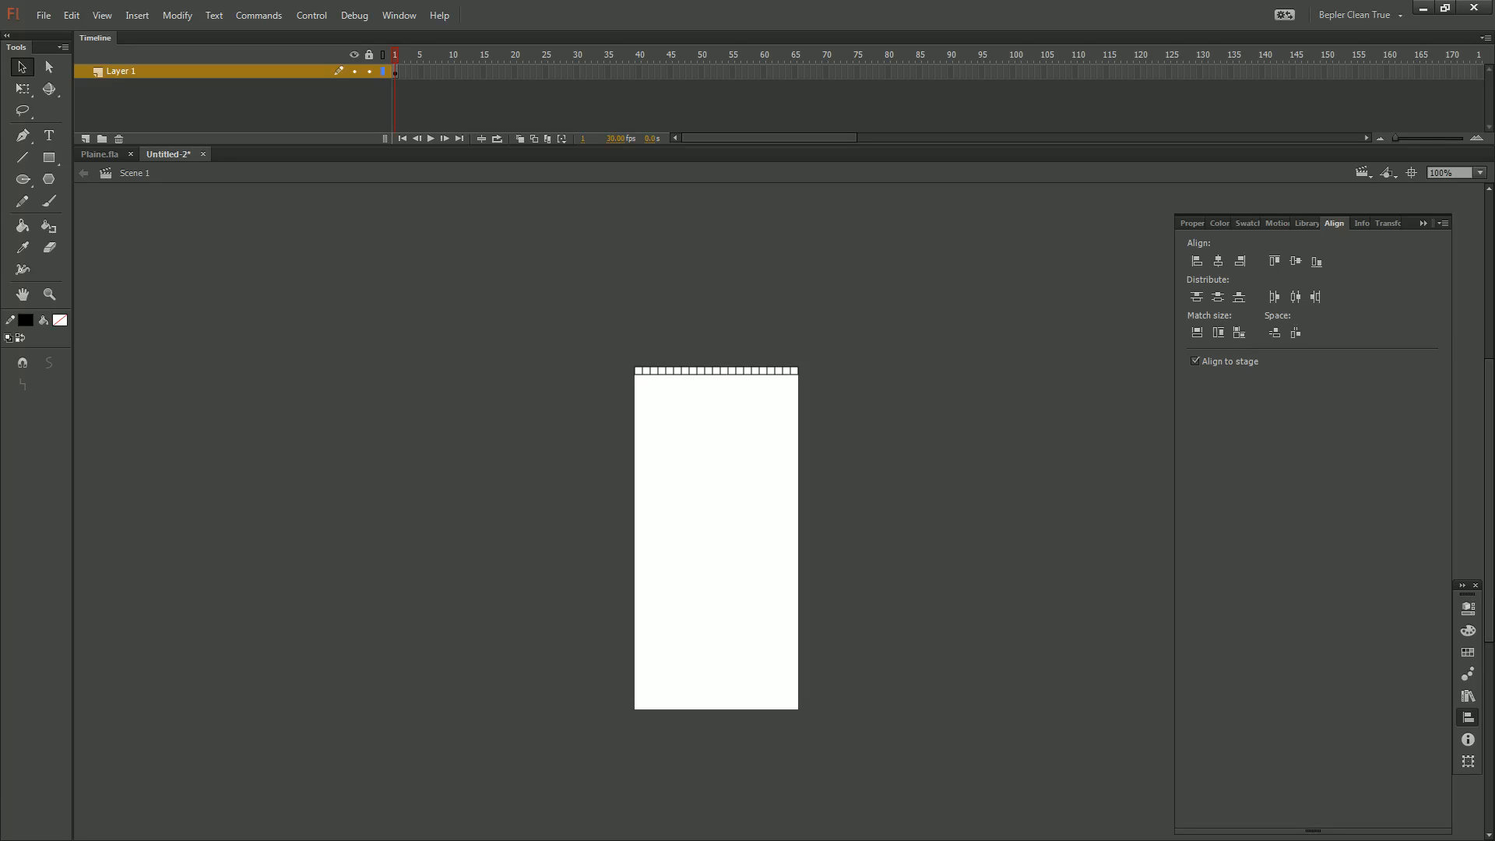
key("ctrl+equal")
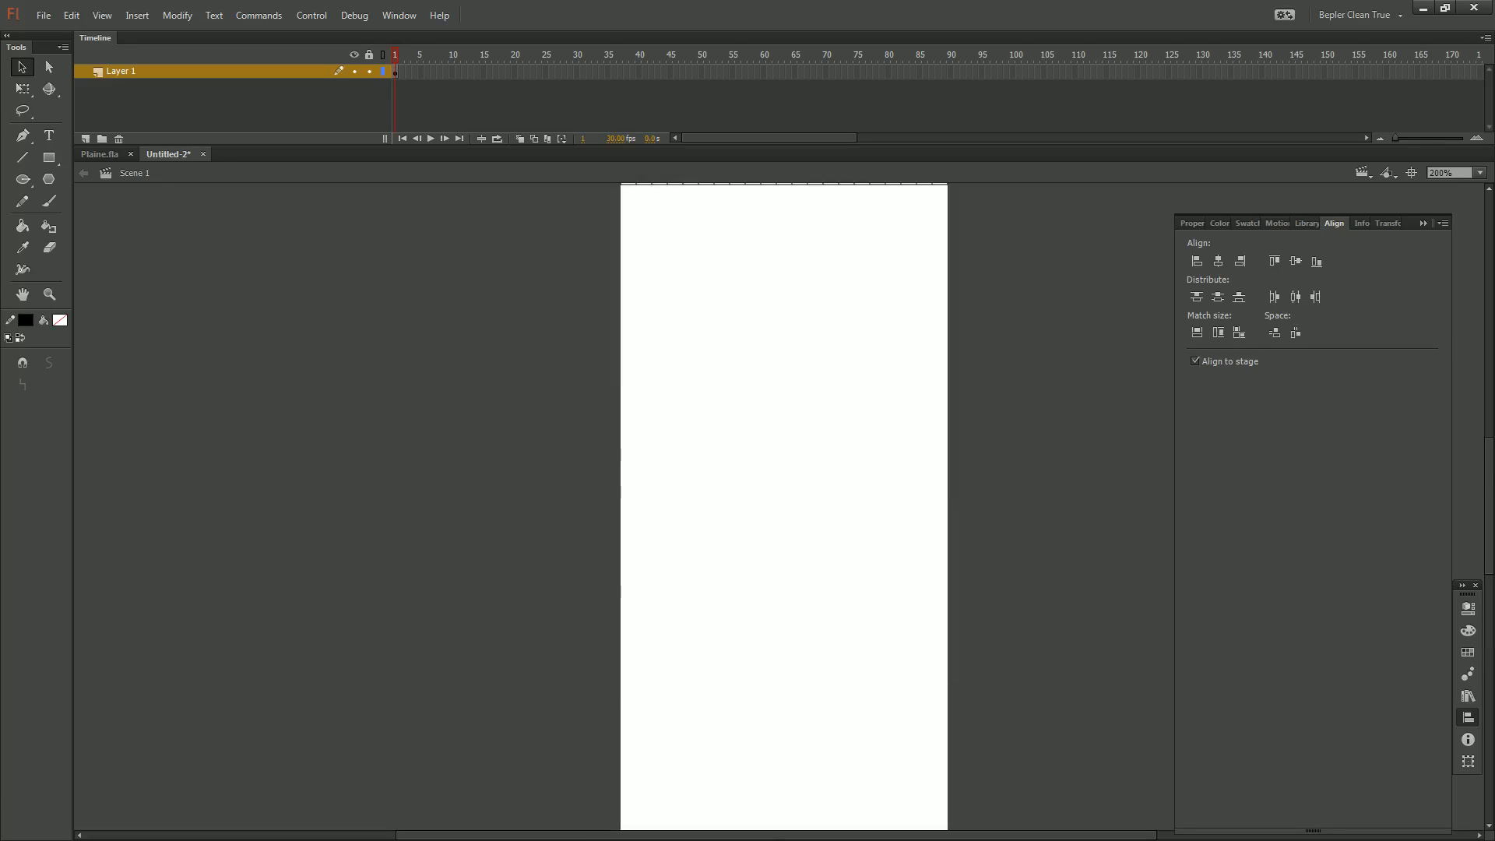
key("ctrl+equal")
scroll(717, 506, "up", 3)
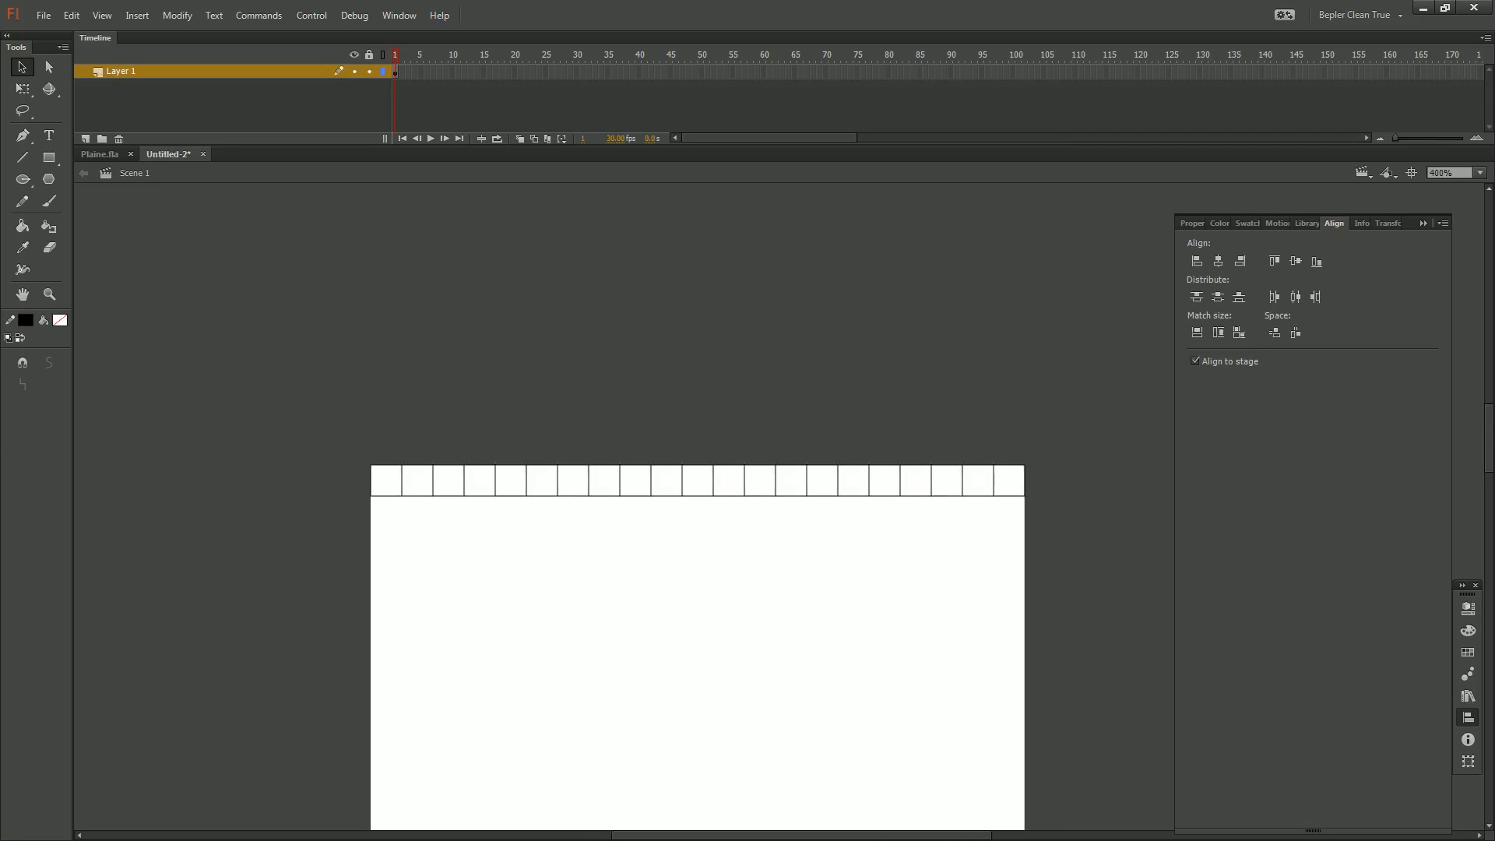
key("ctrl+equal")
key("ctrl+equal")
scroll(623, 545, "up", 2)
key("ctrl+equal")
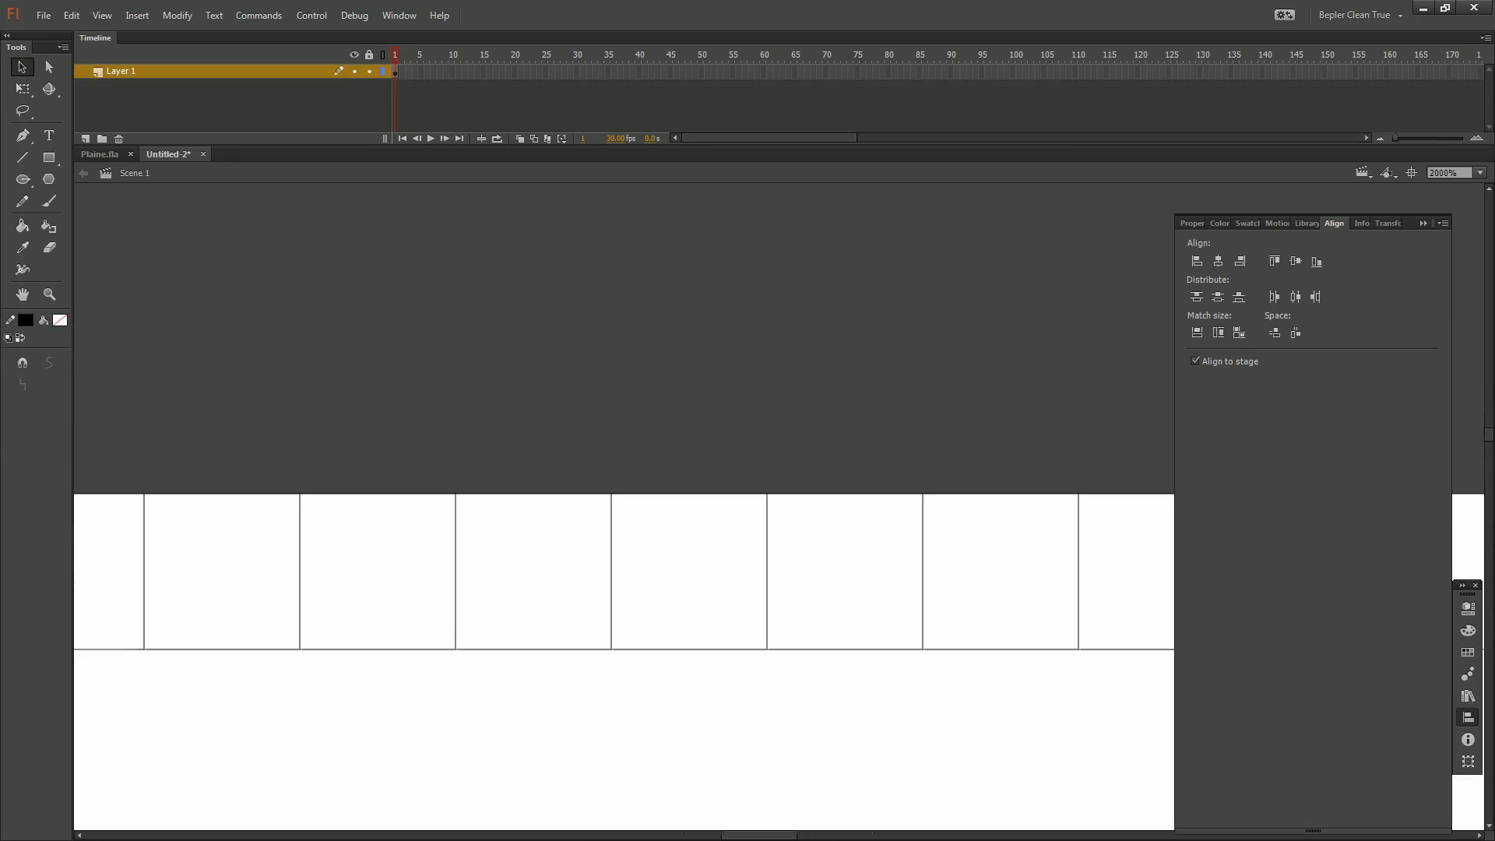
scroll(623, 546, "down", 2)
key("ctrl+a")
left_click(1192, 222)
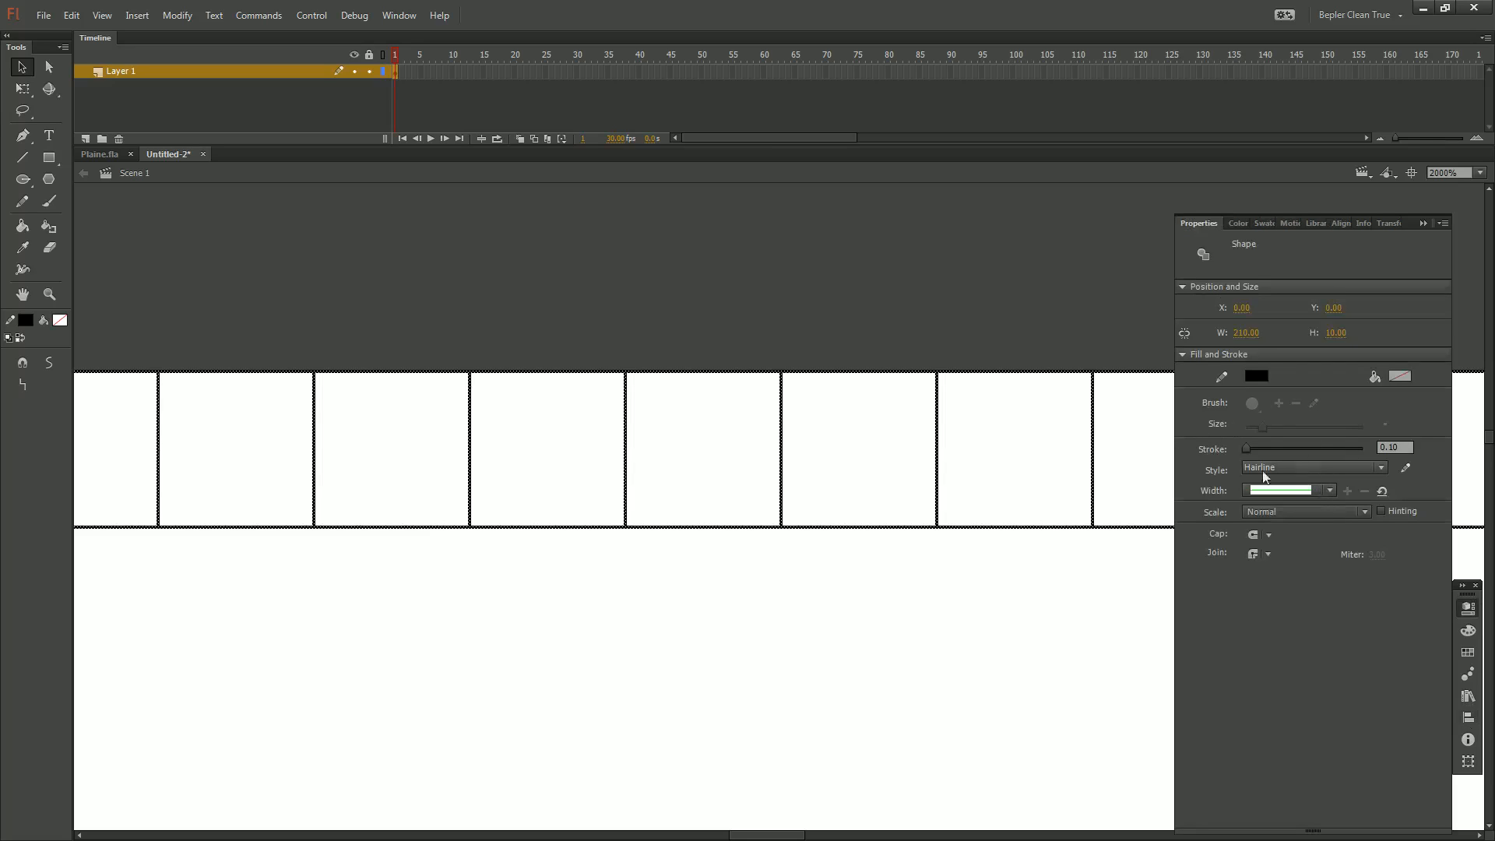
left_click(723, 637)
At 100% view, duplicate the full row of squares 10 px lower to form a second row
key("ctrl+minus")
key("ctrl+minus")
key("ctrl+minus")
key("ctrl+minus")
key("ctrl+minus")
key("ctrl+equal")
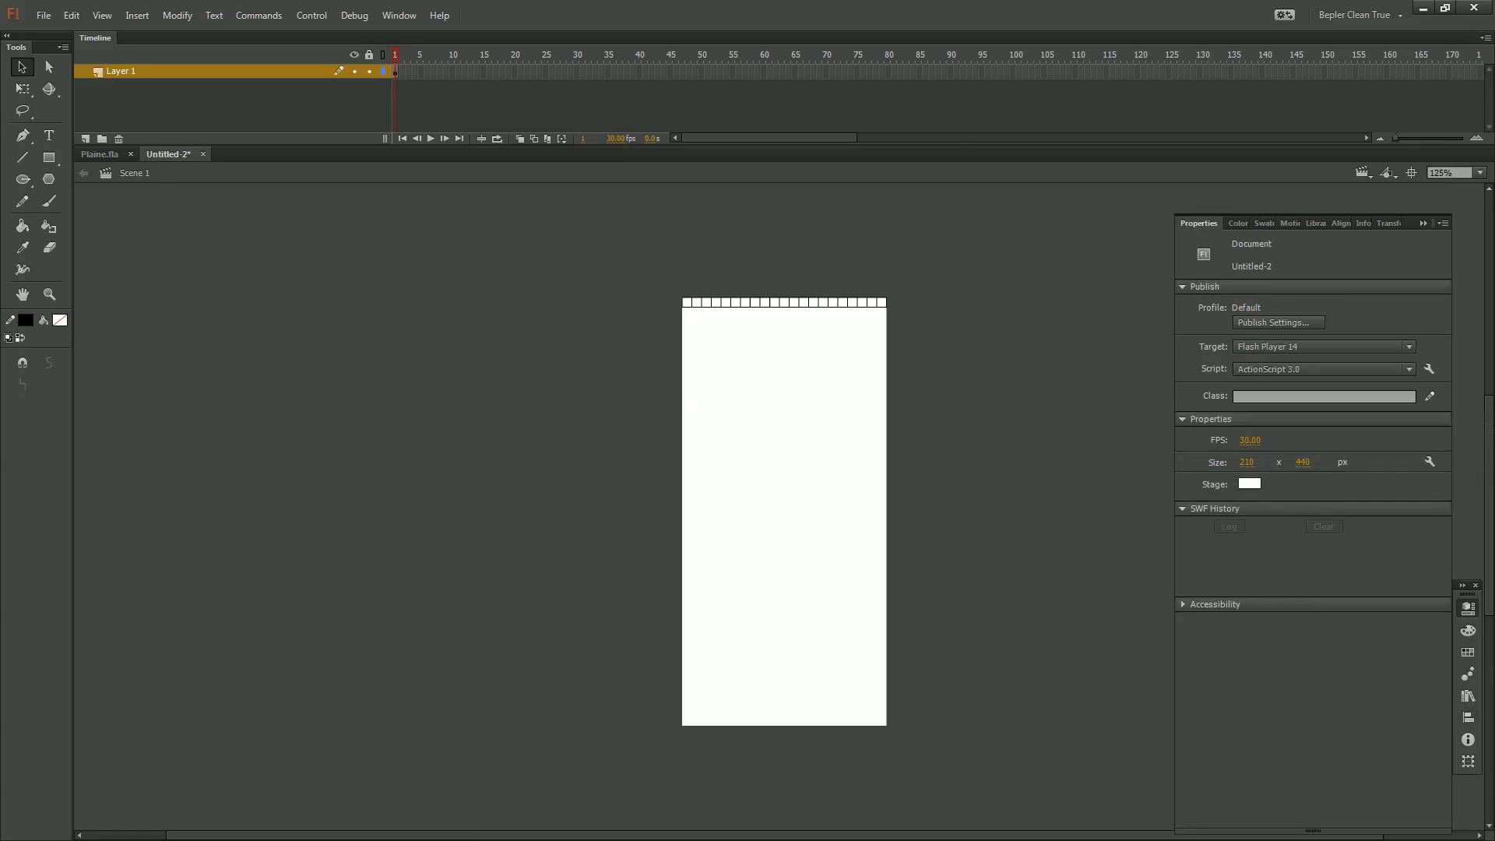
key("ctrl+equal")
left_click_drag(779, 311, 847, 607)
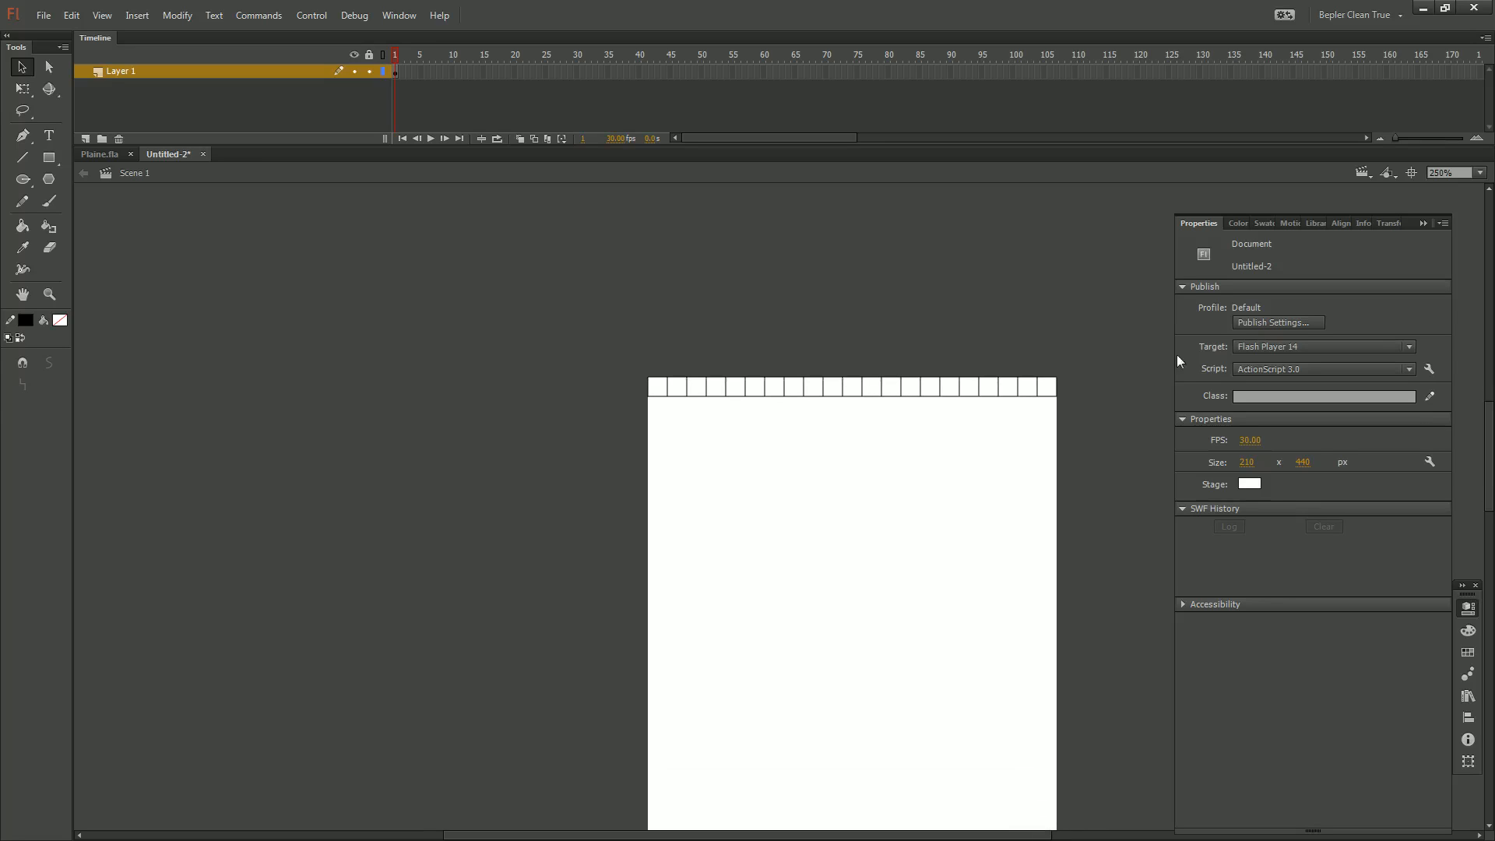
left_click(1449, 172)
type("1")
type("0.0")
key("Return")
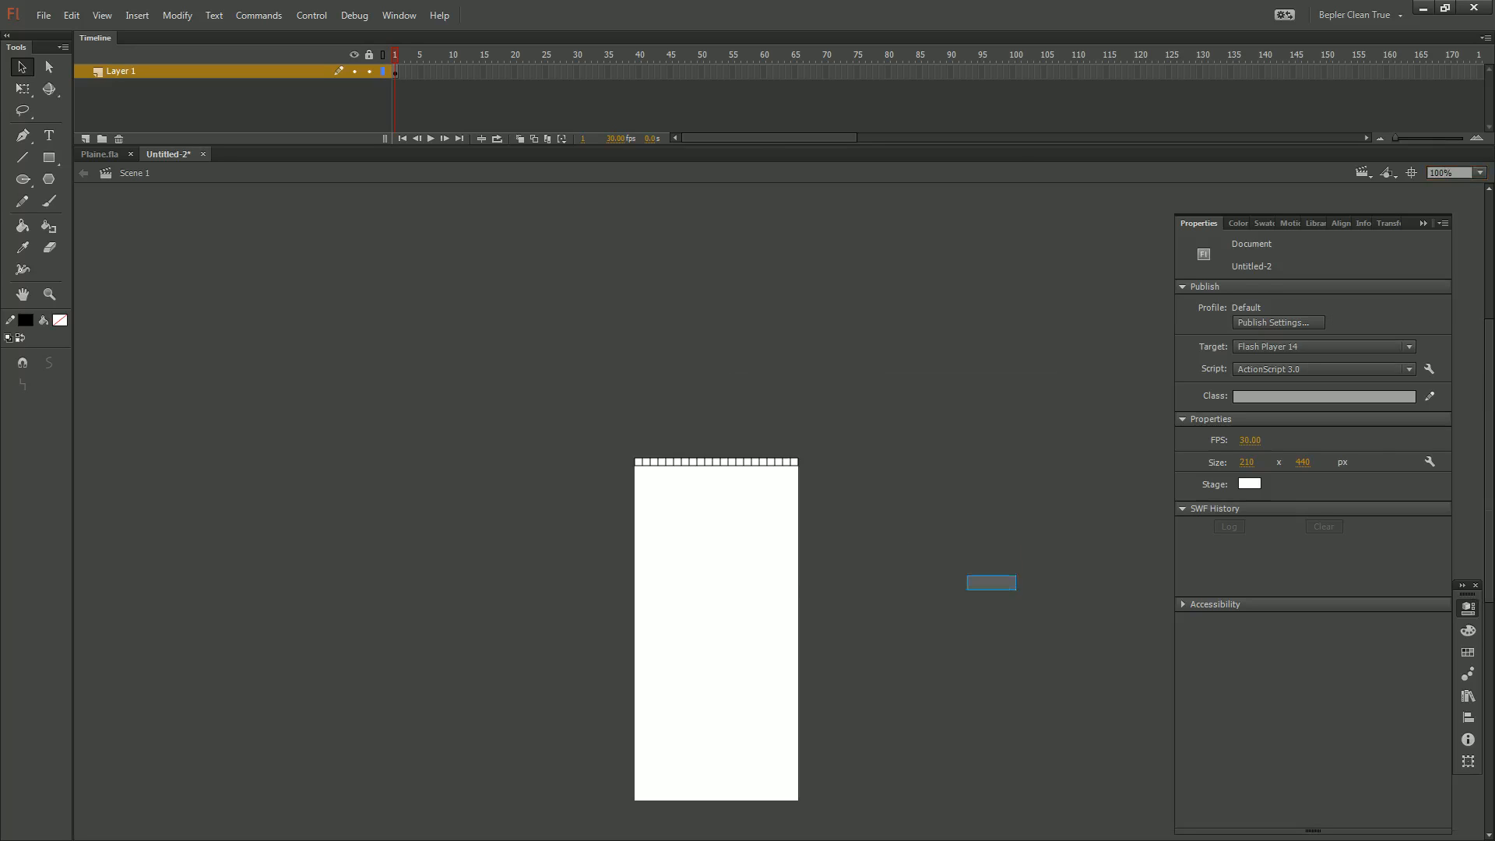
key("ctrl+a")
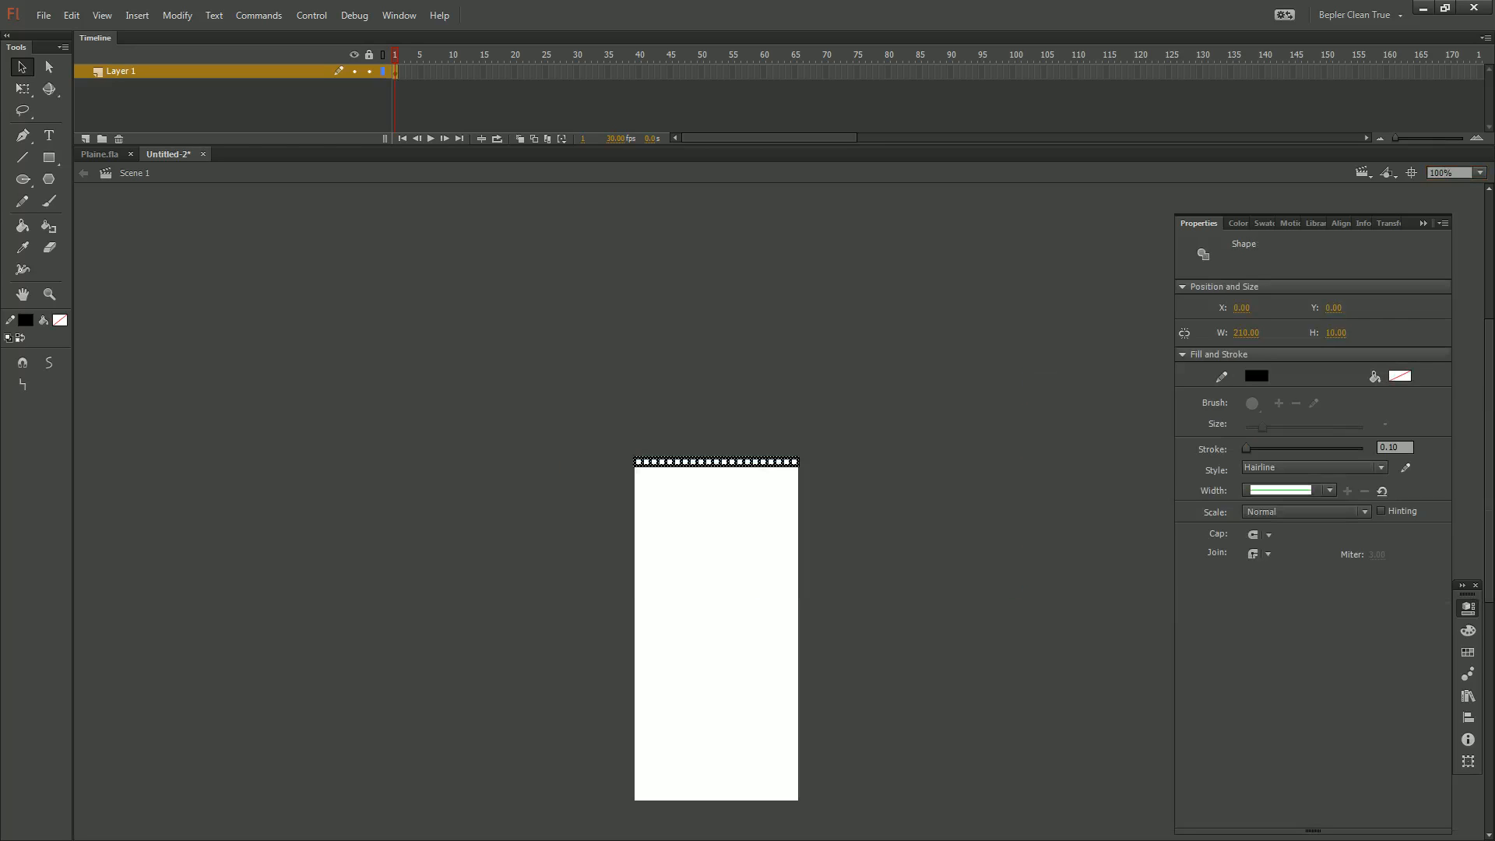
key("shift+Down")
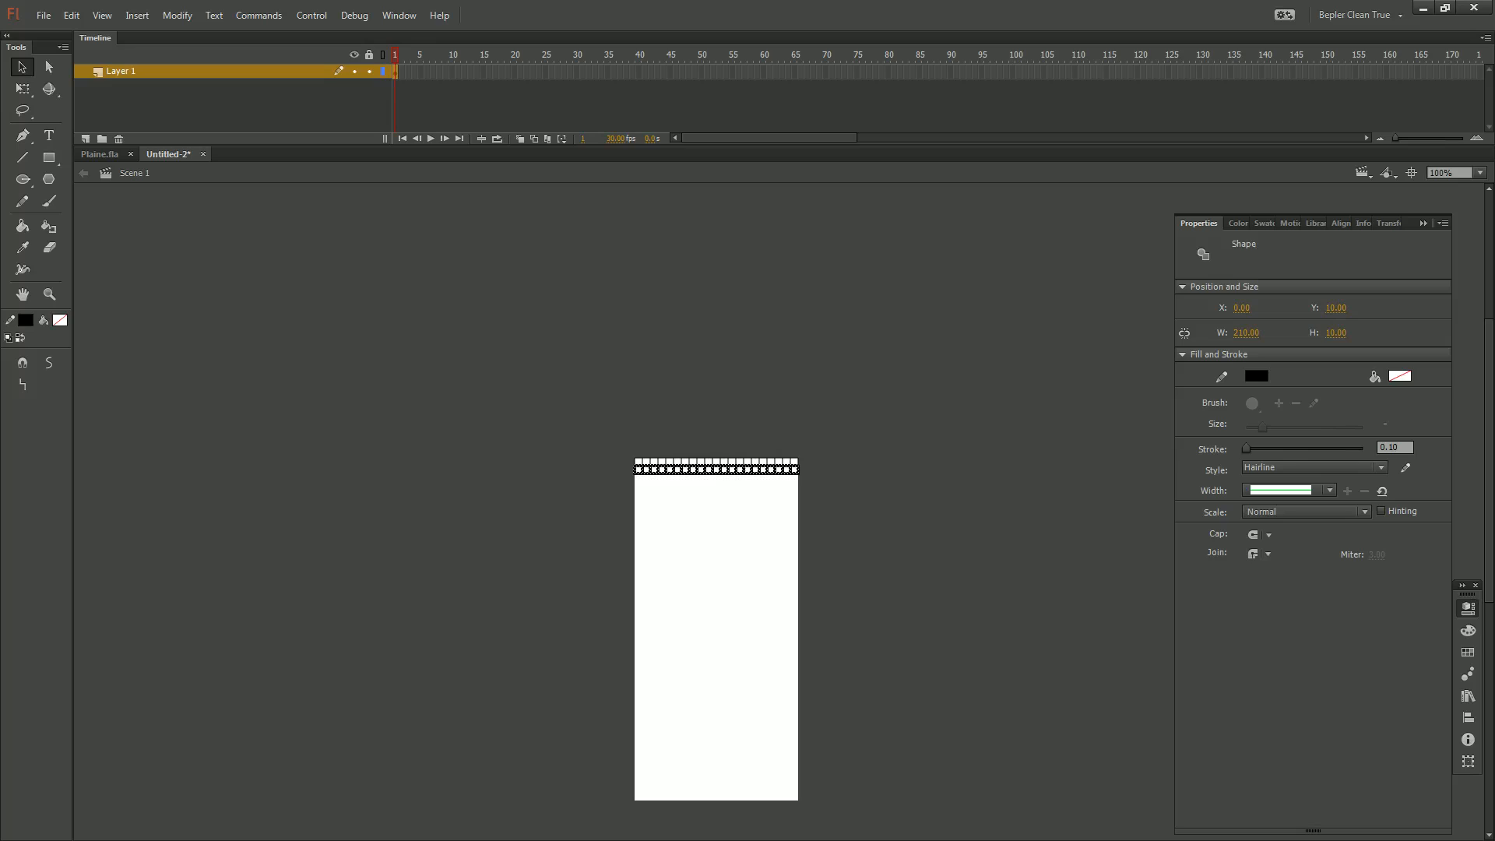
Duplicate the two rows 20 px lower and the resulting four rows 40 px lower, making an eight-row grid
left_click_drag(906, 411, 627, 581)
key("shift+Down")
key("shift+Down")
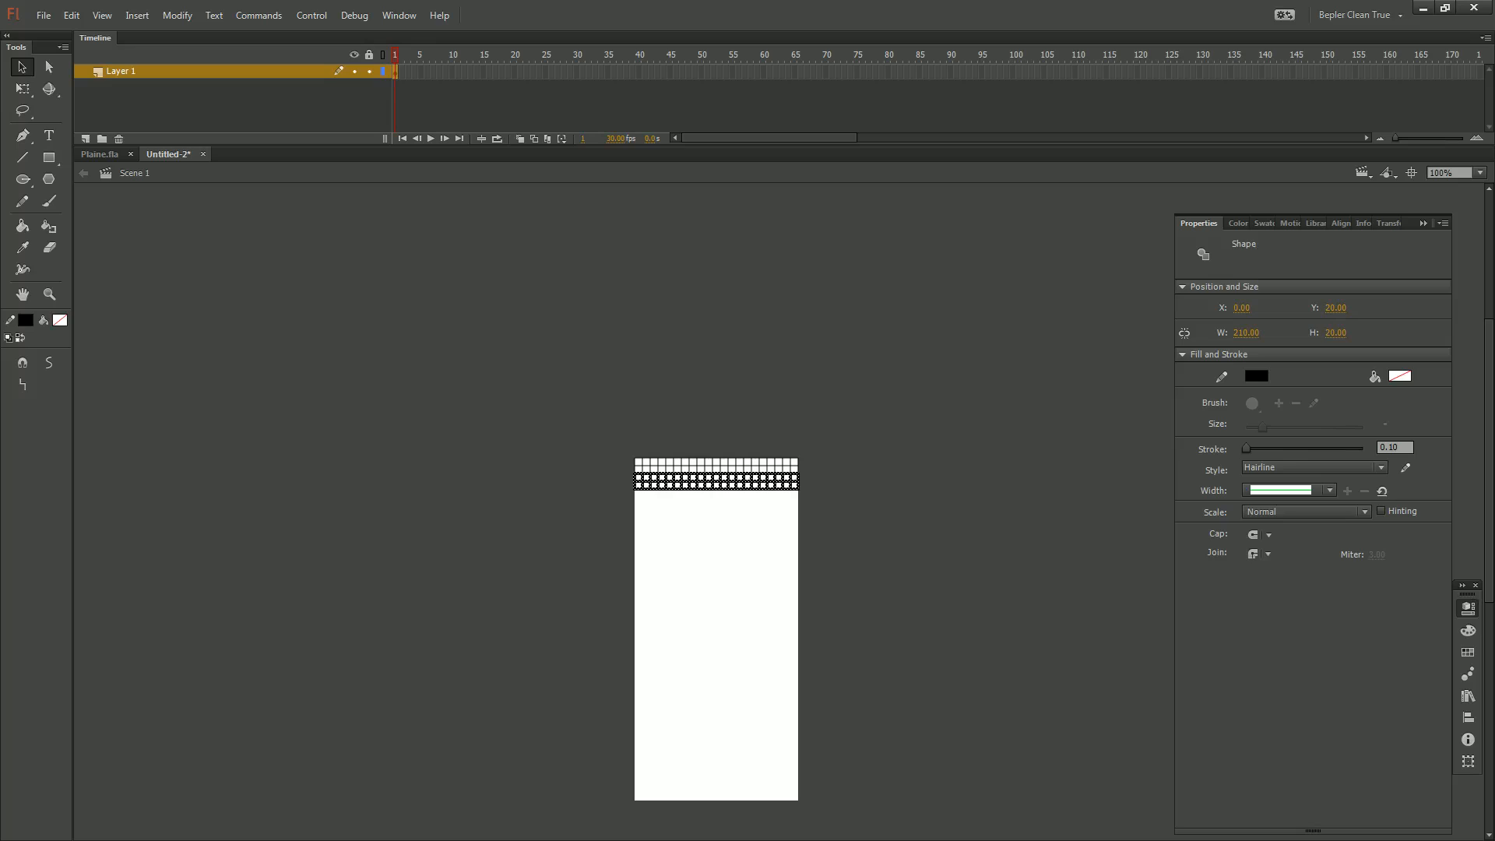
key("ctrl+a")
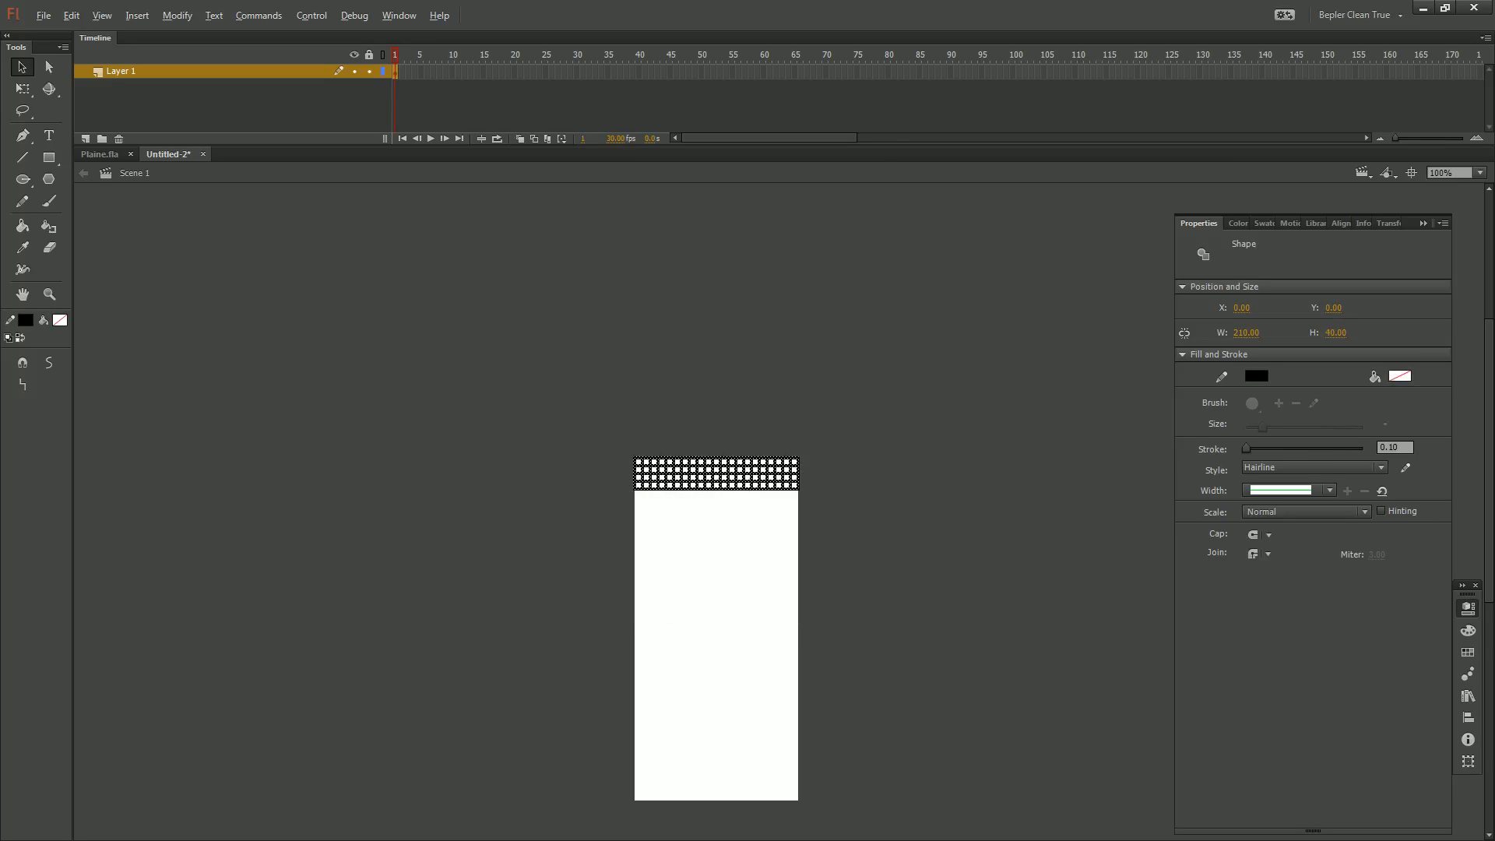
key("shift+Down")
key("shift+Down")
key("shift+Down")
key("shift+Down")
key("ctrl+shift+a")
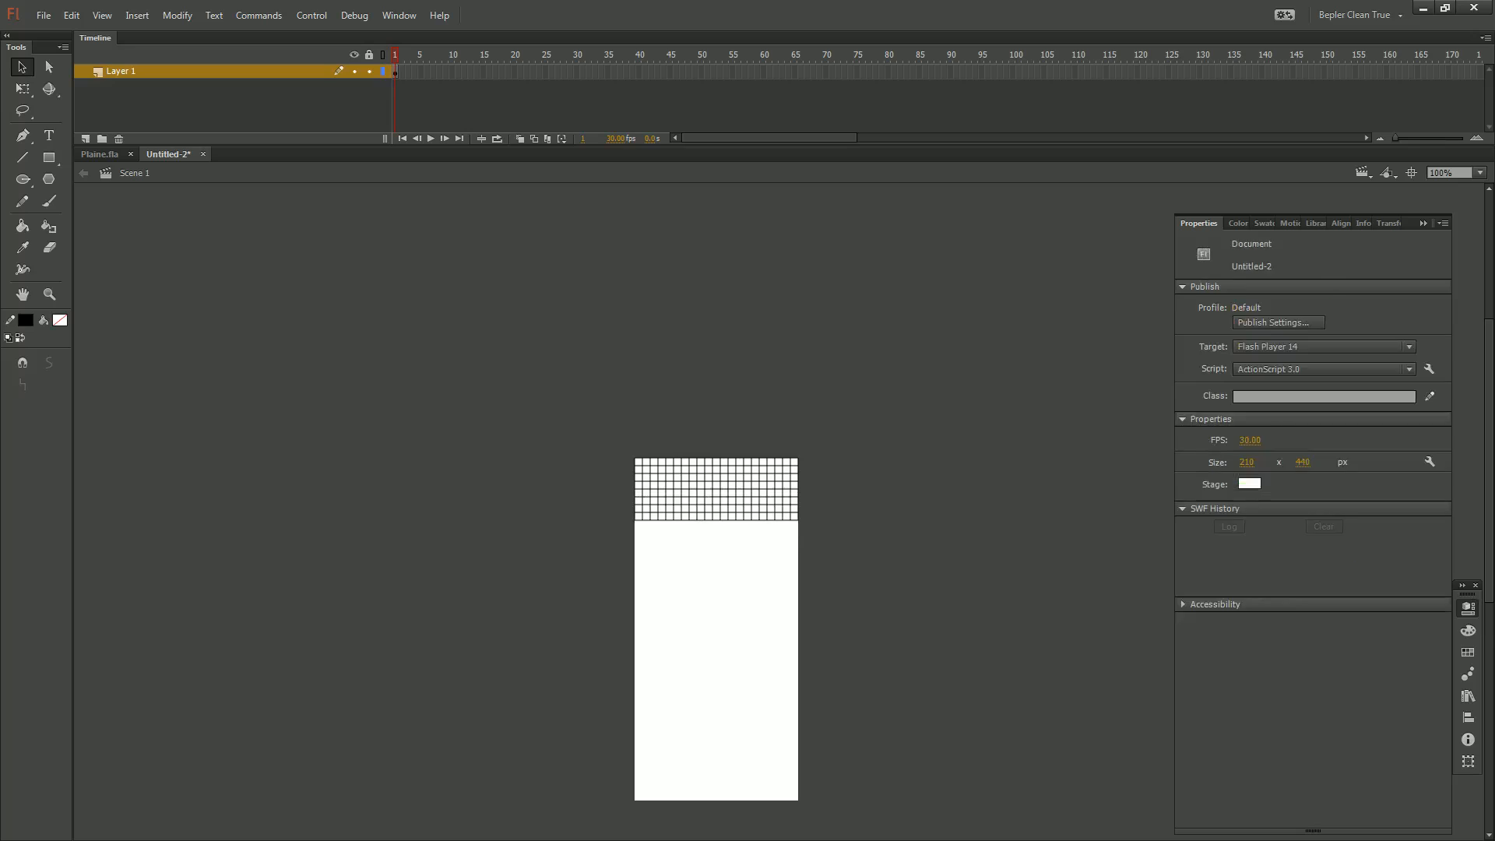
Duplicate the eight-row grid and place the copy directly beneath the original at Y 80
key("ctrl+a")
key("shift+Down")
key("shift+Down")
key("shift+Down")
key("shift+Down")
key("shift+Down")
key("shift+Down")
key("shift+Down")
key("shift+Down")
key("shift+Down")
key("shift+Down")
key("shift+Down")
key("shift+Down")
key("shift+Down")
key("shift+Down")
key("shift+Down")
key("shift+Down")
key("shift+Down")
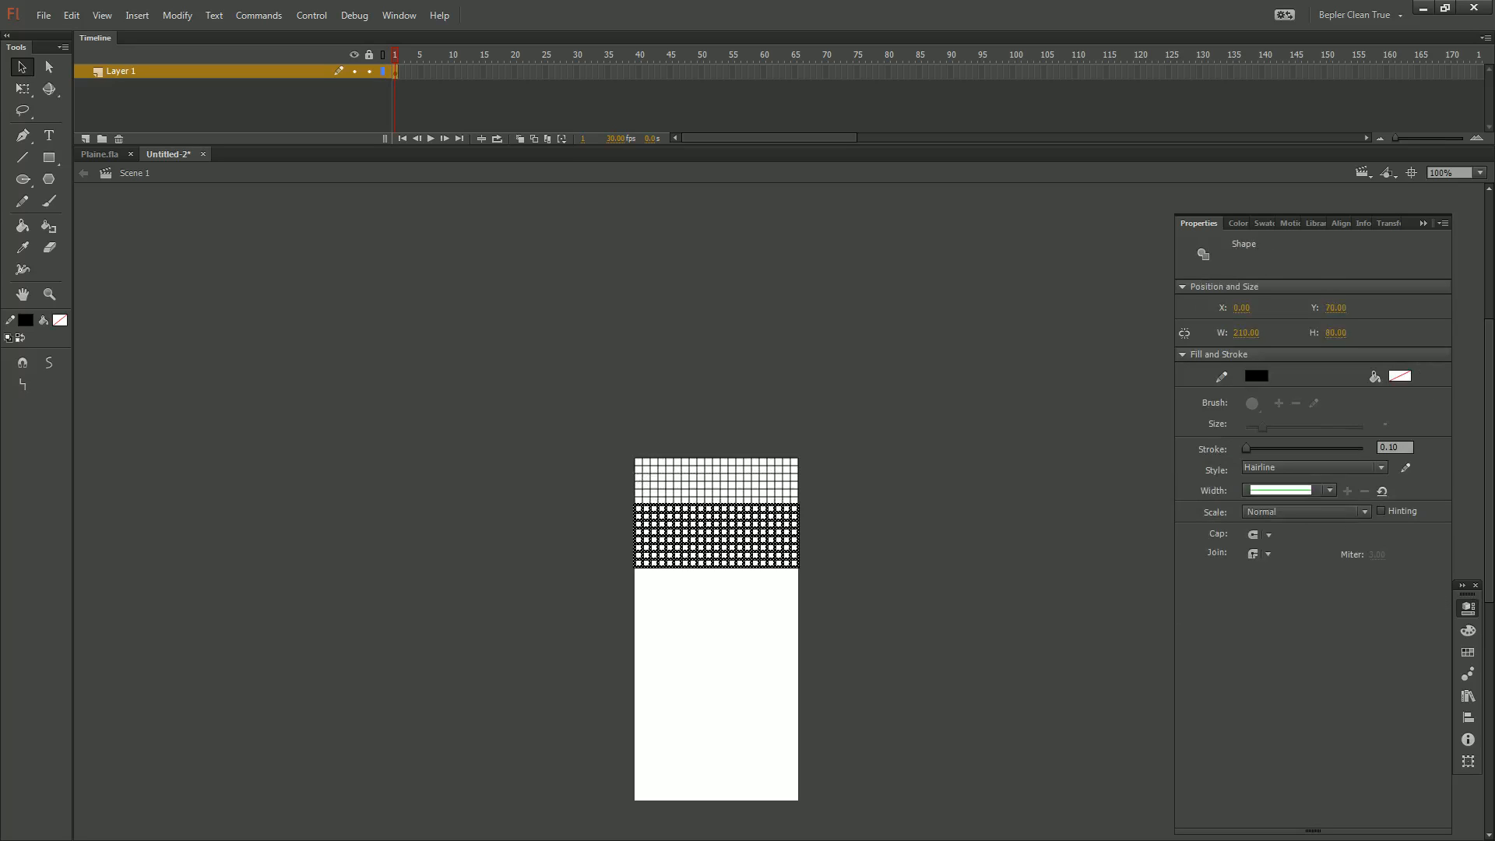
key("shift+Up")
key("shift+Up")
key("shift+Up")
key("shift+Up")
key("shift+Up")
key("shift+Up")
key("shift+Up")
key("shift+Up")
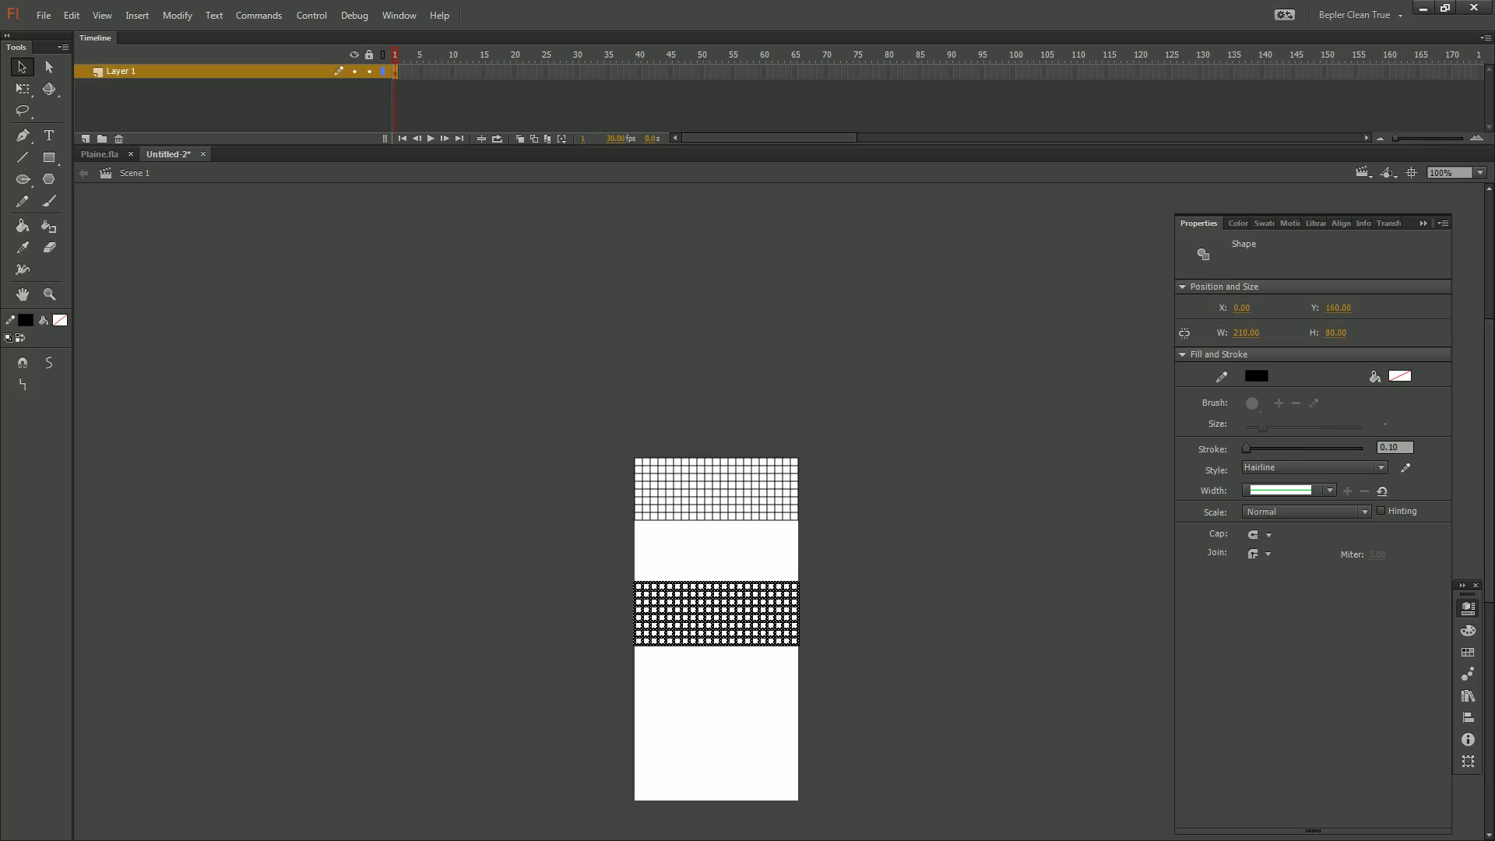
key("shift+Up")
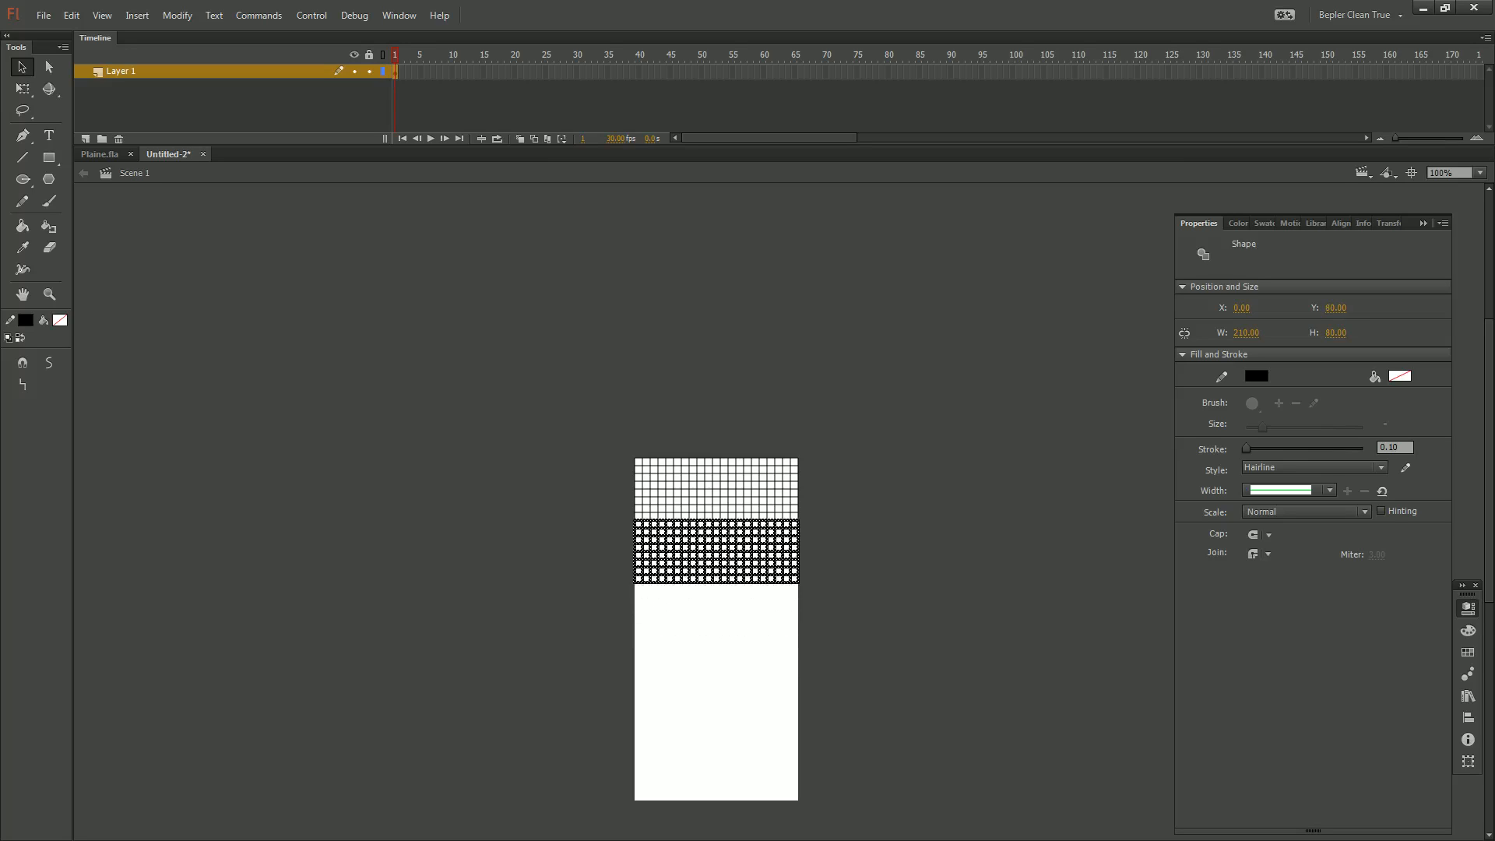
Duplicate the entire sixteen-row grid and place the copy beneath the original at Y 161
key("Escape")
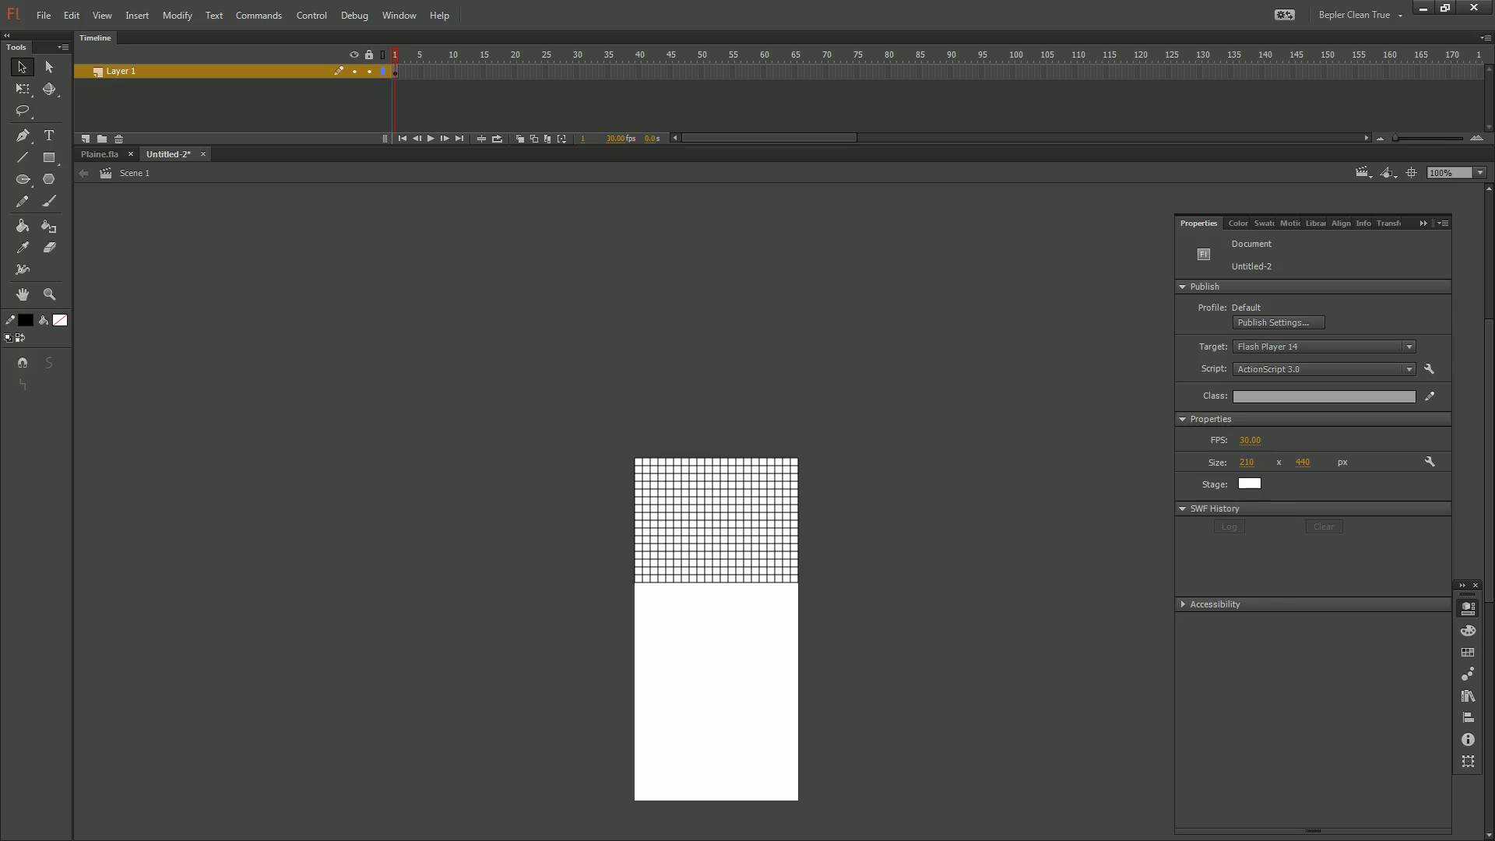
key("ctrl+a")
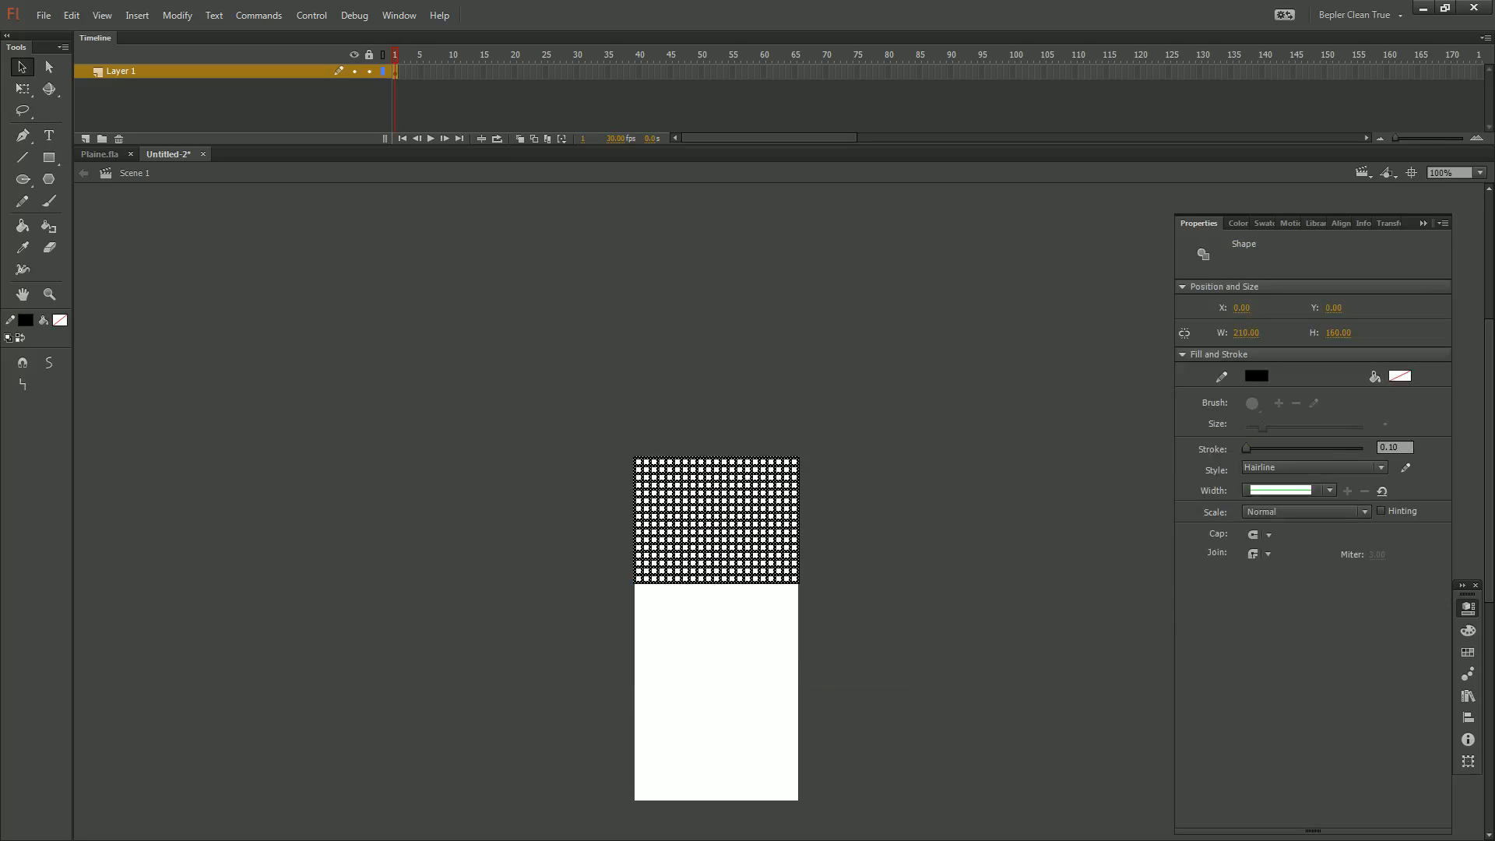
left_click_drag(716, 521, 716, 645)
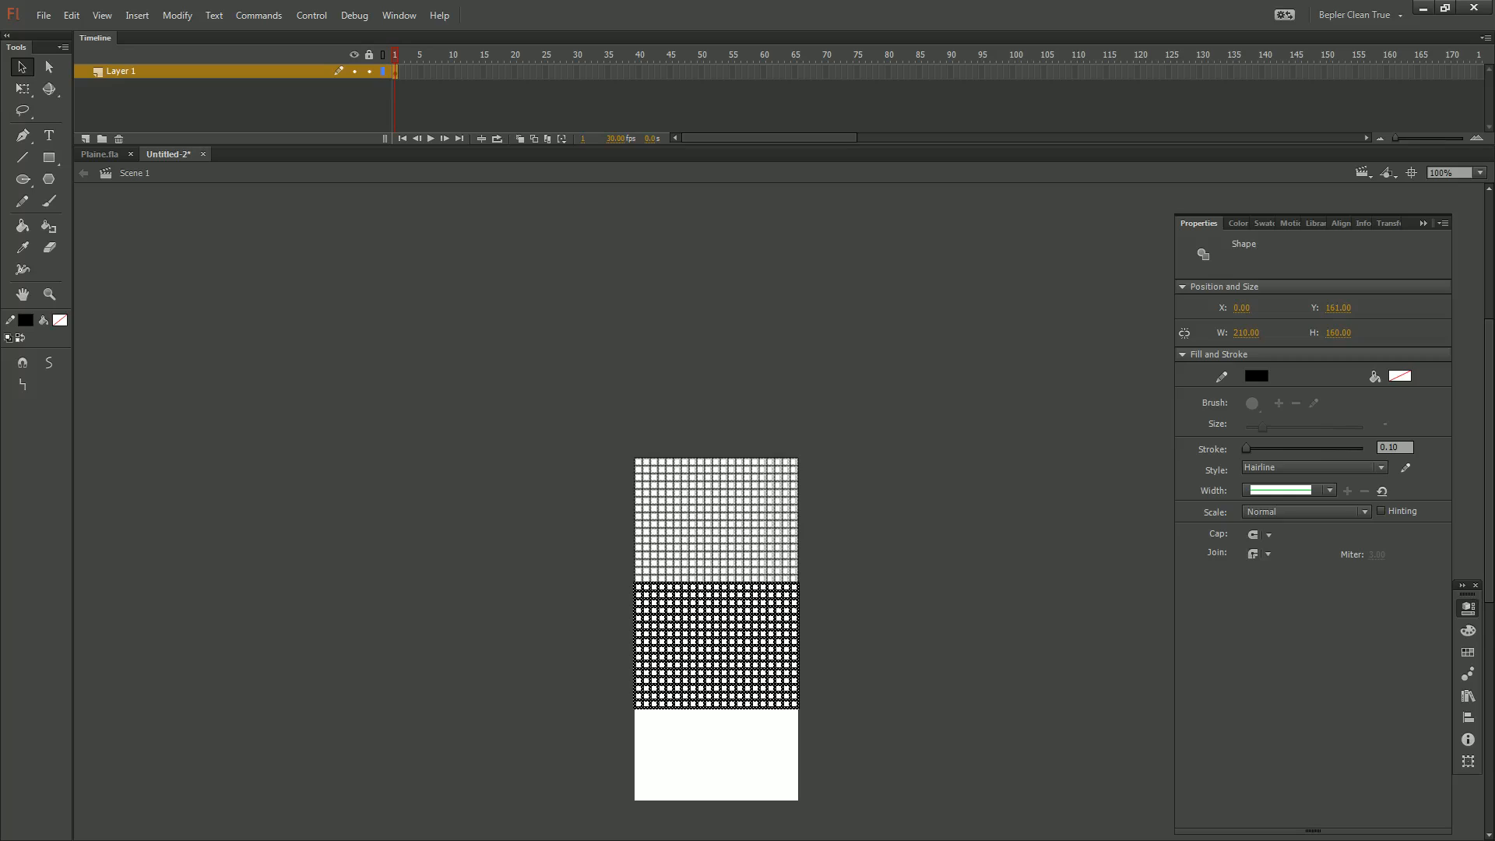
Nudge the lower grid copy up 1 px so its top edge meets the original grid
key("Escape")
key("z")
left_click_drag(720, 574, 735, 589)
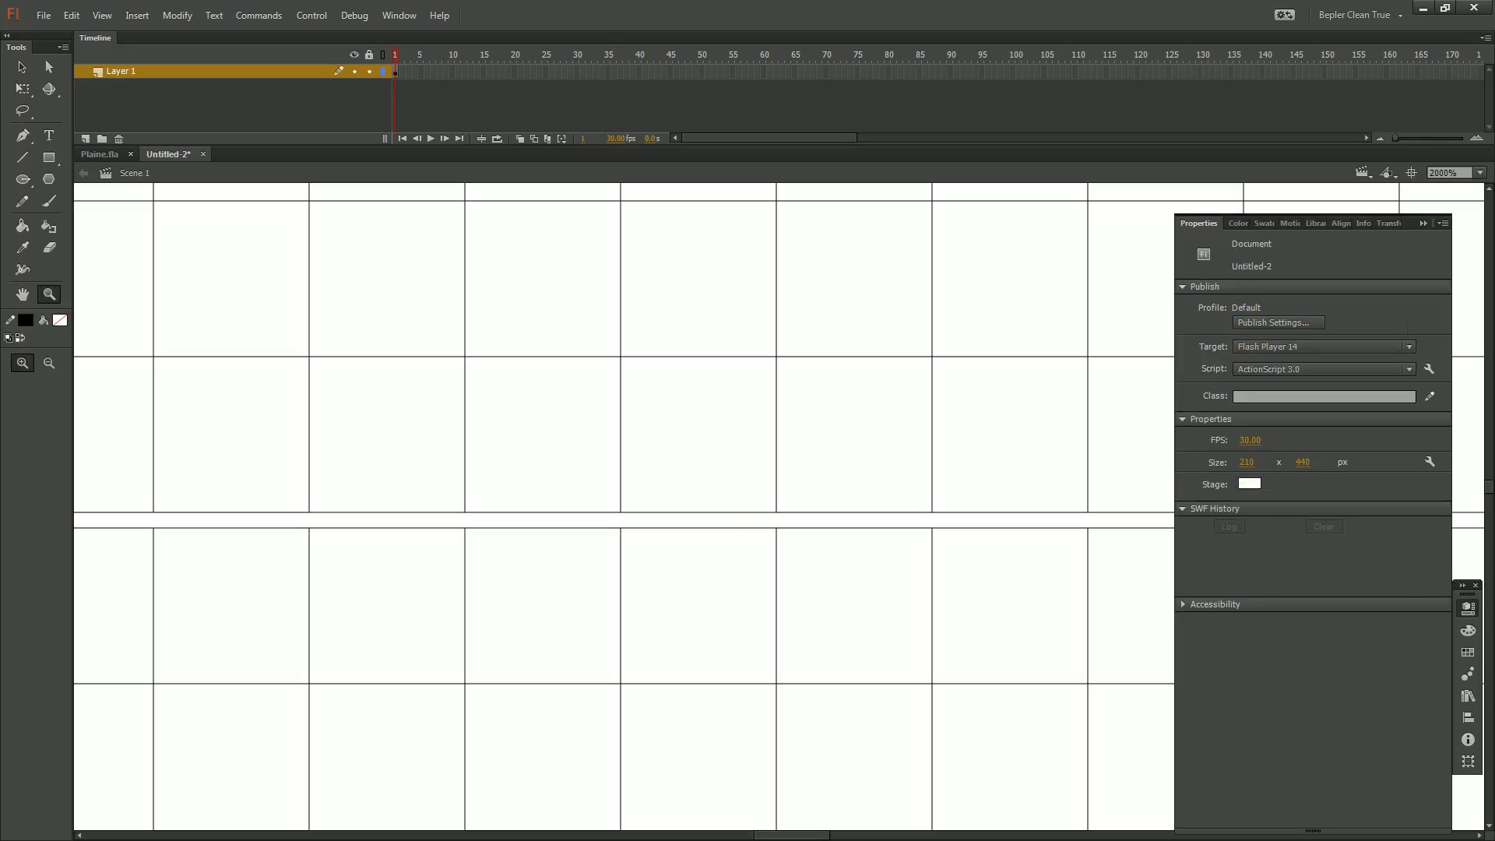
left_click_drag(735, 464, 753, 531)
key("v")
double_click(753, 542)
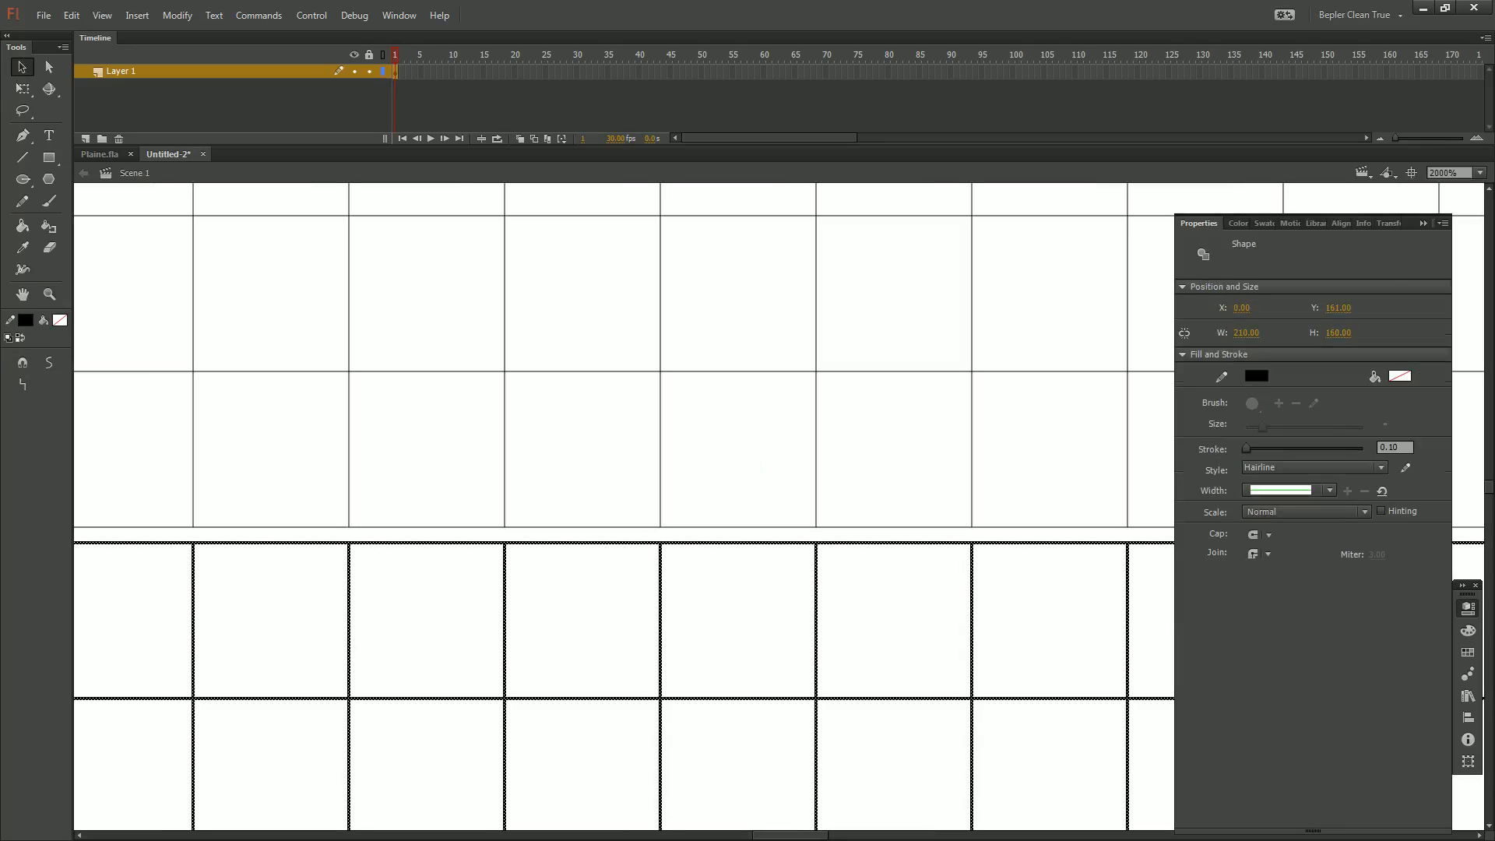
key("Up")
key("Escape")
key("ctrl+a")
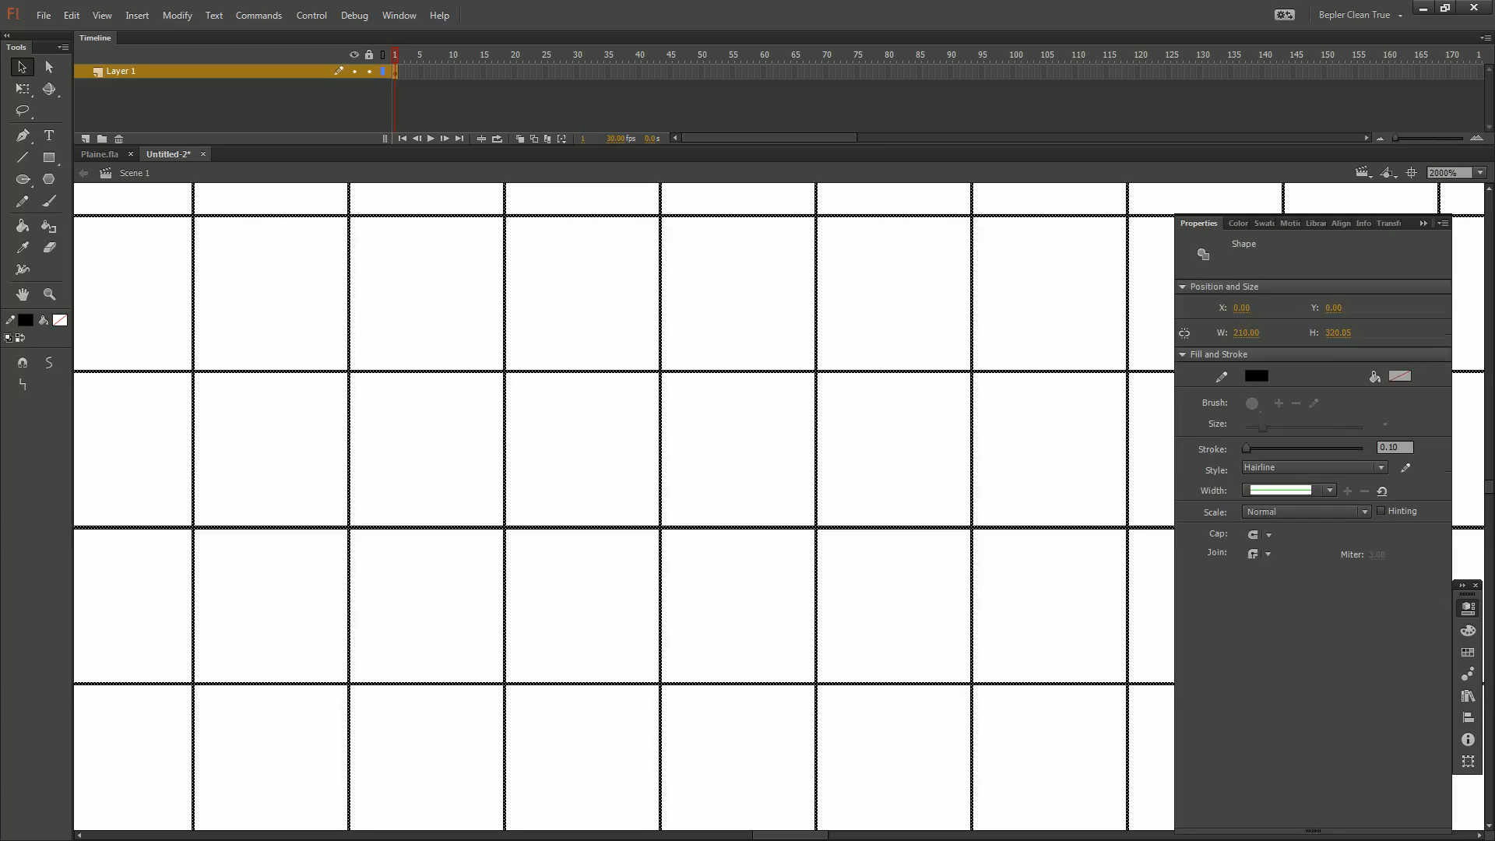
key("ctrl+z")
key("ctrl+z")
key("Up")
key("Escape")
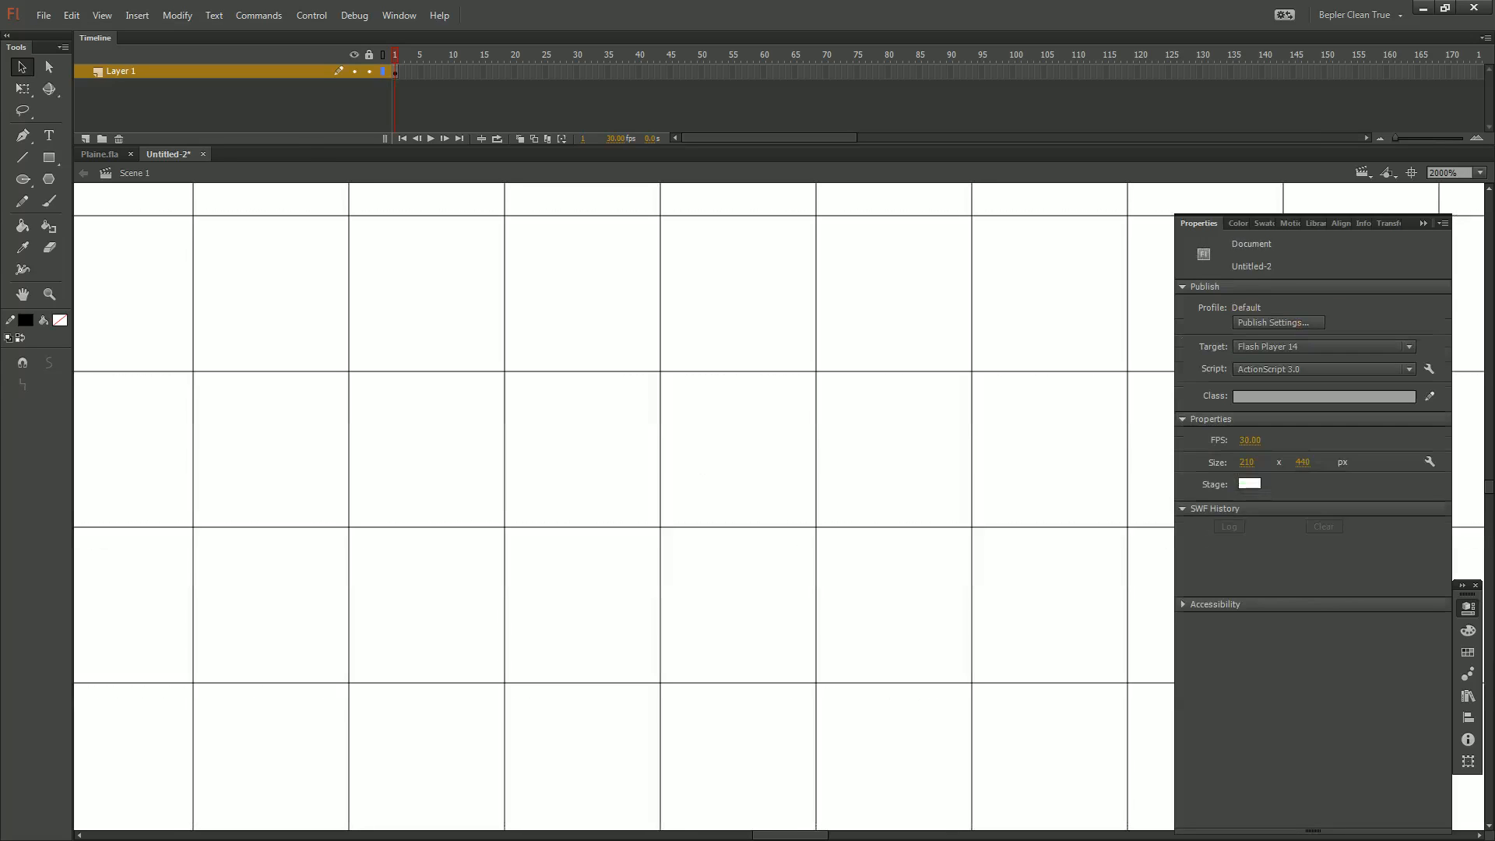
Examine the extended grid and its remaining stage area at several magnifications, including 800% and 400%
key("ctrl+minus")
key("ctrl+minus")
key("ctrl+minus")
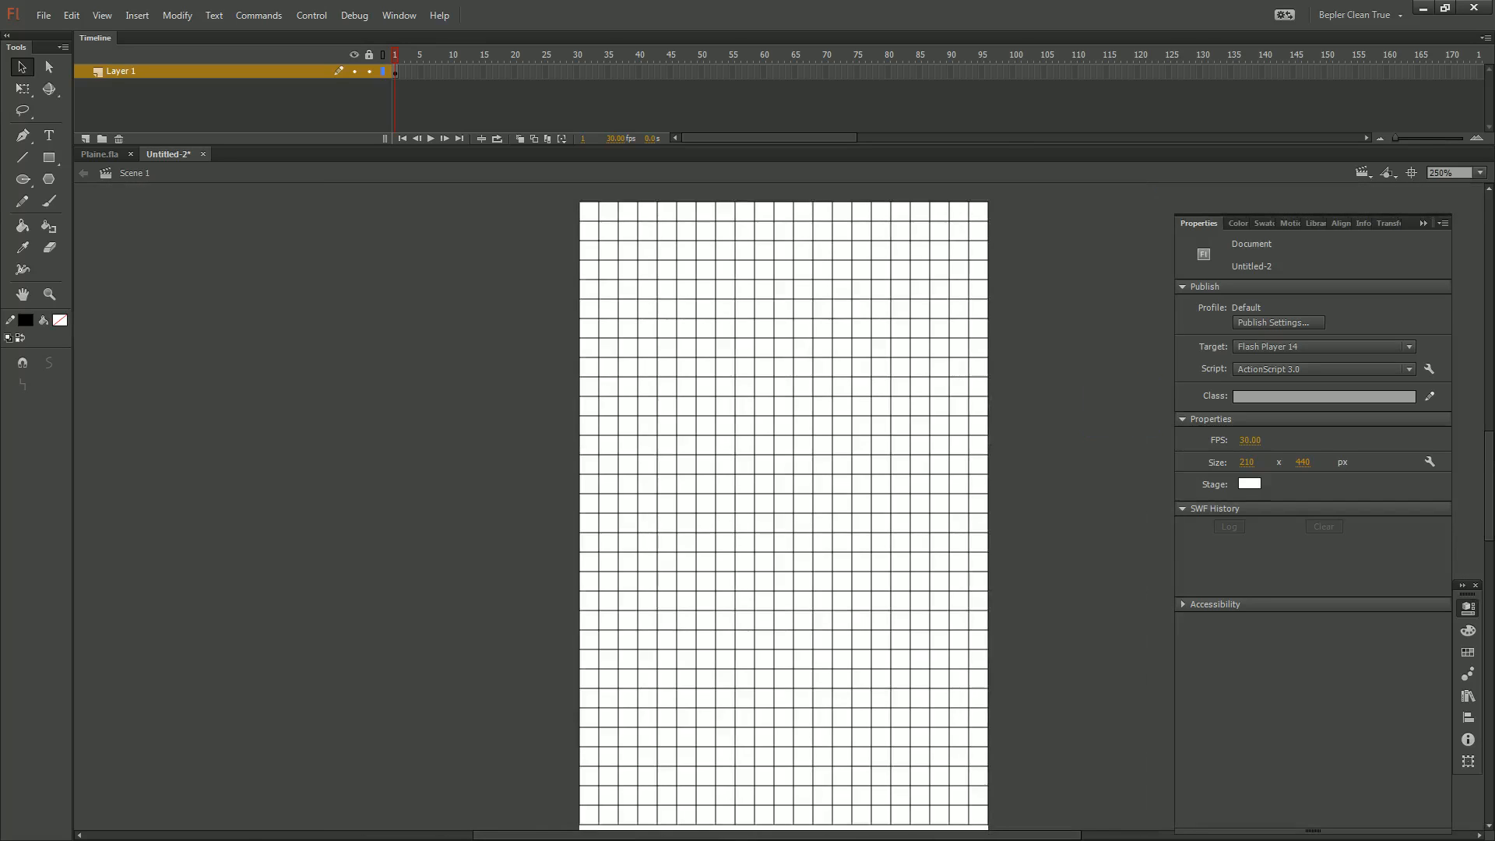
left_click_drag(784, 506, 514, 378)
key("ctrl+minus")
left_click_drag(784, 506, 721, 651)
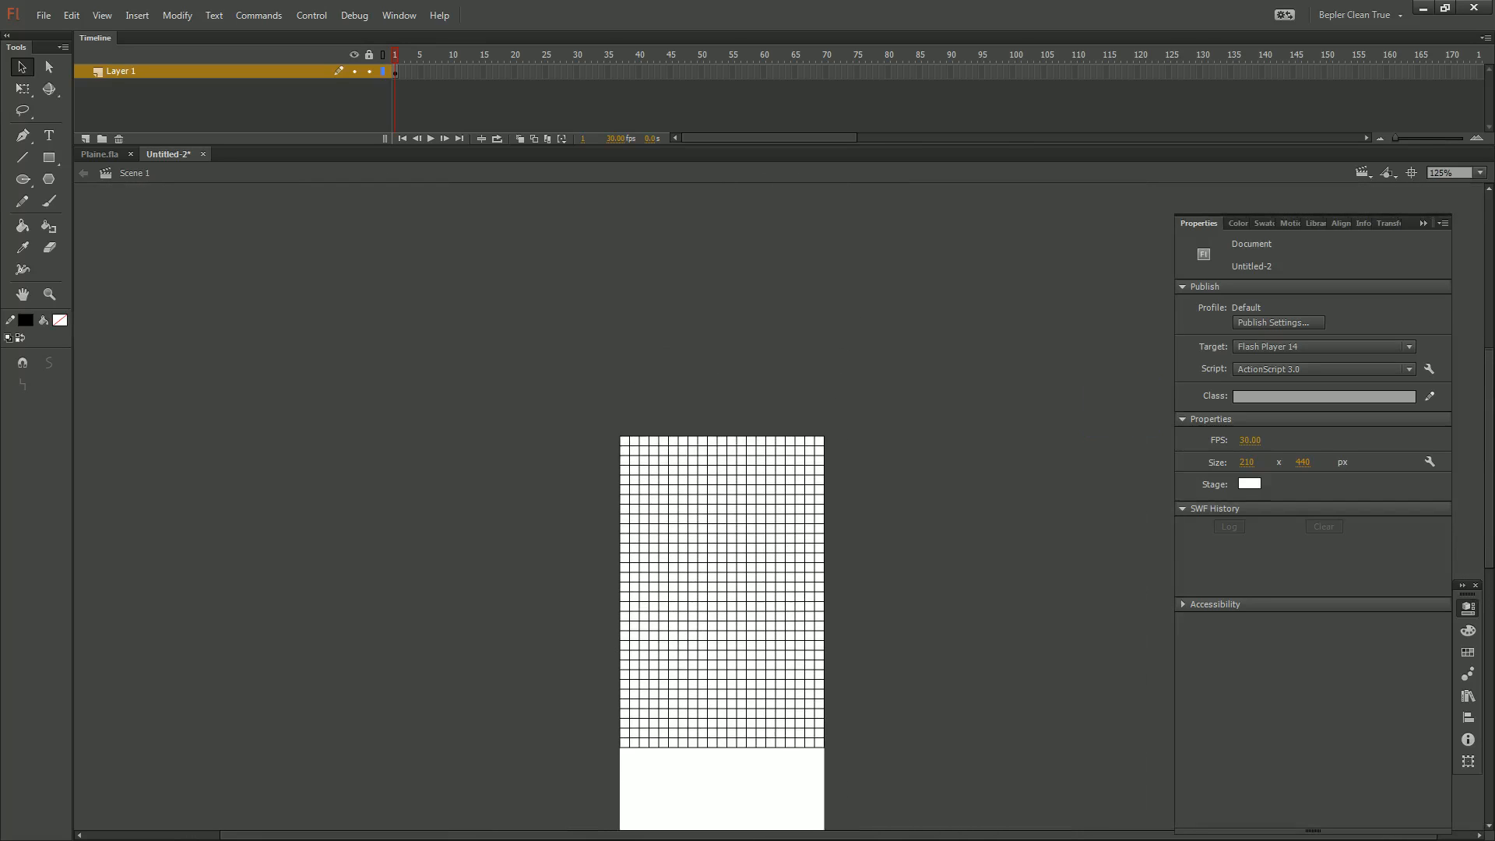
key("ctrl+equal")
key("ctrl+equal")
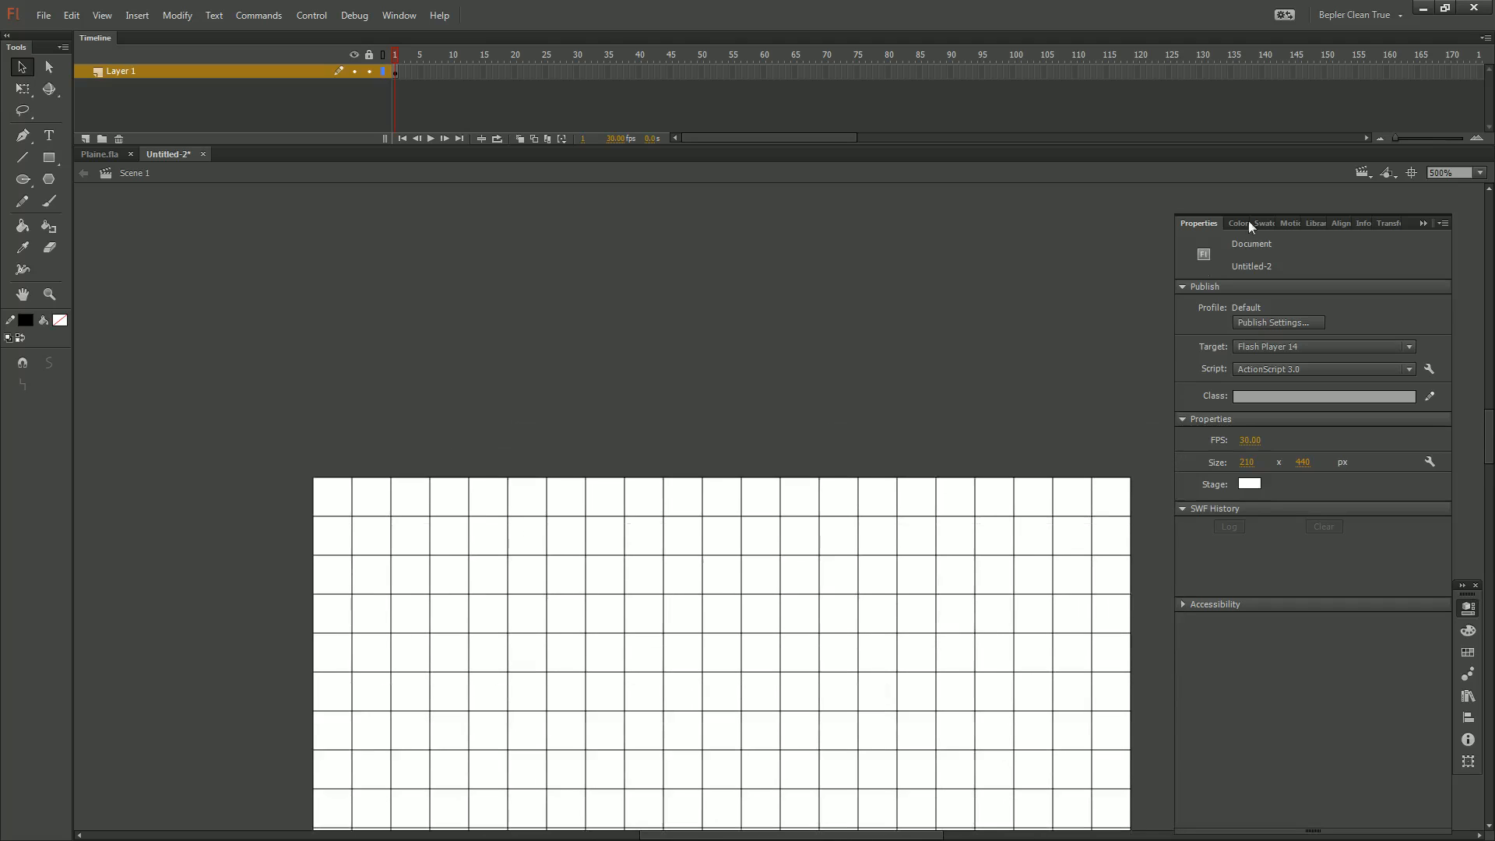
left_click(1450, 173)
type("800")
key("Return")
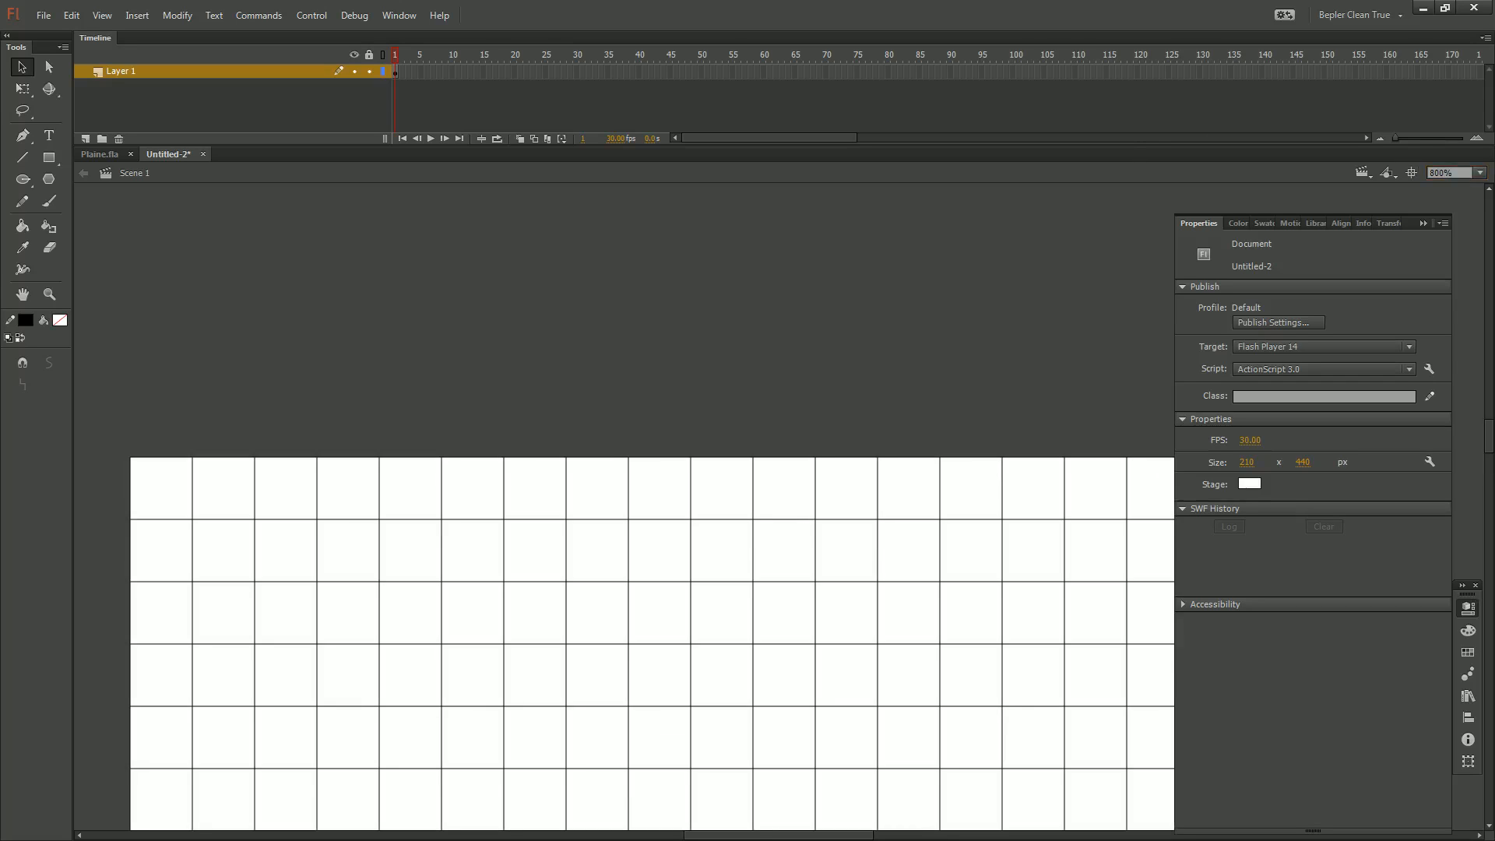
key("ctrl+minus")
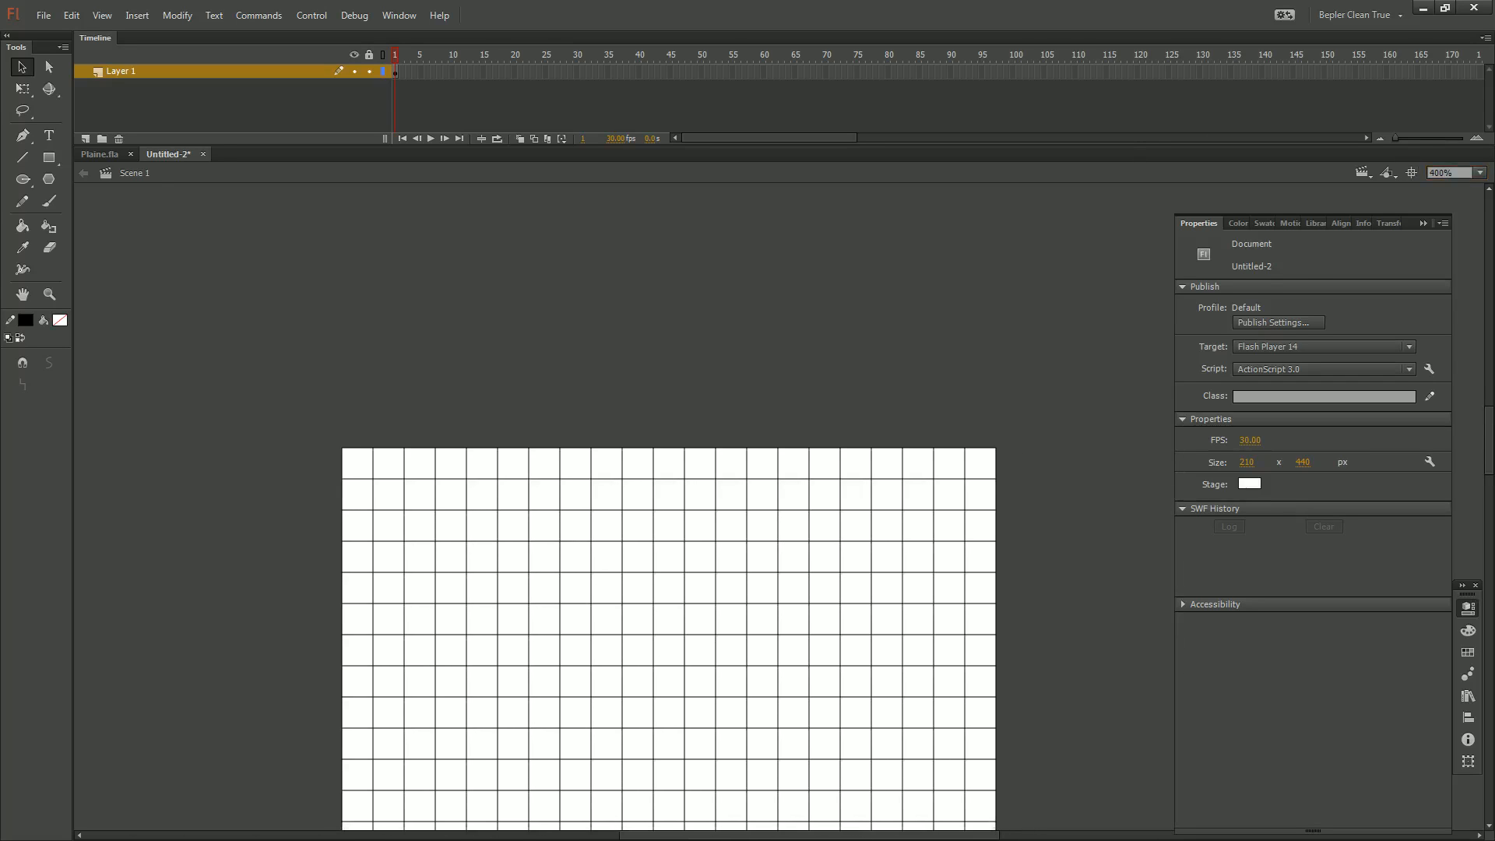
Duplicate the whole grid and shift the copy 10 px lower to Y 10, adding one more row
key("ctrl+a")
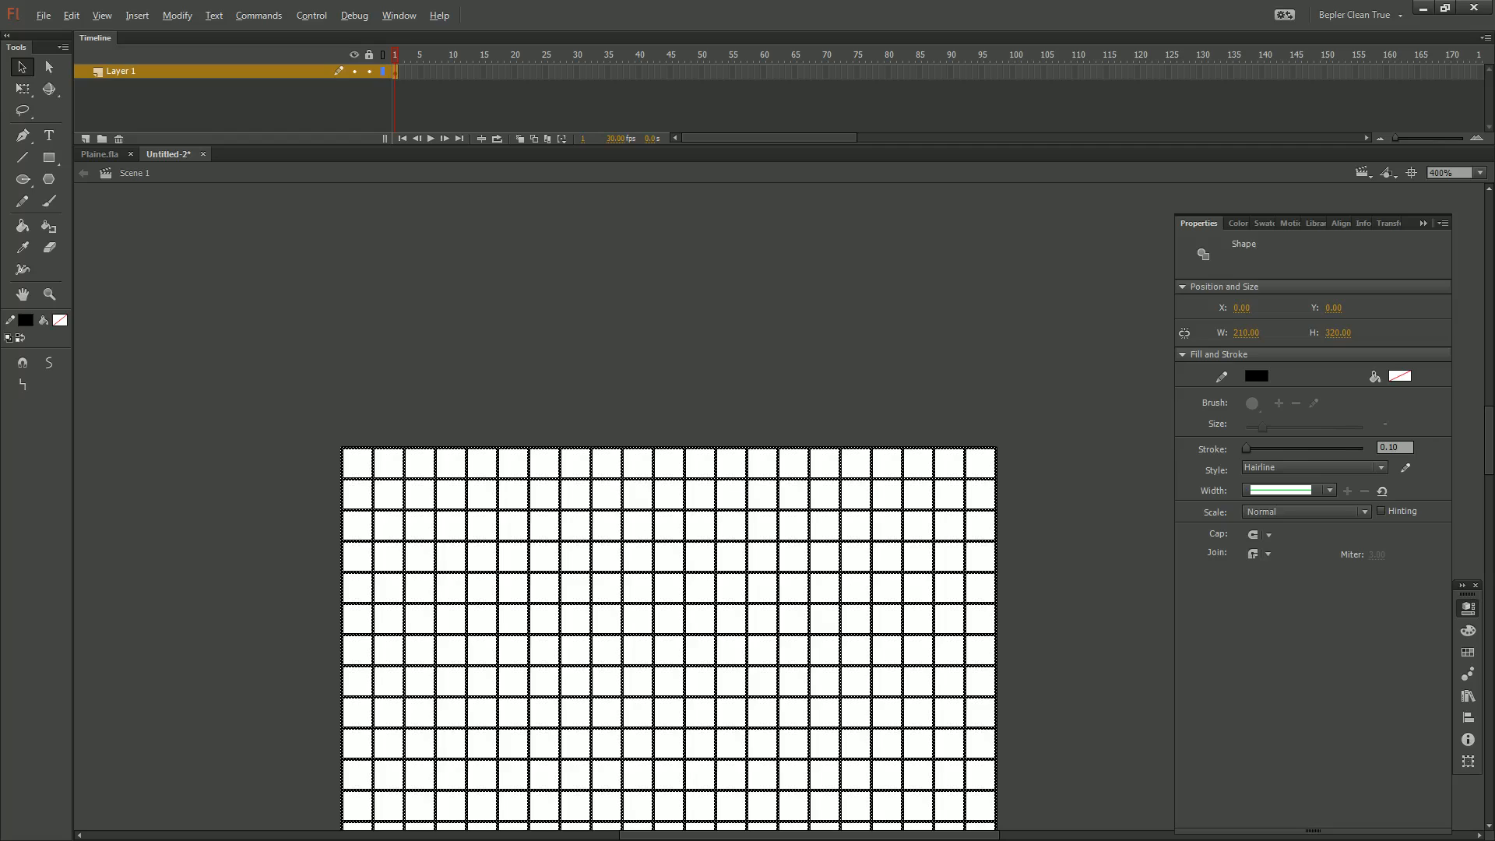
key("Down")
key("Down")
key("Down")
key("Down")
key("Down")
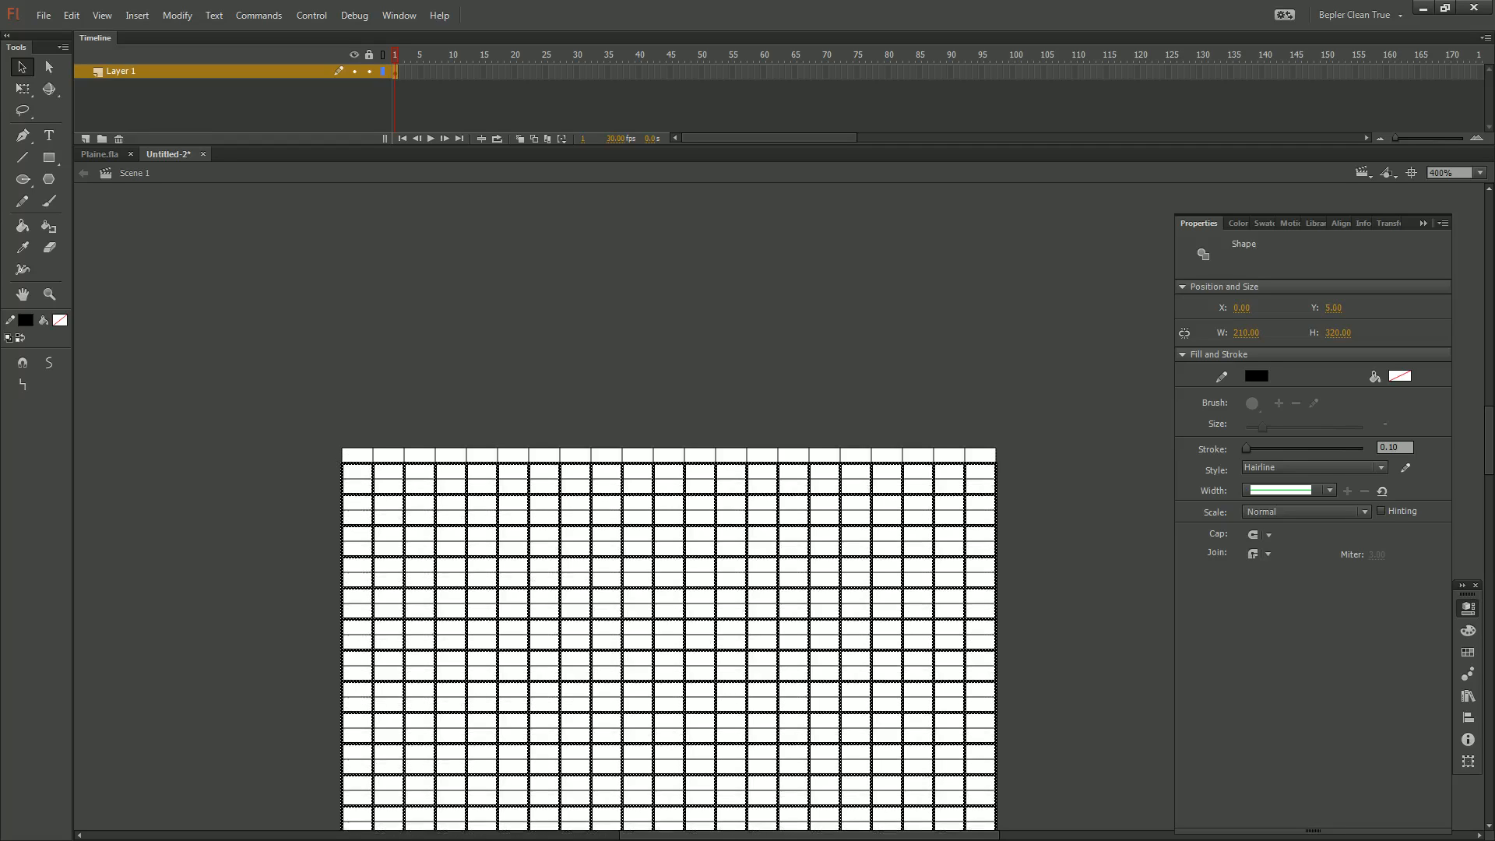
key("Down")
key("Down")
key("Down")
key("Down")
key("Down")
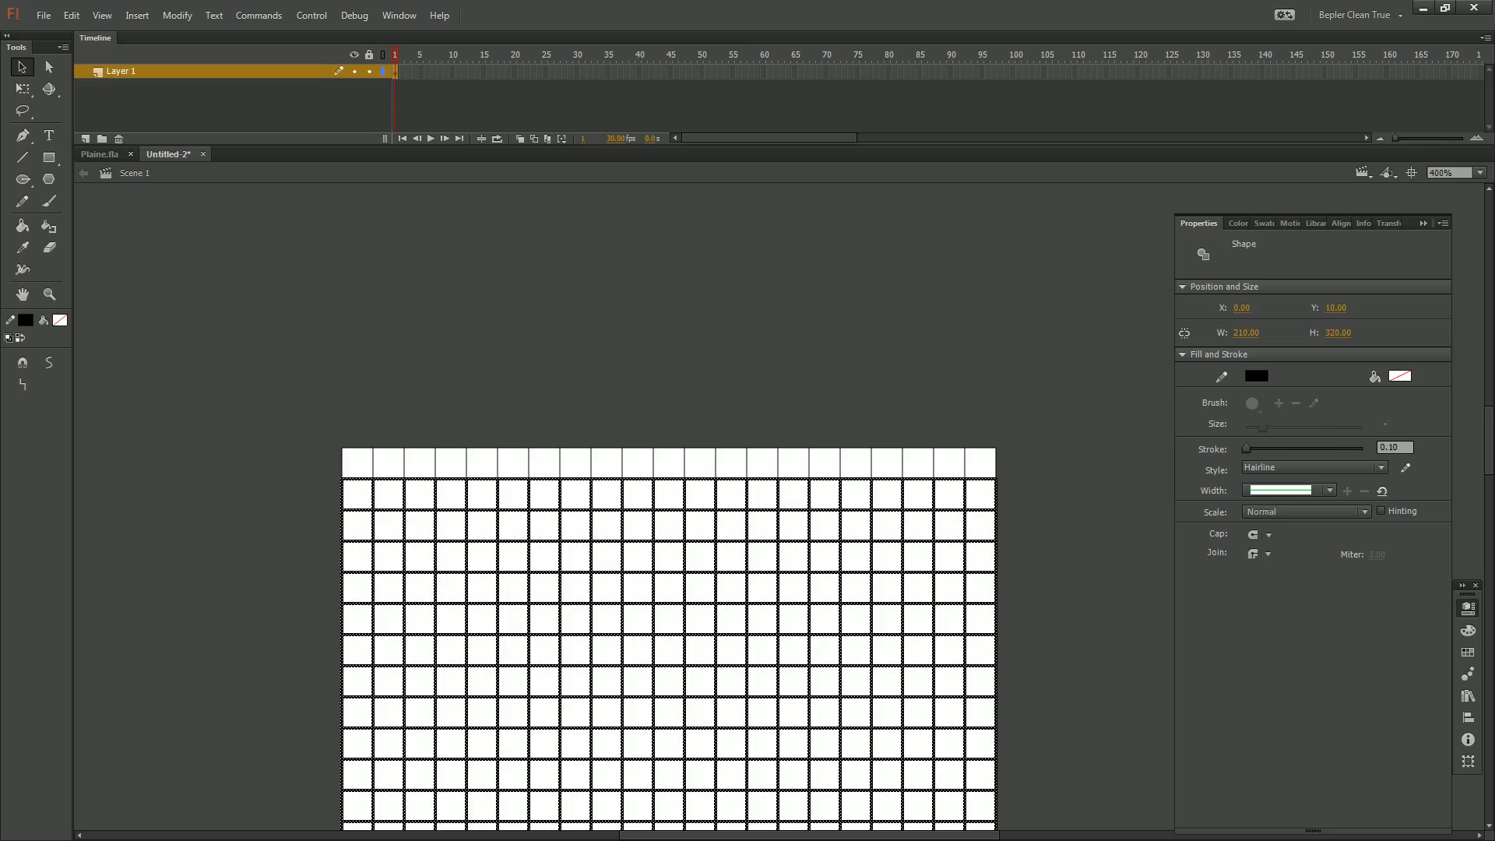
Try moving a short section of the line beneath the first row up 1 px, and undo the change
key("Escape")
key("z")
left_click_drag(661, 441, 702, 636)
key("v")
key("Up")
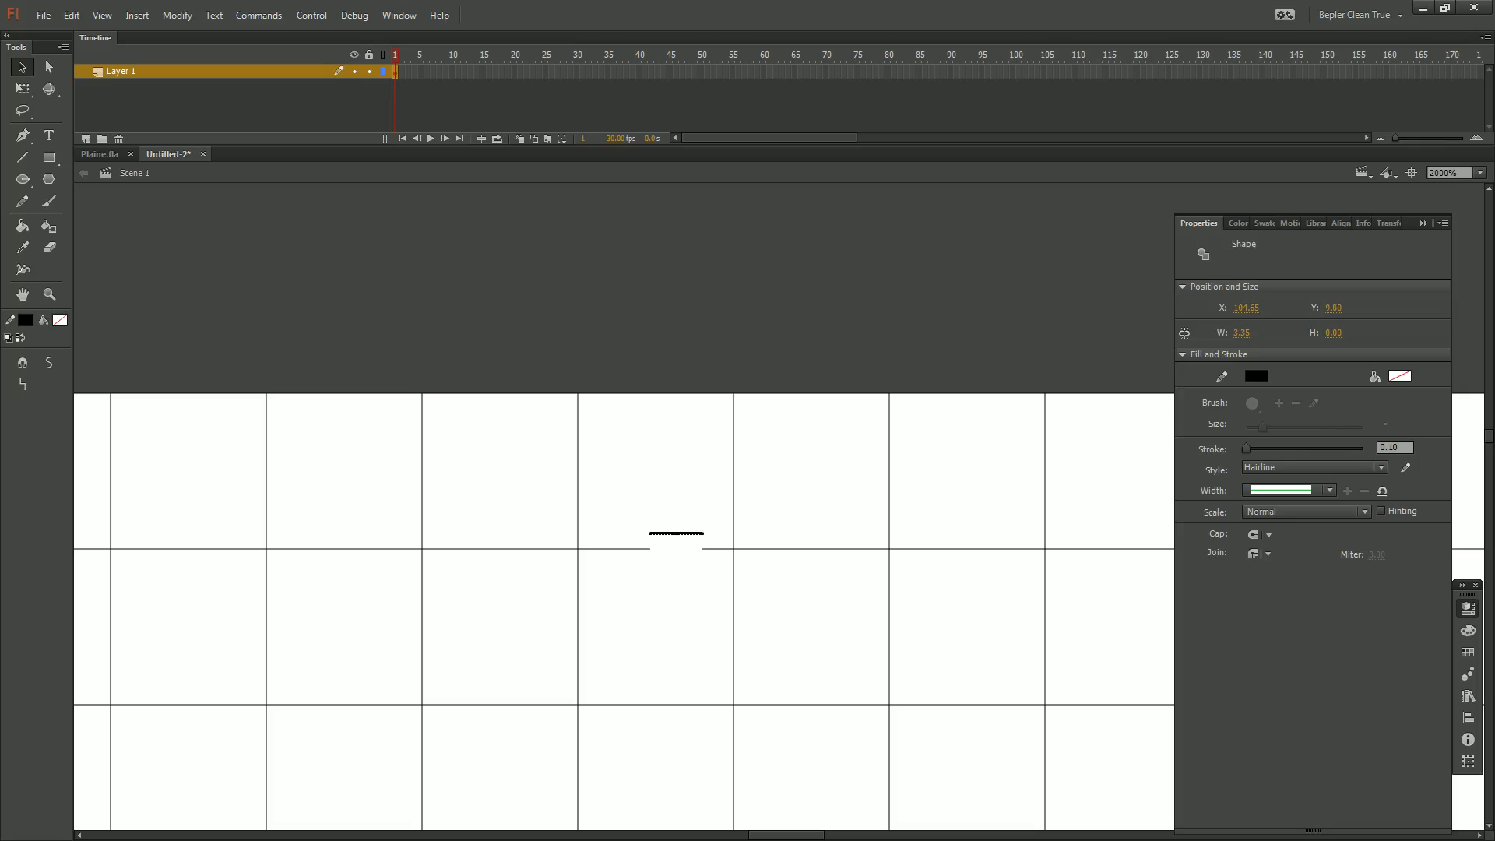
key("q")
key("ctrl+shift+a")
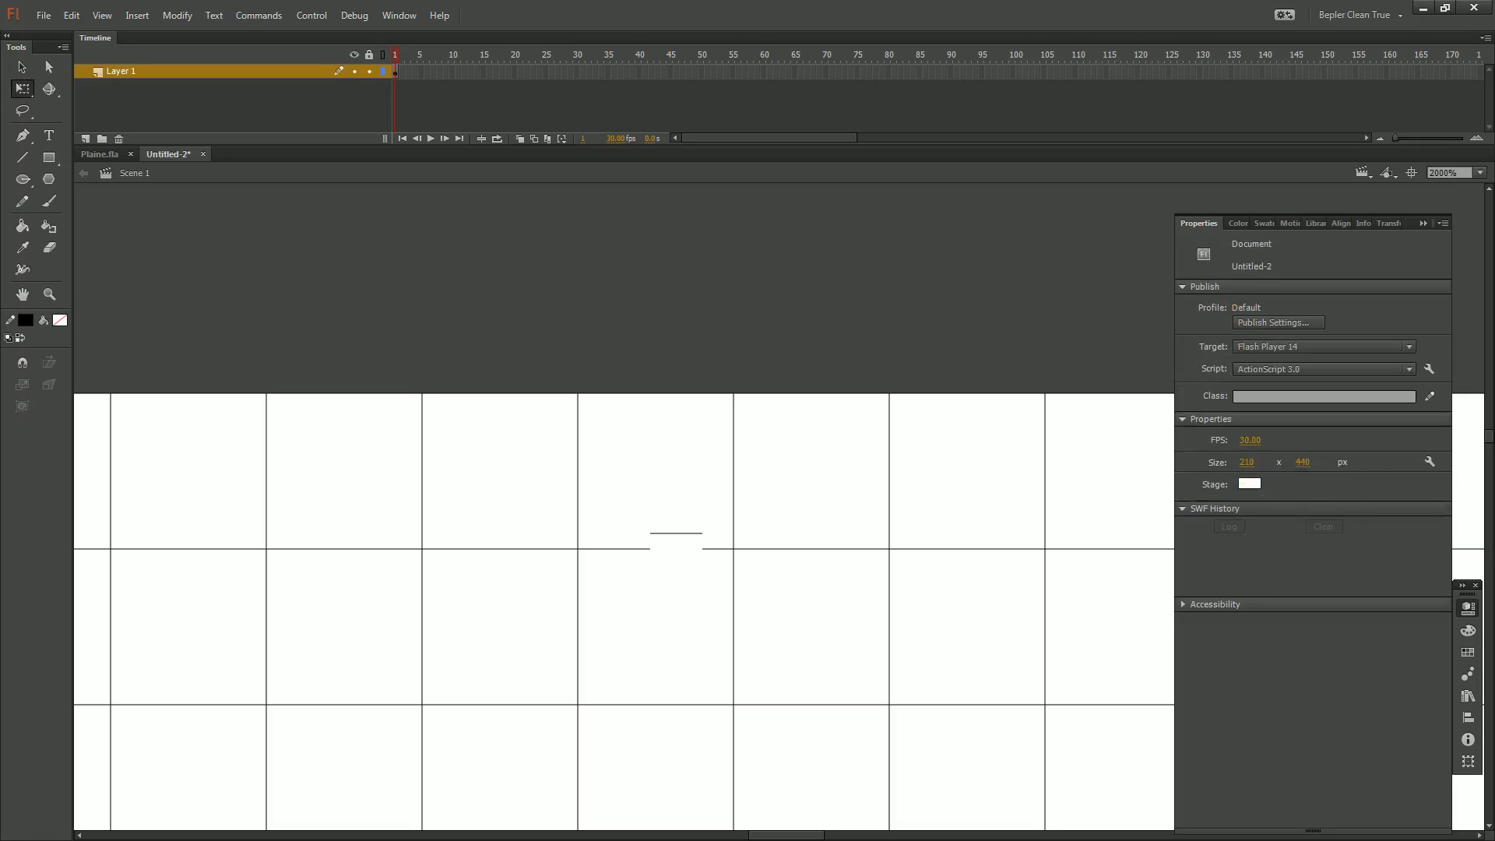
key("ctrl+z")
key("ctrl+z")
key("ctrl+z")
Check the extended grid against the stage at several magnifications and bring up the document's color swatches
key("ctrl+minus")
key("ctrl+minus")
key("ctrl+minus")
left_click_drag(784, 662, 581, 419)
key("ctrl+minus")
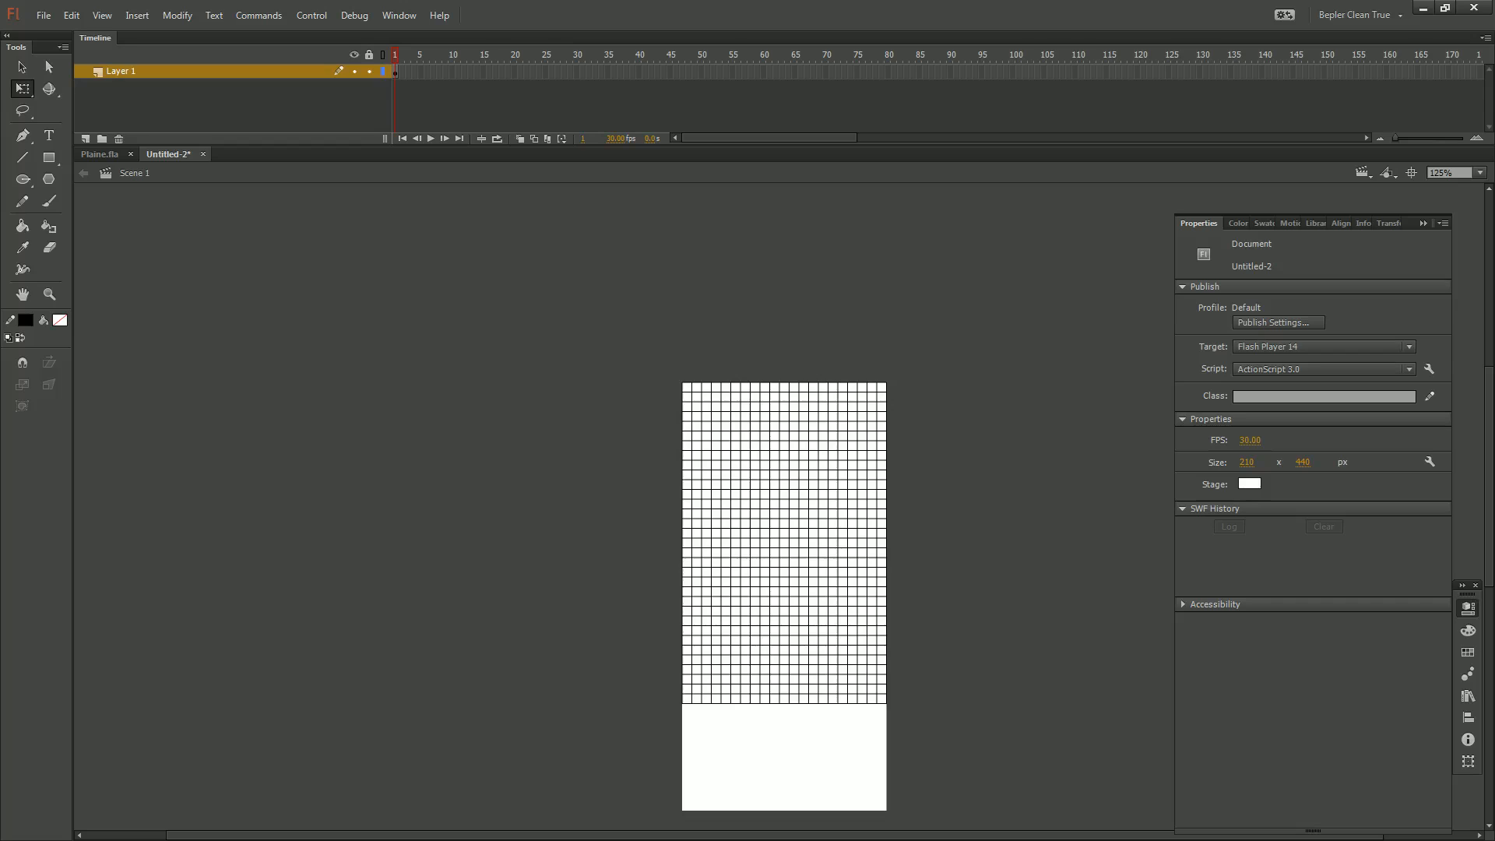
key("ctrl+minus")
key("ctrl+equal")
key("ctrl+equal")
key("ctrl+equal")
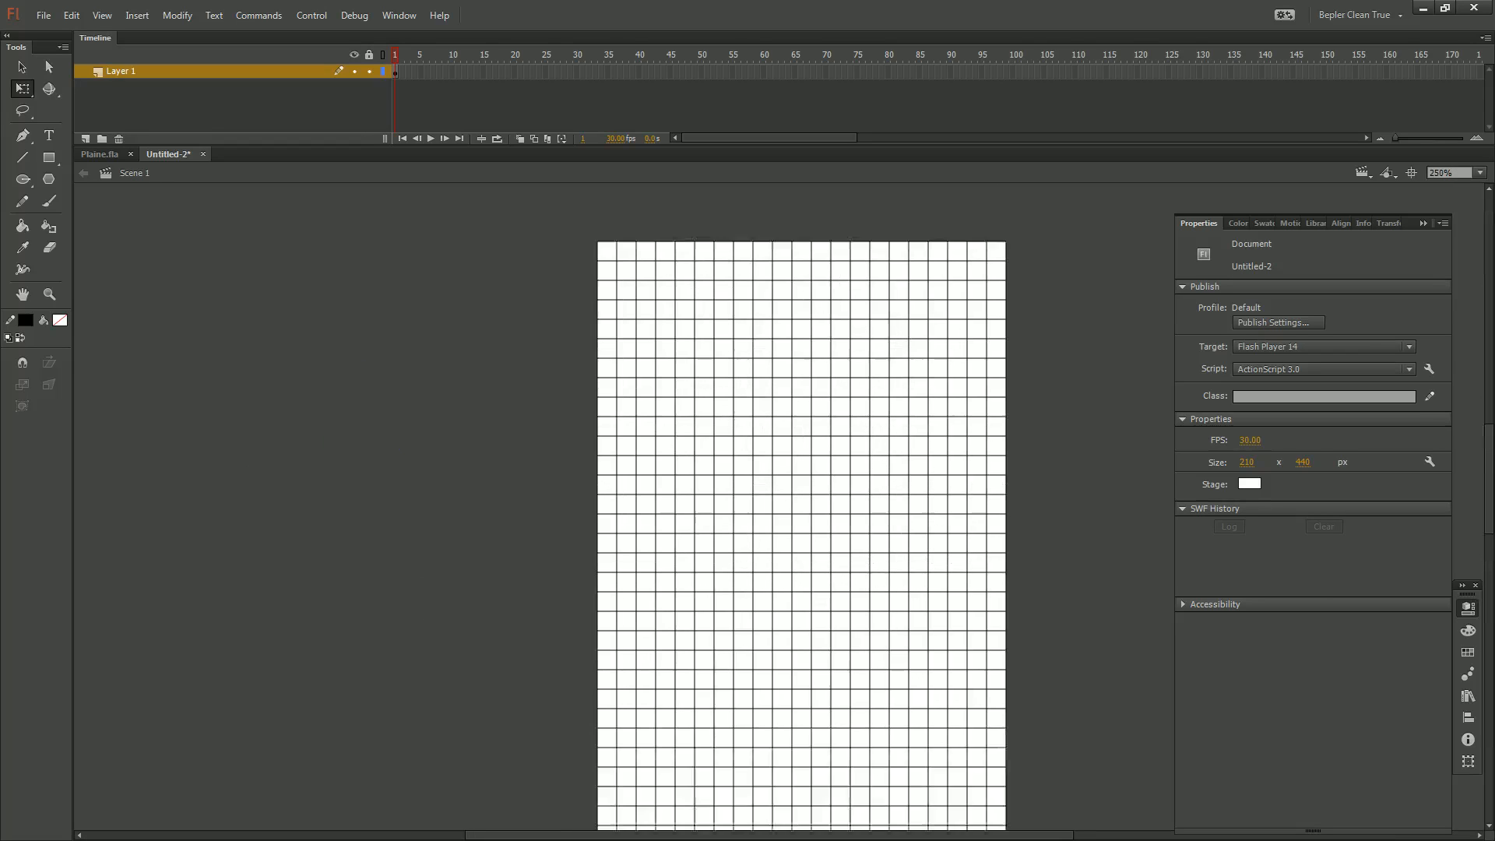
left_click_drag(726, 545, 622, 547)
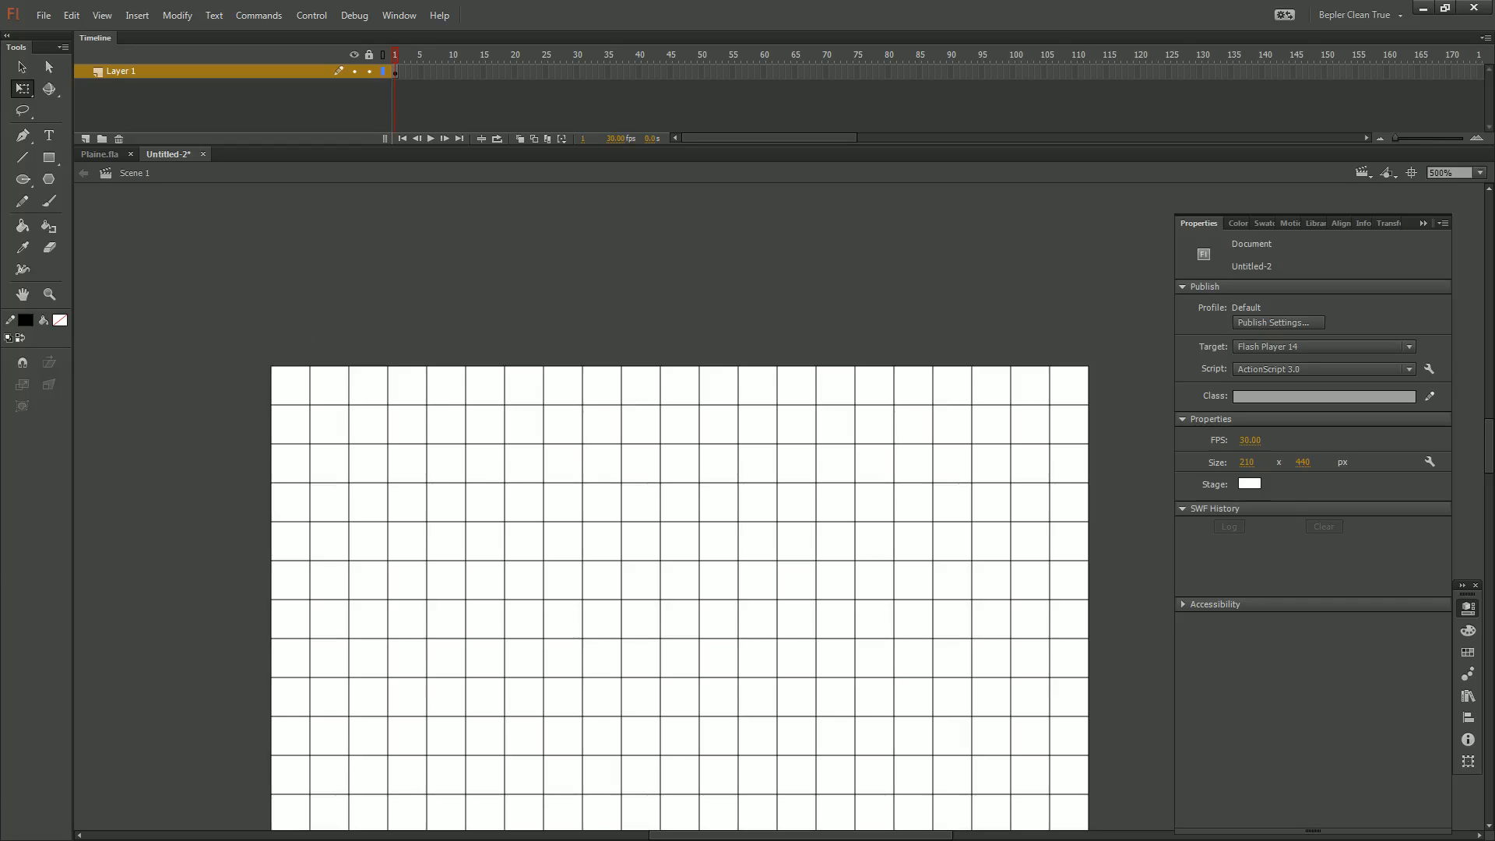
left_click(1264, 223)
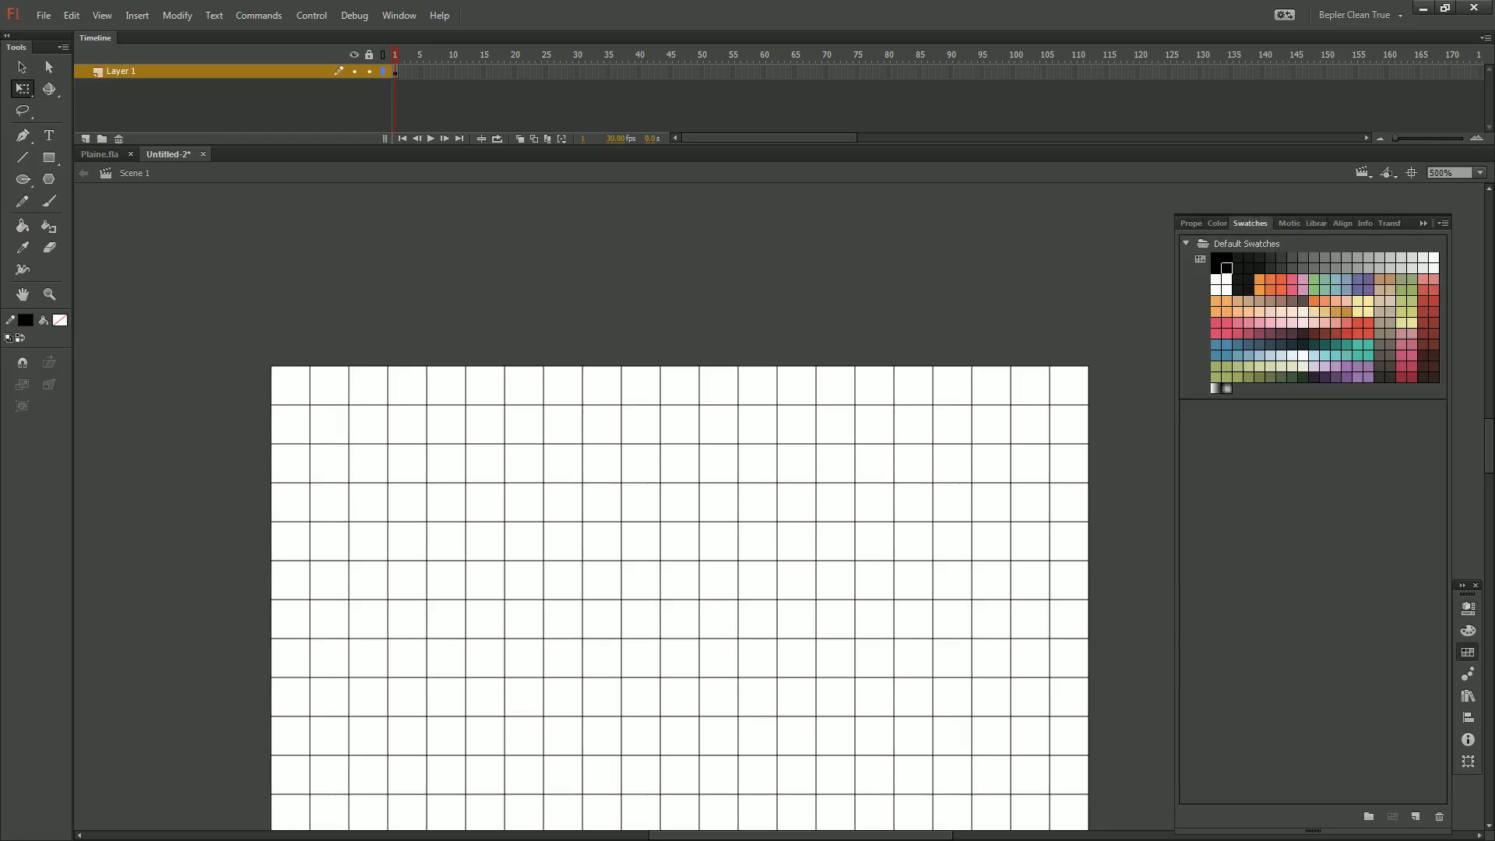
Switch to the Extensions folder in Windows Explorer and try to open My sweeeeet colors.clr as a 7-Zip archive
key("super")
left_click(66, 831)
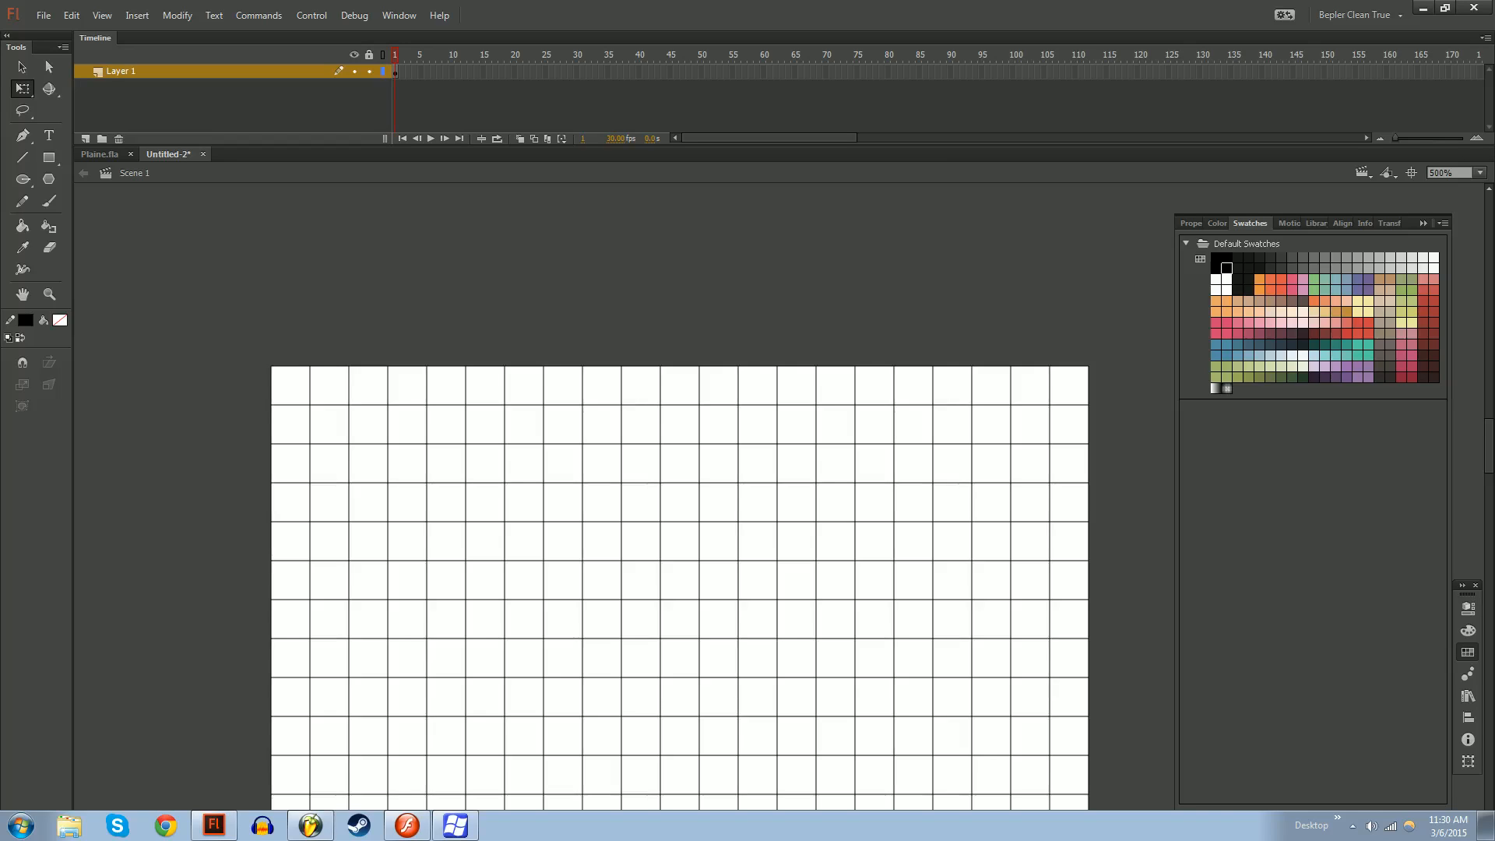
left_click_drag(0, 217, 680, 175)
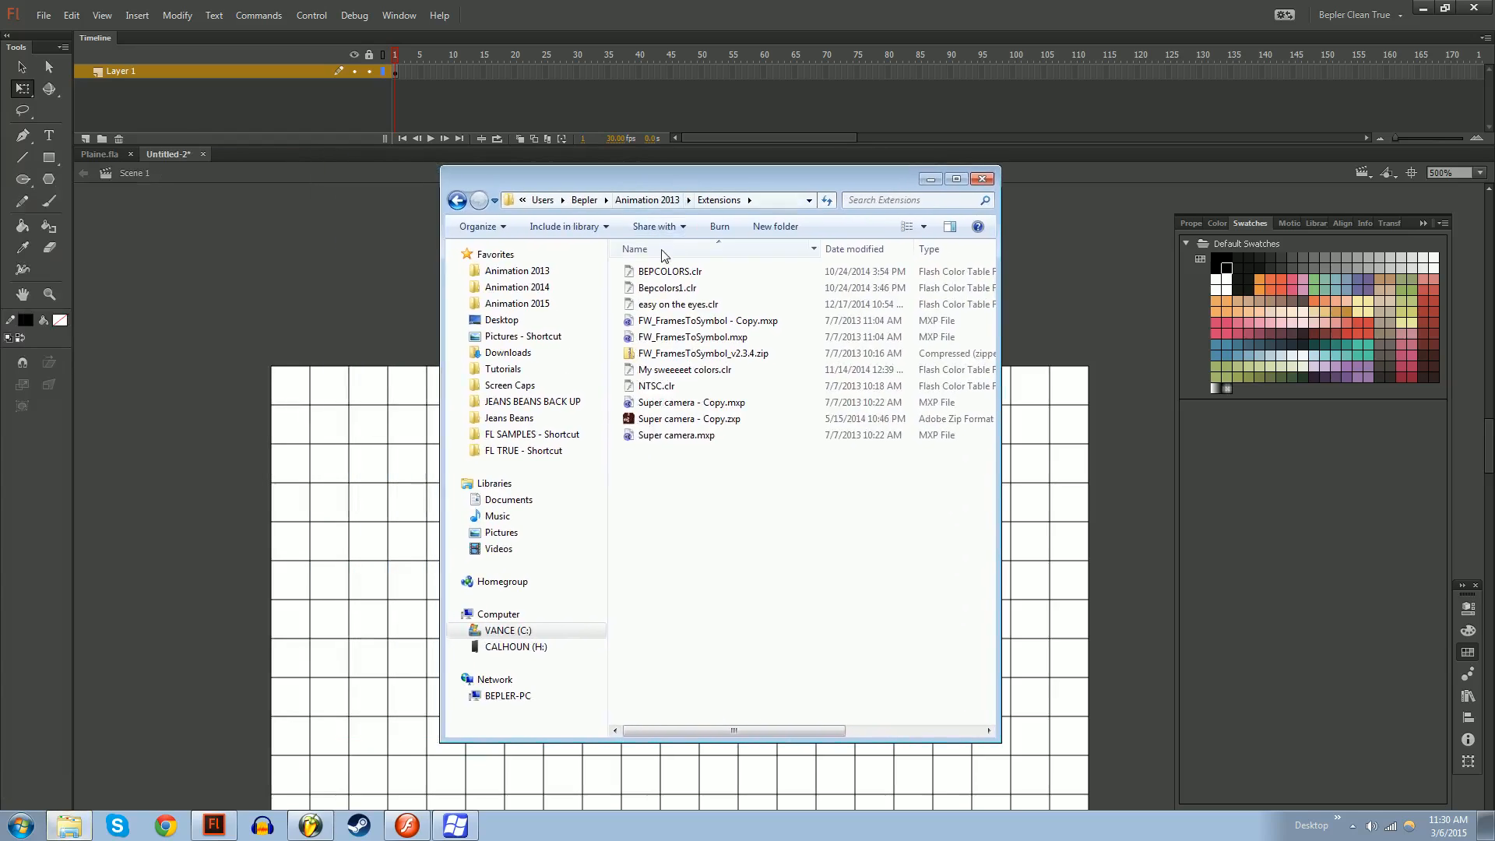
left_click(662, 370)
right_click(662, 371)
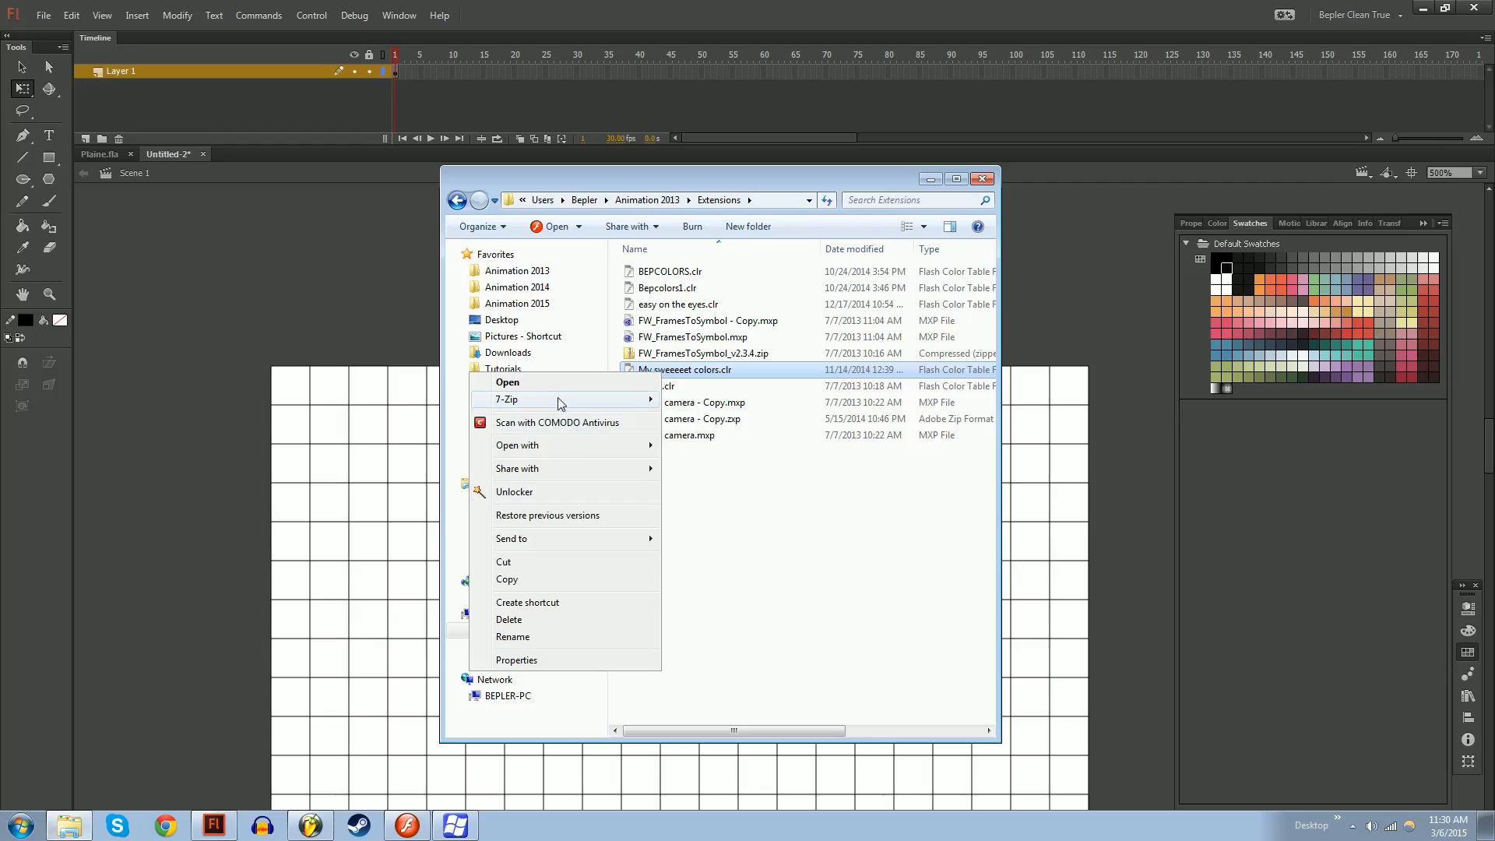
mouse_move(529, 403)
left_click(294, 416)
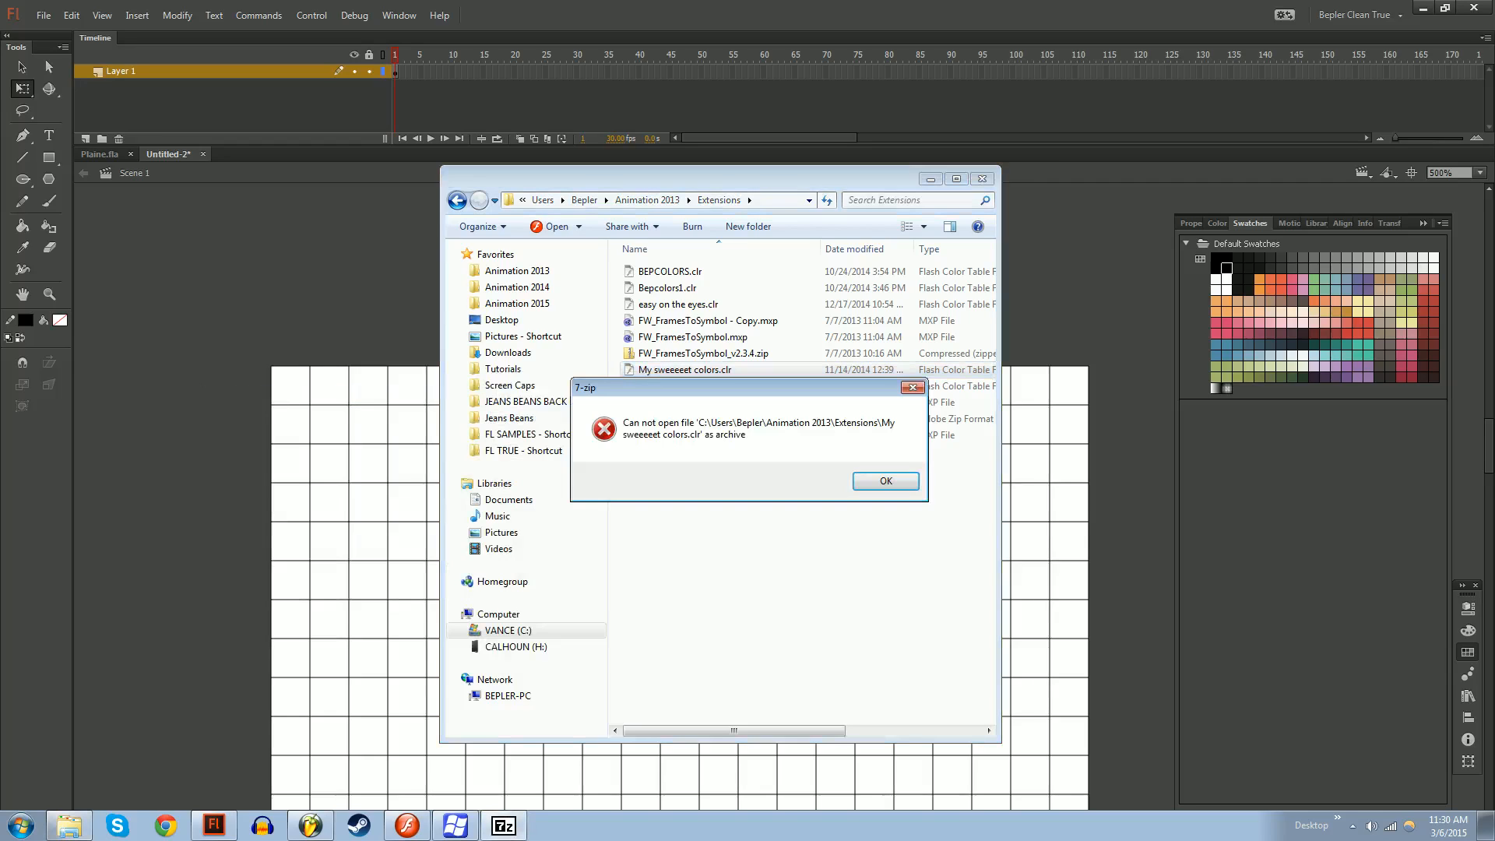
left_click(874, 478)
Look through the programs offered for opening My sweeeeet colors.clr, cancel the choice and return to Flash Professional
right_click(699, 366)
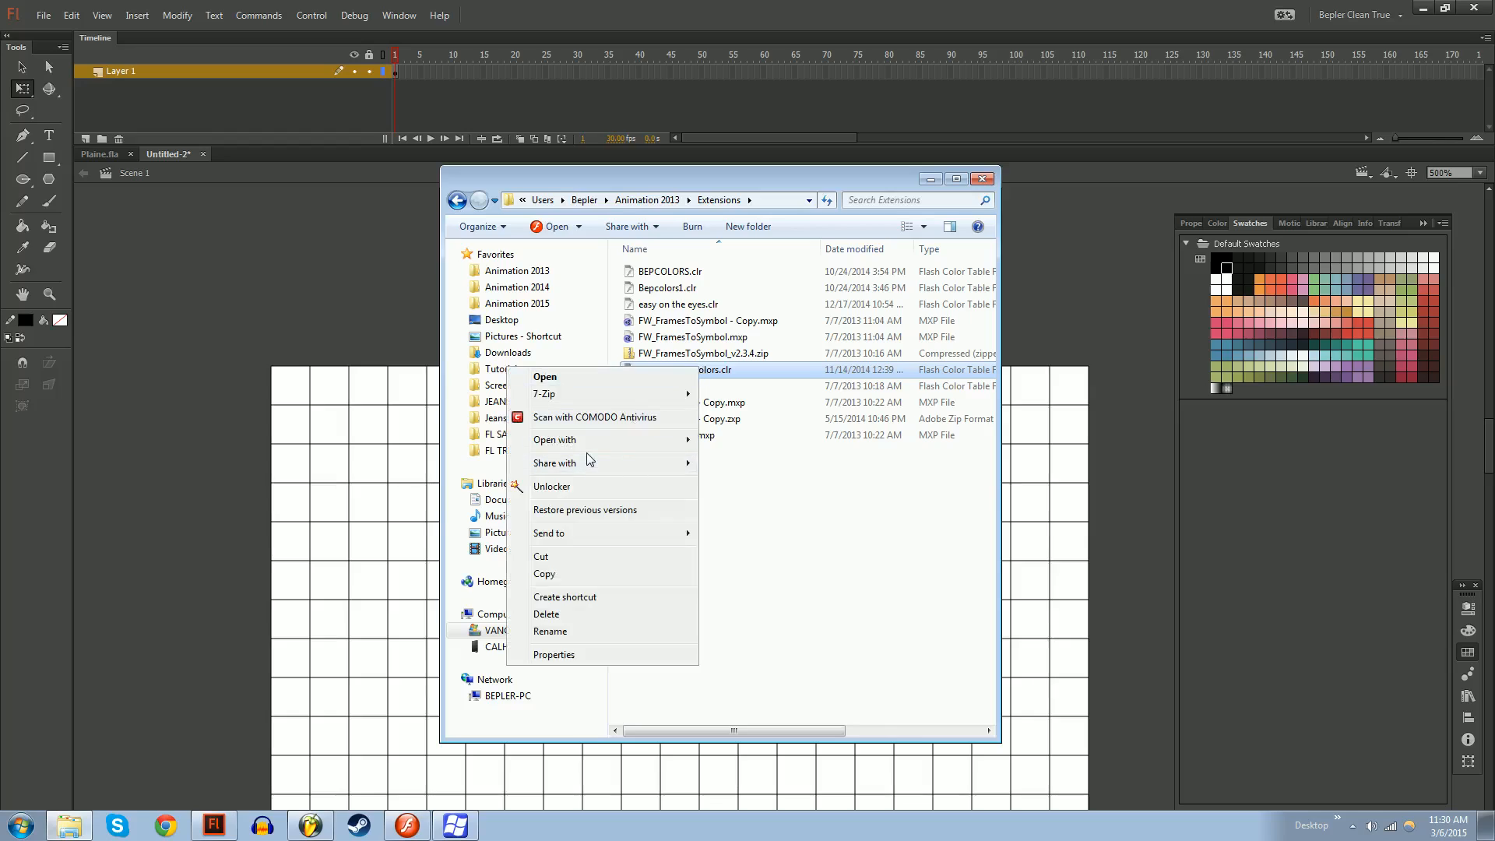
mouse_move(586, 452)
left_click(436, 485)
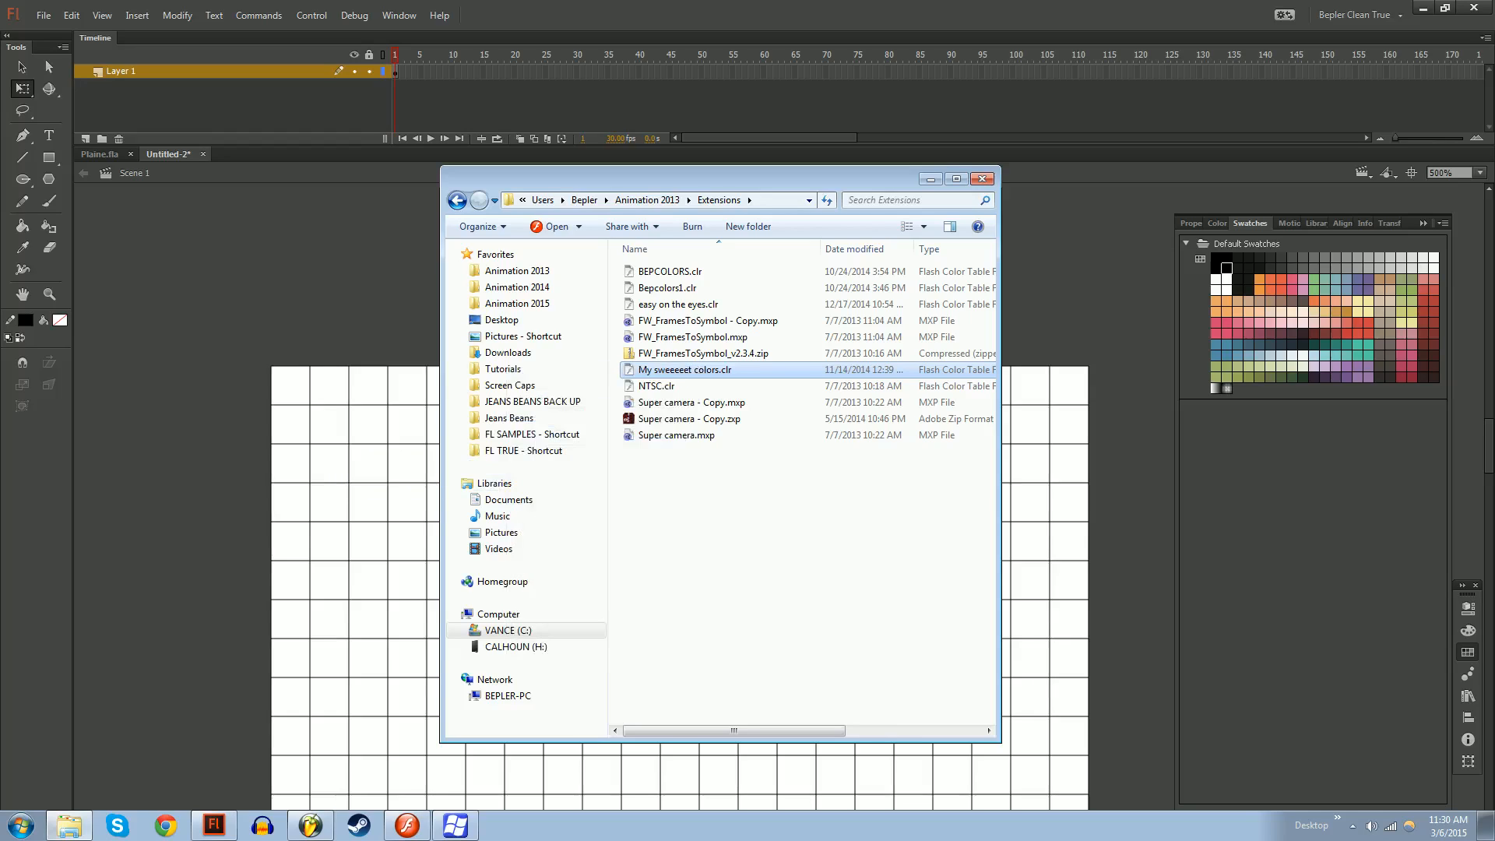
left_click(915, 536)
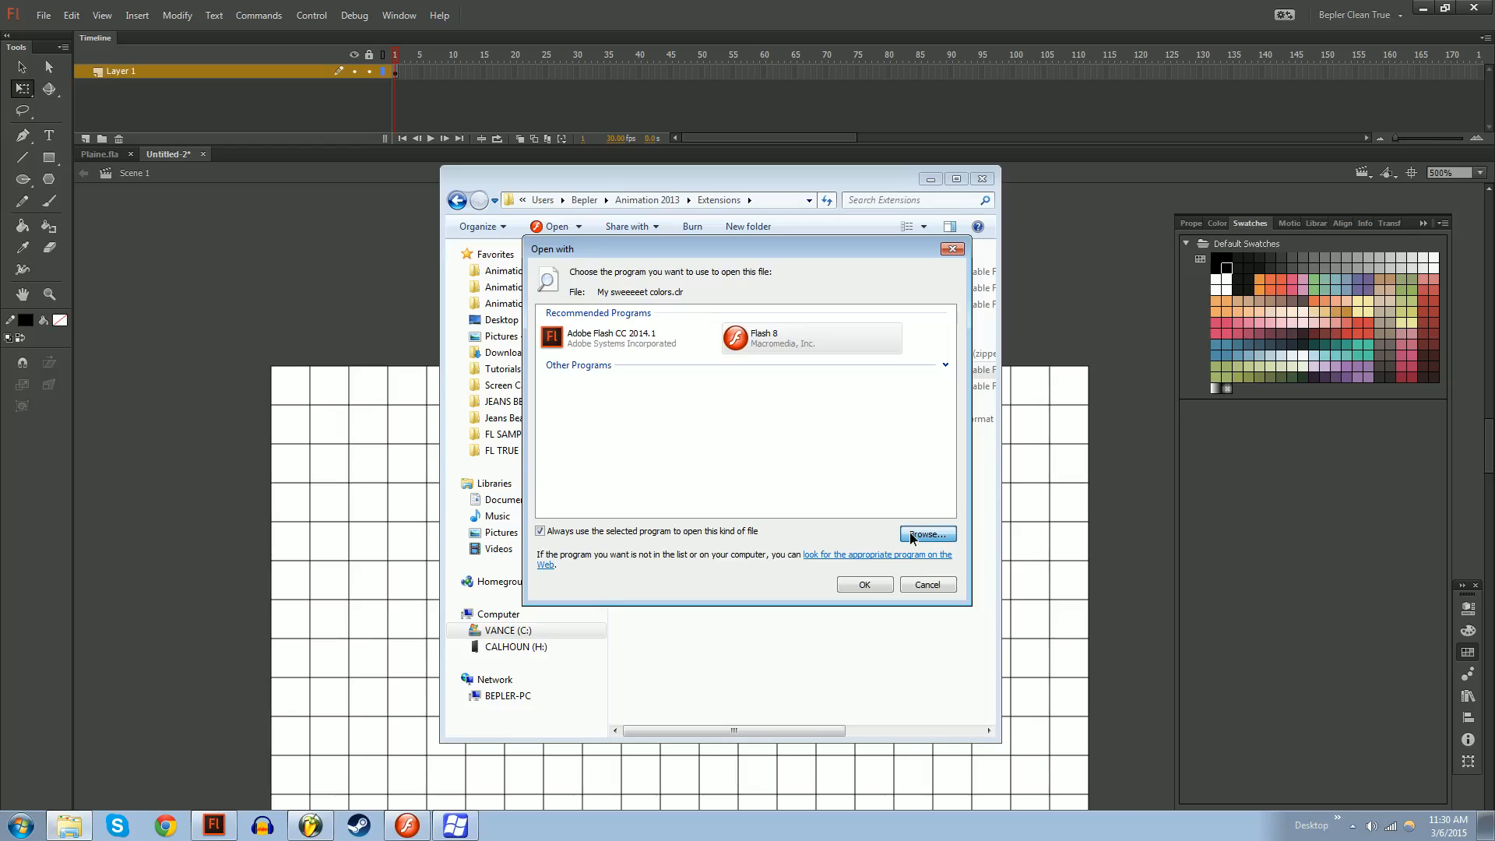
left_click(954, 251)
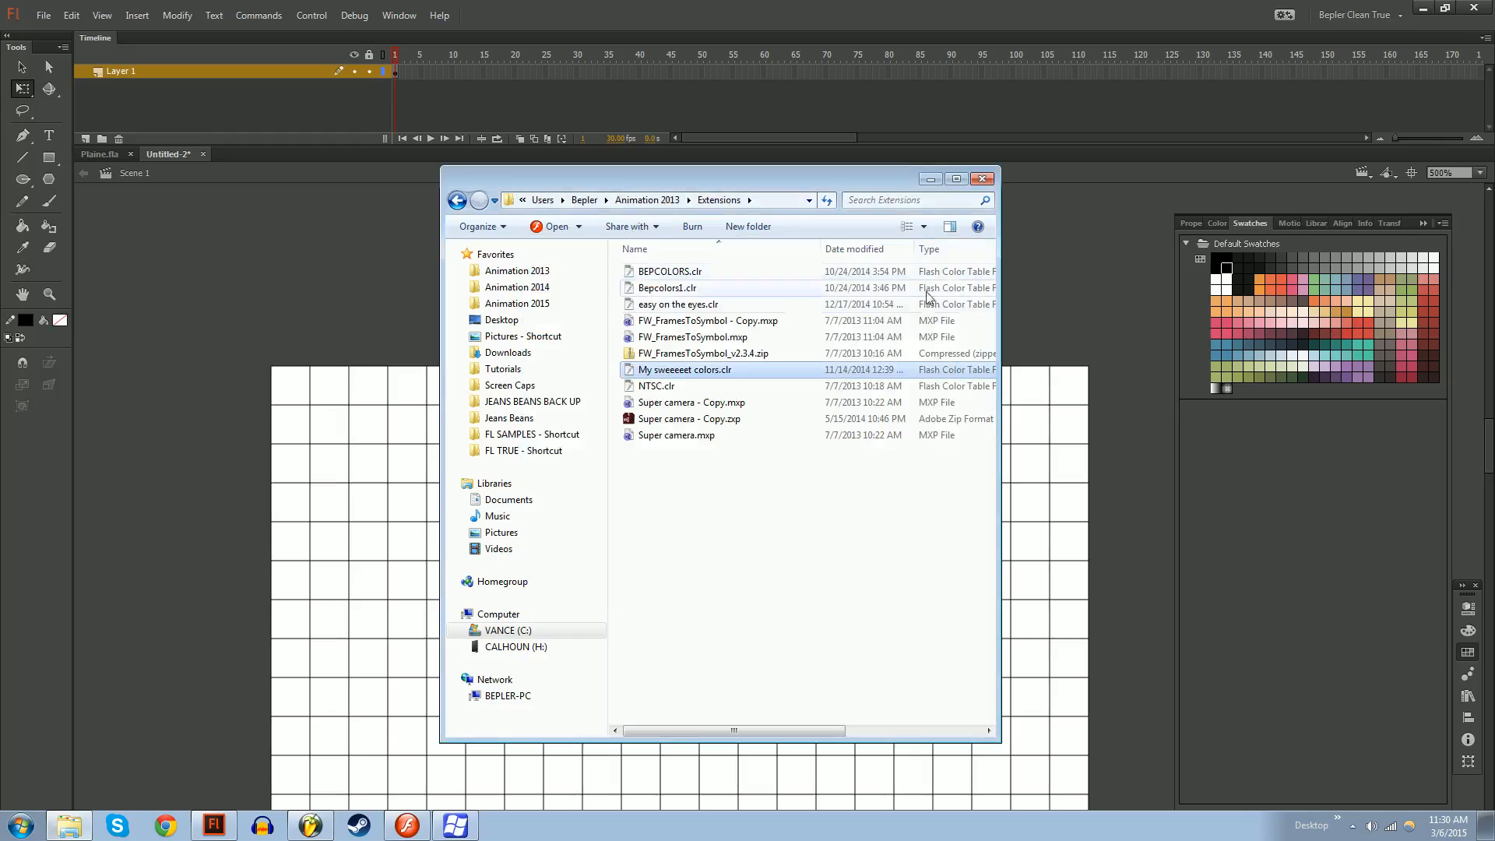
left_click(935, 182)
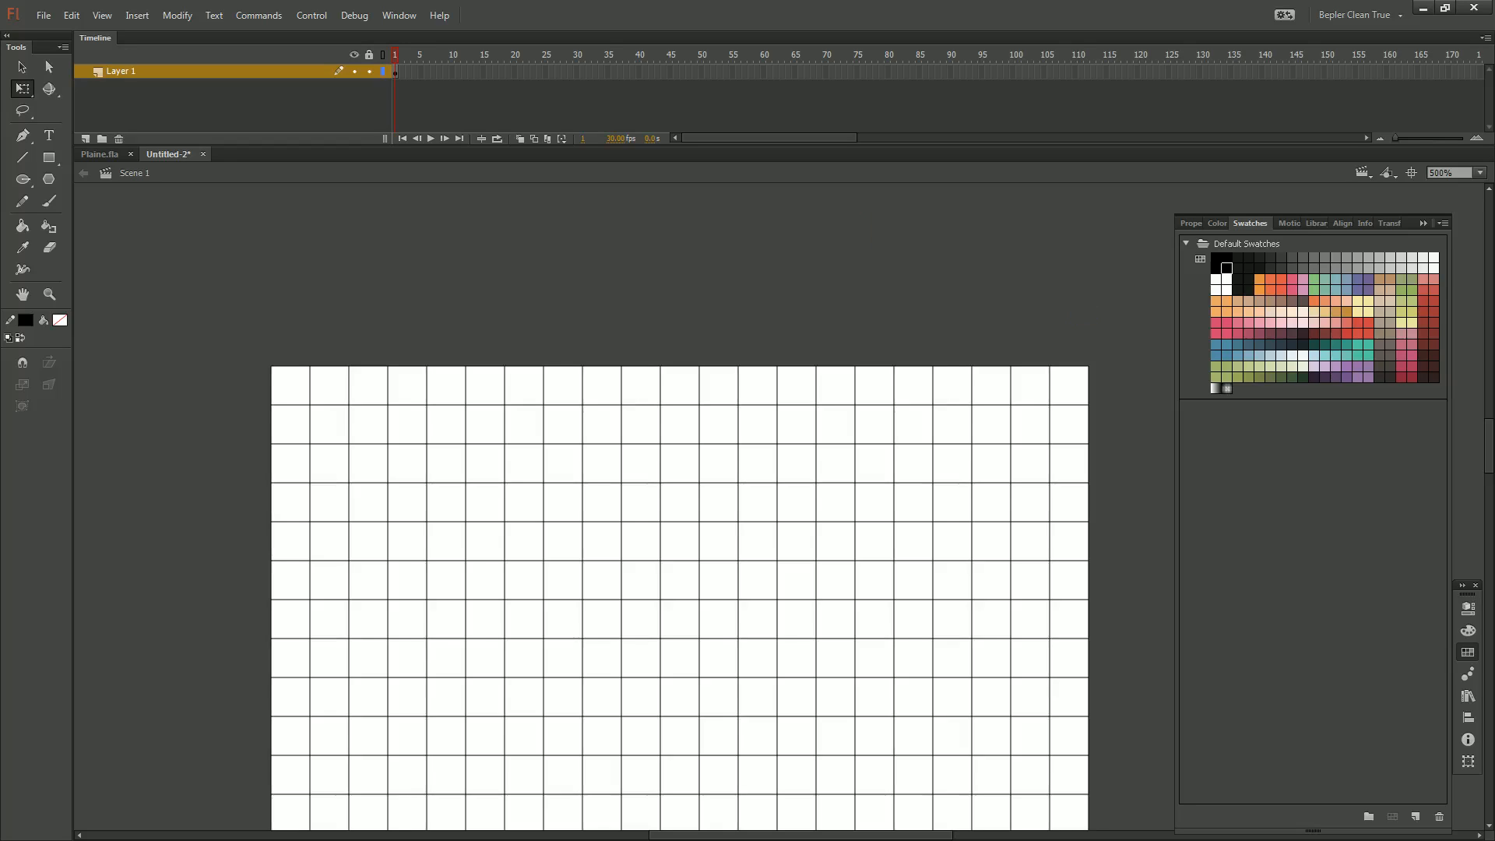
Set the fill color to black and fill the grid's upper-left square with the Paint Bucket
left_click_drag(680, 546, 887, 557)
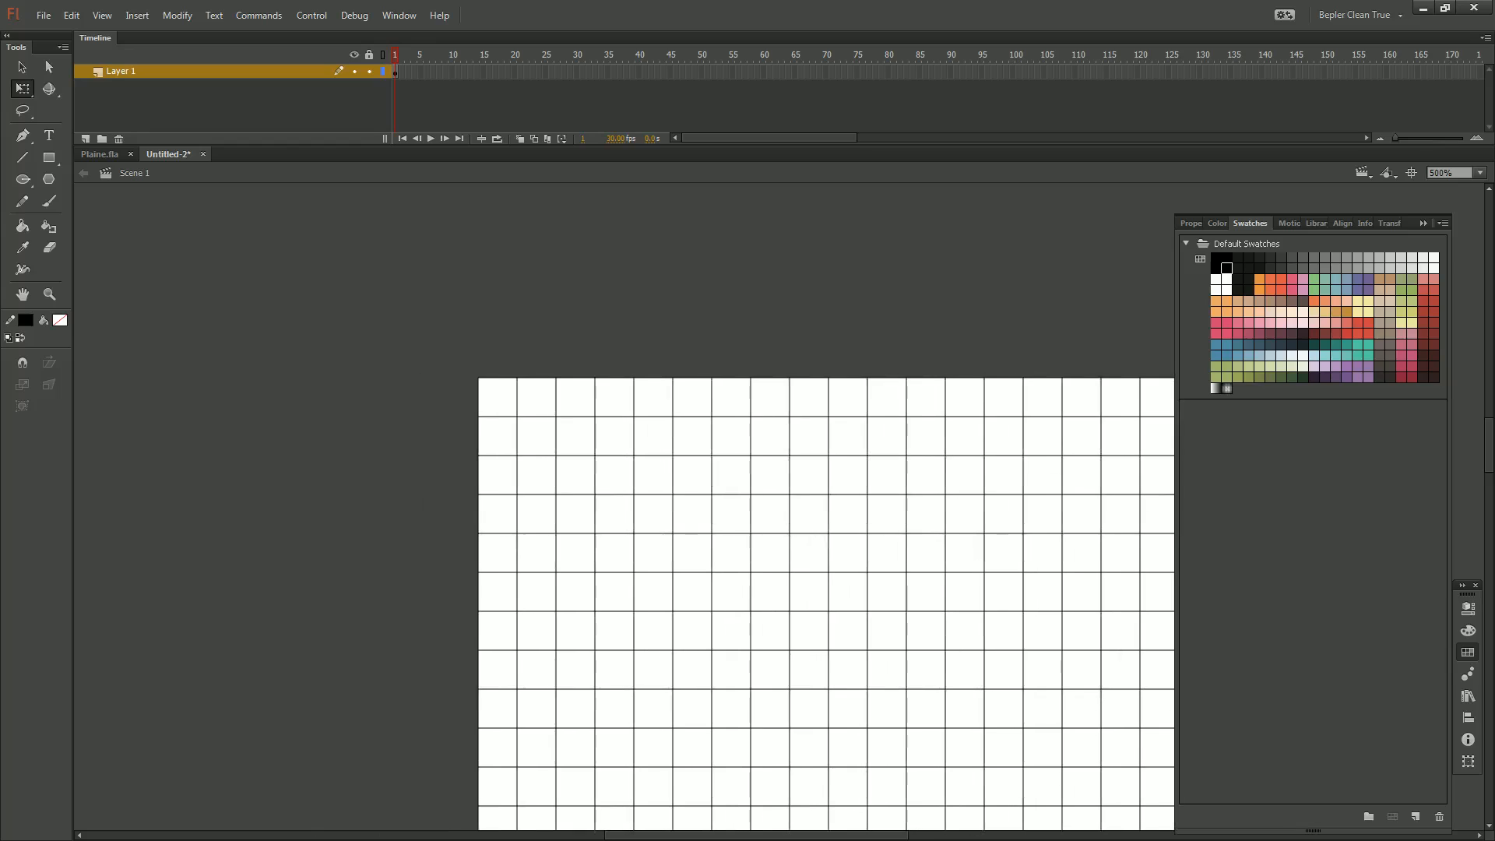
left_click(60, 320)
left_click(26, 323)
key("k")
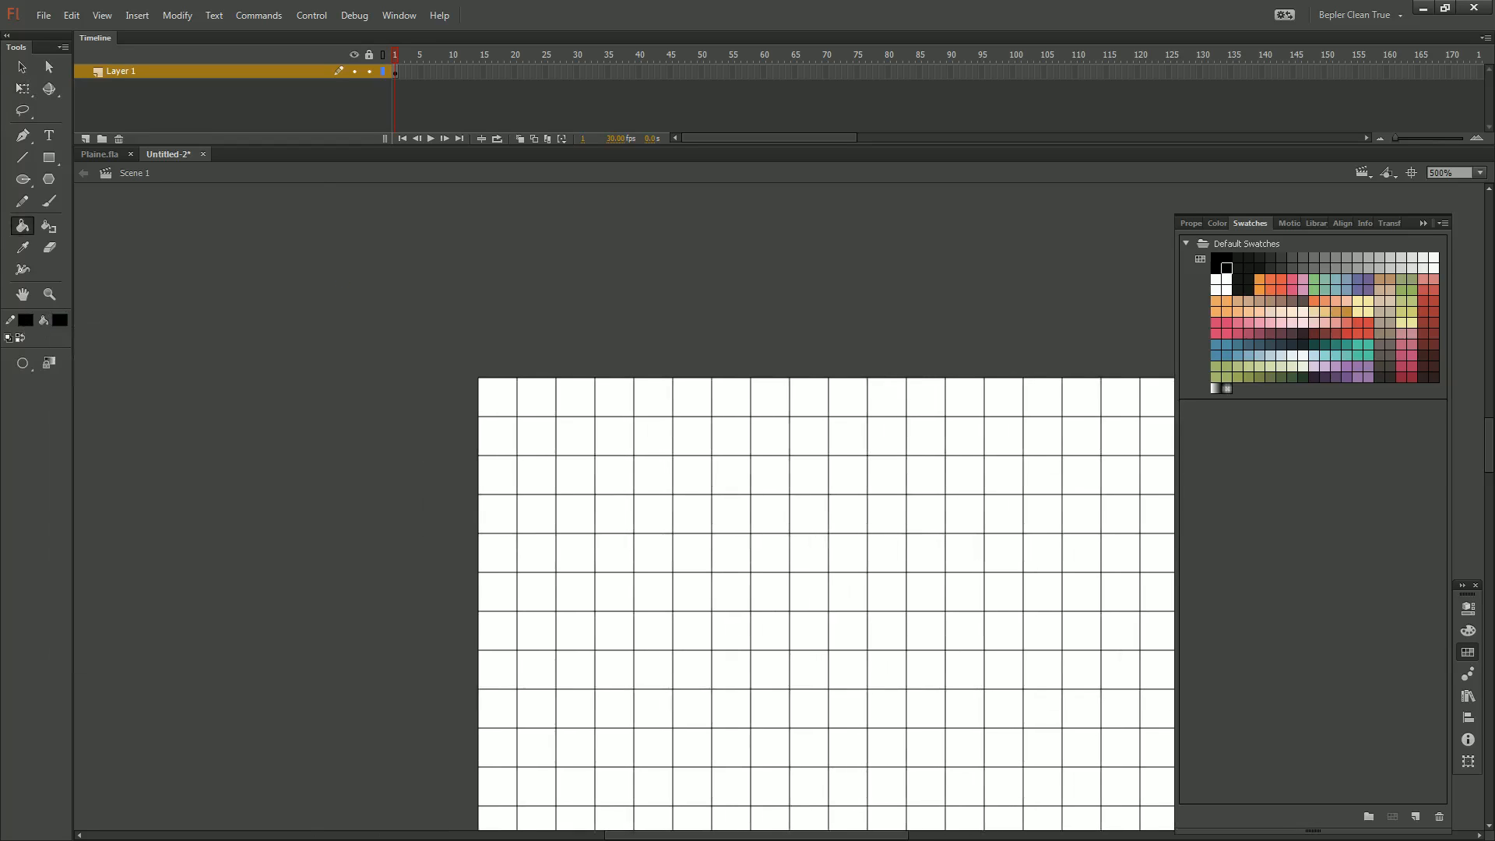
left_click(498, 396)
left_click_drag(497, 396, 343, 370)
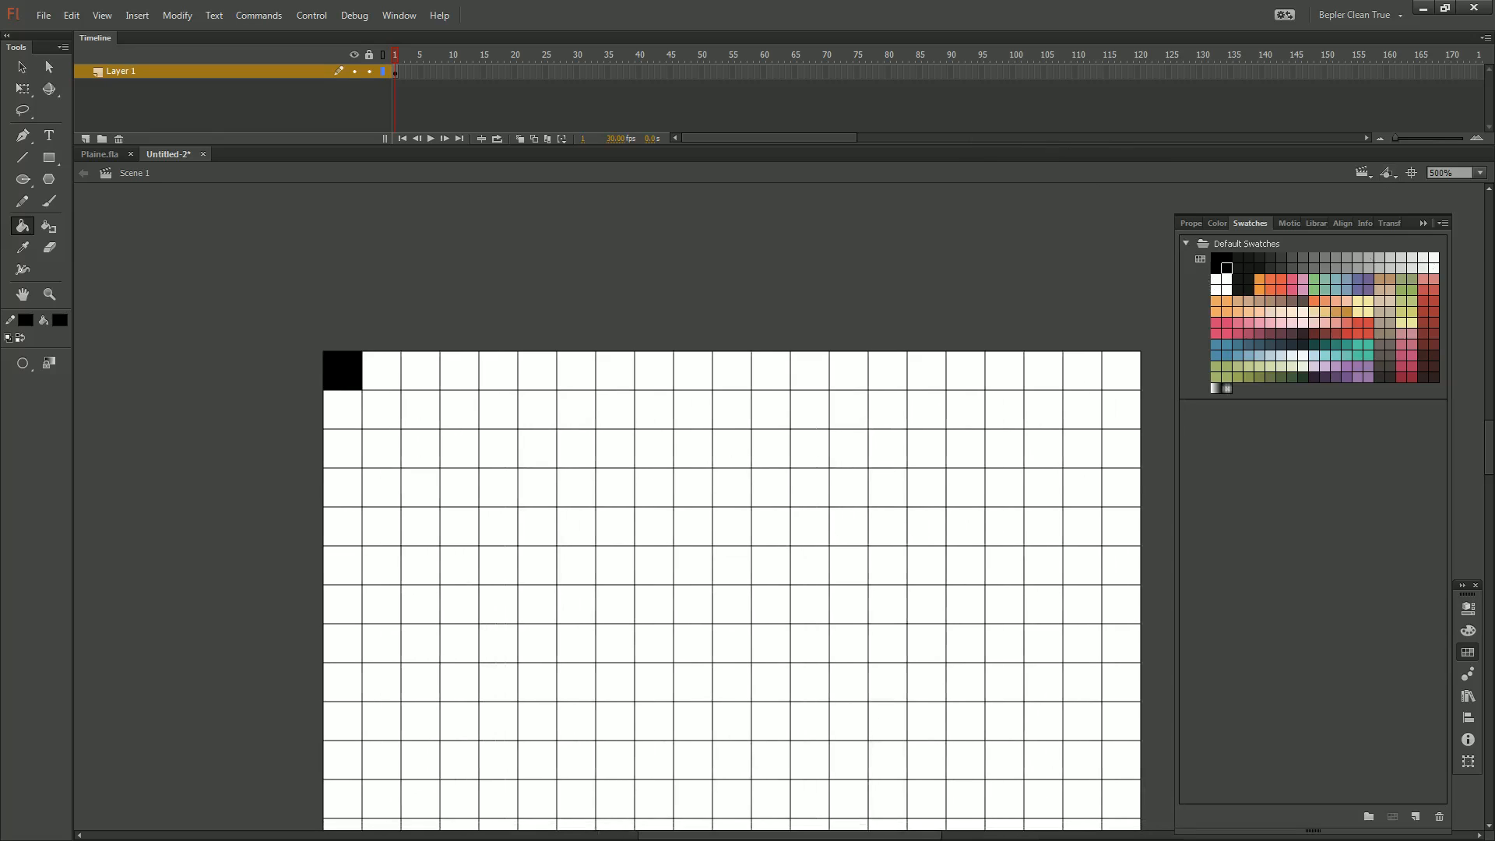
left_click_drag(343, 370, 282, 374)
key("v")
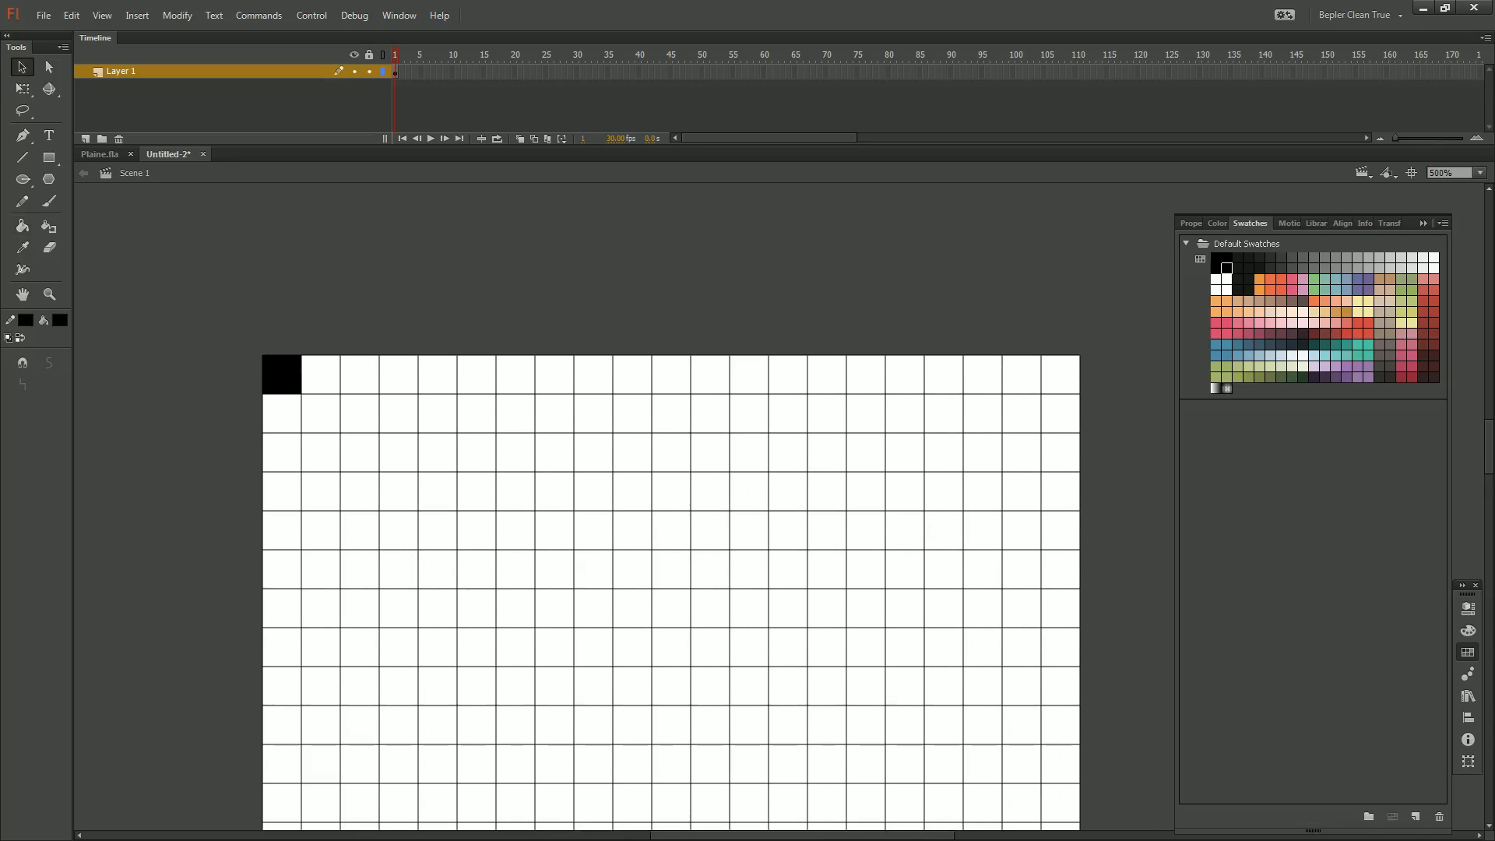
key("ctrl+minus")
key("ctrl+equal")
left_click_drag(801, 414, 781, 420)
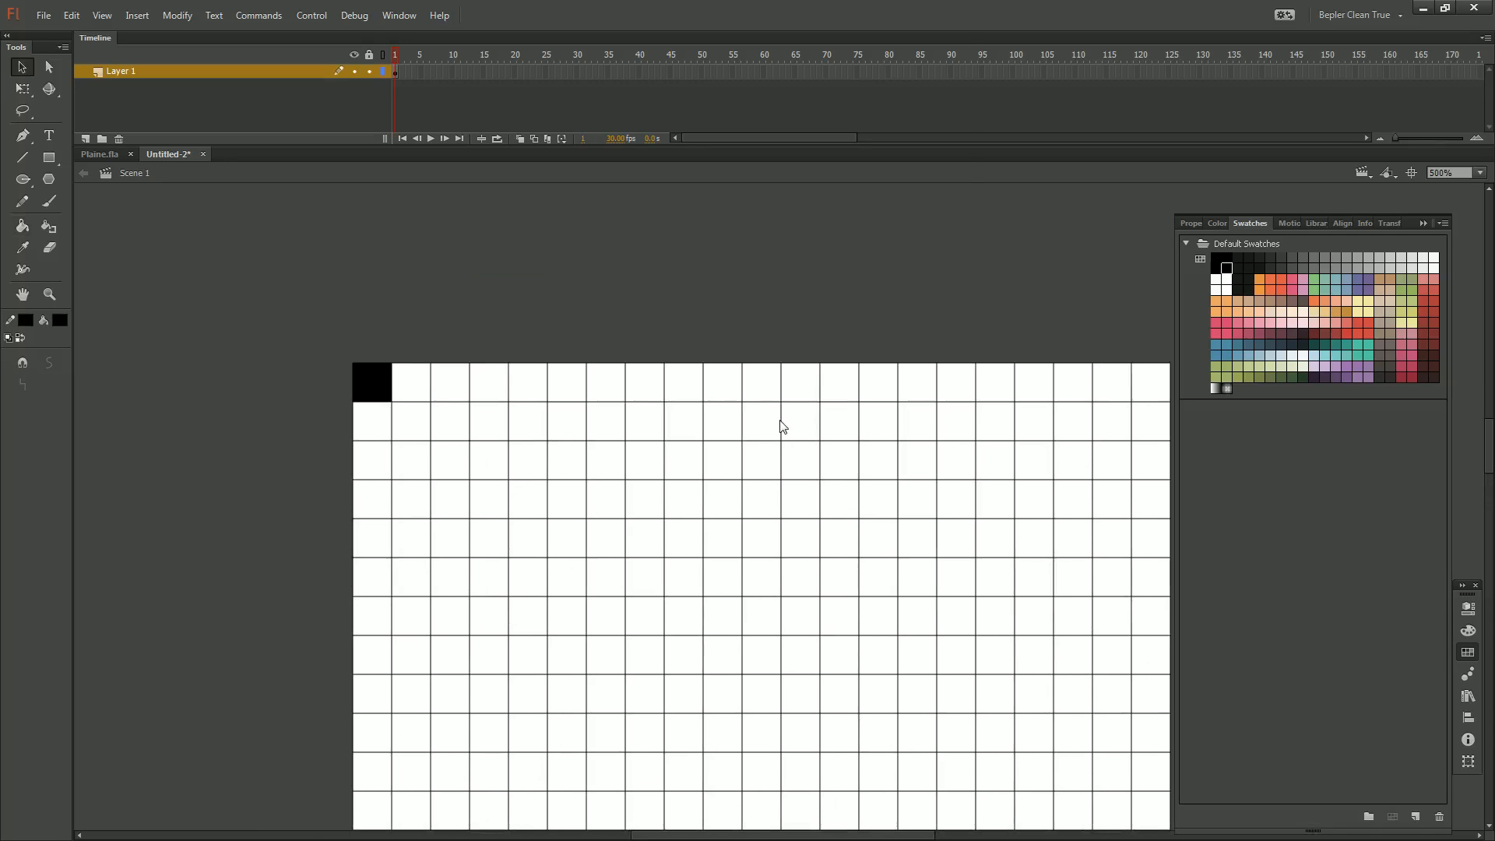
Bring up Save As, dismiss it without saving, and set the Paint Bucket's fill color to white
key("ctrl+s")
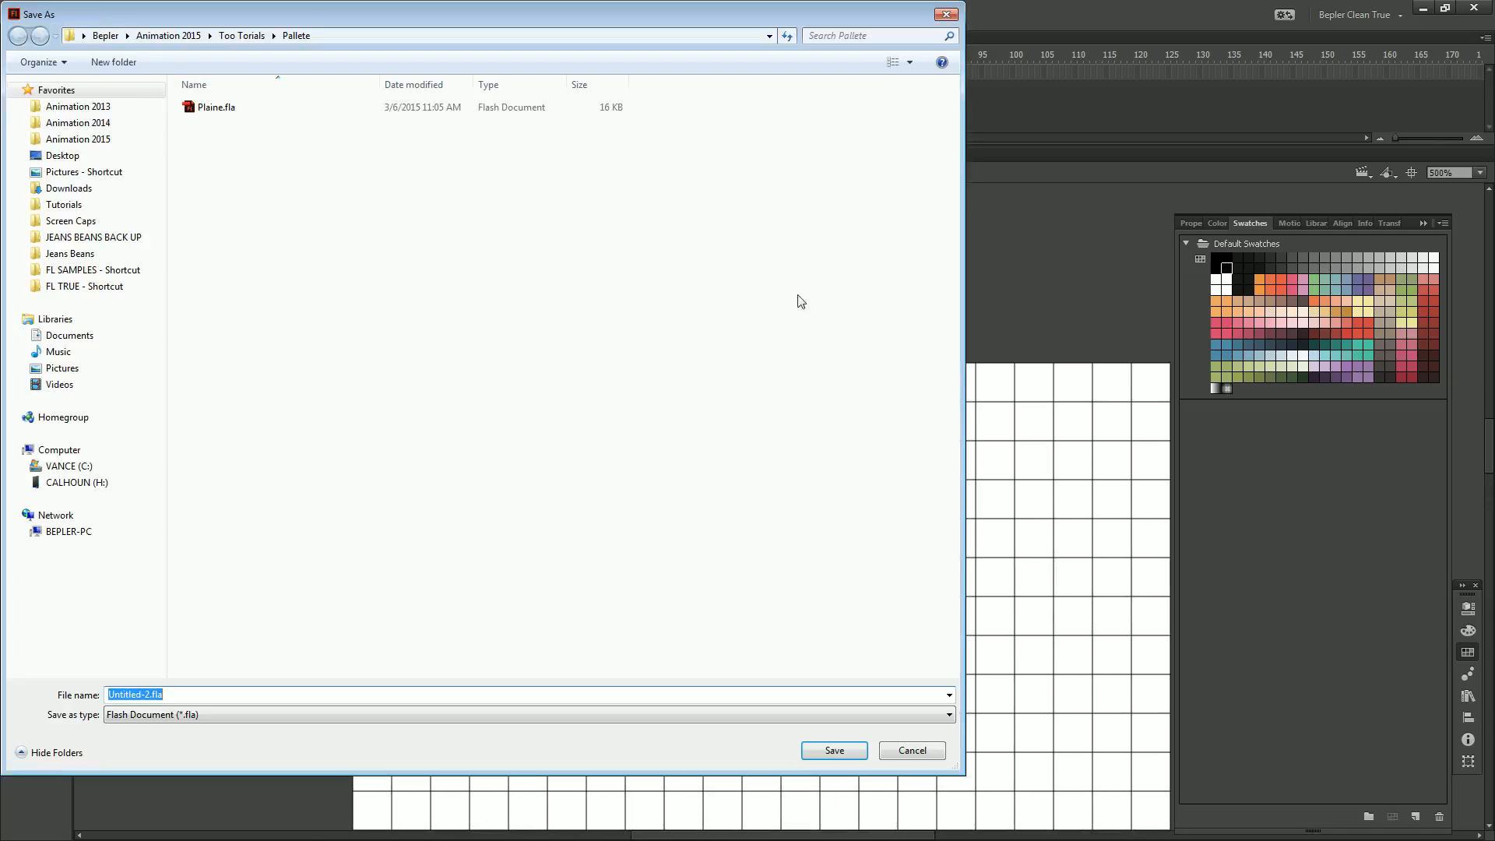
left_click(943, 15)
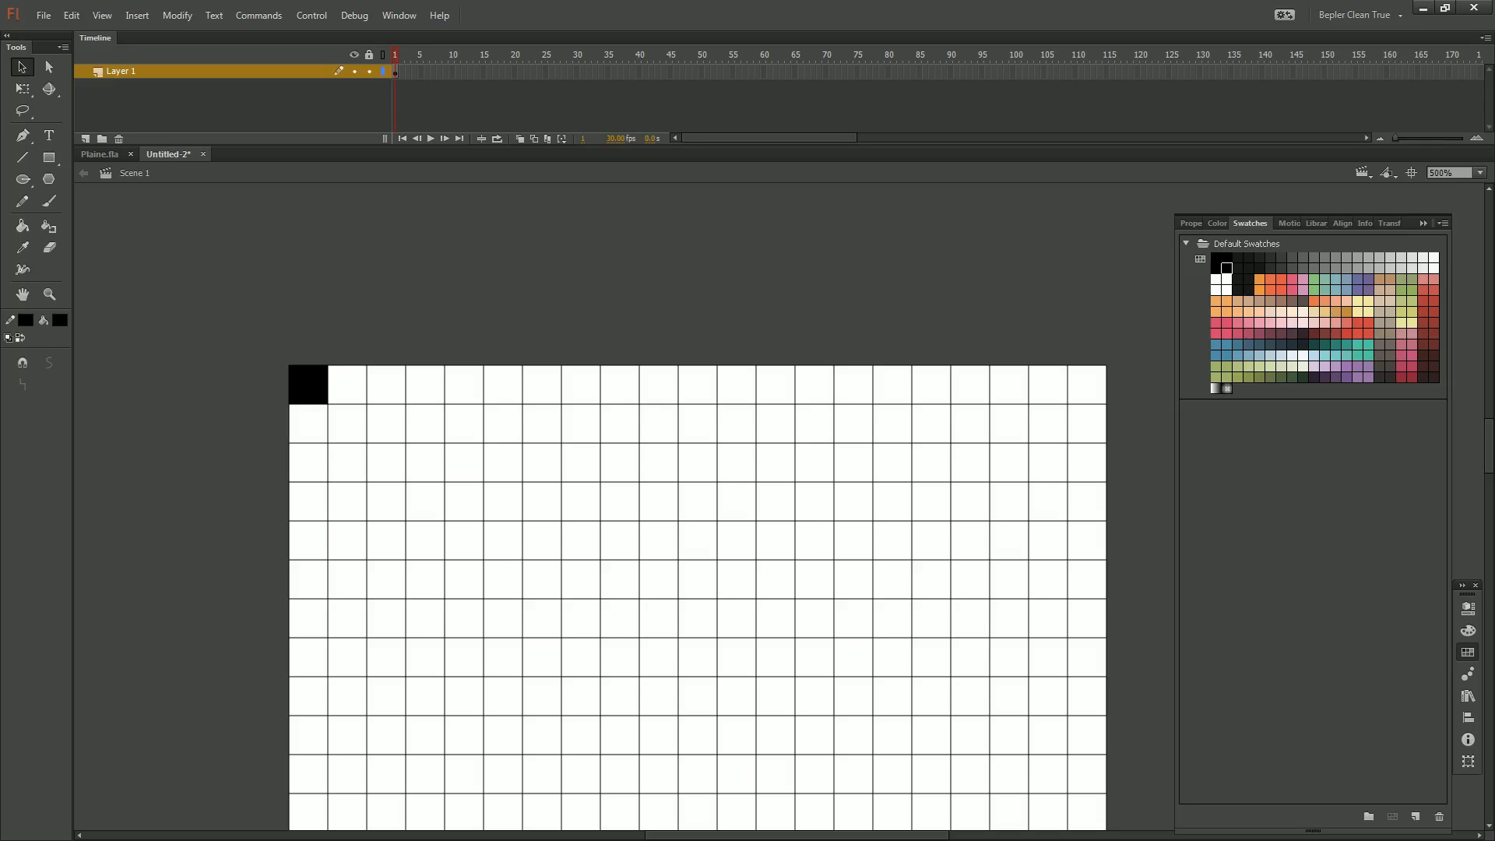
key("b")
key("k")
left_click(60, 320)
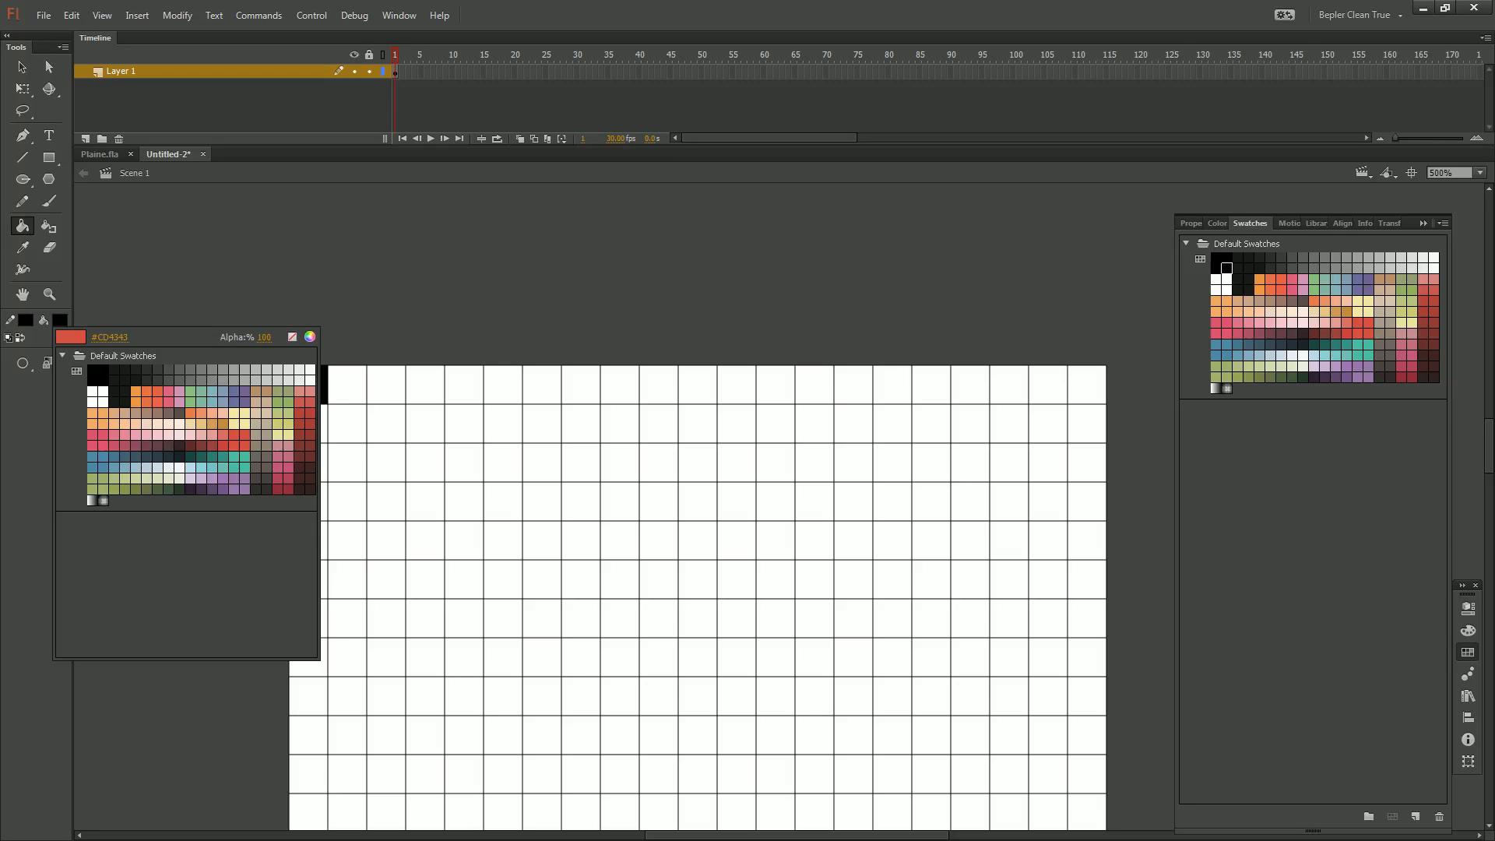
left_click(97, 396)
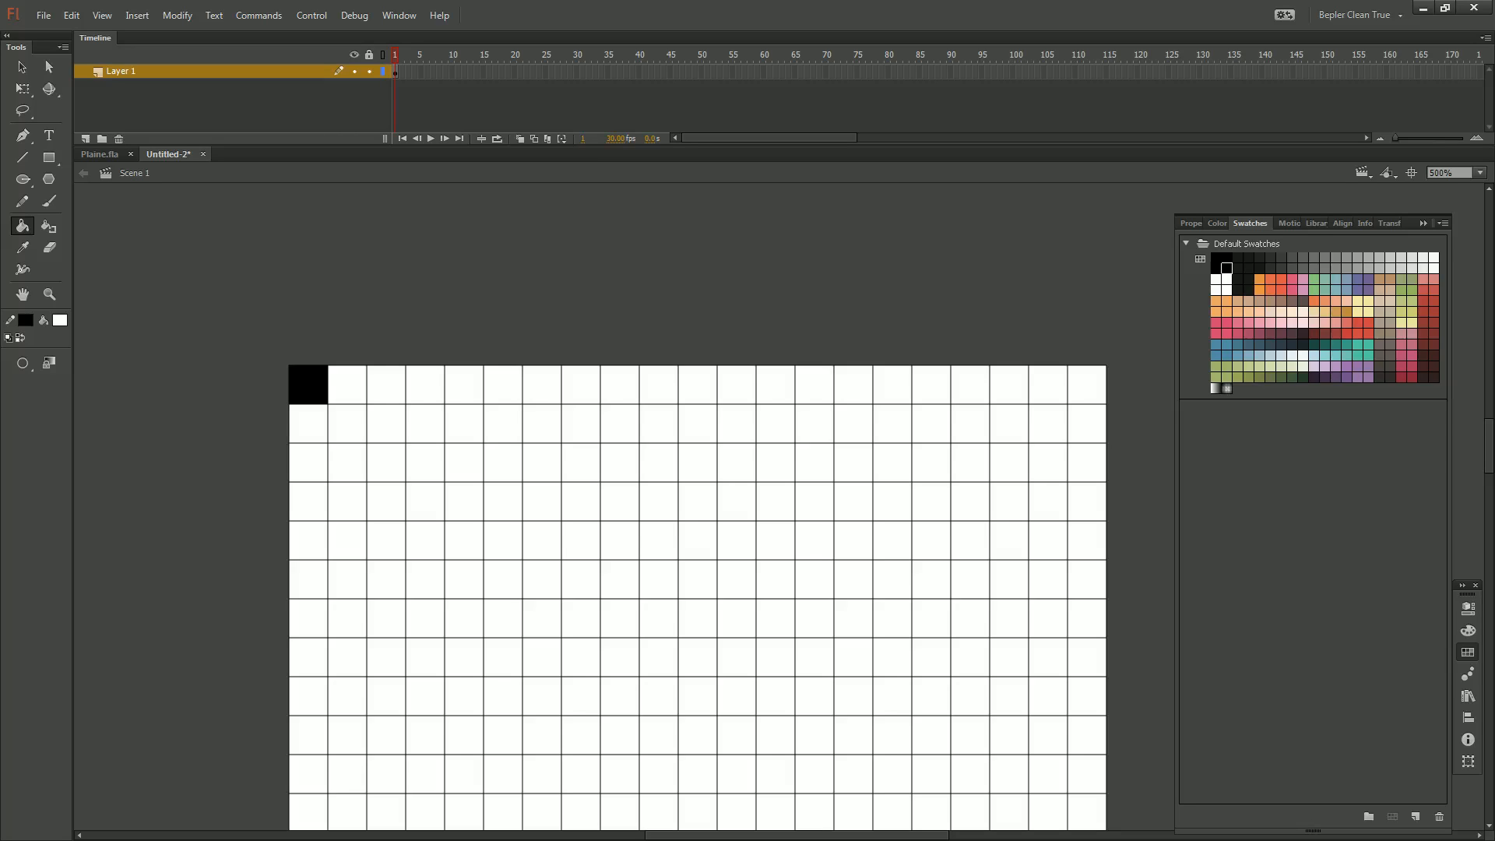
Examine the blank grid in Plaine.fla at several magnifications
left_click(116, 153)
key("v")
key("ctrl+minus")
left_click_drag(783, 545, 713, 289)
key("ctrl+minus")
left_click_drag(713, 499, 714, 580)
key("ctrl+equal")
left_click_drag(784, 389, 649, 628)
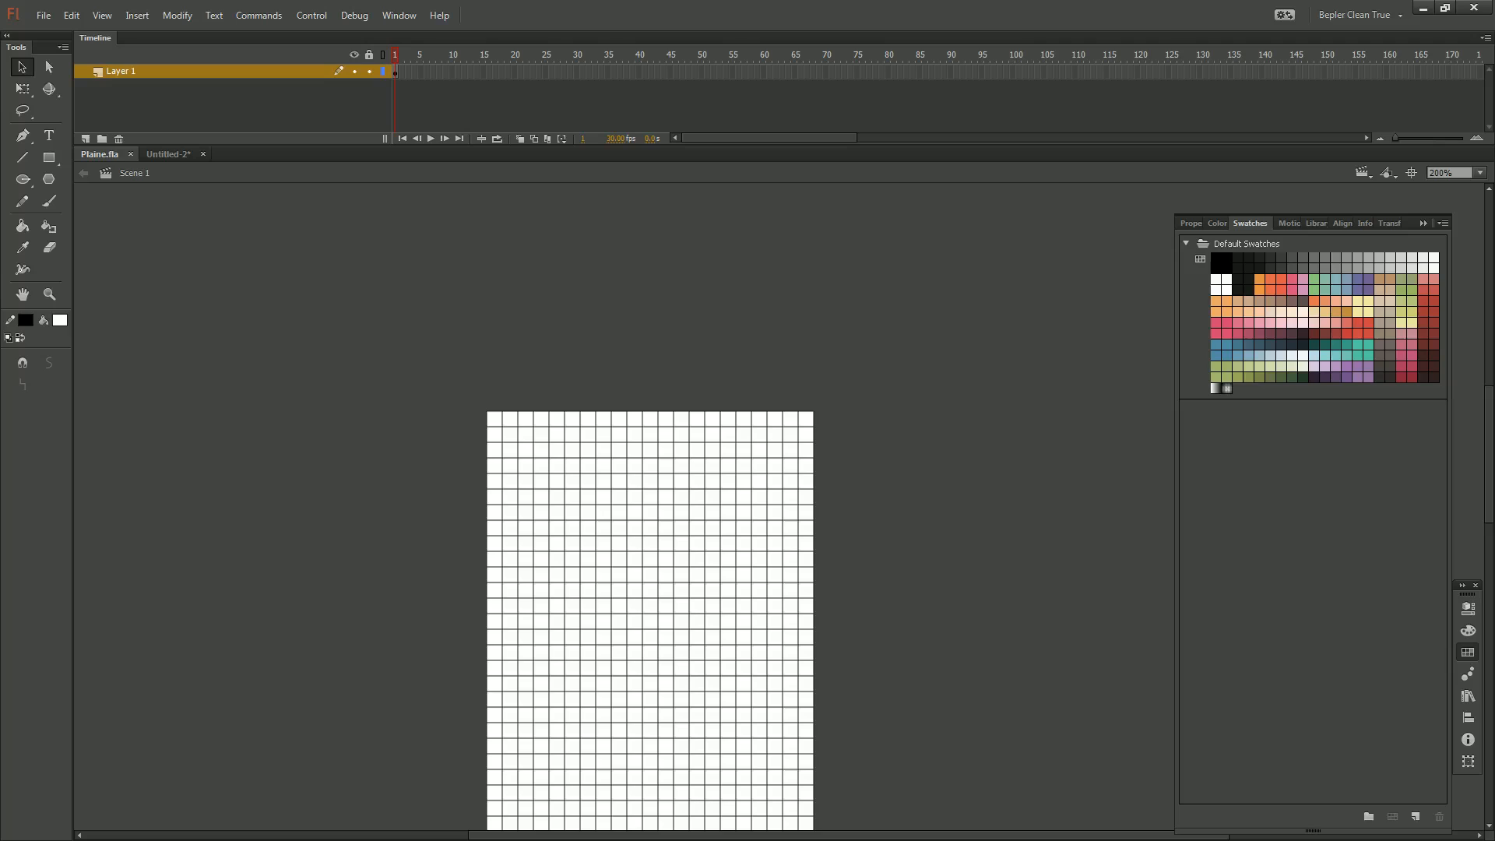
key("ctrl+equal")
left_click_drag(733, 390, 718, 615)
key("ctrl+equal")
key("ctrl+minus")
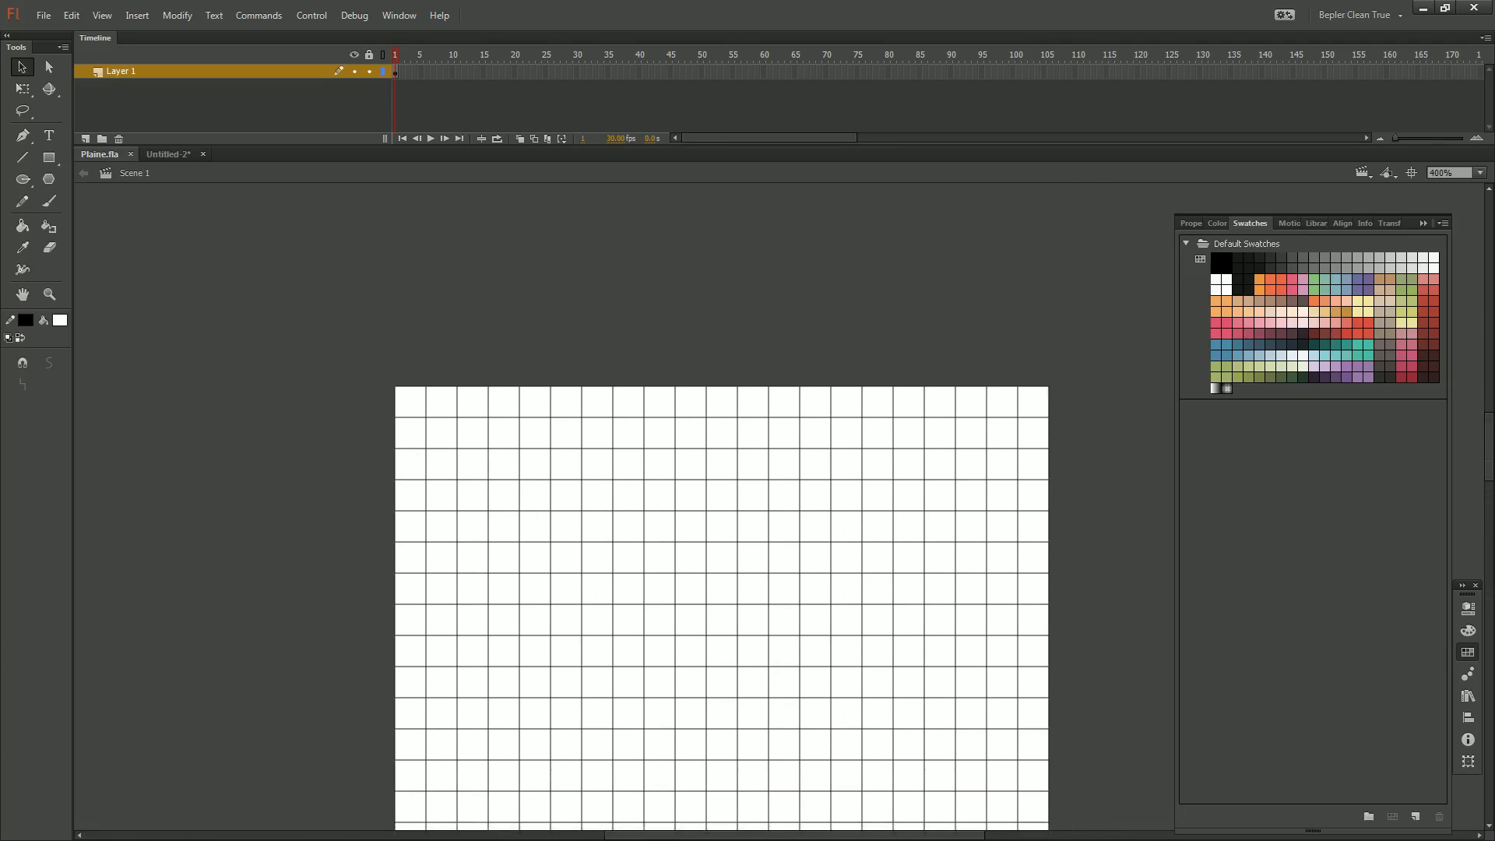
Return to Untitled-2 and fill the three squares adjoining the black corner square with black using the Paint Bucket
left_click(176, 154)
left_click_drag(545, 499, 819, 511)
key("b")
key("k")
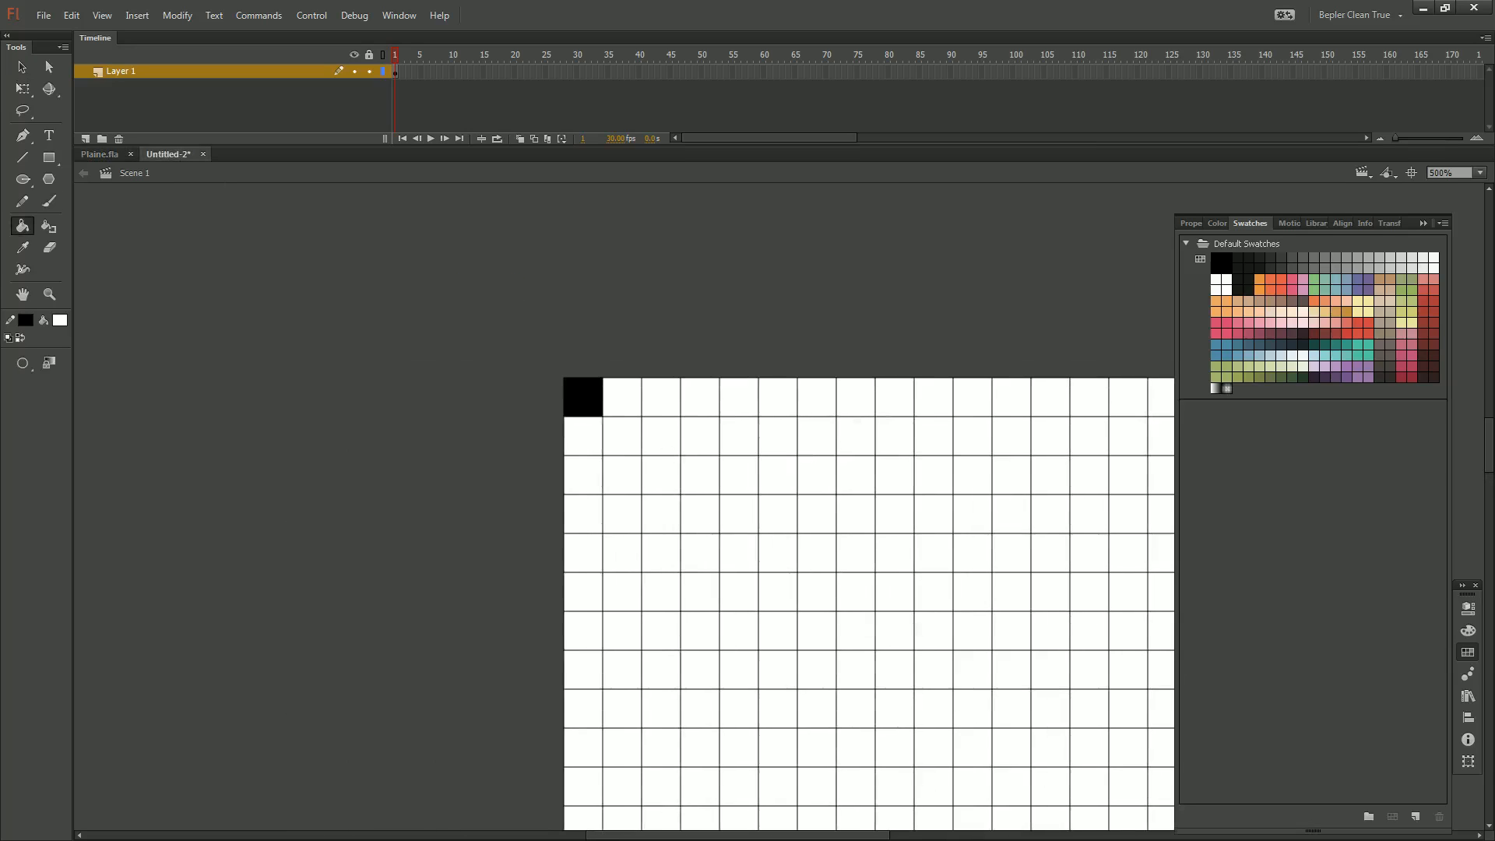
left_click(60, 320)
left_click(93, 371)
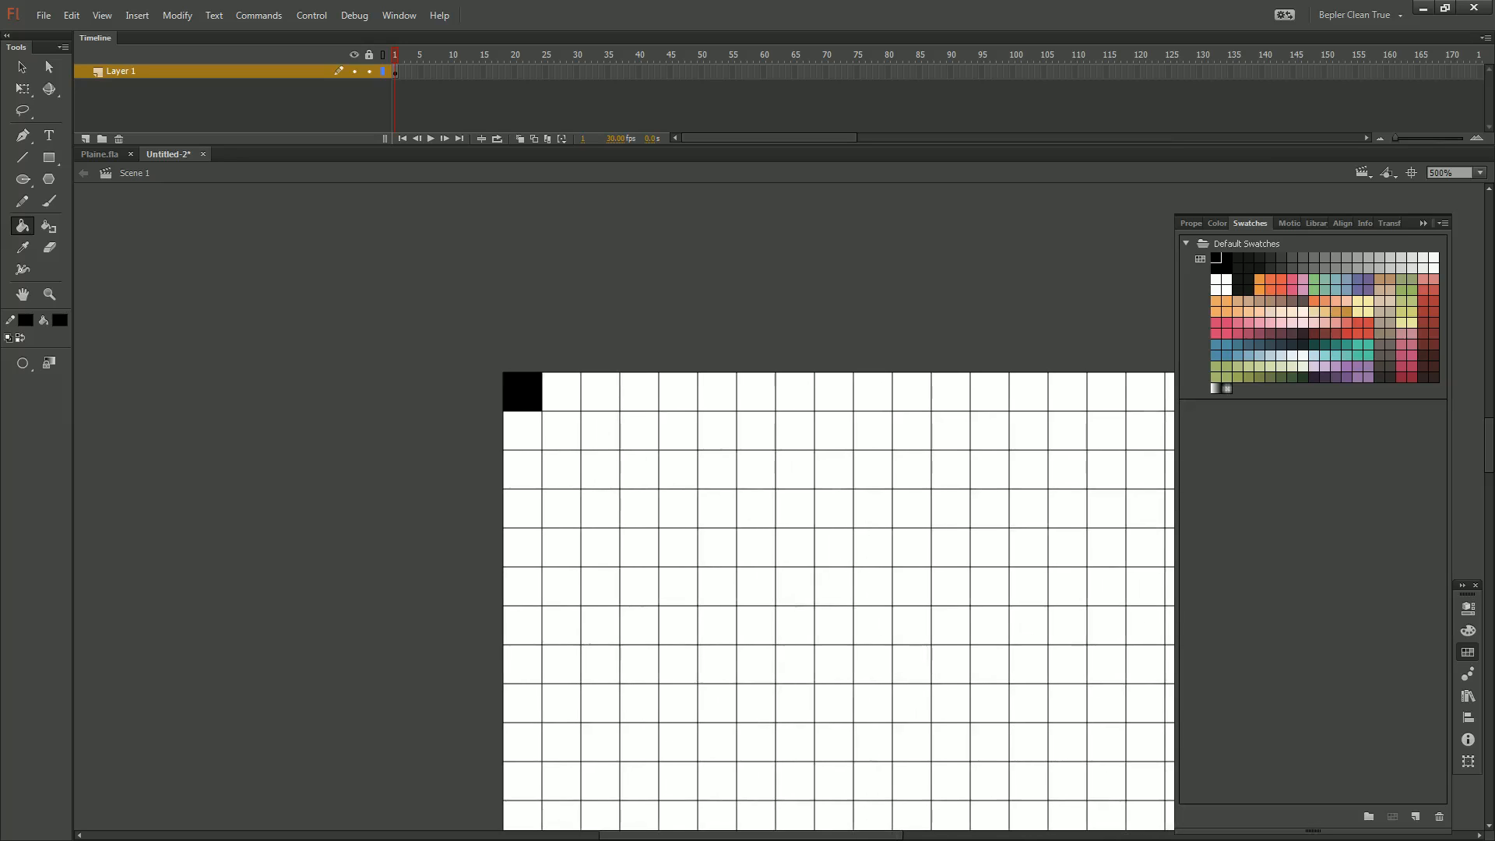
left_click(561, 391)
left_click(522, 431)
left_click(561, 431)
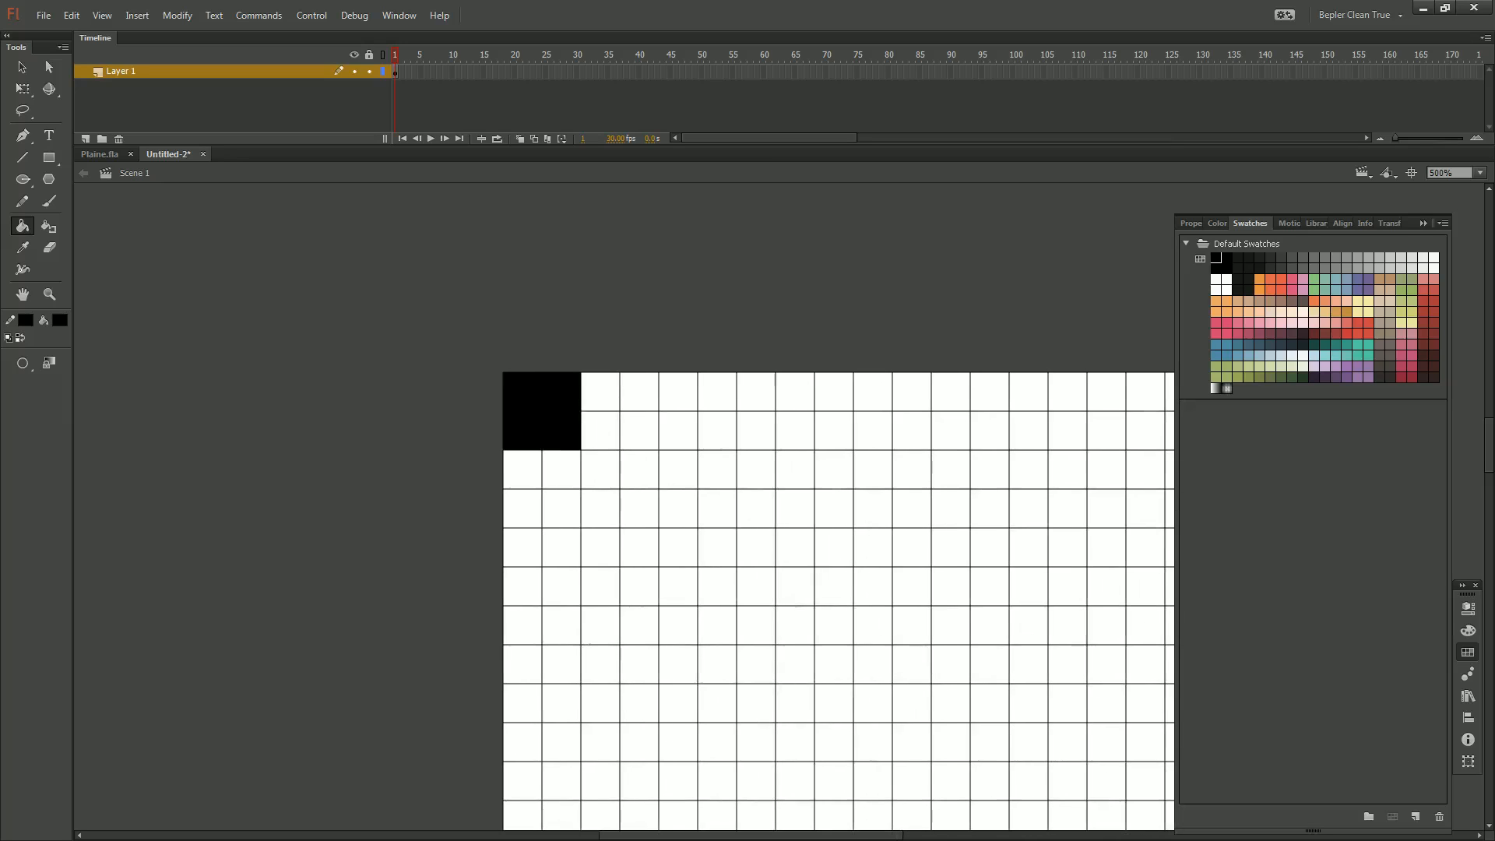
Undo the three black fills around the grid's corner square
key("v")
left_click_drag(713, 294, 551, 251)
key("ctrl+z")
key("ctrl+z")
key("ctrl+z")
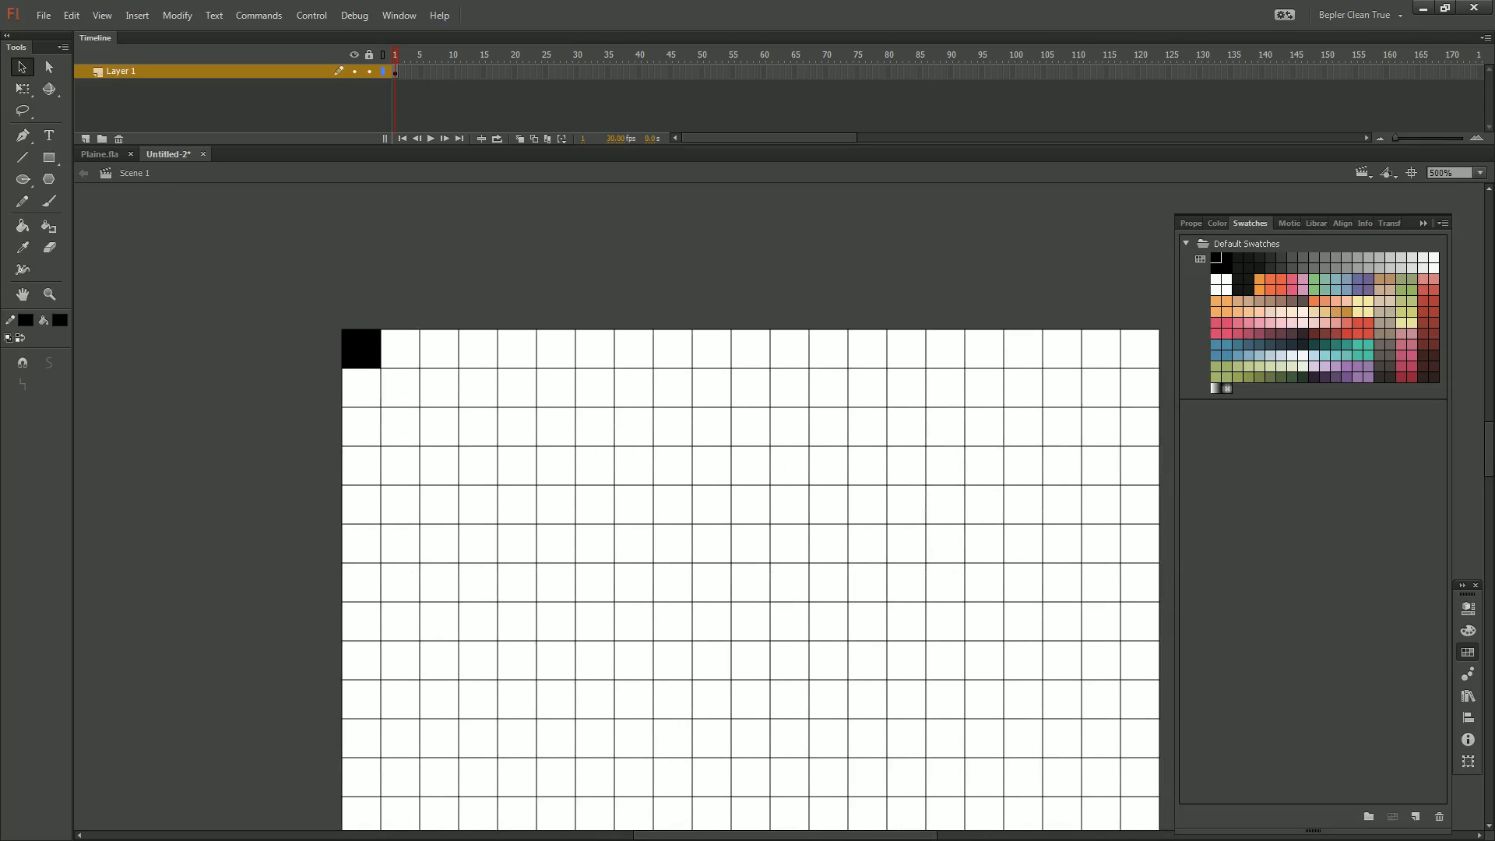
key("r")
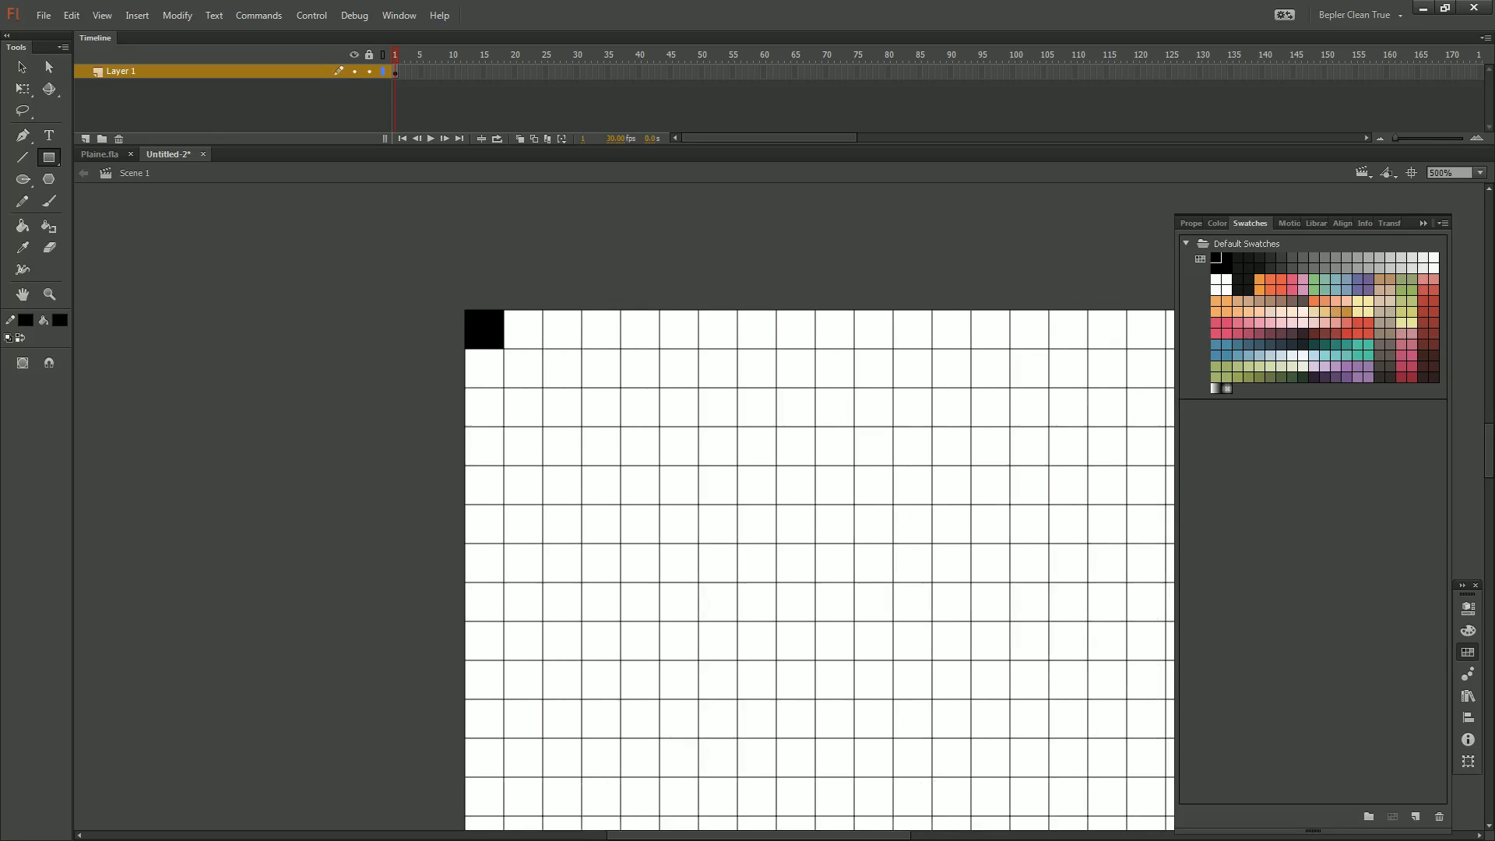
left_click(59, 318)
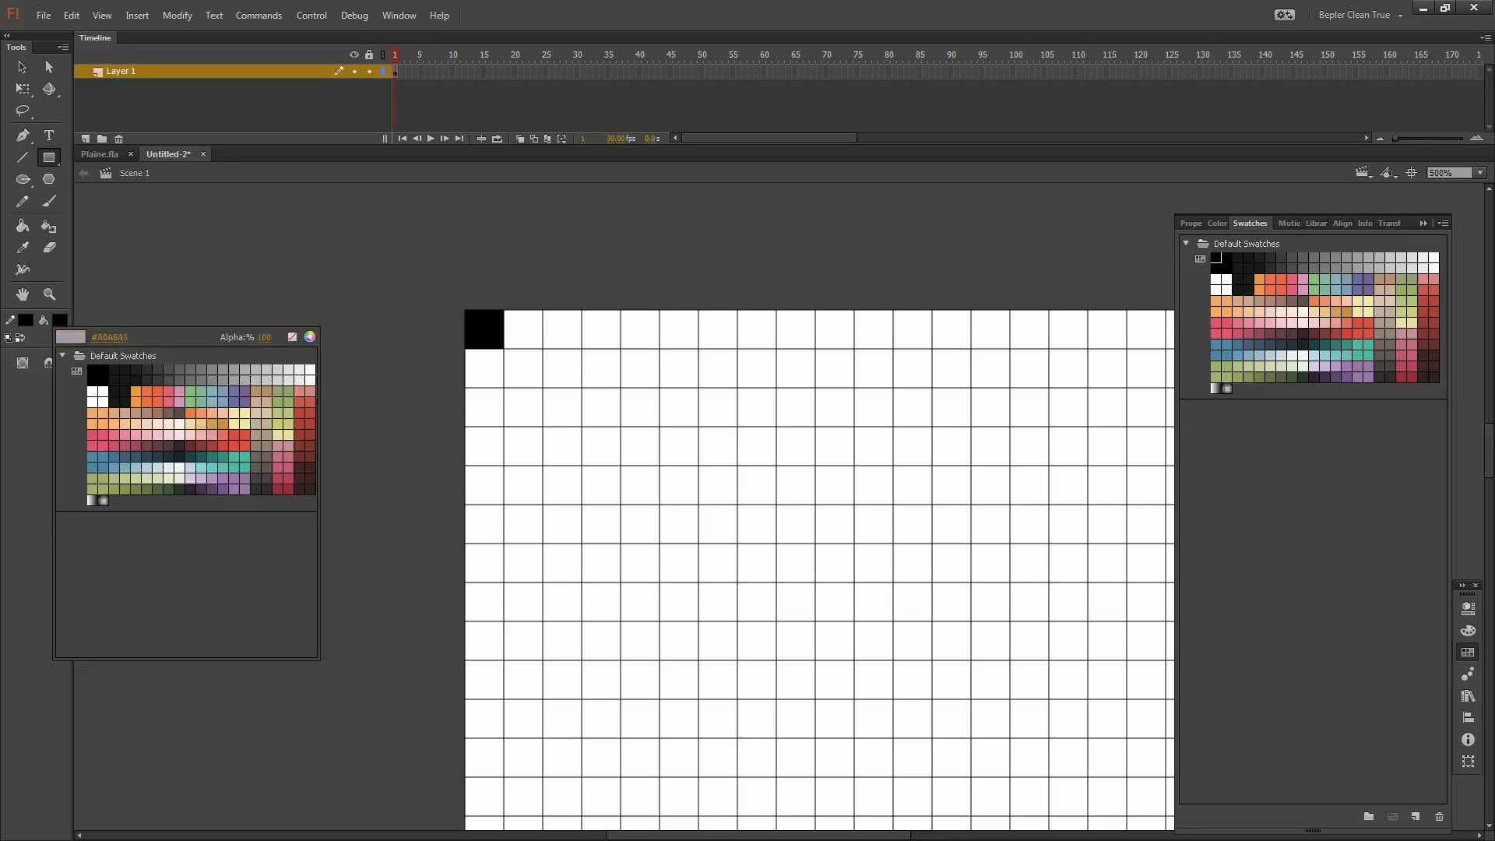
left_click(61, 321)
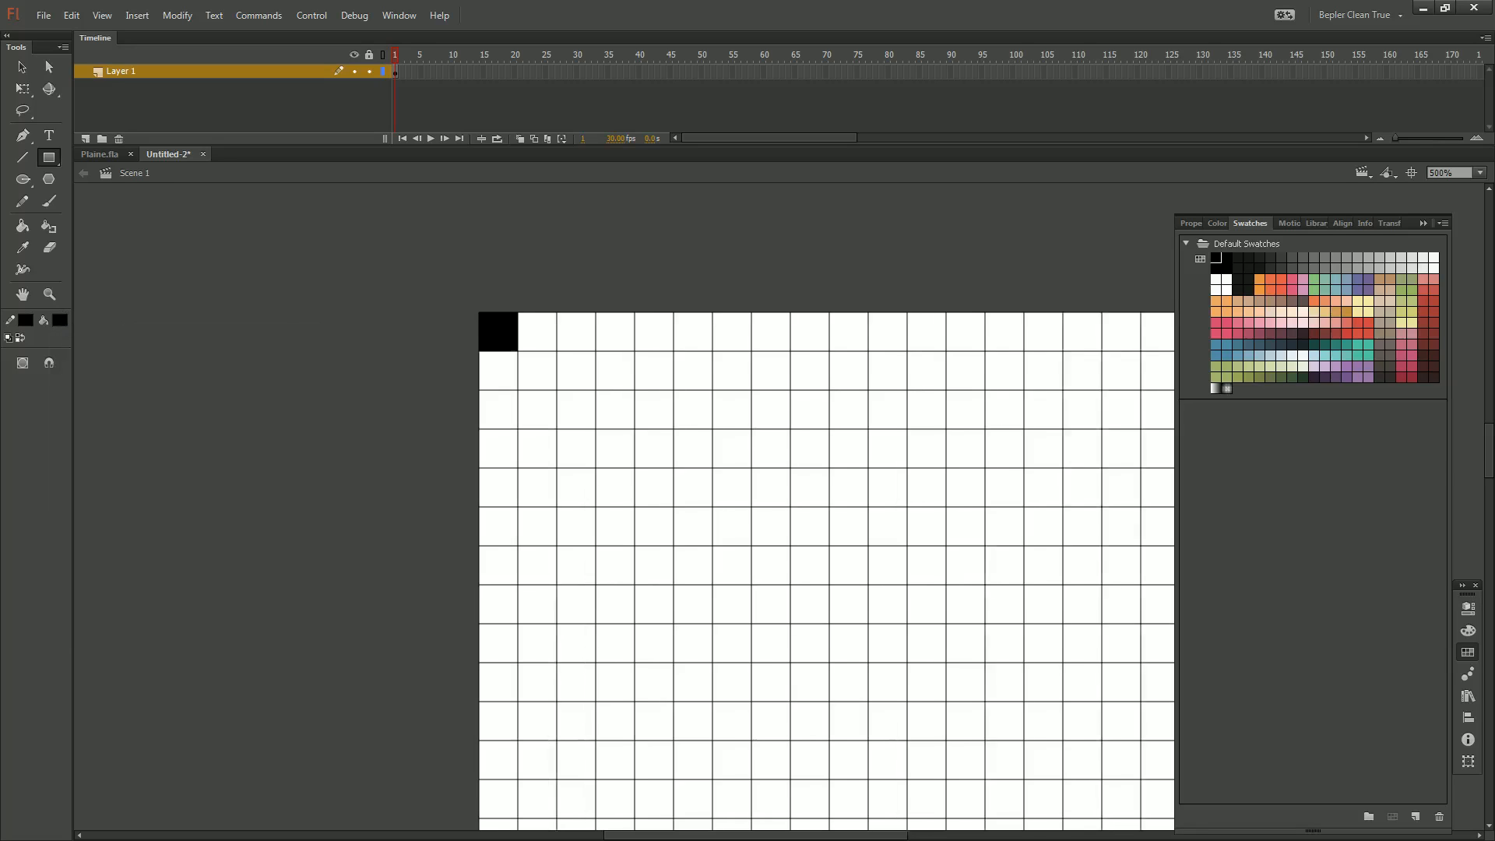
scroll(853, 559, "down", 1)
key("v")
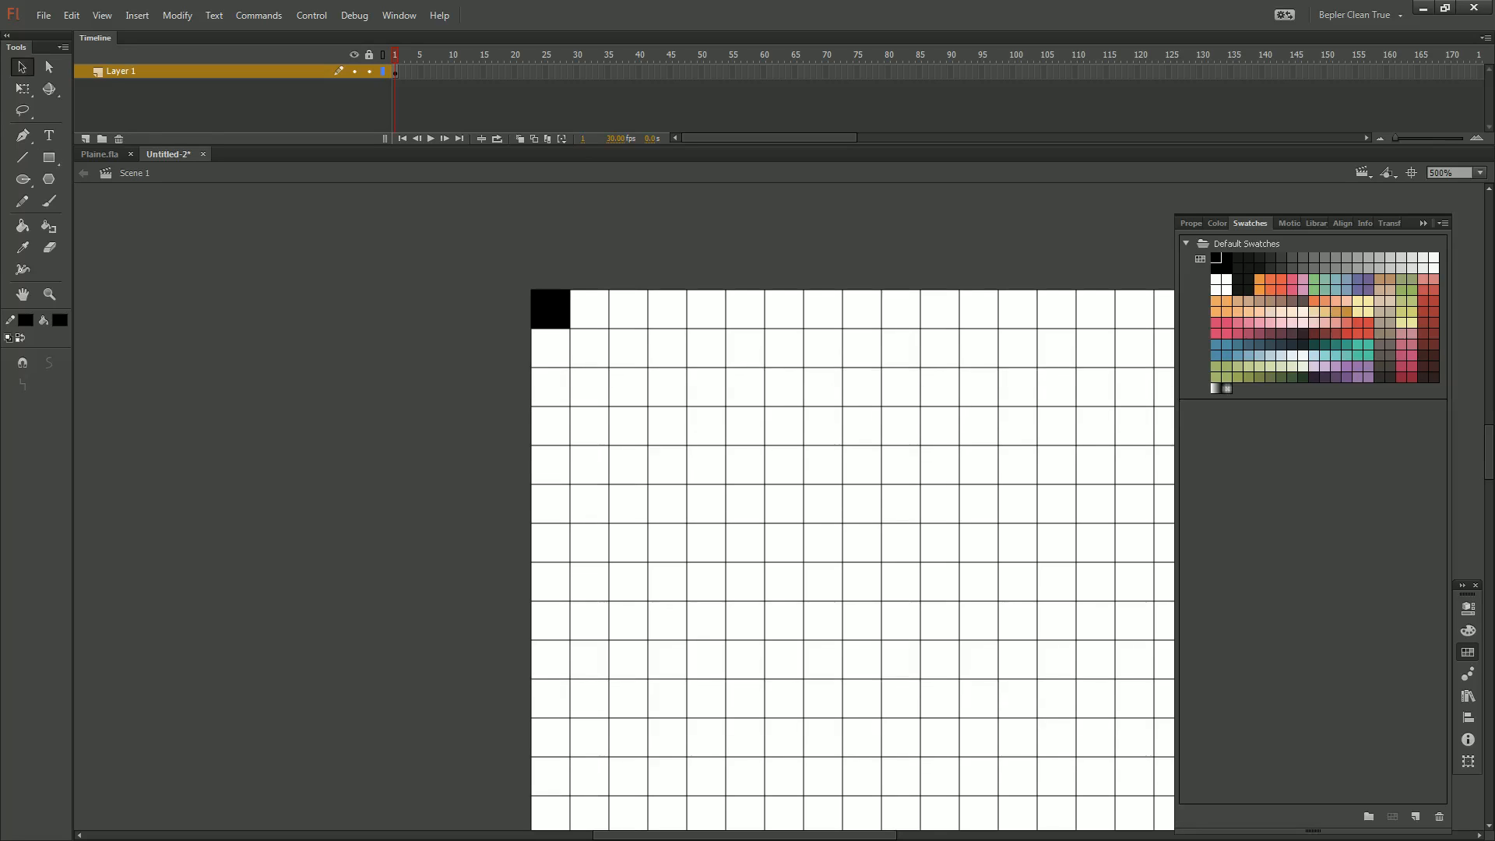
Draw a narrow vertical black rectangle without a stroke just outside the grid's left edge, about eleven grid squares tall
key("r")
left_click(26, 320)
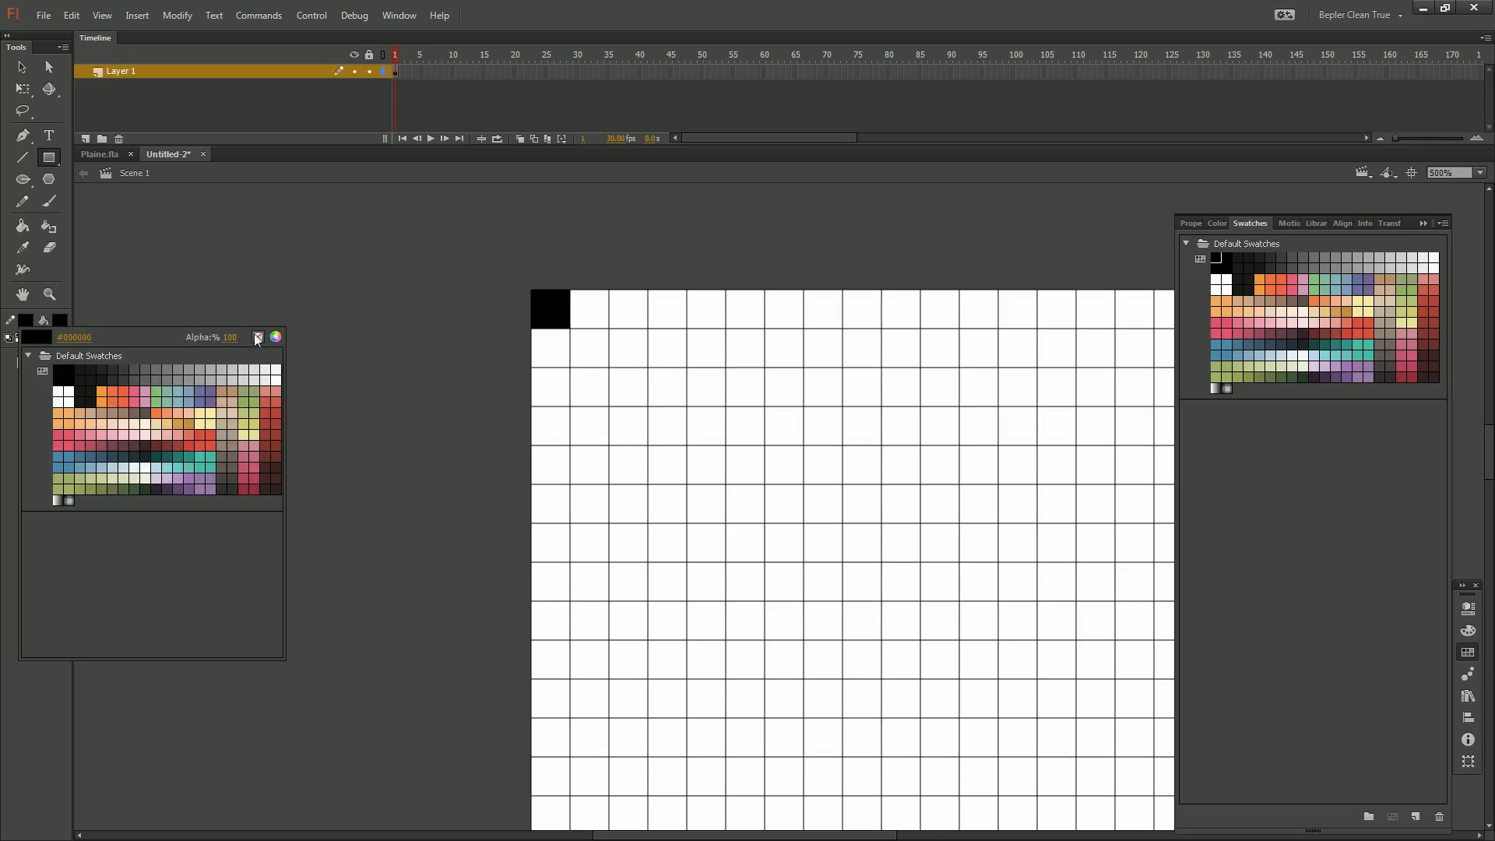
left_click(259, 338)
left_click_drag(484, 288, 513, 702)
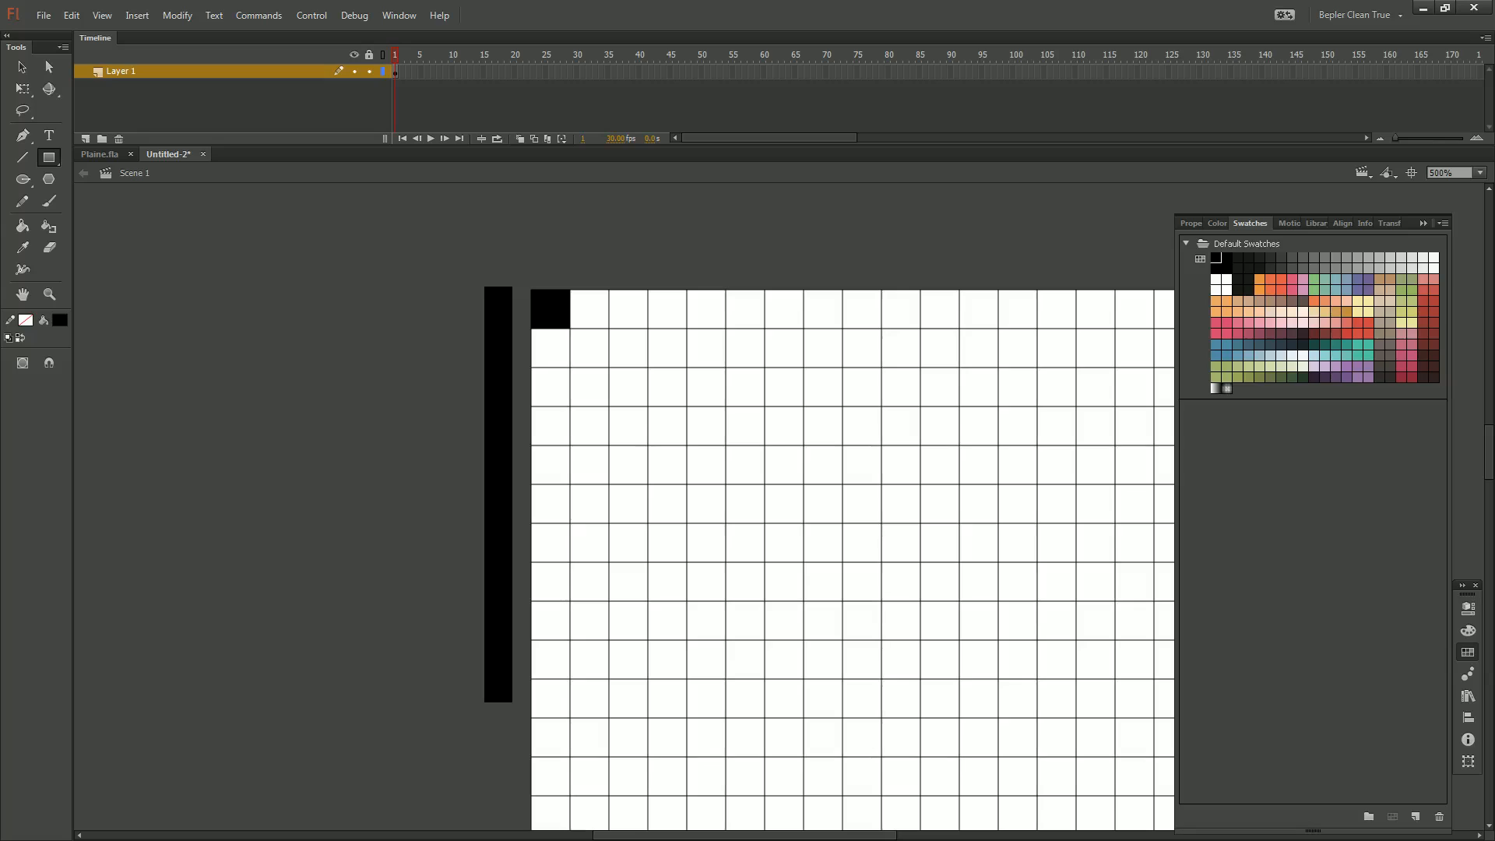
Scale the black bar's height with Free Transform to about ten grid squares, starting level with the grid's upper edge
key("q")
left_click(498, 495)
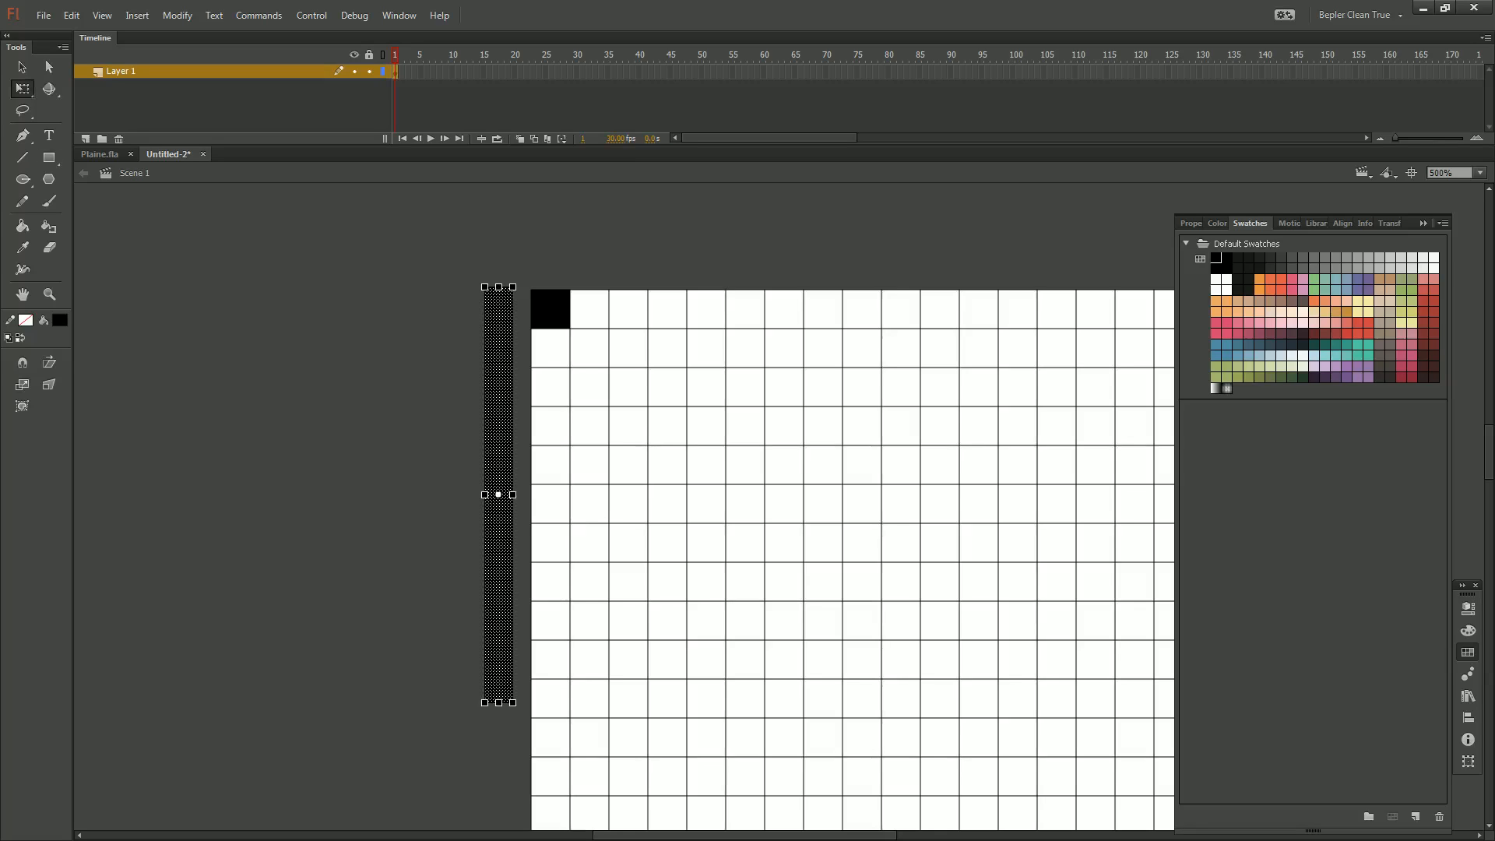
left_click_drag(498, 703, 499, 683)
left_click_drag(498, 306, 498, 287)
left_click_drag(498, 674, 498, 677)
Give the bar a linear gradient fill running from black to white
left_click(1341, 224)
left_click(1269, 224)
left_click(1265, 224)
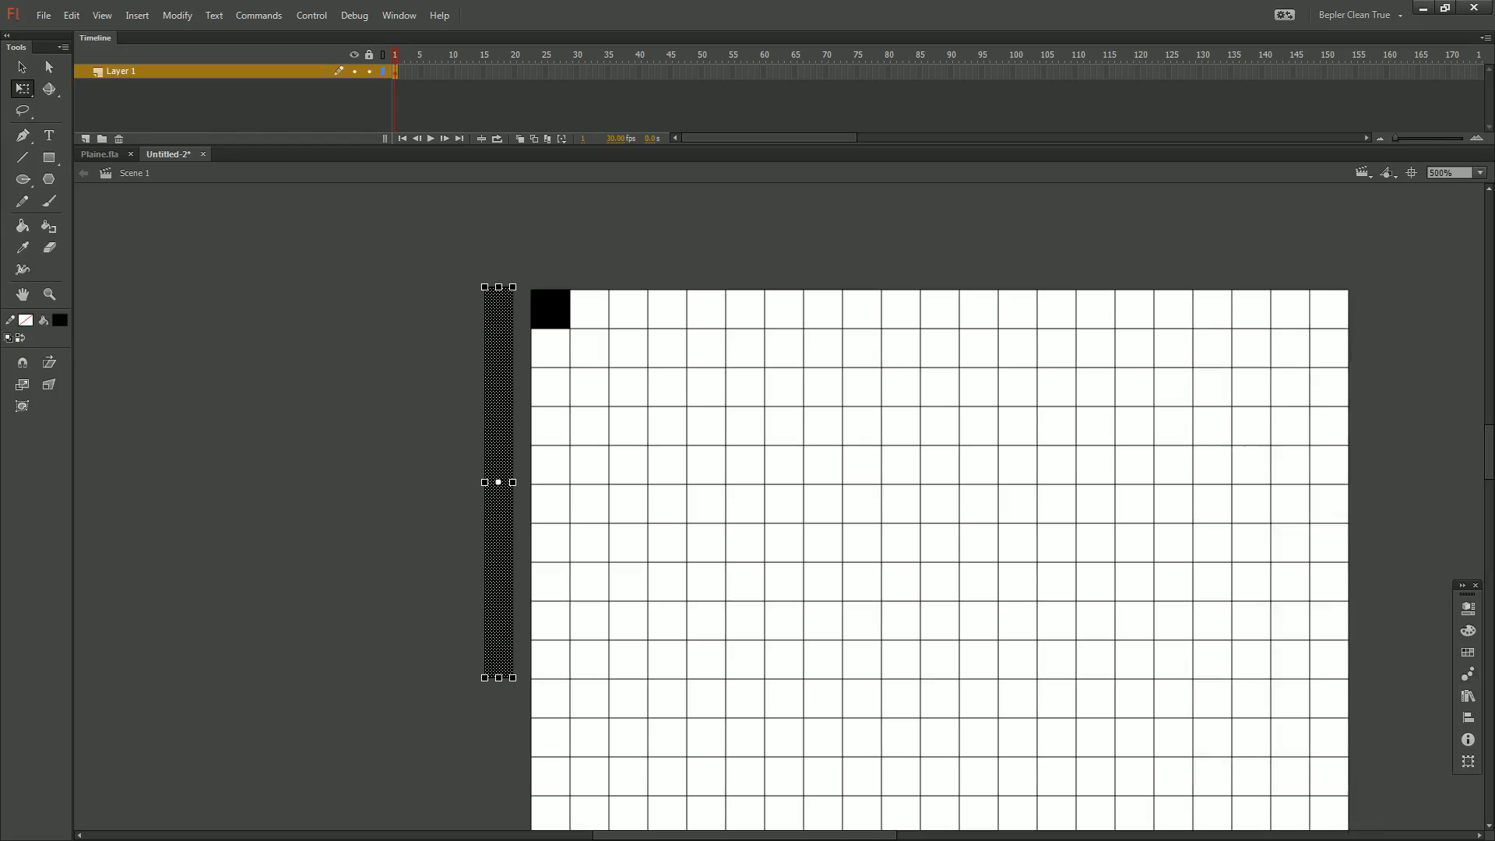
left_click(1468, 631)
left_click(1312, 241)
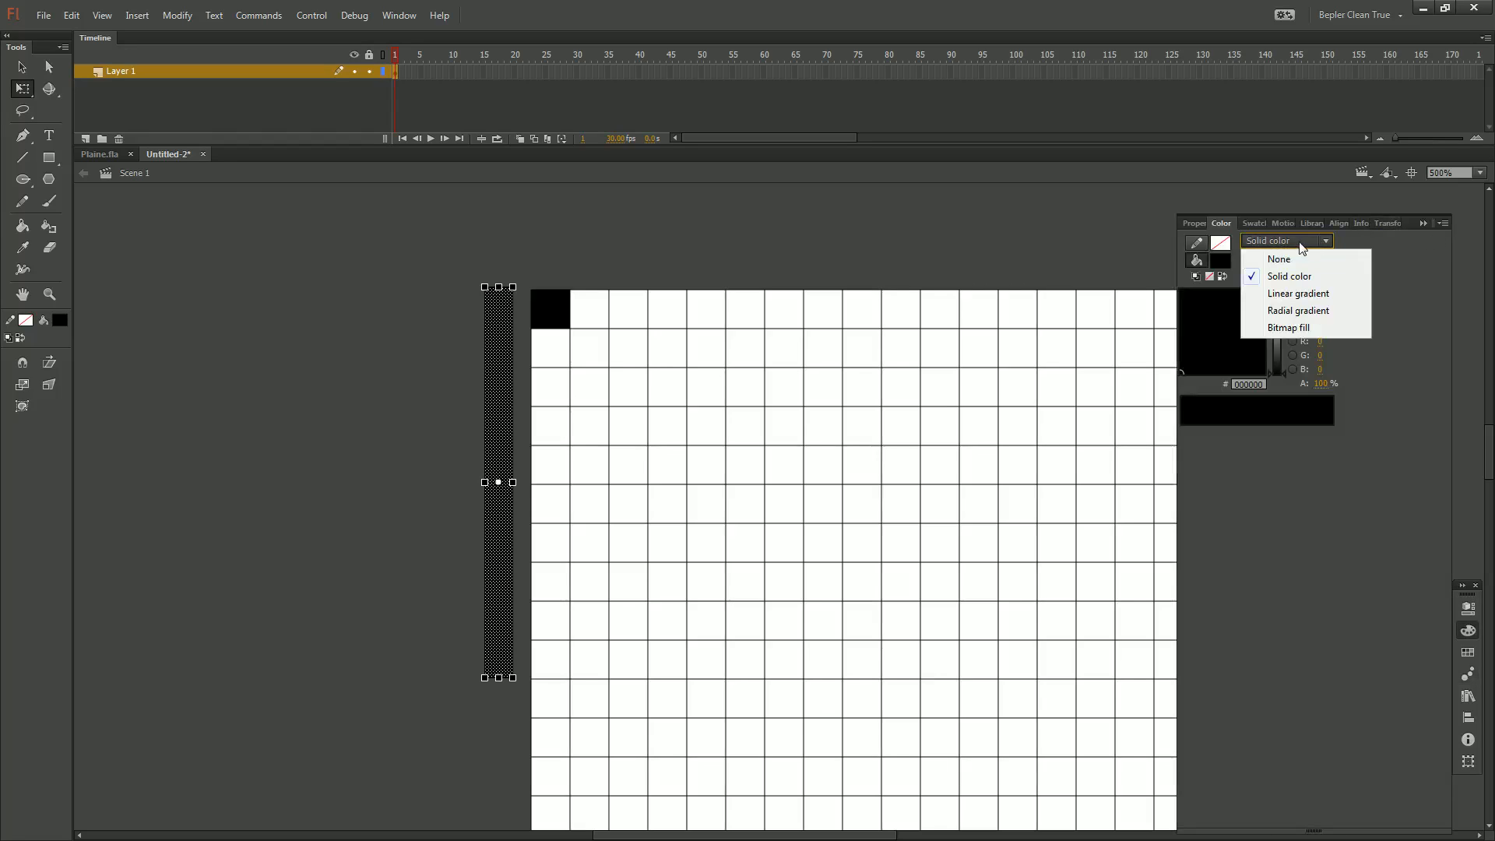
left_click(1288, 293)
double_click(1182, 422)
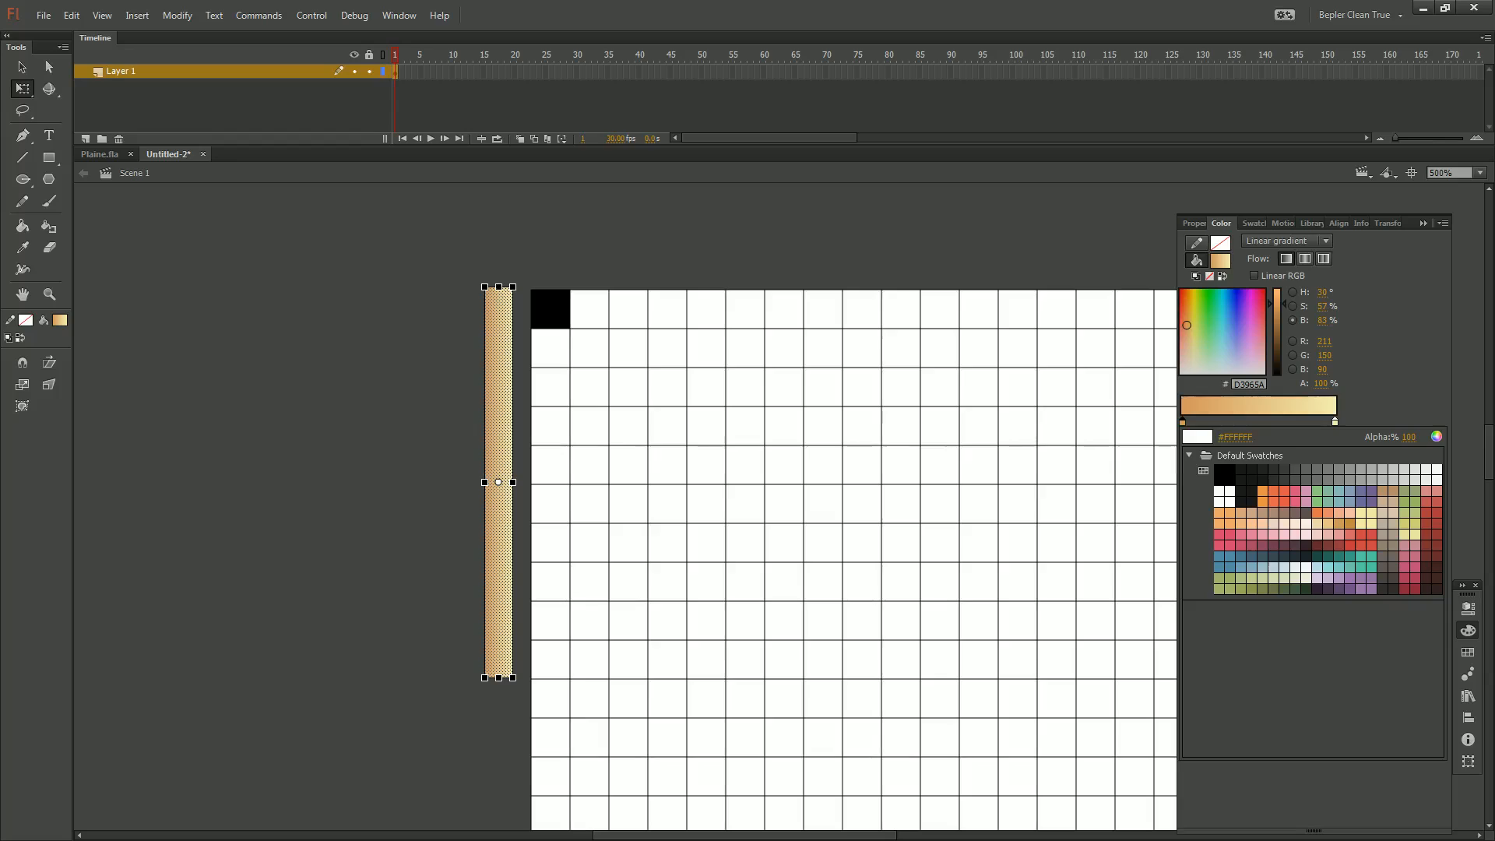
left_click(1221, 474)
double_click(1335, 421)
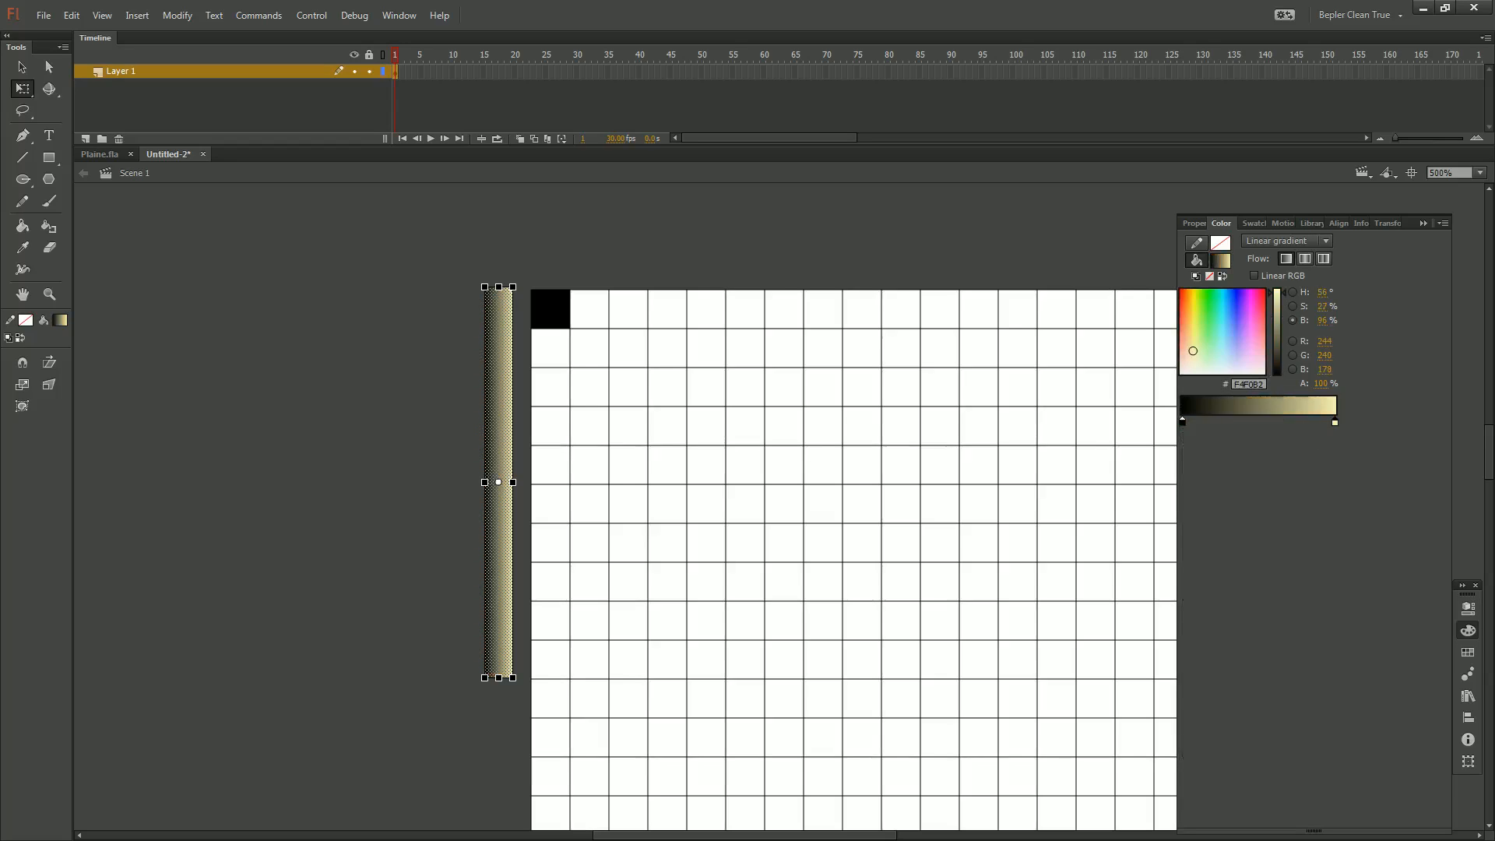
left_click(1069, 491)
left_click(312, 226)
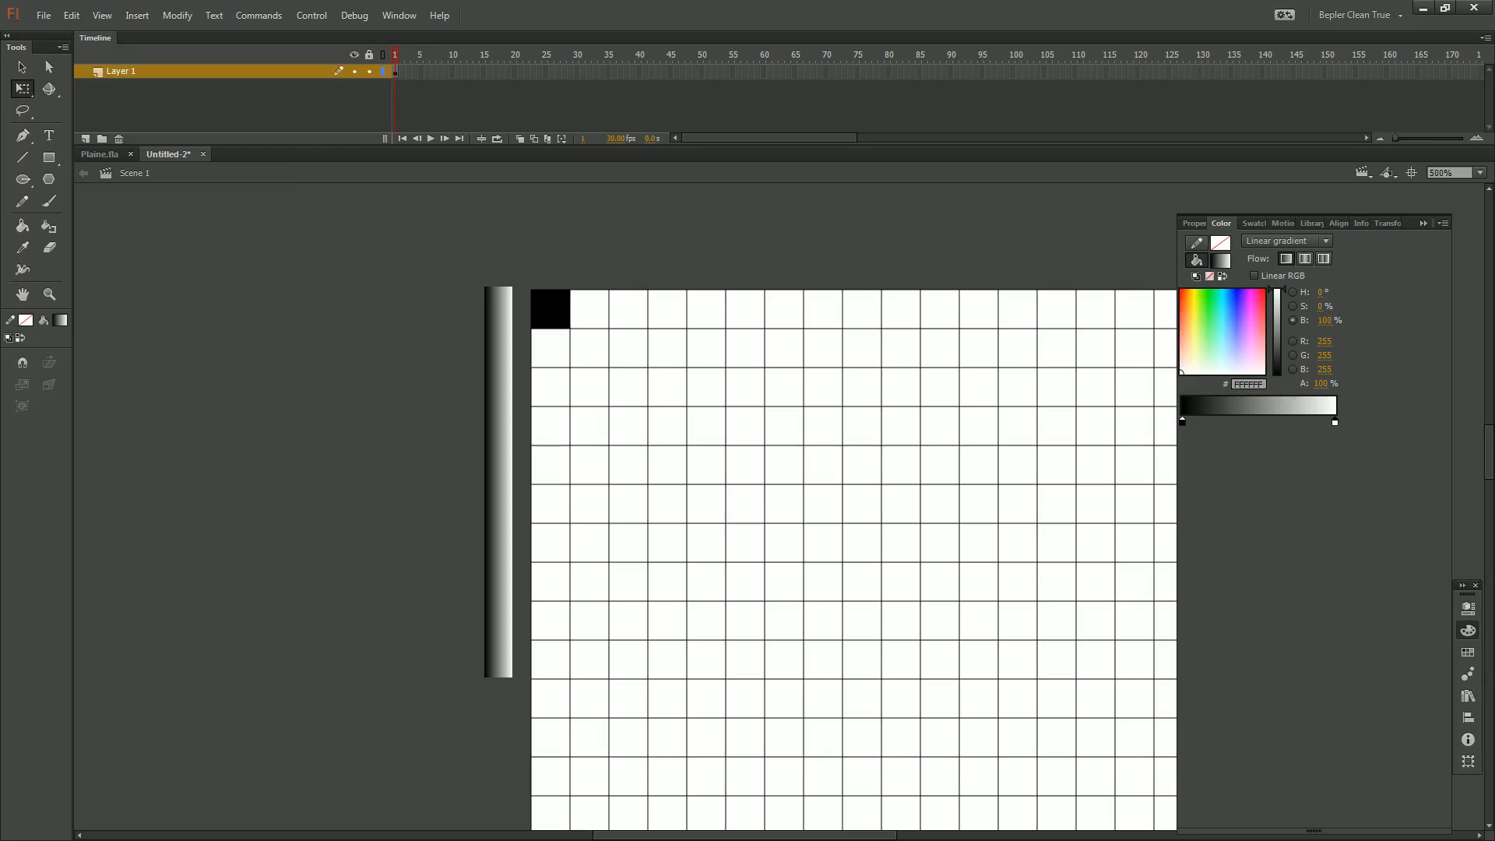
Rotate the bar's gradient to run vertically and stretch it over the full height, black at the upper end and white at the lower
key("f")
left_click(499, 481)
left_click_drag(512, 286, 694, 495)
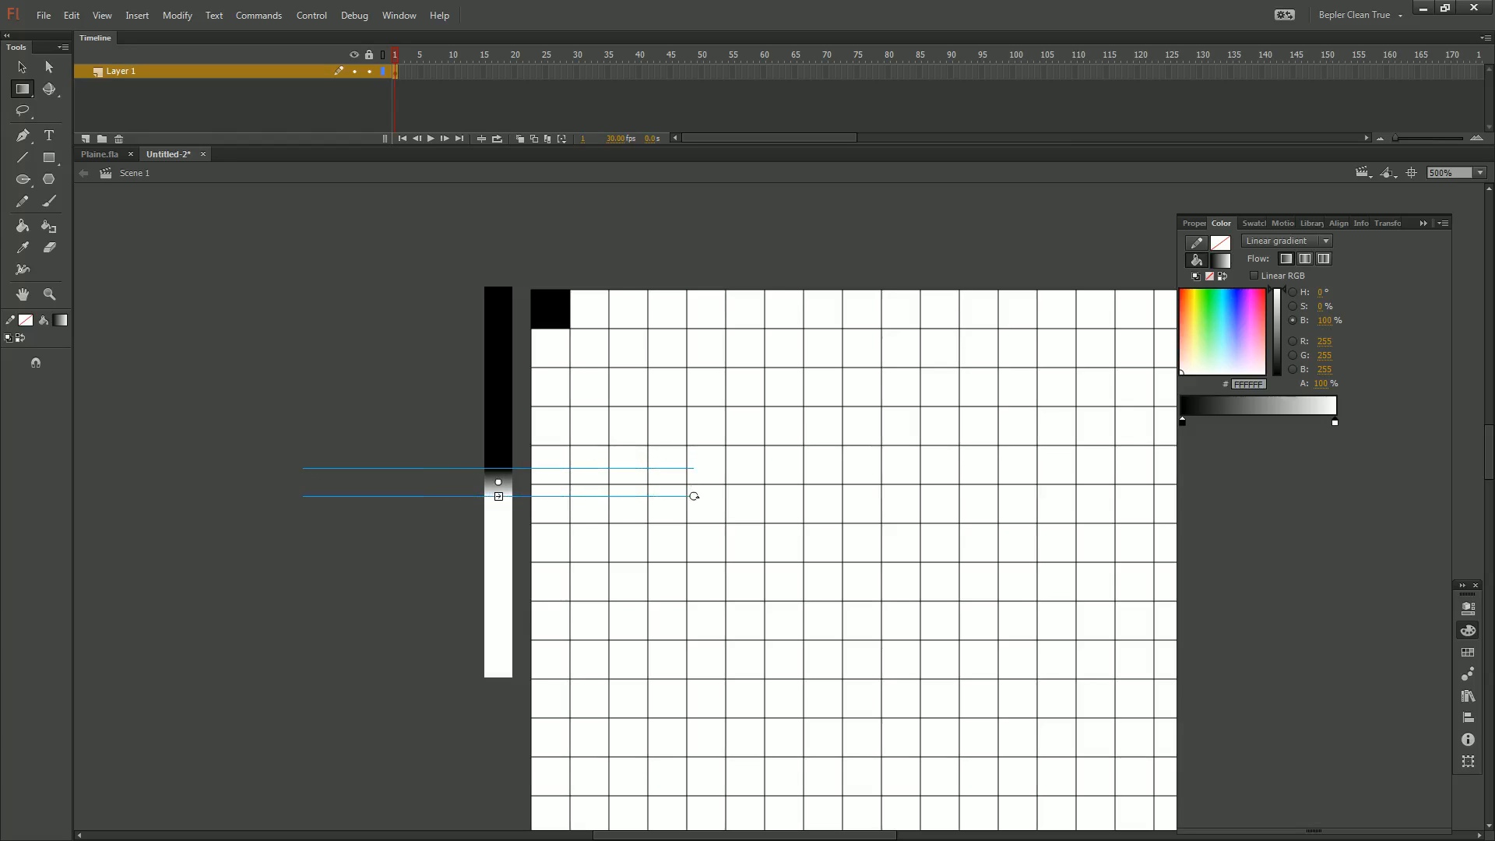
left_click_drag(498, 496, 498, 678)
key("Escape")
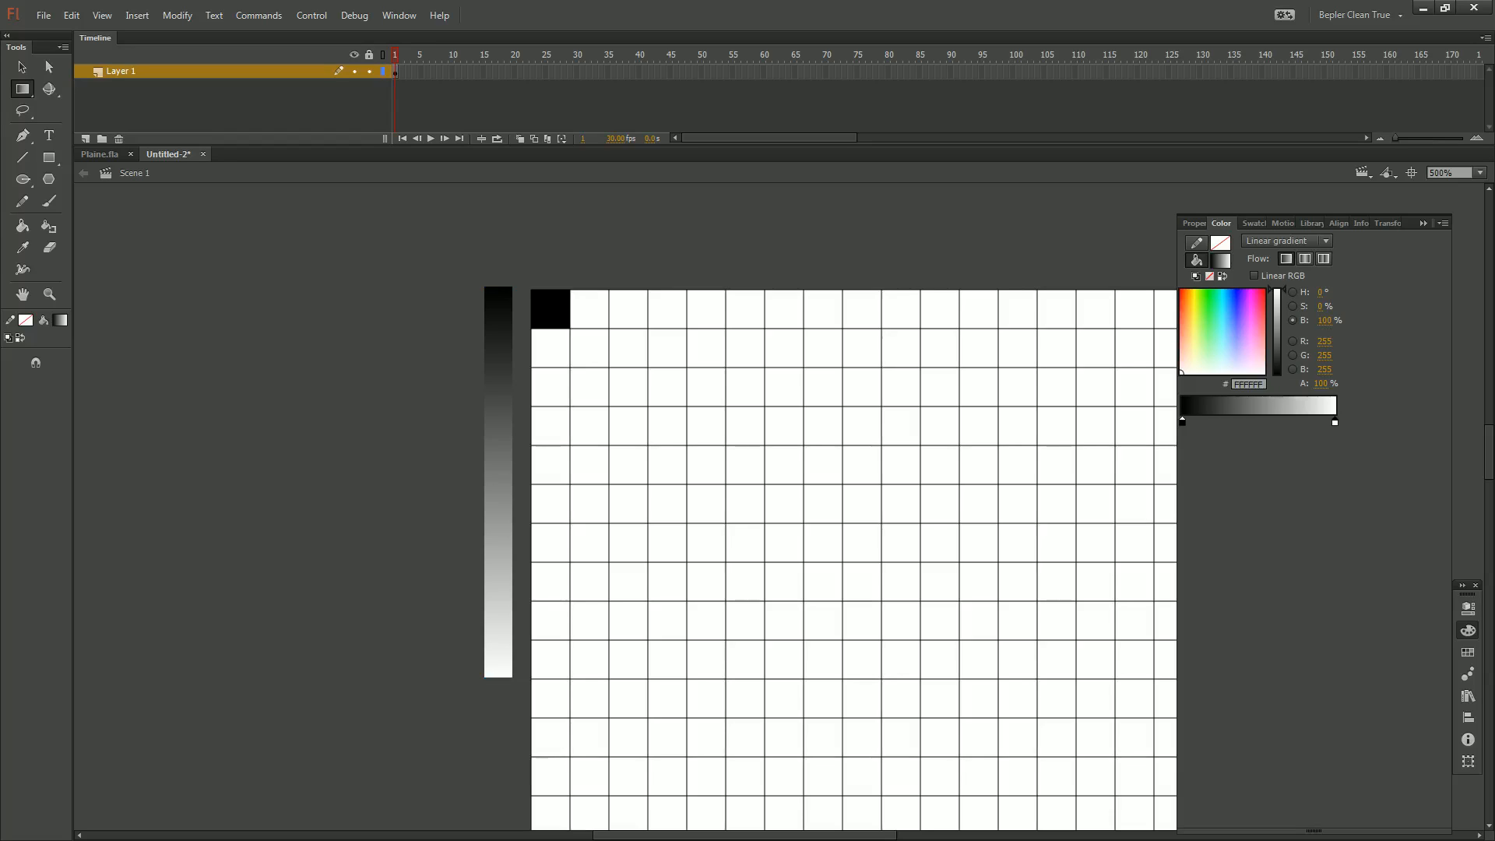
Fill the second and third squares of the first column with dark grays 171717 and 373737 sampled from the gradient bar
left_click(60, 320)
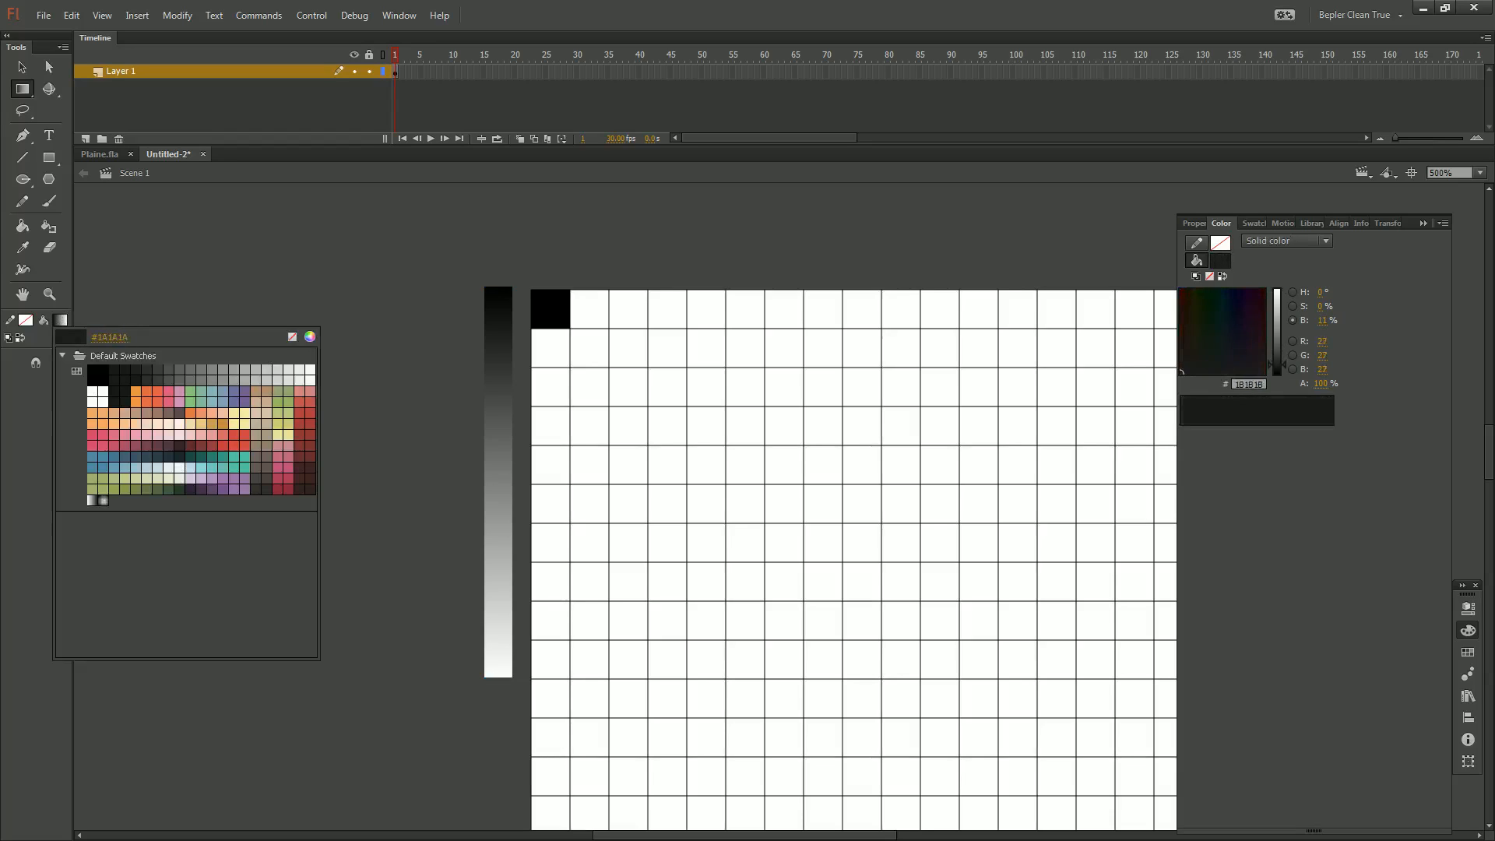
left_click(498, 324)
key("k")
left_click(550, 348)
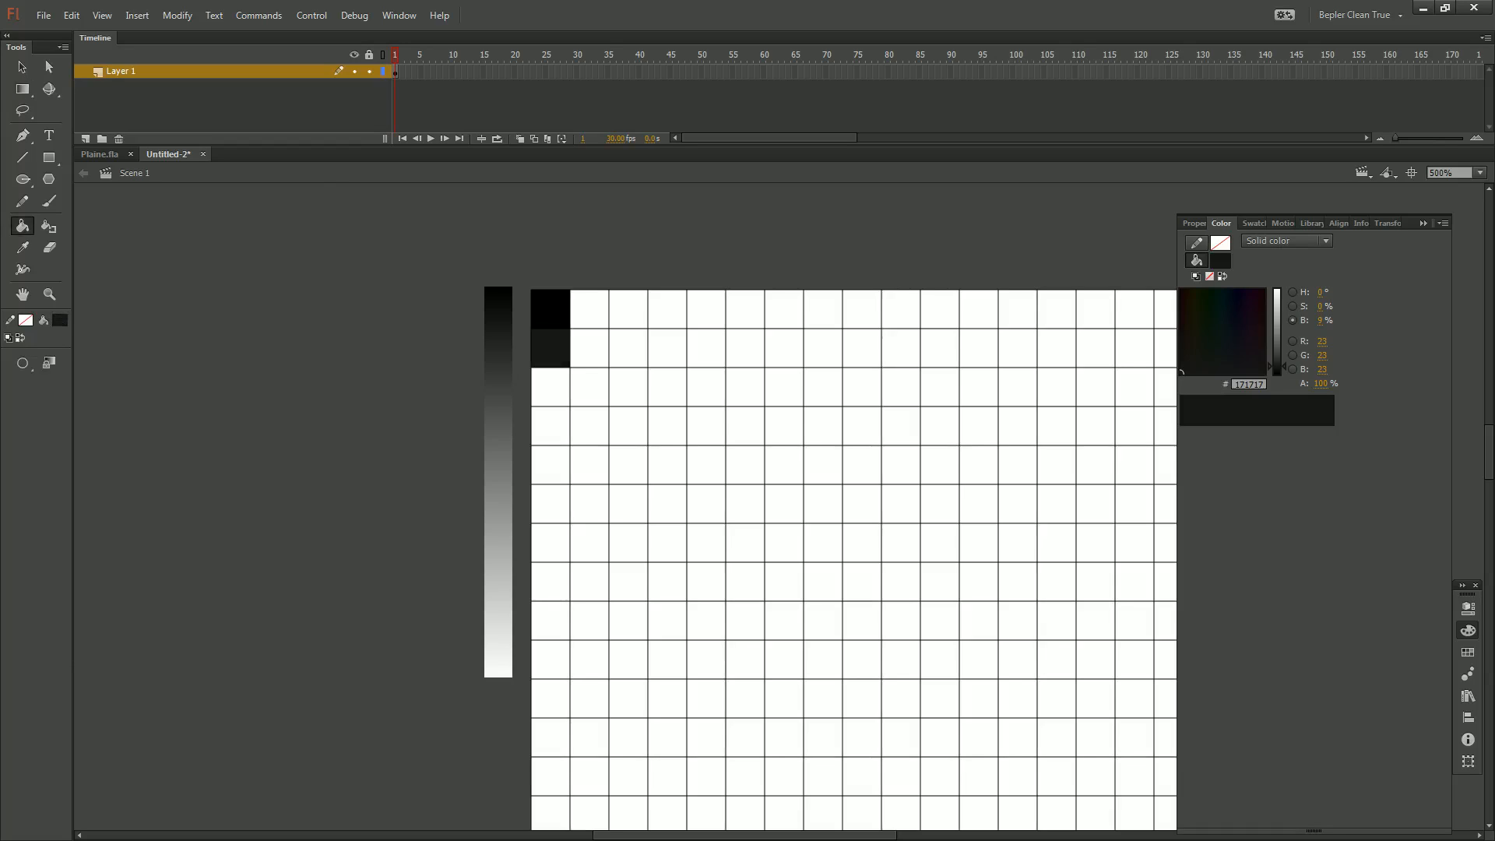
left_click(60, 320)
left_click(499, 371)
left_click(551, 387)
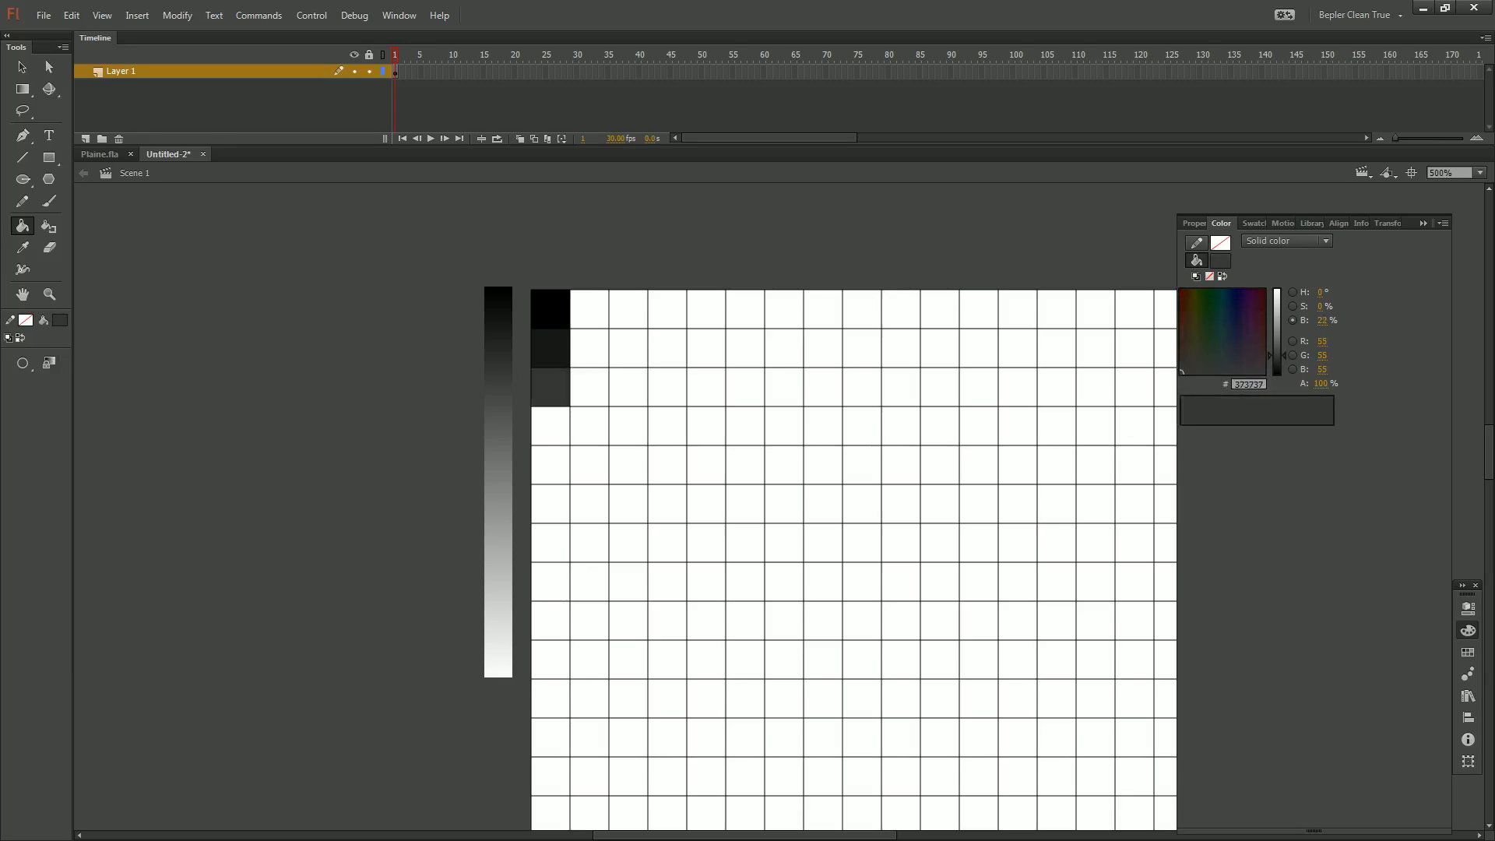
Fill the fourth and fifth squares of the first column with grays 5A5A5A and 777777 sampled from the gradient bar
left_click(1220, 260)
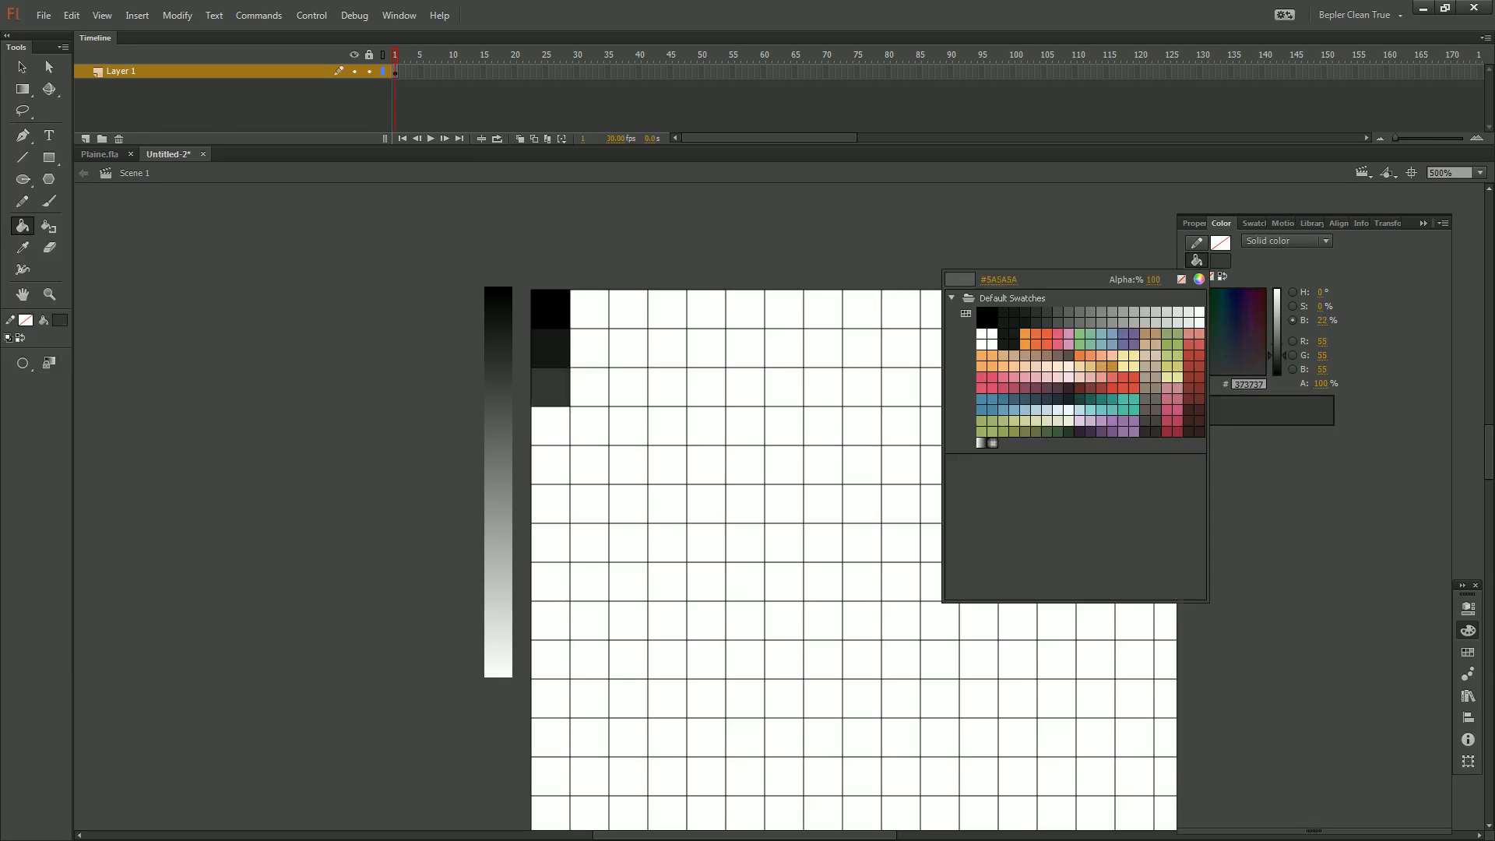
left_click(498, 424)
left_click(551, 426)
left_click(1221, 260)
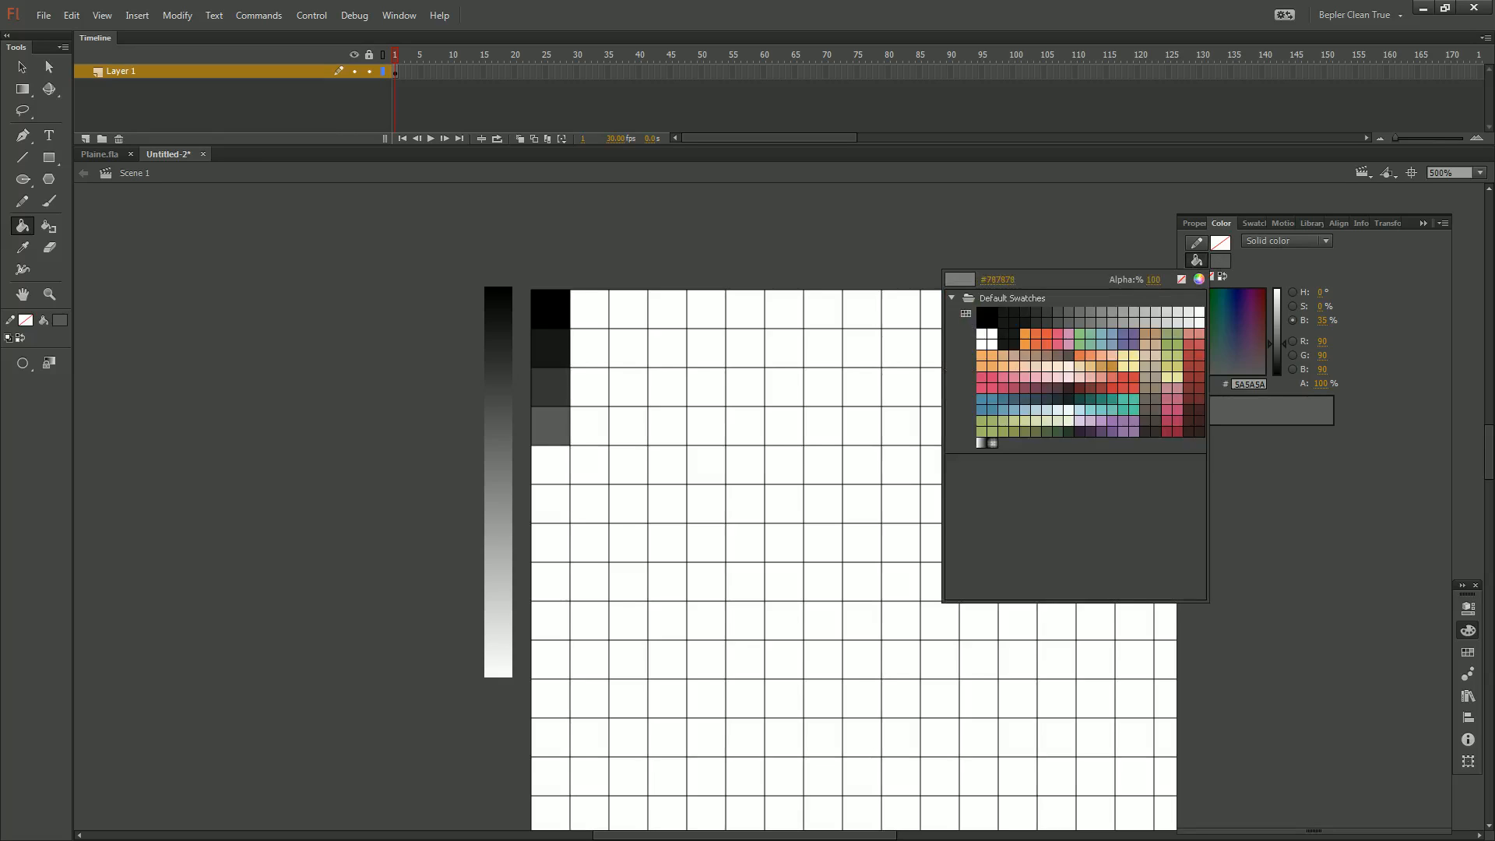
left_click(499, 471)
left_click(551, 465)
Fill the sixth square of the first column with gray 929292 sampled from the gradient bar
left_click(1220, 260)
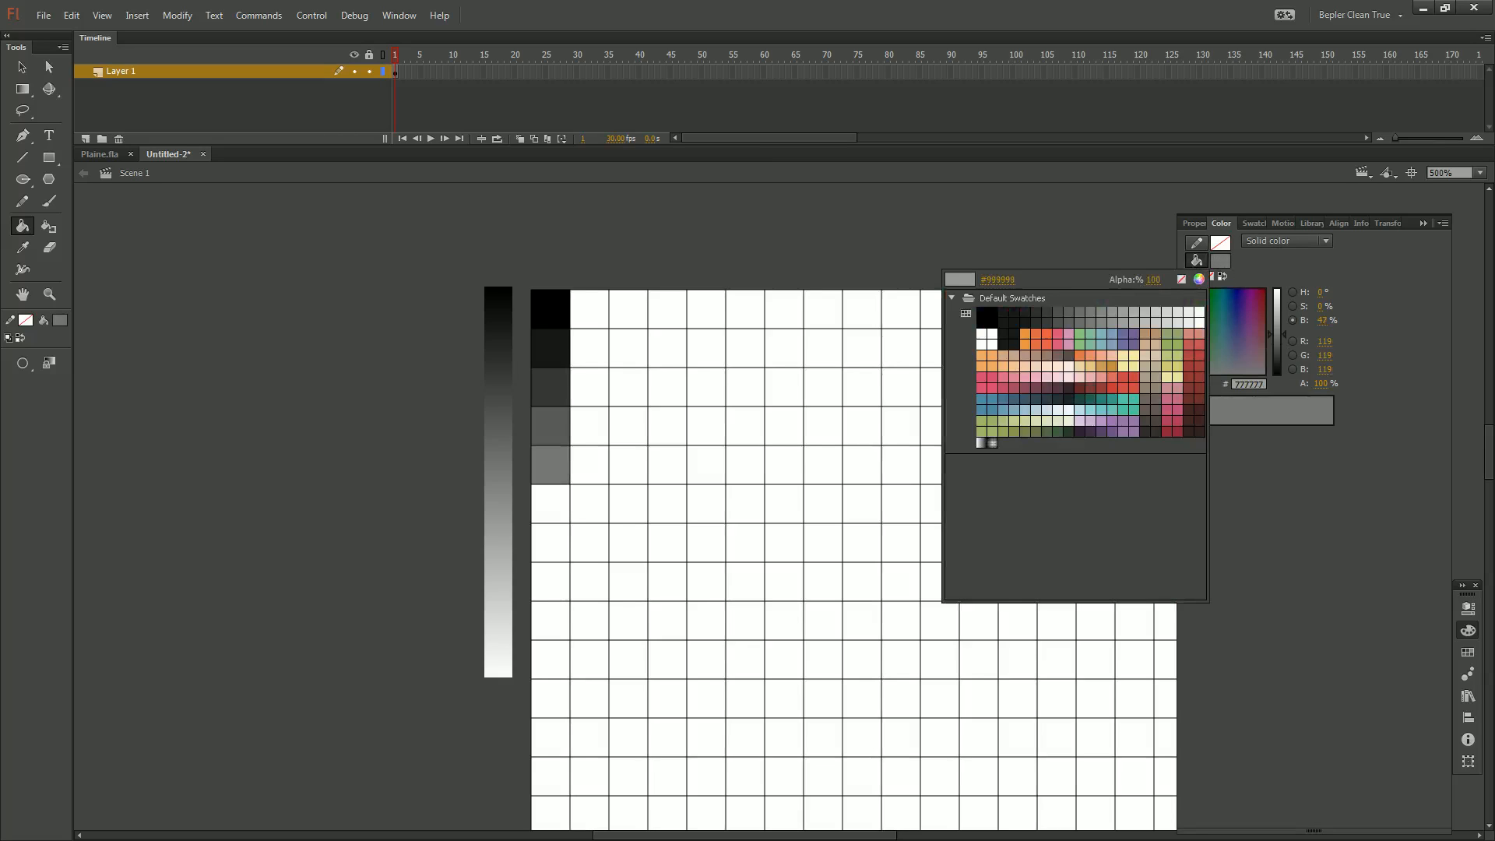
left_click(499, 511)
left_click(550, 504)
Try to fill the seventh square of the first column with a lighter gray sampled from the gradient bar
left_click(1221, 260)
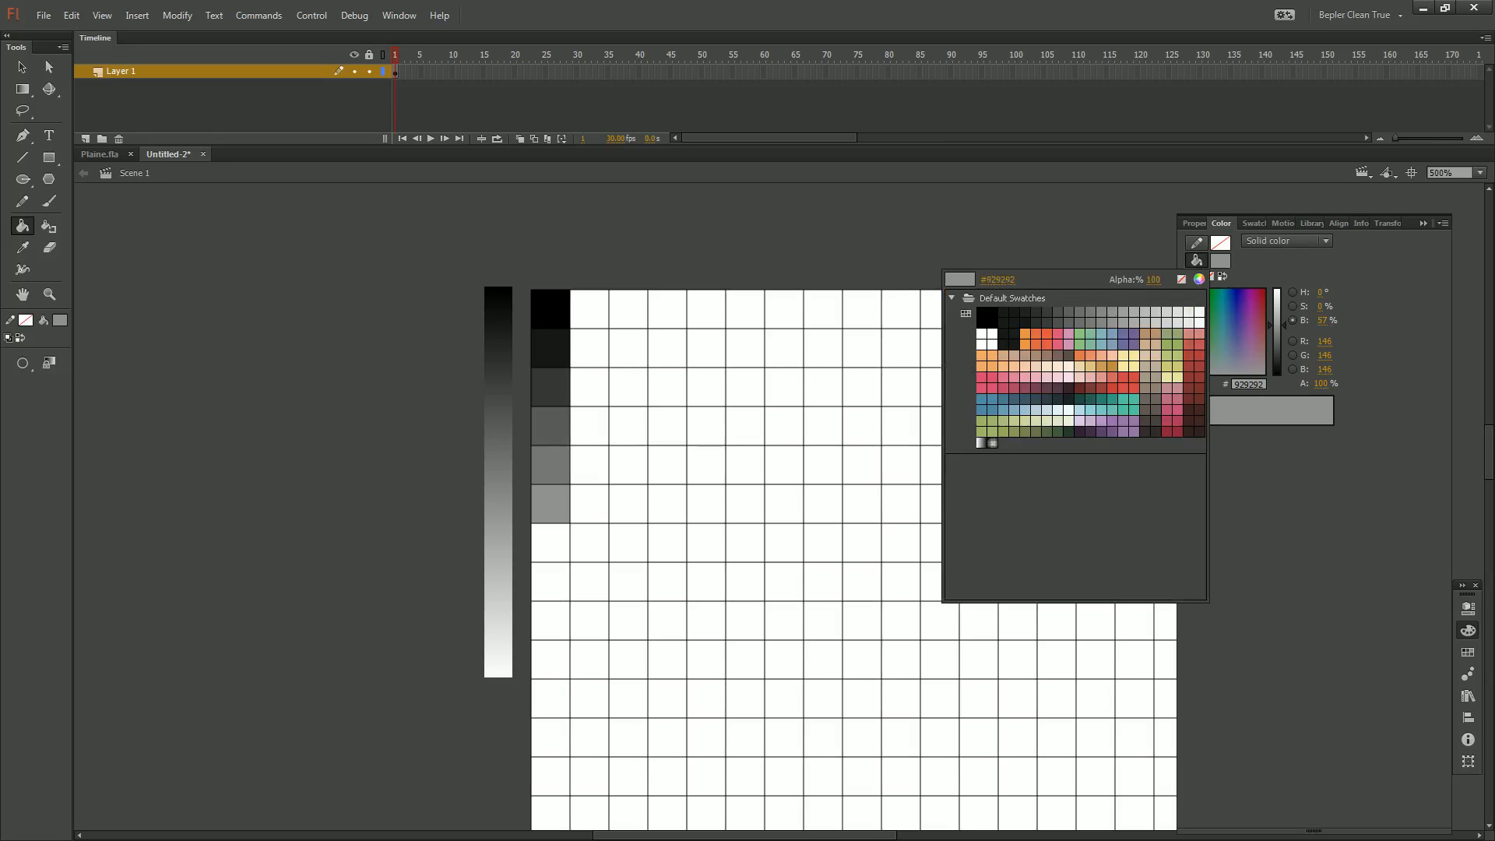
left_click(499, 549)
left_click(1221, 260)
left_click(550, 542)
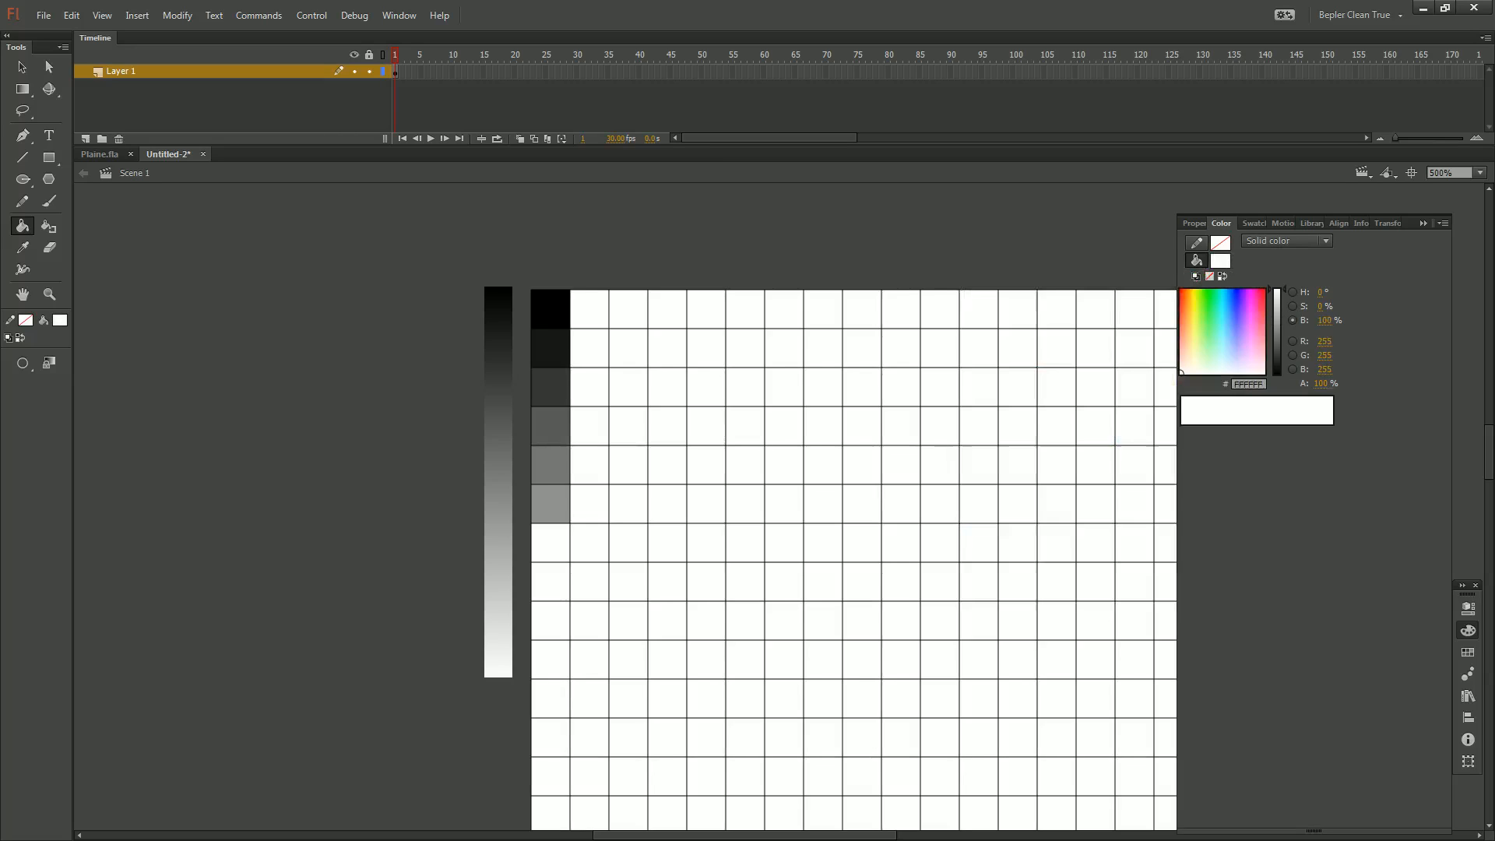
Fill the seventh and eighth squares of the first column with grays A6A6A6 and C5C5C5 sampled from the gradient bar
left_click(1220, 260)
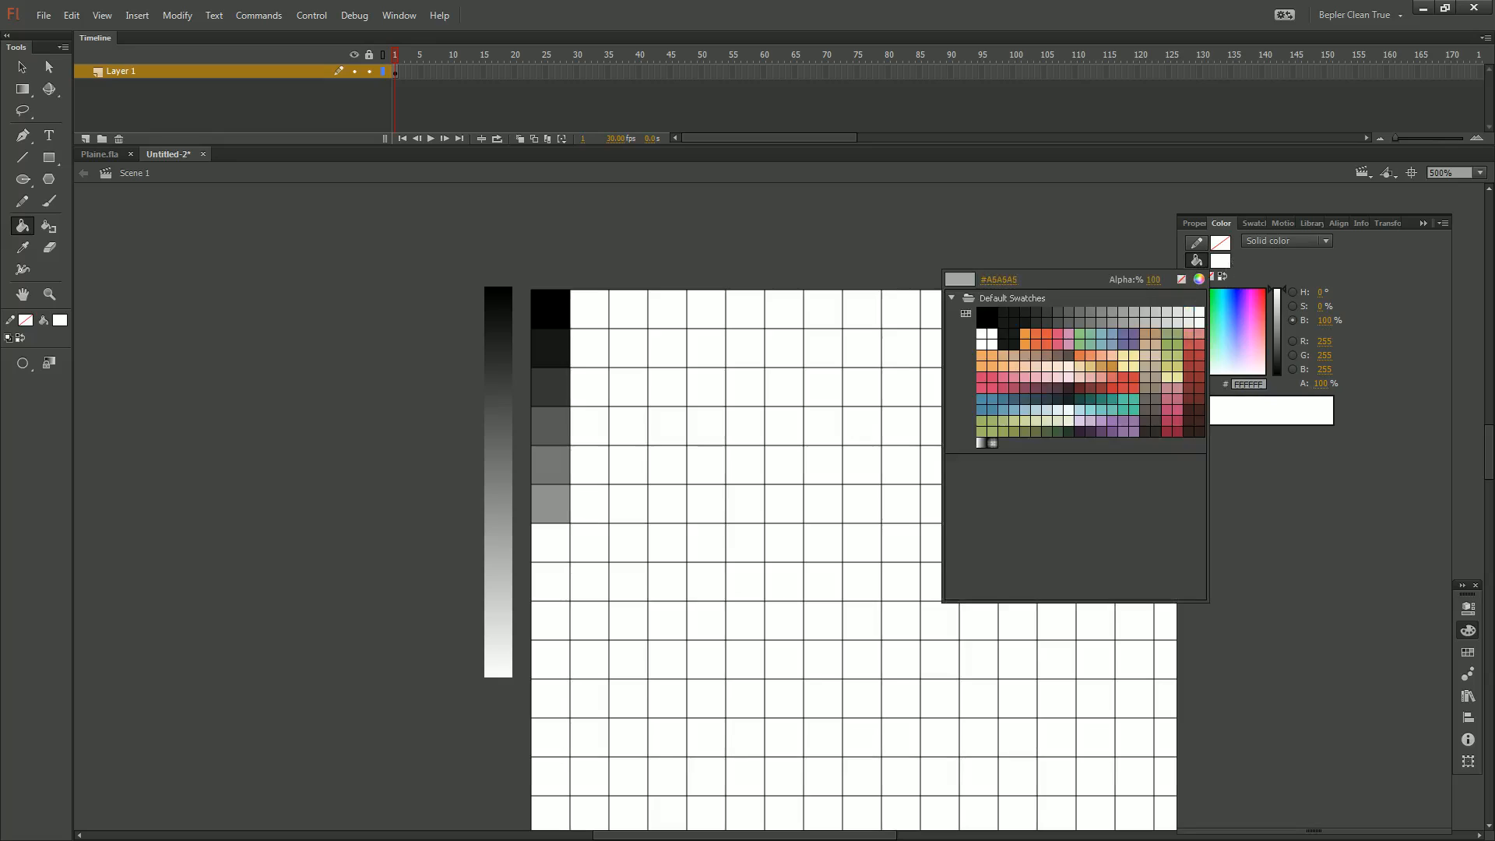
left_click(499, 540)
left_click(551, 543)
left_click(1221, 261)
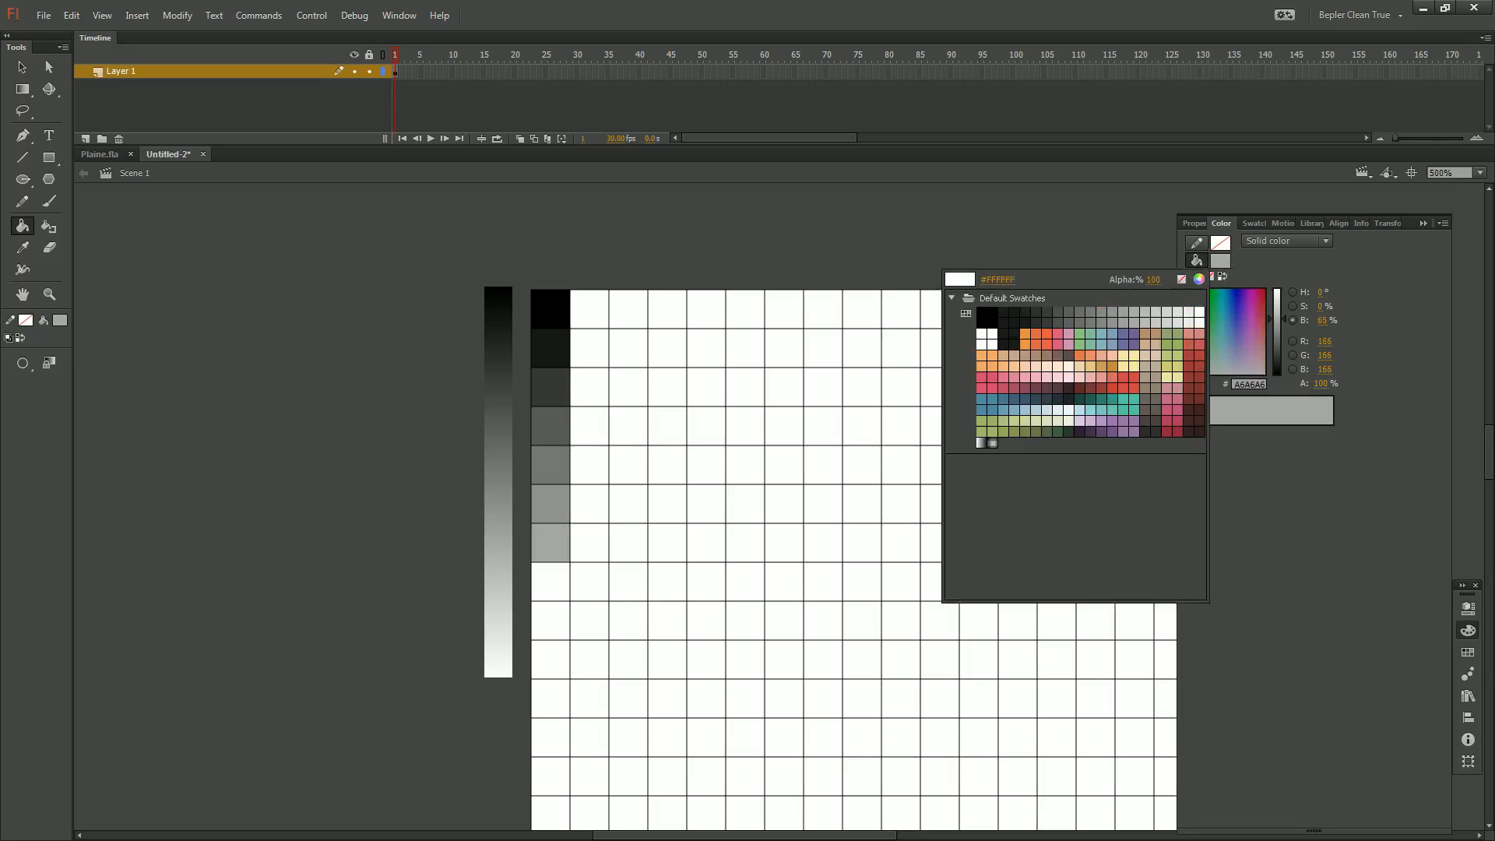
left_click(498, 588)
left_click(551, 582)
Fill the ninth square of the first column with light gray D5D5D5 sampled from the gradient bar
left_click(1220, 261)
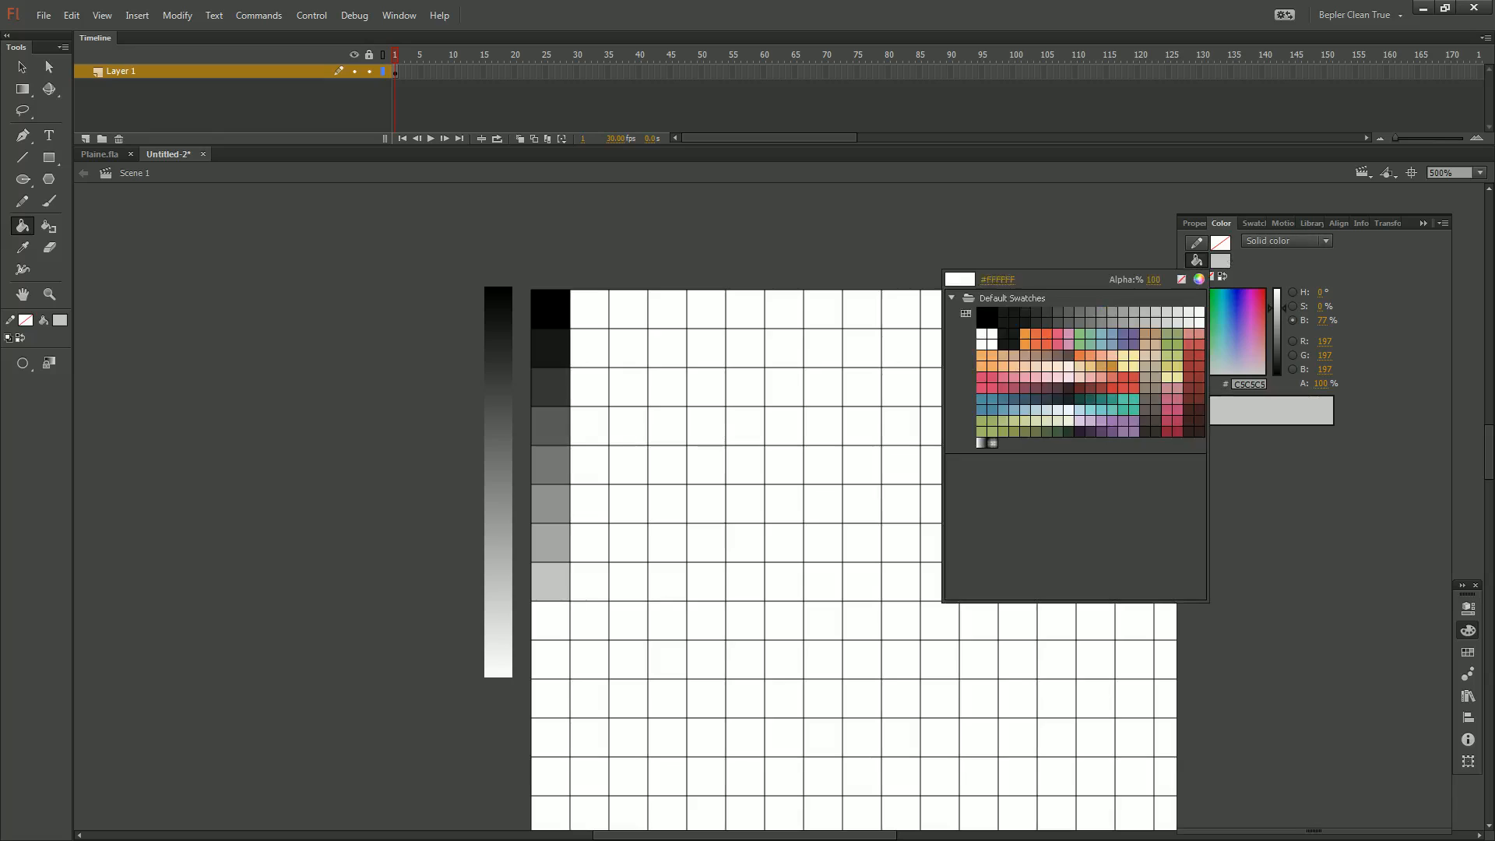
left_click(499, 612)
left_click(551, 621)
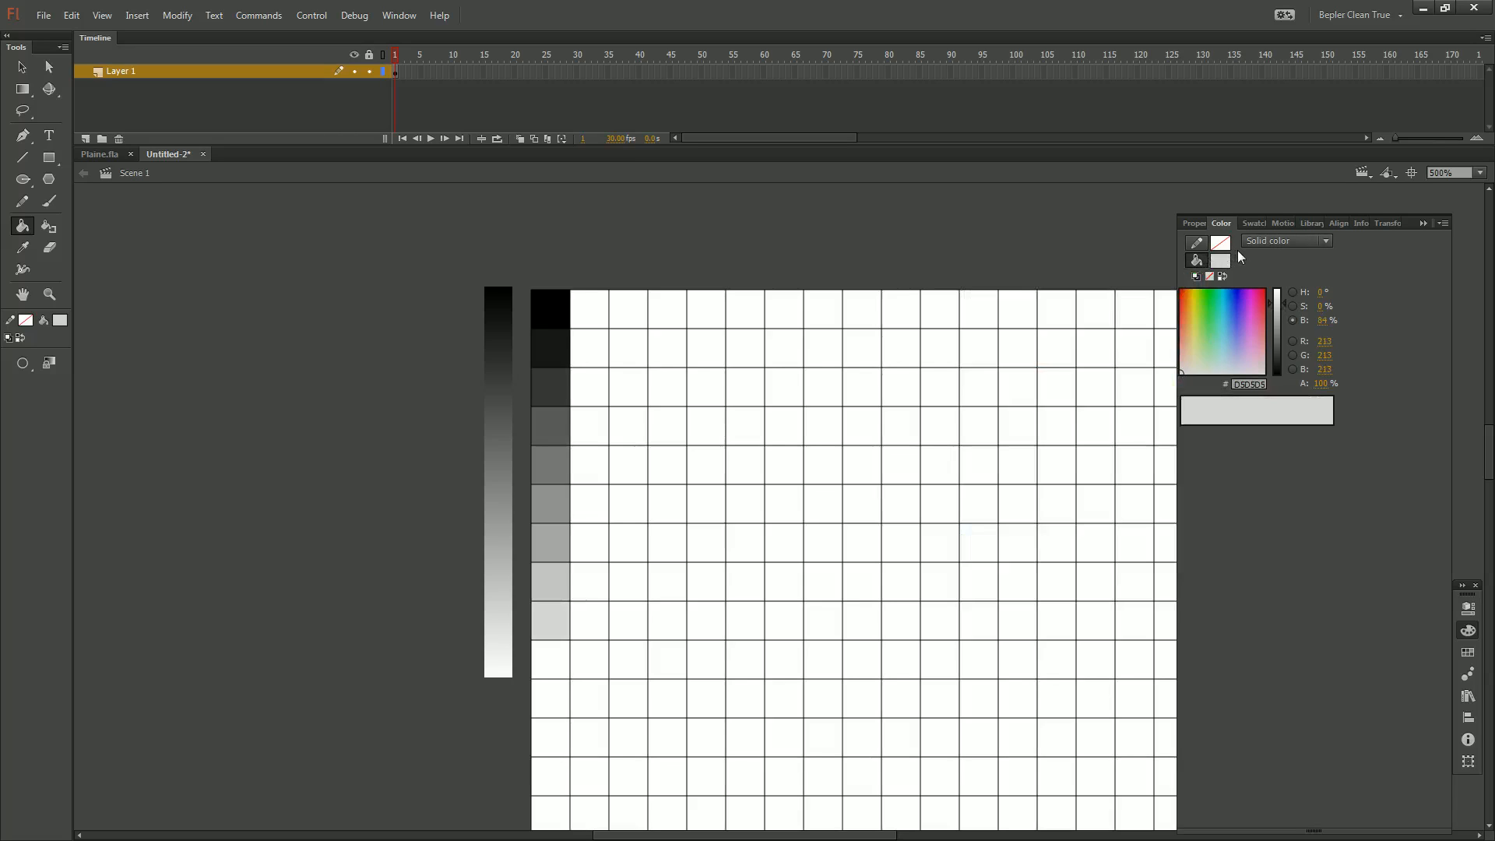
Try to fill the tenth square of the first column with light gray E2E2E2 sampled from the gradient bar
left_click(1221, 260)
left_click(498, 632)
left_click(550, 660)
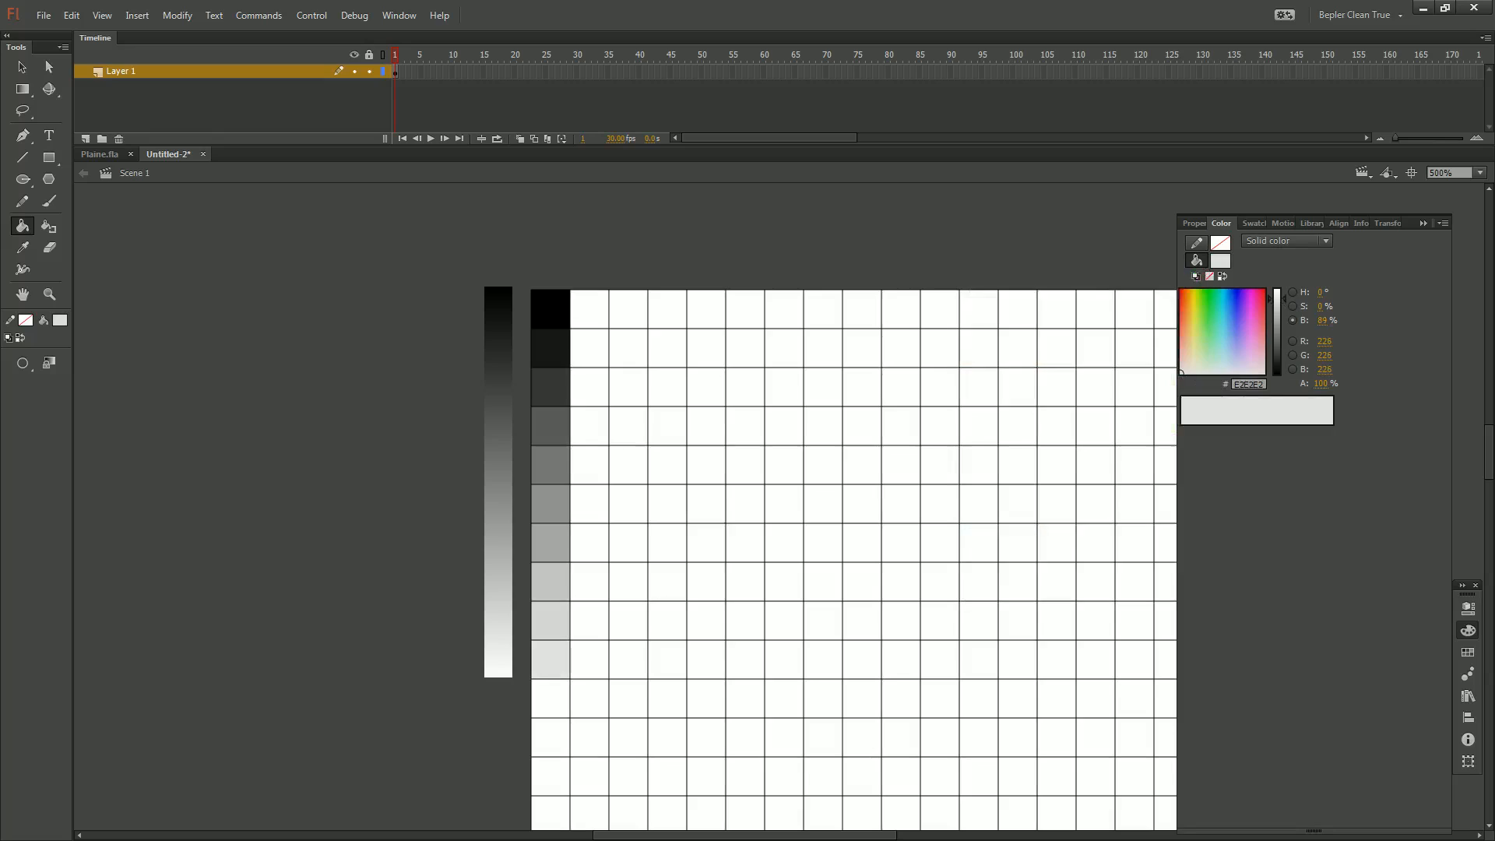
key("ctrl+z")
Add a new layer above the grid's layer and lock Layer 1
key("v")
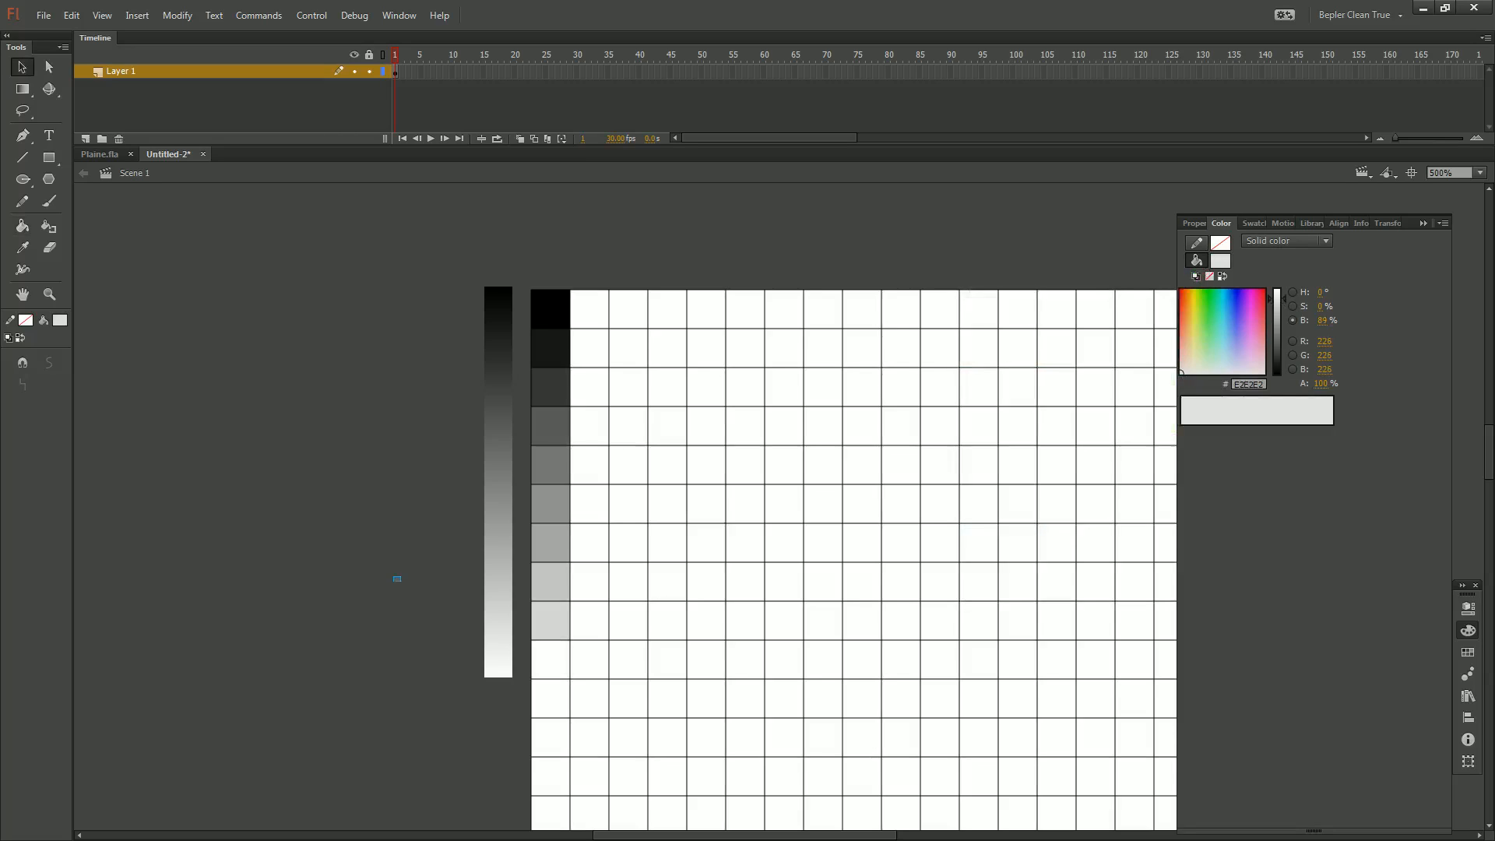
left_click_drag(398, 577, 320, 539)
left_click_drag(779, 507, 715, 502)
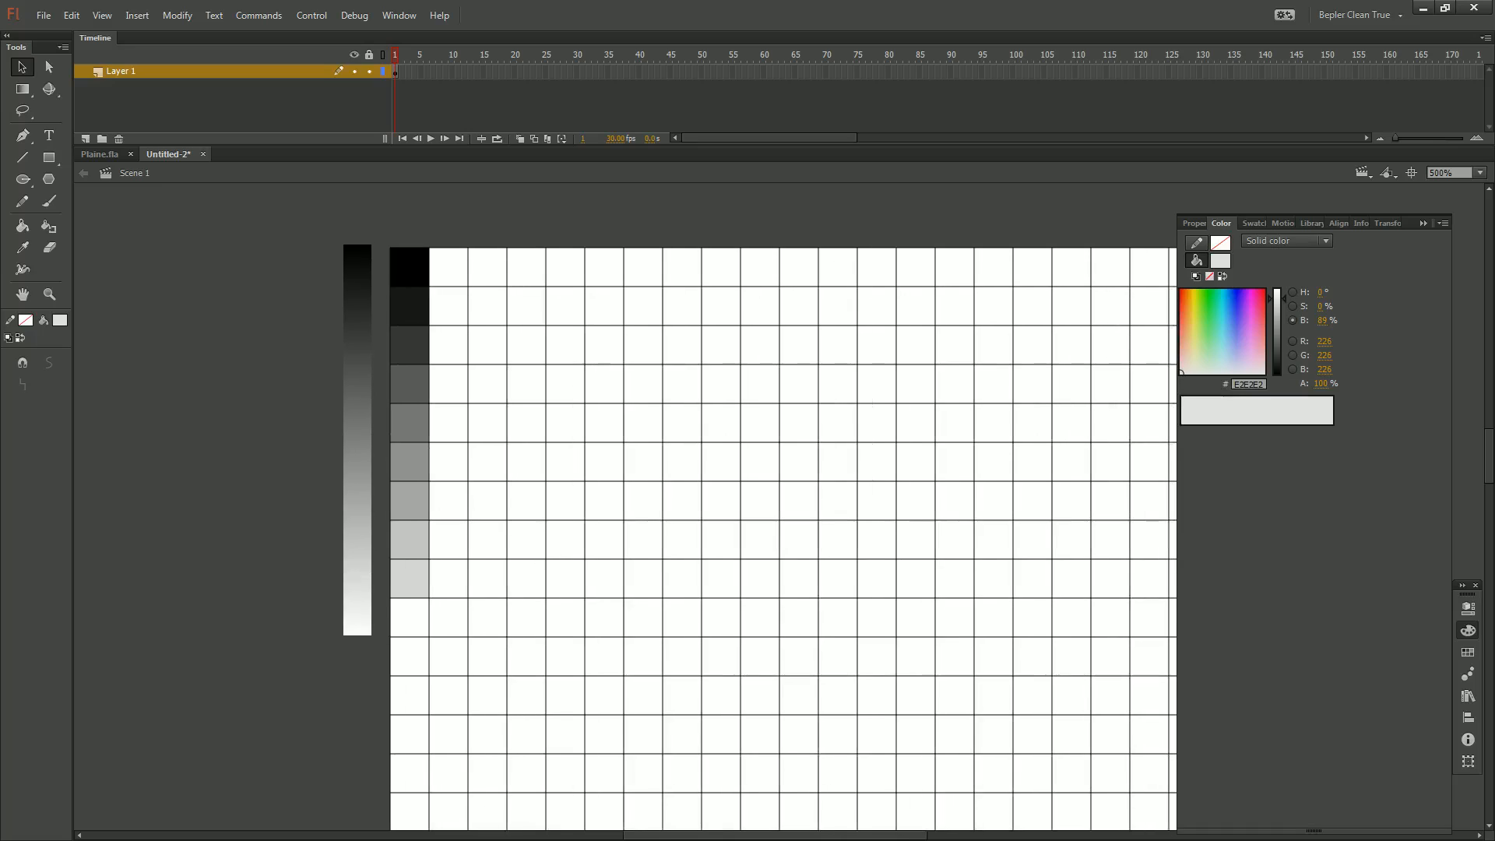
left_click(85, 139)
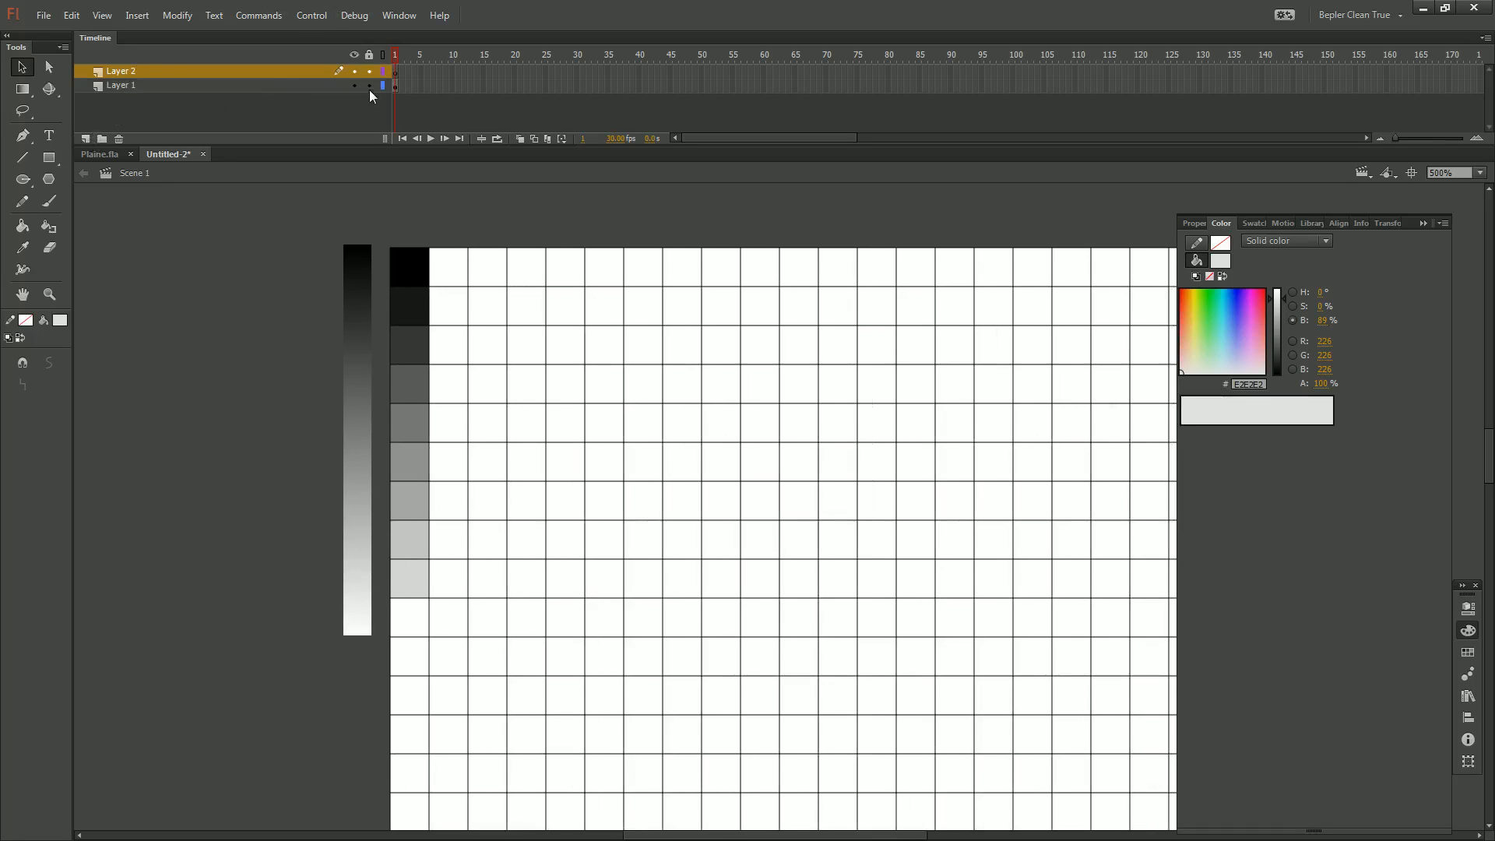
Draw a borderless peach F3C294 rectangle on Layer 2 over the grid rows below the tenth row, starting at the grid's left edge
left_click(49, 157)
left_click(59, 320)
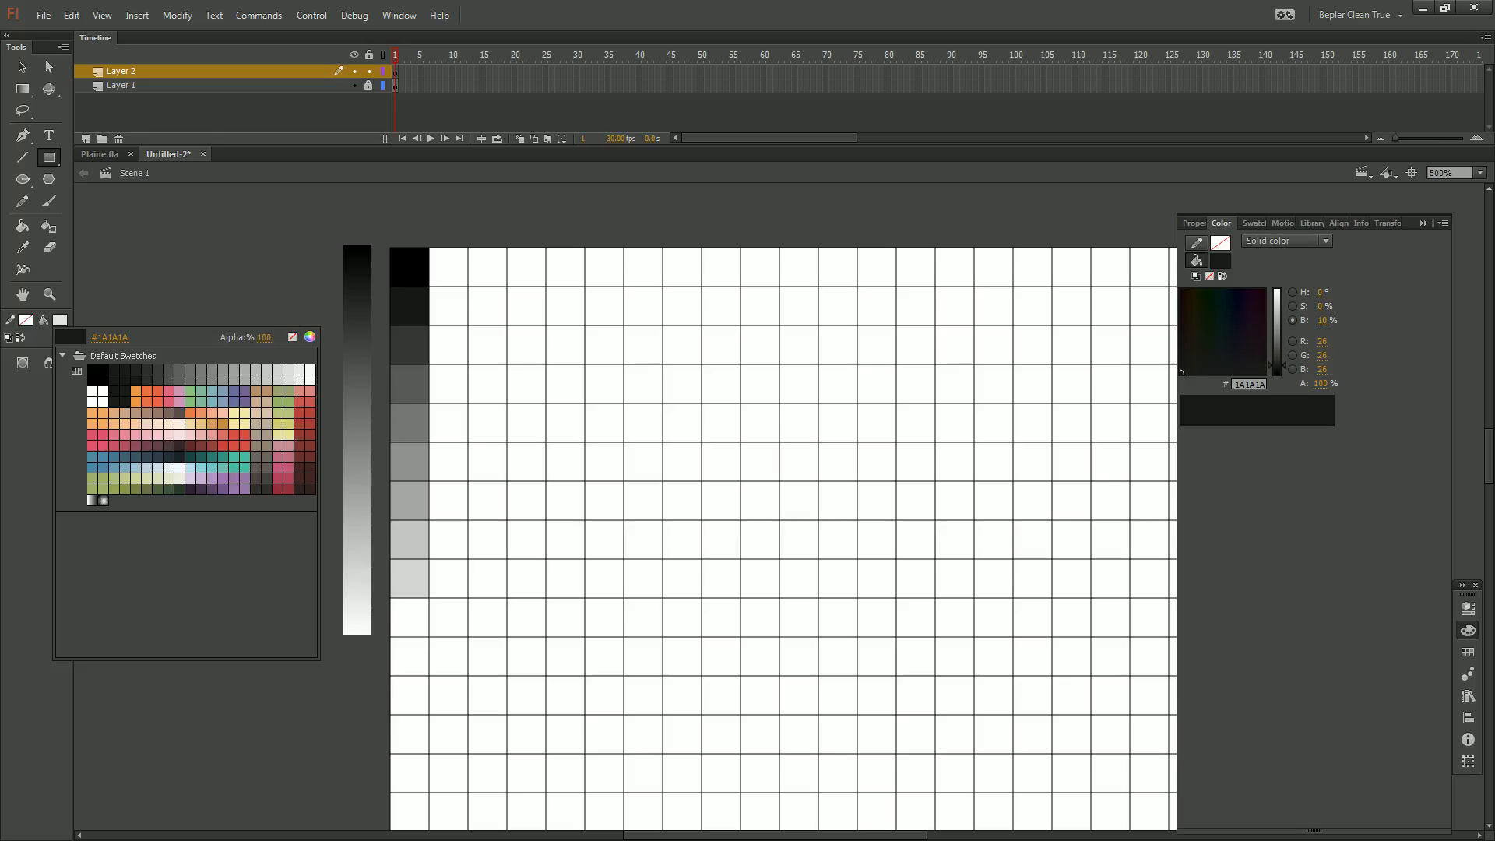
left_click(134, 407)
left_click_drag(391, 640, 1402, 838)
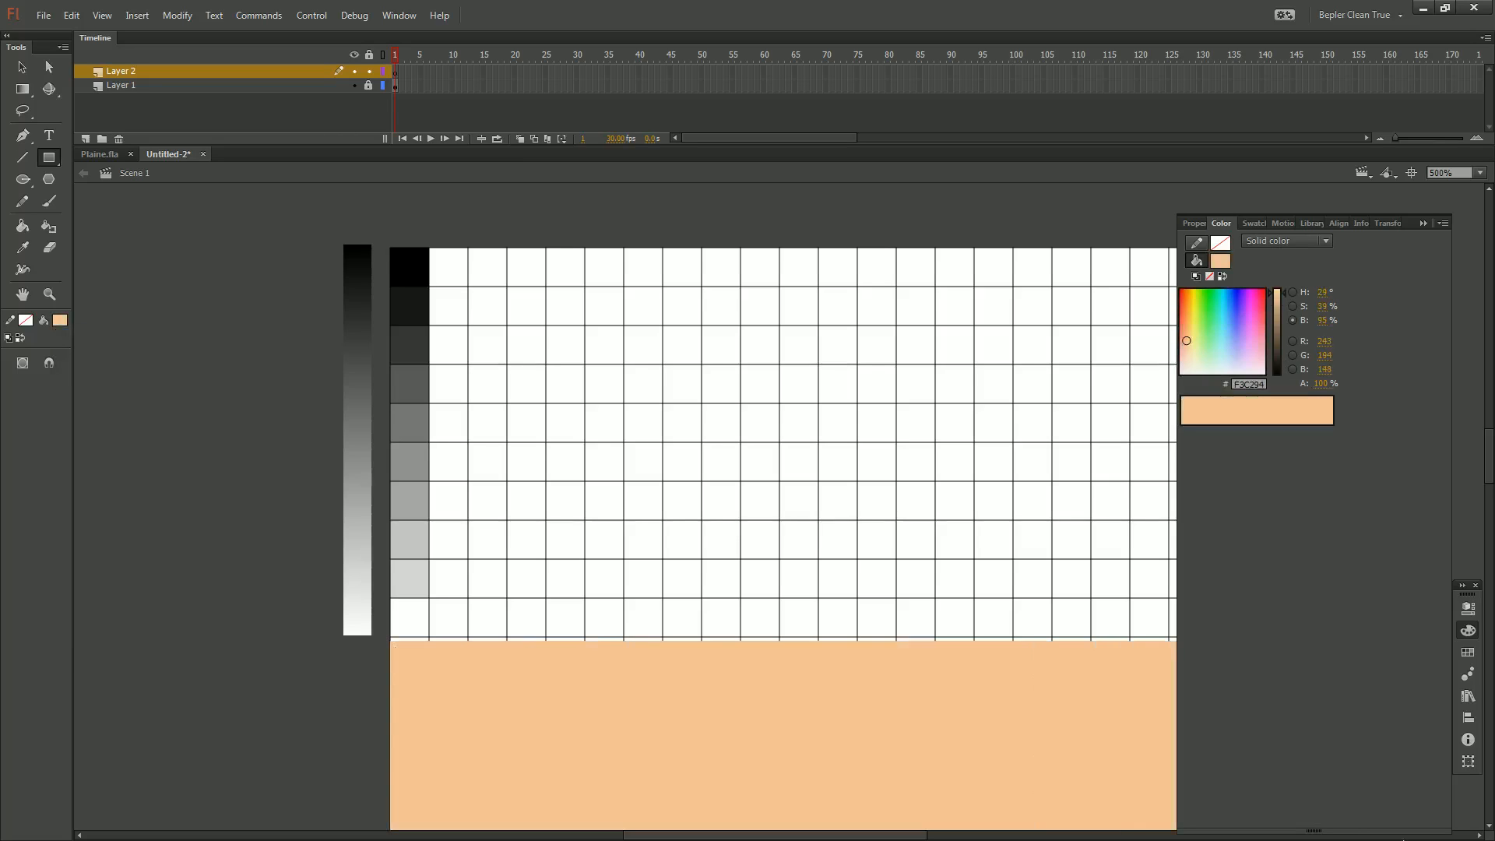
Nudge the peach rectangle up until its upper edge meets the bottom line of the tenth grid row, and deselect it
key("q")
key("ctrl+a")
key("Up")
key("Up")
key("Up")
key("Up")
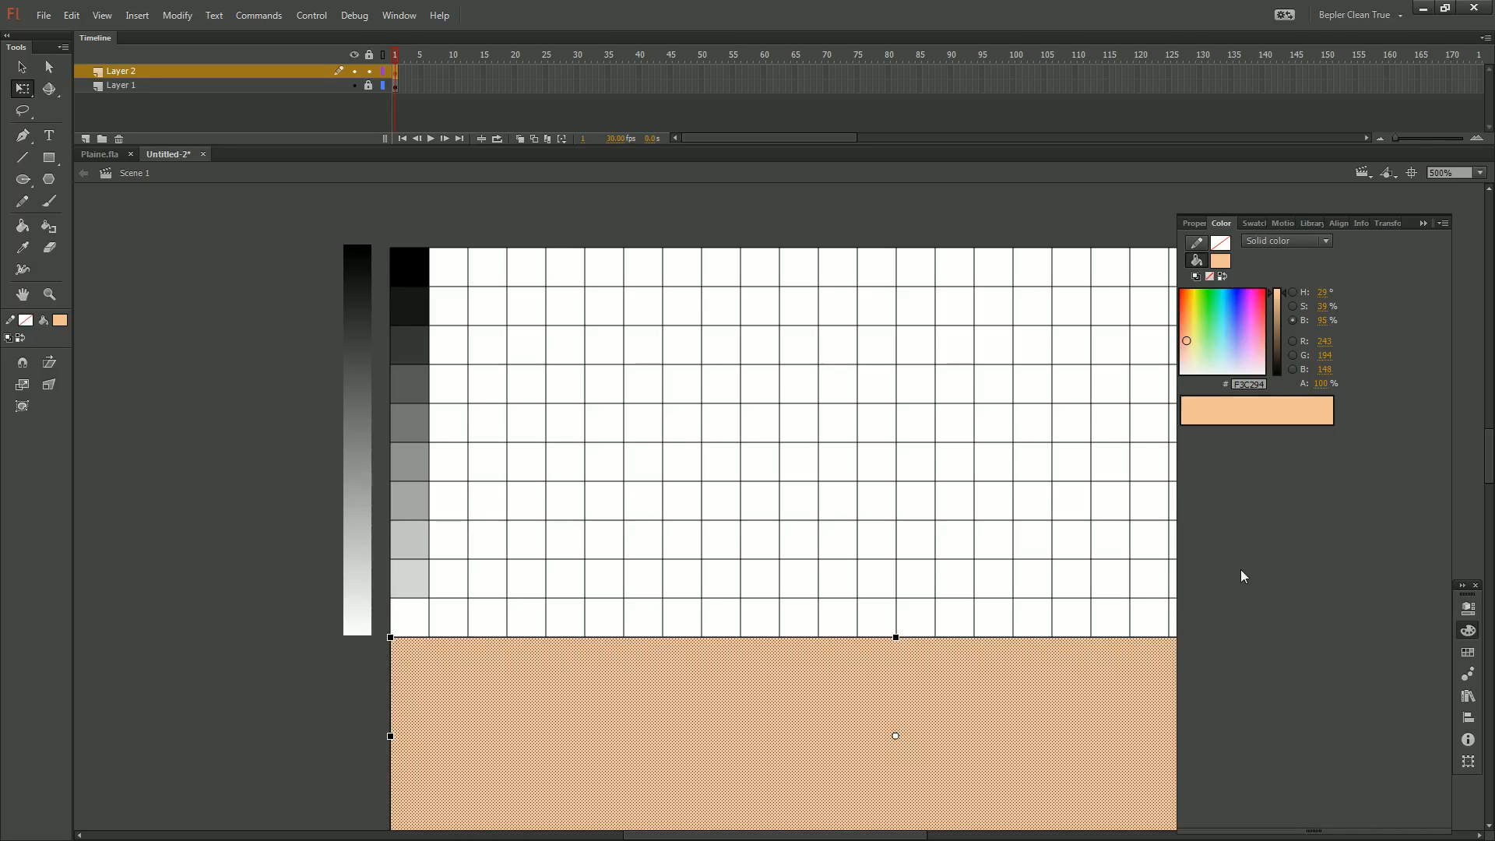
key("ctrl+shift+a")
Shorten the peach rectangle so its right edge lines up with the grid's right edge
left_click_drag(701, 506, 671, 464)
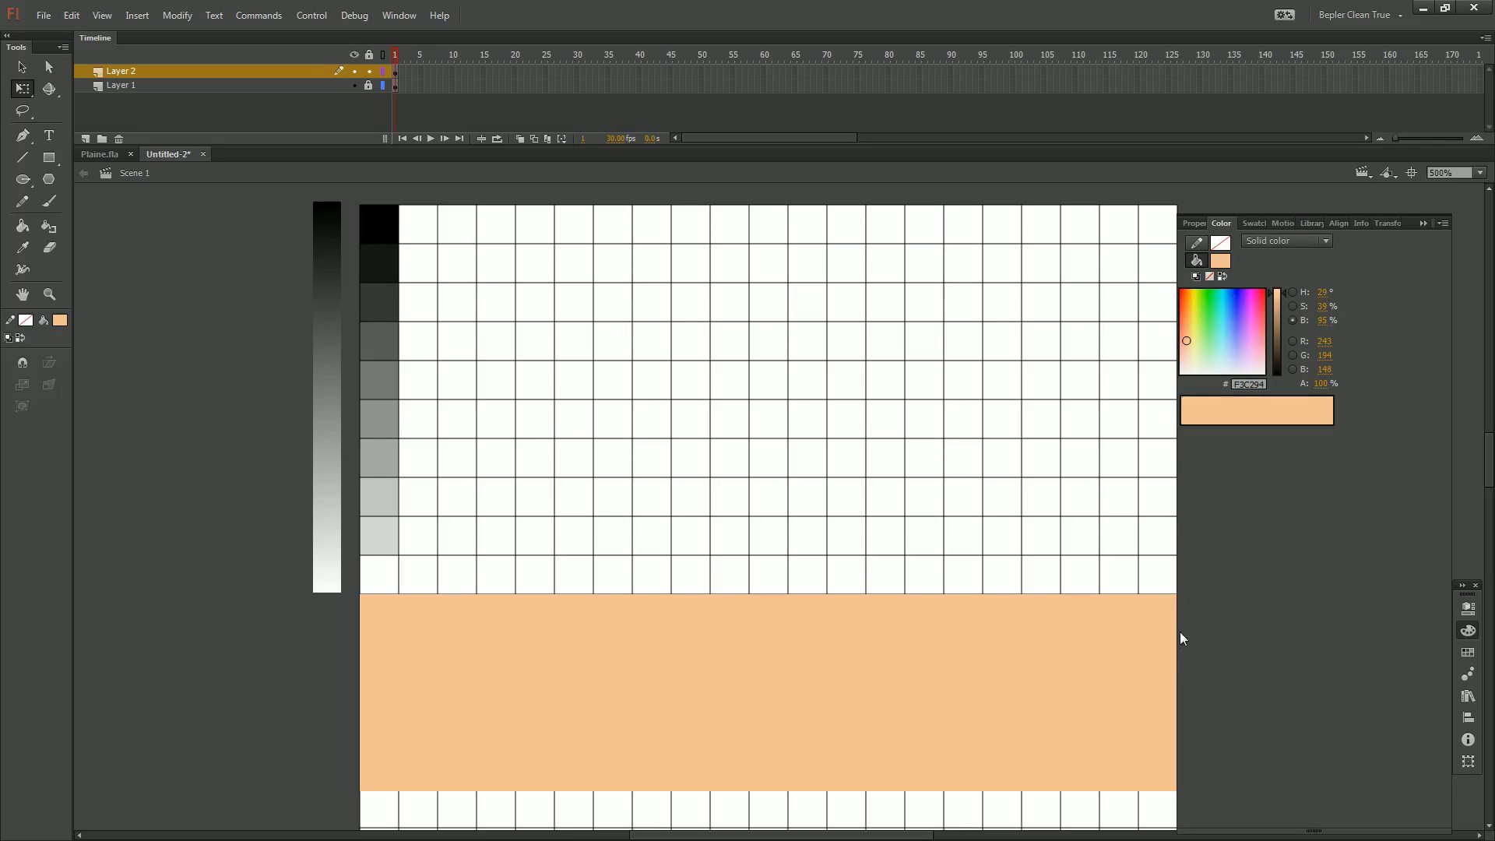
left_click_drag(1091, 592, 745, 577)
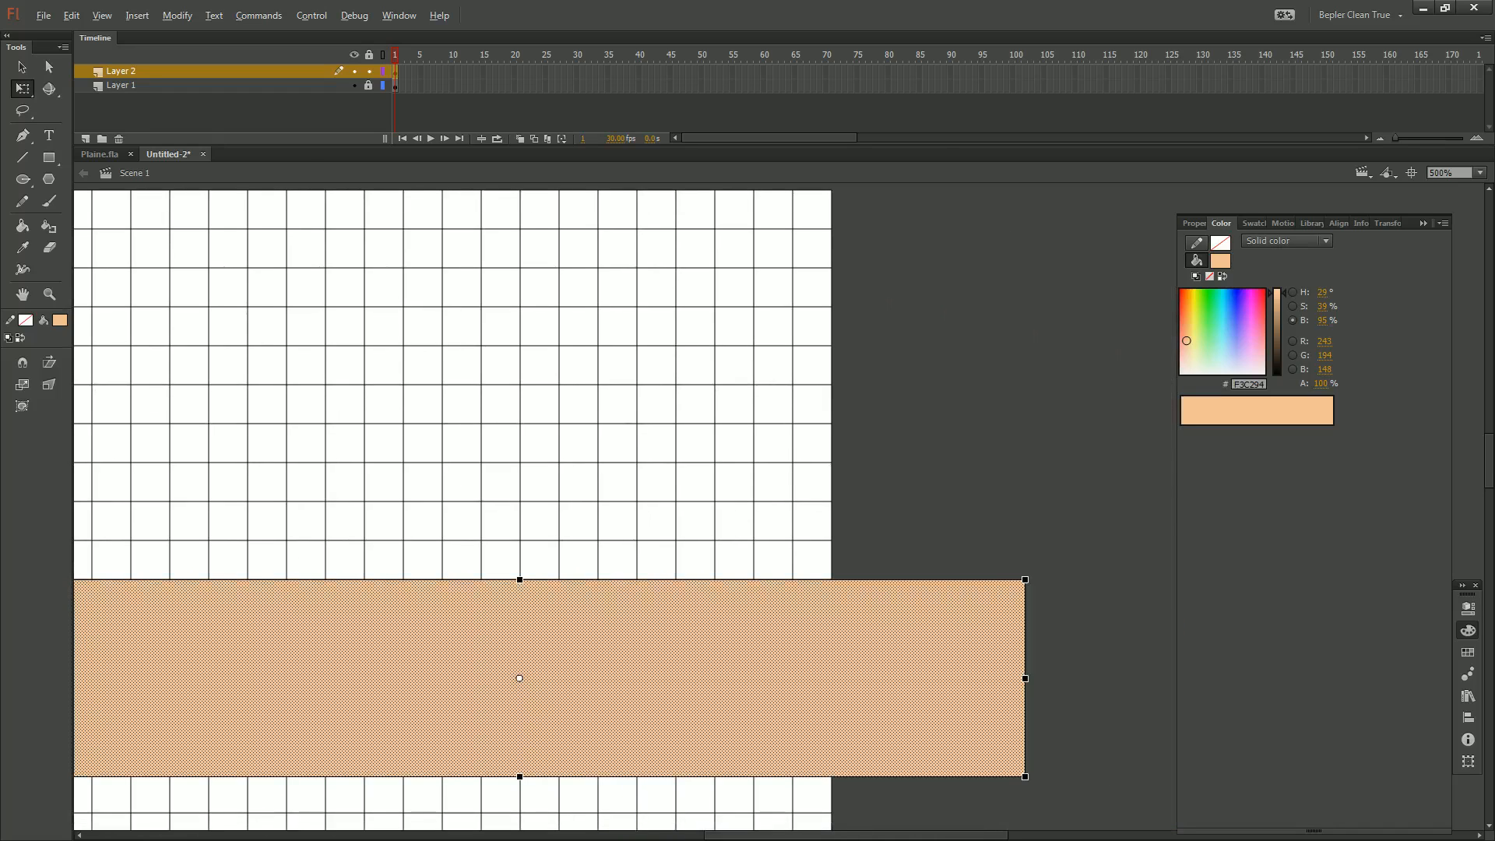
left_click_drag(1025, 679, 833, 678)
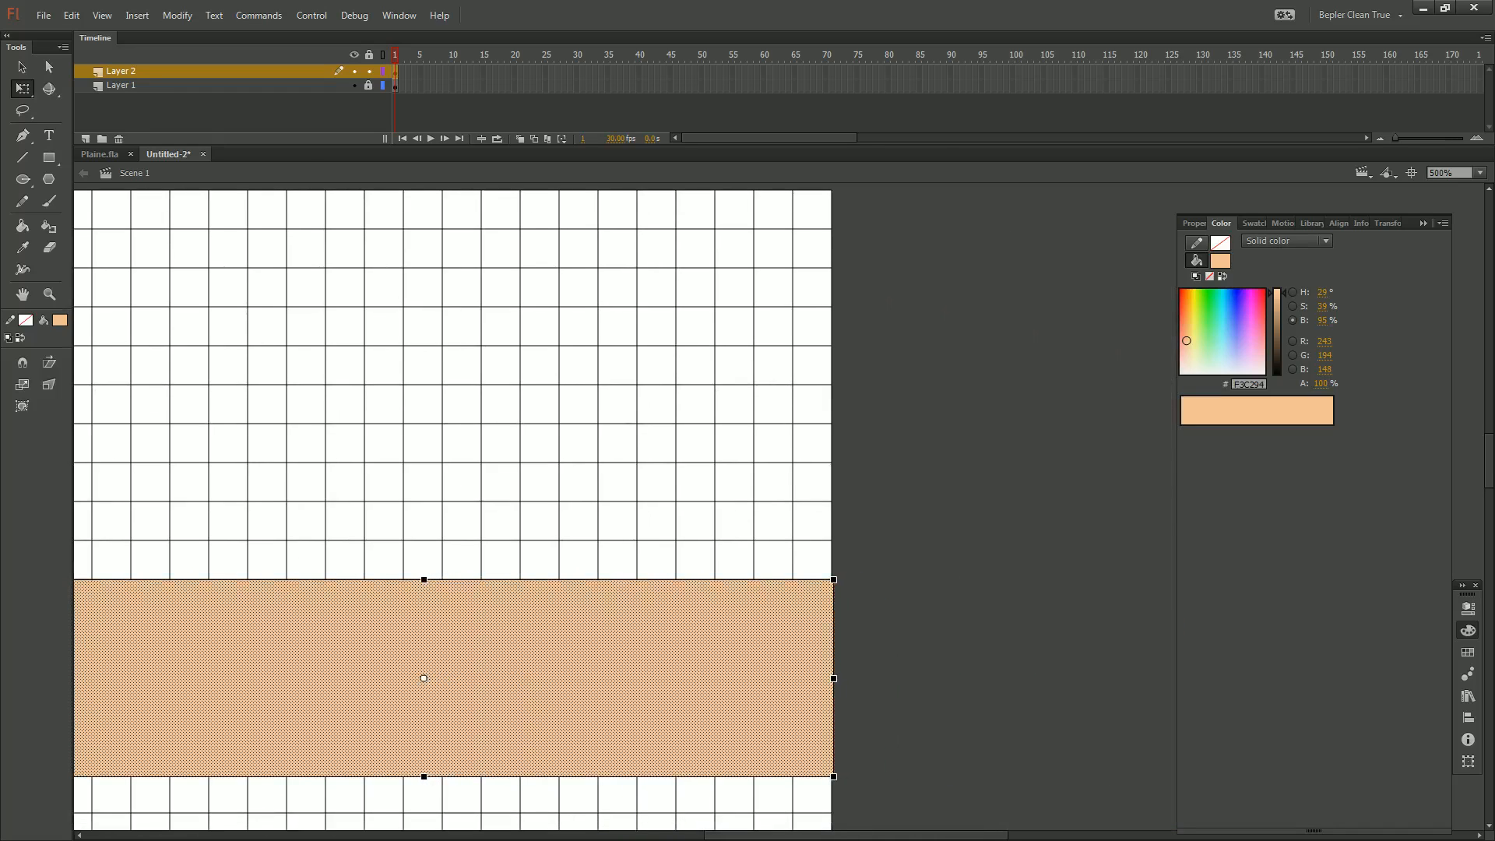
left_click(904, 617)
left_click_drag(903, 617, 1265, 690)
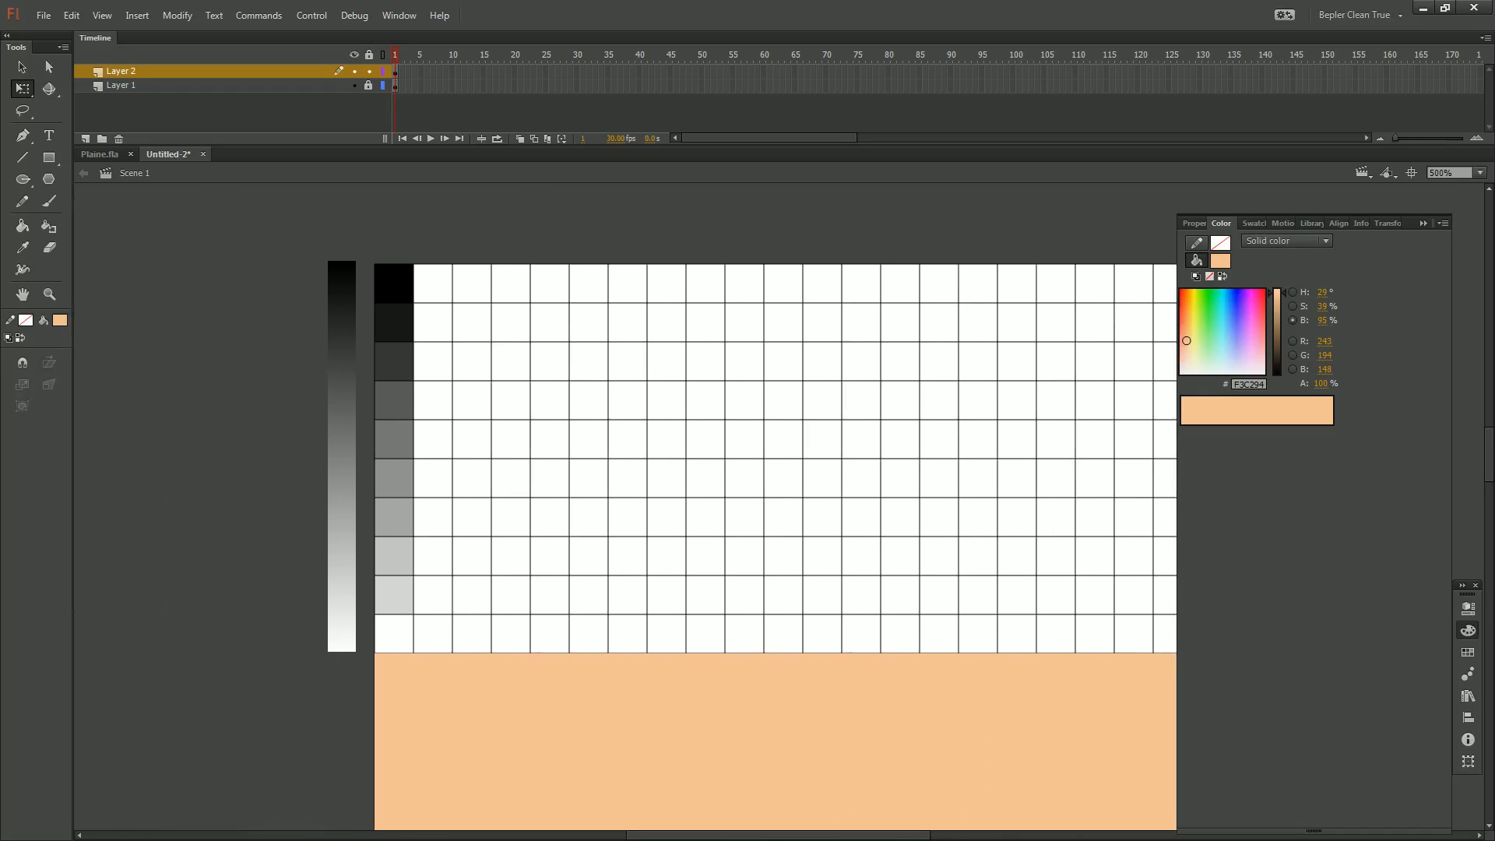
Add a third layer on top, lock Layer 2, and set the fill color to lime green CCF362
left_click(85, 139)
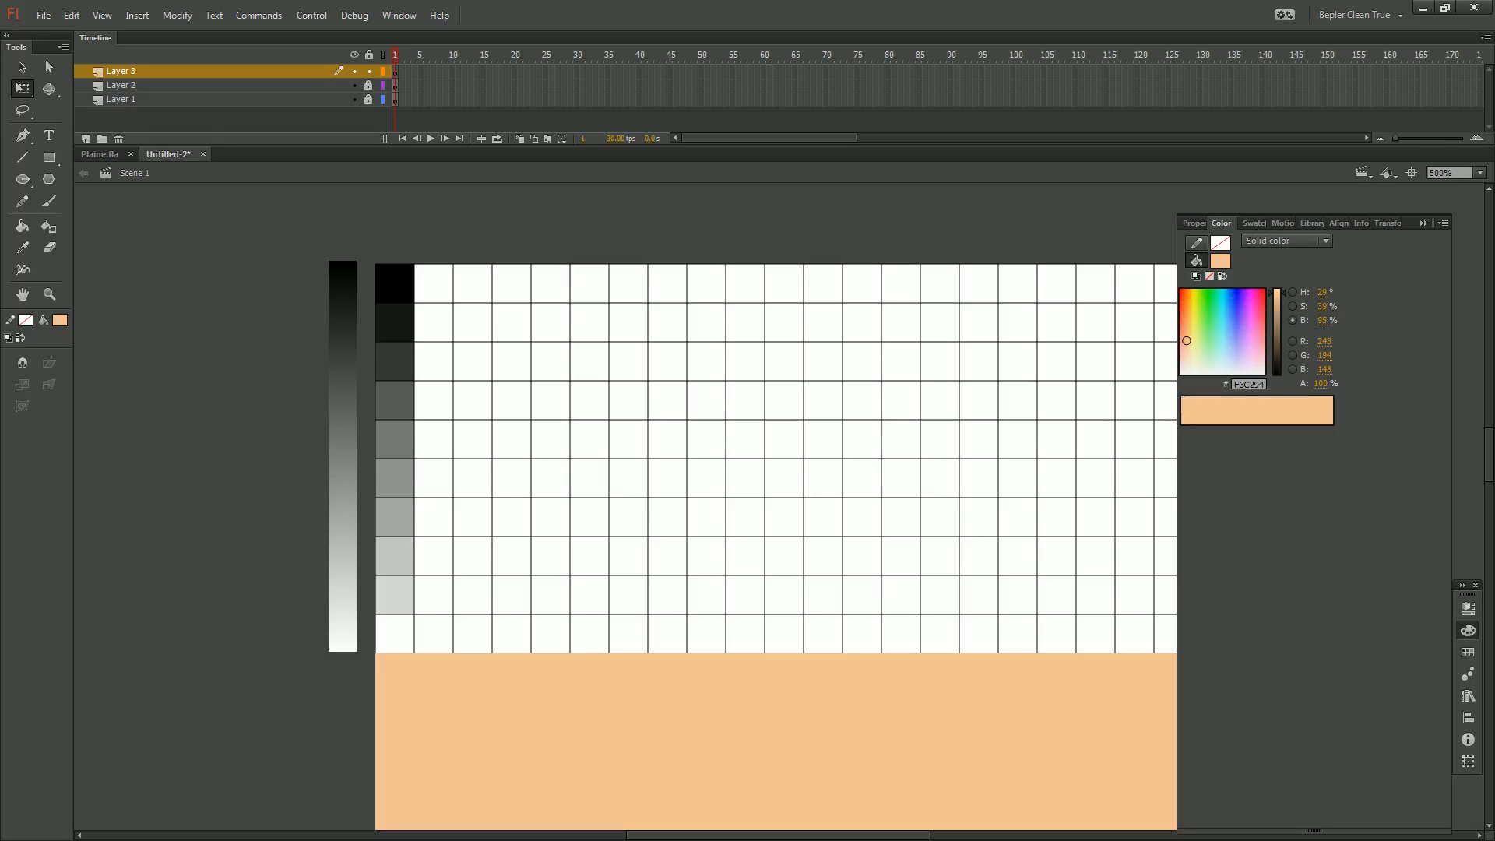
left_click(60, 321)
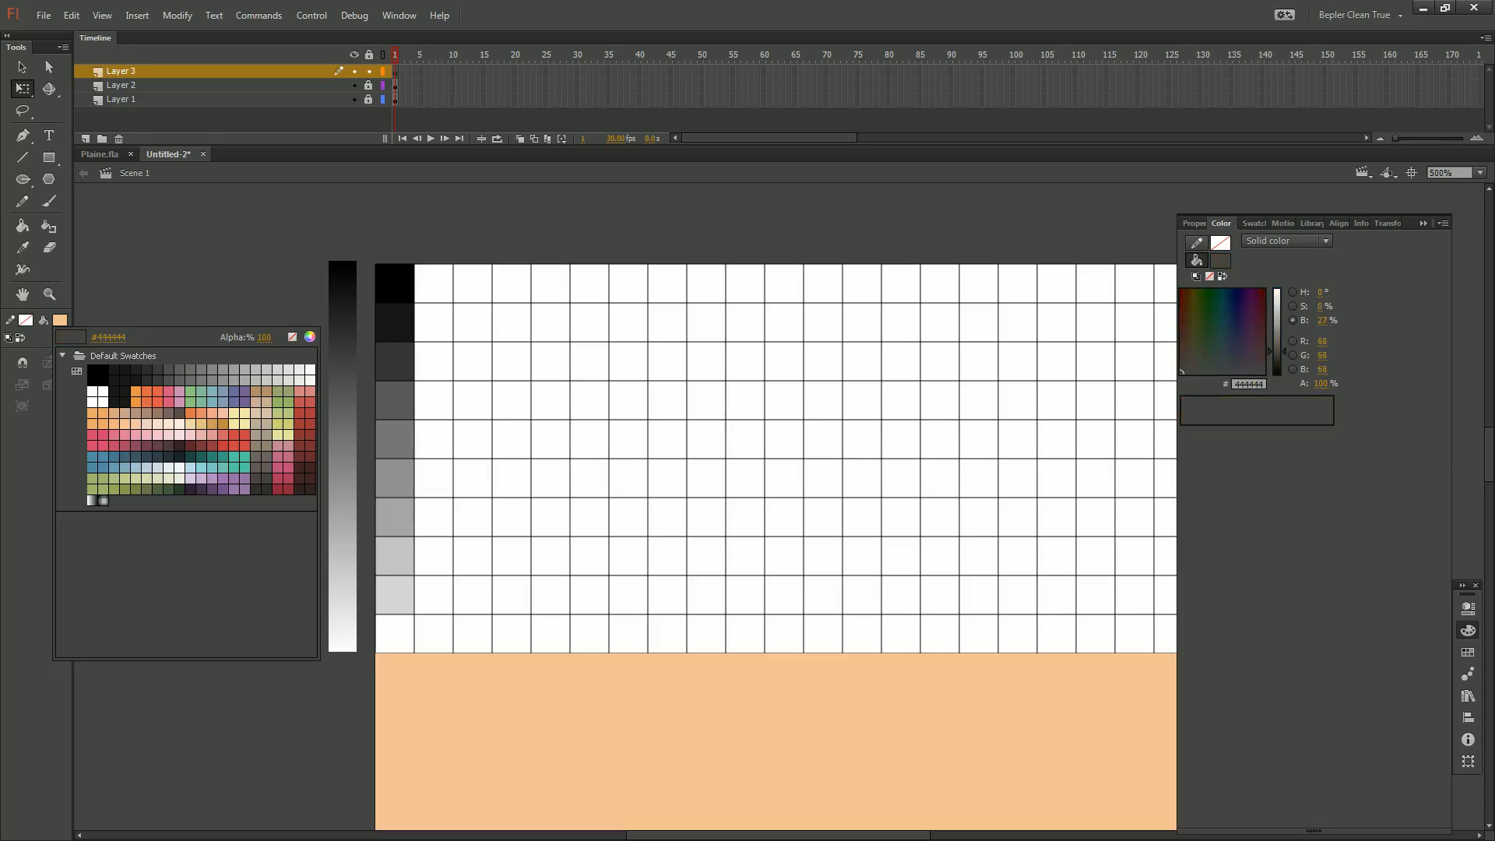
key("Escape")
left_click_drag(748, 467, 629, 482)
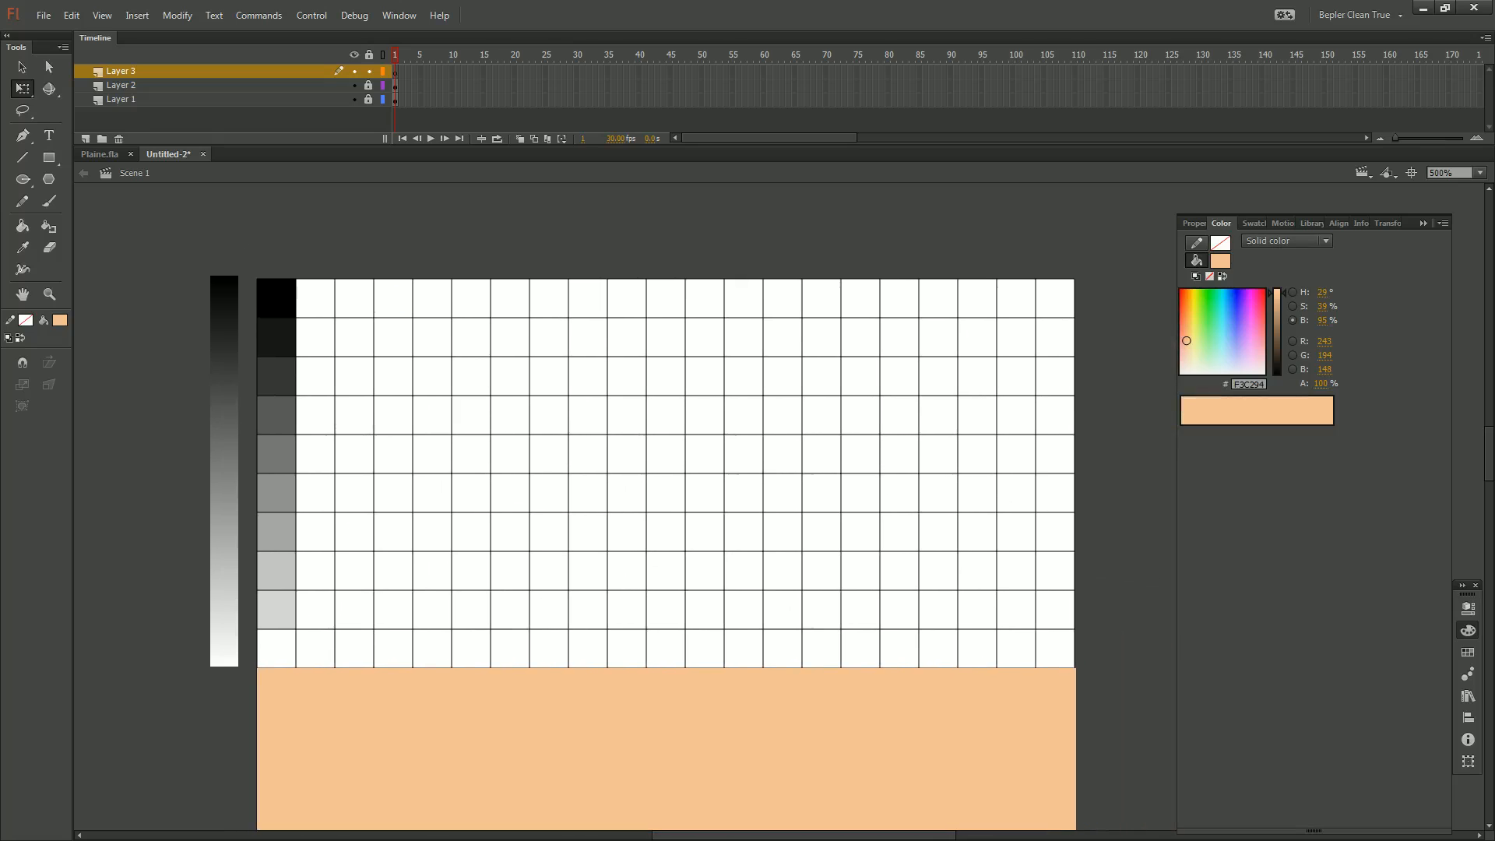
mouse_move(1187, 341)
left_mouse_down()
mouse_move(1223, 327)
mouse_move(1198, 323)
left_mouse_up()
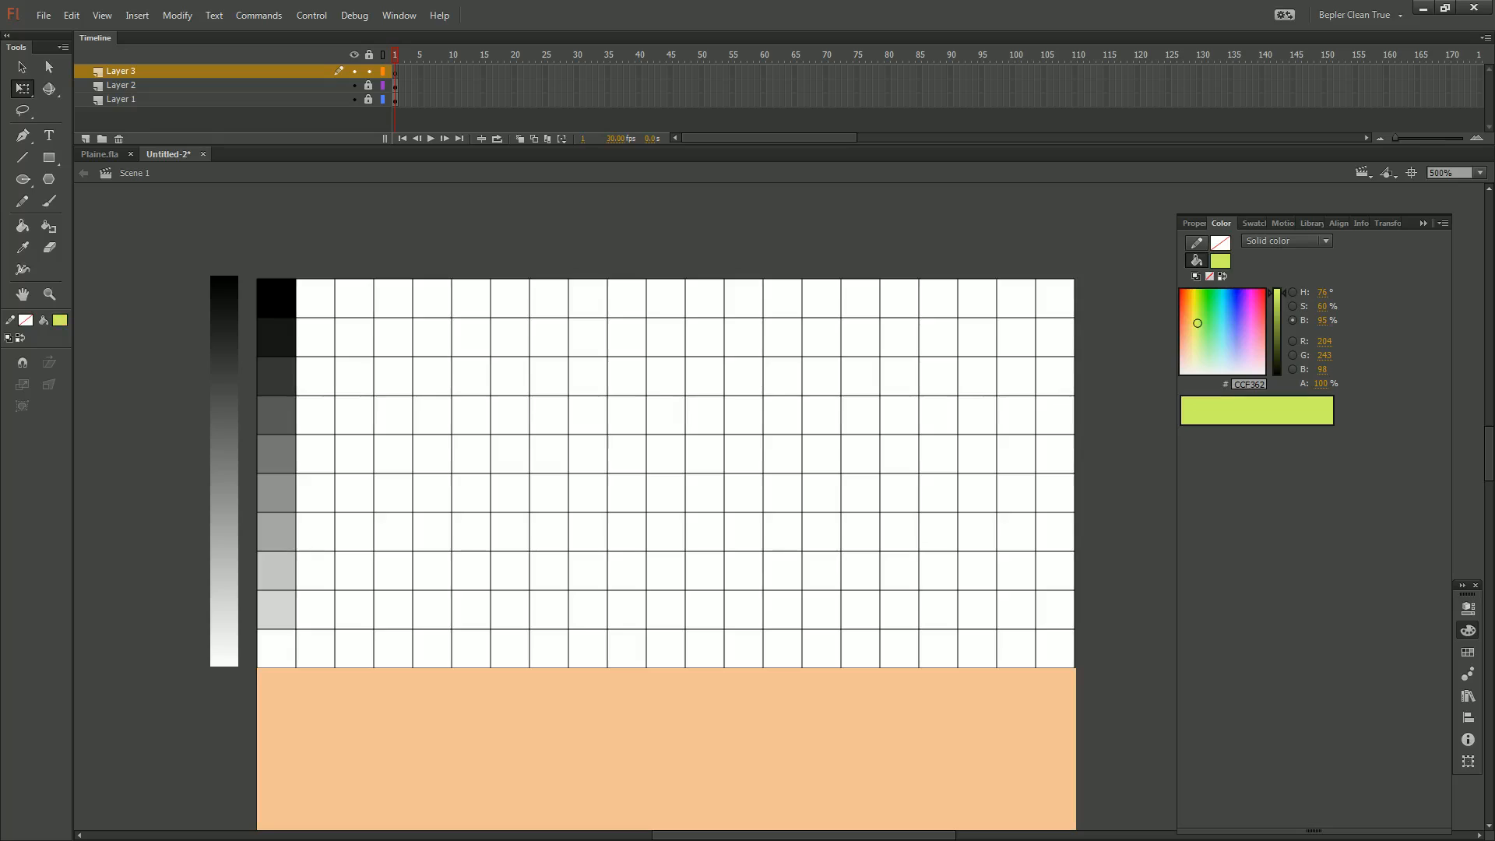
left_click(370, 86)
left_click(376, 100)
left_click(381, 100)
left_click(380, 101)
left_click(852, 297)
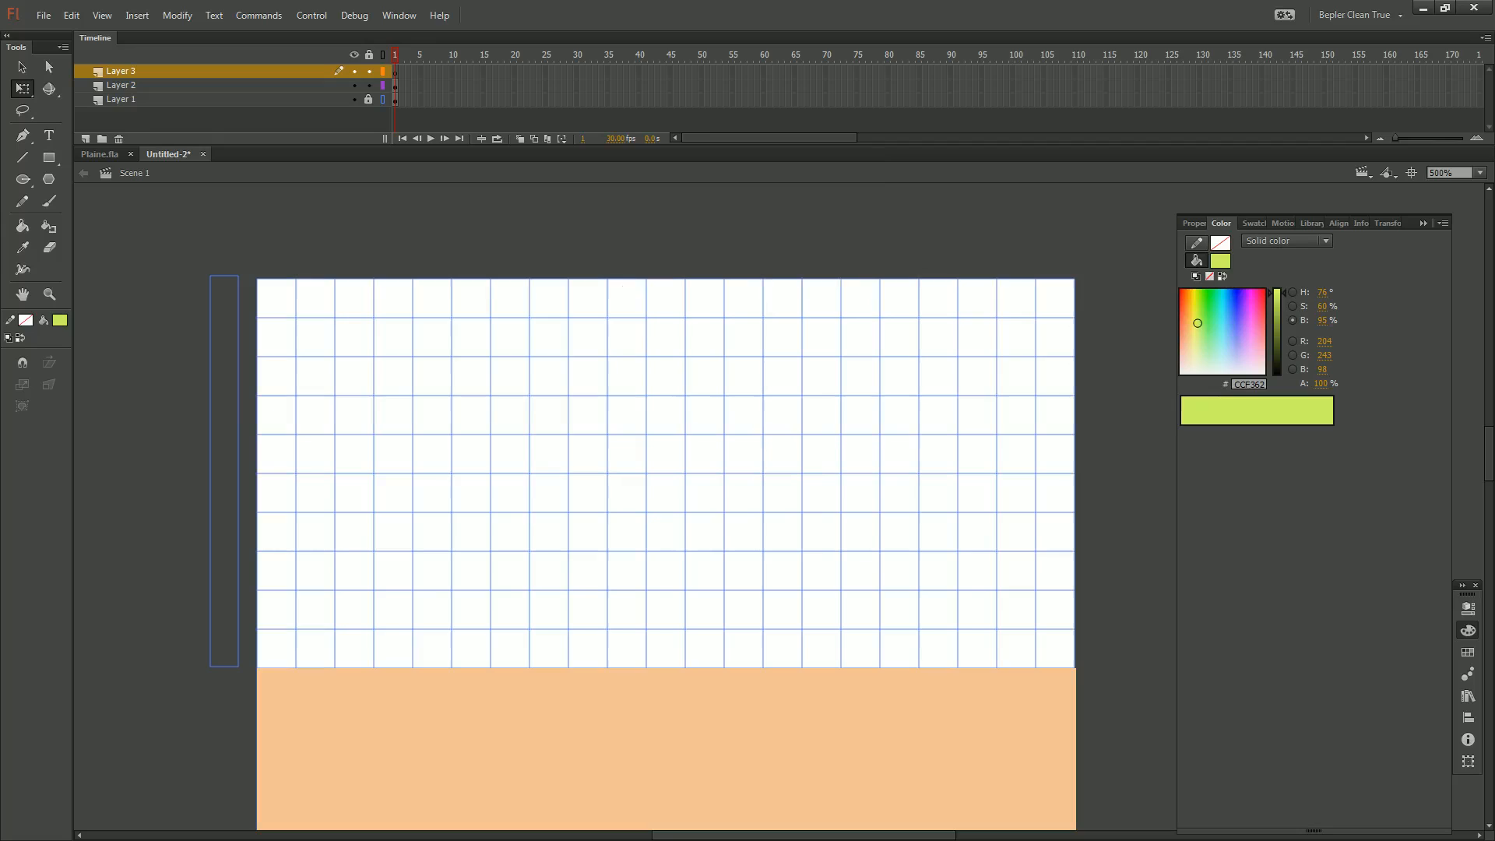
left_click(383, 100)
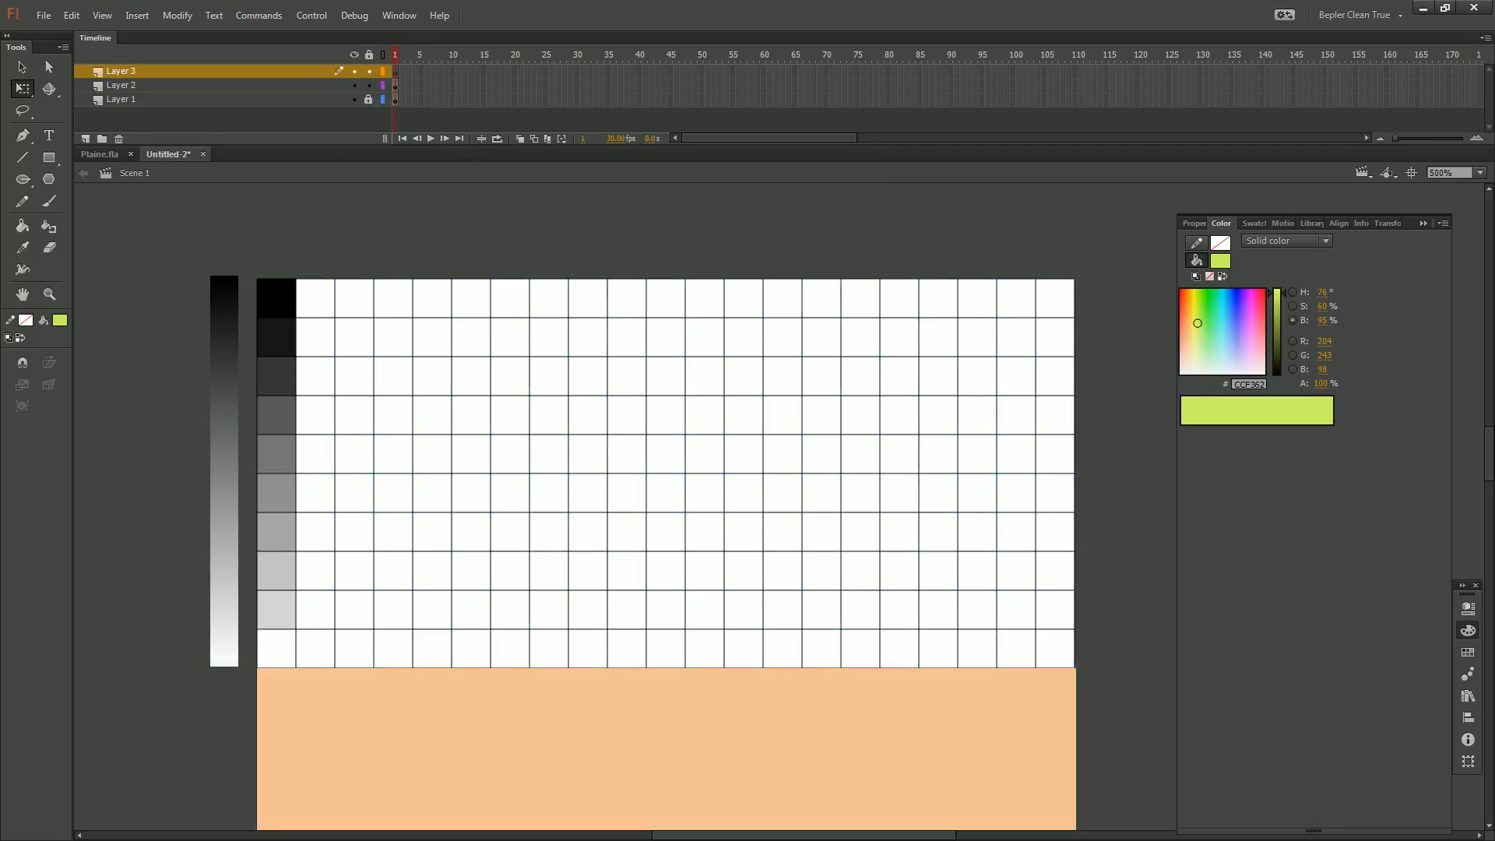
Move the gradient bar from Layer 1 to the same place on Layer 3, and lock Layers 1 and 2
left_click(224, 471)
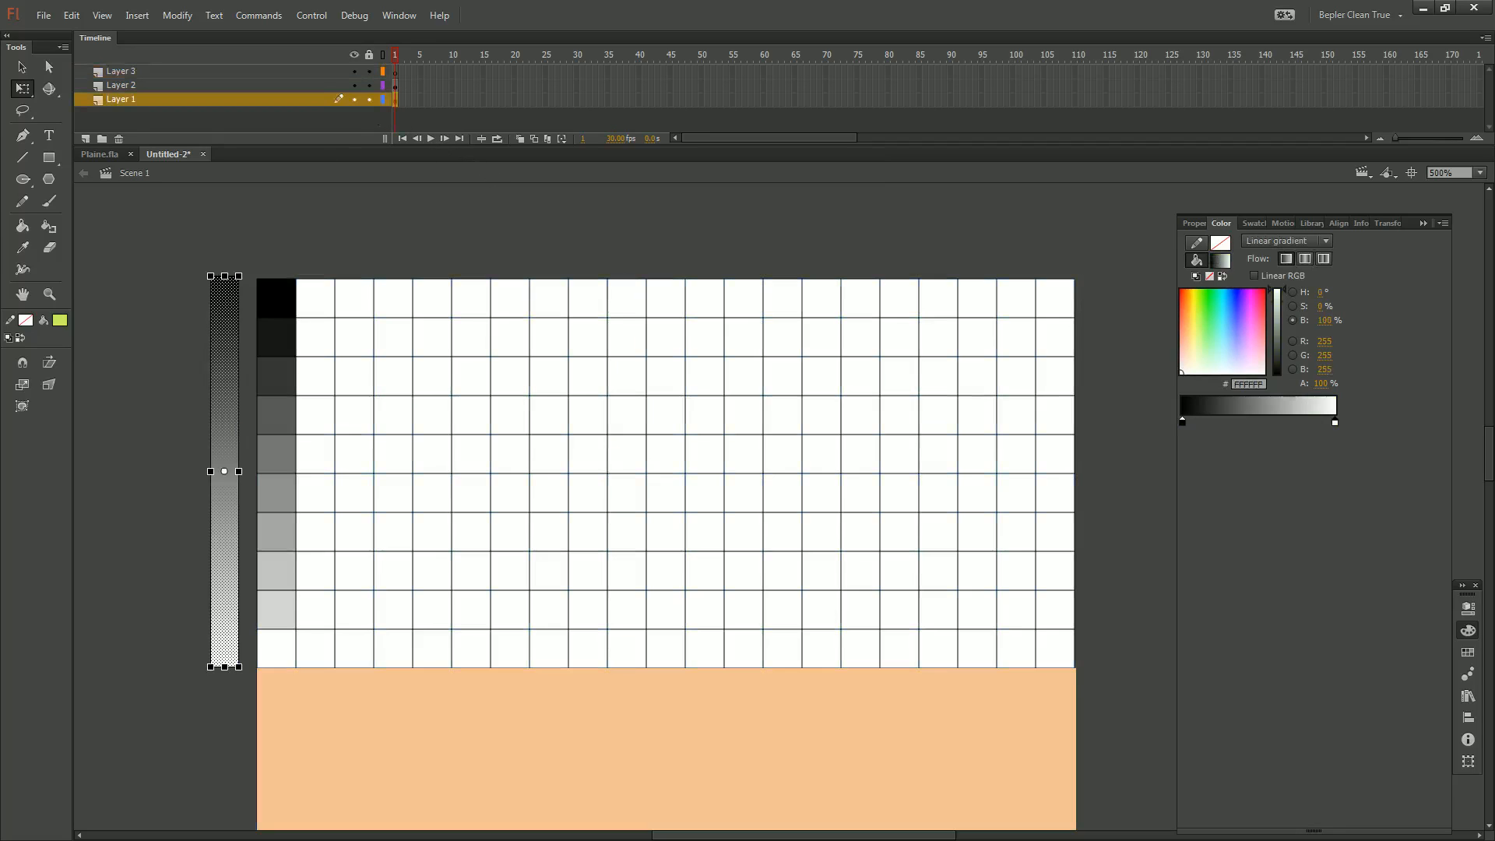
key("Delete")
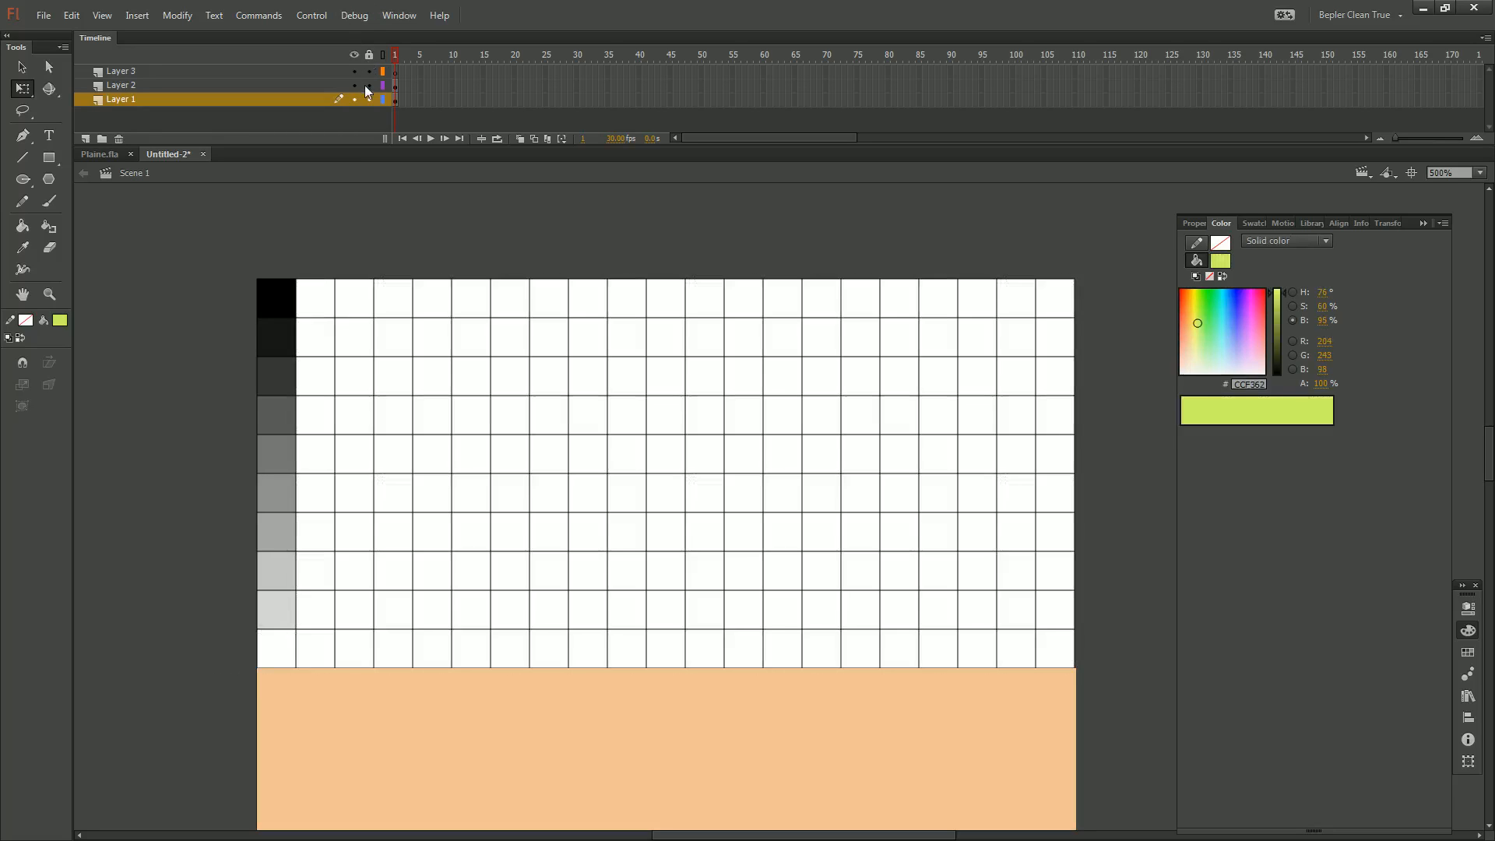
left_click(315, 71)
key("ctrl+shift+v")
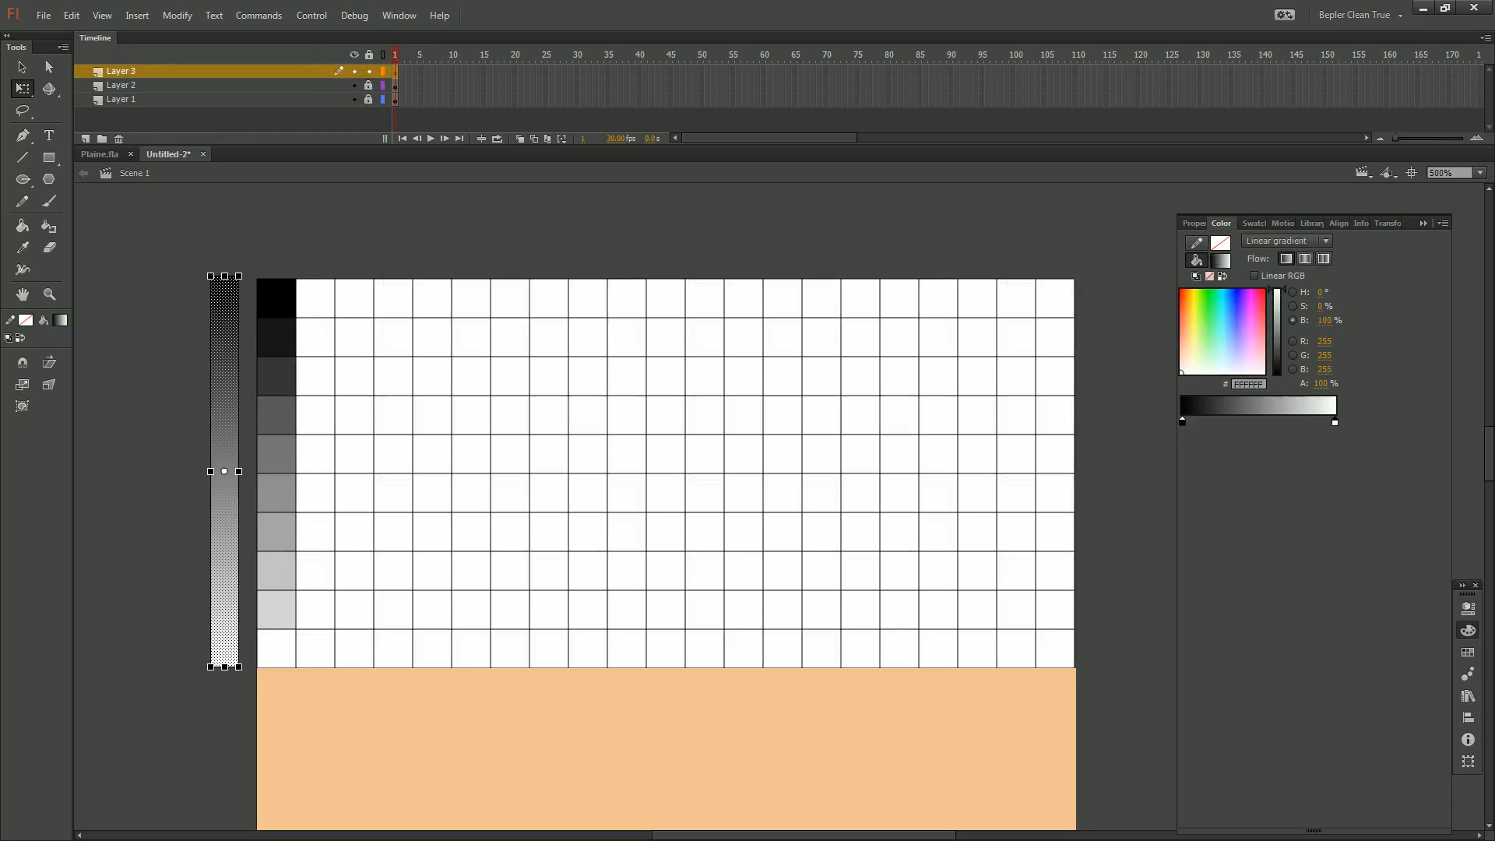
Stretch the gradient bar horizontally across the whole grid and convert it to a movie clip symbol
left_click(225, 471)
left_click_drag(239, 472, 1085, 471)
key("F8")
key("Return")
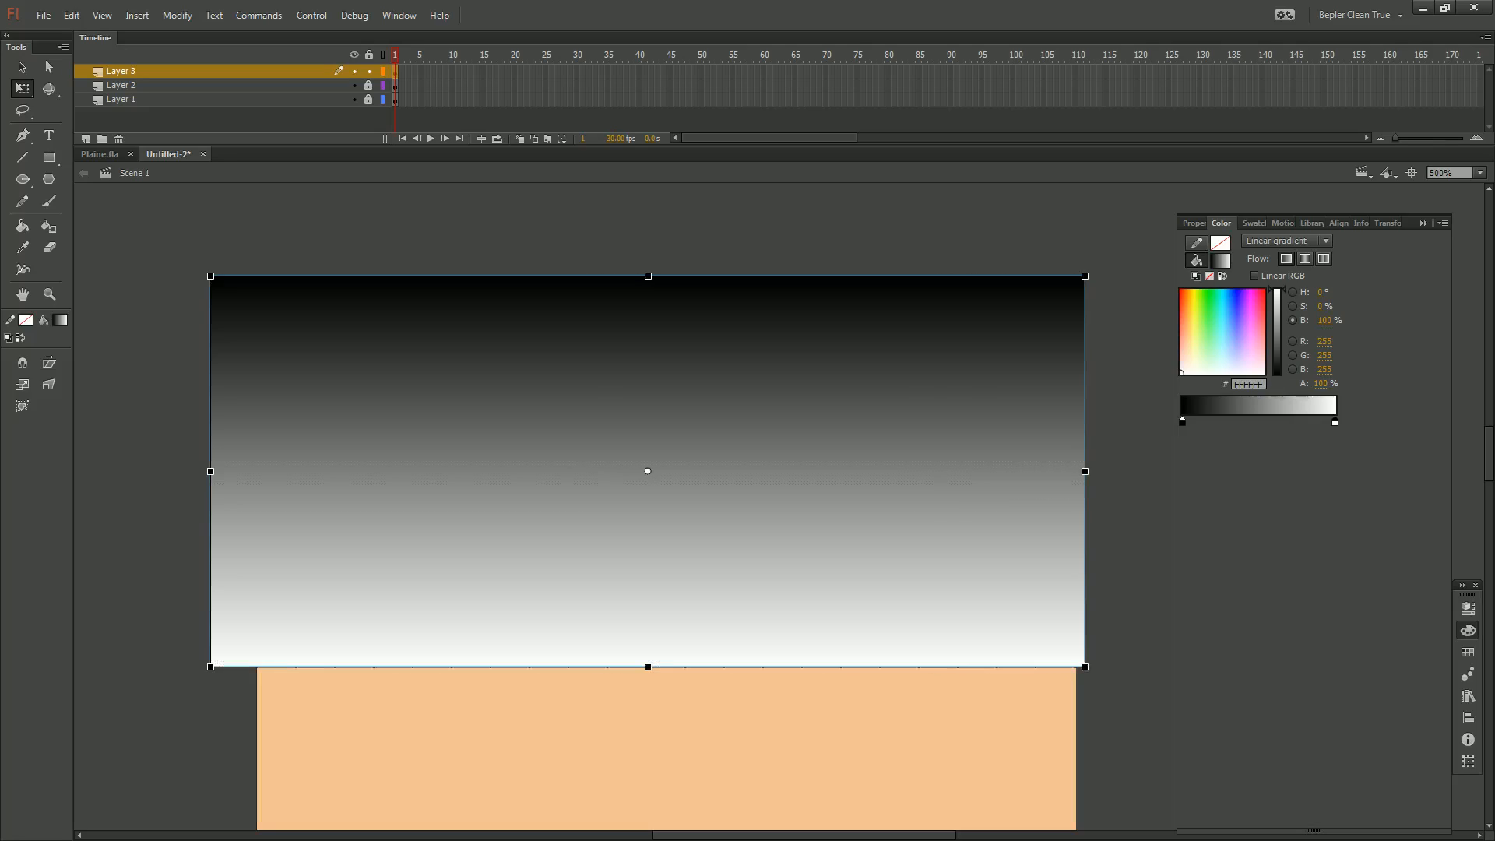
Try an Alpha color effect of 48% on the gradient movie clip and return it to 100%
key("ctrl+F3")
left_click(1277, 420)
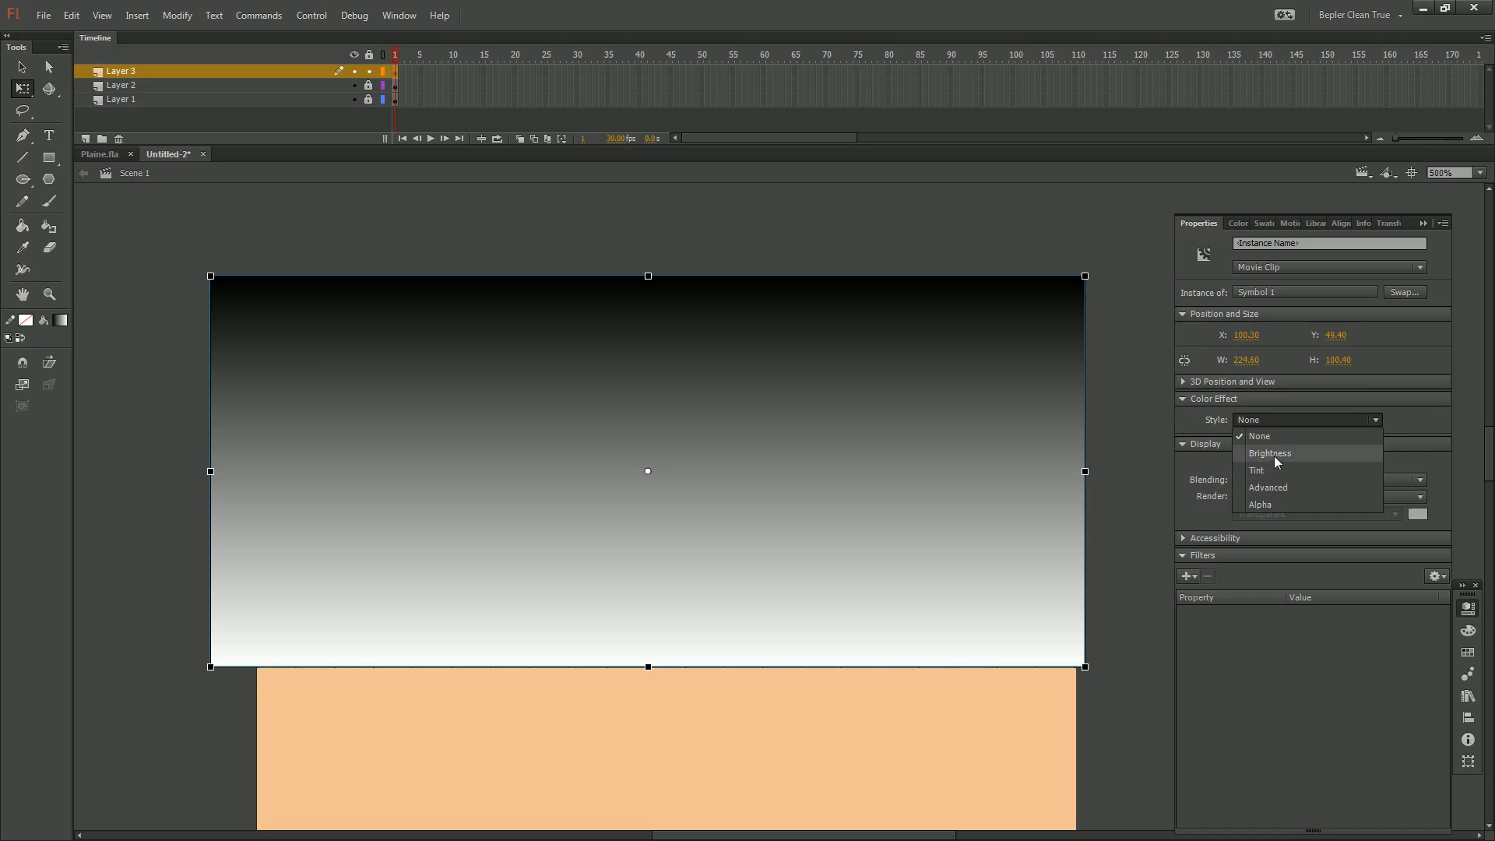
left_click(1276, 504)
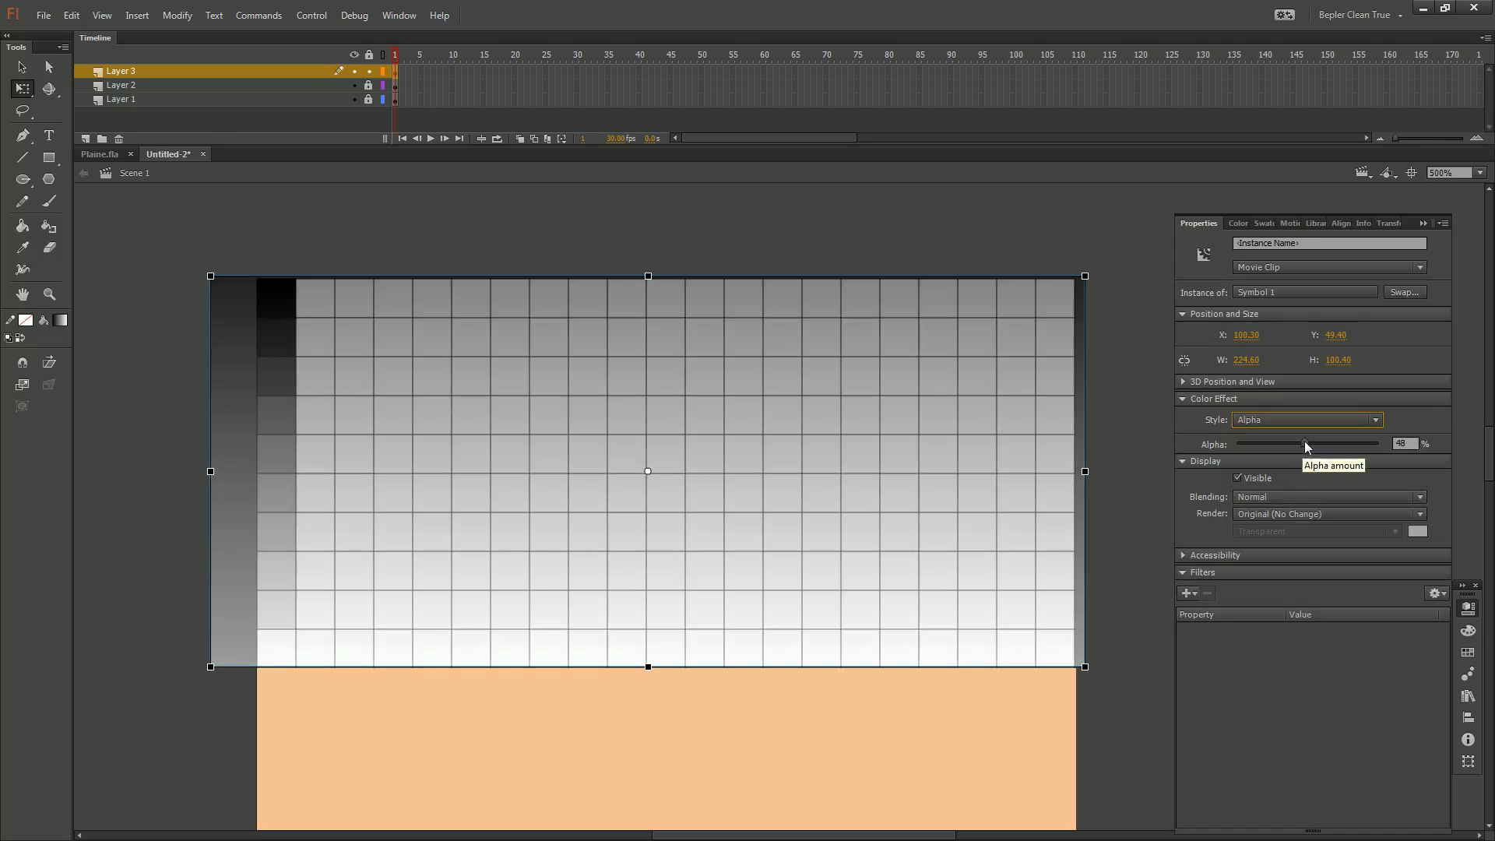
left_click_drag(1305, 441, 1472, 451)
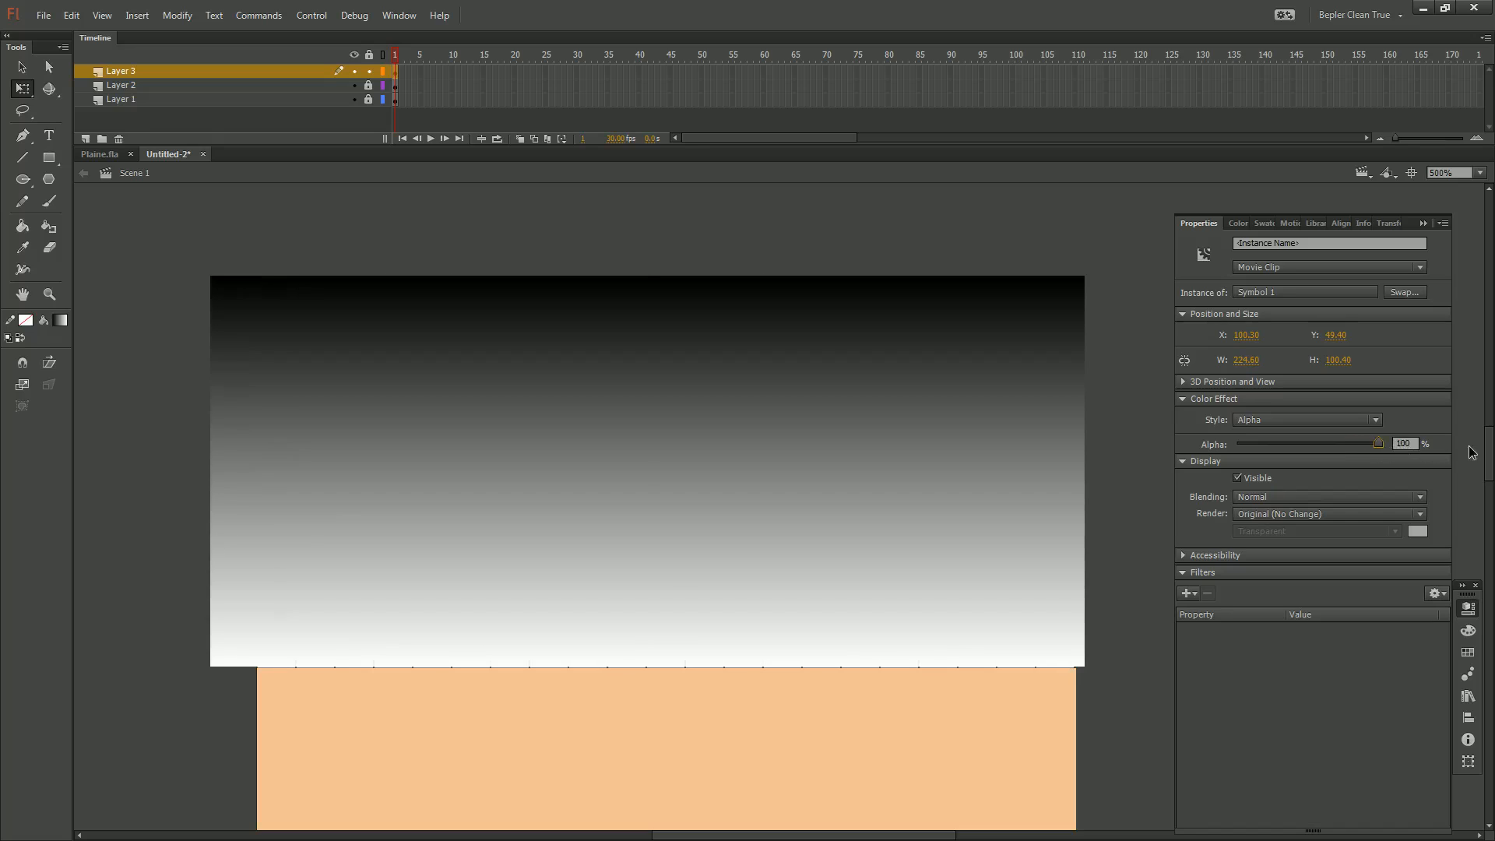
Inside the gradient symbol, set the white end of the linear gradient to 0% alpha, and return to the main scene
double_click(1012, 436)
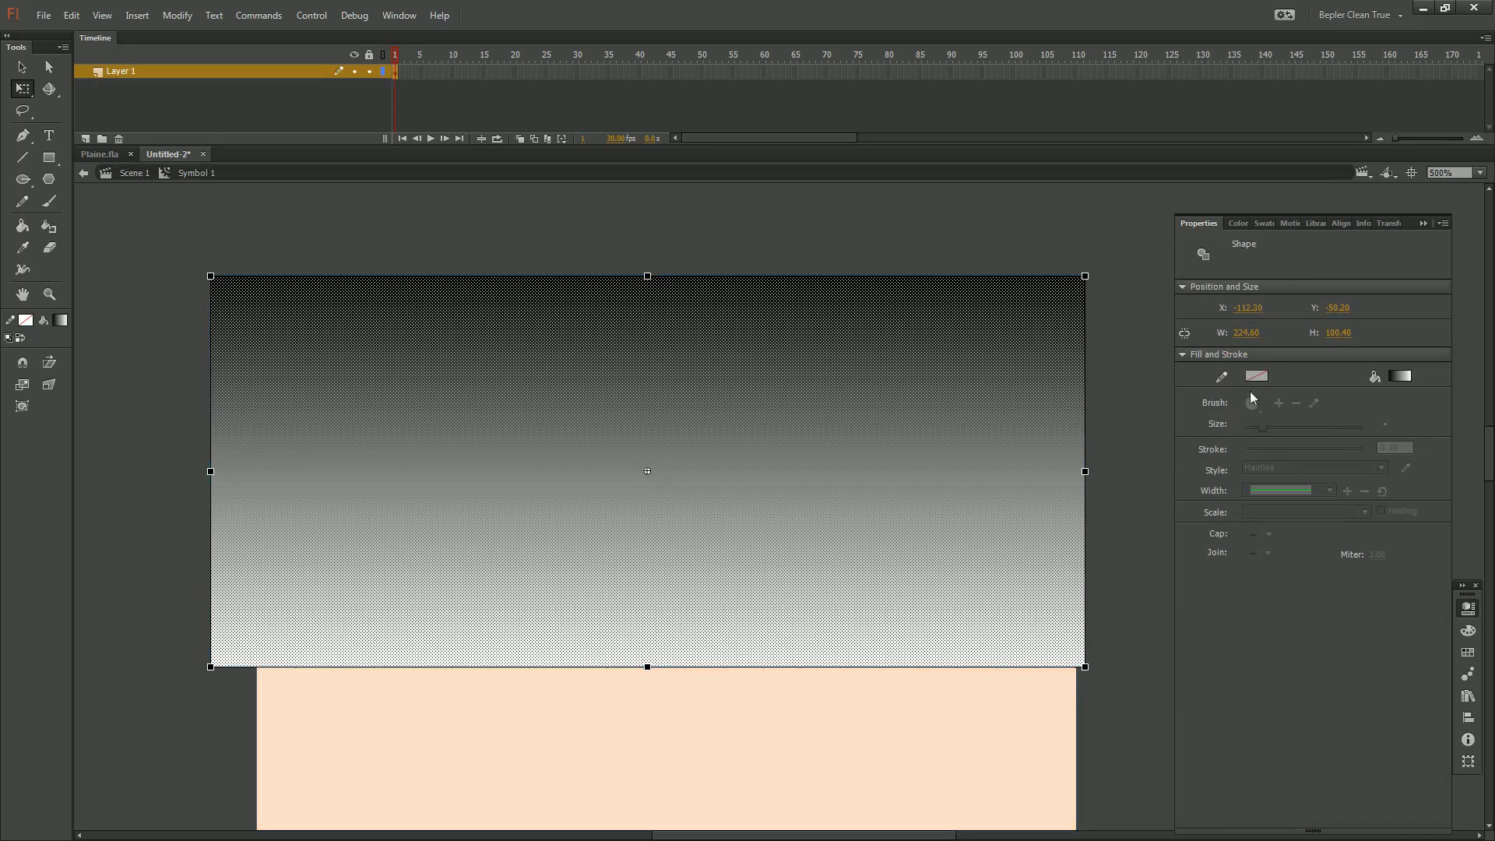
key("ctrl+F3")
key("ctrl+F3")
left_click(1237, 223)
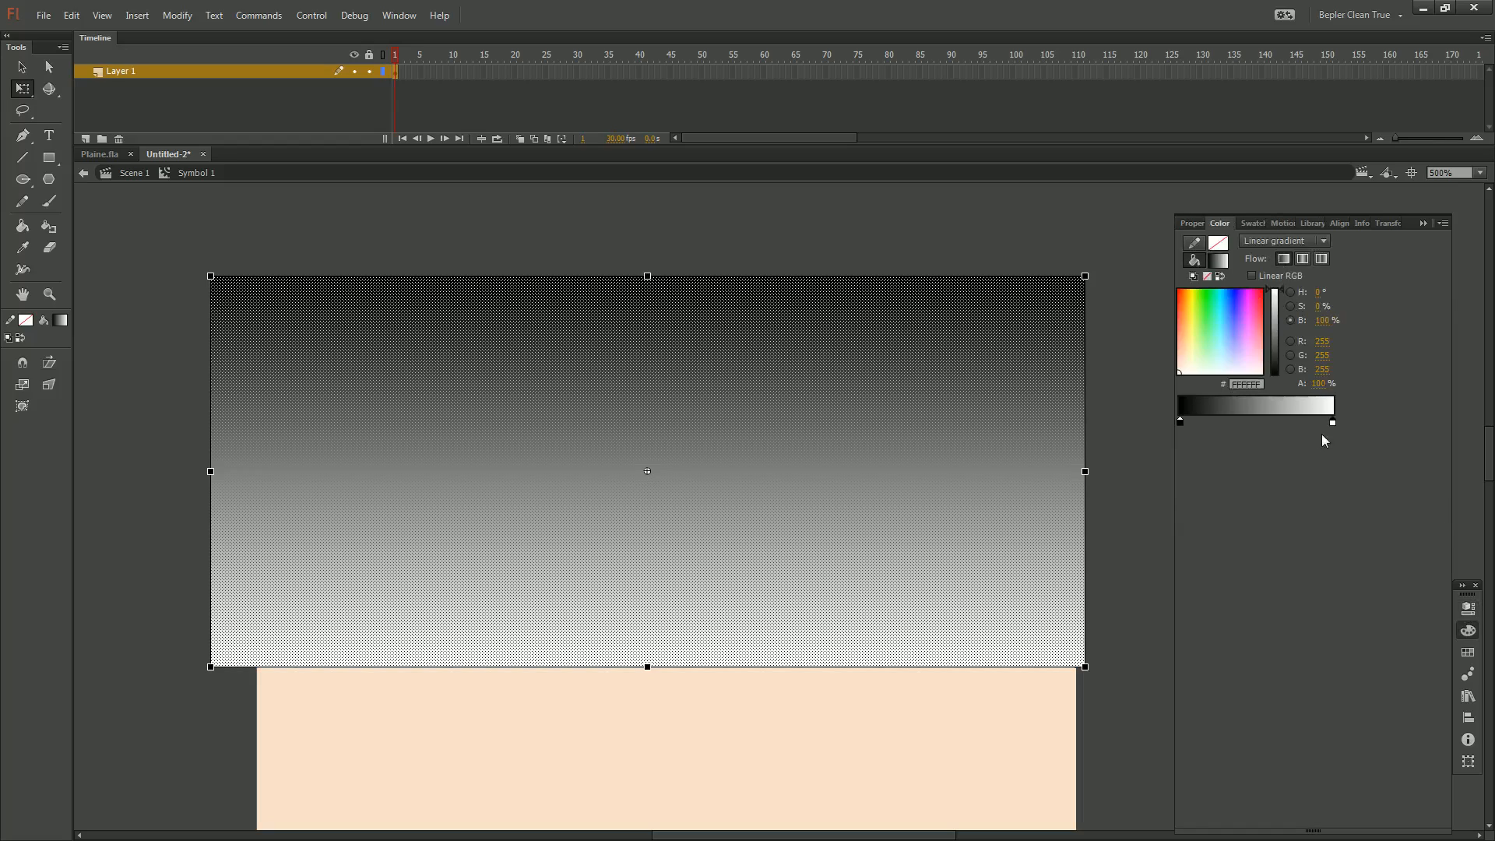
left_click(1319, 383)
type("0")
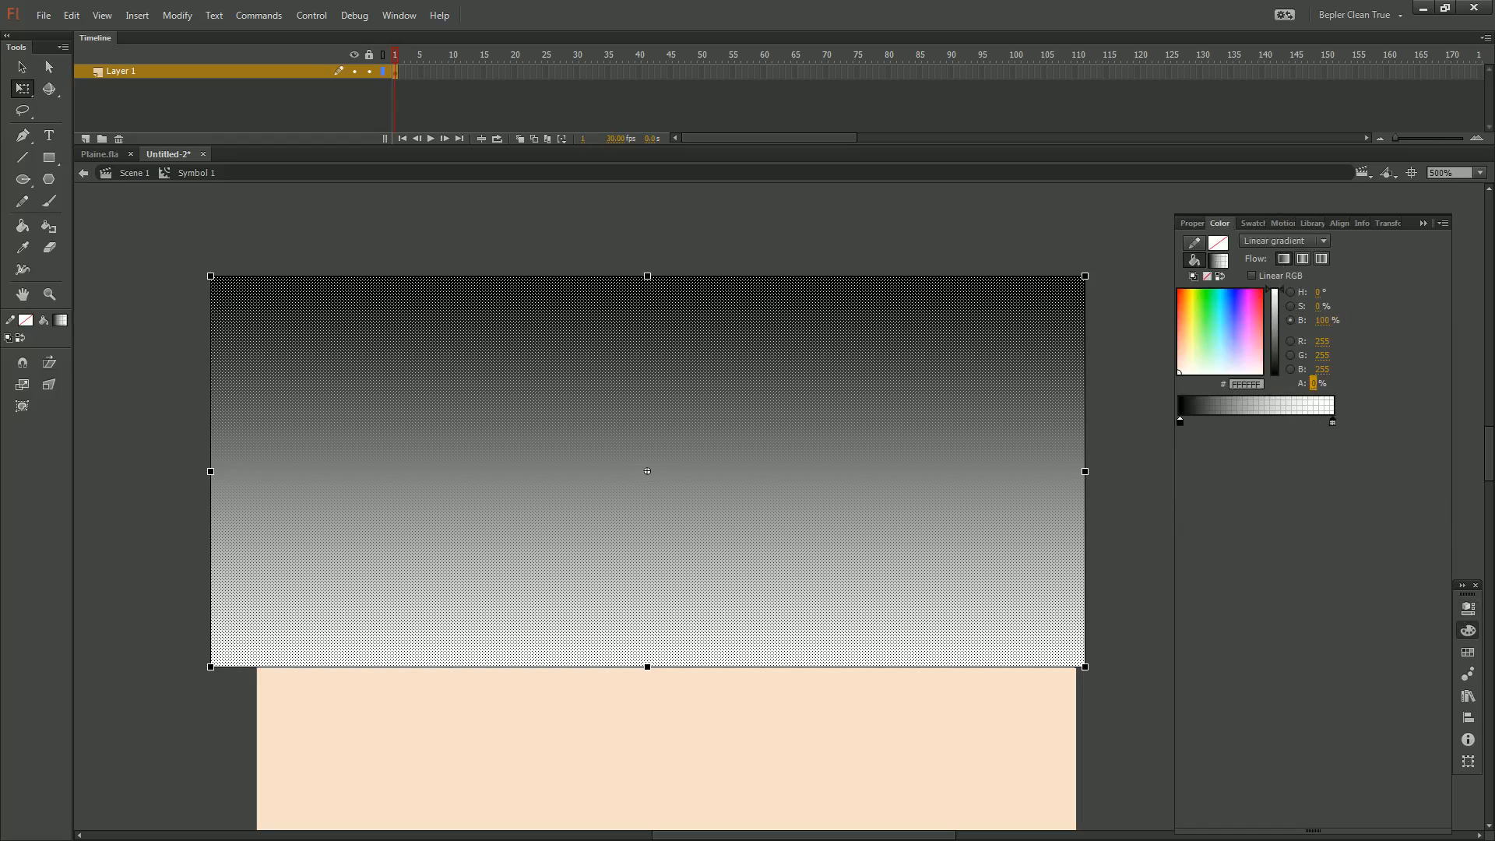
double_click(1129, 389)
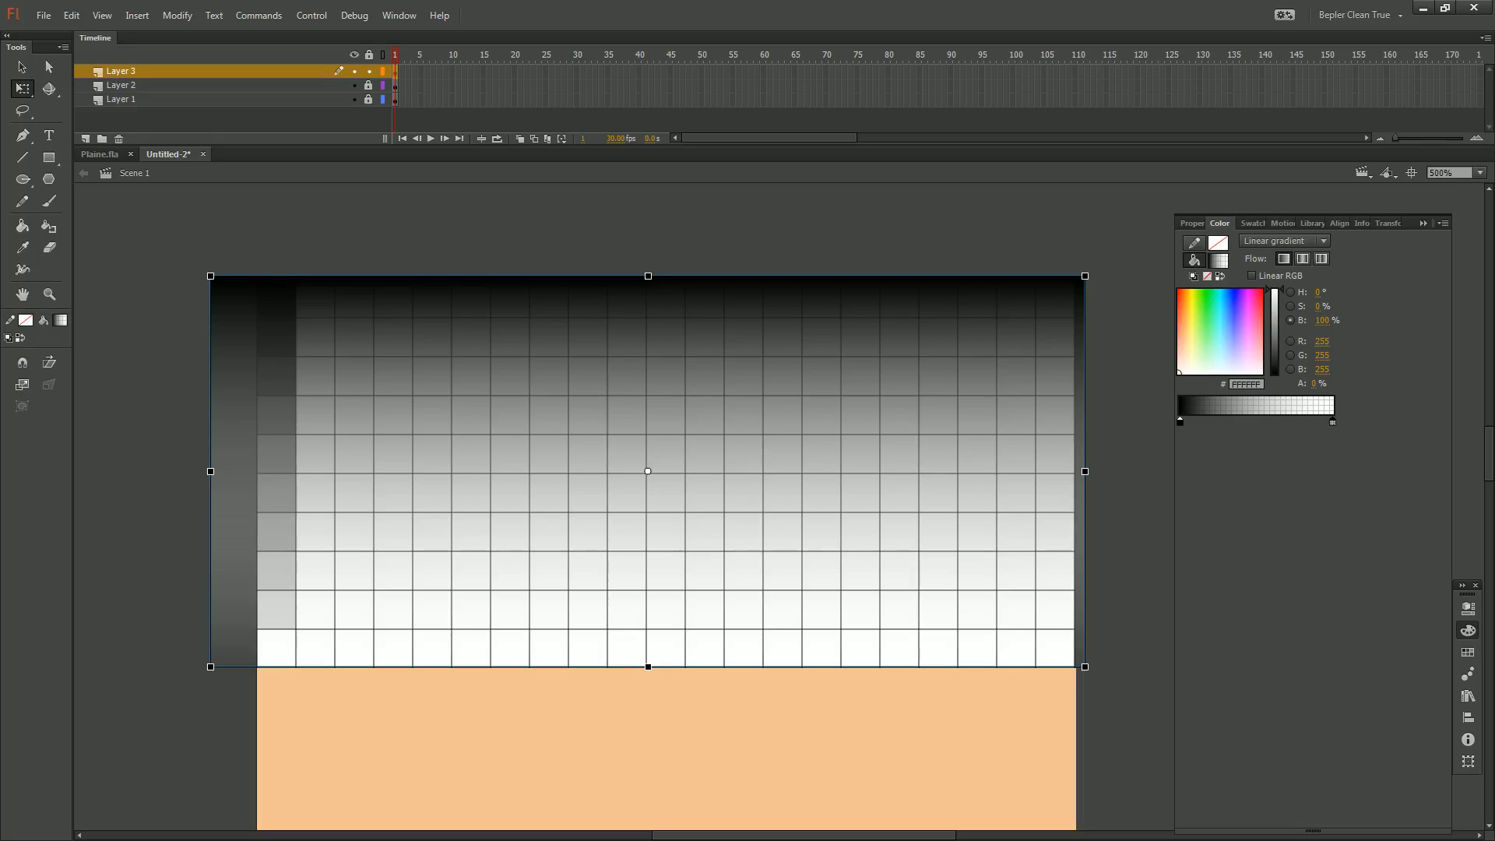
Inside the gradient symbol, change the transparent end's color from white to black 000000, and return to the main scene
double_click(648, 436)
left_click(648, 436)
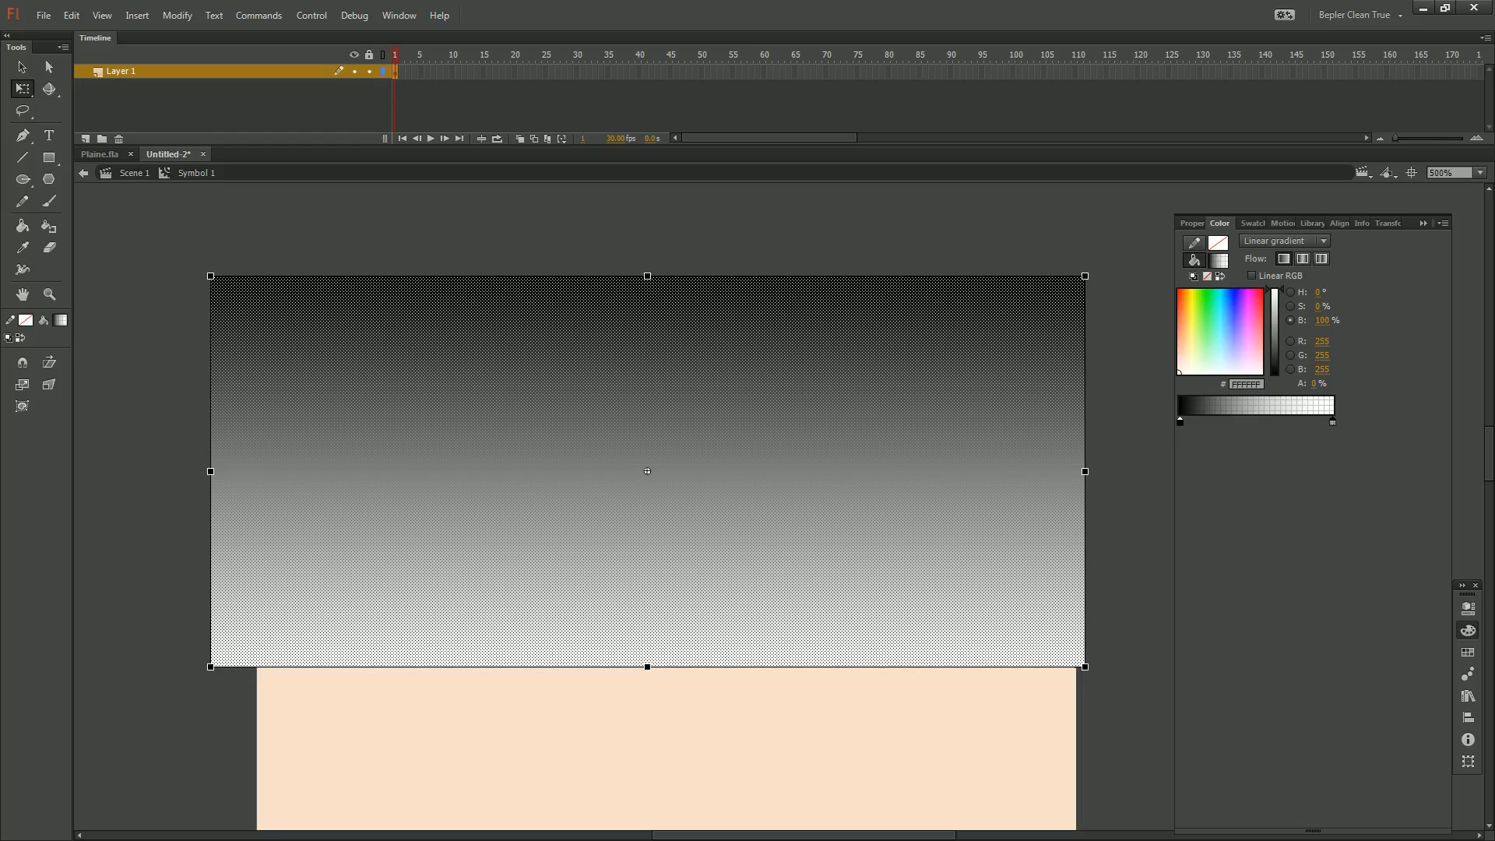
left_click_drag(1278, 346, 1275, 381)
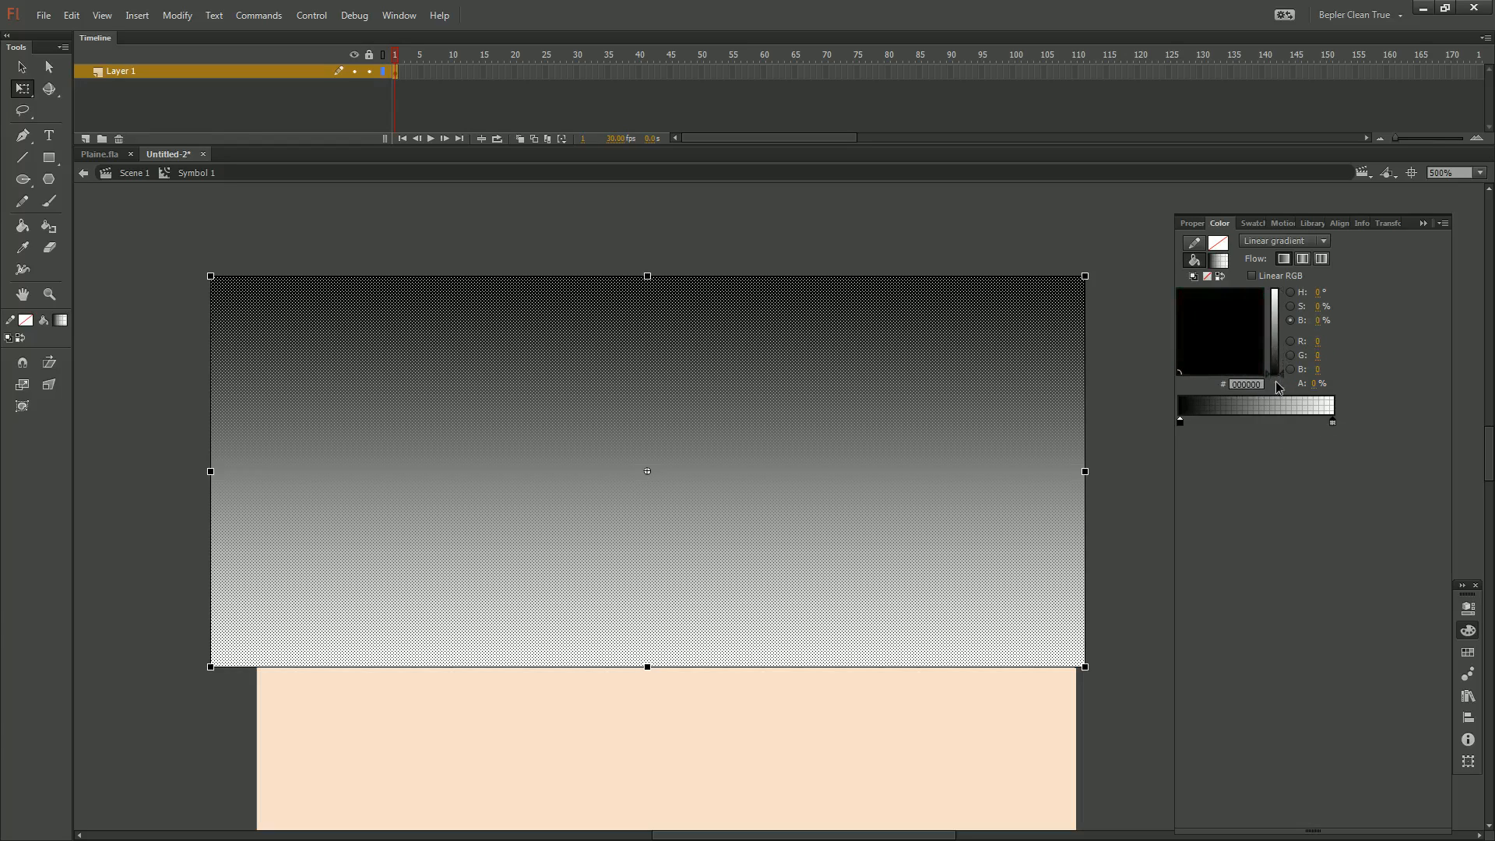
key("ctrl+shift+a")
key("ctrl+e")
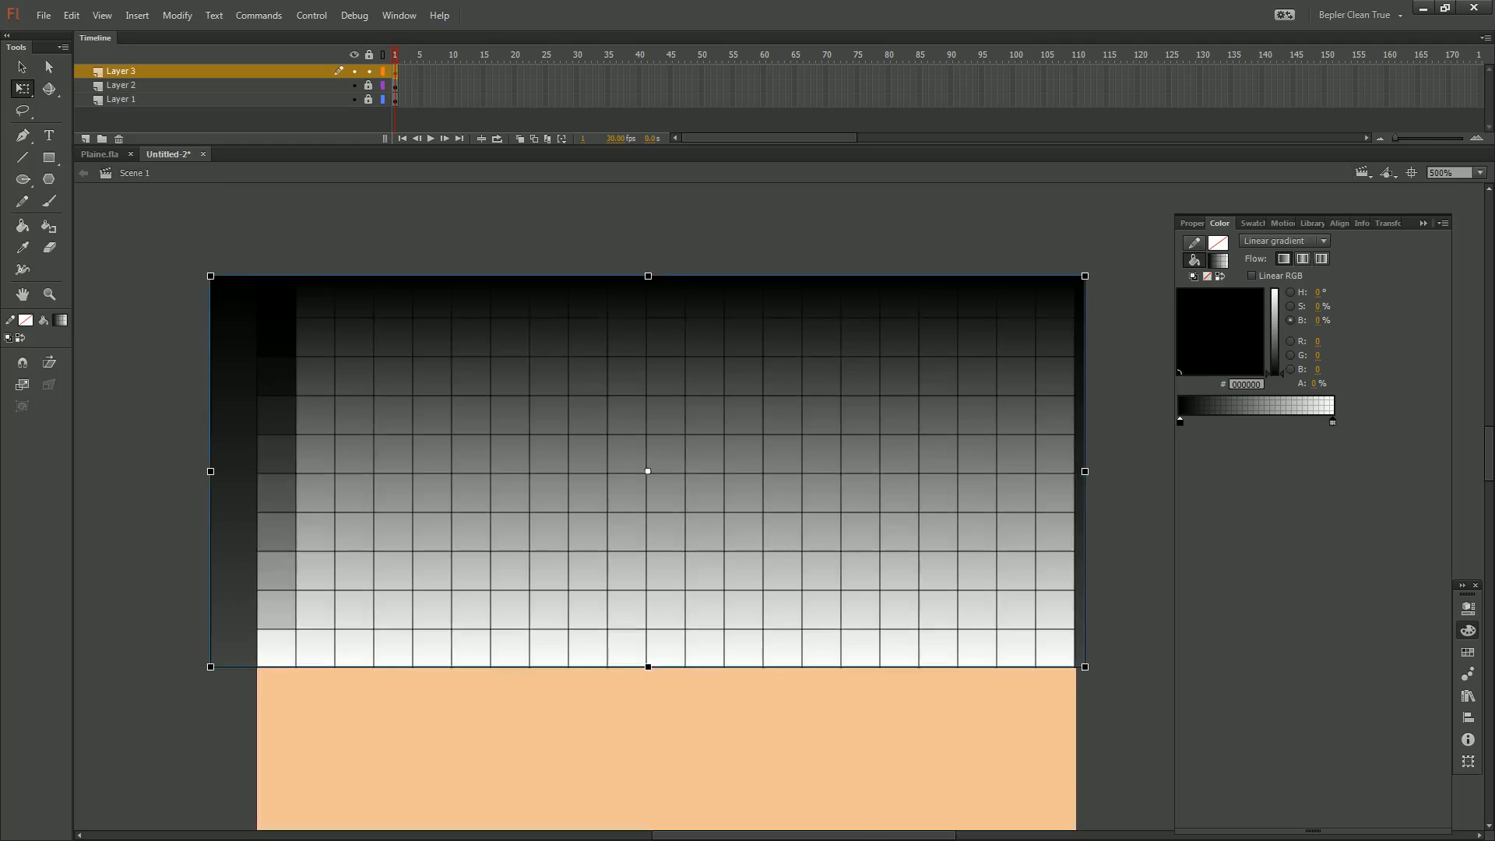
Deselect the gradient overlay, lock Layer 3 and add a new layer above it
left_click_drag(646, 470, 520, 522)
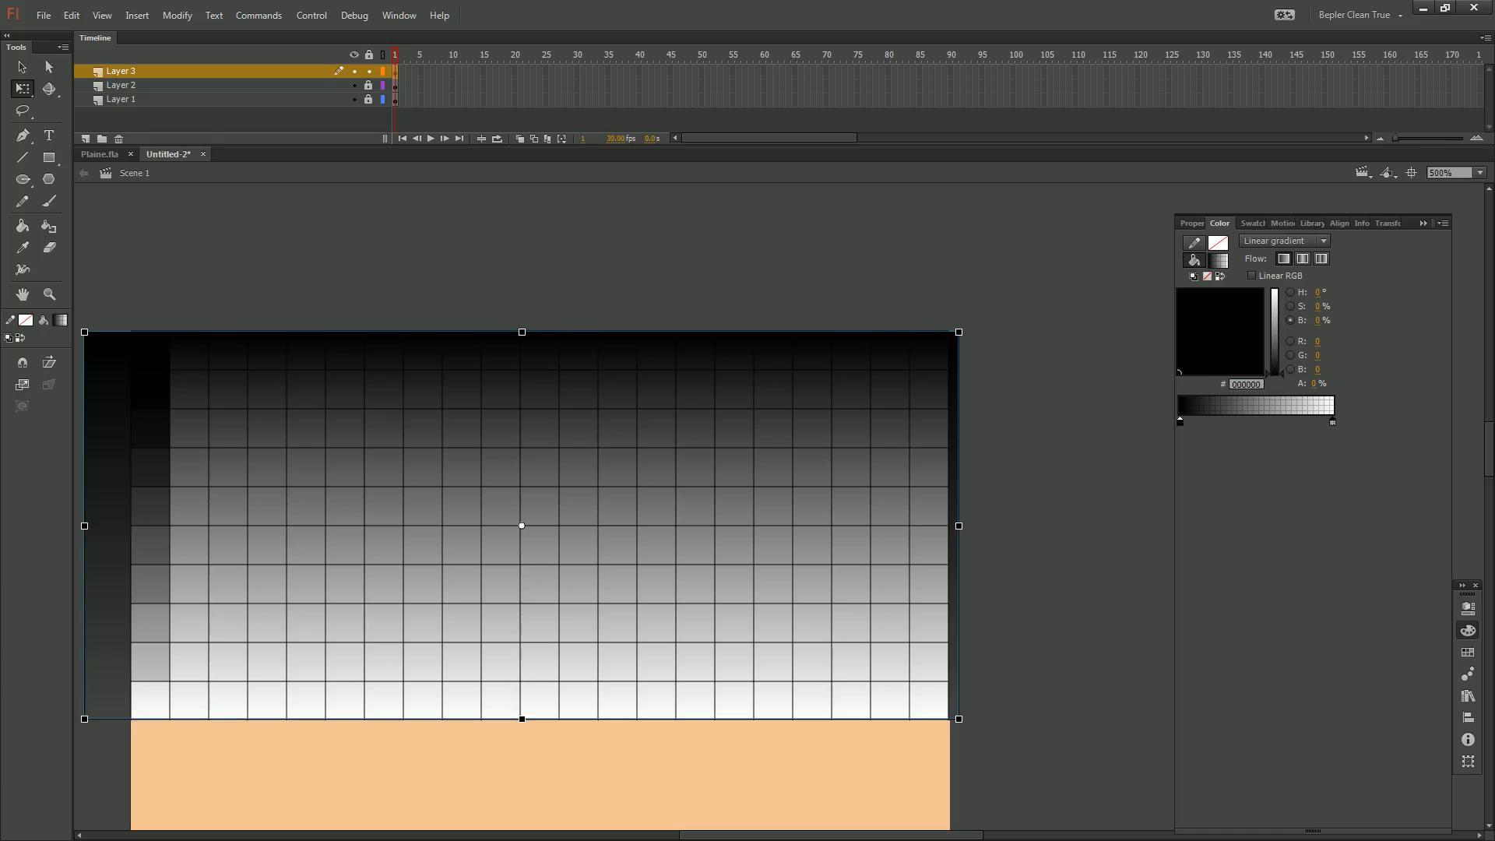
key("ctrl+shift+a")
key("ctrl+a")
key("Up")
key("Up")
key("ctrl+shift+a")
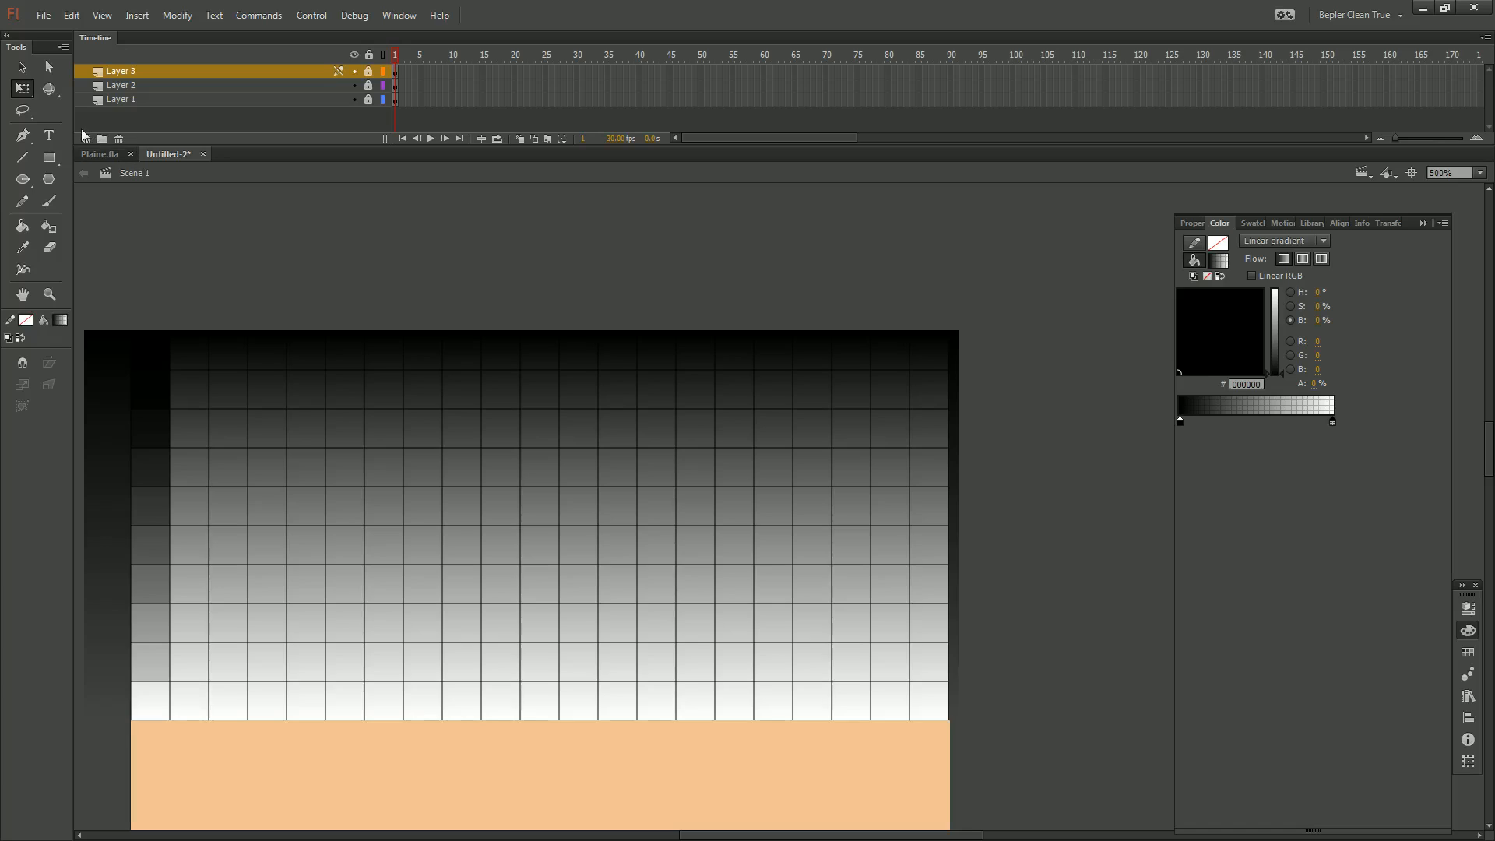
left_click(86, 138)
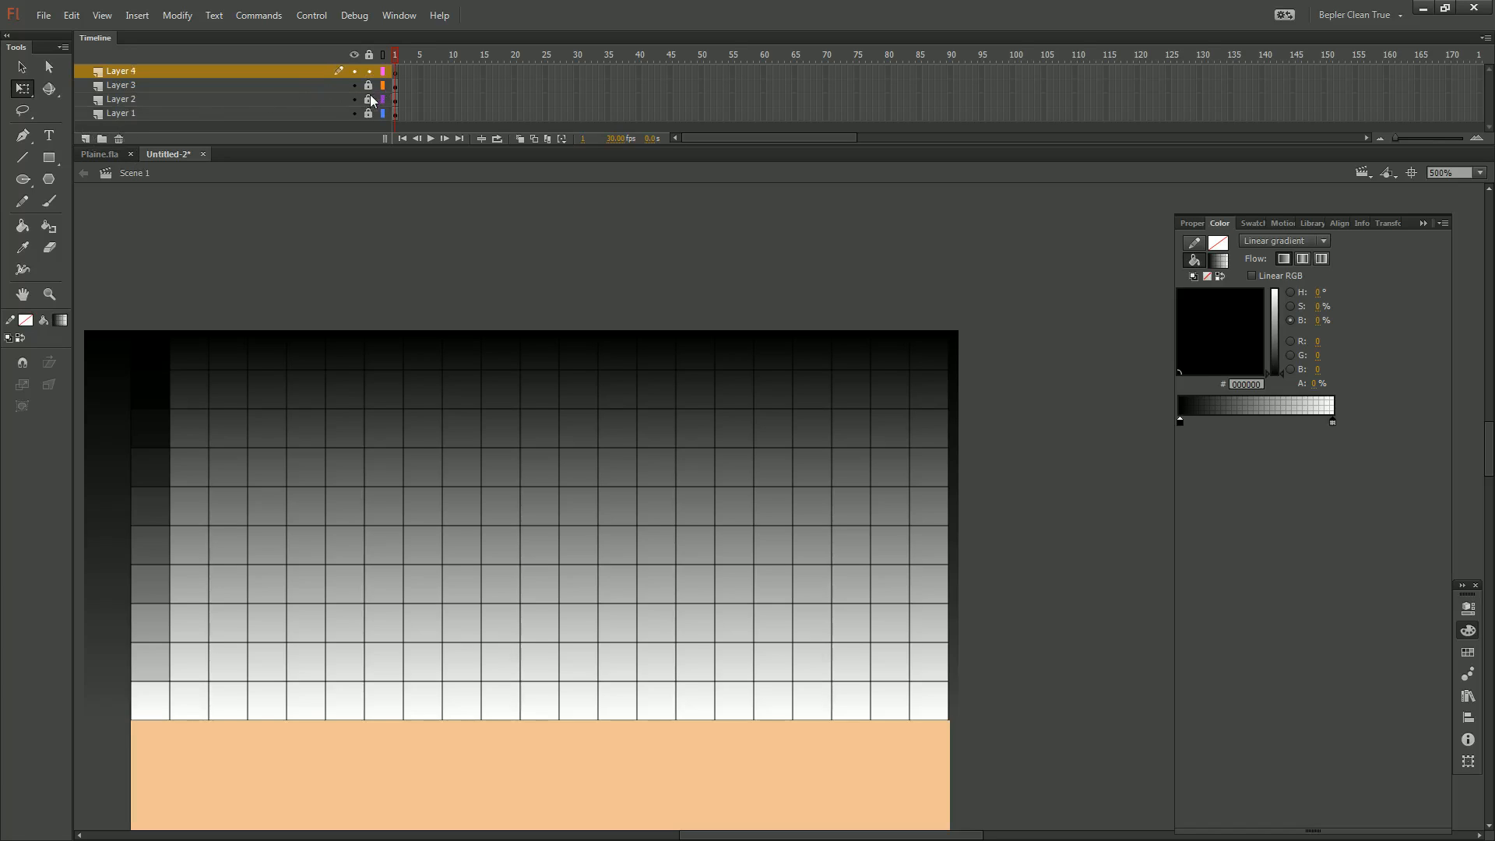
Load the Web 216 palette into the swatches and choose the rainbow linear gradient as the fill
left_click(1447, 223)
left_click(1441, 259)
left_click(1251, 224)
left_click(1441, 223)
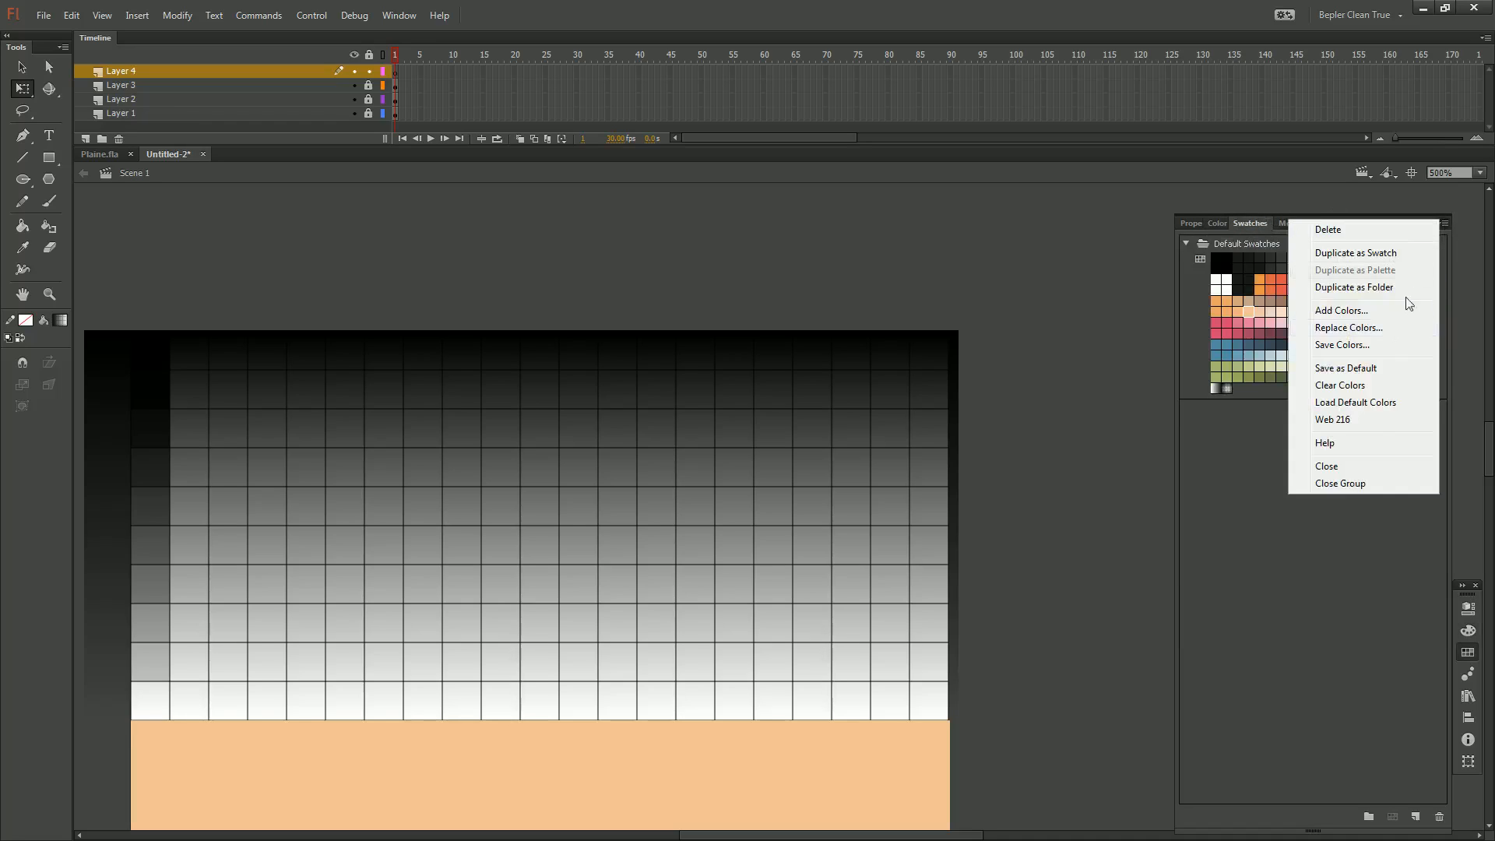
left_click(1366, 417)
left_click(1282, 389)
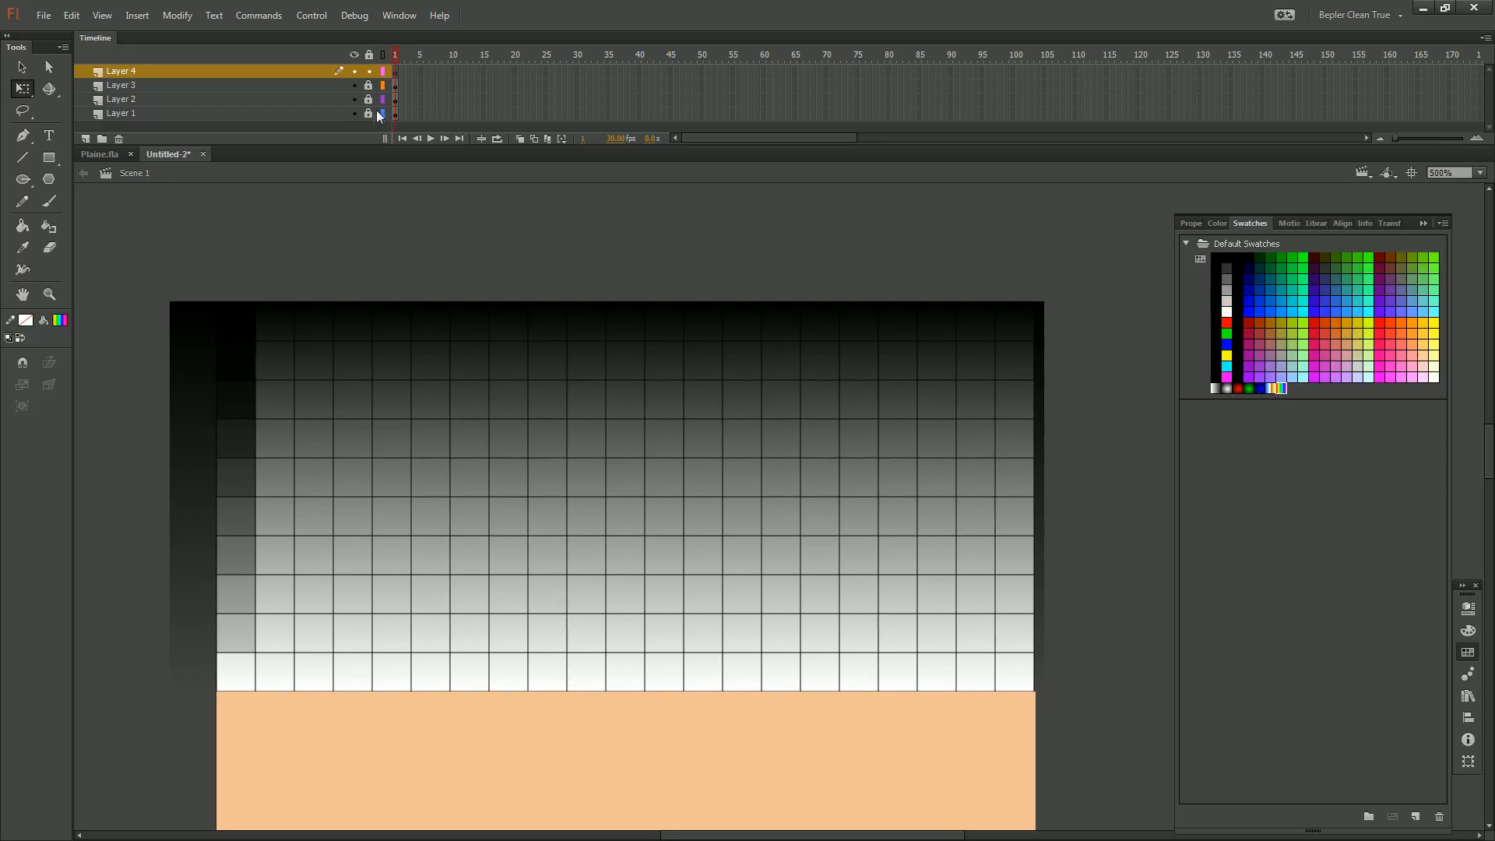
Draw a rainbow-filled rectangle over the grid and align its left edge with the right side of the gray column
key("r")
mouse_move(243, 312)
left_mouse_down()
mouse_move(413, 458)
mouse_move(741, 644)
mouse_move(965, 708)
mouse_move(1033, 700)
left_mouse_up()
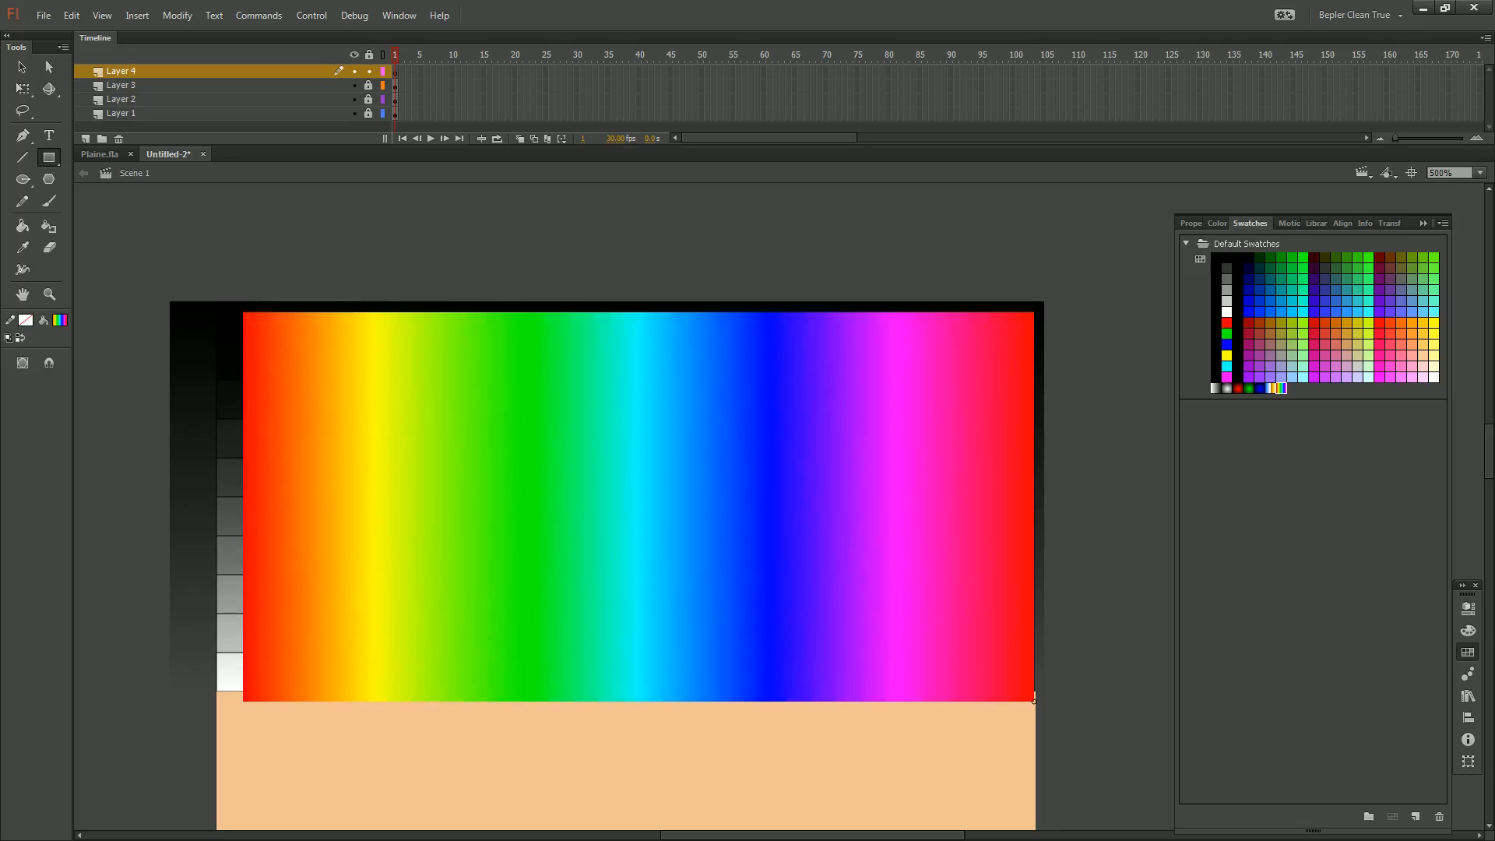
key("q")
left_click(965, 600)
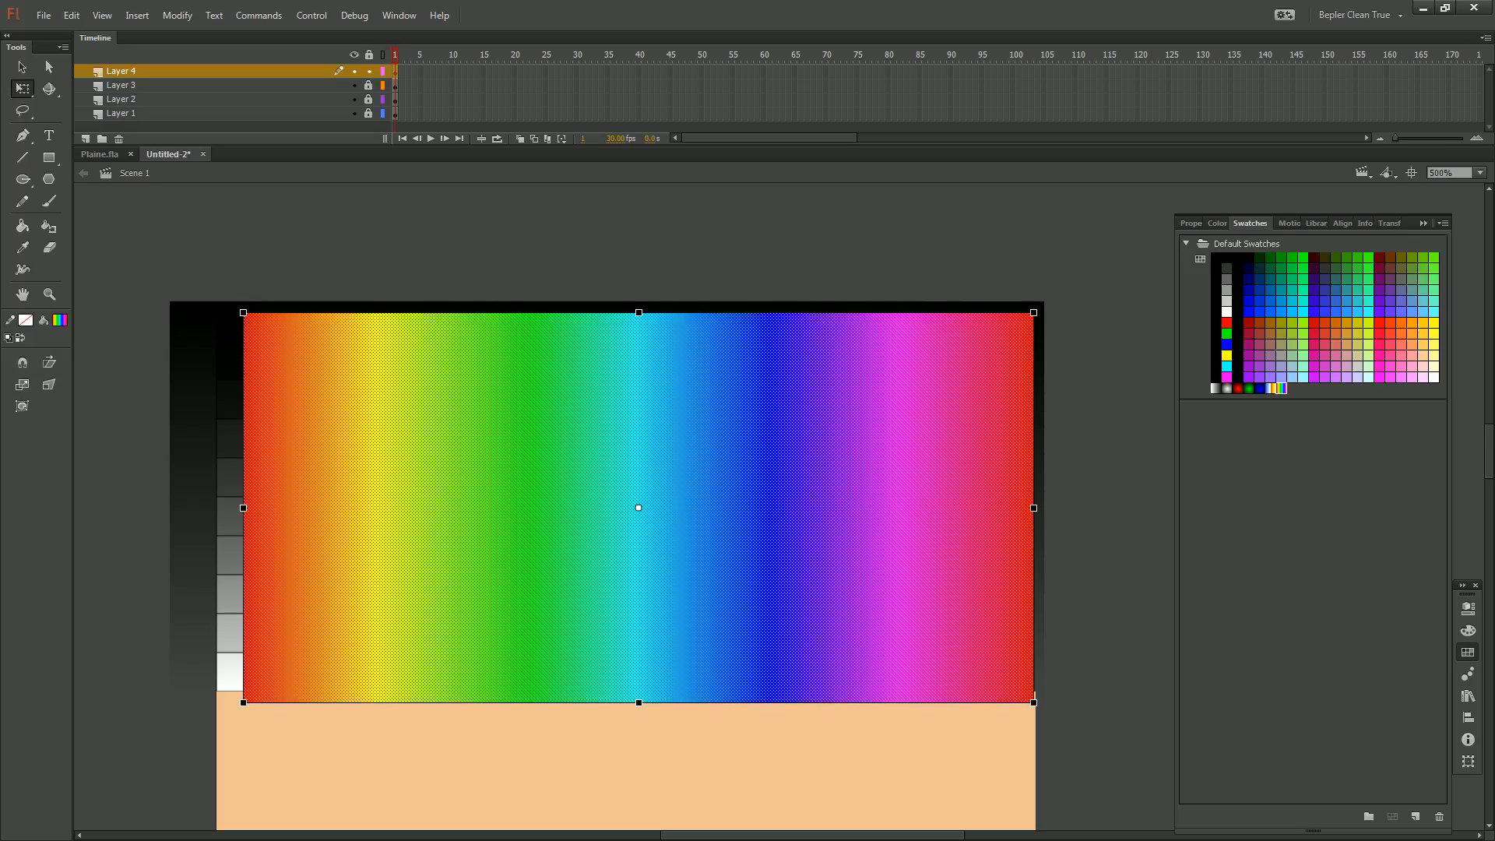
mouse_move(243, 508)
left_mouse_down()
mouse_move(344, 508)
mouse_move(255, 508)
left_mouse_up()
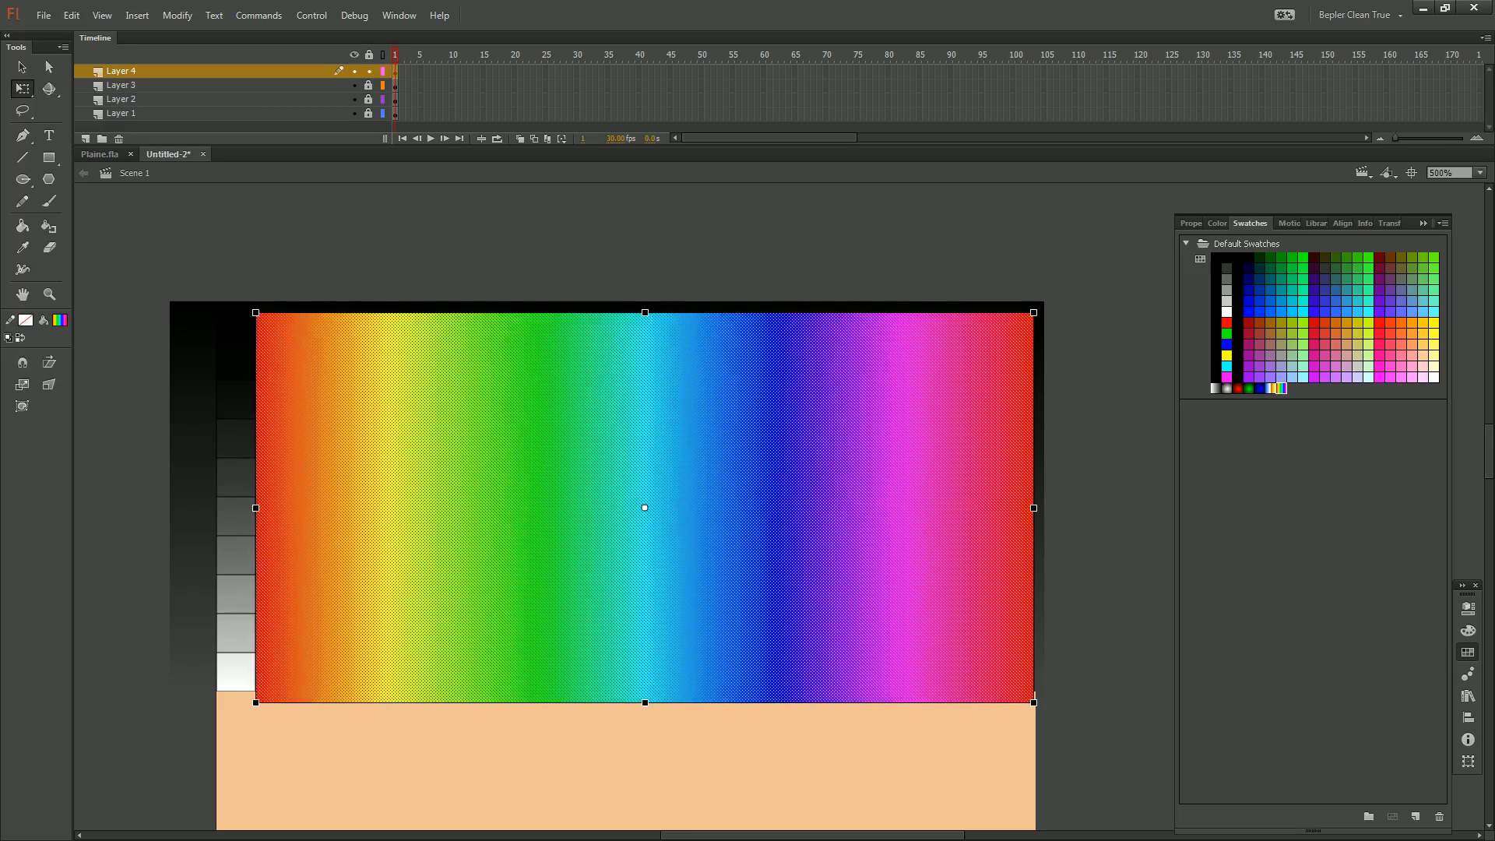
Reorder the layers so Layer 1 is on top and Layer 3 sits directly beneath it, above Layer 4
key("Escape")
left_click_drag(286, 112, 289, 63)
left_click_drag(606, 507, 744, 508)
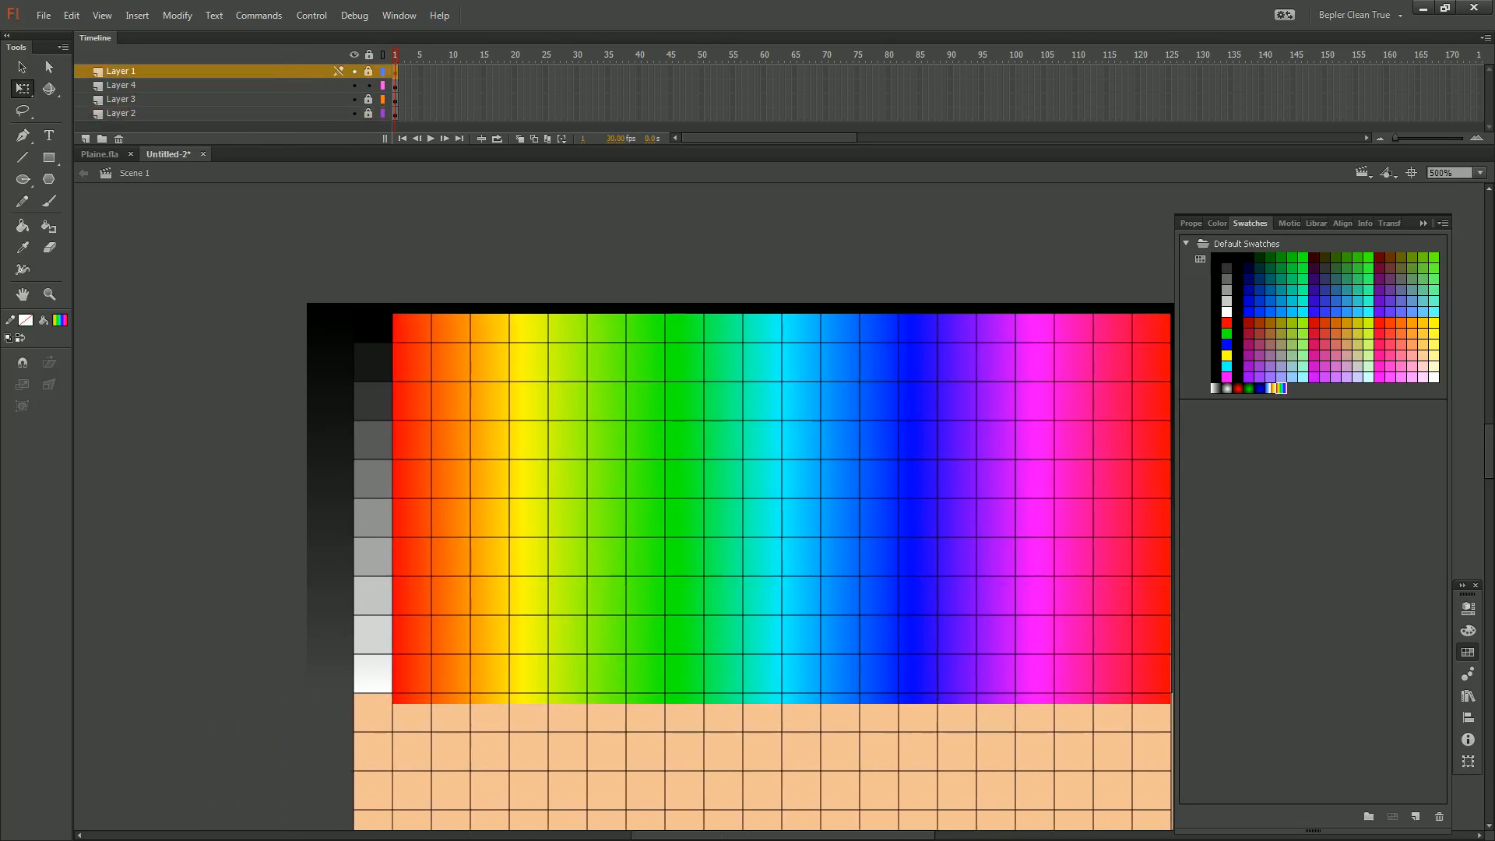
left_click_drag(306, 98, 303, 86)
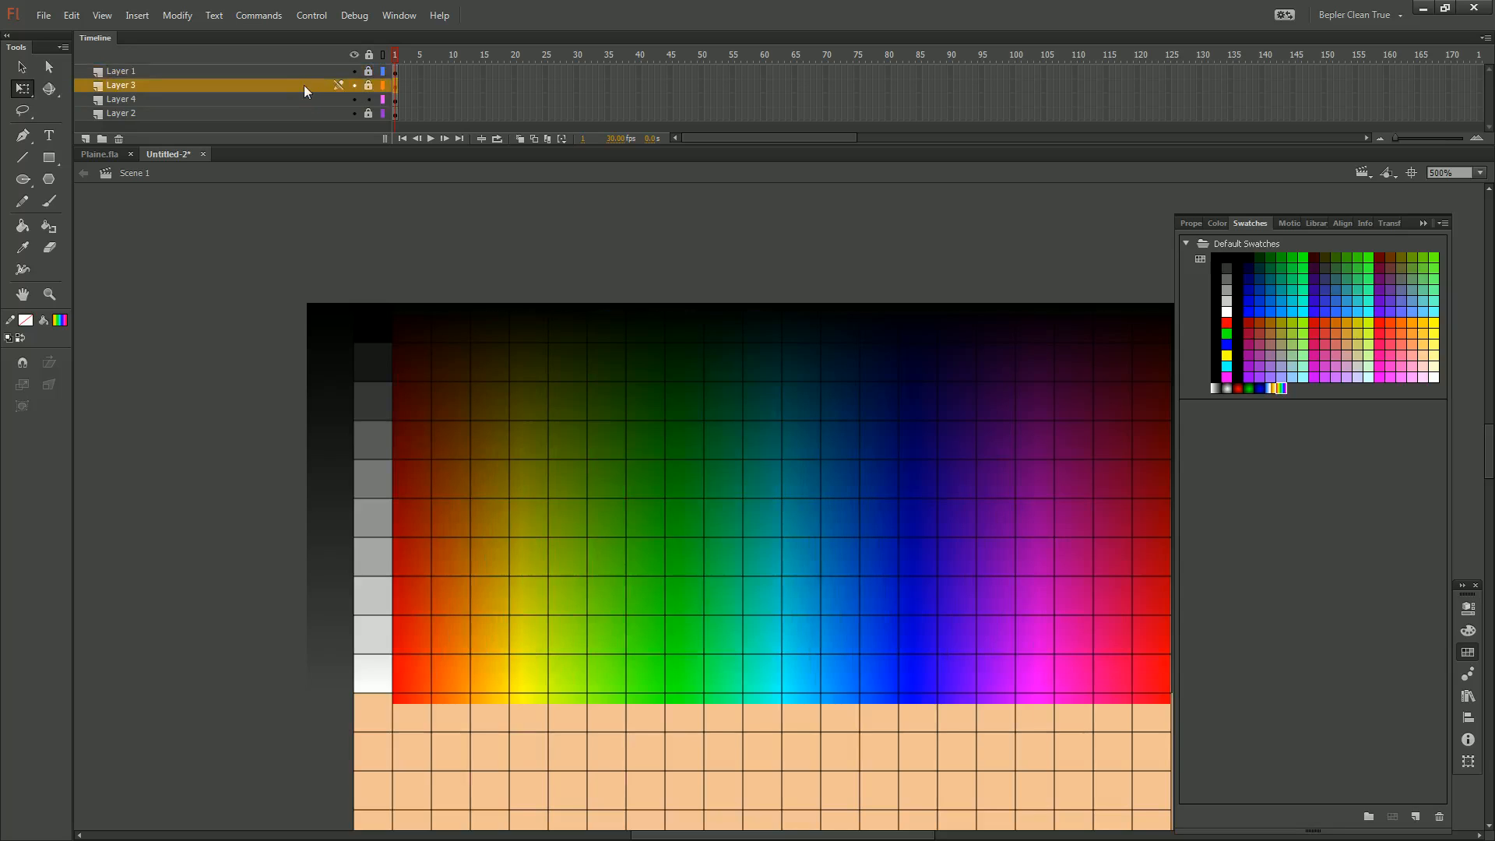
left_click_drag(740, 506, 676, 510)
key("ctrl+minus")
key("ctrl+equal")
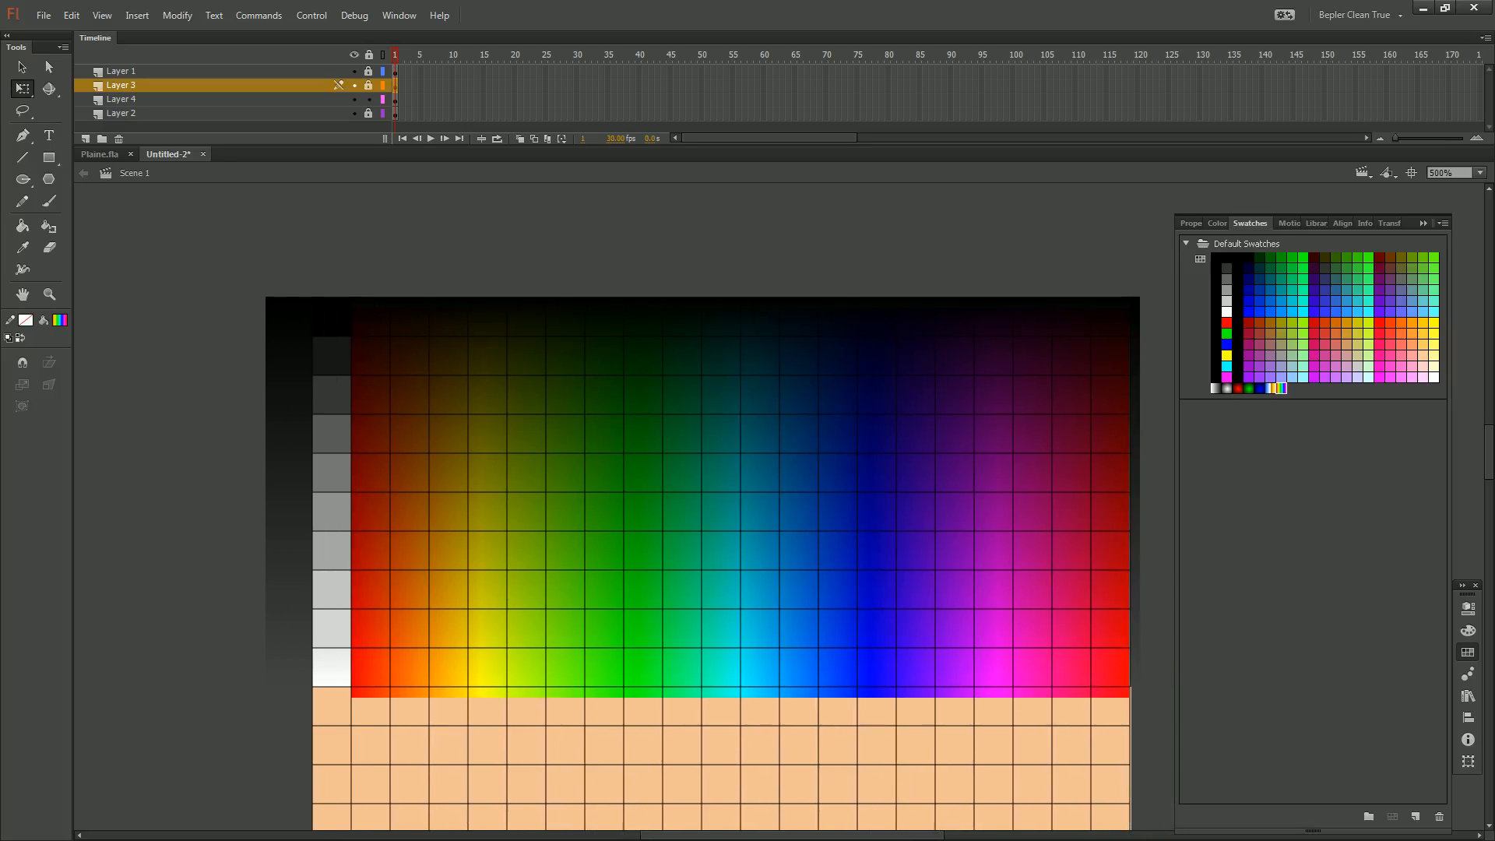
left_click_drag(740, 507, 611, 534)
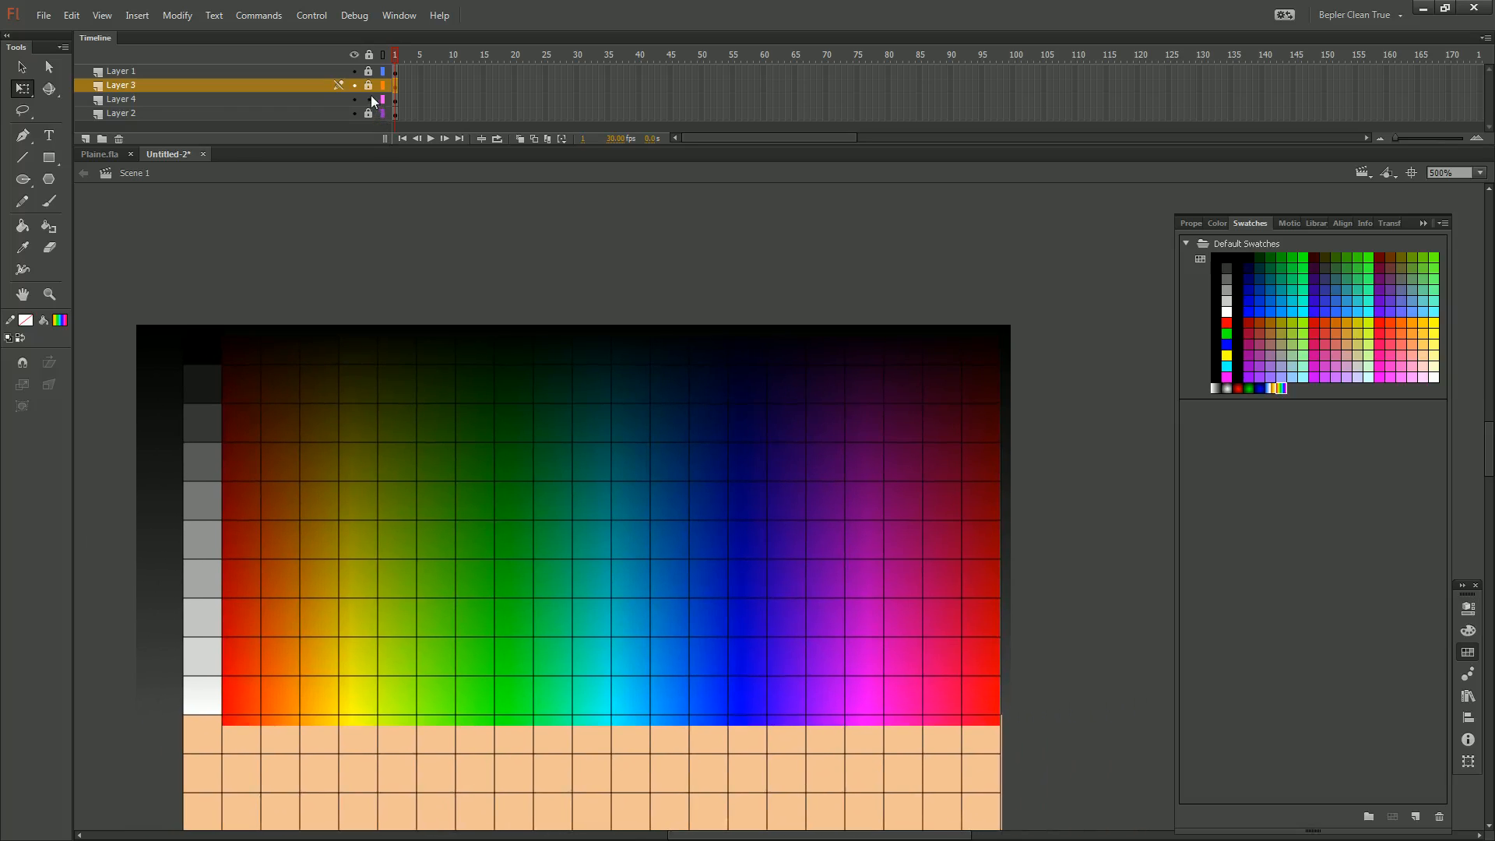
left_click(1313, 311)
left_click(1314, 322)
left_click_drag(475, 461, 620, 524)
key("ctrl+z")
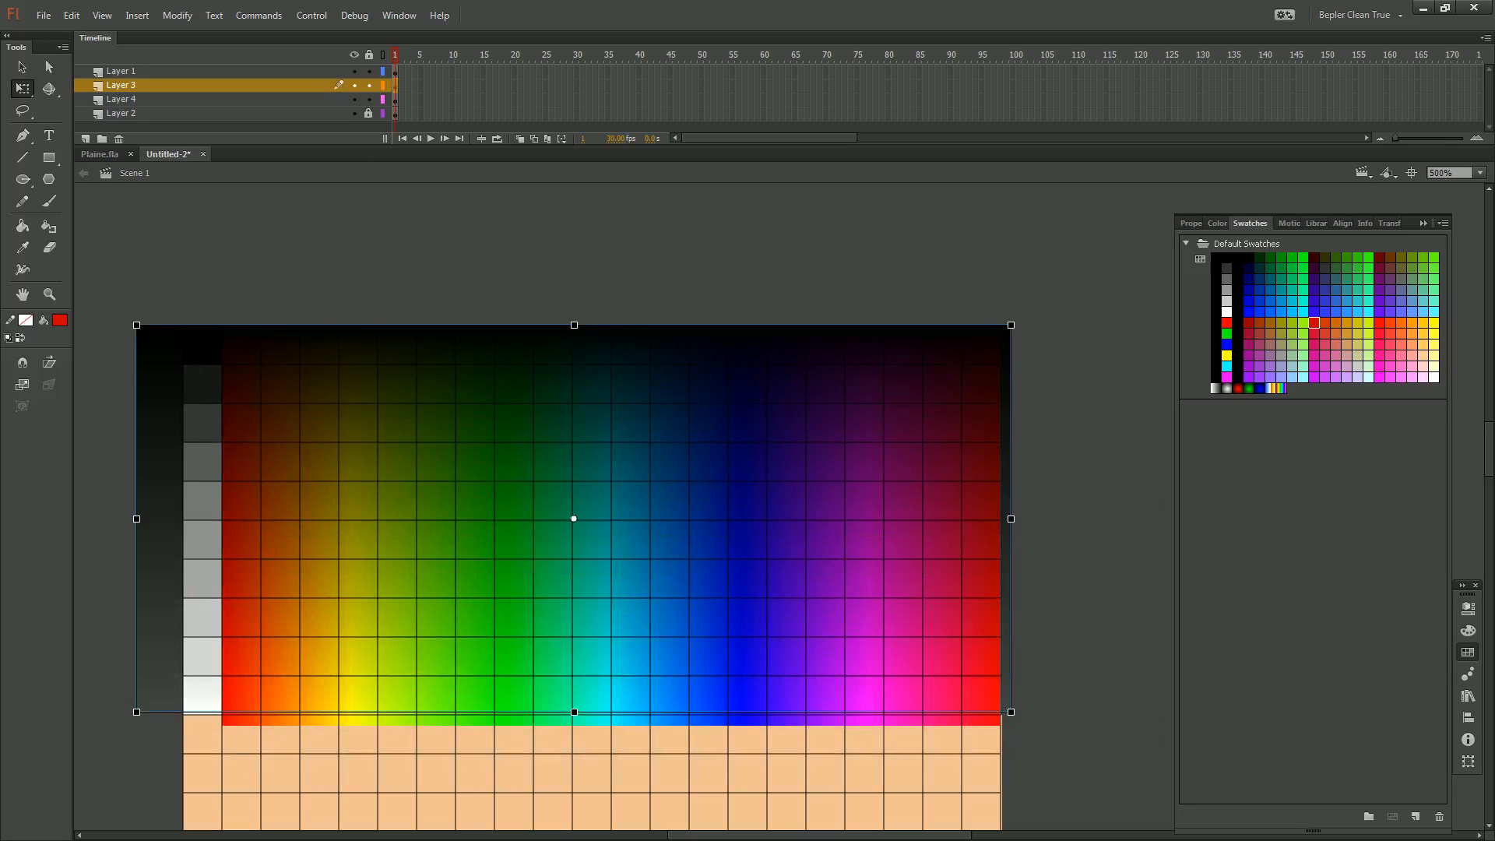
Make Layer 4 the active layer and lock all the other layers
left_click(120, 99)
left_click(369, 54)
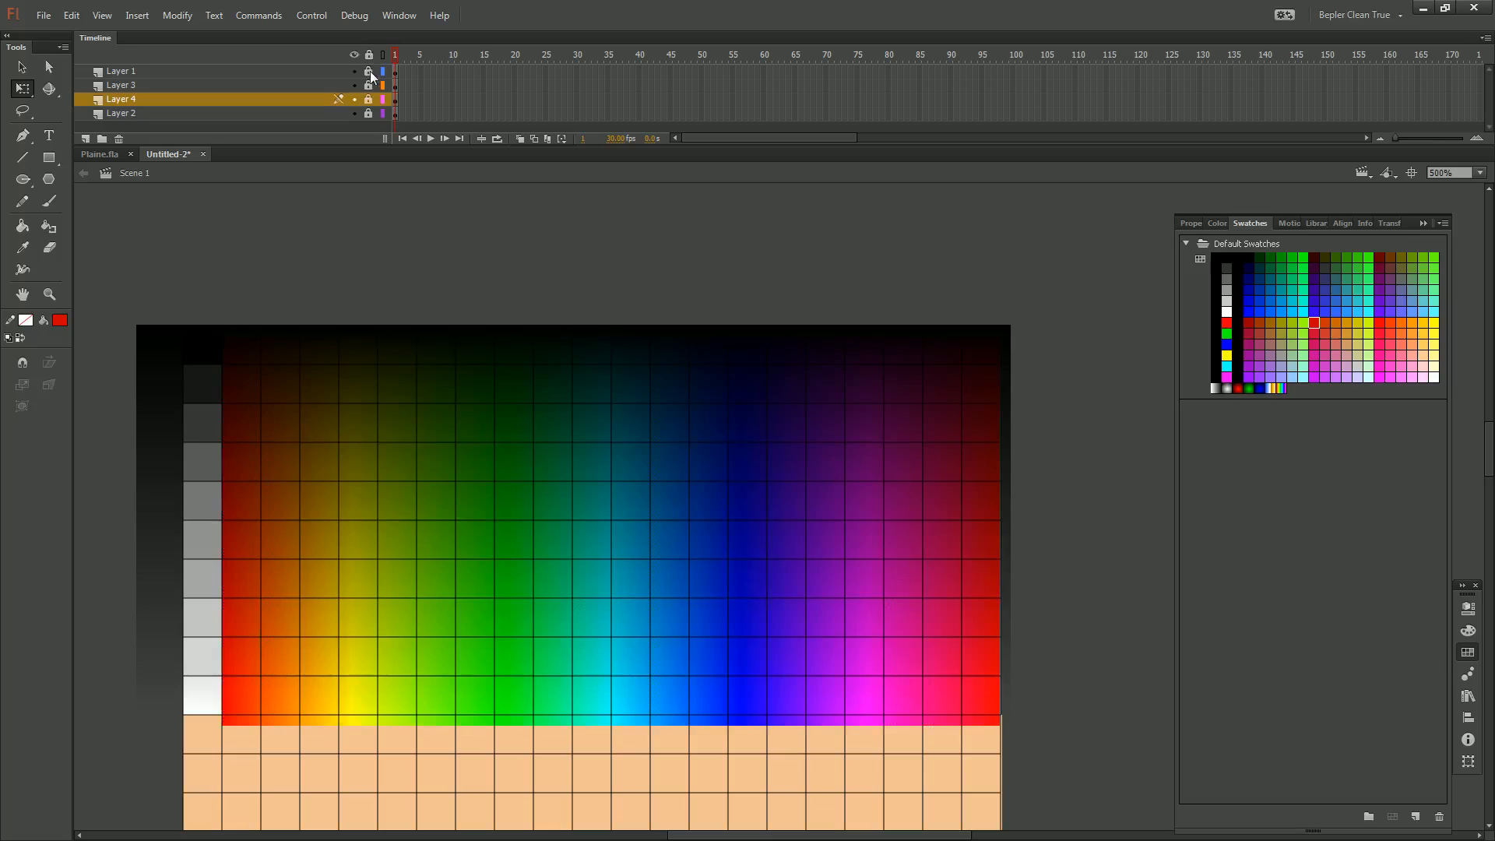
left_click(369, 99, "alt")
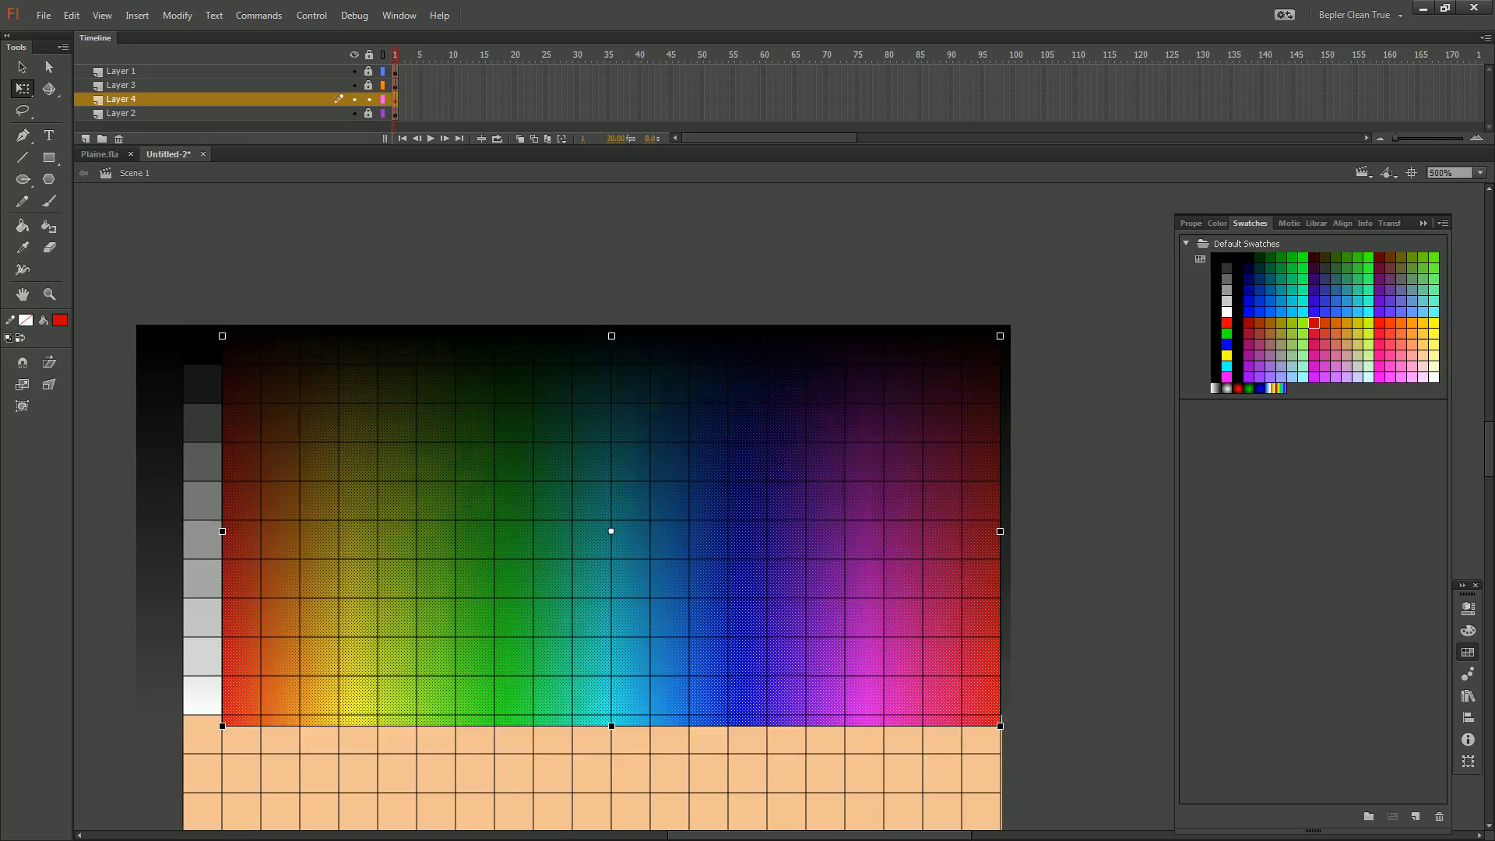
Convert the rainbow rectangle on Layer 4 to a movie clip and move it above the grid
left_click_drag(592, 546, 739, 338)
left_click_drag(740, 338, 782, 694)
left_click_drag(782, 693, 677, 538)
left_click_drag(675, 458, 633, 393)
key("ctrl+F3")
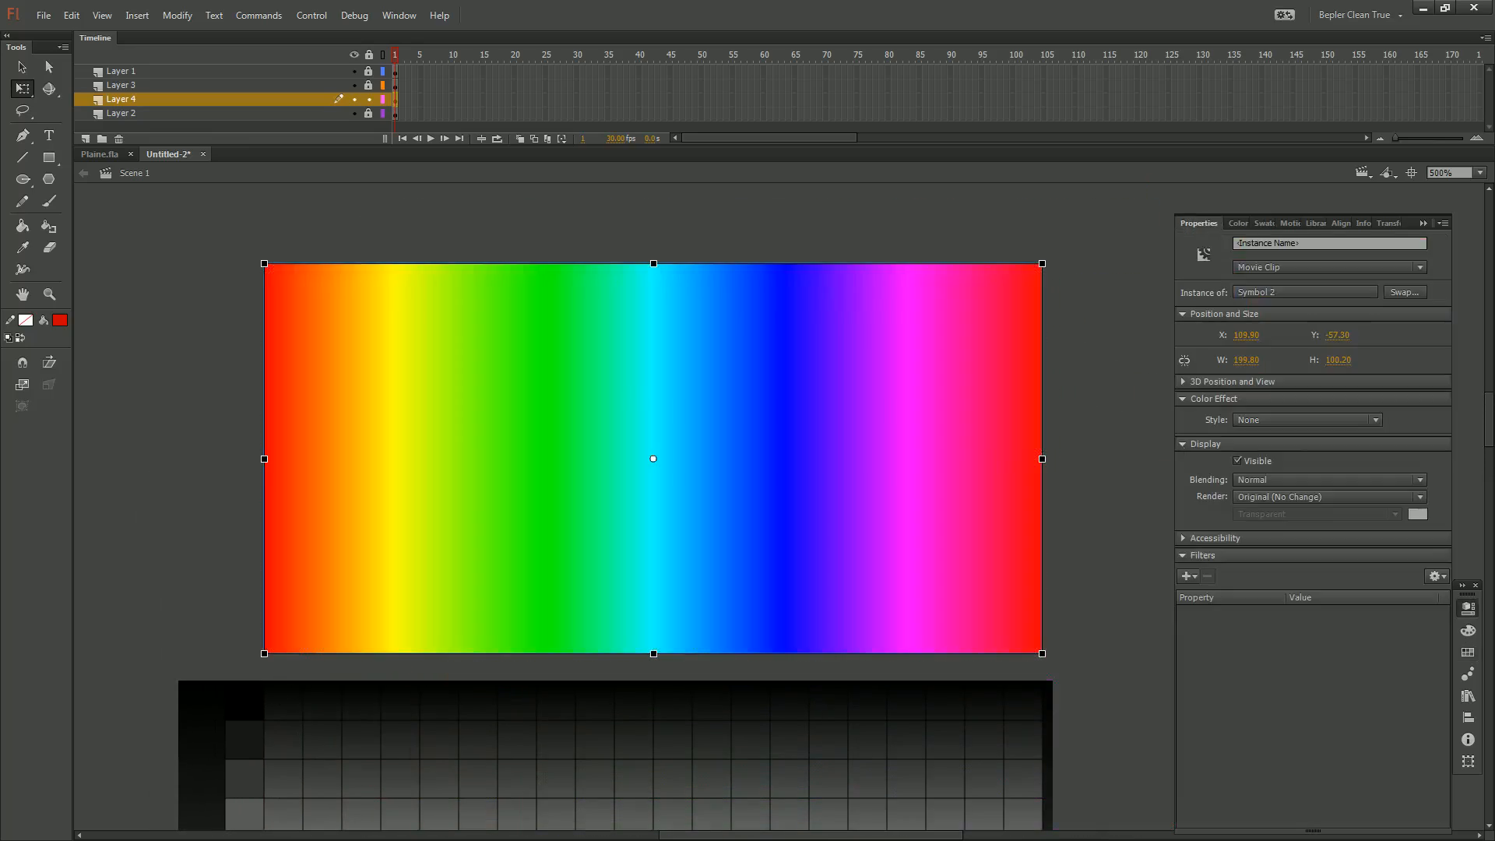
Add an Adjust Color filter to the rainbow movie clip and set its saturation to -42
left_click(1283, 420)
left_click(1276, 422)
left_click(1187, 576)
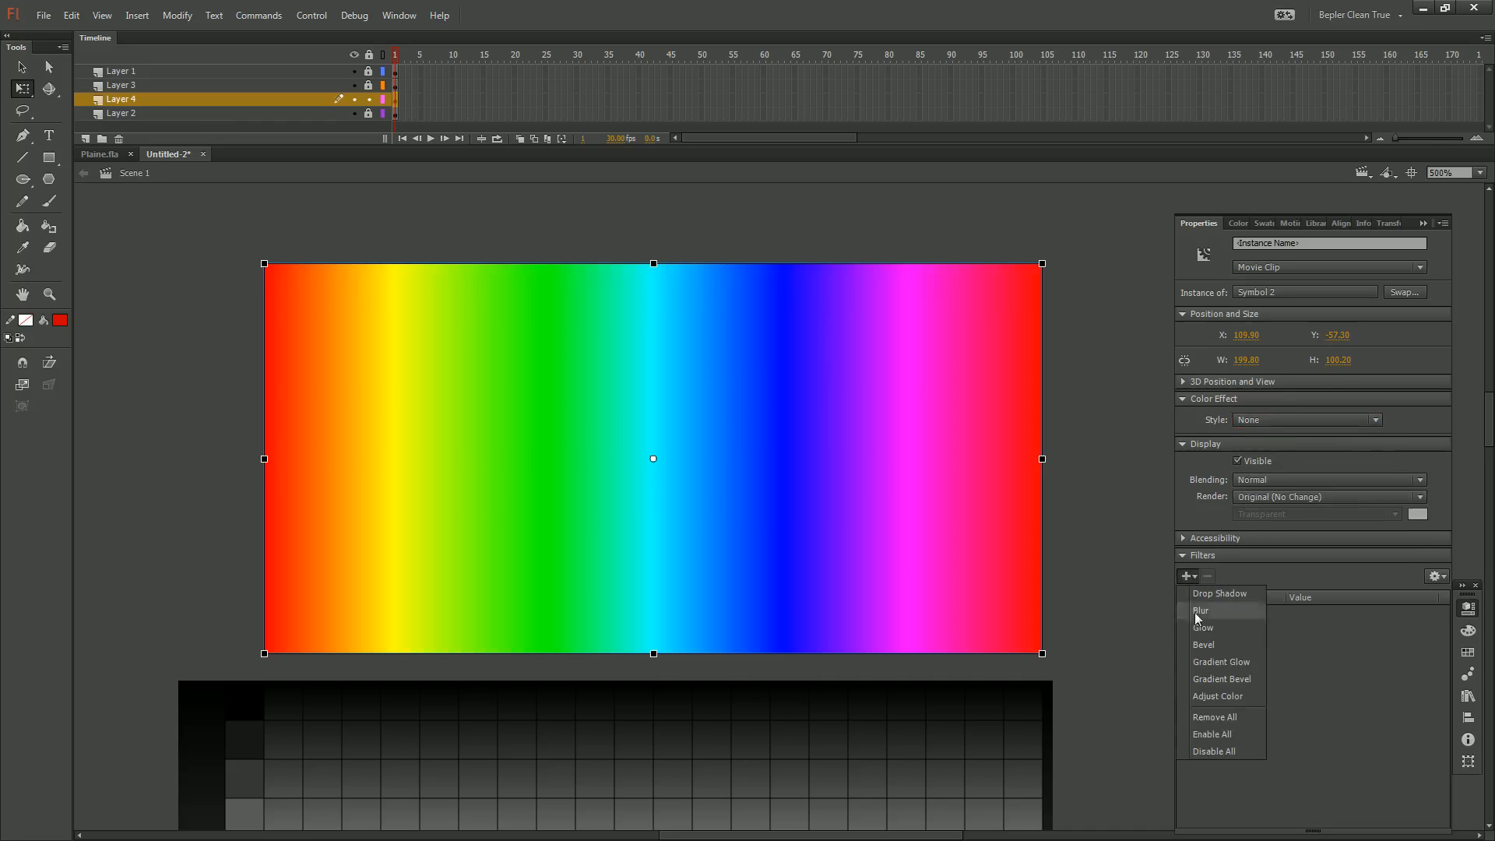
left_click(1219, 697)
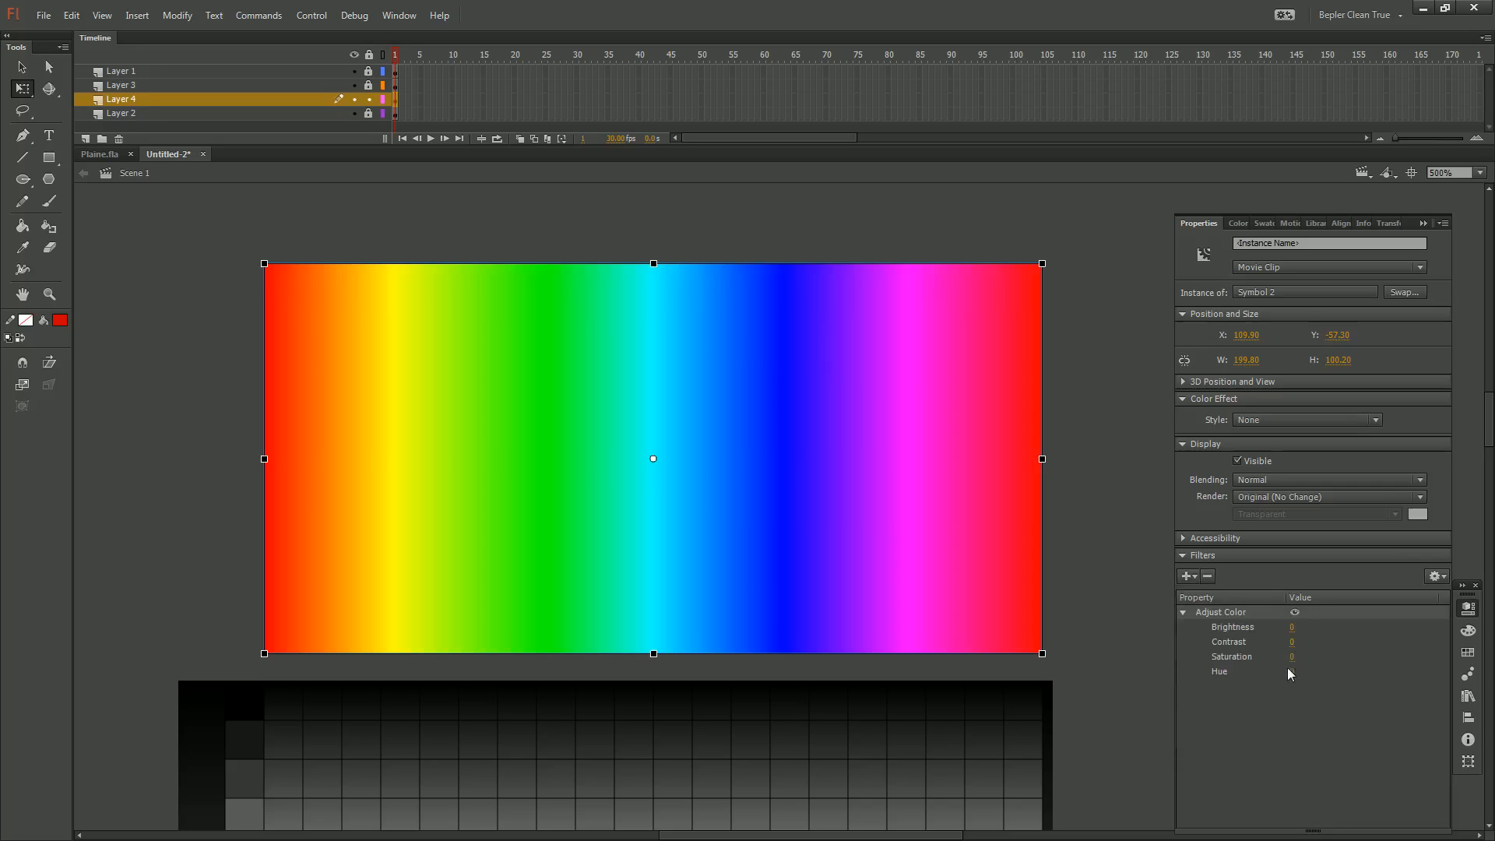
left_click_drag(1292, 658, 1244, 658)
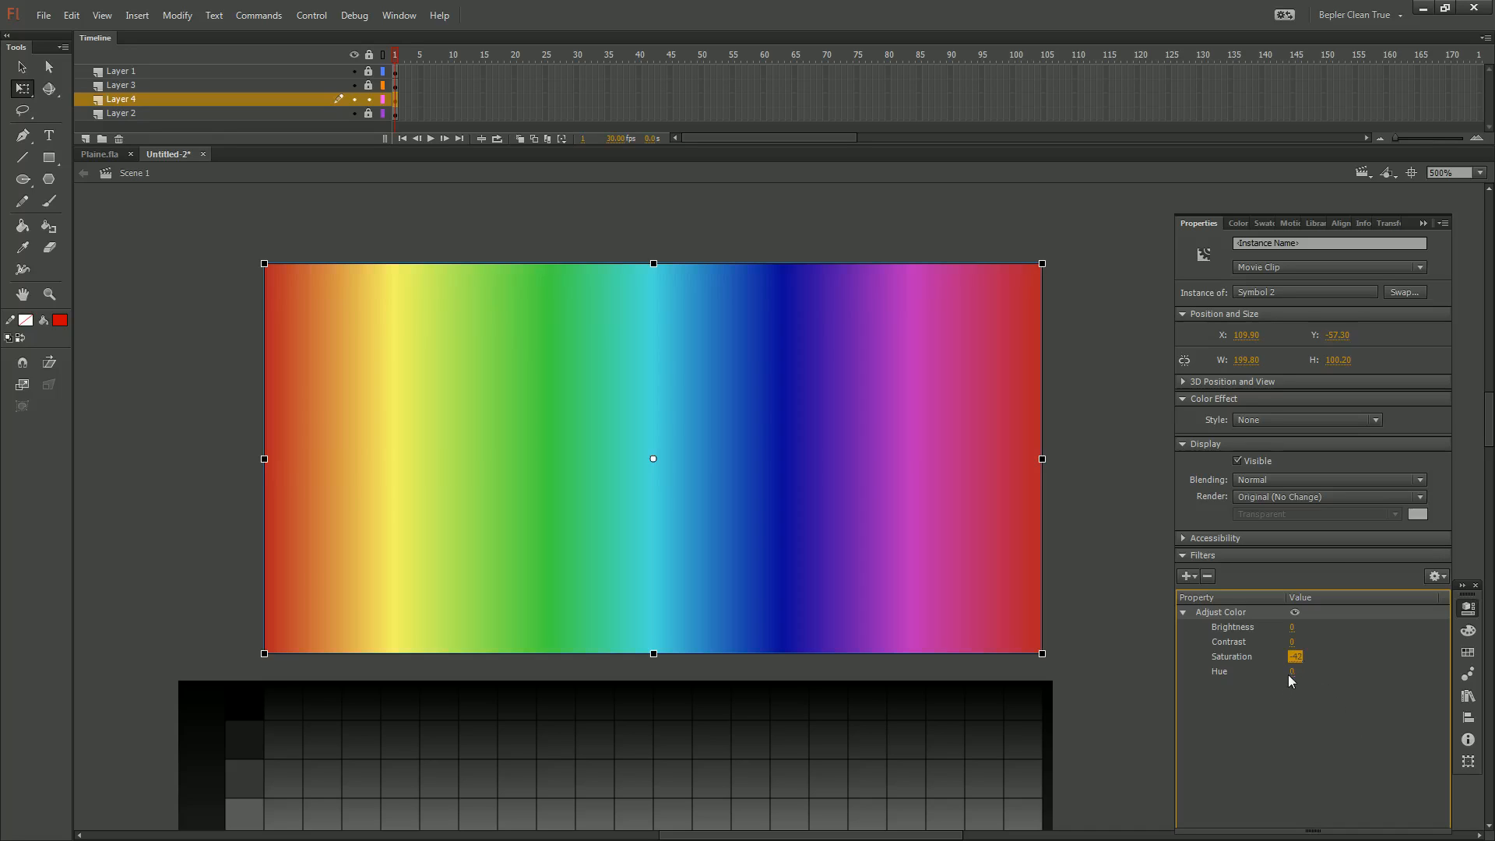
Try negative hue values down to -180 in the rainbow's Adjust Color filter and reset the hue to 0
left_click_drag(1291, 671, 1190, 671)
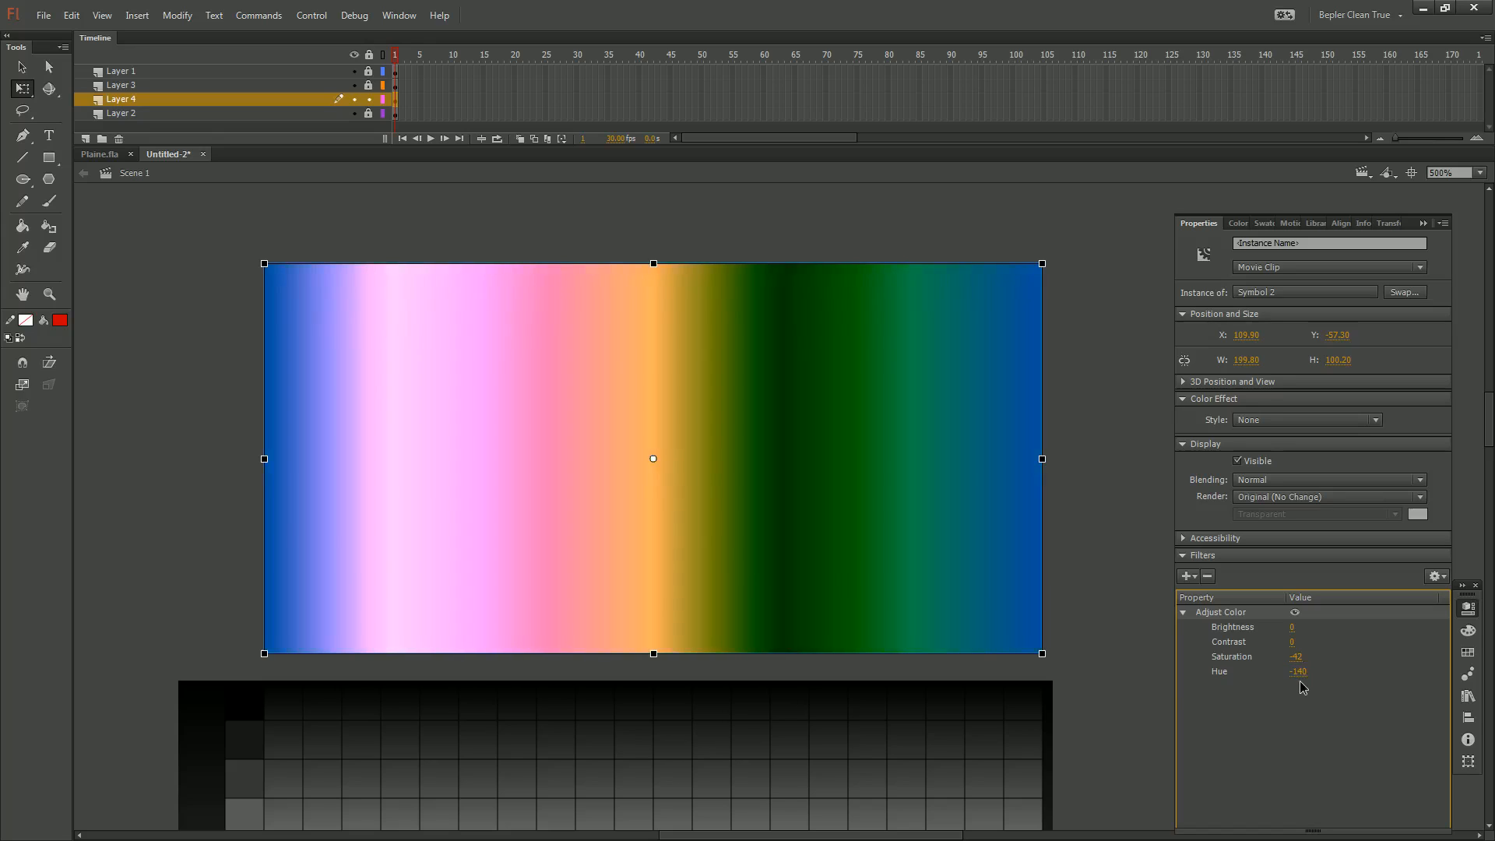
left_click(1297, 671)
left_click(1352, 690)
left_click(1268, 676)
left_click_drag(1297, 671, 1266, 671)
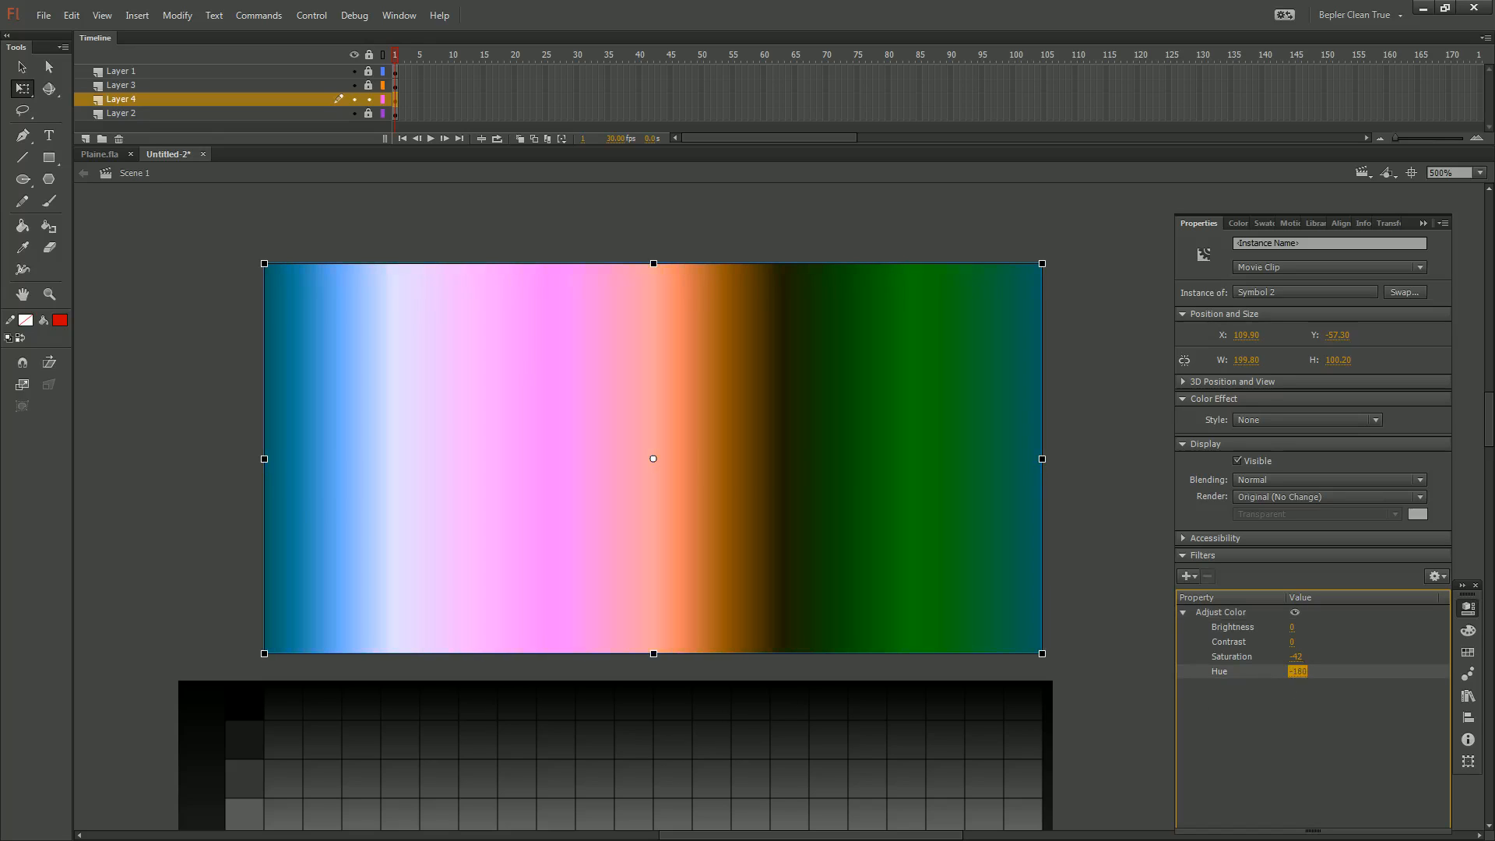
left_click(1299, 673)
type("0")
key("Return")
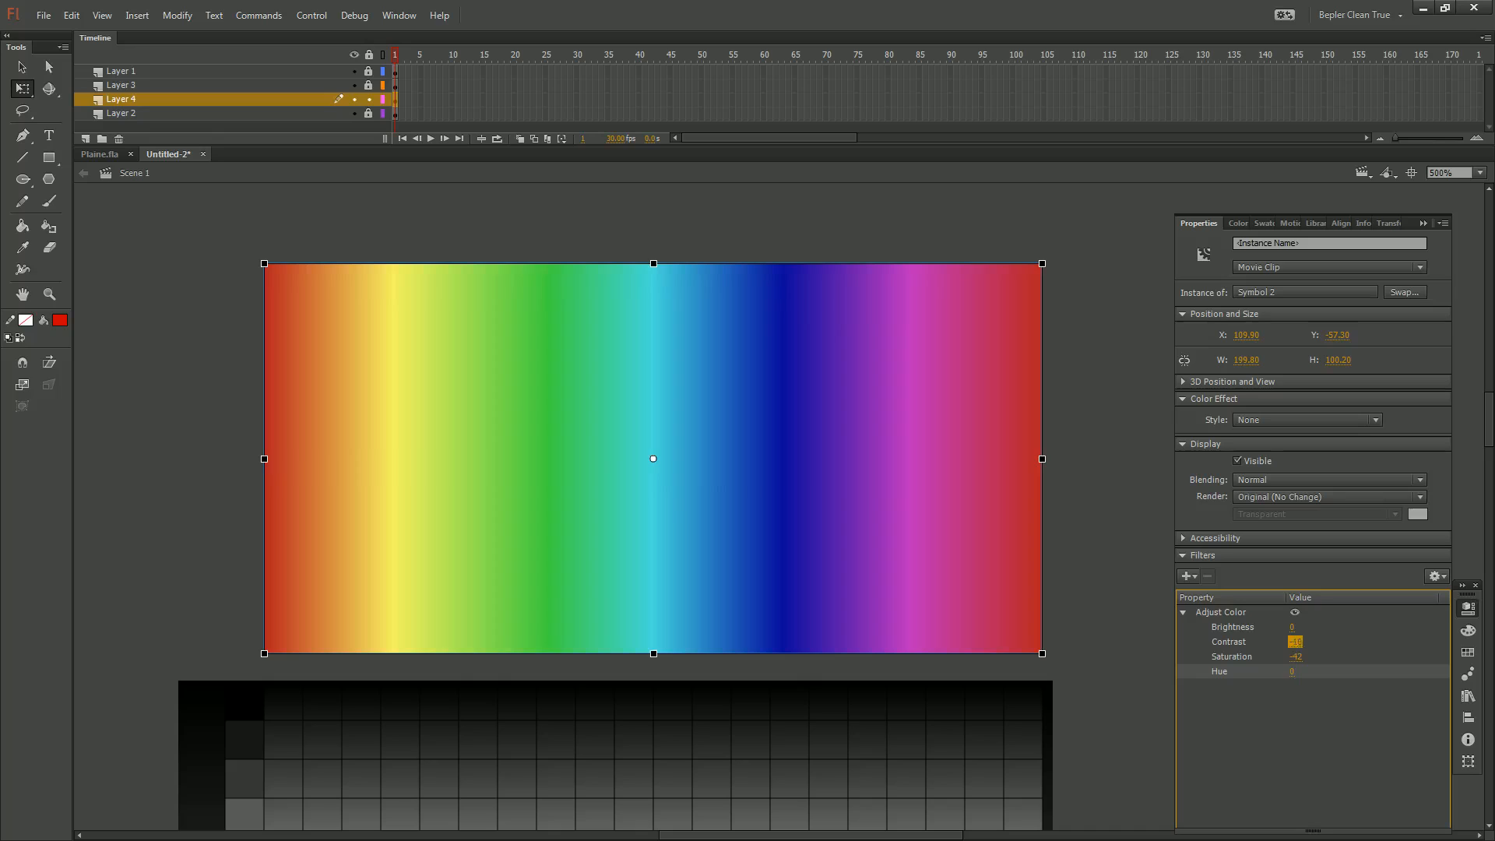
Try different contrast values in the rainbow's Adjust Color filter and reset the contrast to 0
left_click_drag(1293, 642, 1332, 641)
left_click(1295, 642)
type("0")
key("Return")
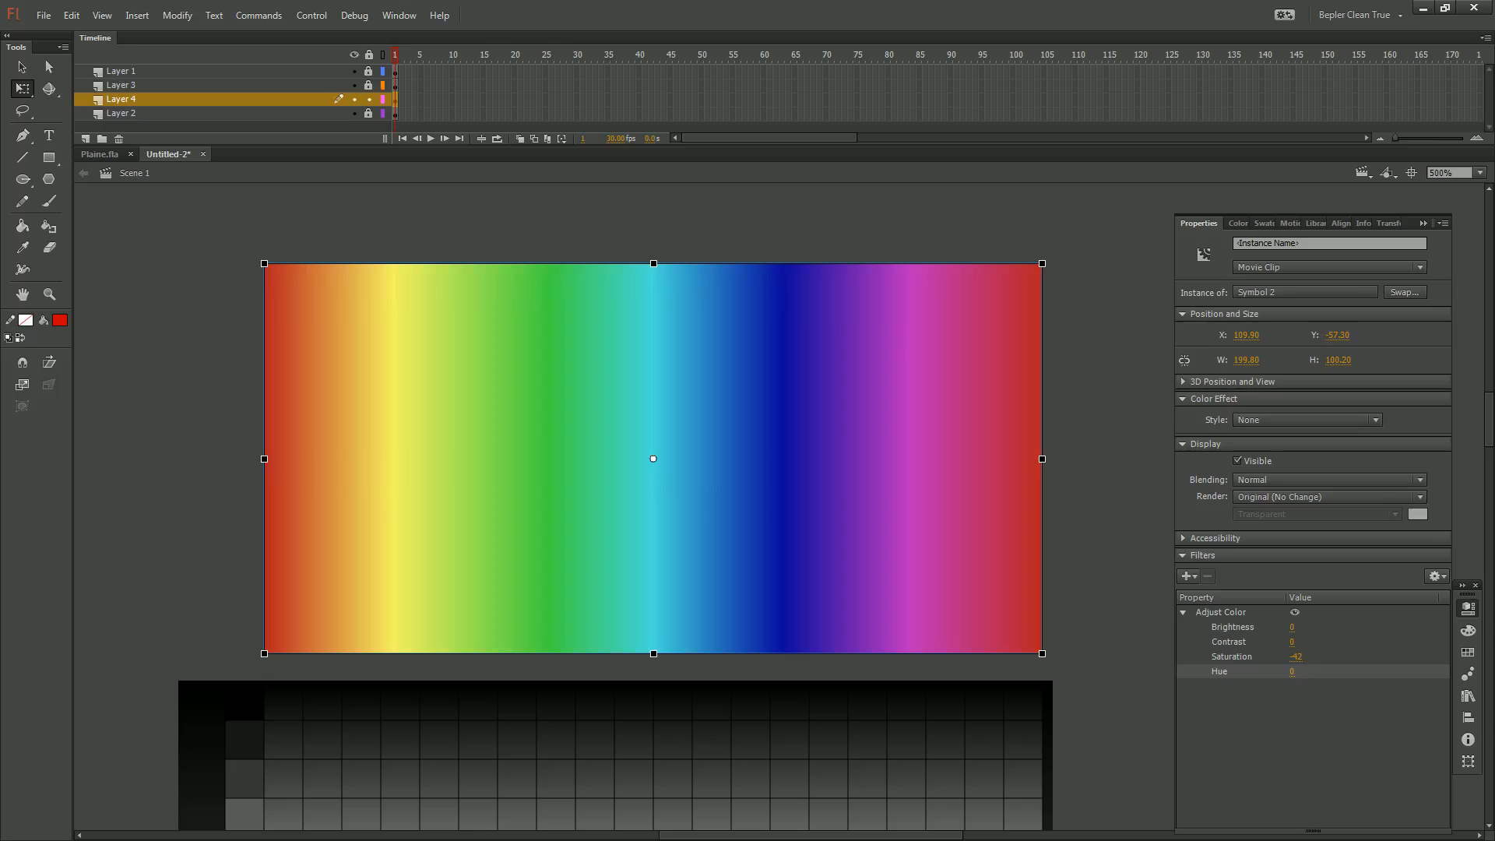
Test the muted rainbow clip beneath the grid and leave it partly overlapping the grid's upper rows
left_click(1106, 420)
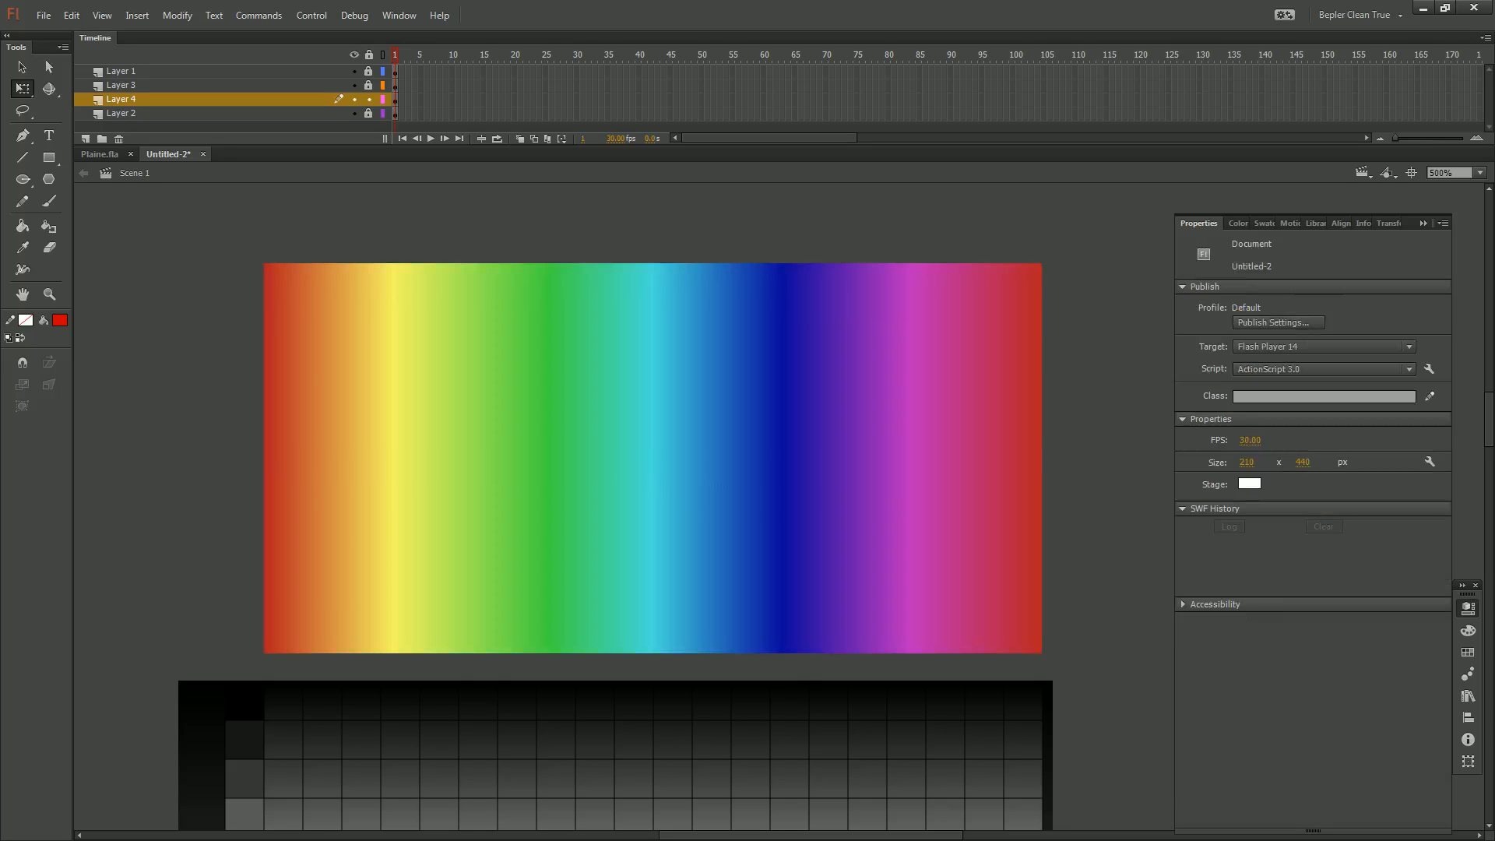
left_click_drag(654, 498, 661, 573)
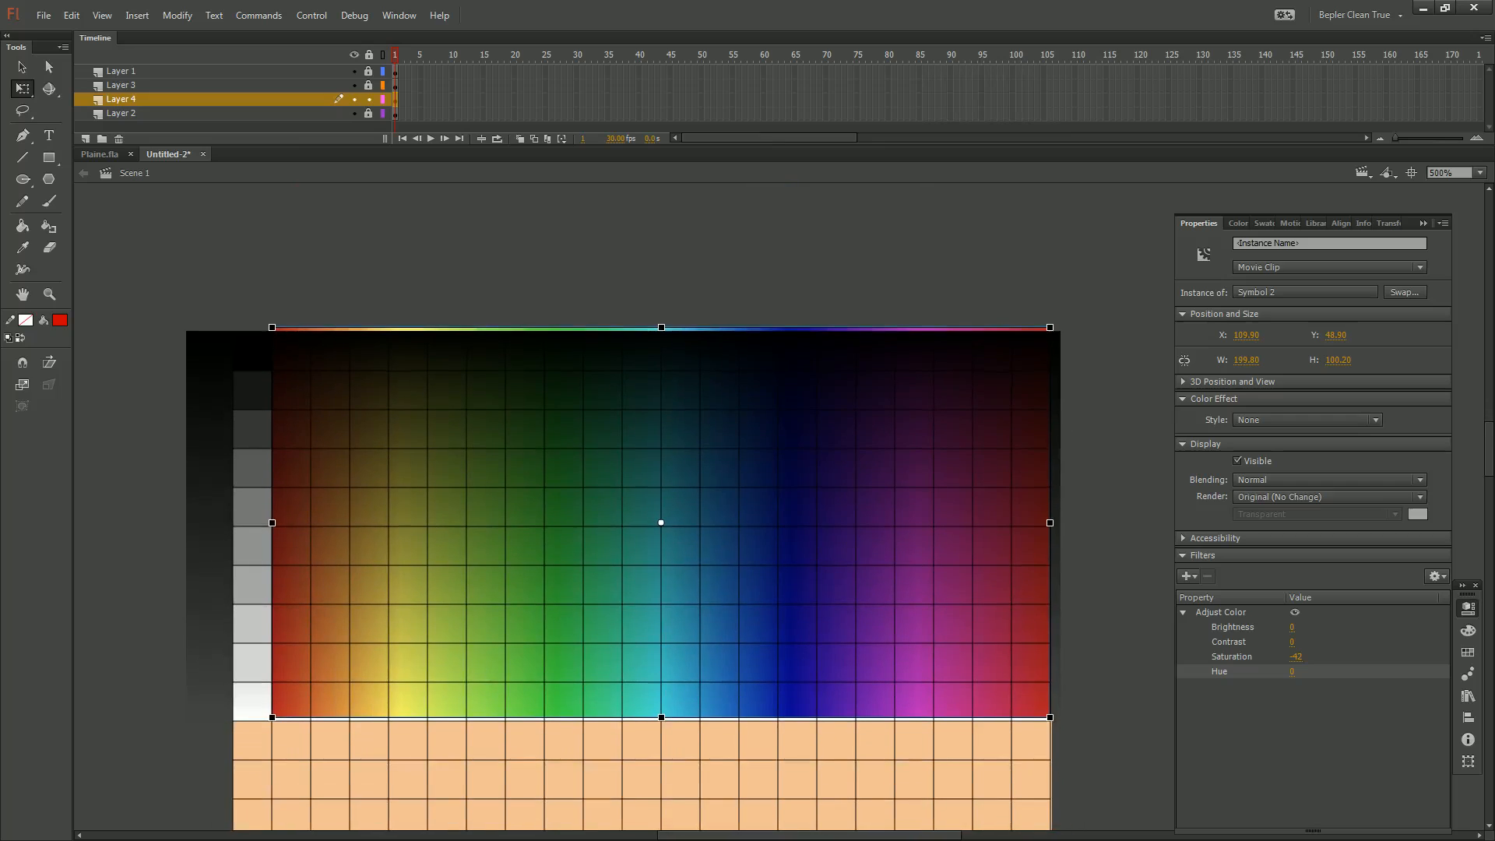
left_click_drag(661, 573, 677, 452)
left_click_drag(677, 452, 677, 549)
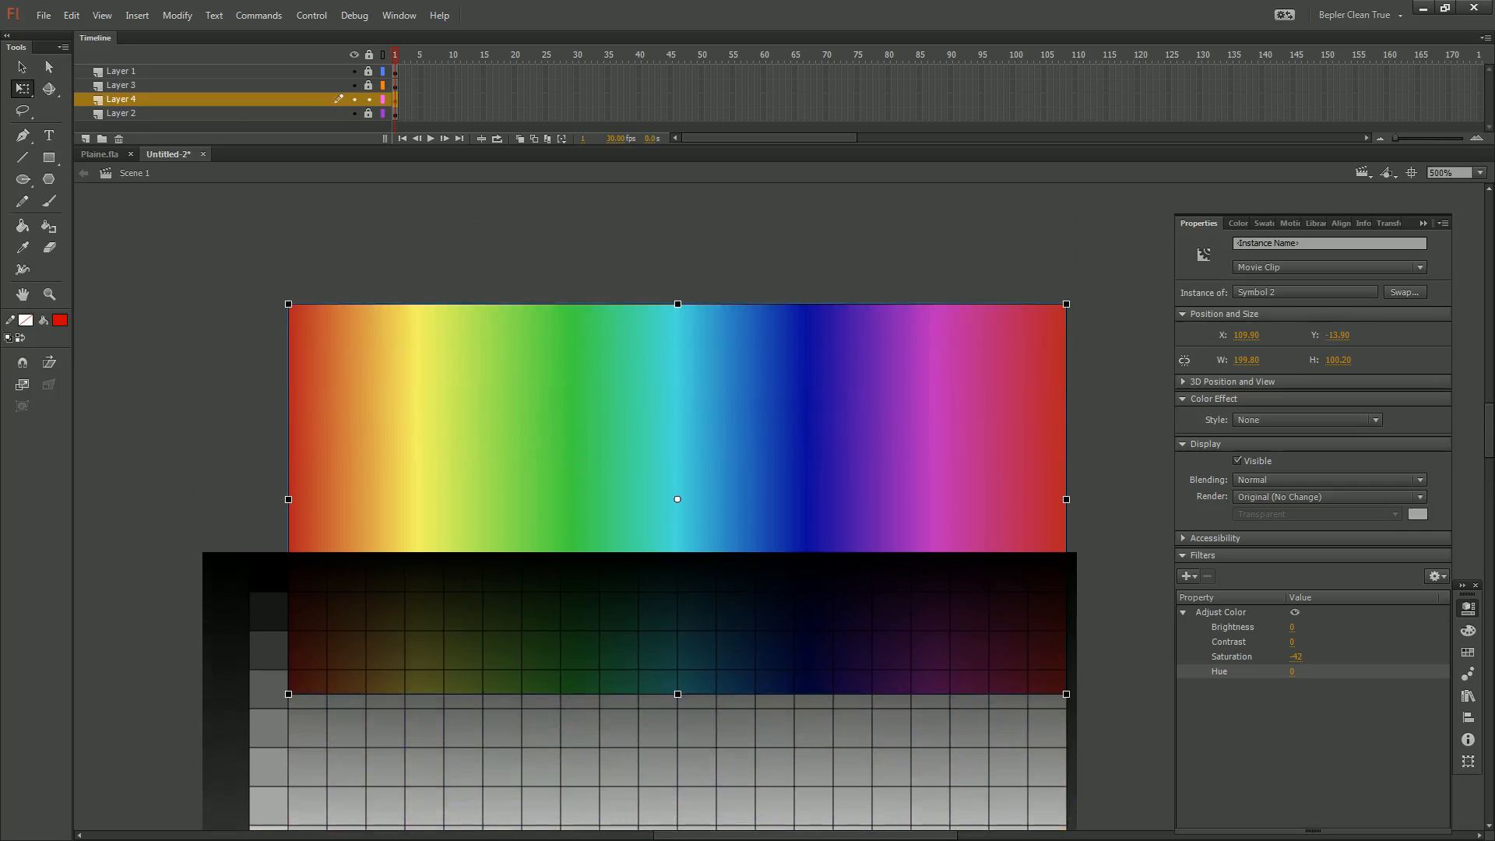
Open the rainbow symbol for editing and change its gradient's blue stop to light blue #5D87FF
double_click(677, 452)
key("ctrl+shift+a")
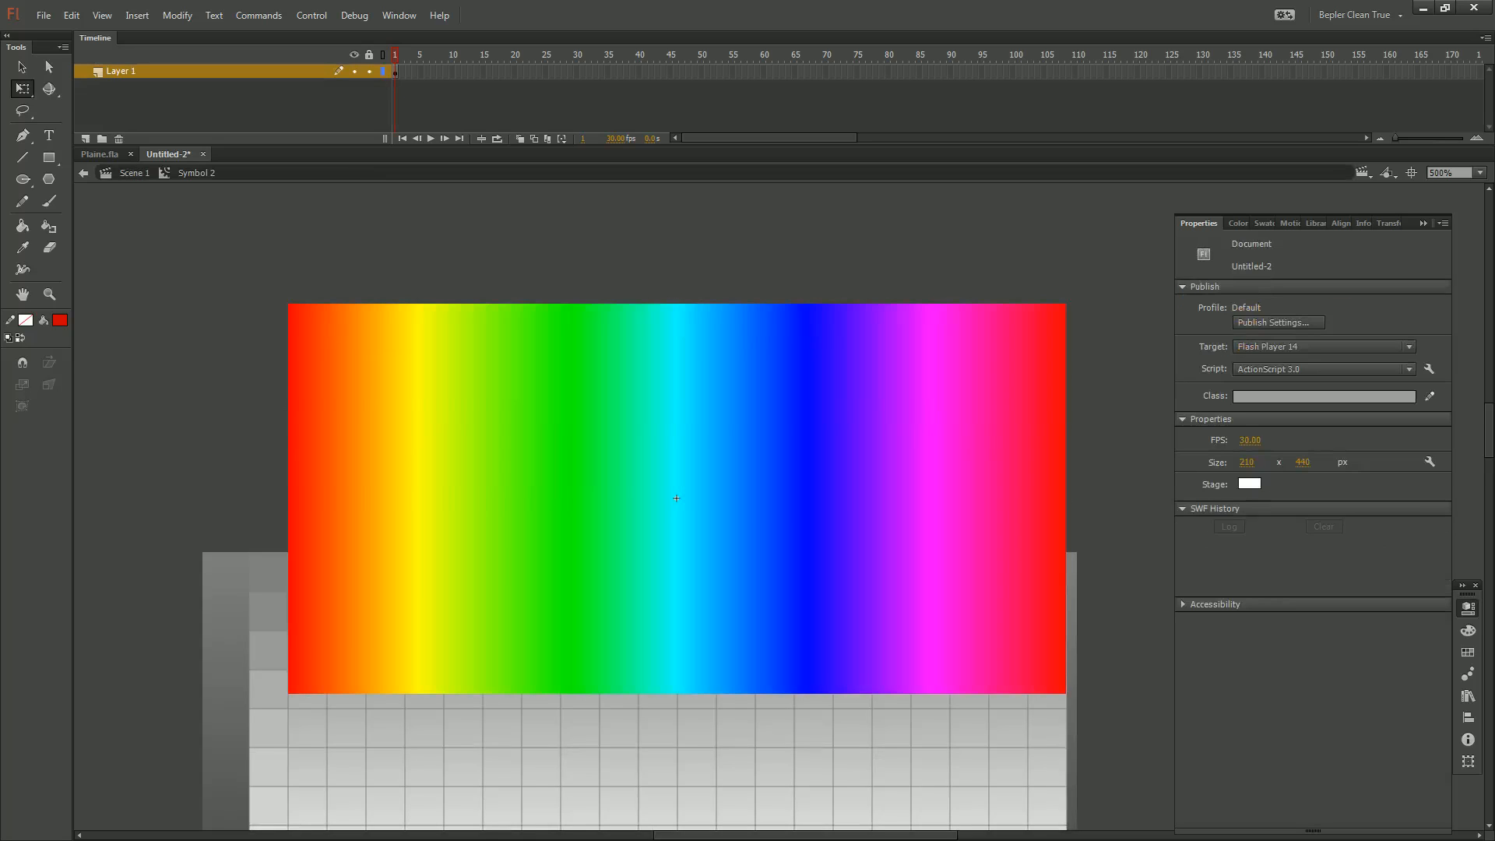
key("ctrl+a")
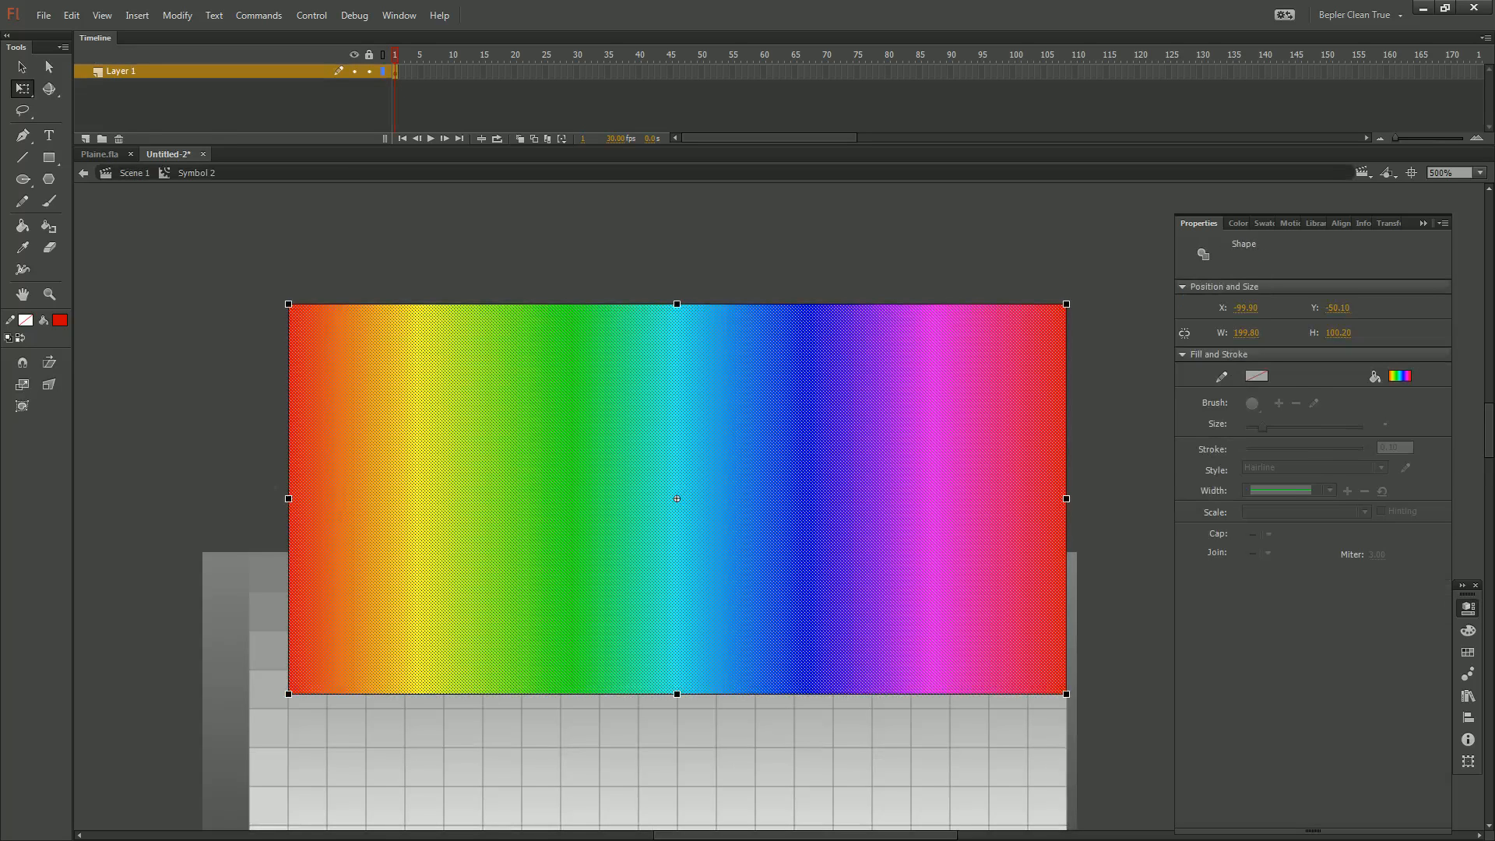
left_click(1401, 376)
left_click(1281, 421)
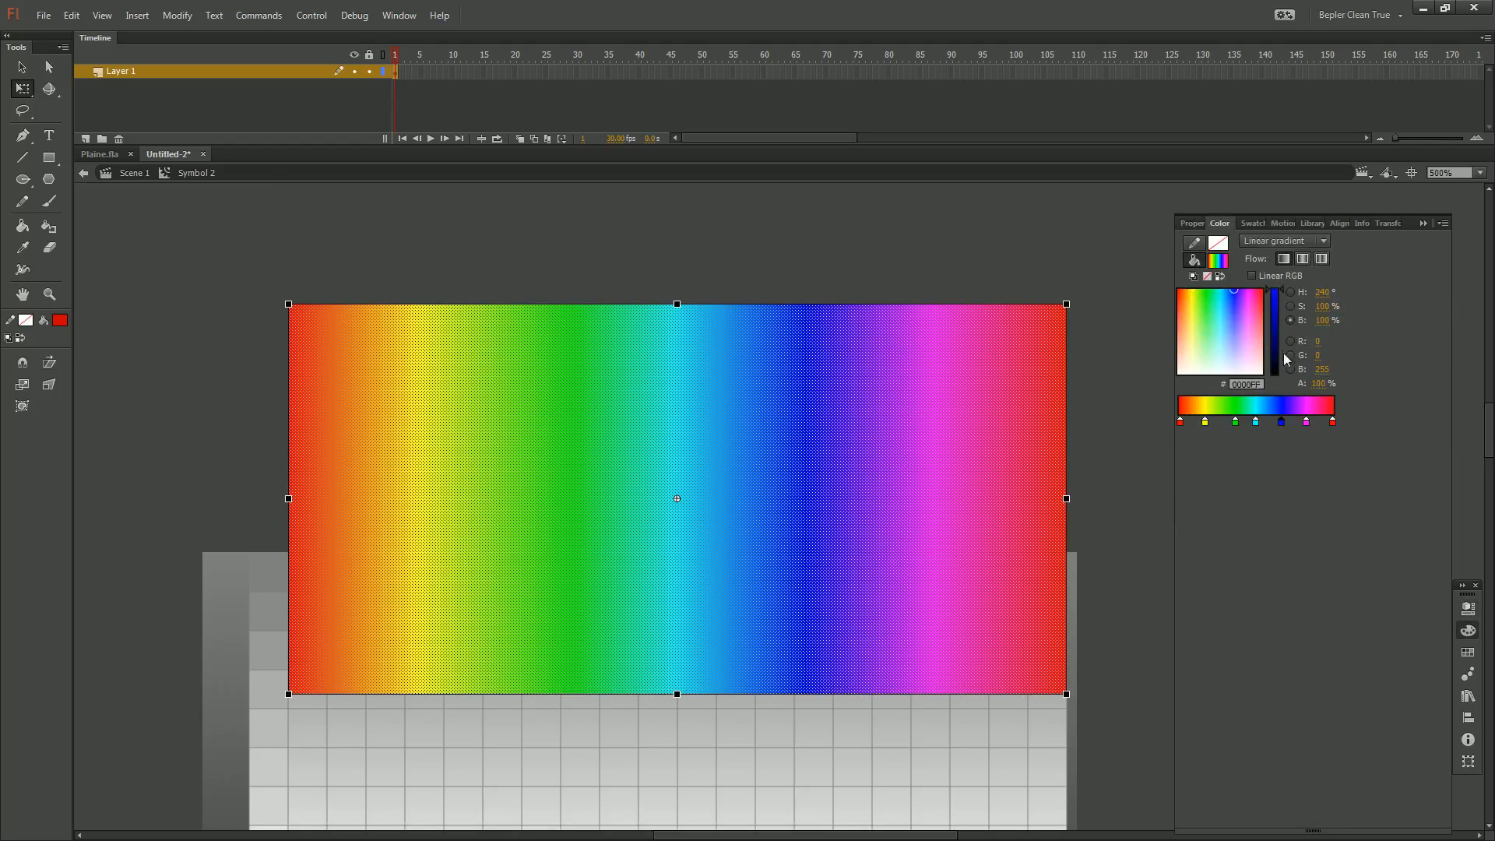
left_click_drag(1234, 291, 1230, 320)
key("Escape")
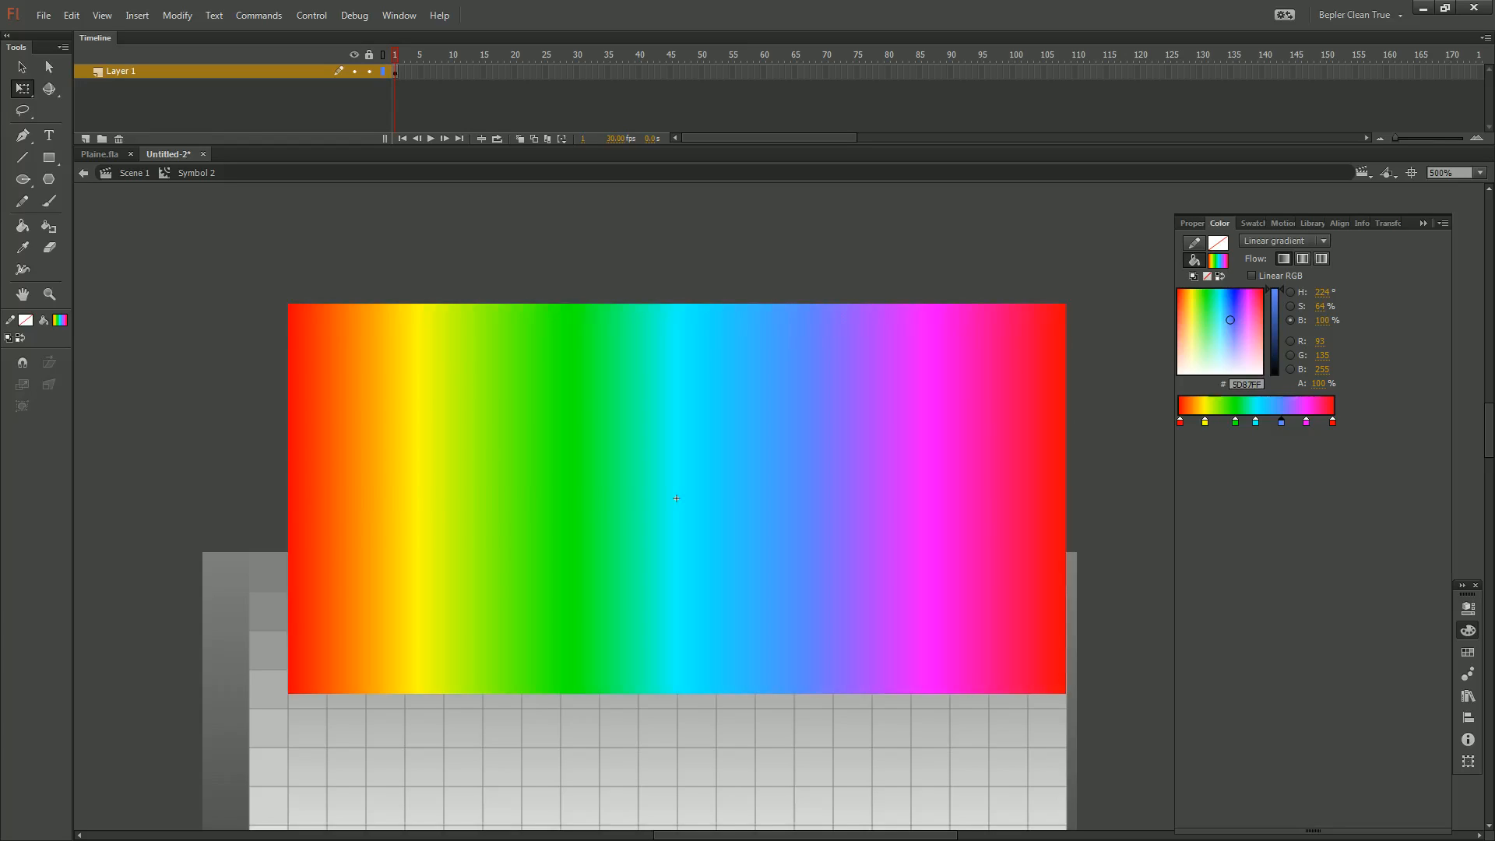
Change the magenta stop of the rainbow shape's gradient to light purple #C058FF
left_click(676, 498)
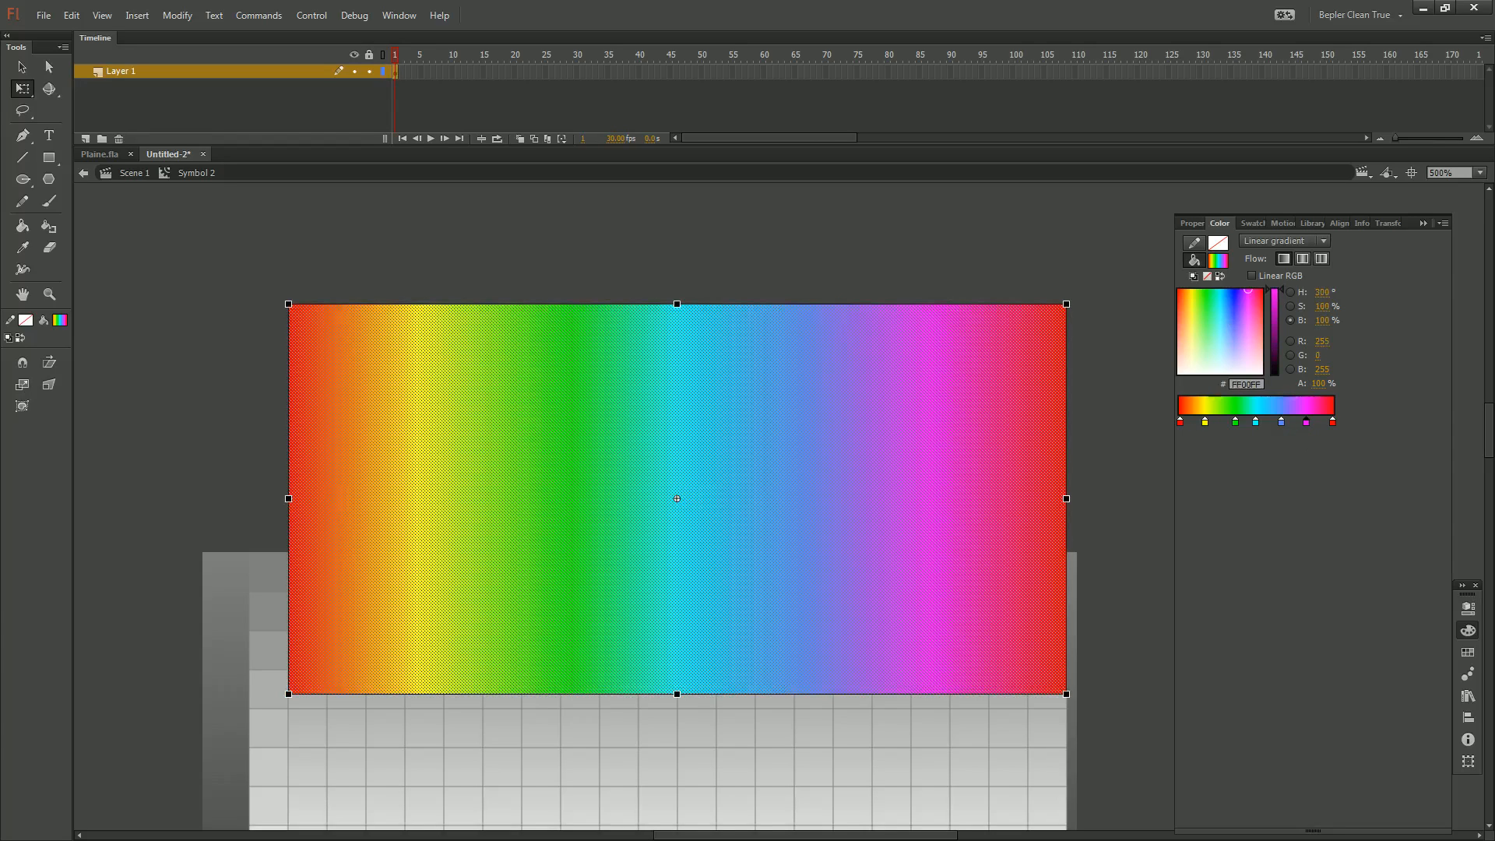
mouse_move(1248, 291)
left_mouse_down()
mouse_move(1243, 330)
mouse_move(1243, 318)
left_mouse_up()
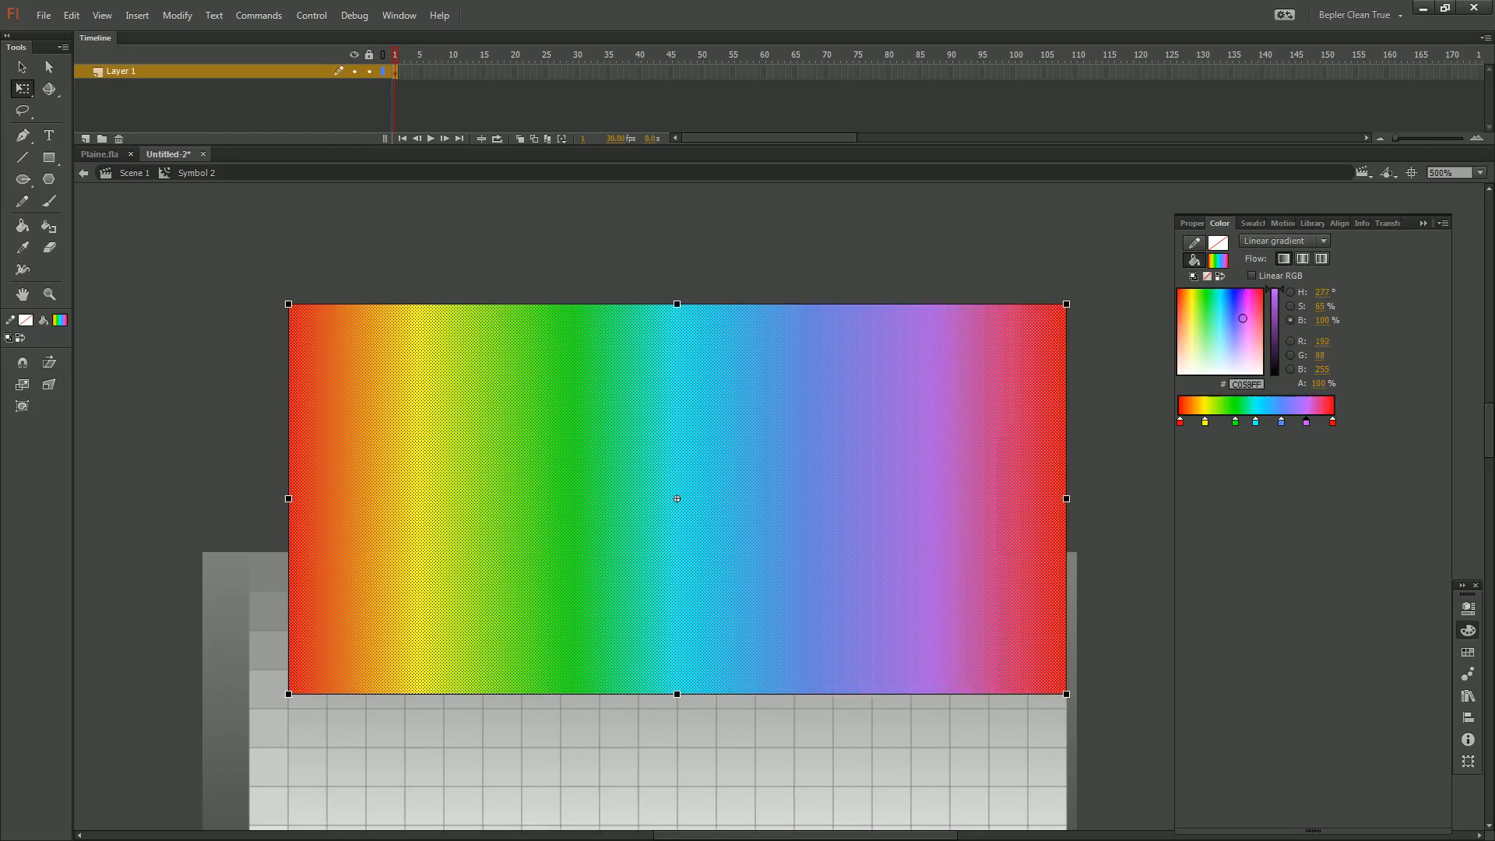
key("Escape")
key("ctrl+a")
left_click(1332, 422)
key("Escape")
left_click(1179, 316)
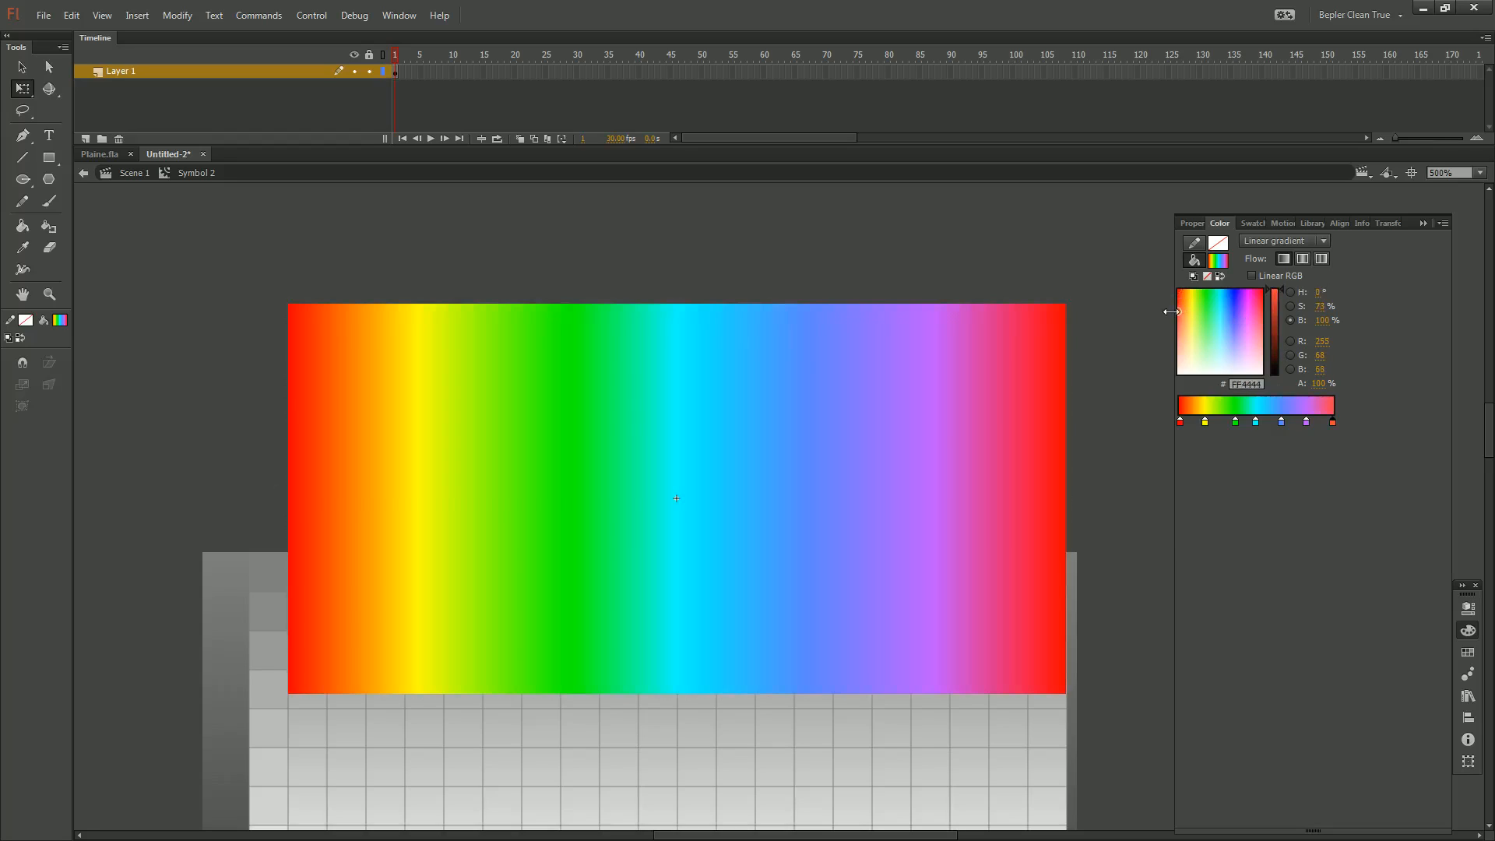
left_click(1180, 422)
left_click(1179, 315)
left_click(1261, 316)
Soften both red end stops of the rainbow gradient, using #FF2F2F for the last one, and return to the main scene
left_click(677, 498)
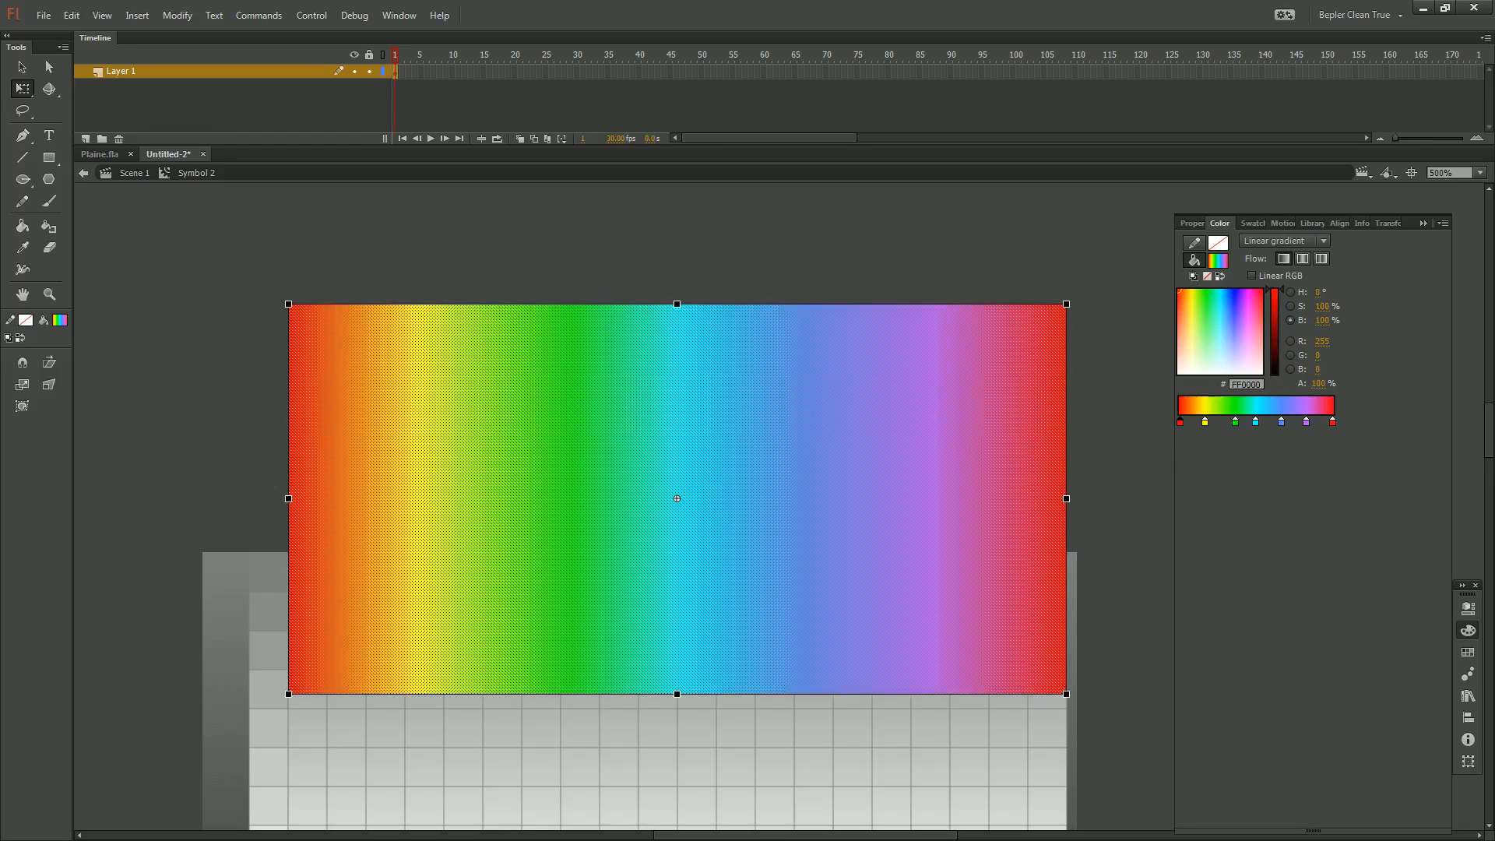
left_click(1180, 317)
left_click_drag(1179, 317, 1179, 305)
left_click(1333, 421)
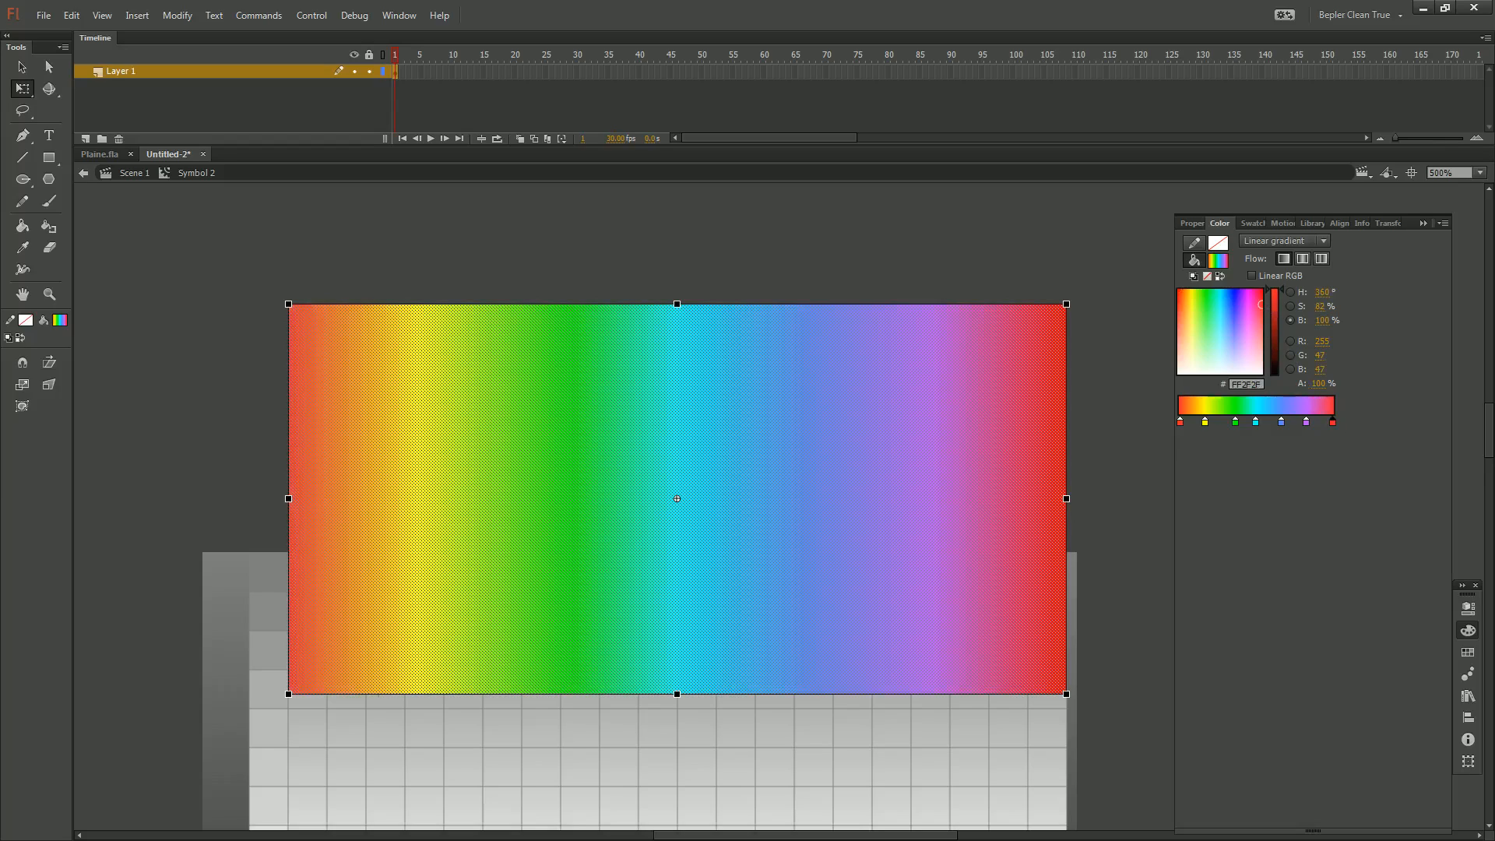
left_click(1129, 327)
left_click(1225, 327)
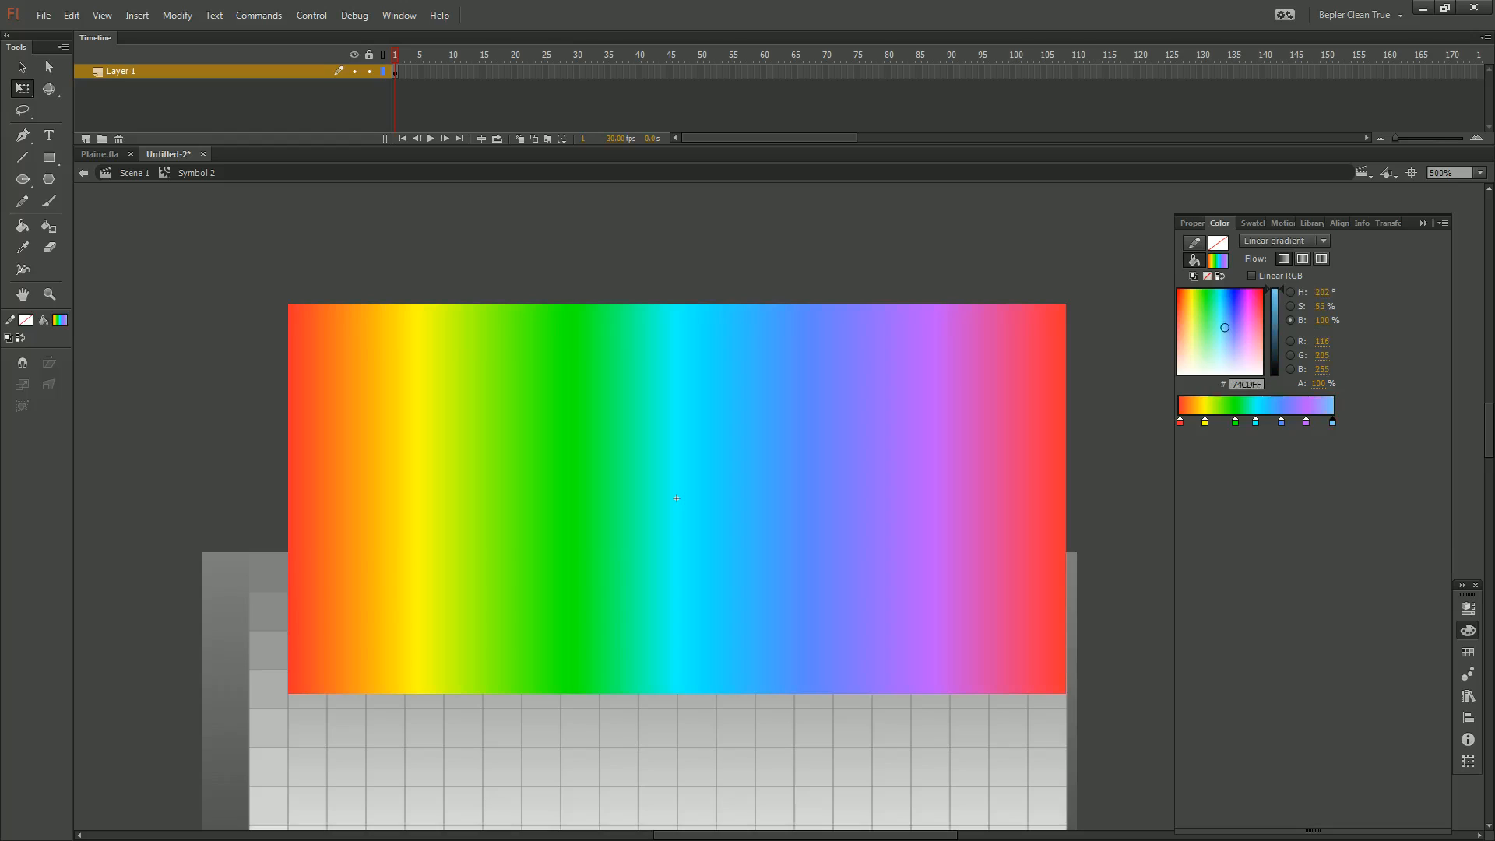
key("ctrl+e")
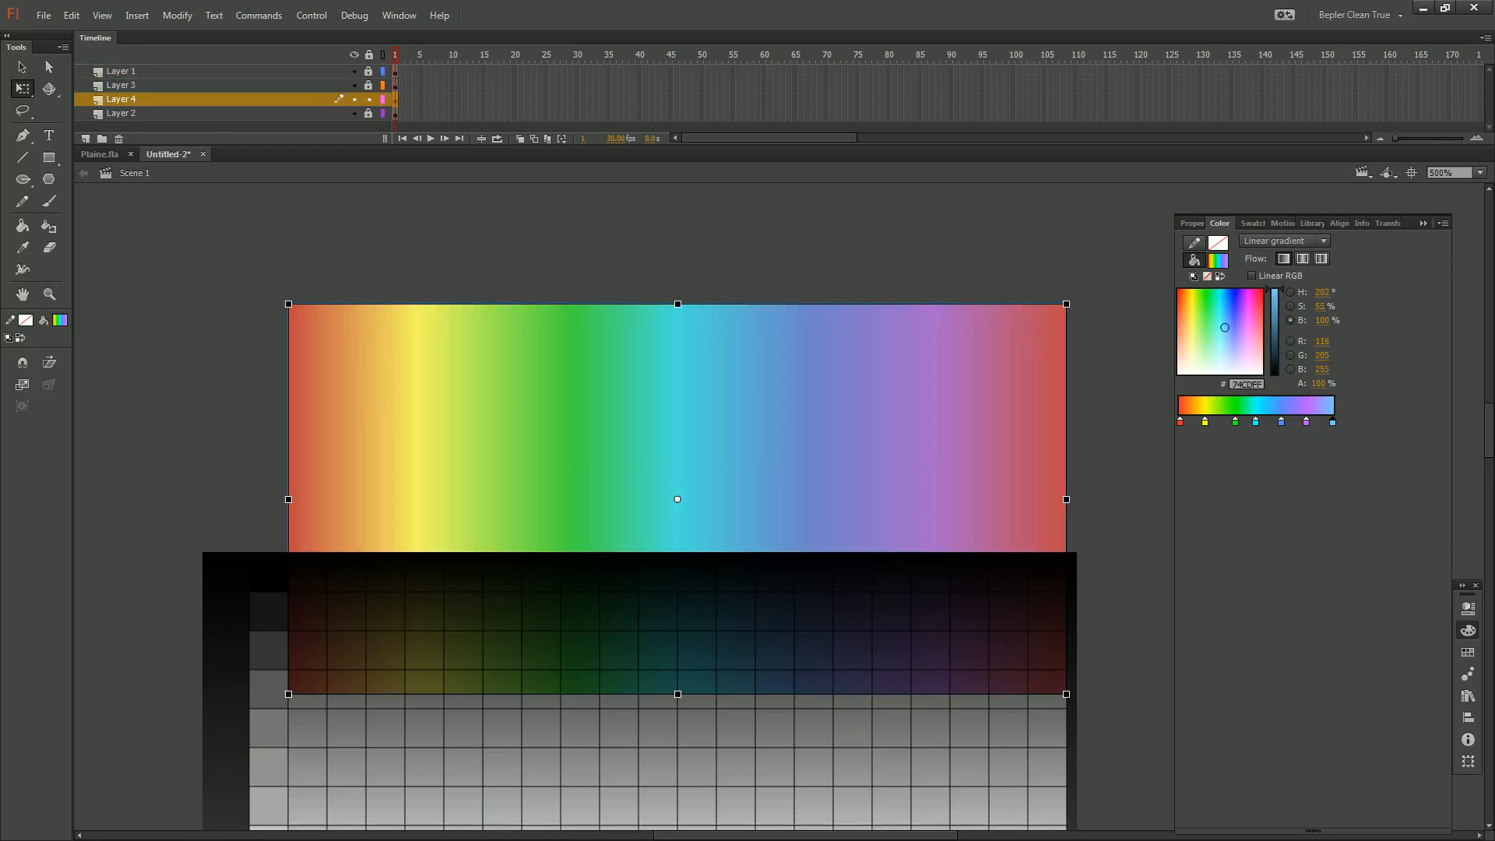
left_click_drag(678, 499, 687, 414)
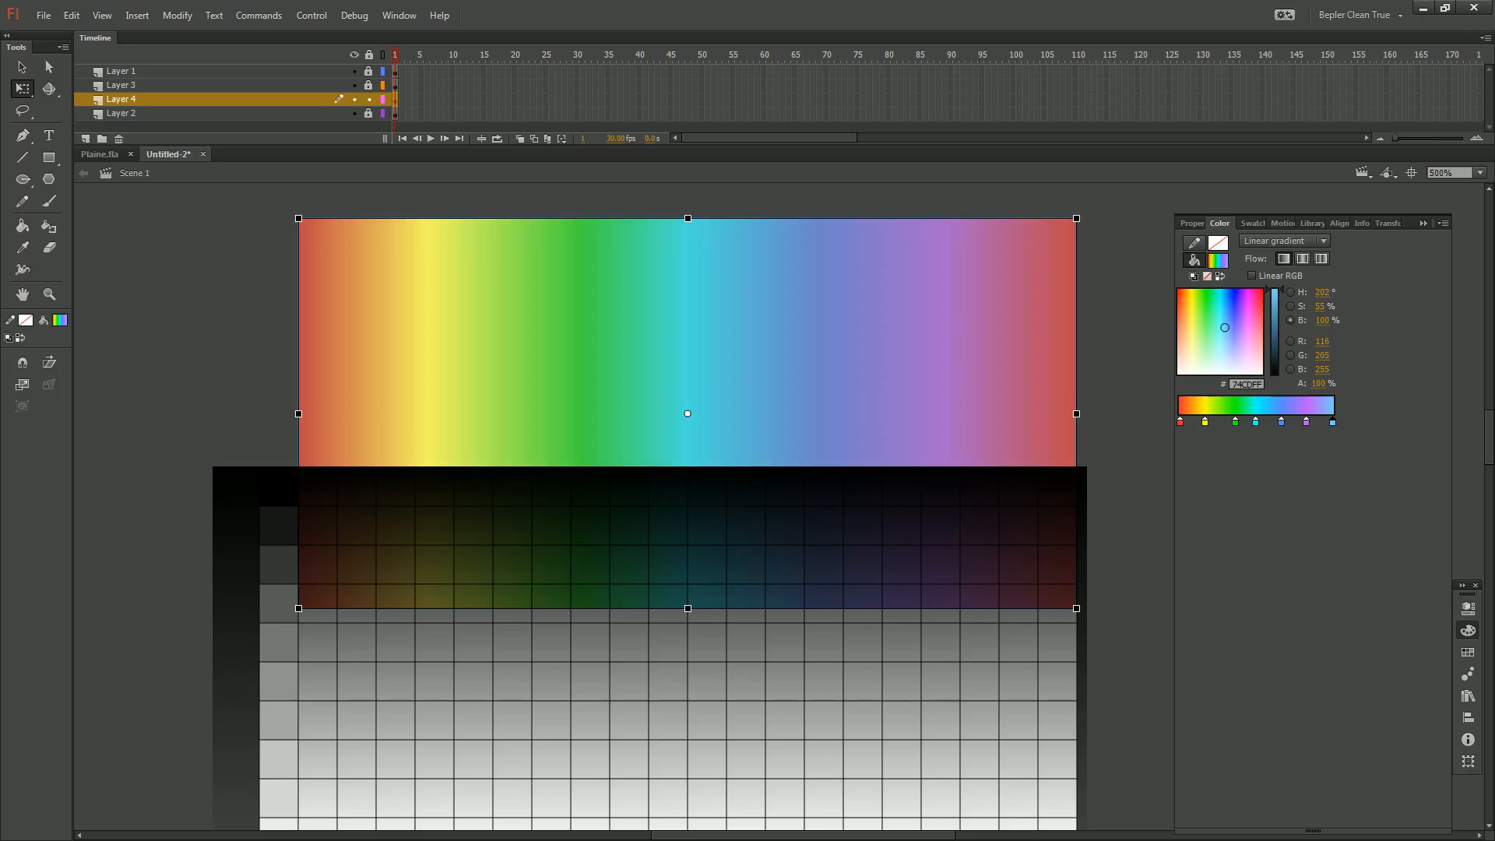
Reopen the rainbow symbol, change the gradient's green stop to #27FF6A, and return to the main scene
double_click(688, 414)
left_click(687, 413)
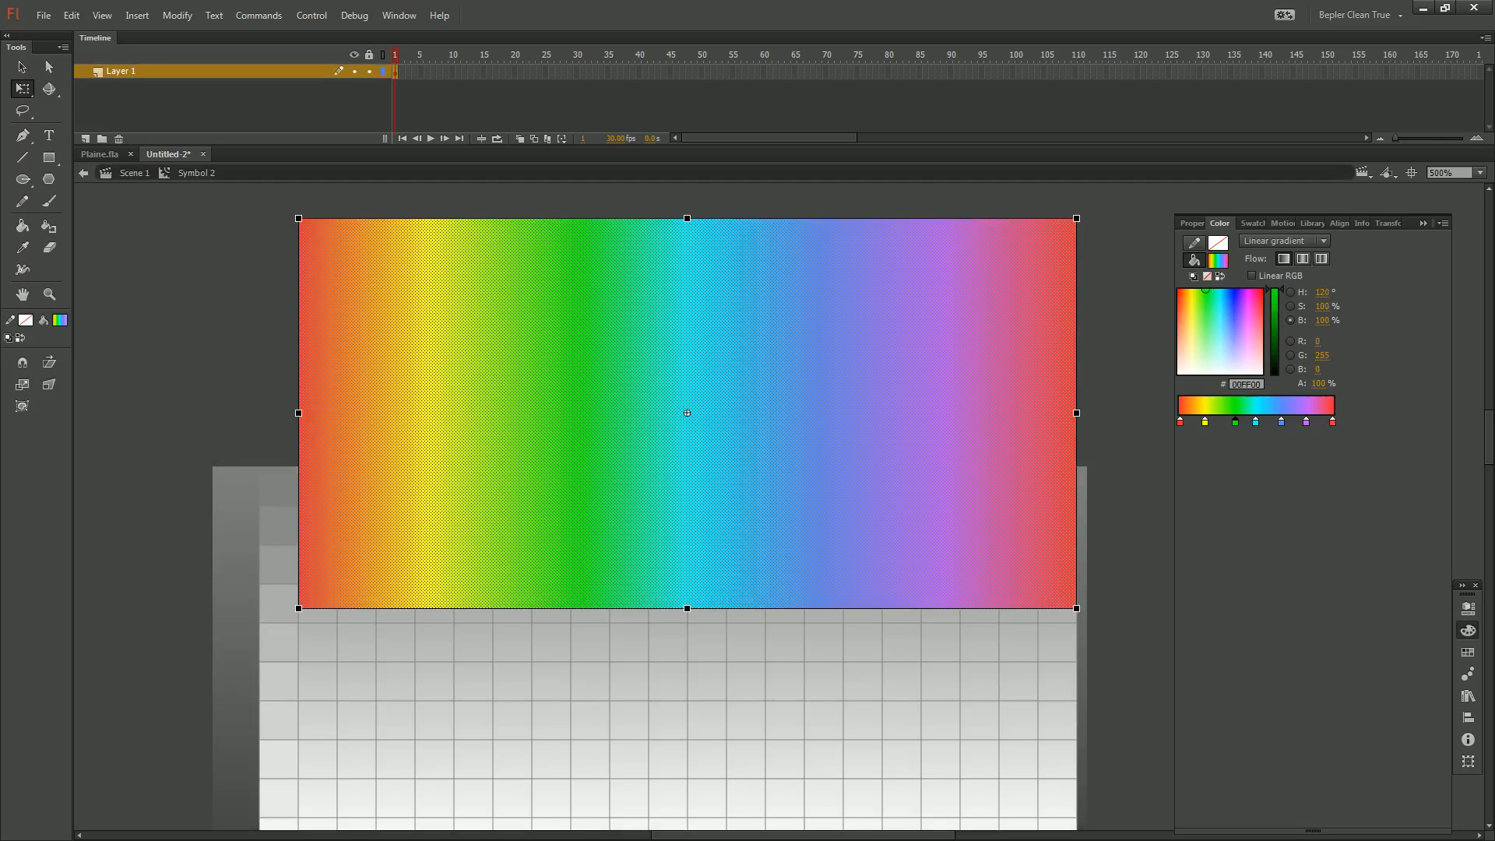
left_click_drag(1205, 290, 1211, 302)
key("ctrl+e")
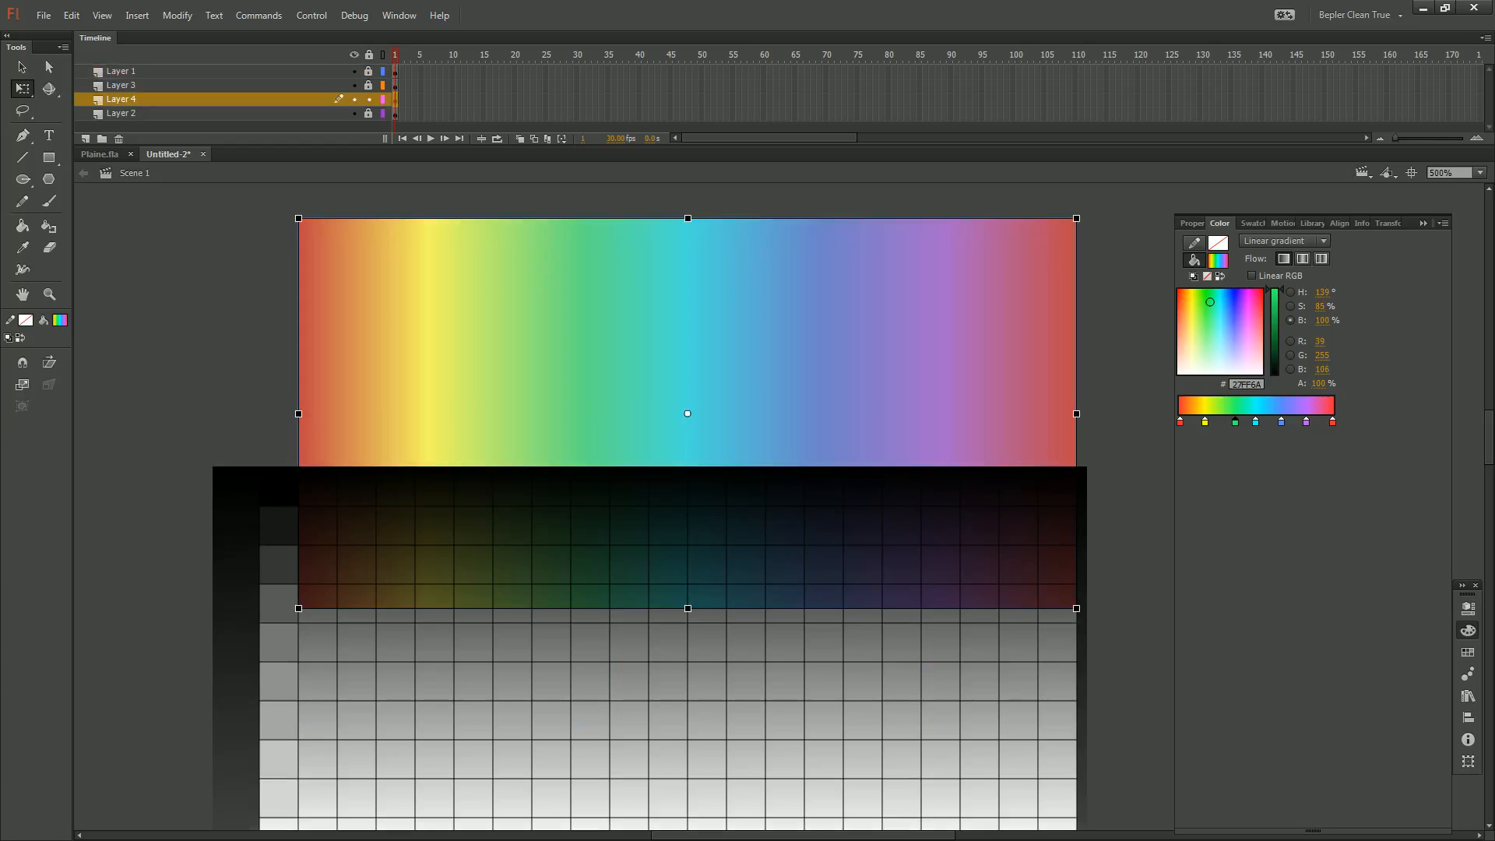
Move the rainbow clip down beneath the grid so its lower edge lines up with the top of the peach area
left_click_drag(688, 351, 691, 429)
left_click_drag(690, 493, 710, 526)
left_click_drag(709, 525, 709, 493)
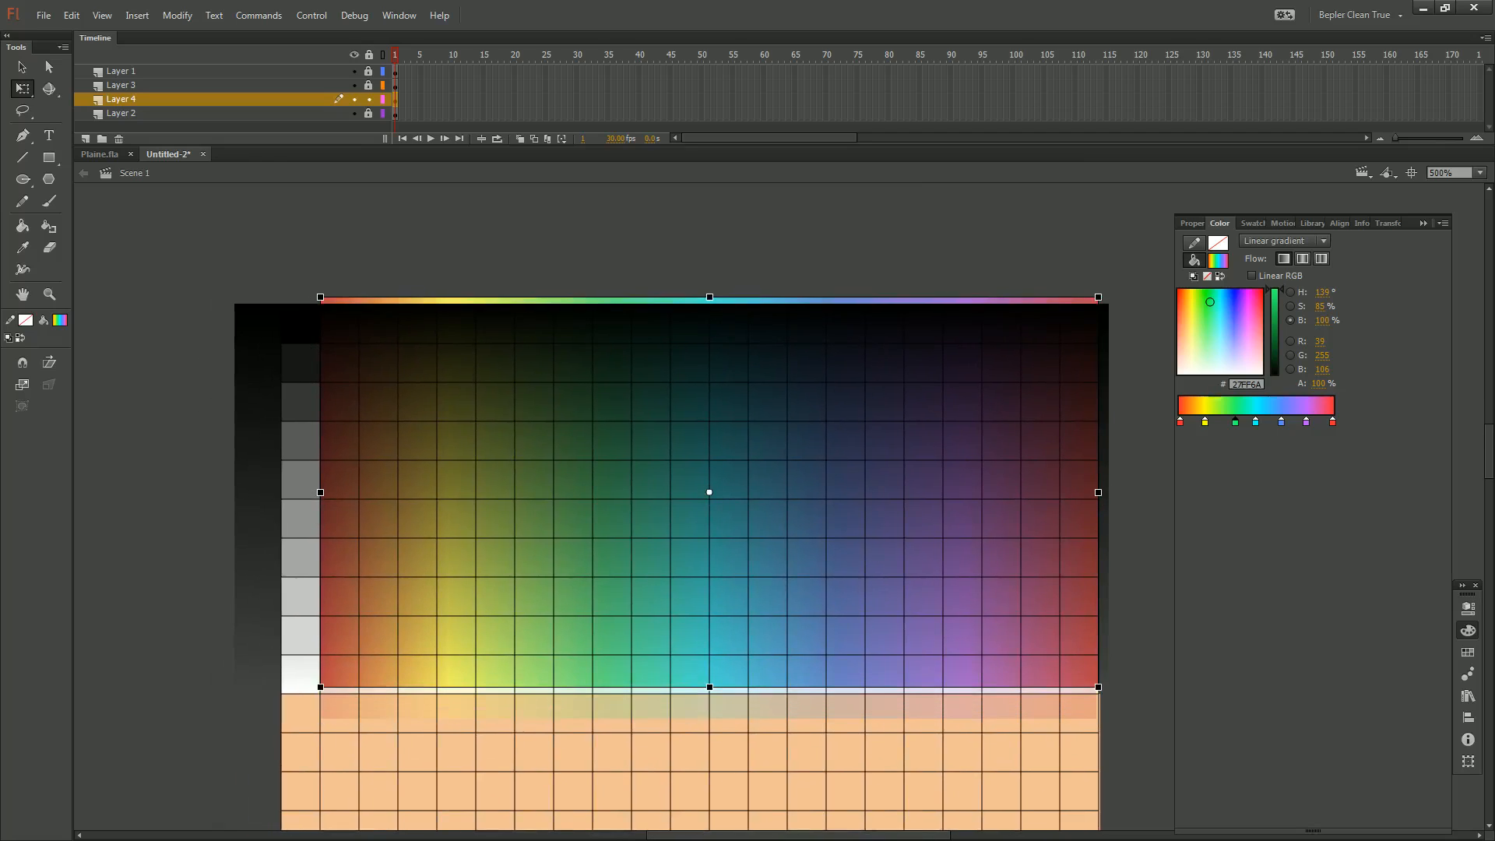
key("Down")
key("Down")
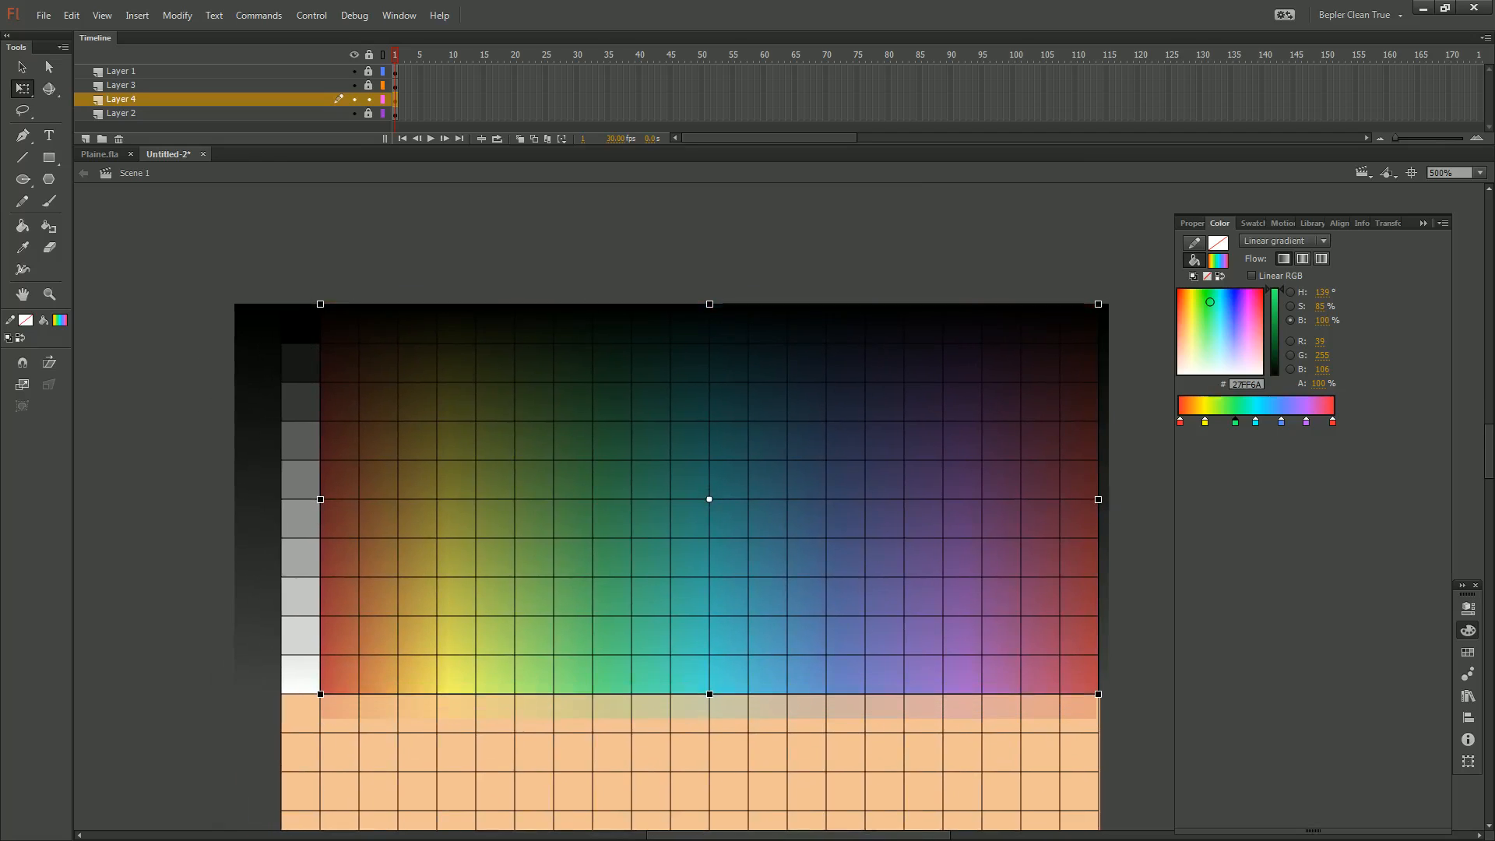
key("Escape")
key("ctrl+minus")
key("ctrl+equal")
left_click_drag(764, 506, 646, 480)
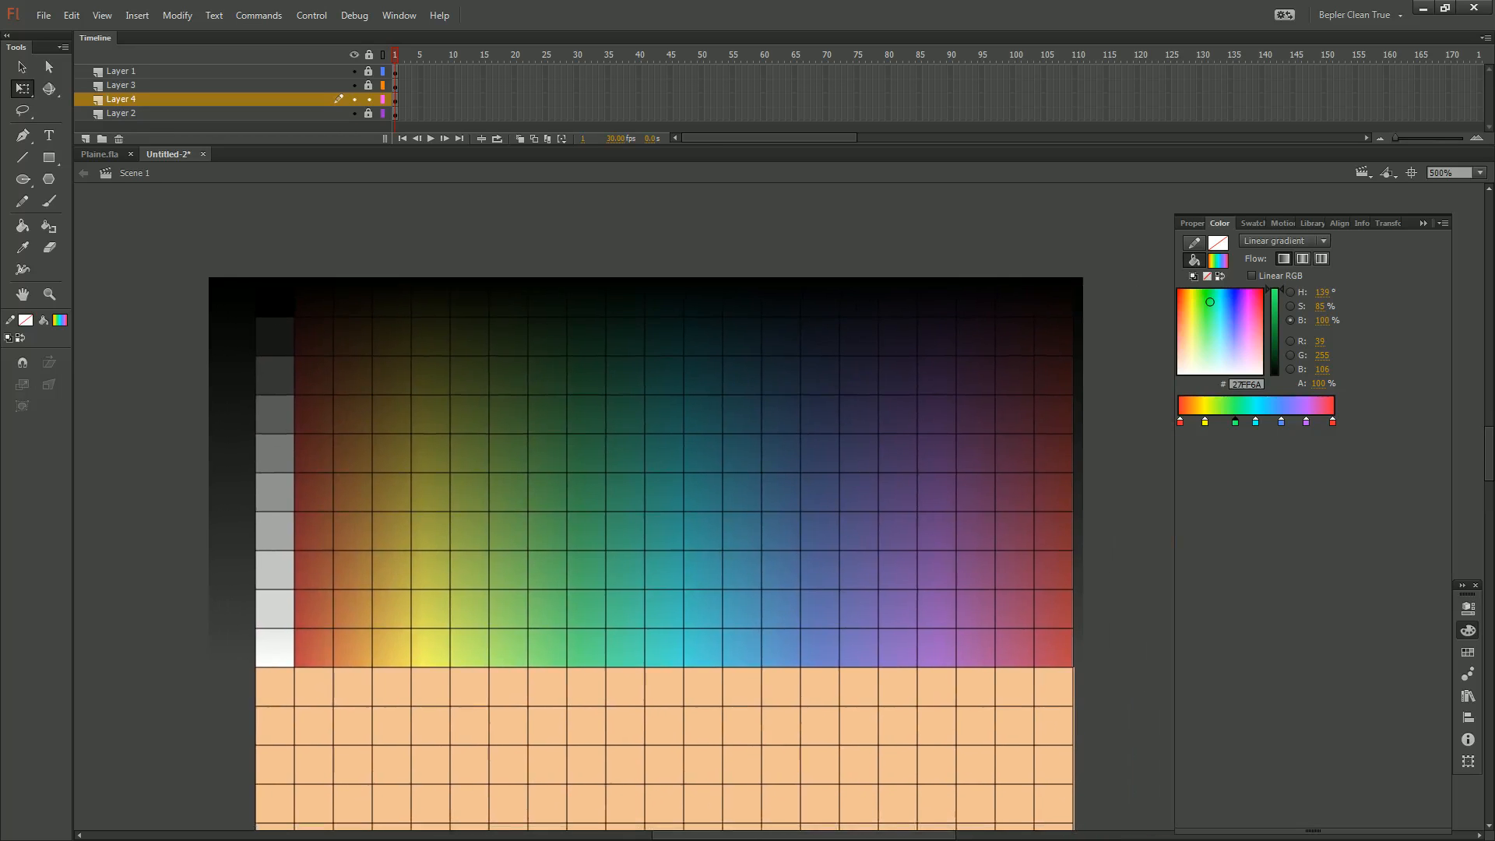
Activate the Paint Bucket, lock Layer 4, and unlock and select Layer 1 for filling the grid cells
key("b")
key("k")
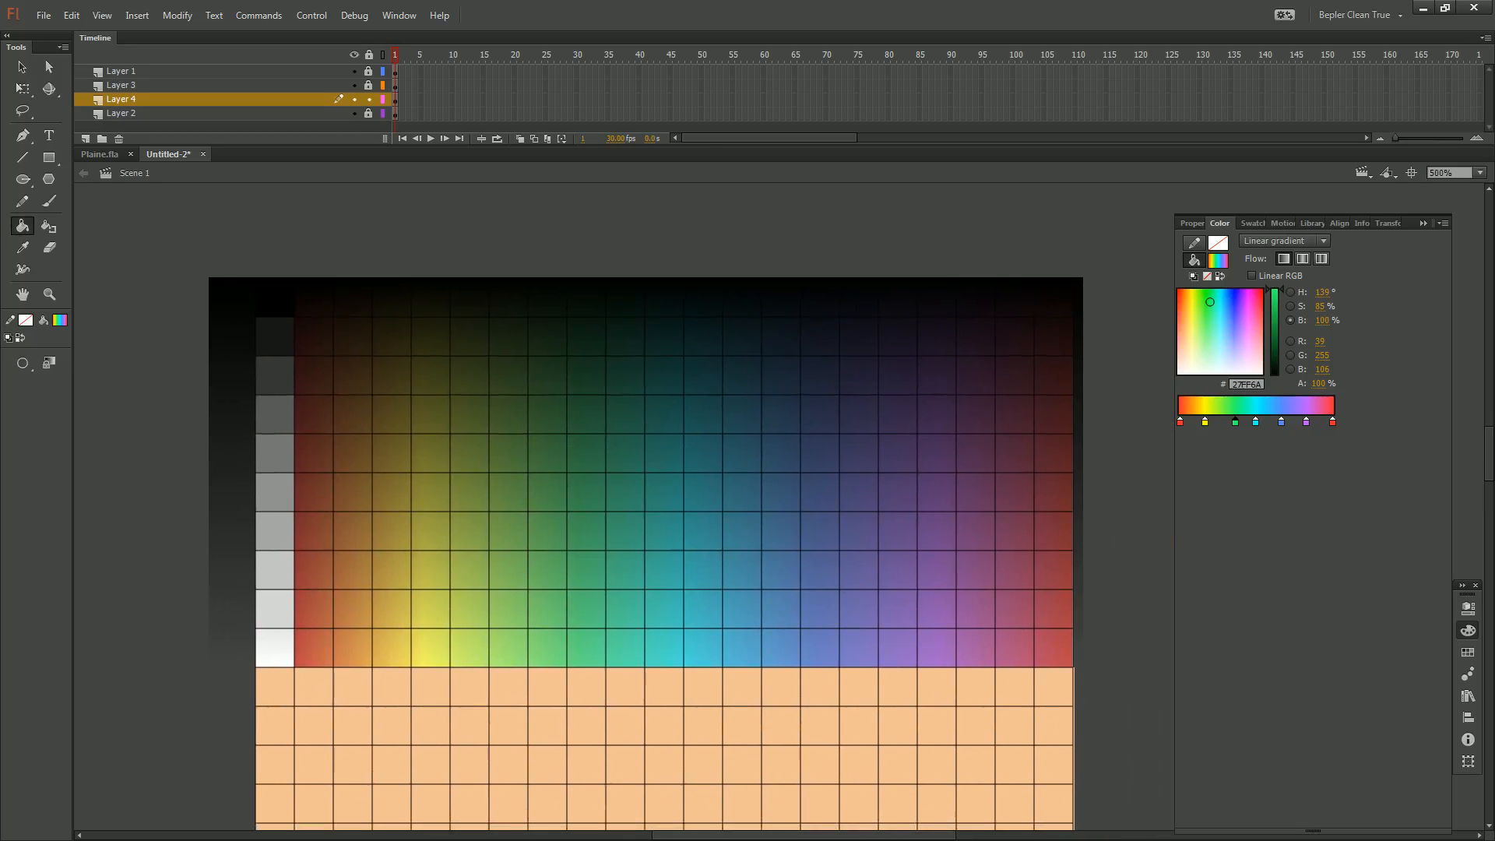
left_click(61, 319)
left_click(309, 291)
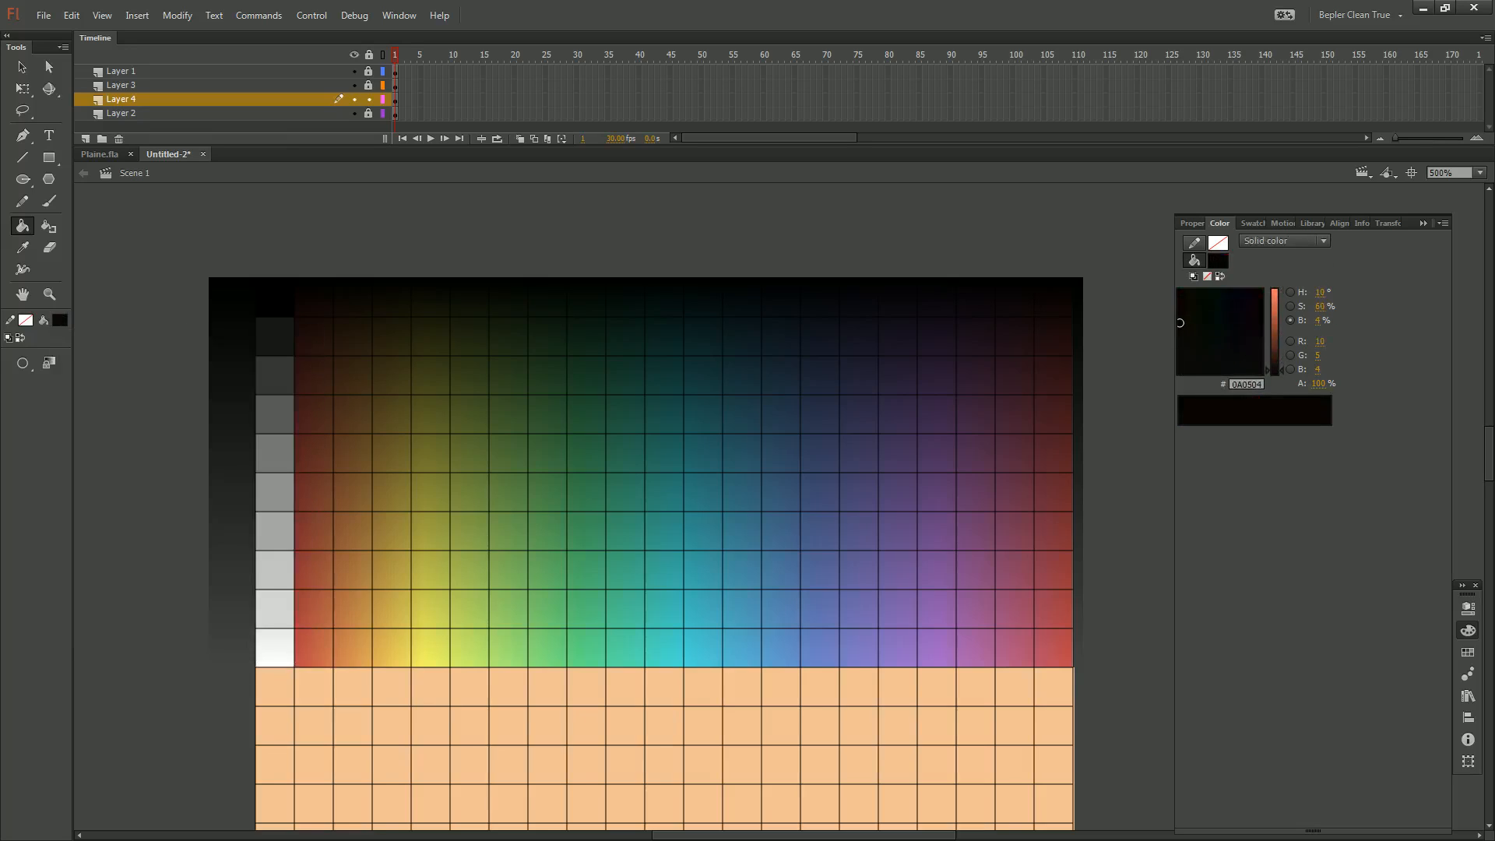
left_click(368, 99)
left_click(368, 71)
left_click(324, 71)
key("Escape")
Fill the top-row cells from the red column through the yellow one with solid colours sampled from each cell
left_click(60, 320)
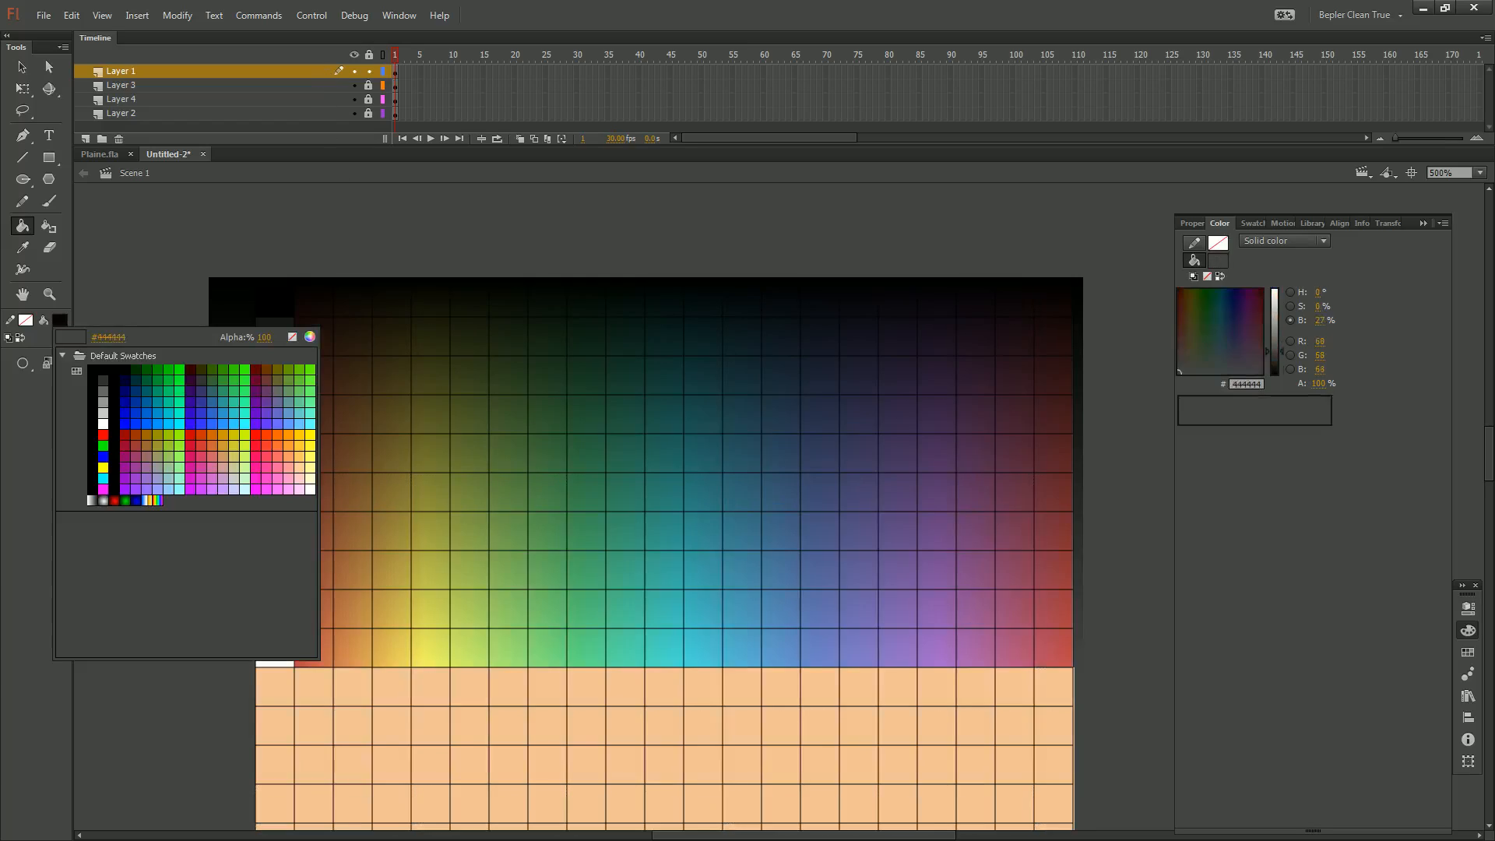
left_click(310, 290)
left_click(59, 319)
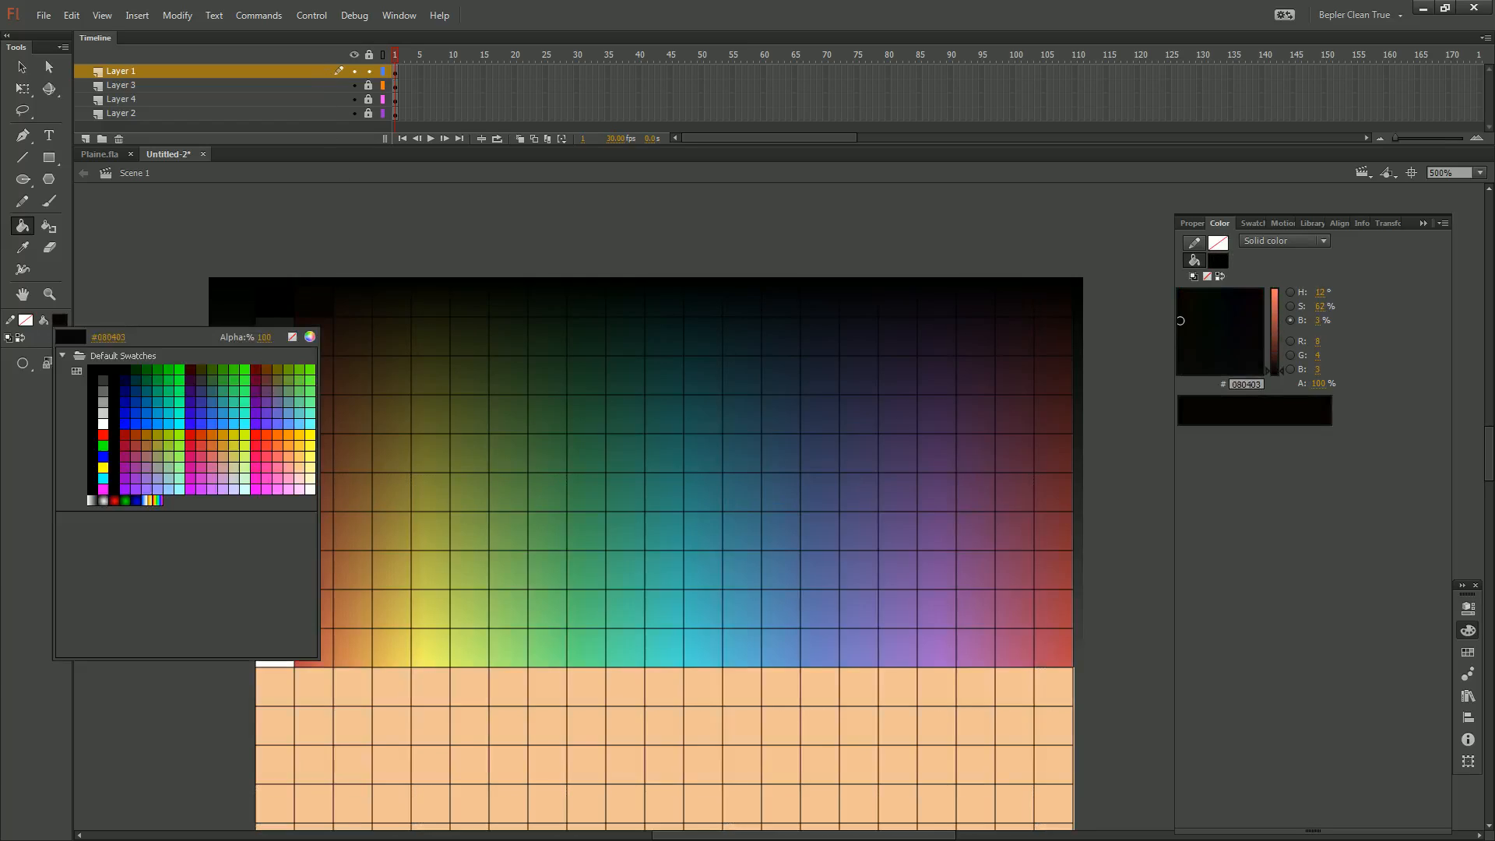
left_click(354, 292)
left_click(353, 297)
left_click(59, 319)
left_click(393, 290)
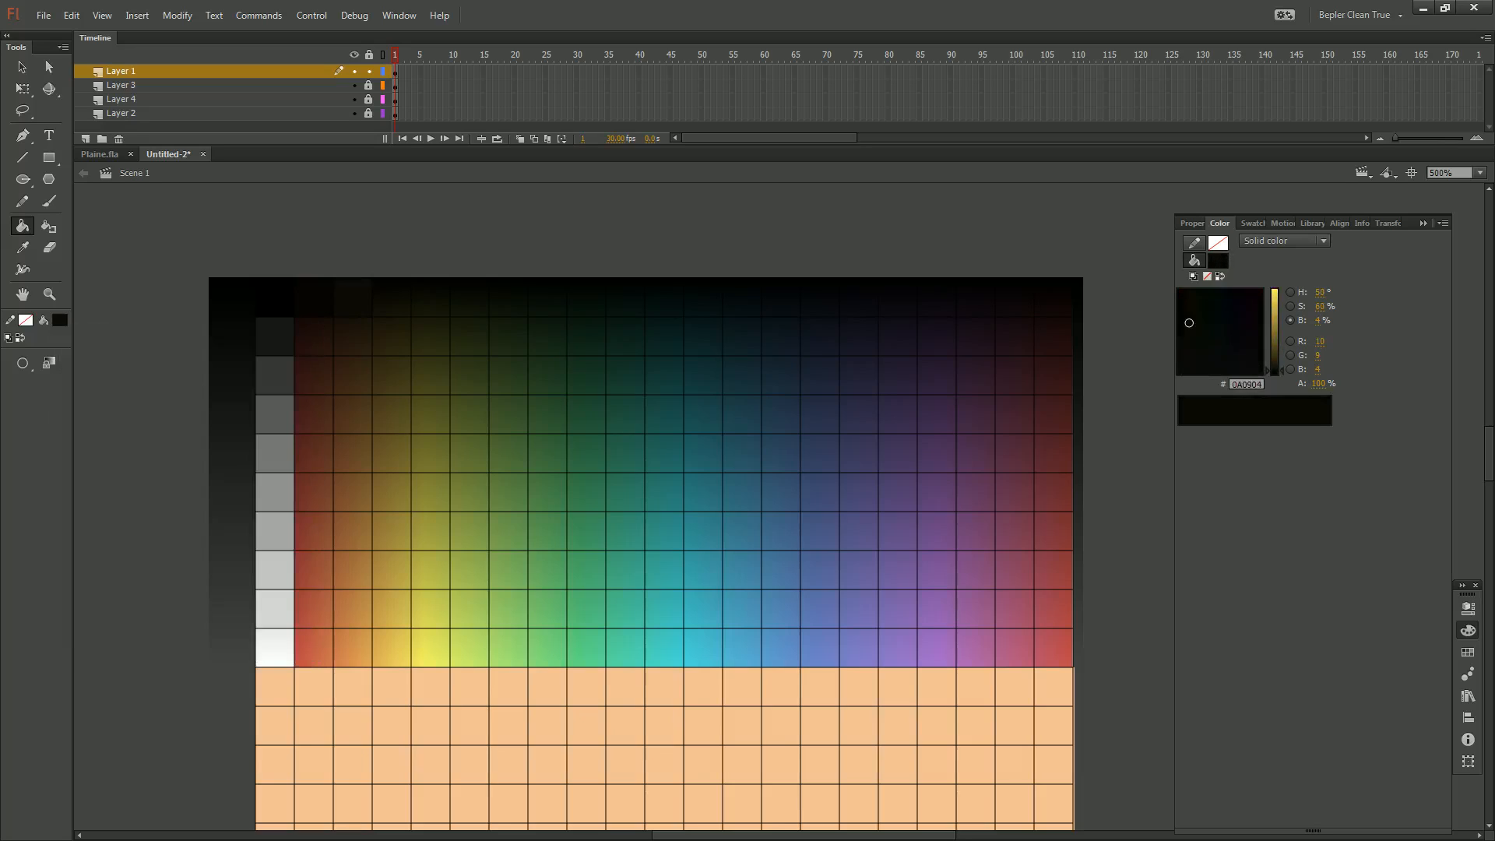
left_click(392, 296)
left_click(59, 319)
left_click(432, 290)
left_click(431, 297)
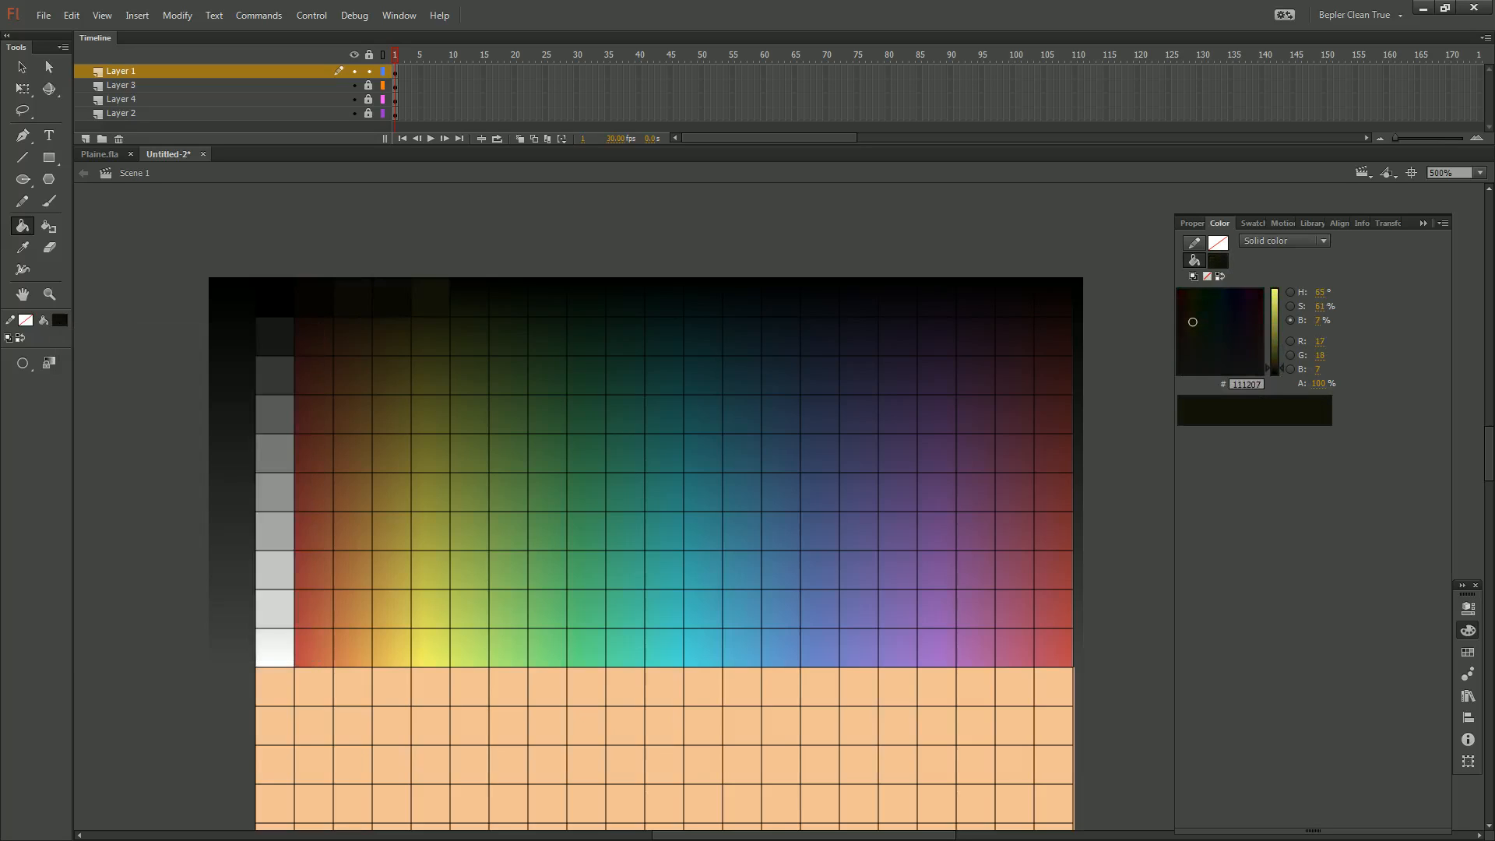
Continue filling the top-row cells from yellow-green to green with solid colours sampled from the gradient beneath them
left_click(59, 319)
left_click(471, 290)
left_click(469, 297)
left_click(59, 319)
left_click(510, 289)
left_click(508, 297)
left_click(59, 319)
left_click(549, 289)
left_click(58, 320)
left_click(588, 292)
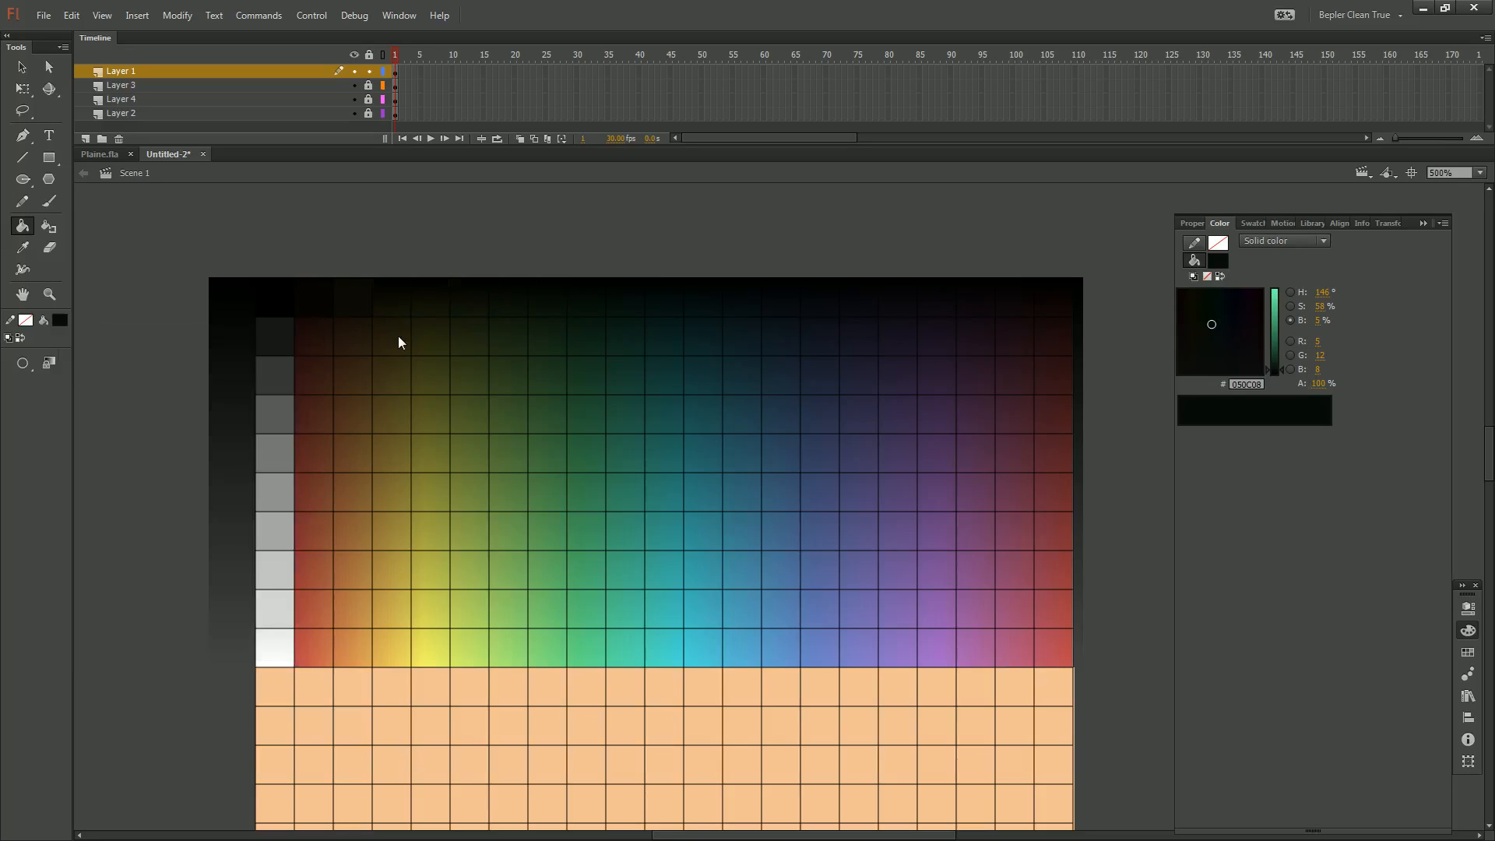
Select all the grid lines and give their strokes miter joins and square caps
key("v")
key("ctrl+a")
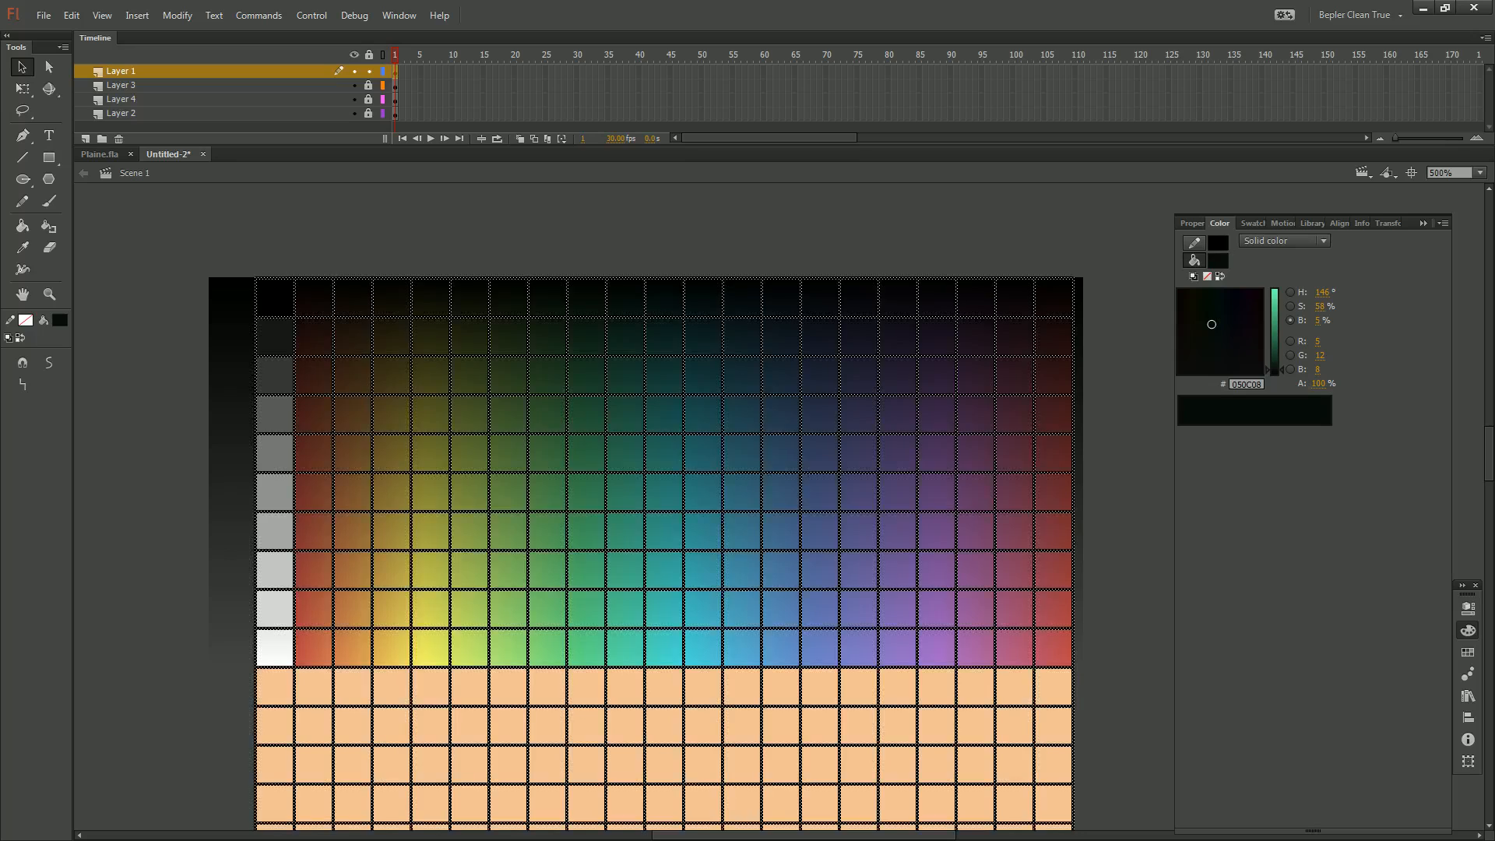
key("ctrl+F3")
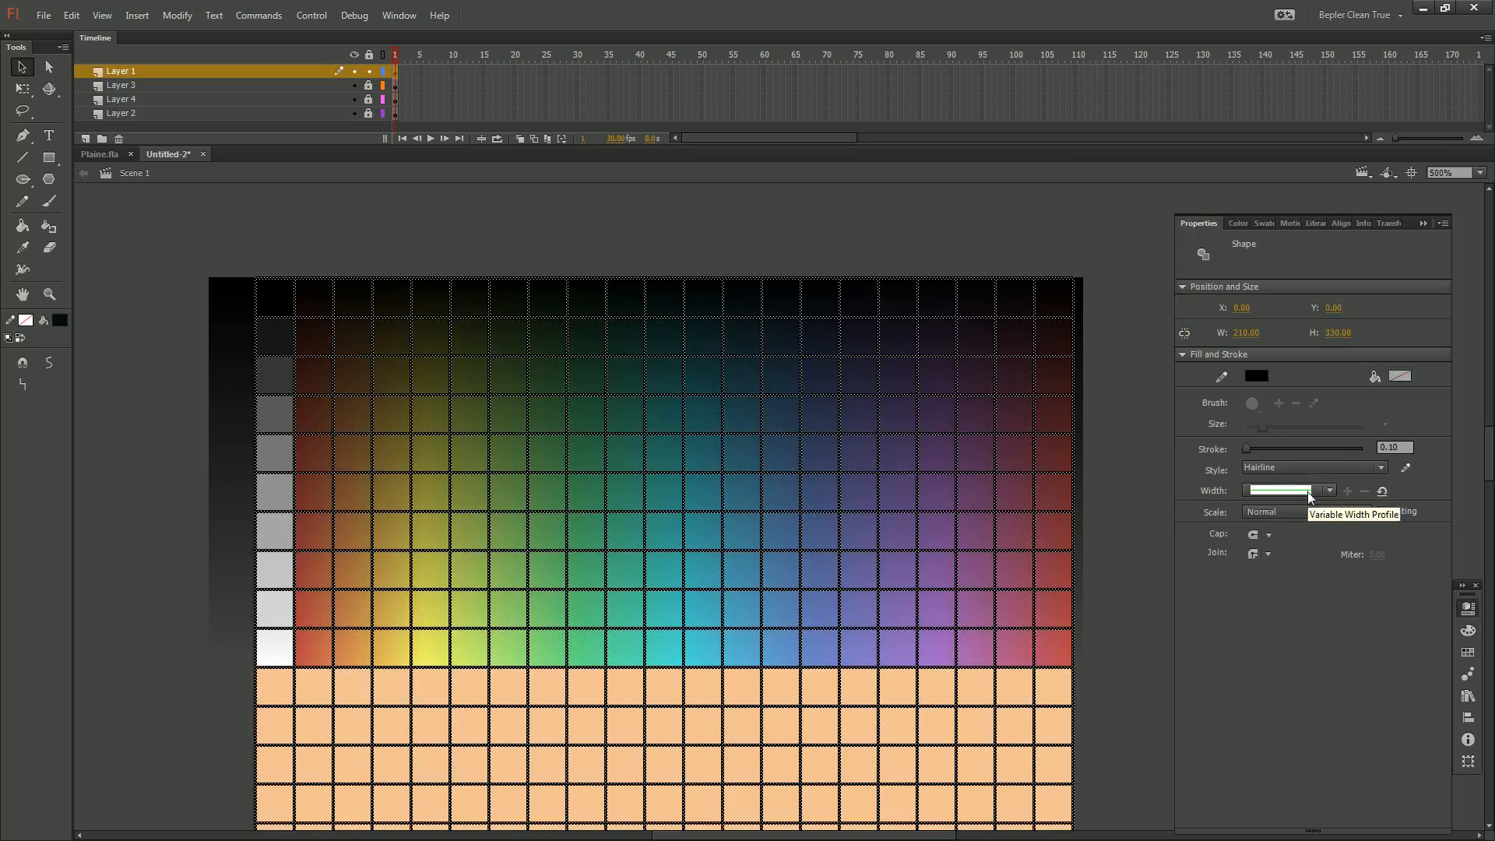
left_click(1263, 555)
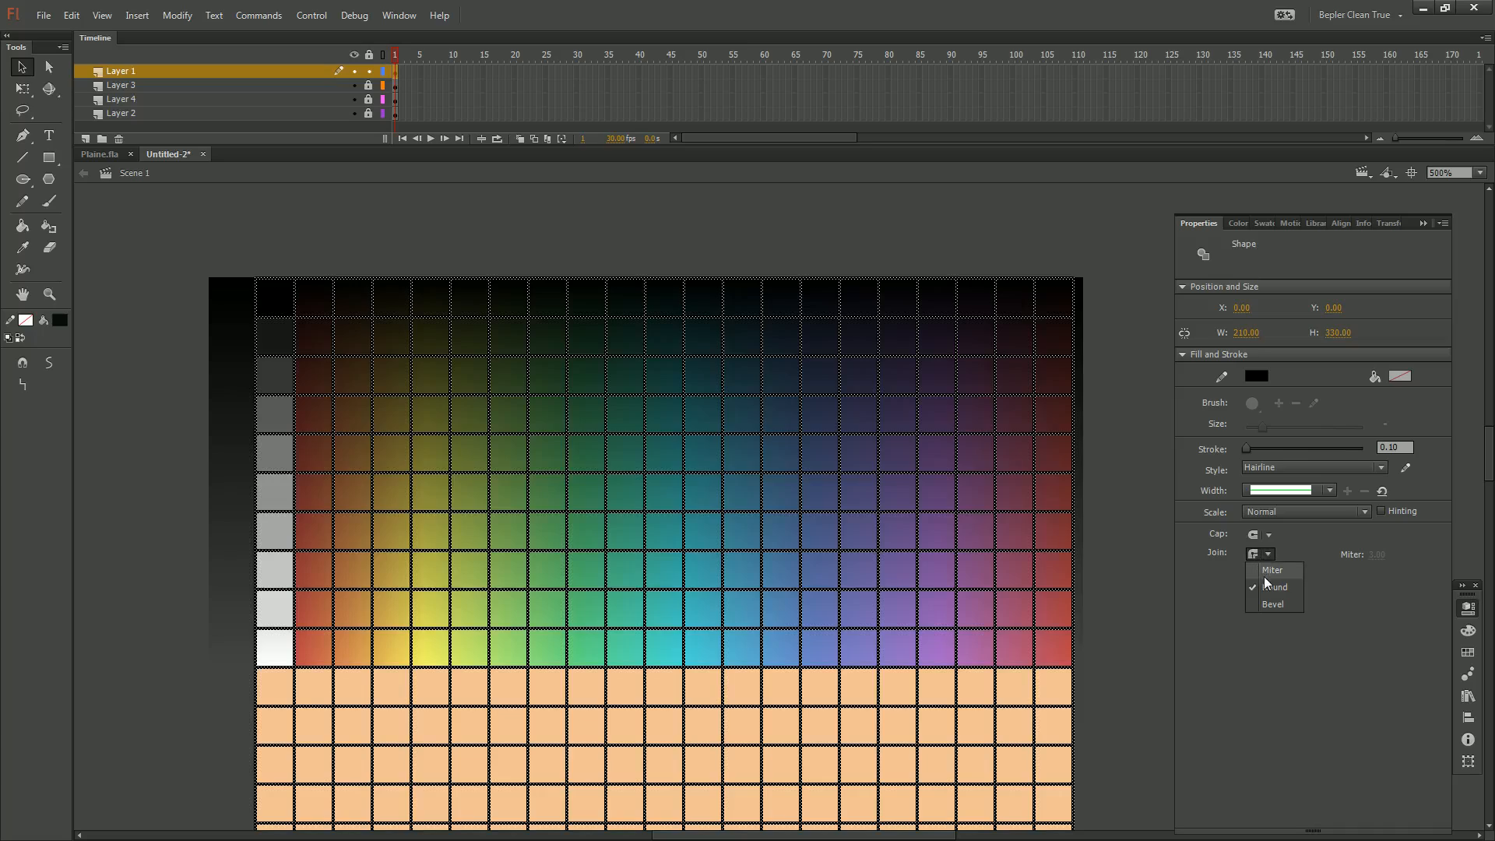
left_click(1272, 569)
left_click(1265, 535)
left_click(1274, 586)
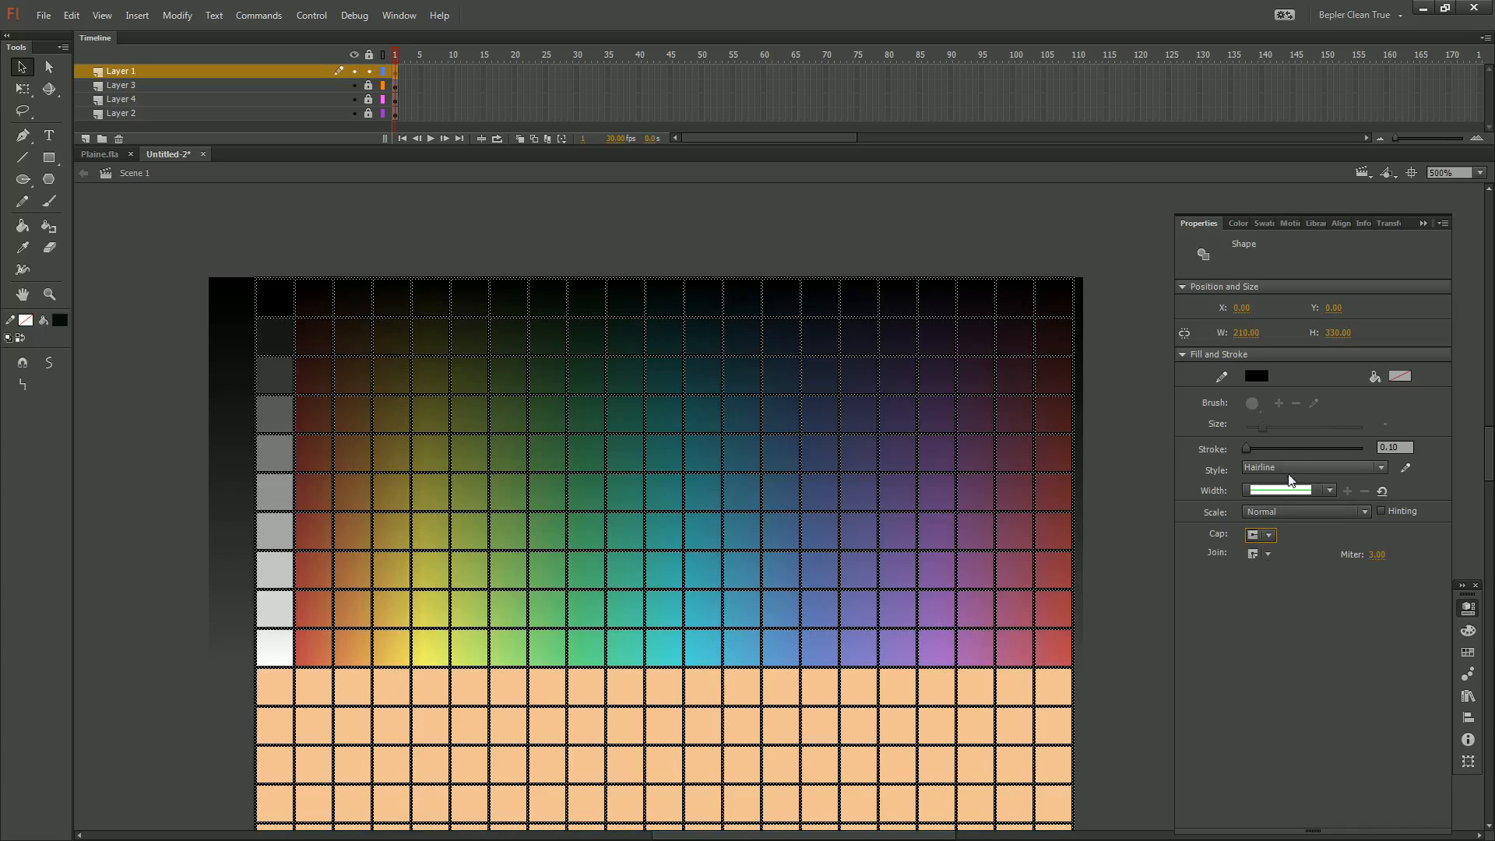
Change the grid lines from hairline to a solid stroke 7.65 thick, and deselect them
left_click(1293, 468)
left_click(1307, 503)
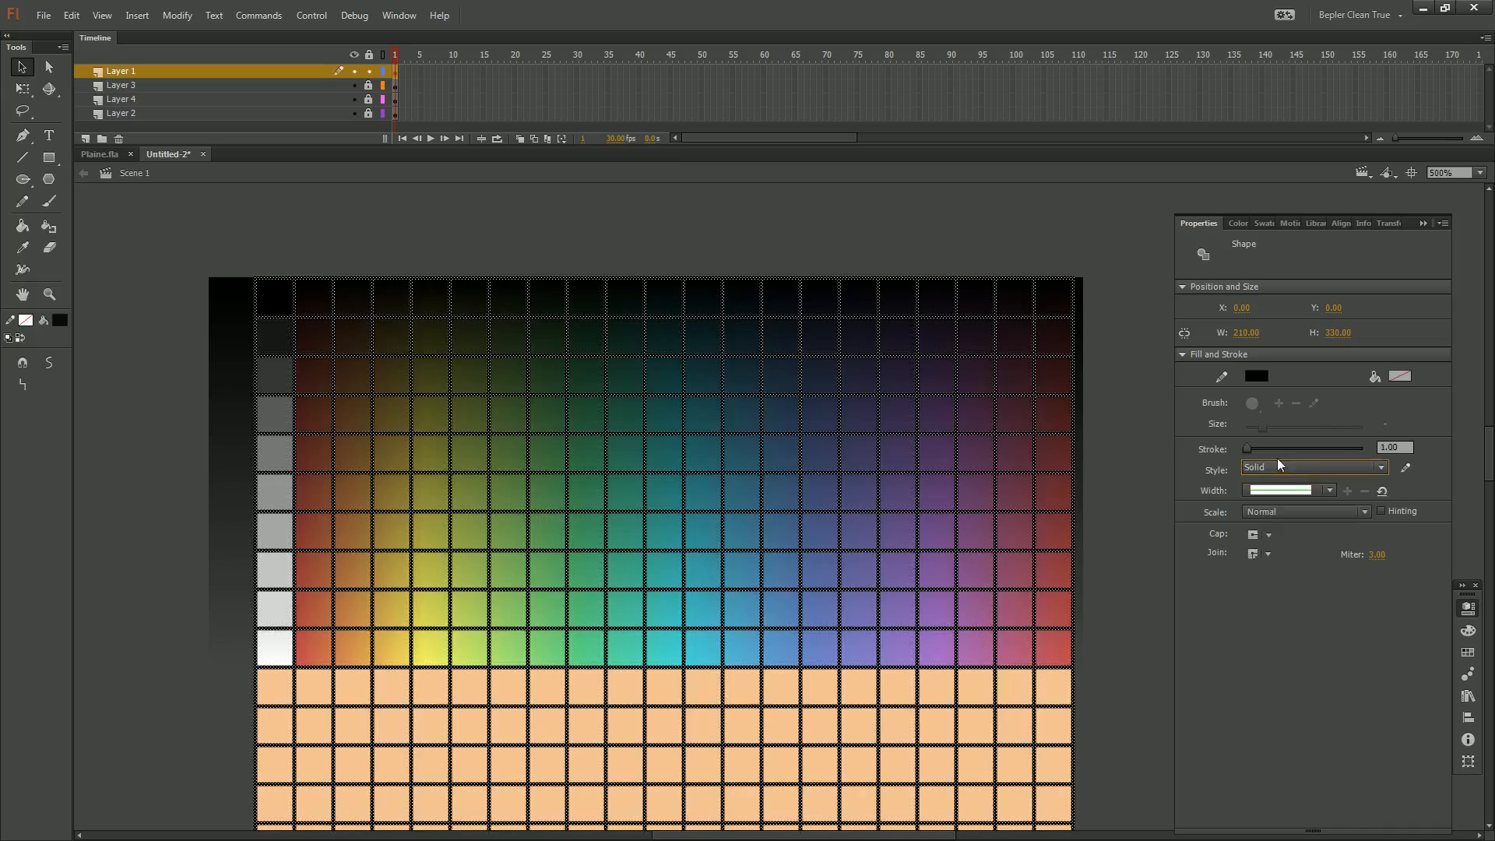
left_click_drag(1247, 449, 1252, 450)
key("Escape")
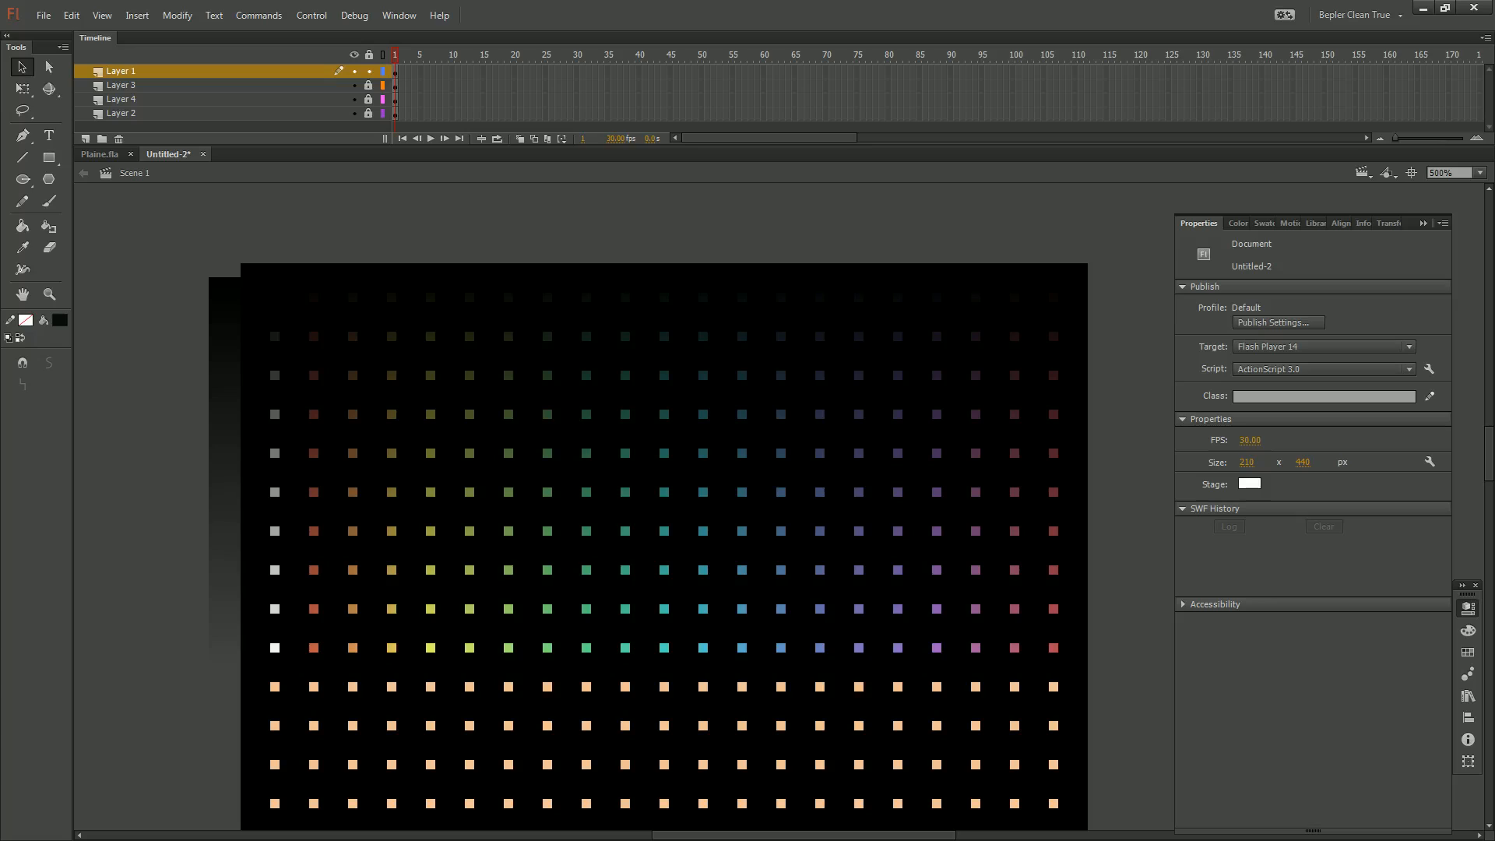
Examine the small colour squares left exposed between the thickened grid lines up close
key("k")
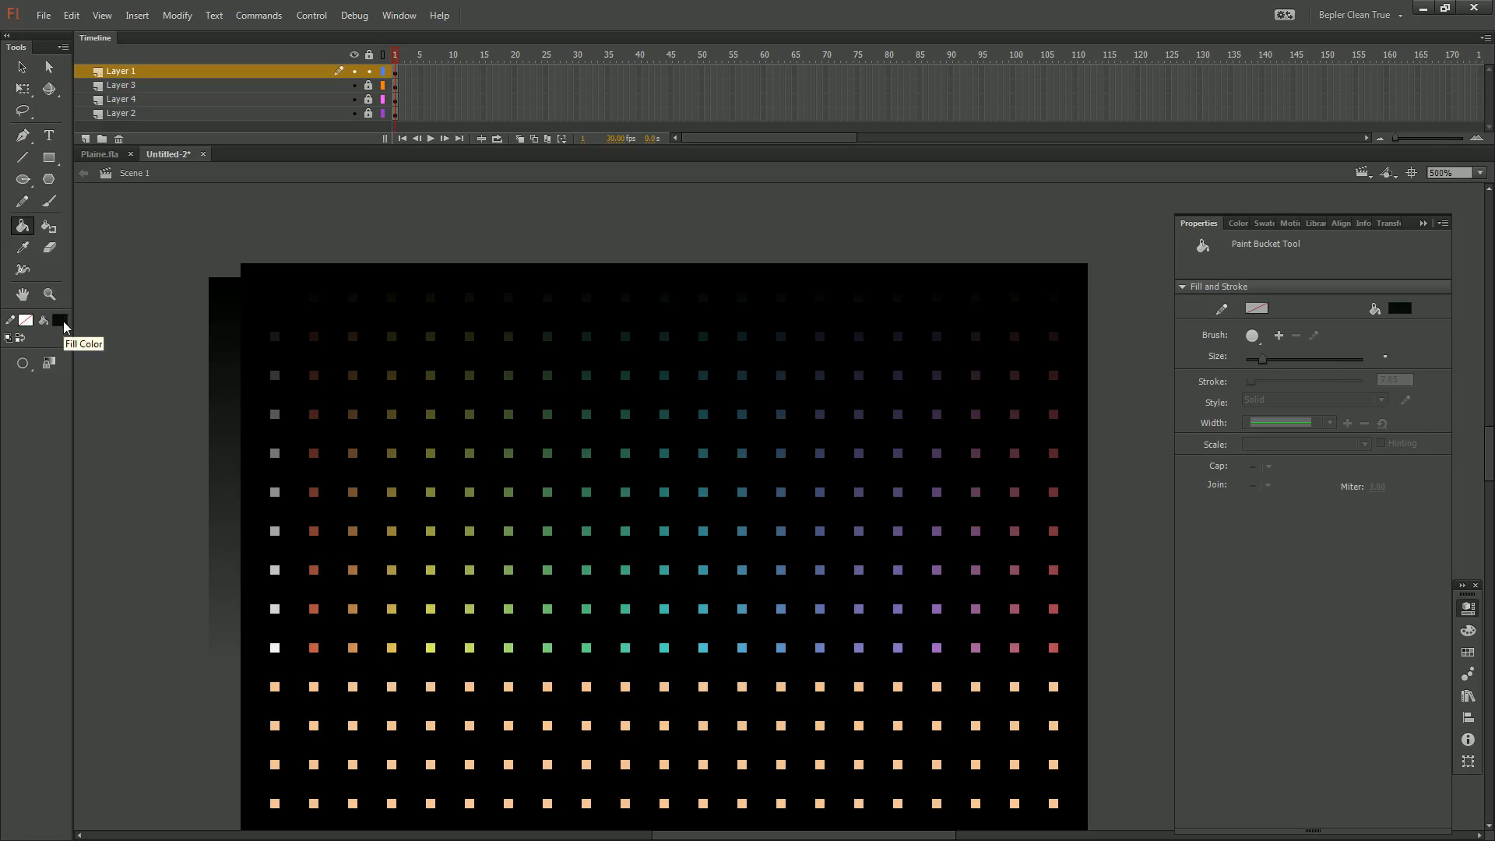
key("v")
left_click_drag(138, 273, 476, 413)
key("ctrl+=")
key("ctrl+=")
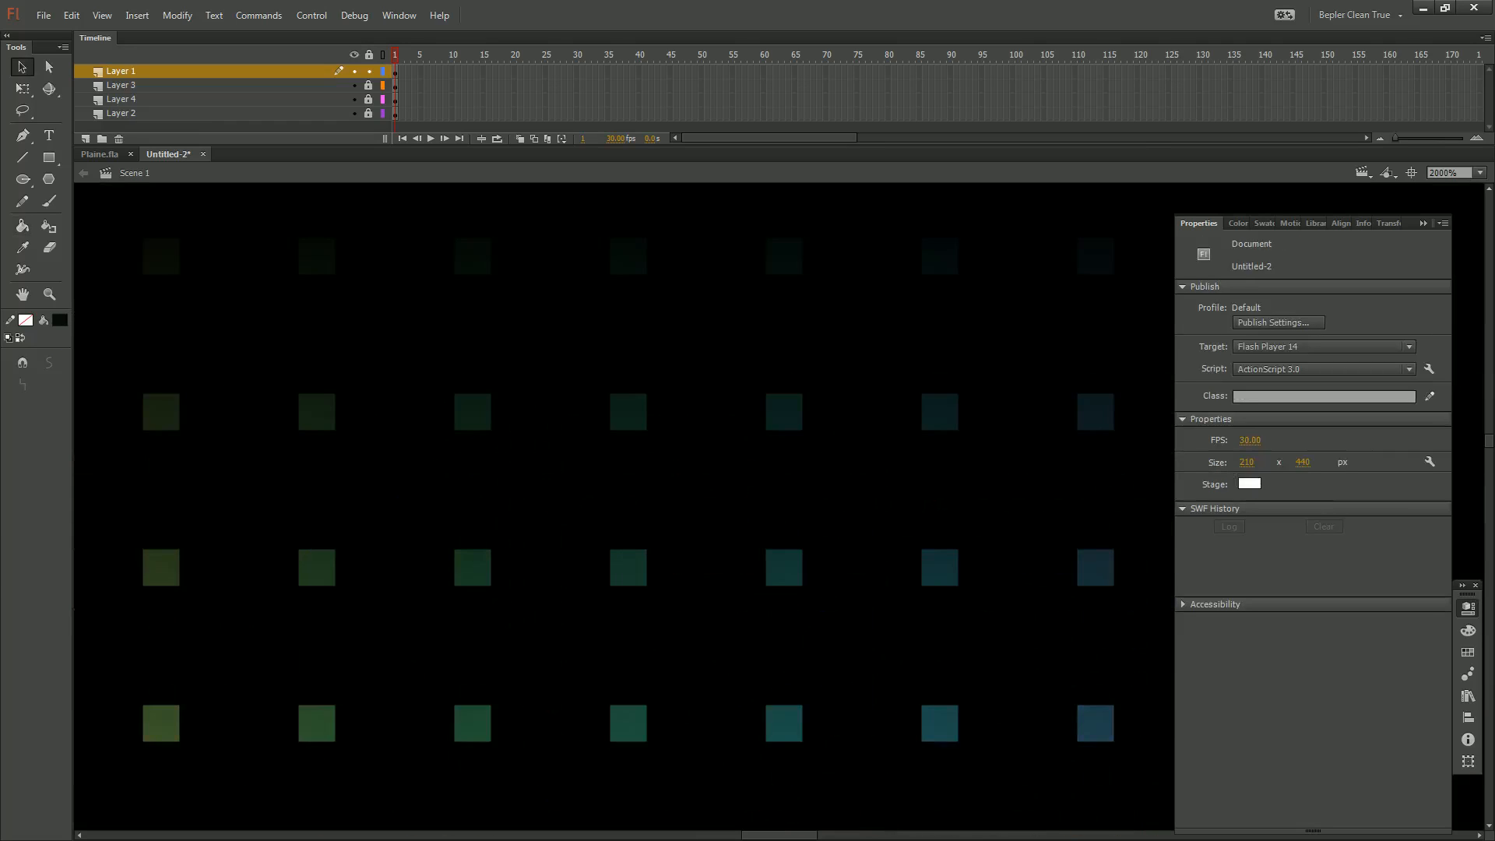
left_click_drag(313, 381, 368, 367)
key("ctrl+minus")
key("ctrl+minus")
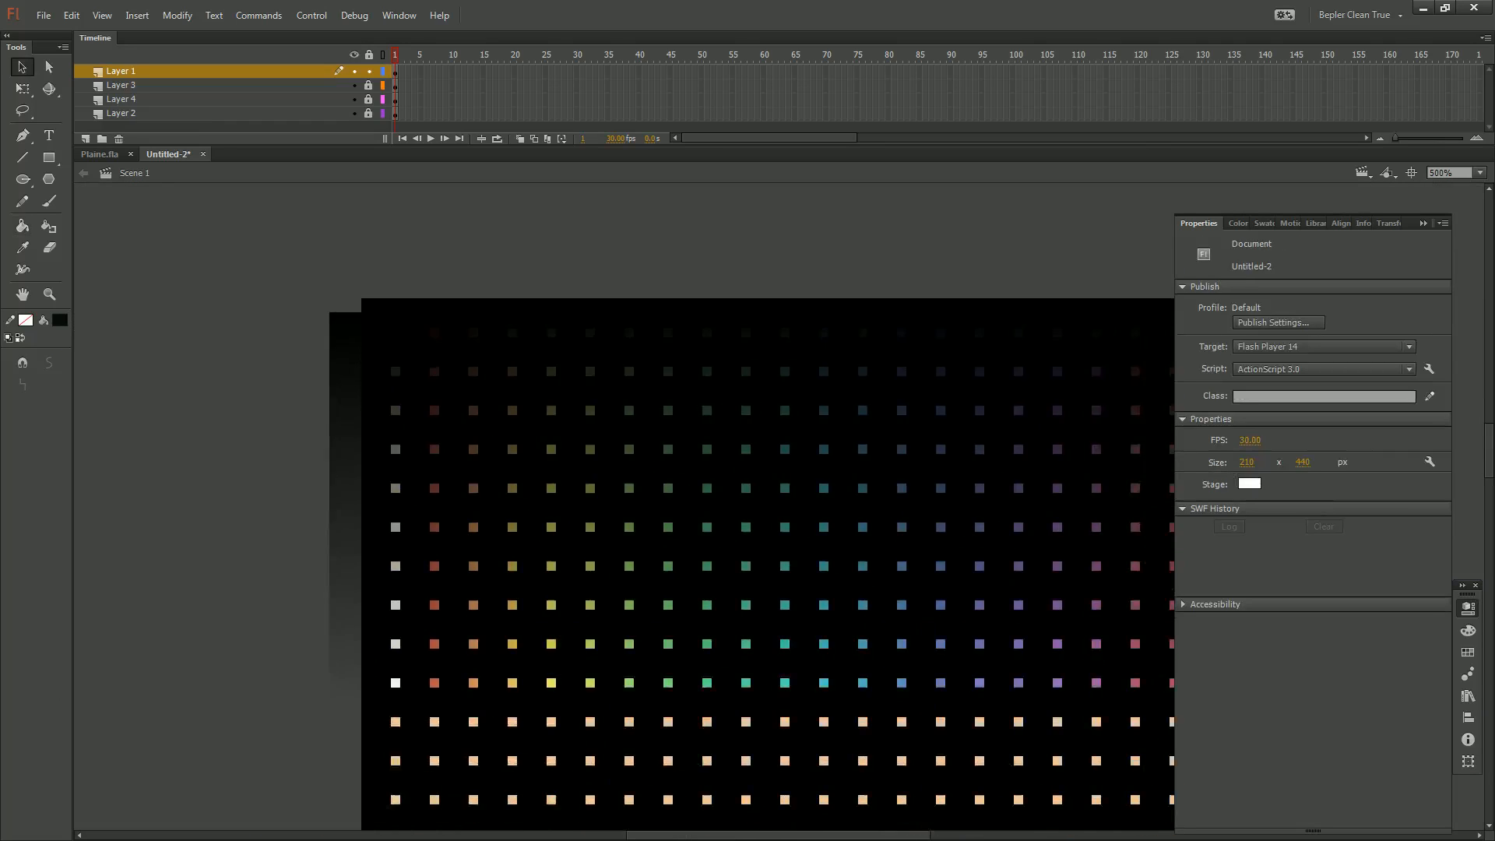
left_click_drag(512, 489, 407, 418)
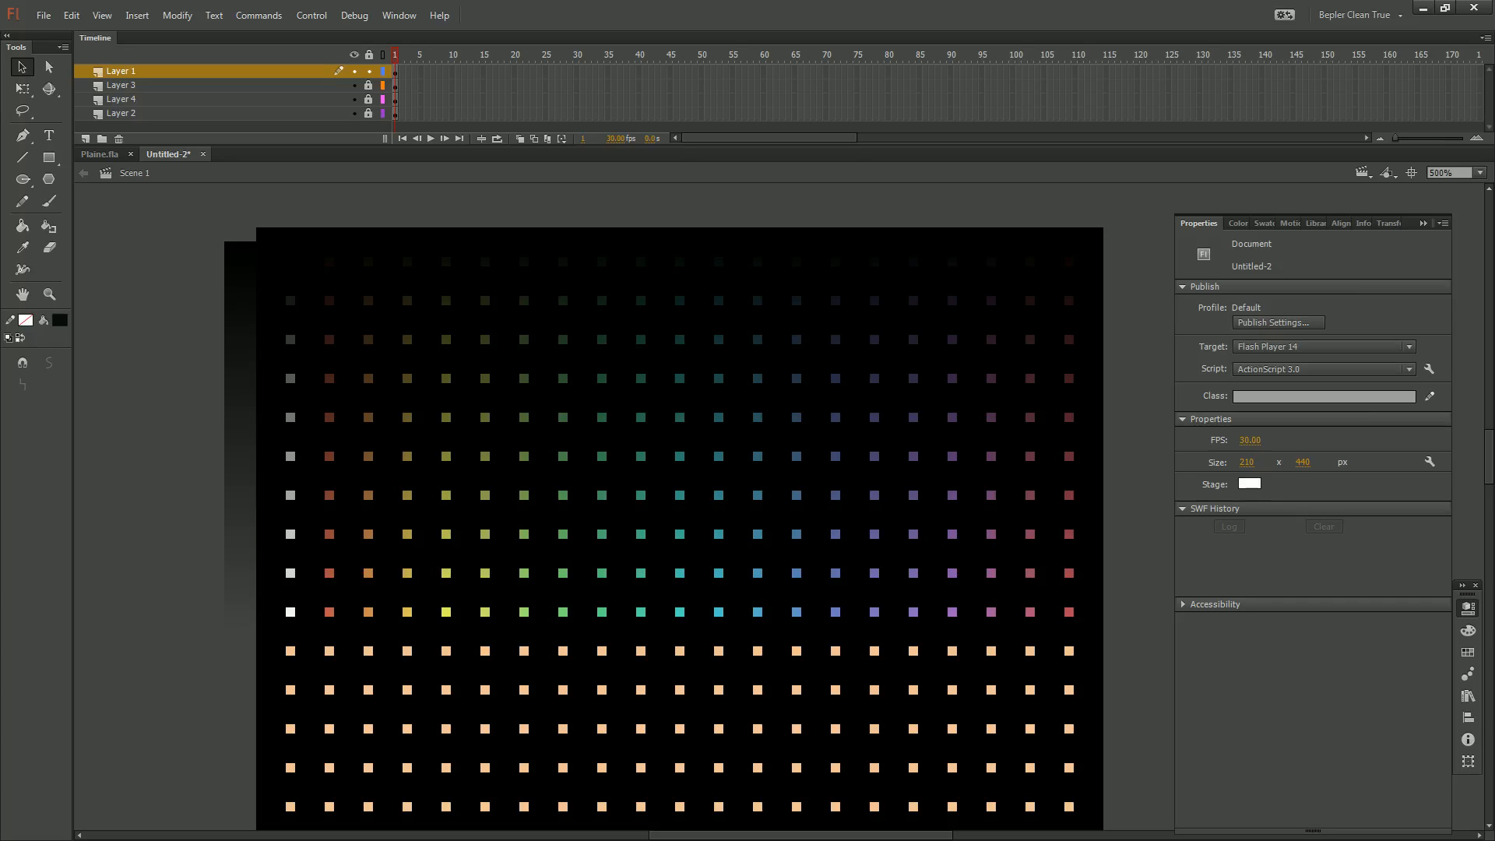
Fill the second, third and fourth top-row cells with solid colours sampled from their exposed centres
left_click(59, 321)
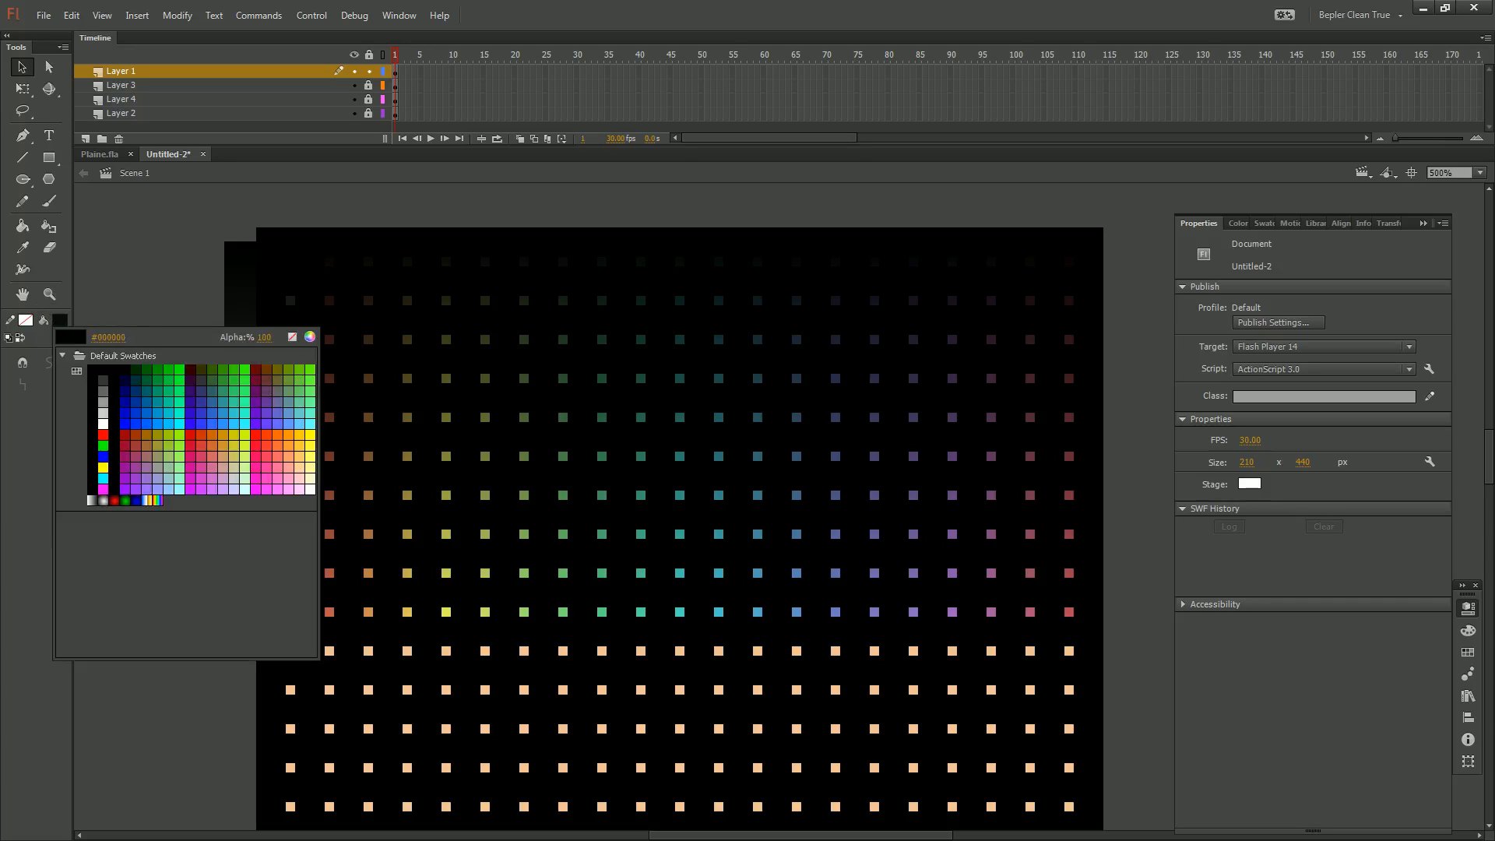
left_click(329, 261)
key("k")
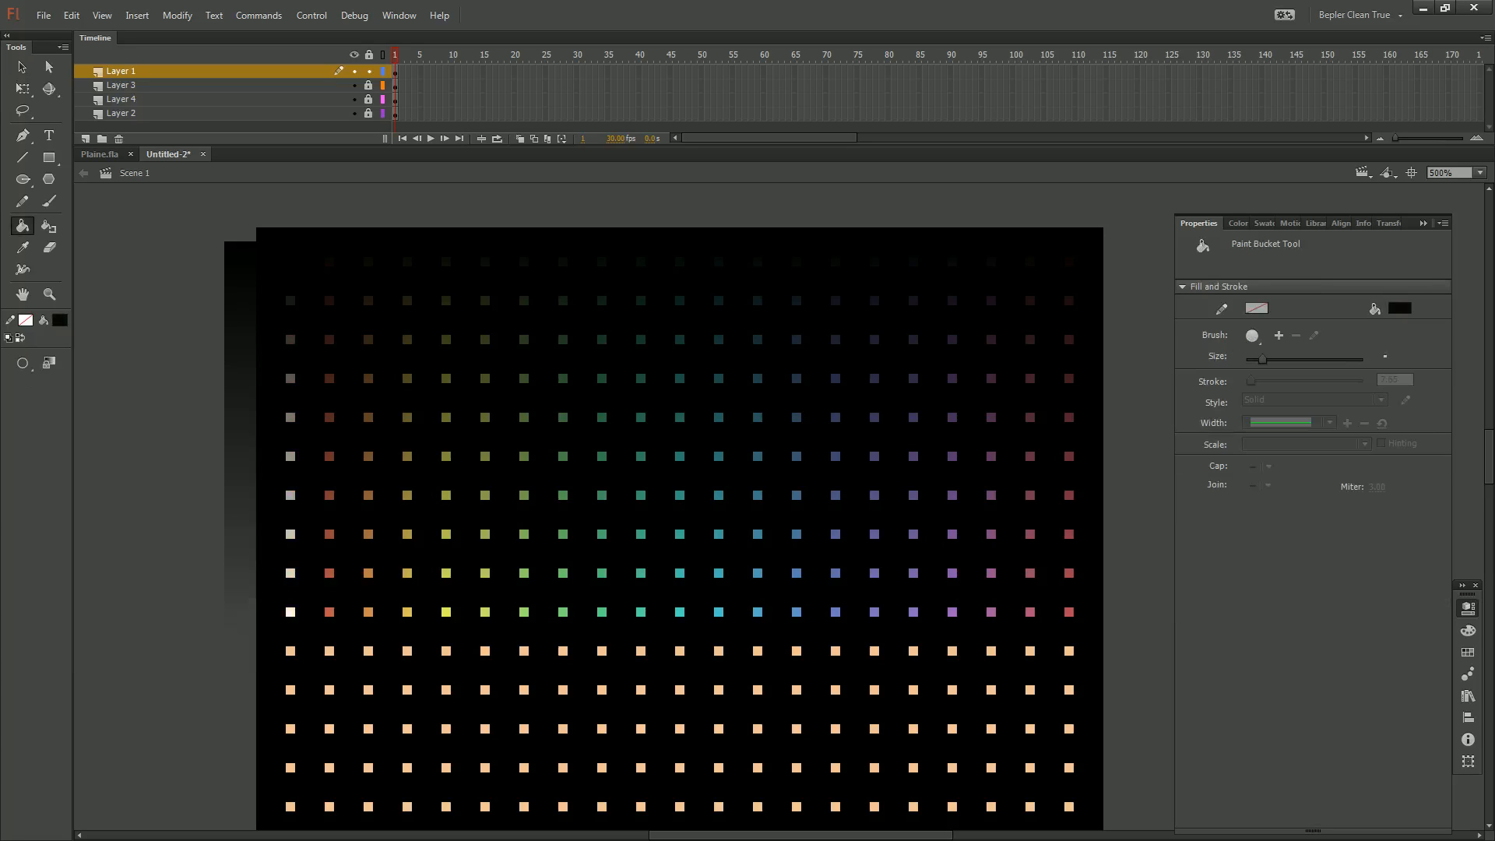
left_click(60, 320)
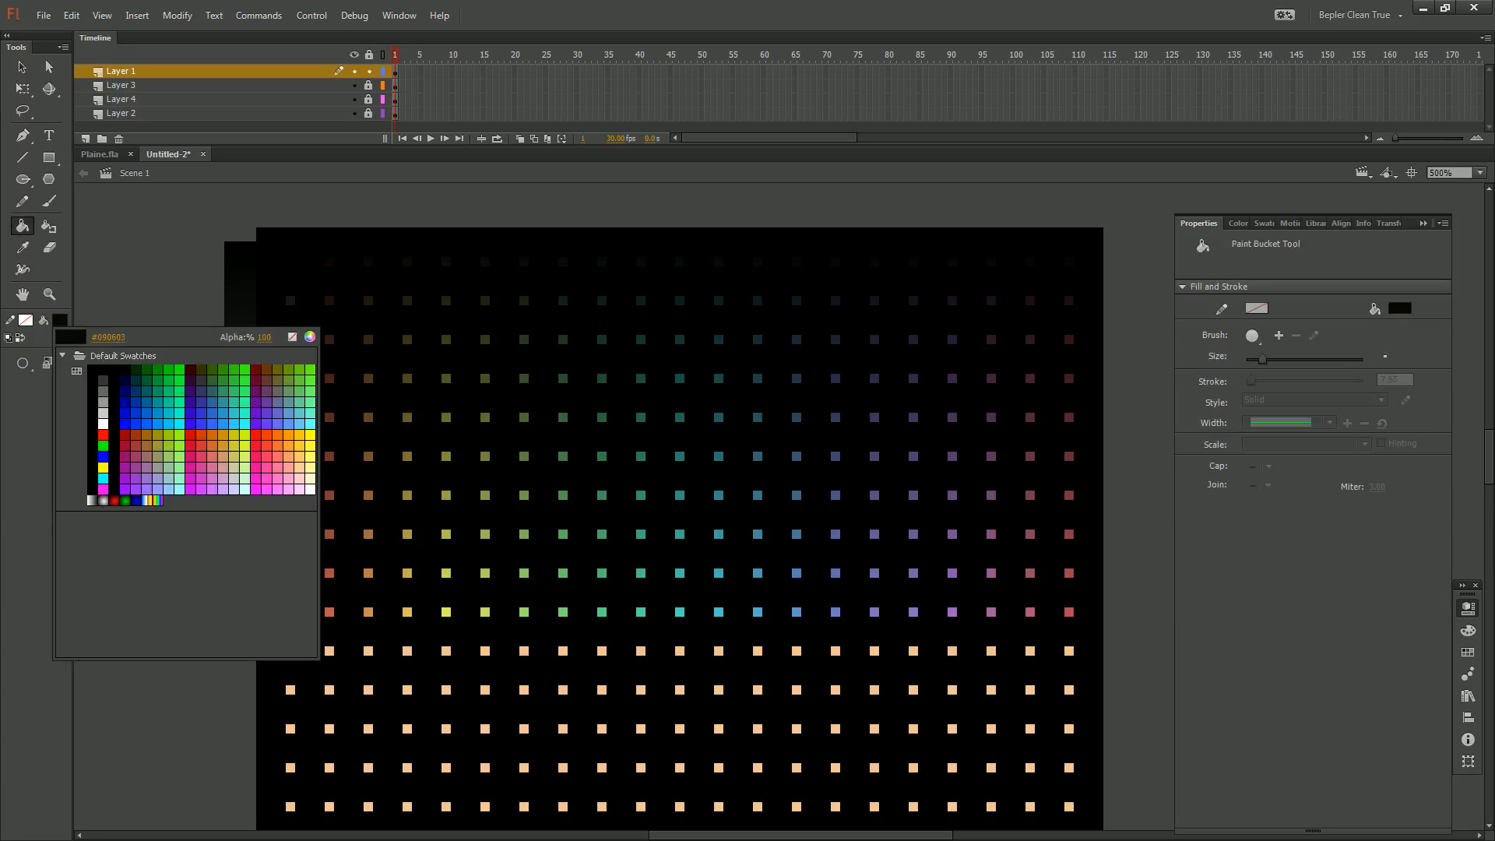
left_click(368, 261)
left_click(60, 320)
left_click(407, 262)
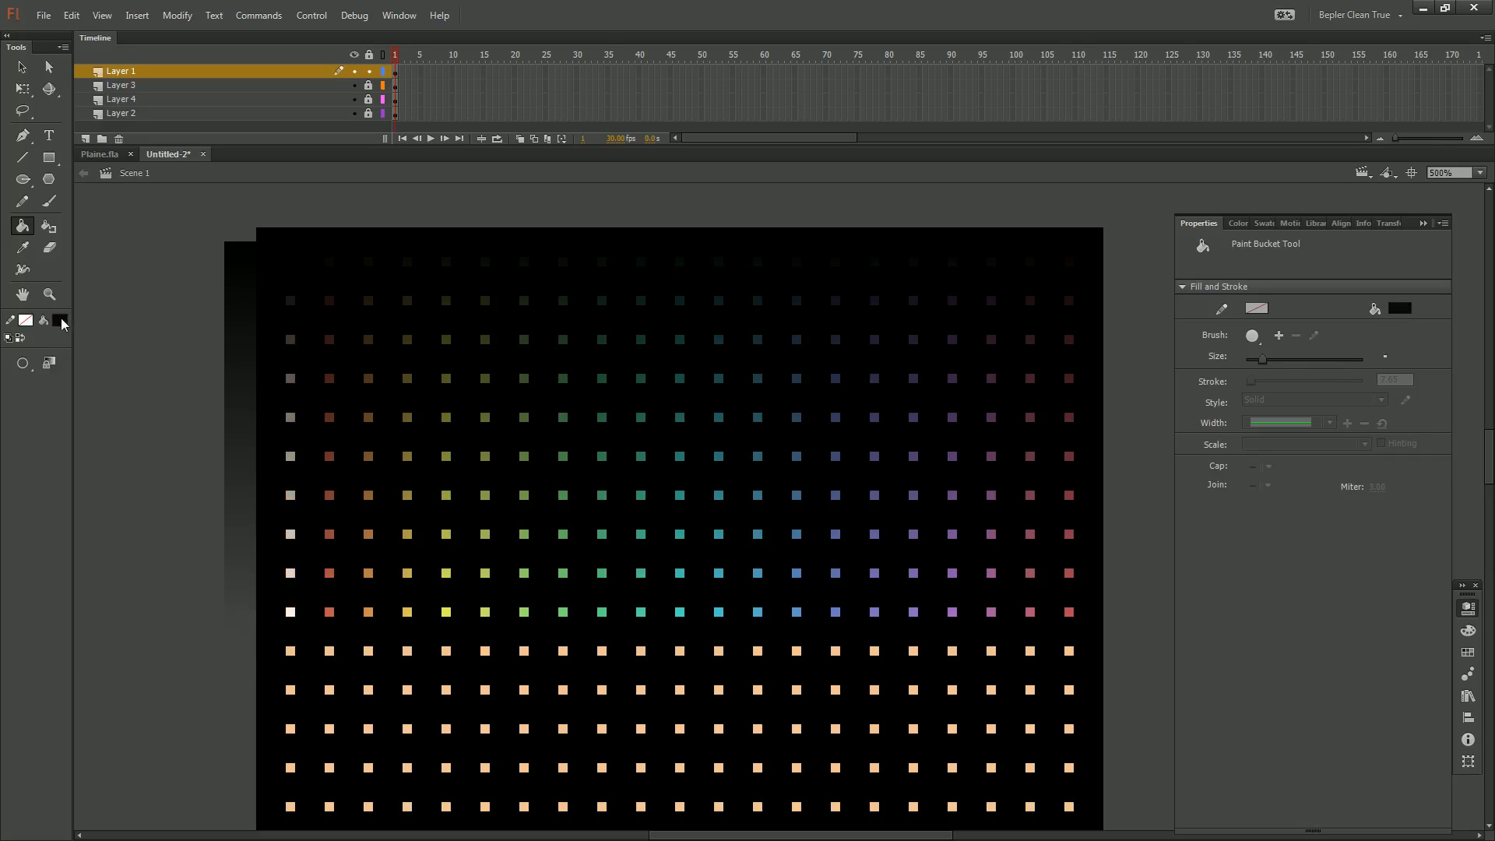
Fill further top-row cells from yellow-green to teal with solid colours sampled from their exposed centres
left_click(63, 320)
left_click(486, 261)
left_click(60, 320)
left_click(524, 262)
left_click(58, 320)
left_click(563, 261)
left_click(61, 320)
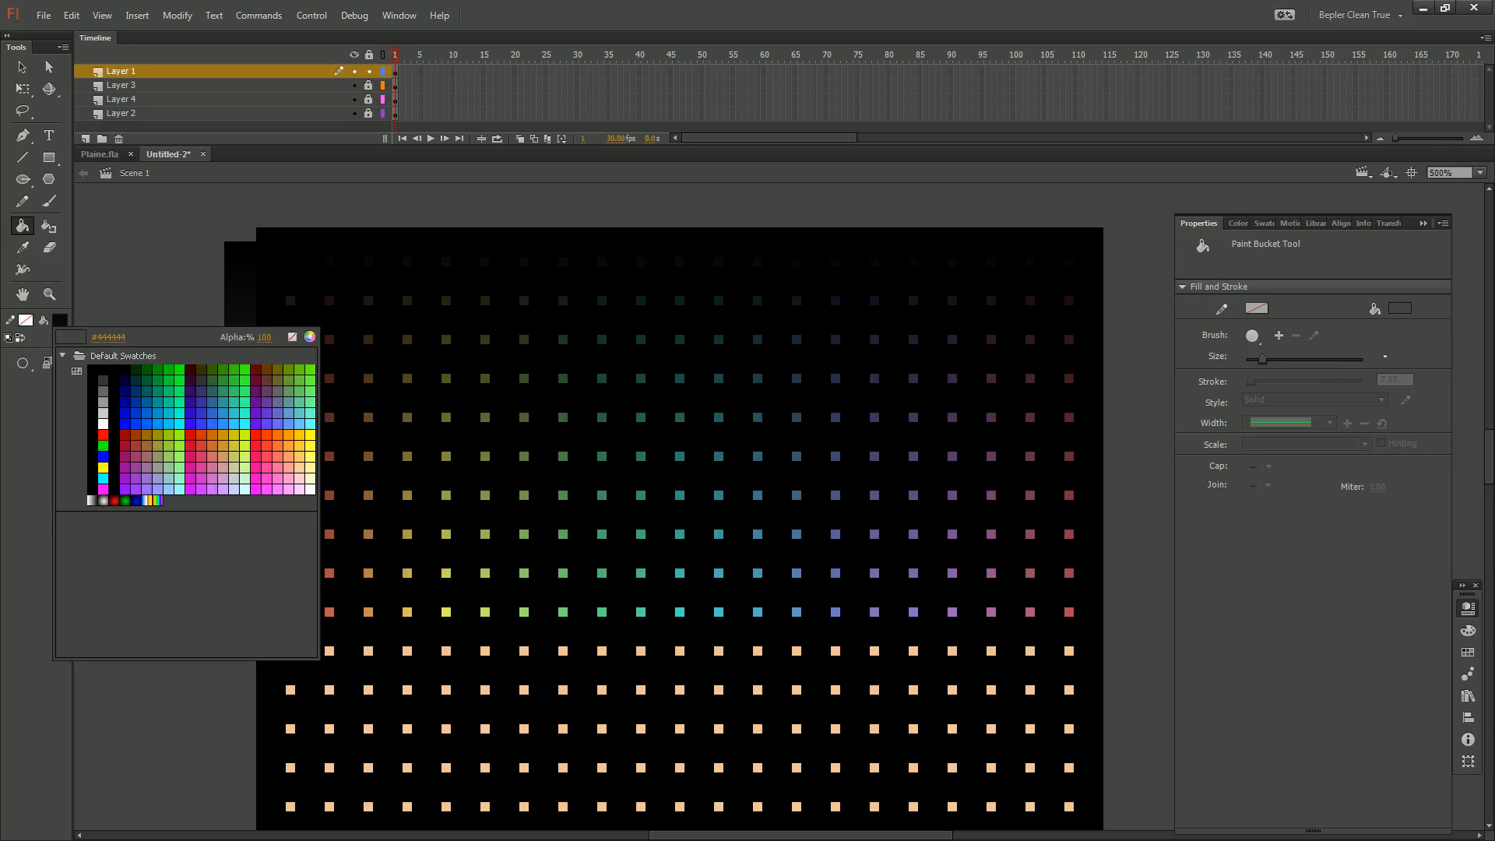
left_click(602, 262)
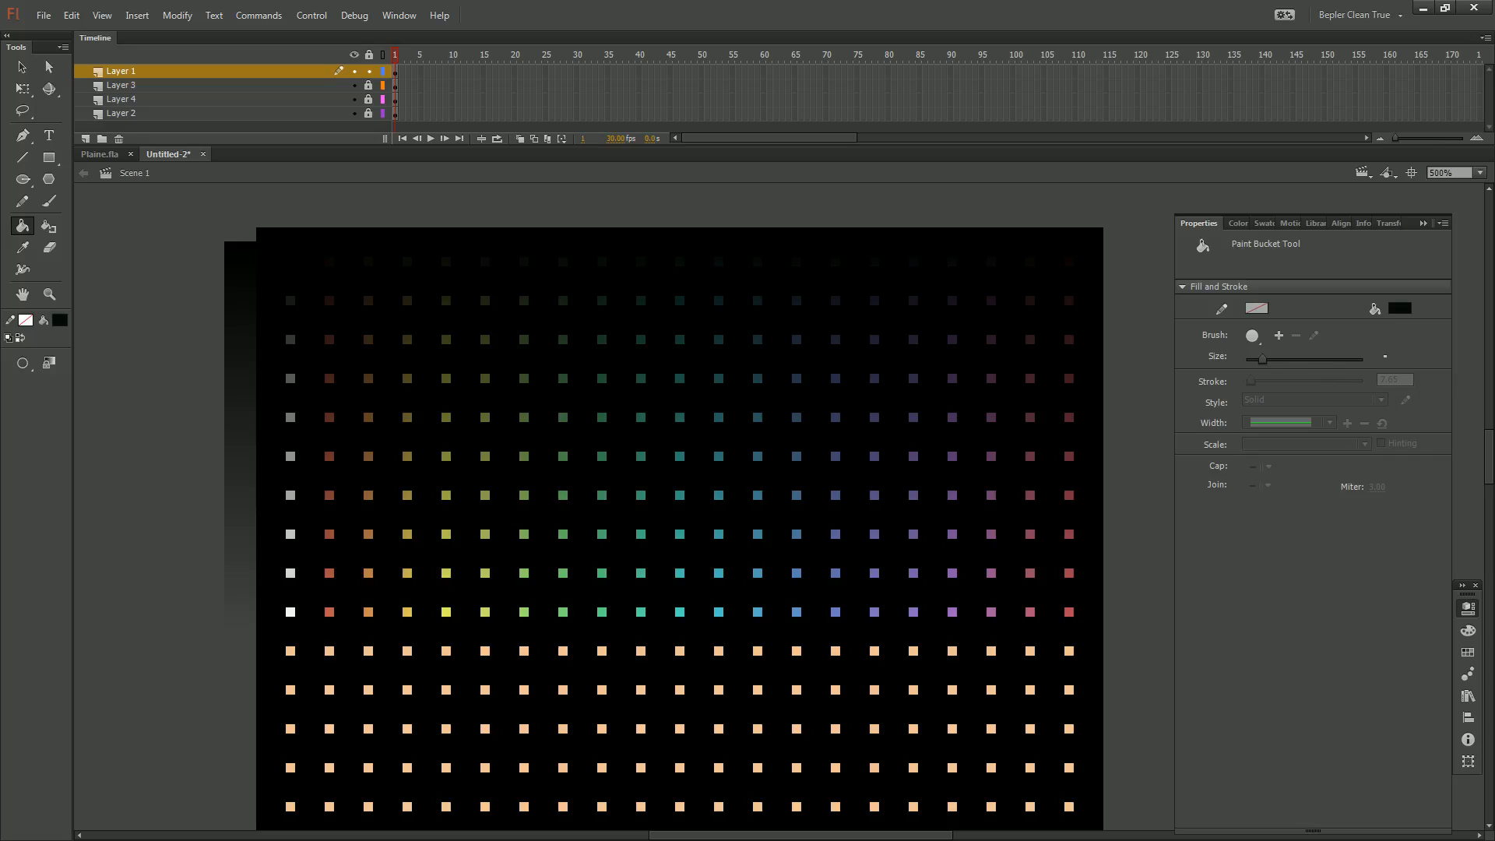
left_click(61, 320)
left_click(680, 261)
Remove the grid lines temporarily to check the filled top-row cells, and undo the deletion
key("v")
key("ctrl+a")
key("Delete")
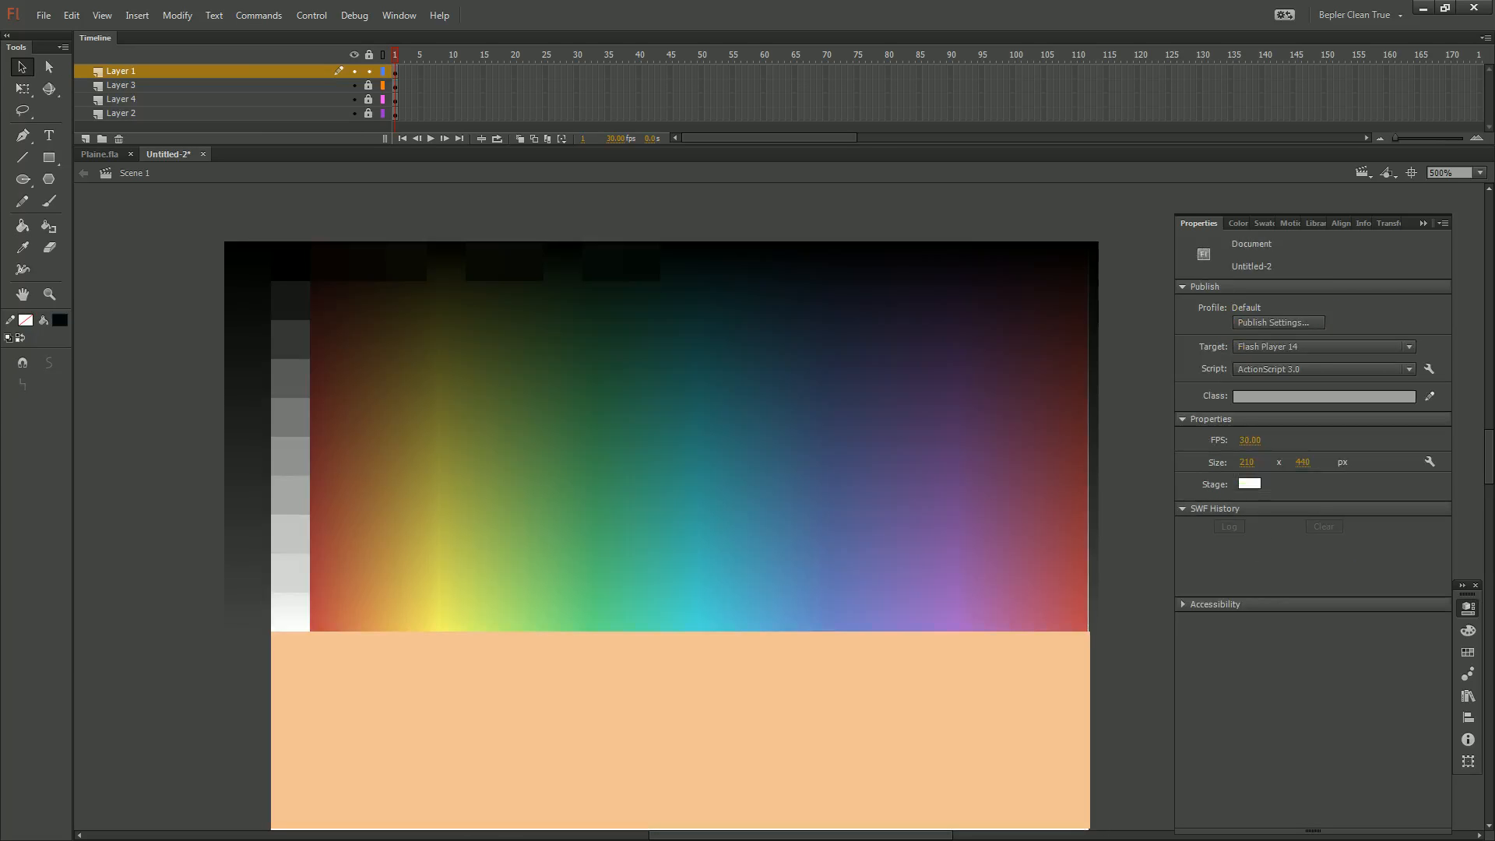
key("ctrl+z")
key("ctrl+z")
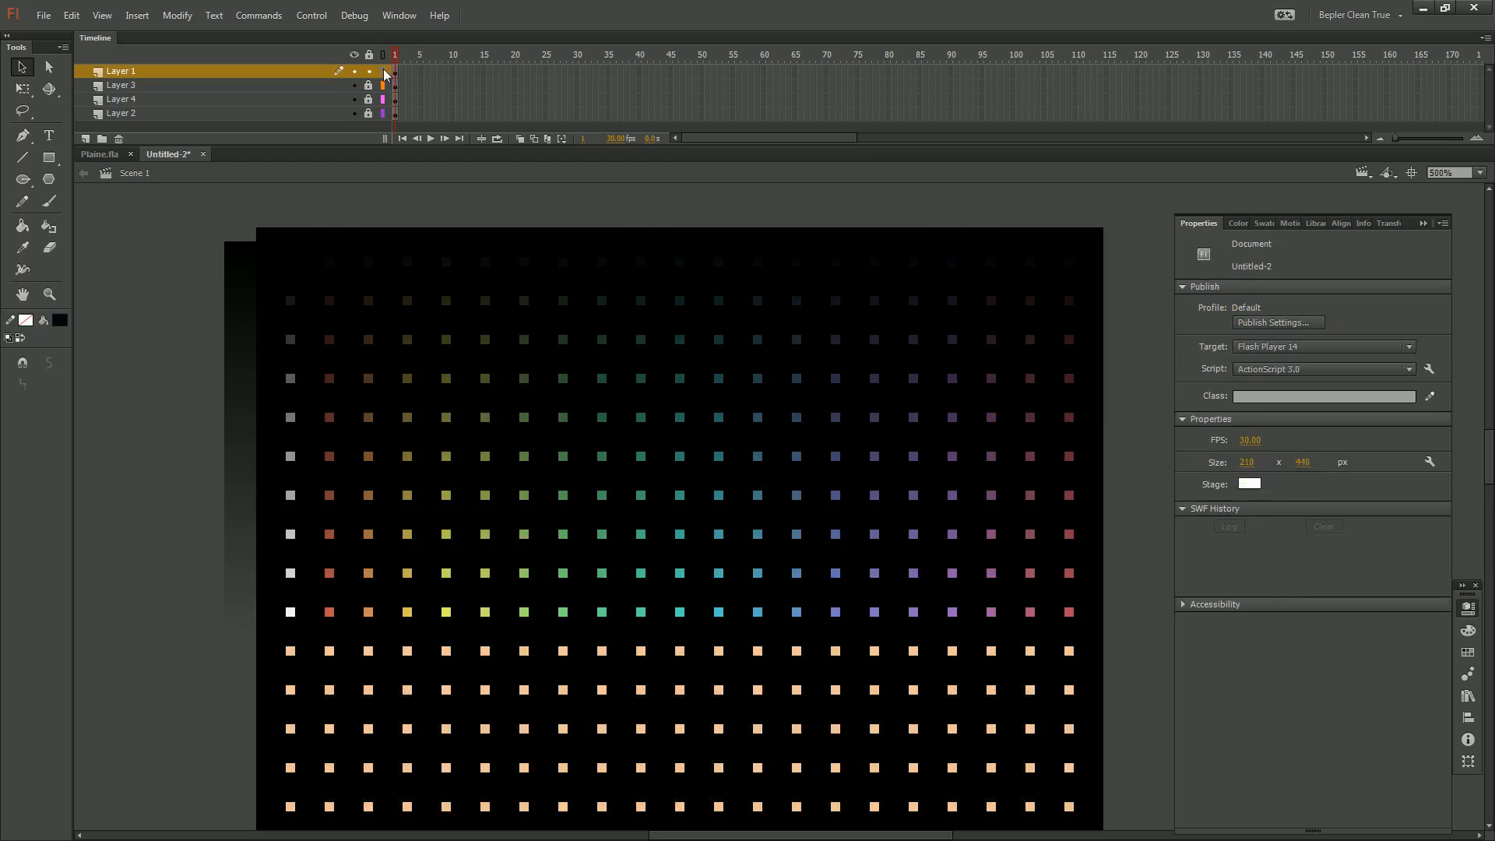
Display Layer 1 as outlines to check the cells, and return it to its normal display
left_click(384, 70)
key("k")
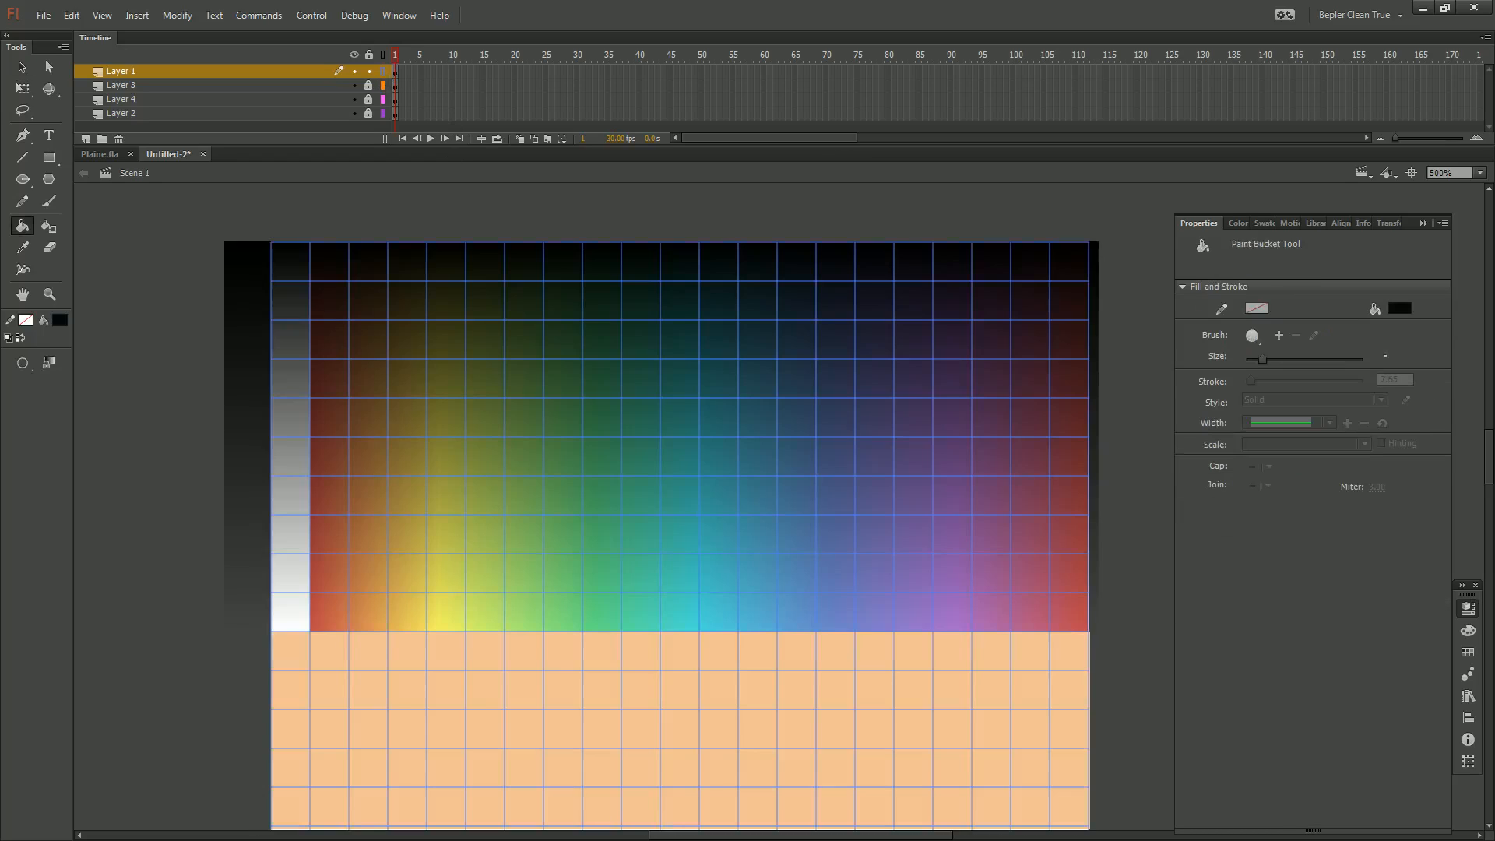
key("v")
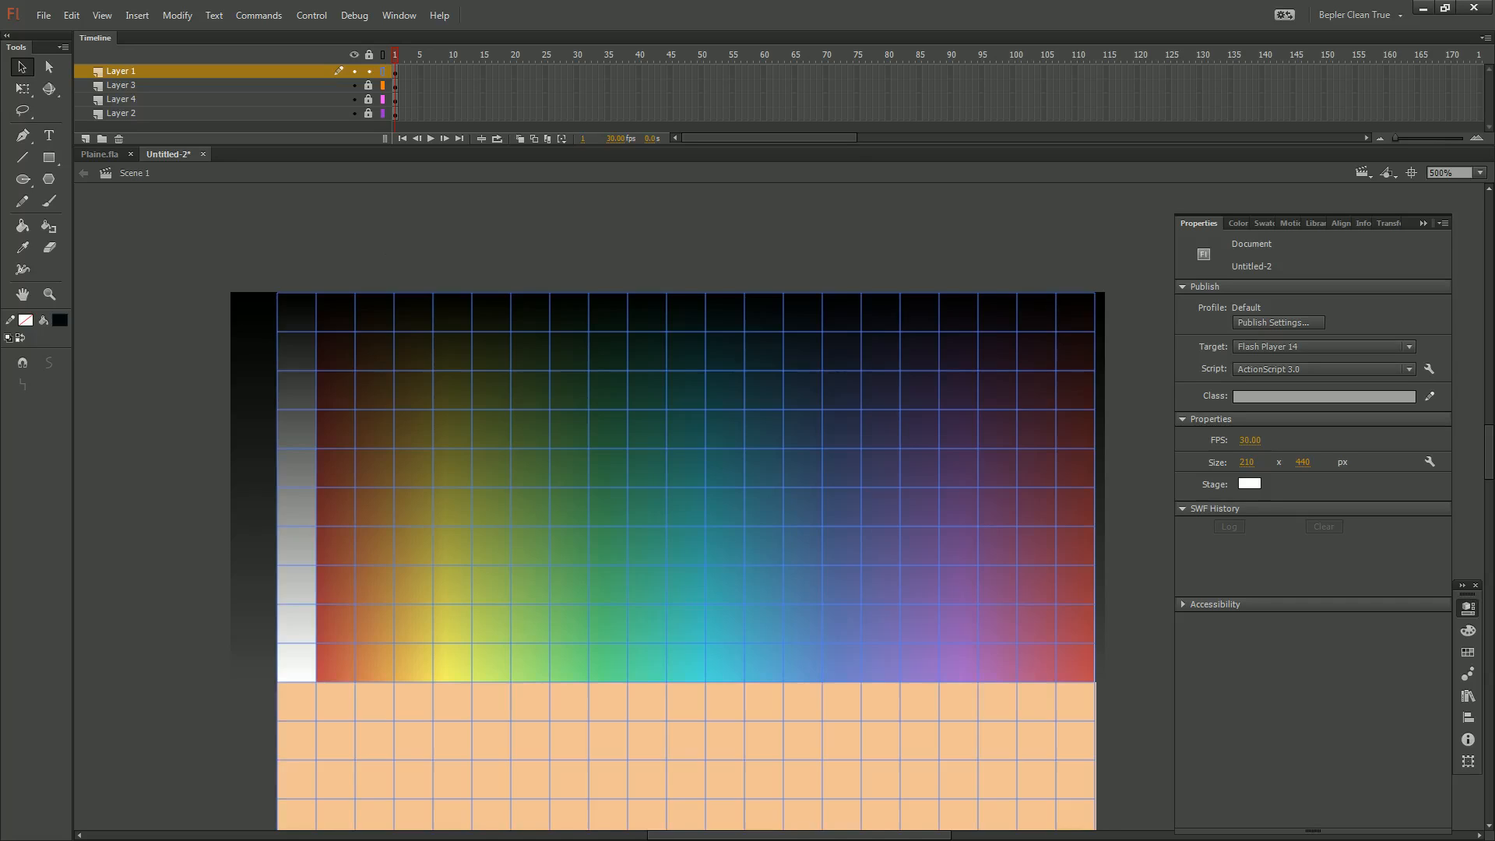
key("ctrl+z")
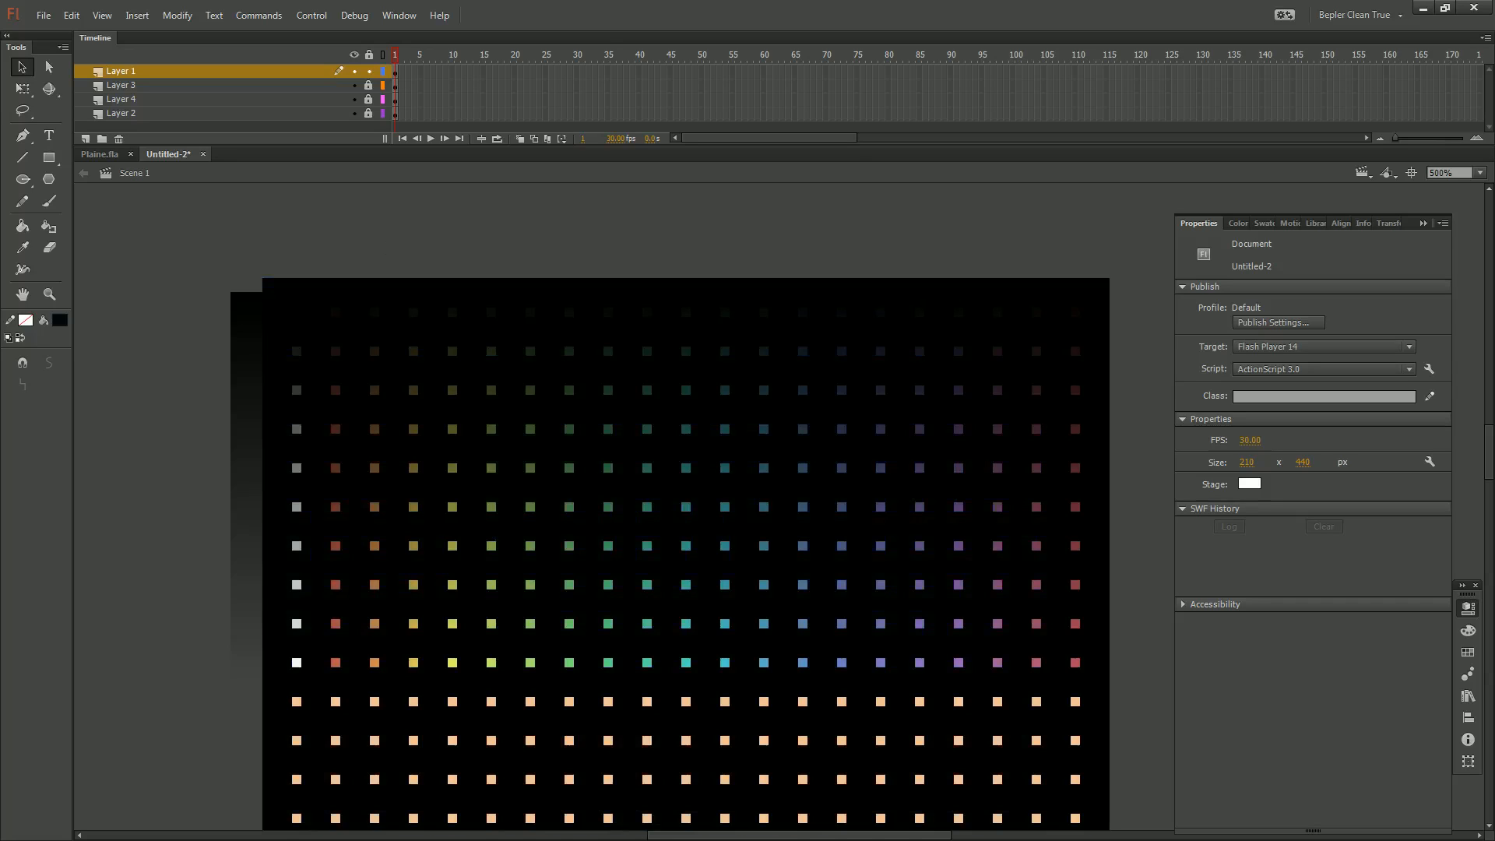
key("i")
key("k")
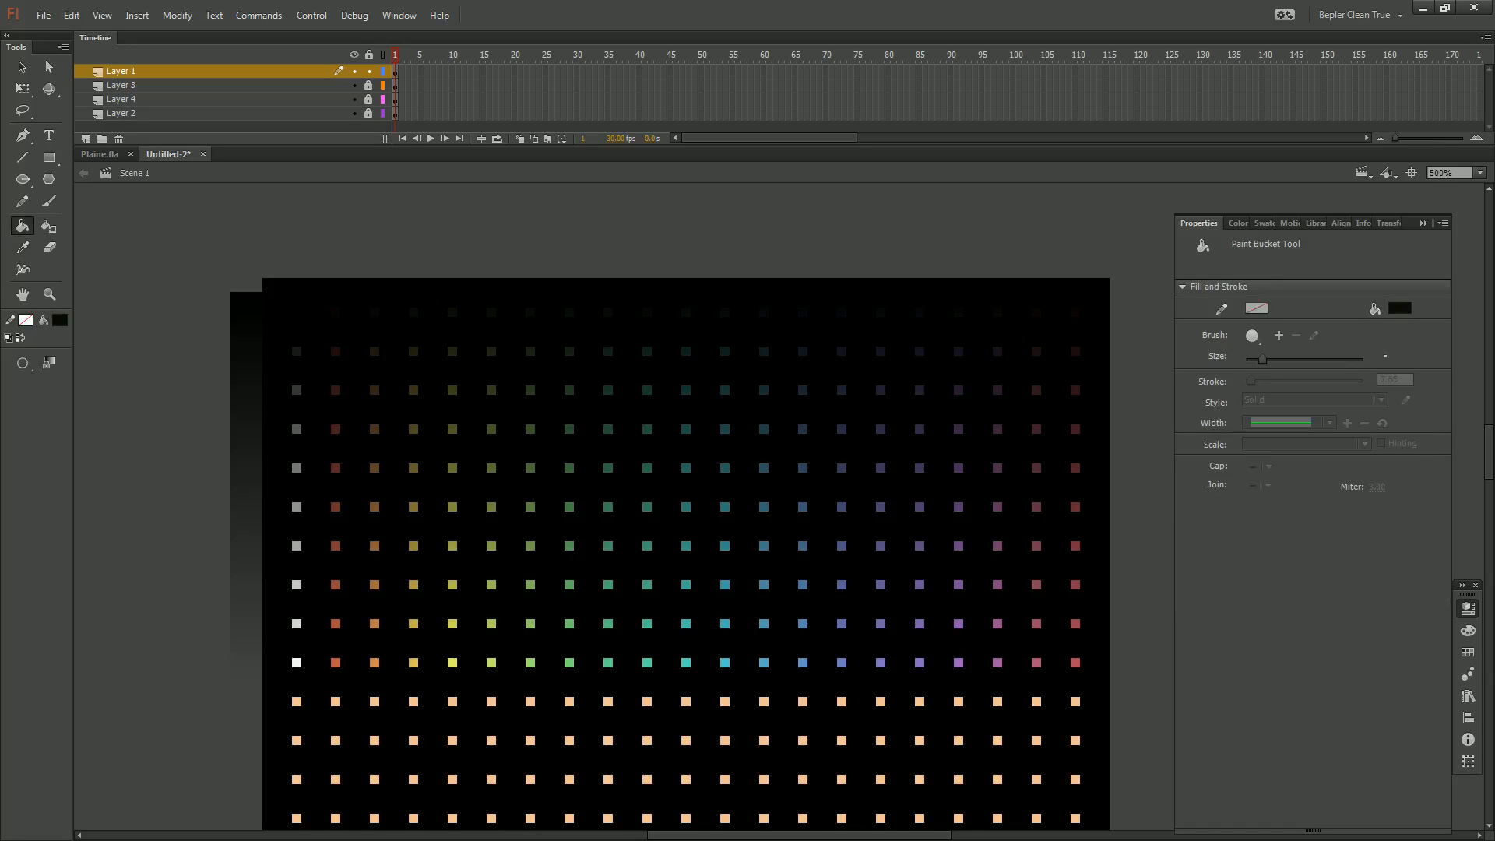
left_click(382, 71)
left_click(382, 72)
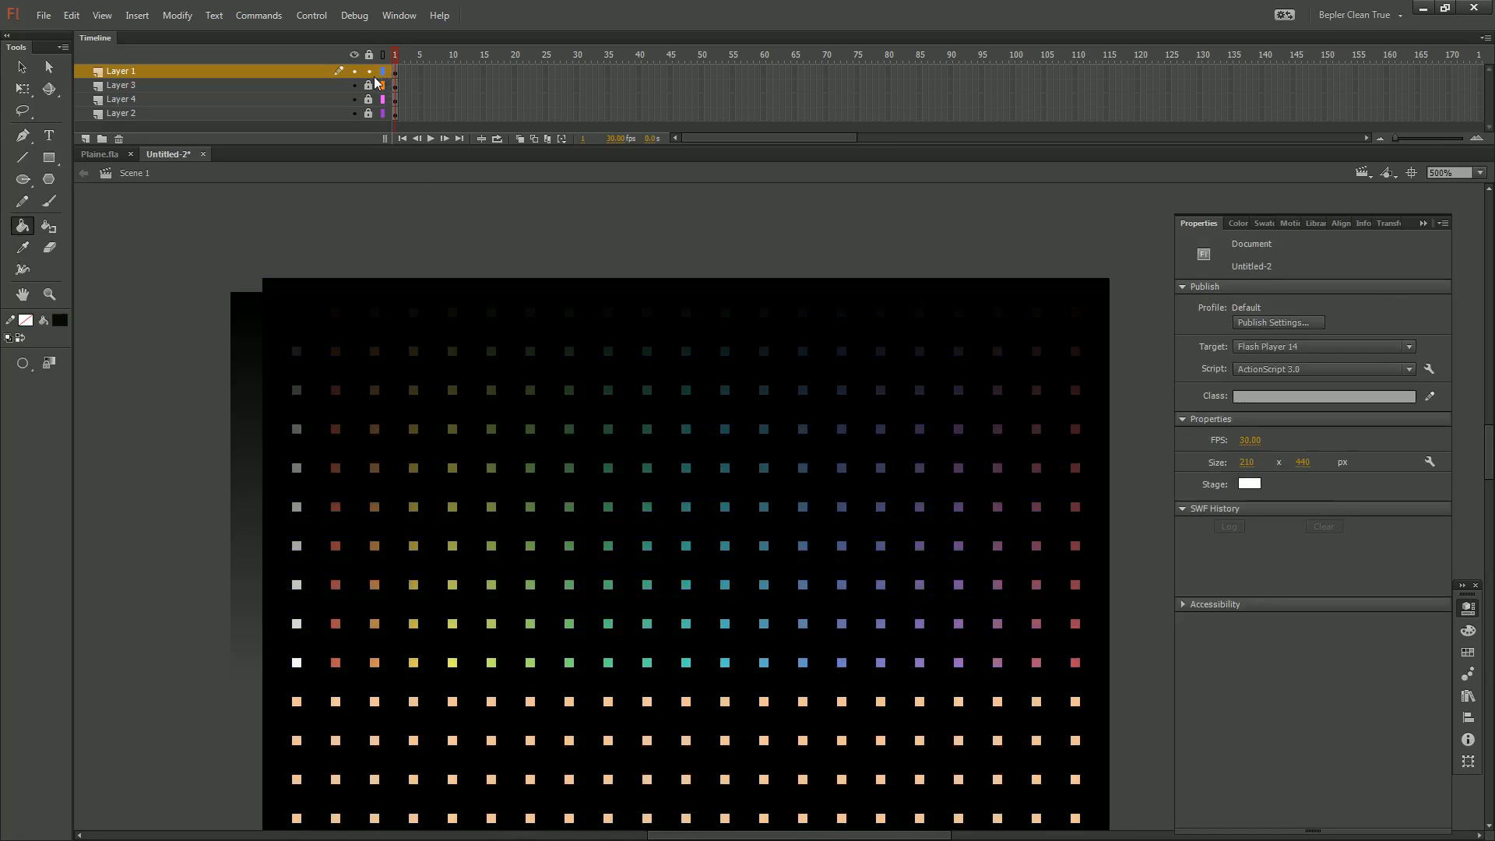
Delete everything selected on Layer 1 once more, undo the deletion, and clear the selection
key("ctrl+a")
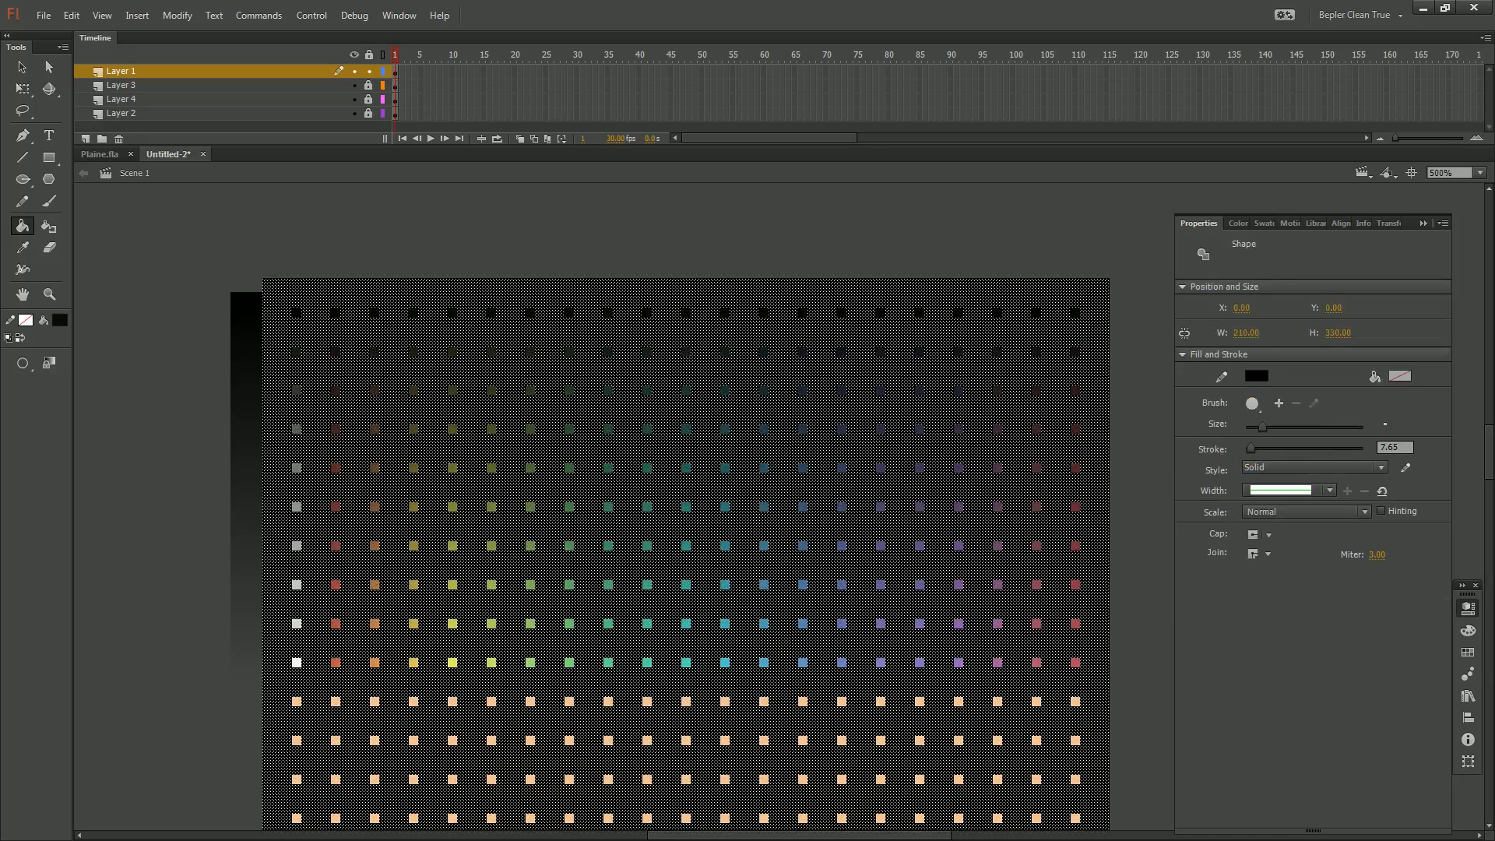
key("Delete")
key("ctrl+z")
key("ctrl+shift+a")
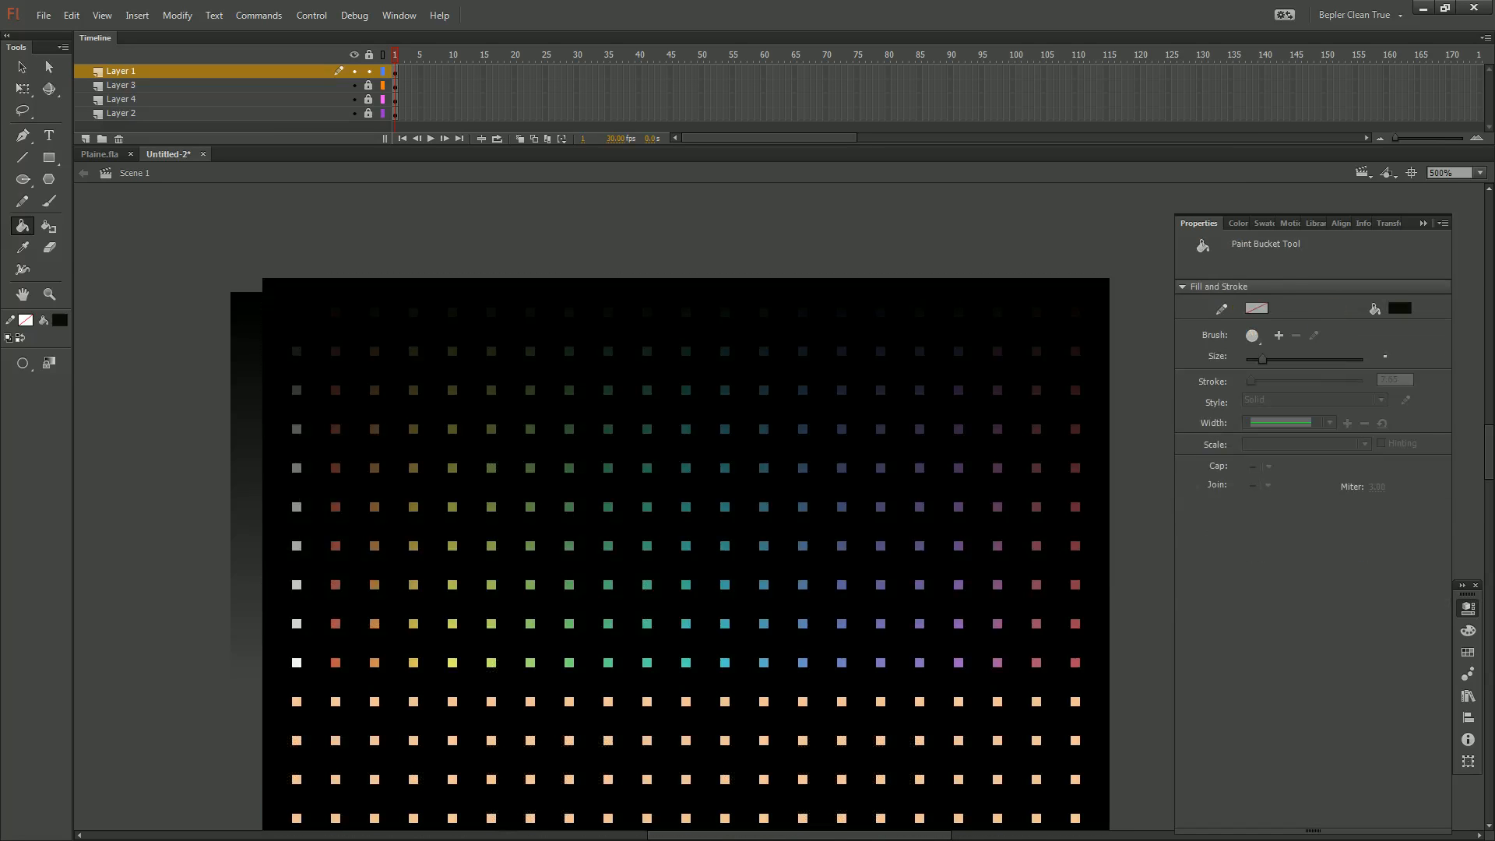
Select all the grid lines, thin their stroke to expose larger colour squares, and deselect them
left_click(60, 320)
key("Escape")
key("ctrl+a")
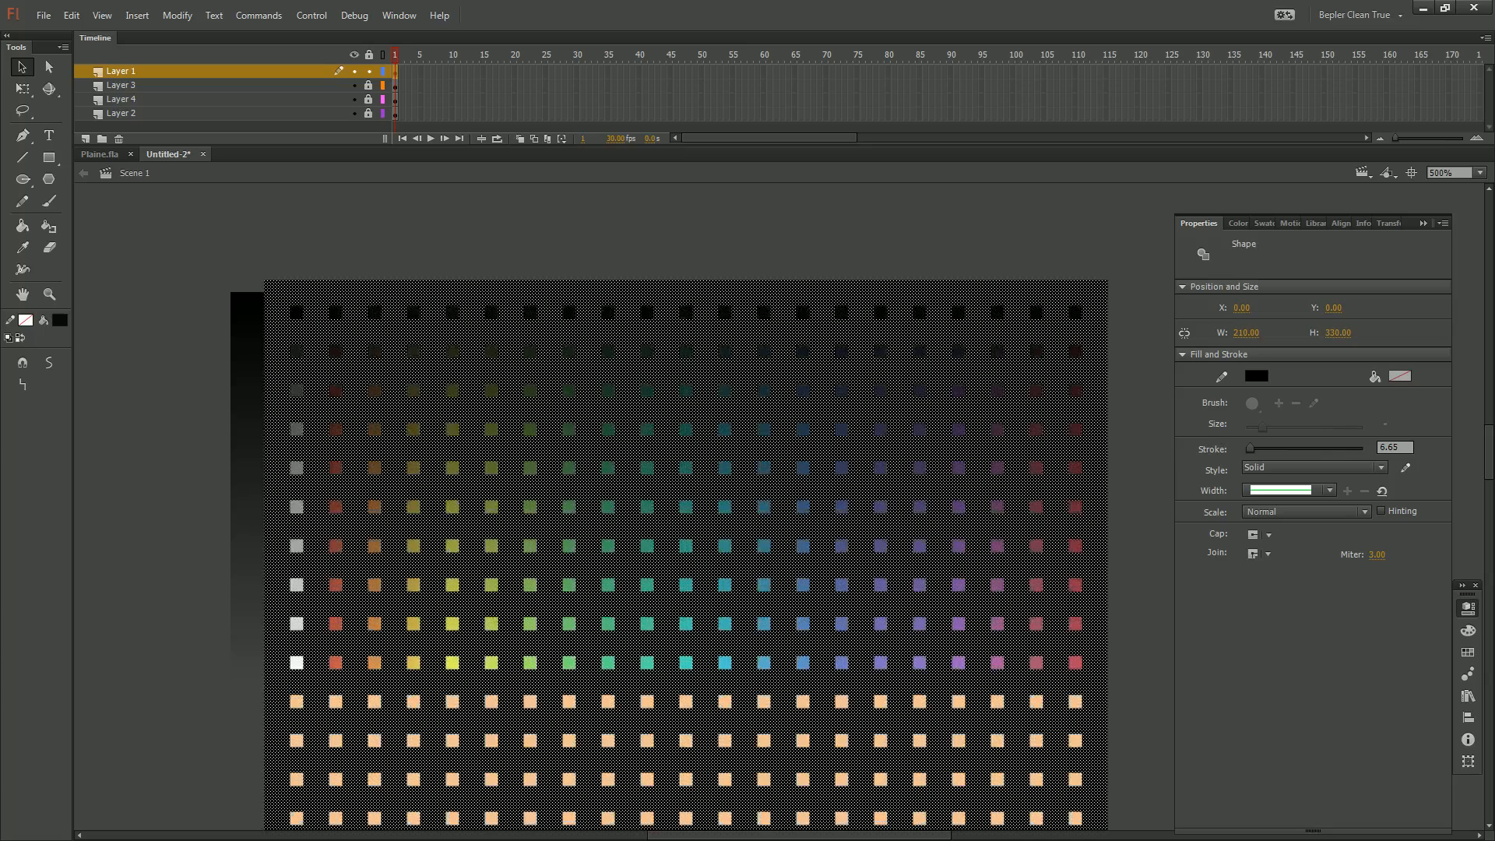
key("ctrl+shift+a")
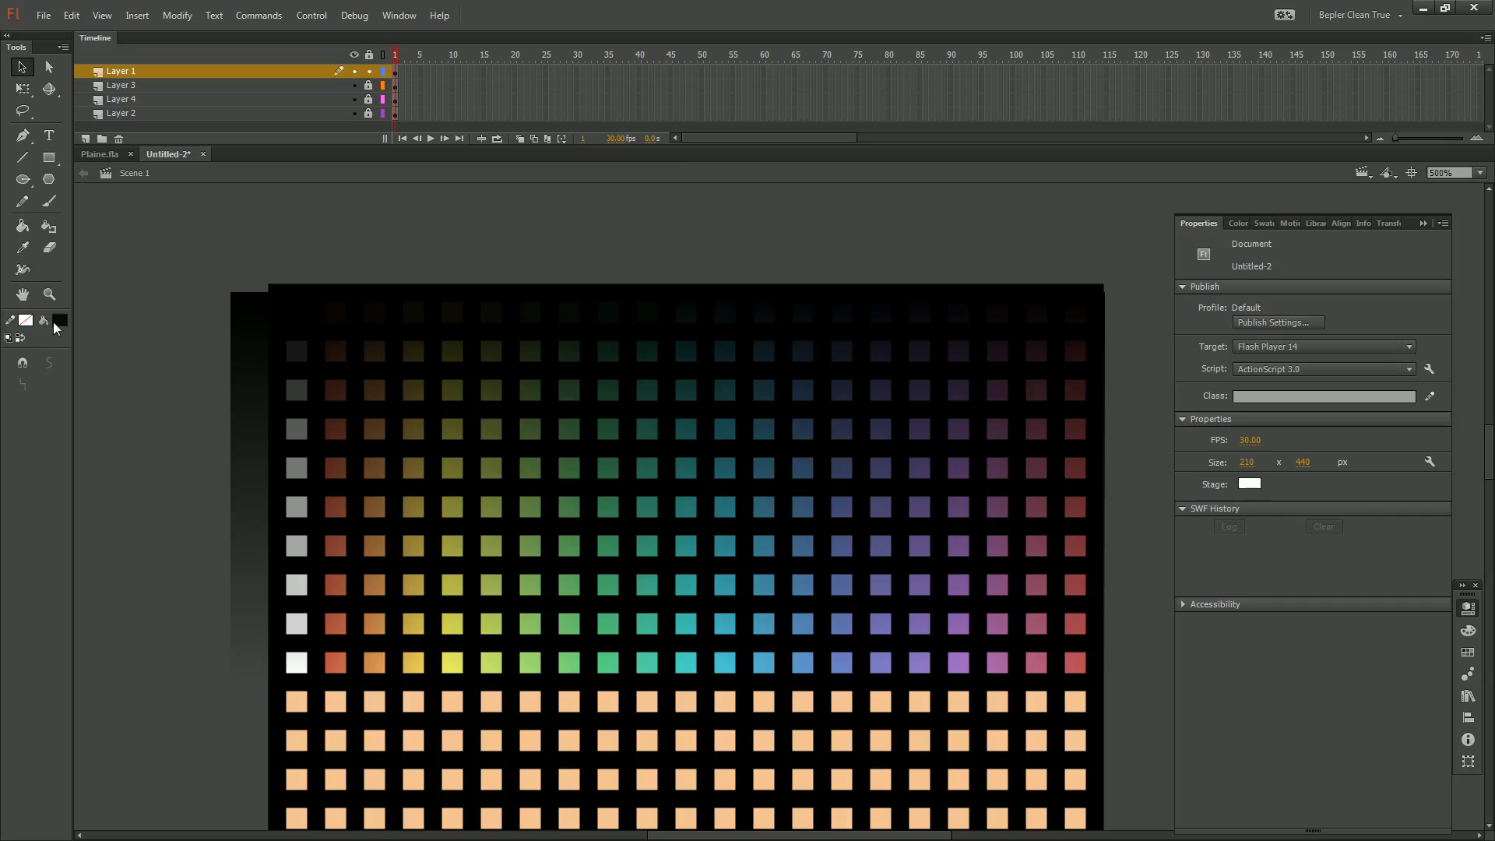
Undo the last two changes on Layer 1
key("ctrl+z")
key("ctrl+z")
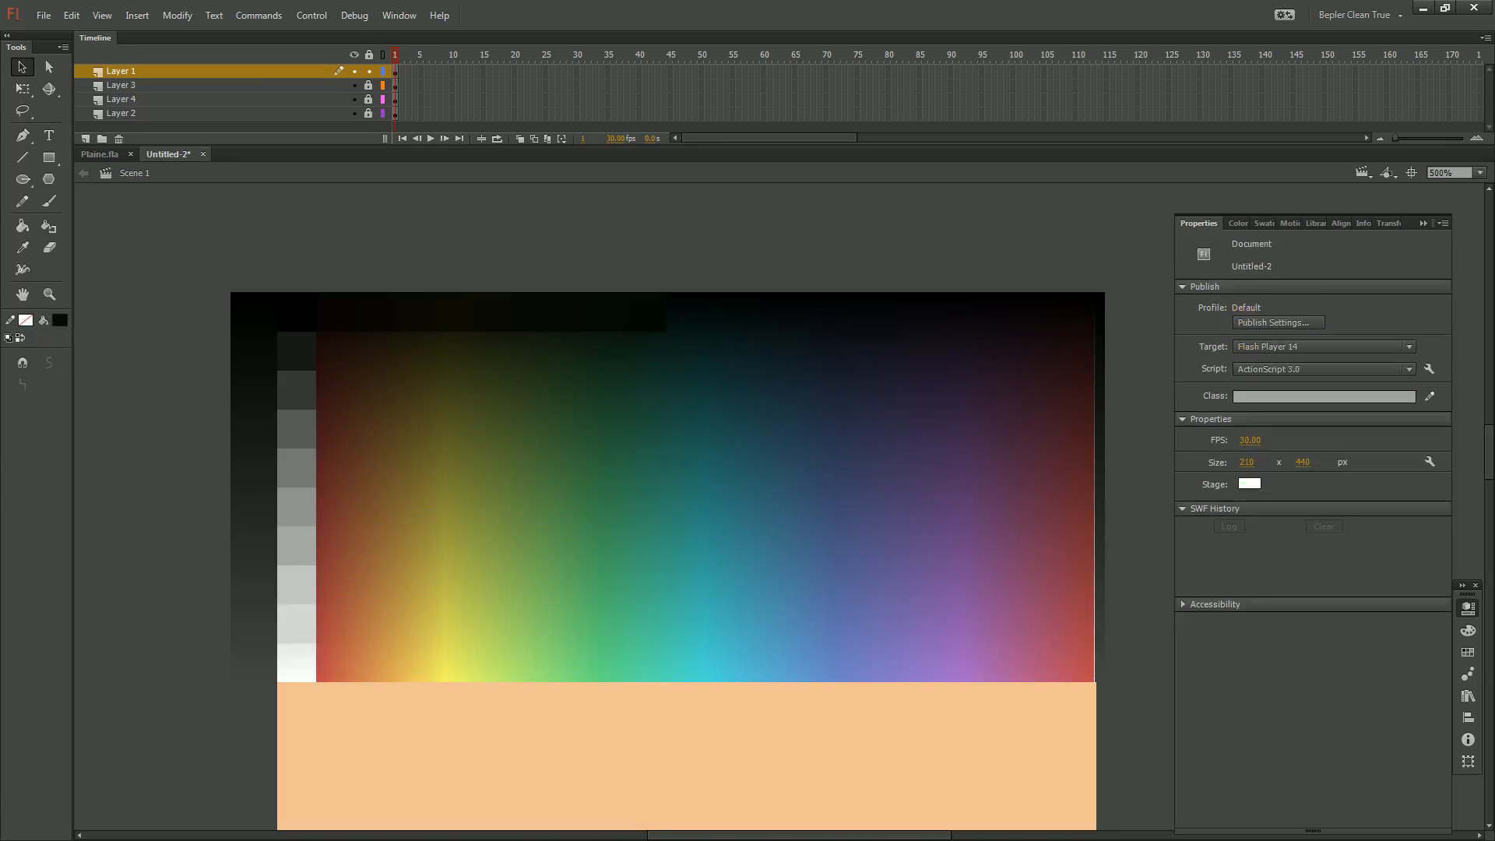
Redo the two undone changes to the grid lines, and get the Paint Bucket and the solid fill colour settings ready
key("ctrl+y")
key("ctrl+y")
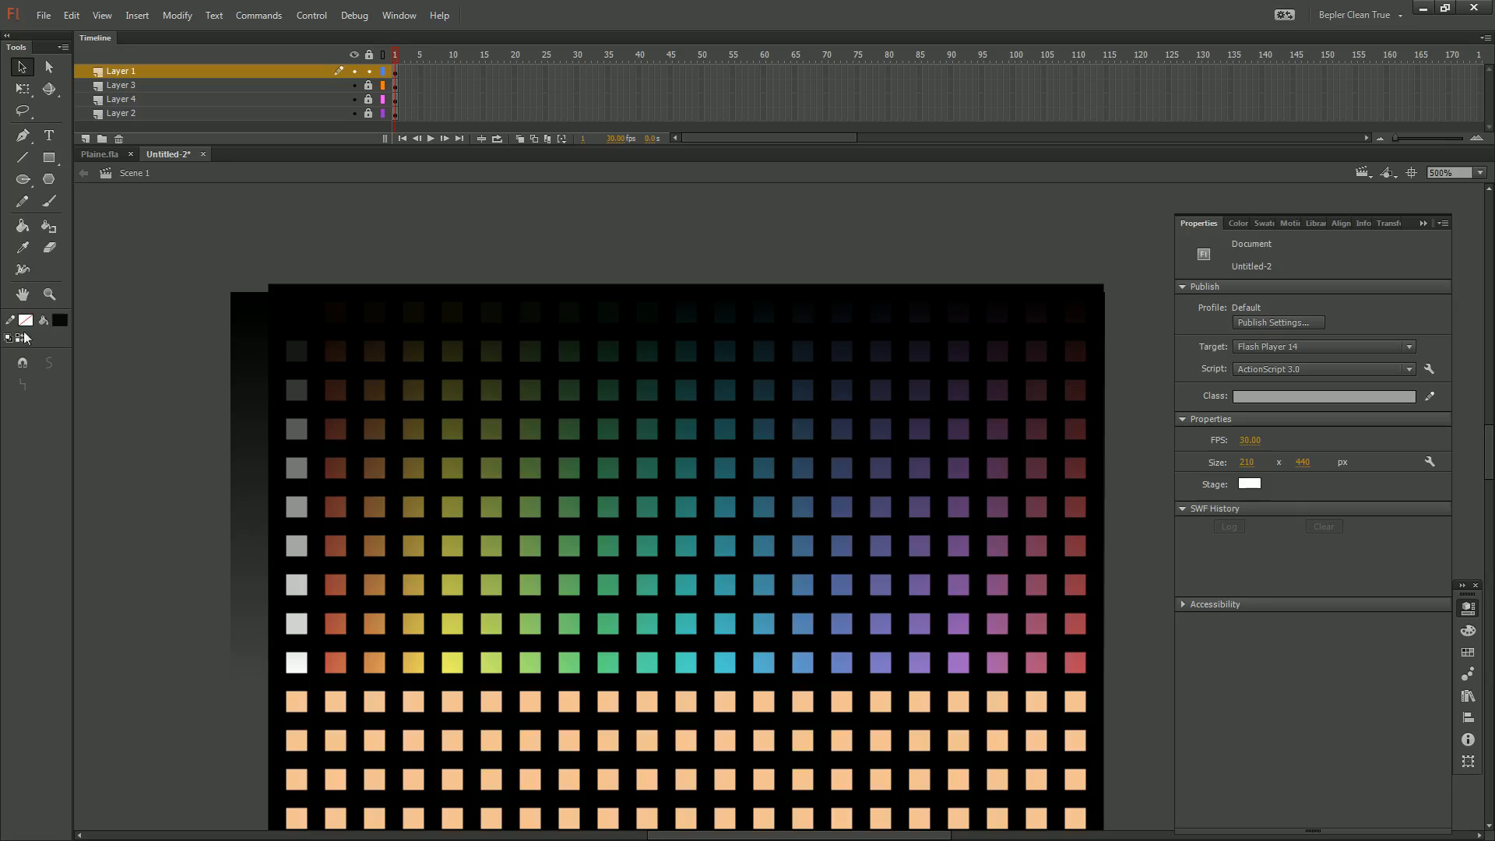
left_click(58, 321)
key("Escape")
key("k")
left_click(1238, 223)
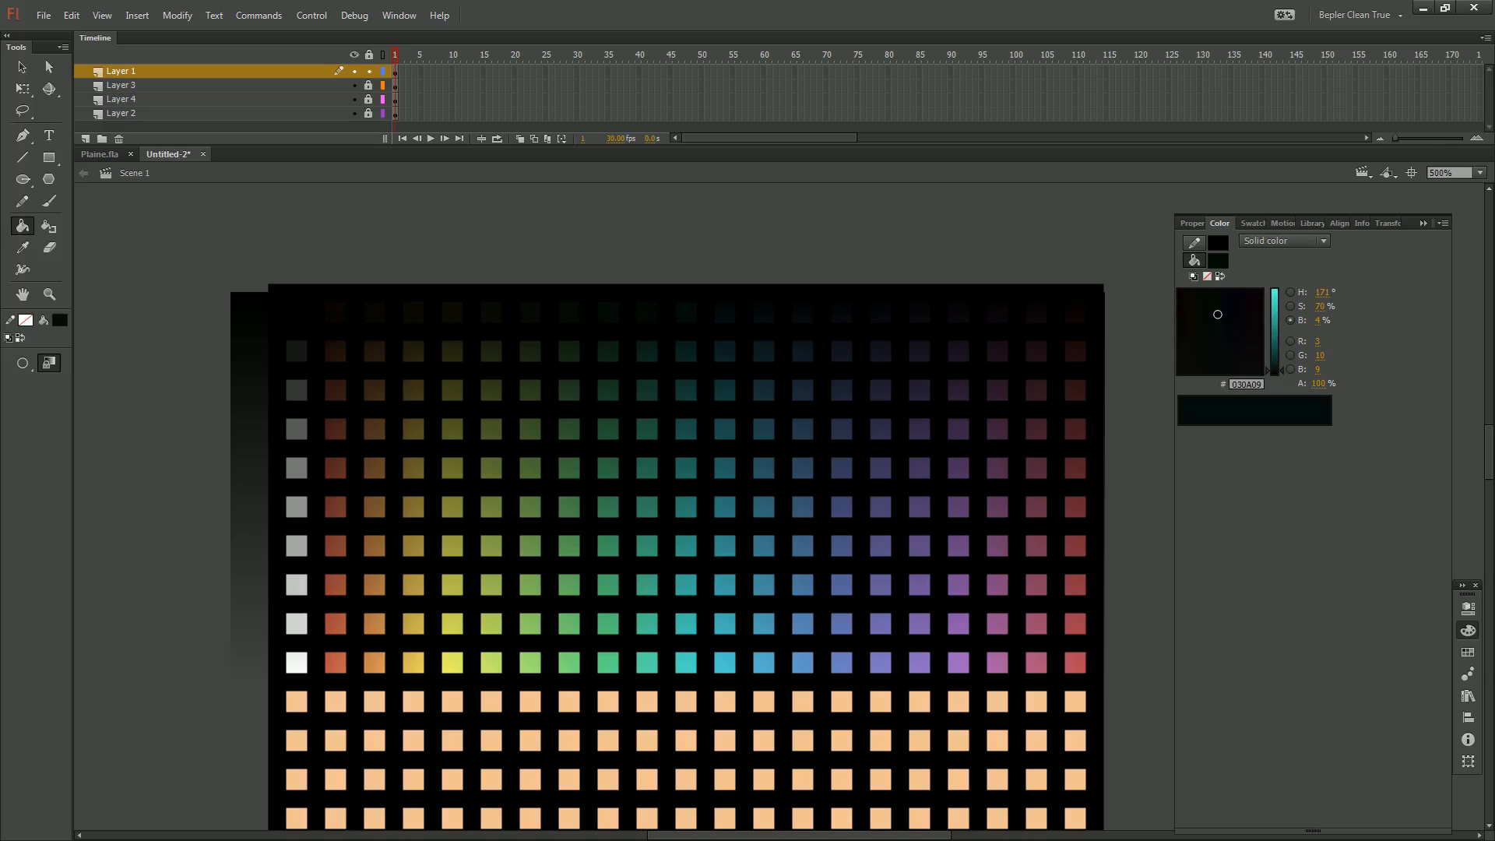
Fill the top-row cells in columns 12 to 15 with solid colours, each sampled from the gradient inside its own cell
left_click(1220, 260)
left_click(724, 312)
left_click(1220, 260)
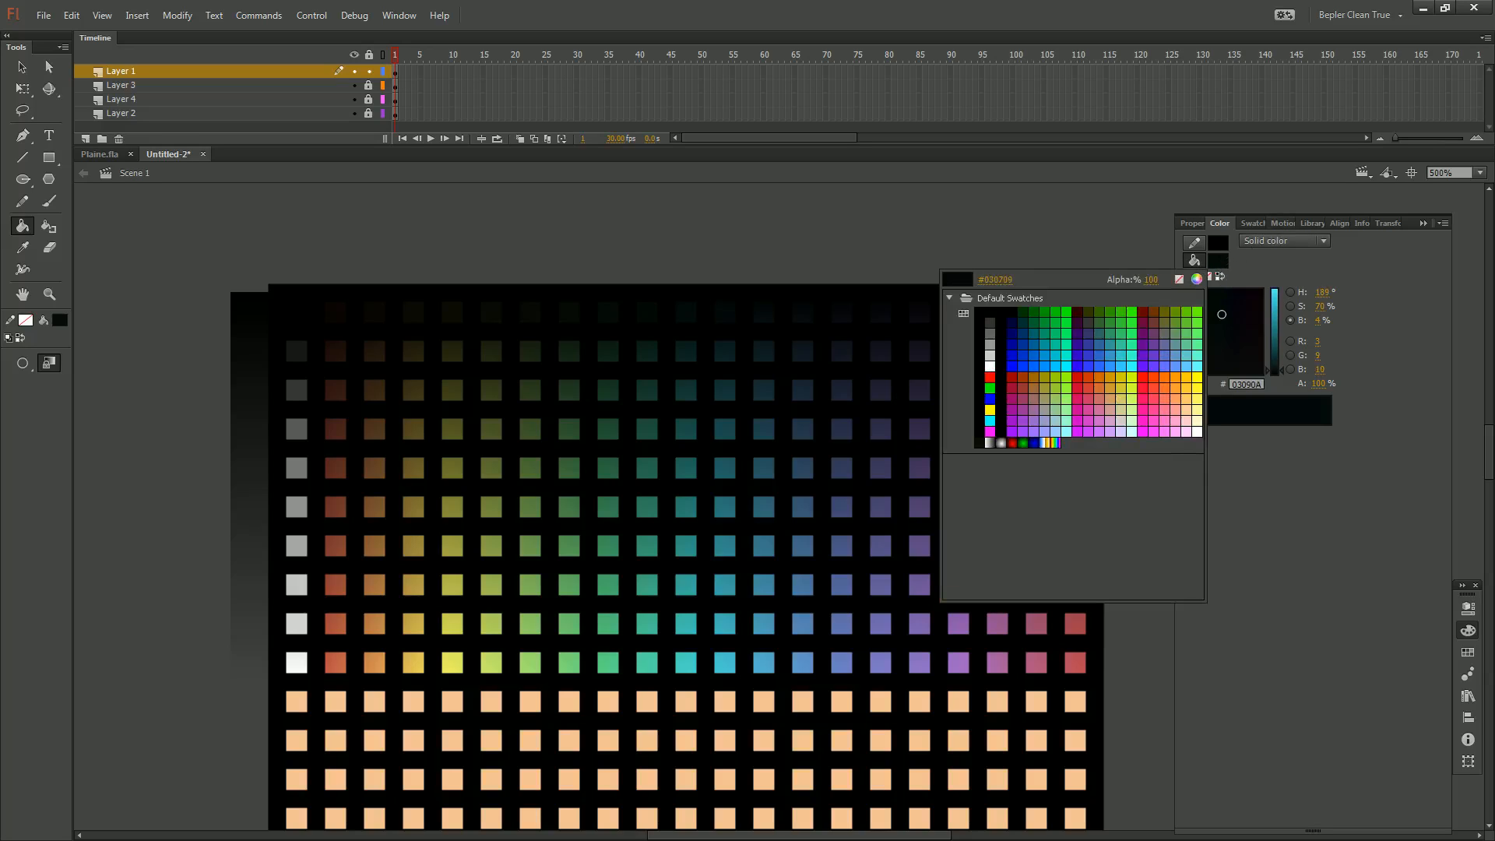
left_click(764, 313)
left_click(1219, 260)
left_click(802, 313)
left_click(1219, 261)
left_click(841, 313)
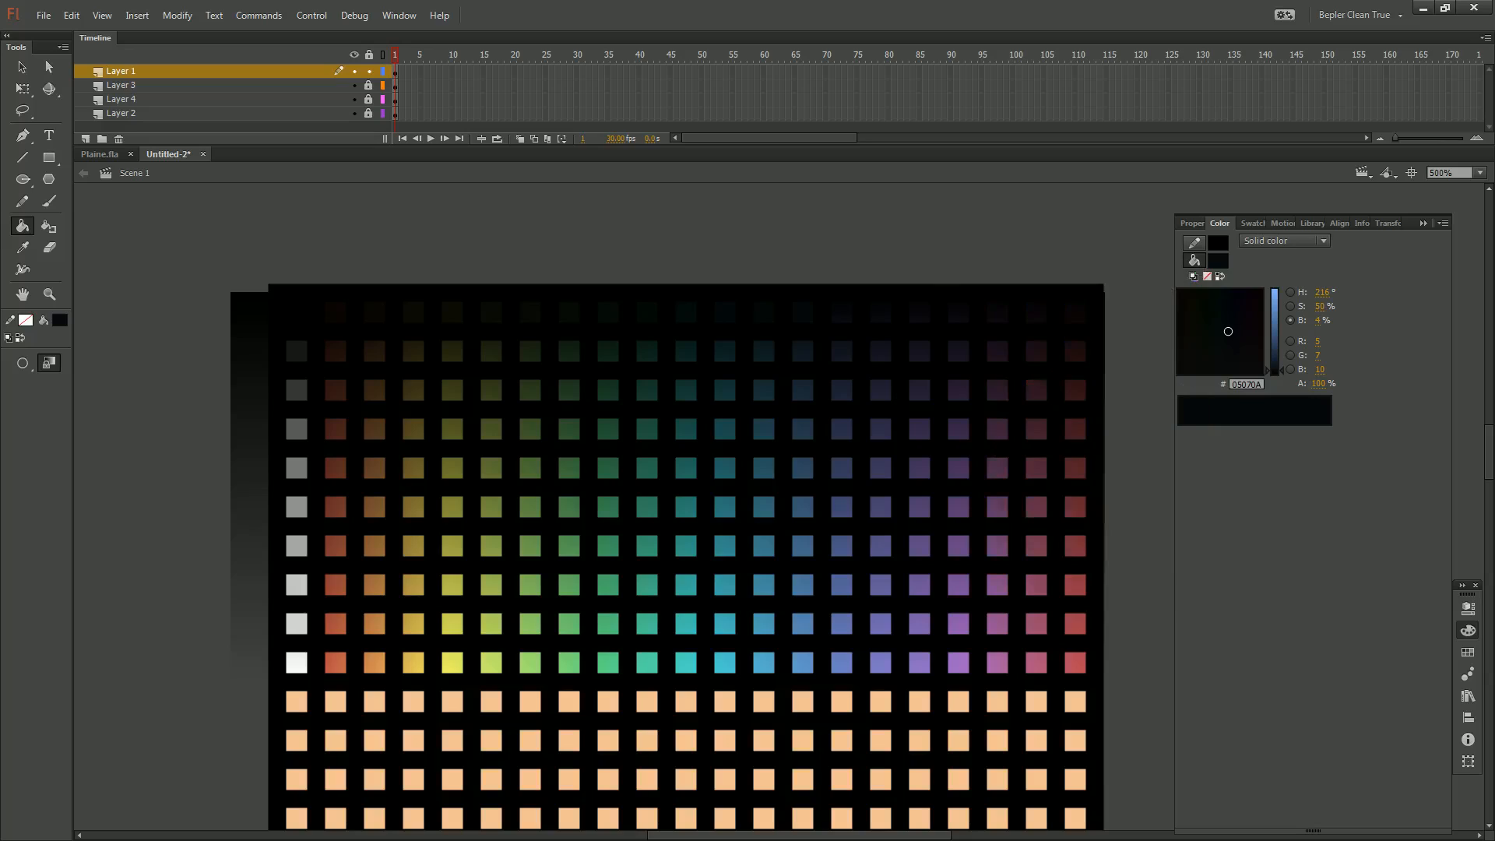
left_click(1223, 258)
left_click(841, 313)
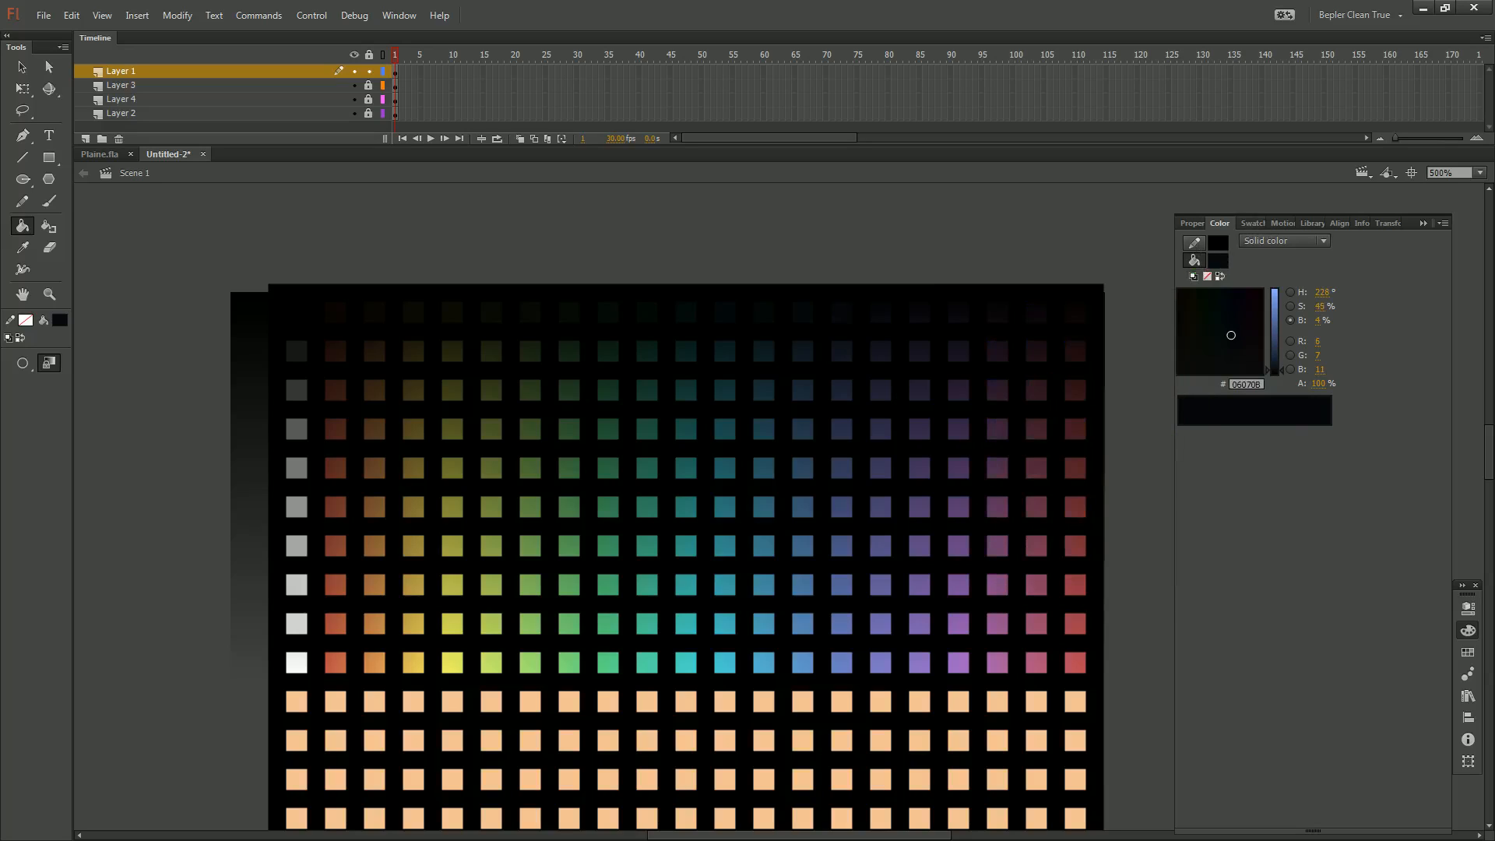
Fill the top-row cells in columns 16 and 17 with solid colours sampled from the gradient in each cell
left_click(1219, 261)
left_click(880, 312)
left_click(1219, 261)
left_click(919, 311)
left_click(1224, 260)
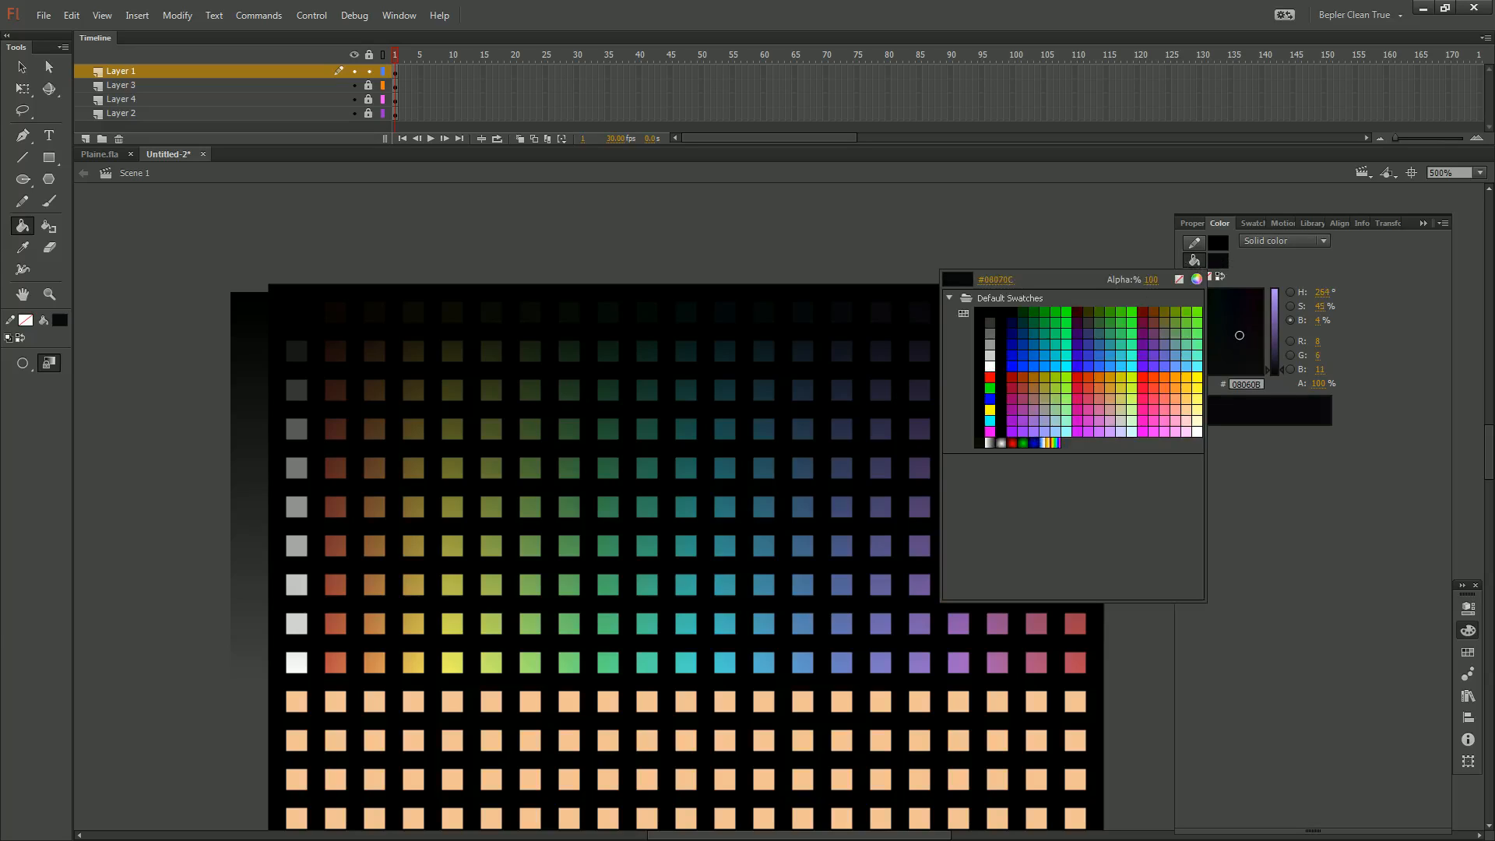
left_click(919, 312)
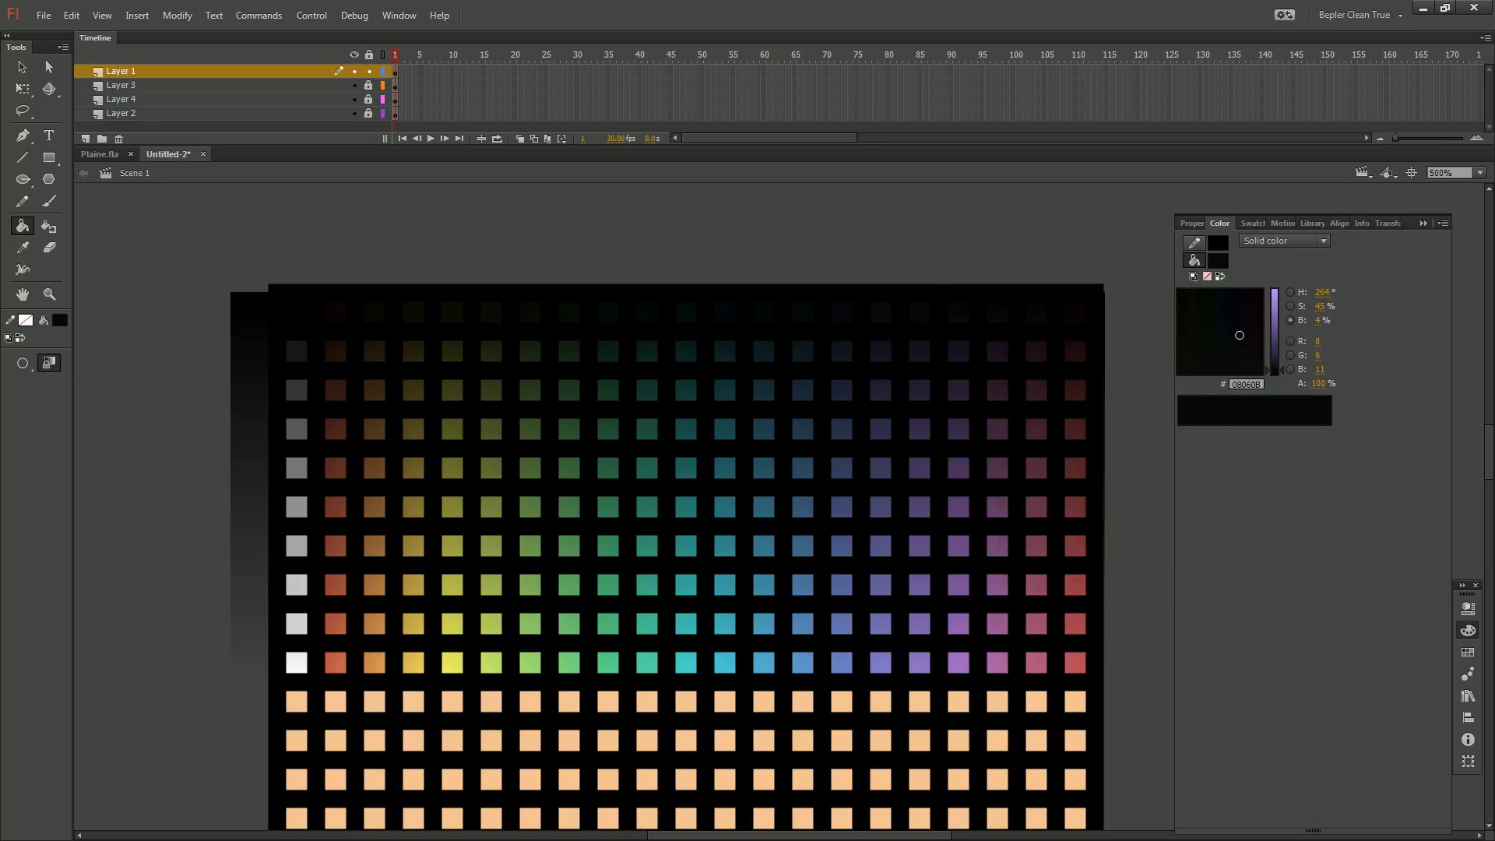
left_click_drag(919, 312, 755, 307)
left_click(1215, 261)
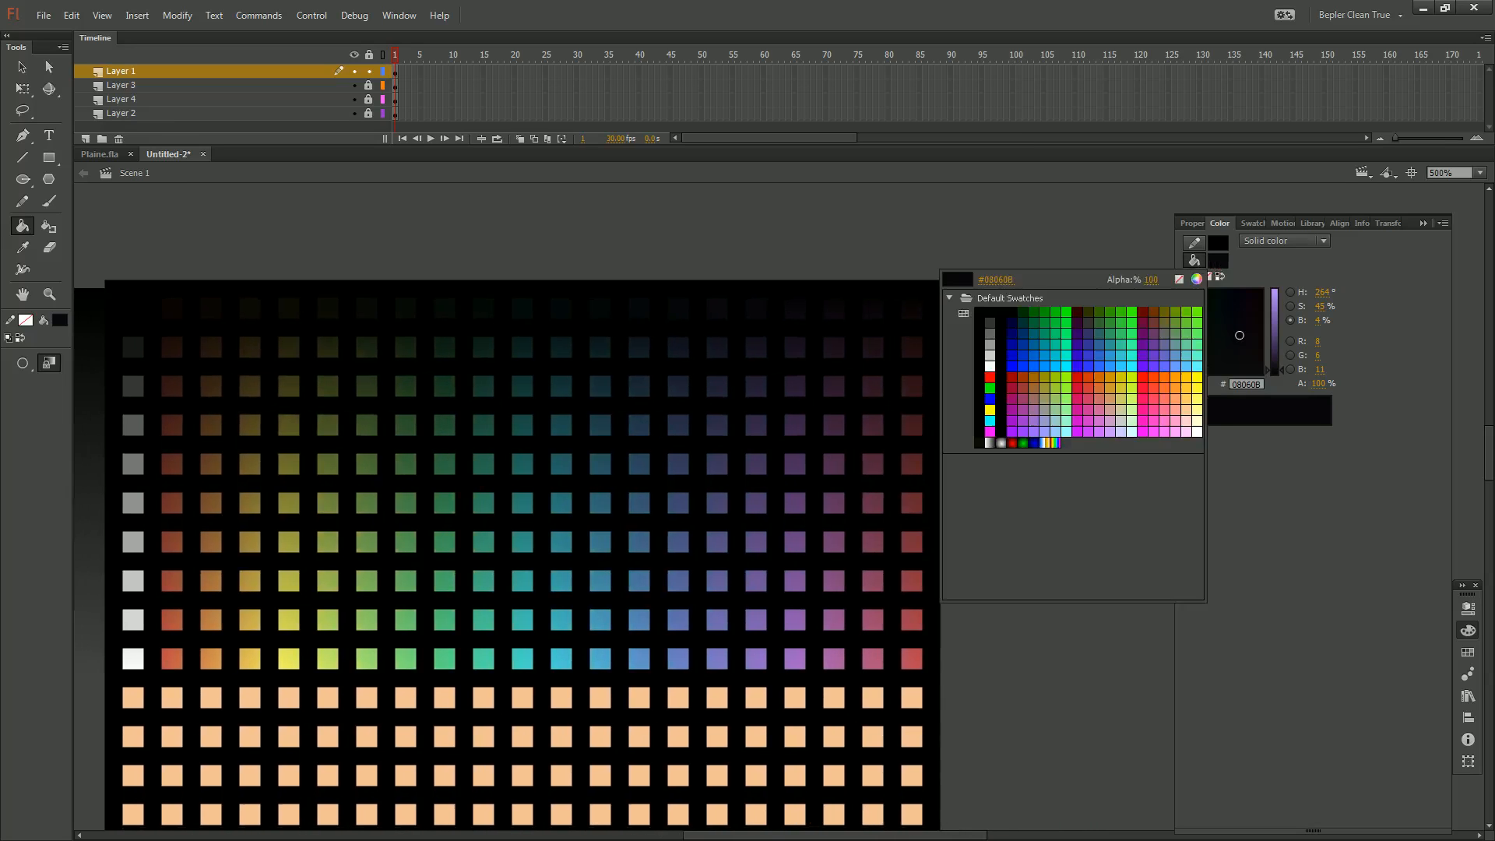
key("Escape")
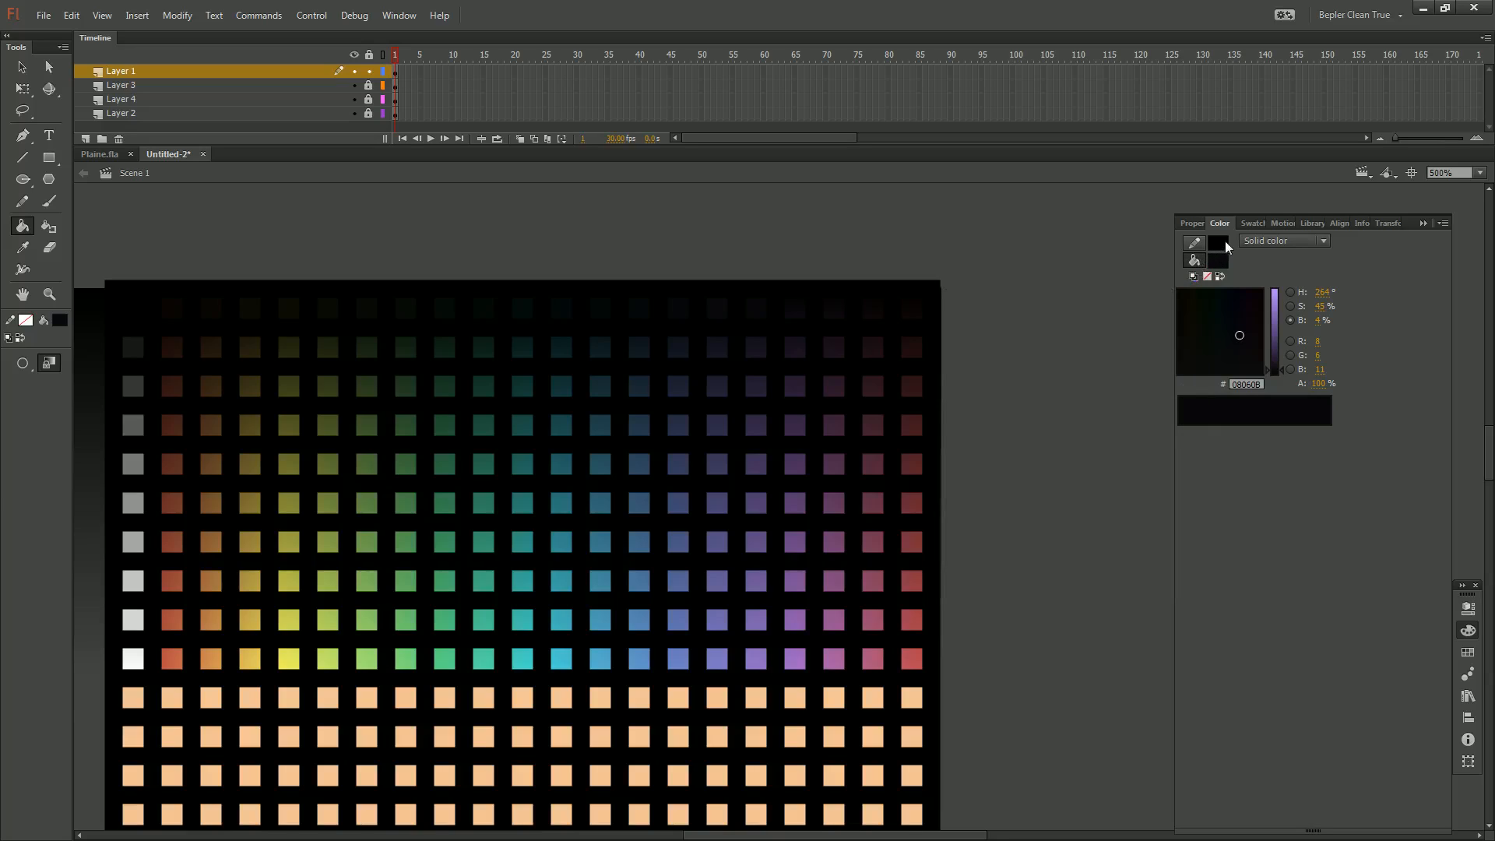
Fill the remaining top-row cells, columns 18 to 21, with solid colours sampled from the gradient in each cell
left_click(1219, 244)
left_click(795, 308)
left_click(1215, 260)
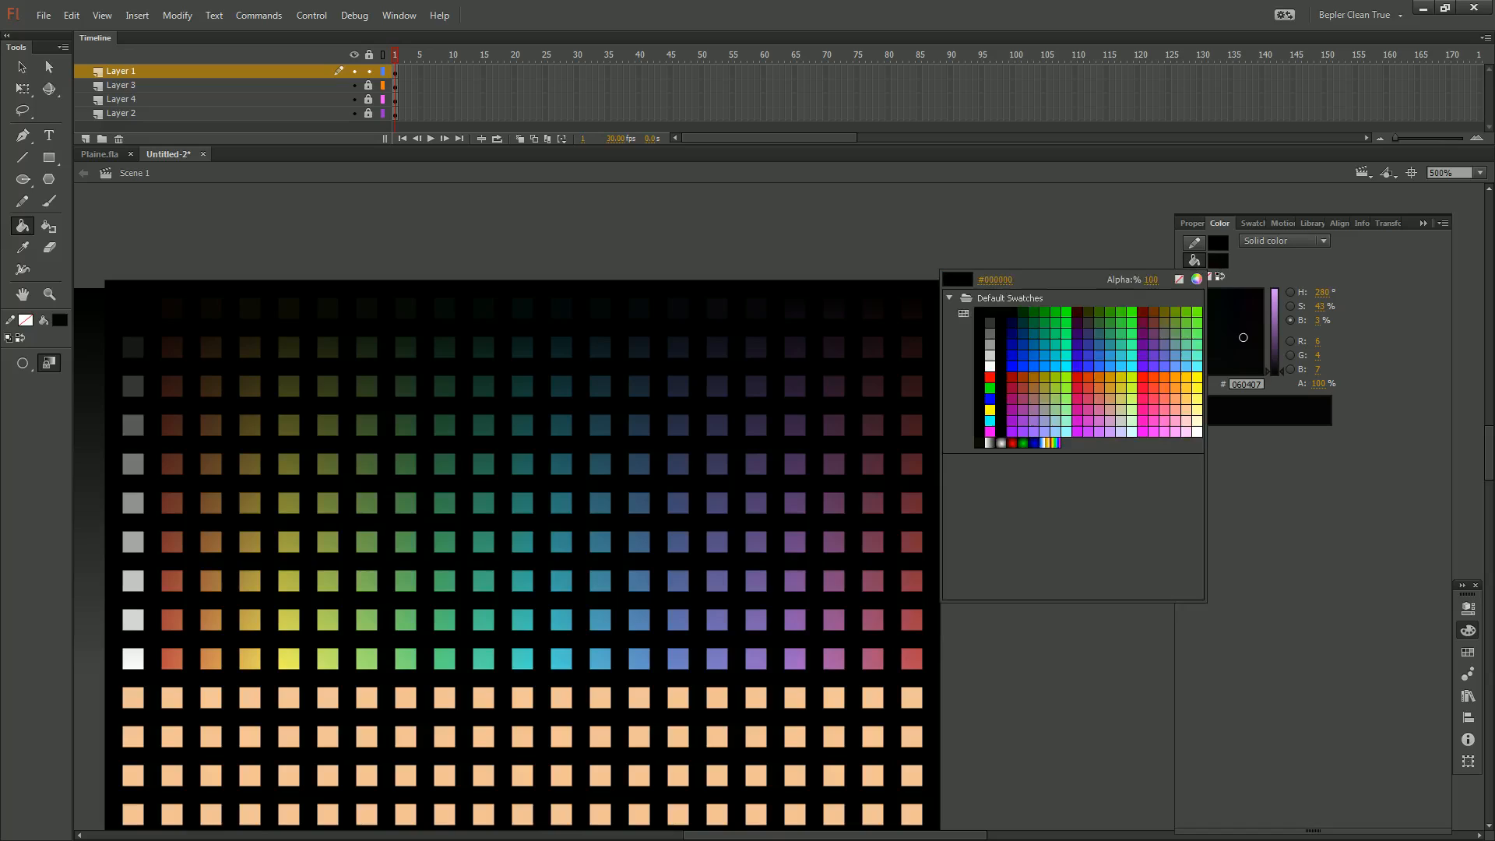
left_click(795, 308)
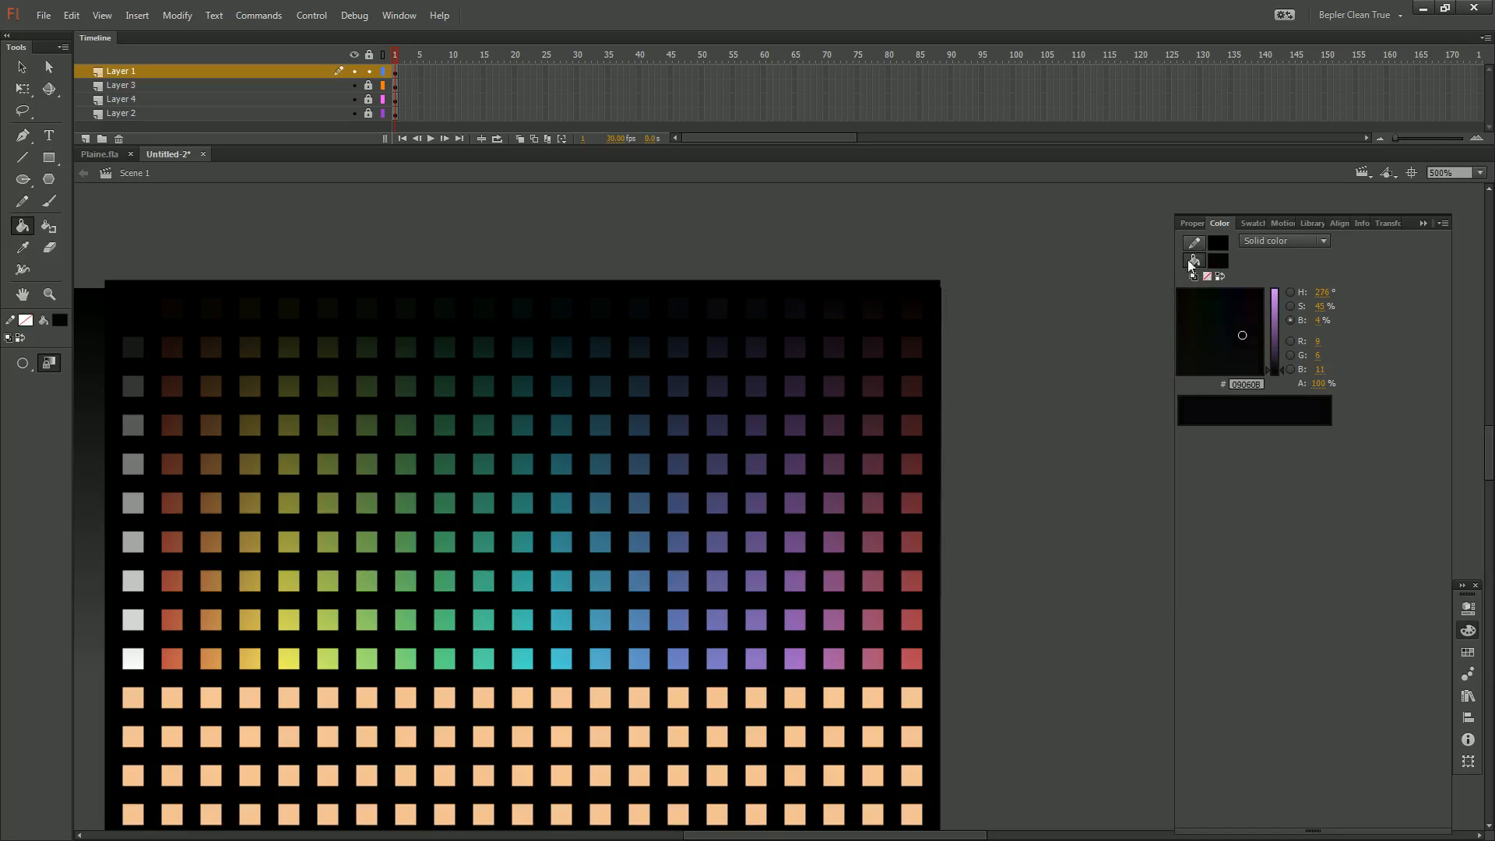
left_click(1215, 260)
left_click(833, 308)
left_click(1217, 263)
left_click(872, 308)
left_click(1219, 261)
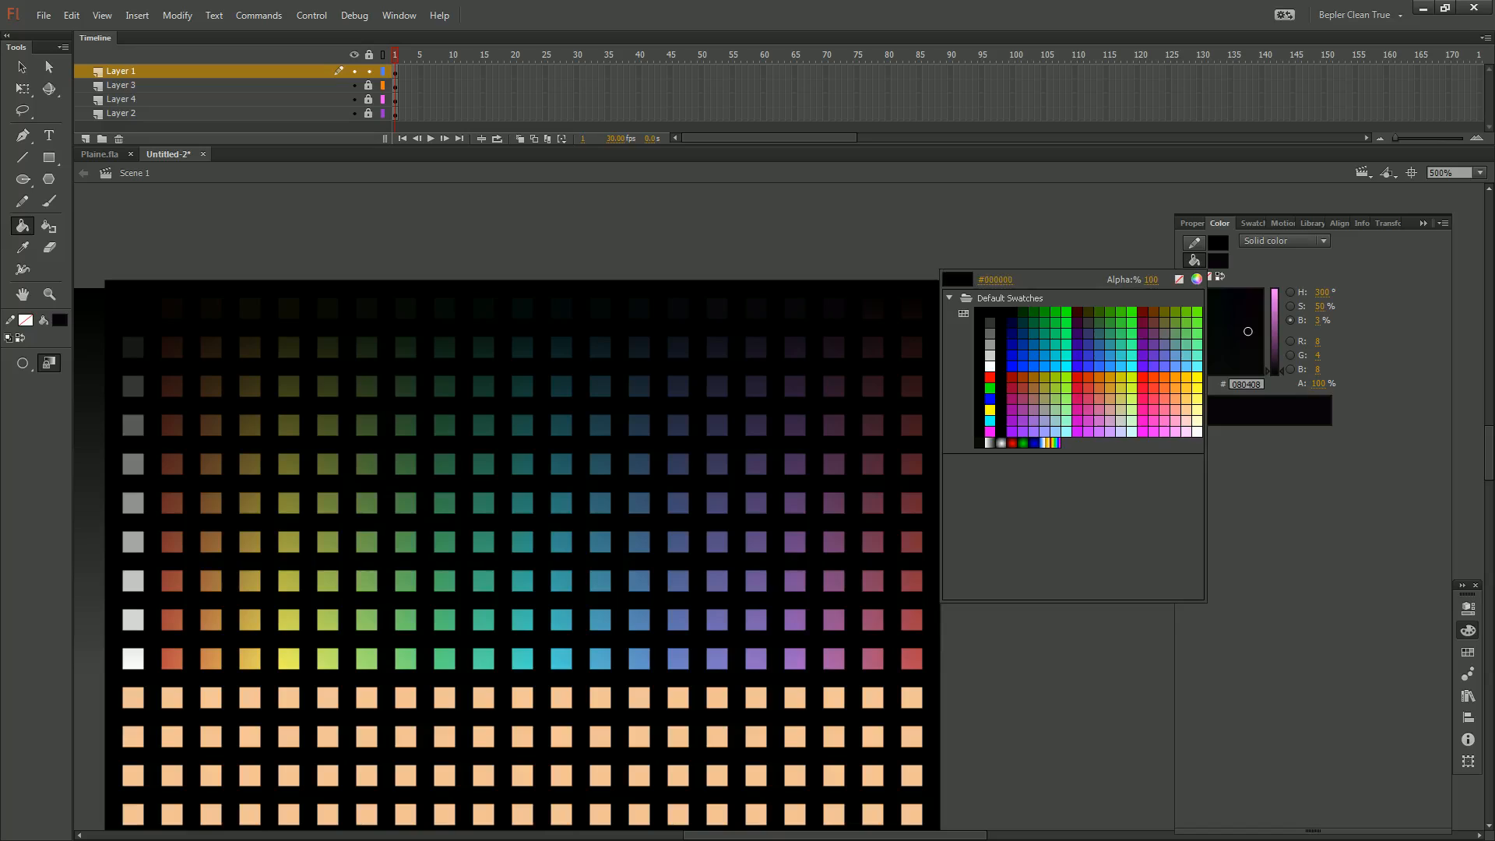
left_click(872, 307)
left_click(1218, 261)
left_click(911, 307)
Select everything on Layer 1, delete the grid lines to check the top-row fills, and undo the deletion
key("v")
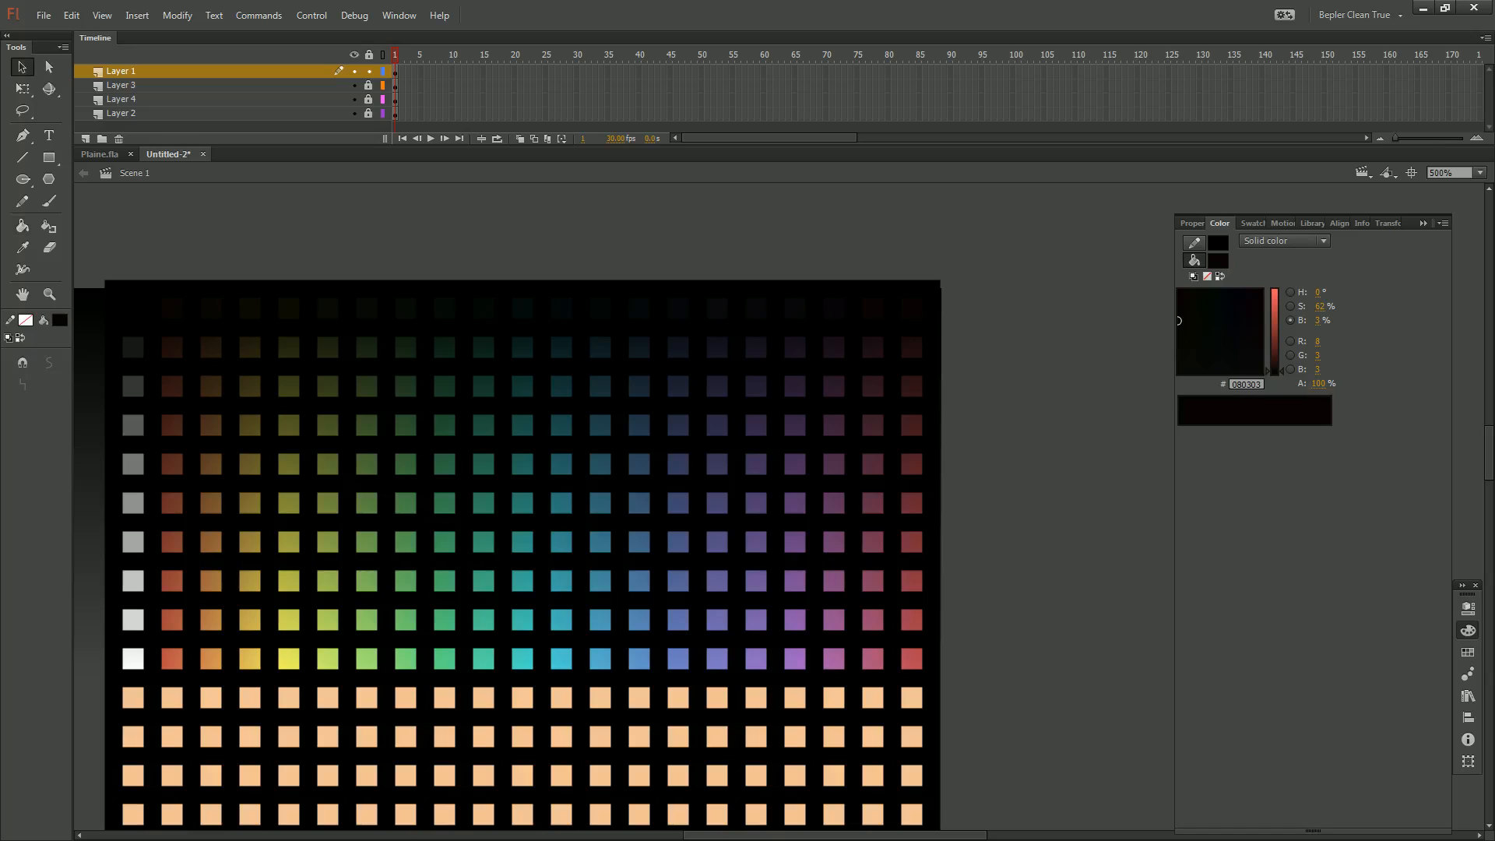
key("ctrl+a")
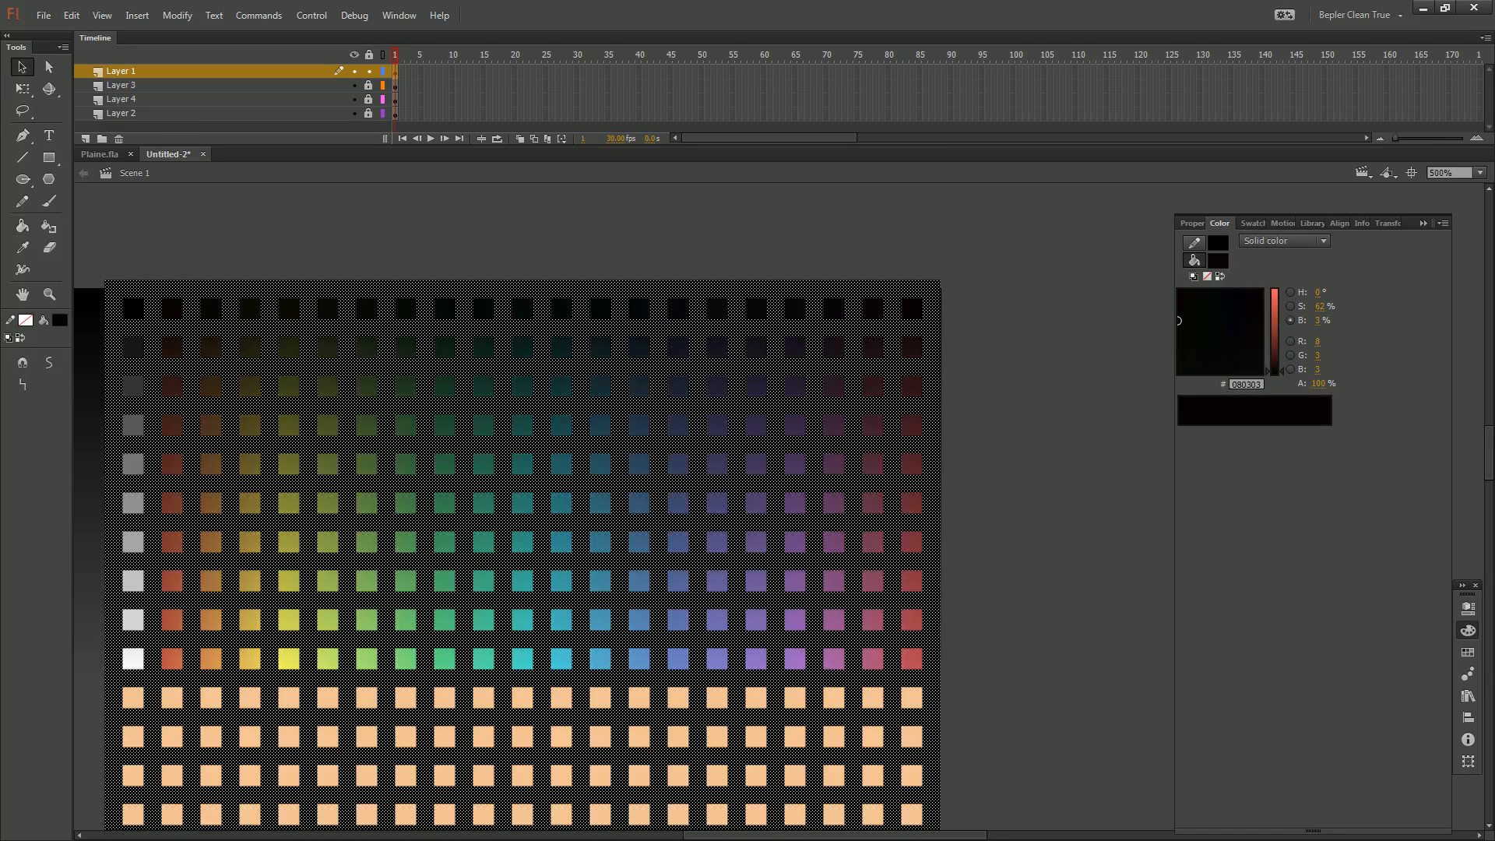
key("Delete")
key("ctrl+z")
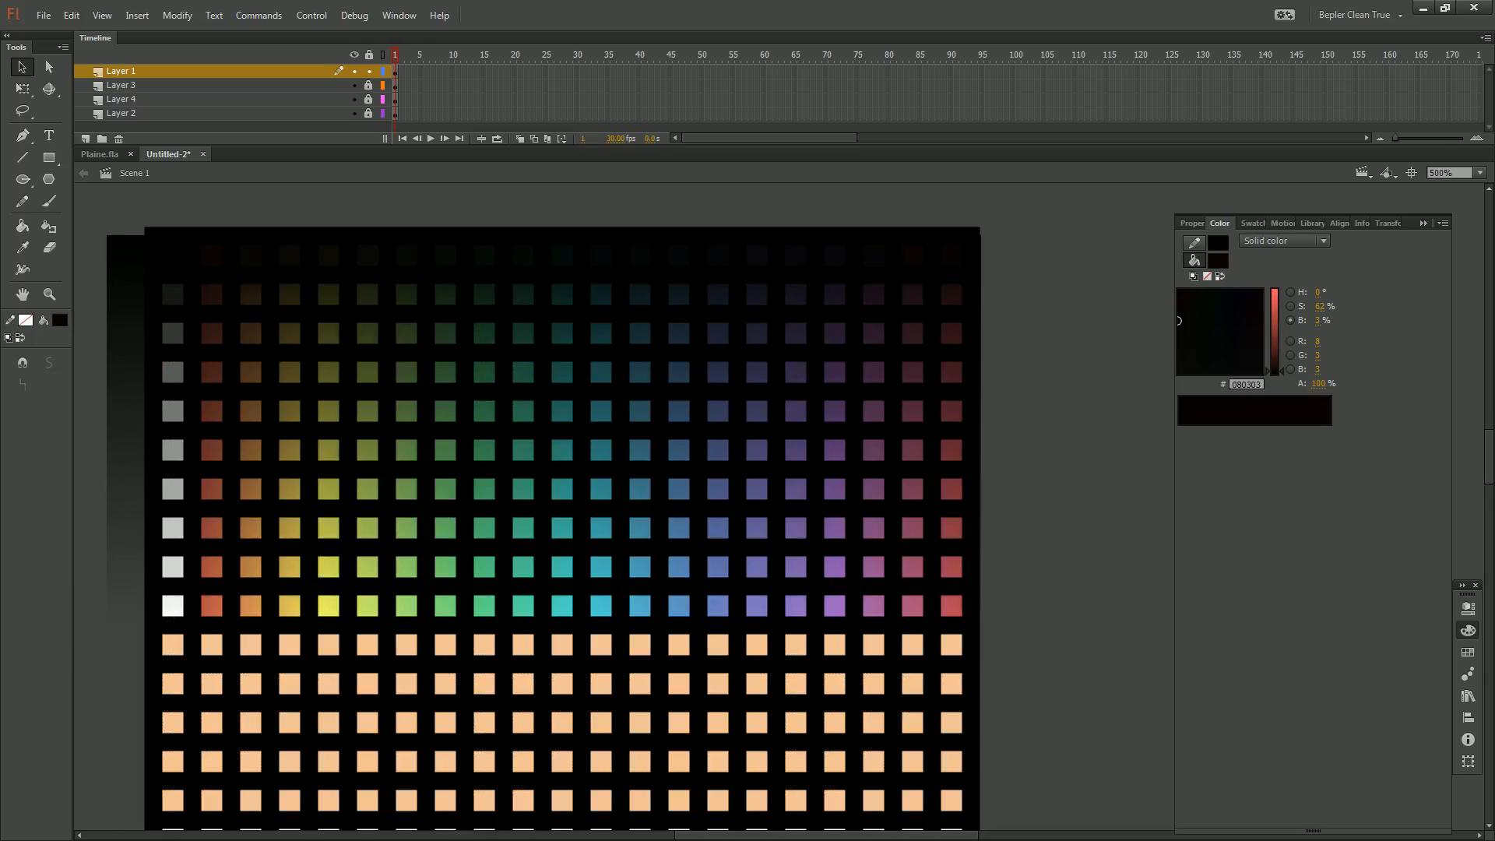
Fill the second-row cells in columns 18 to 21 with solid colours sampled from the gradient in each cell
key("k")
left_click(1216, 262)
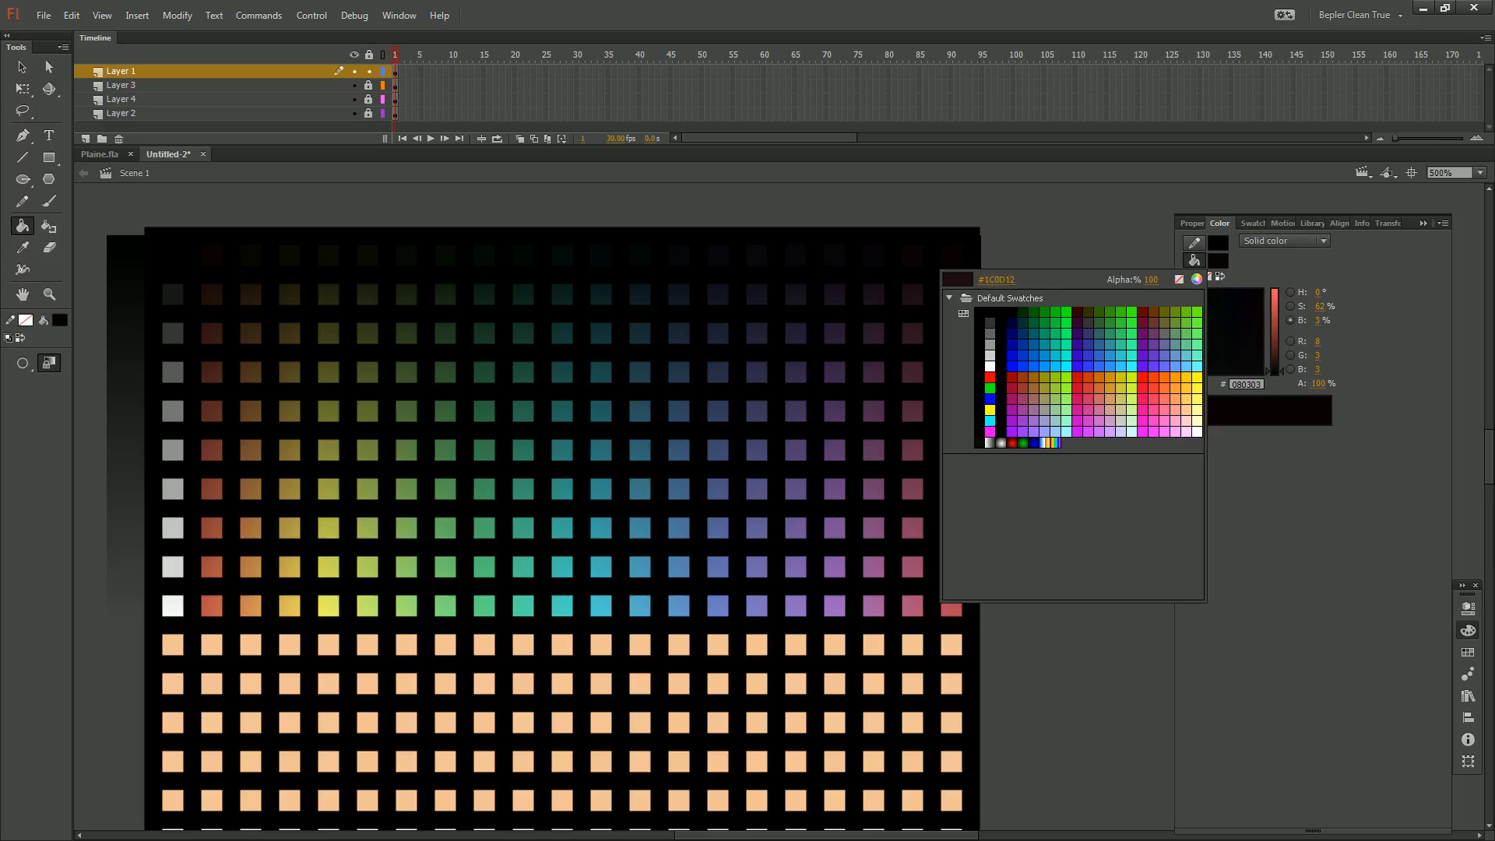
left_click(913, 295)
left_click_drag(913, 295, 892, 291)
left_click(1216, 262)
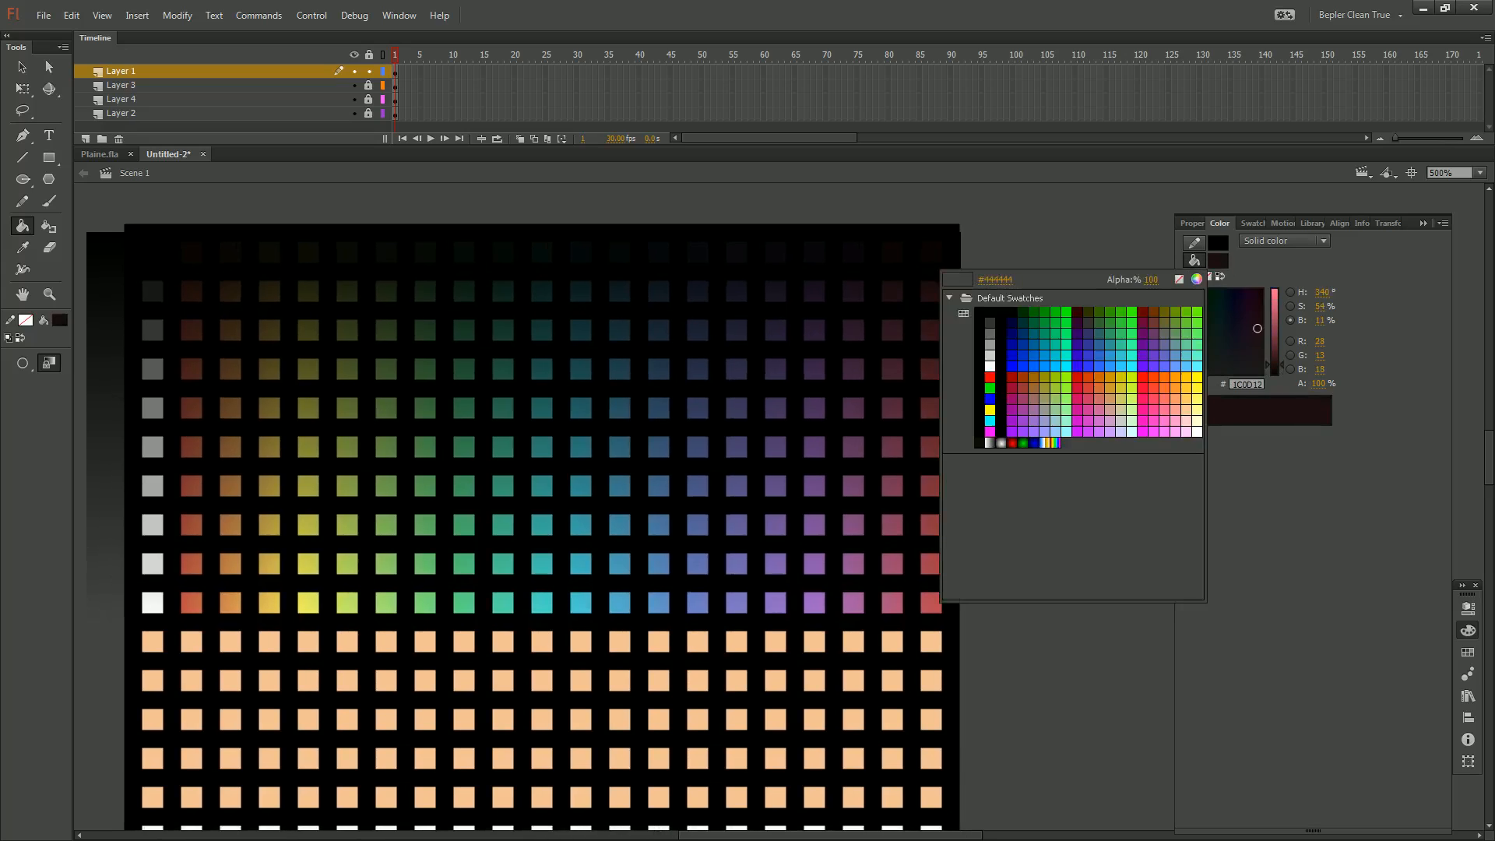
left_click(934, 296)
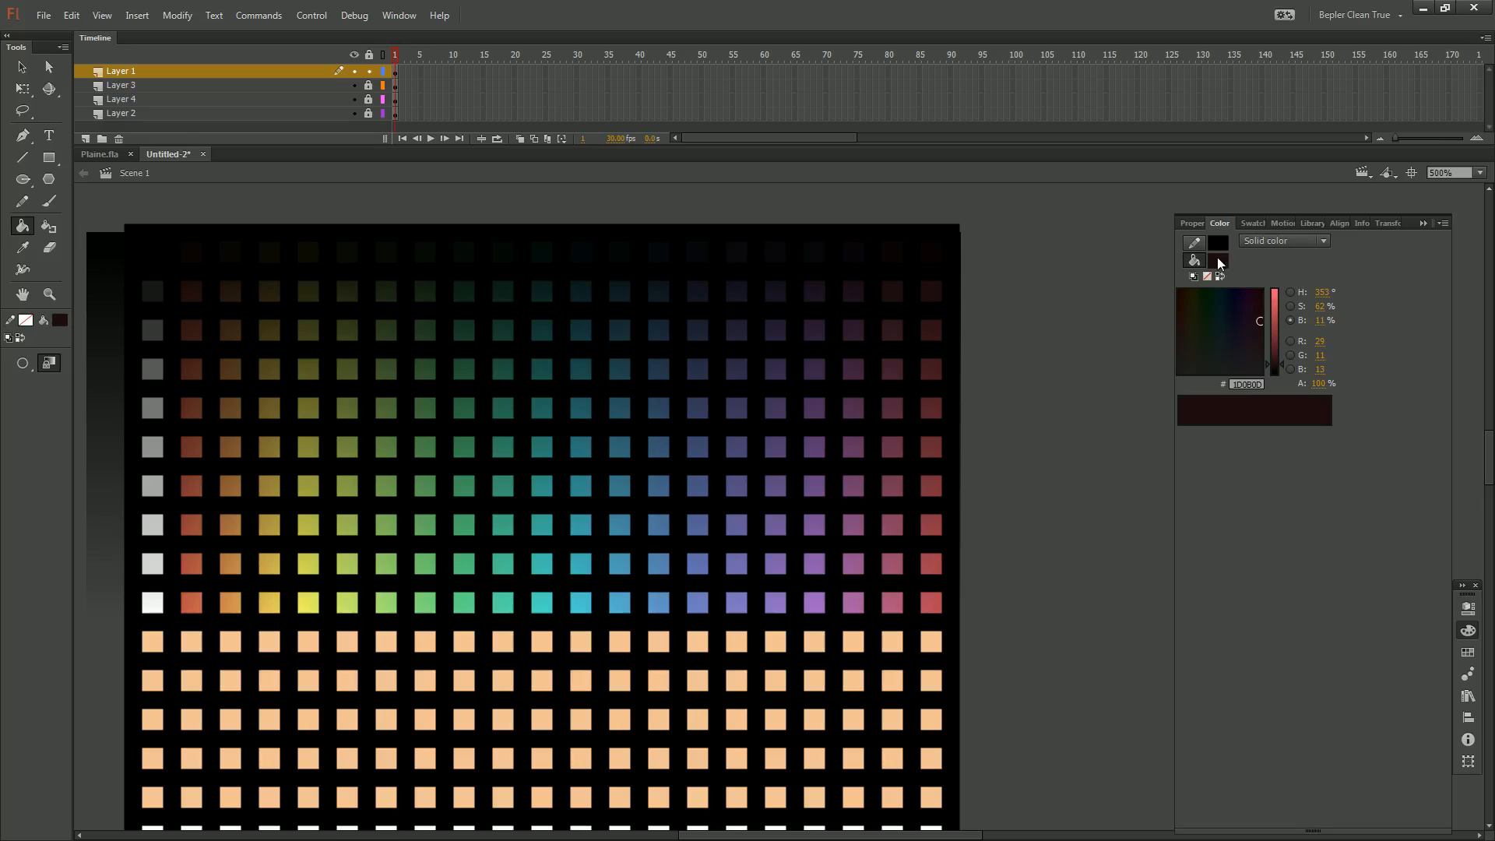
left_click(1217, 260)
left_click(854, 291)
left_click(1224, 261)
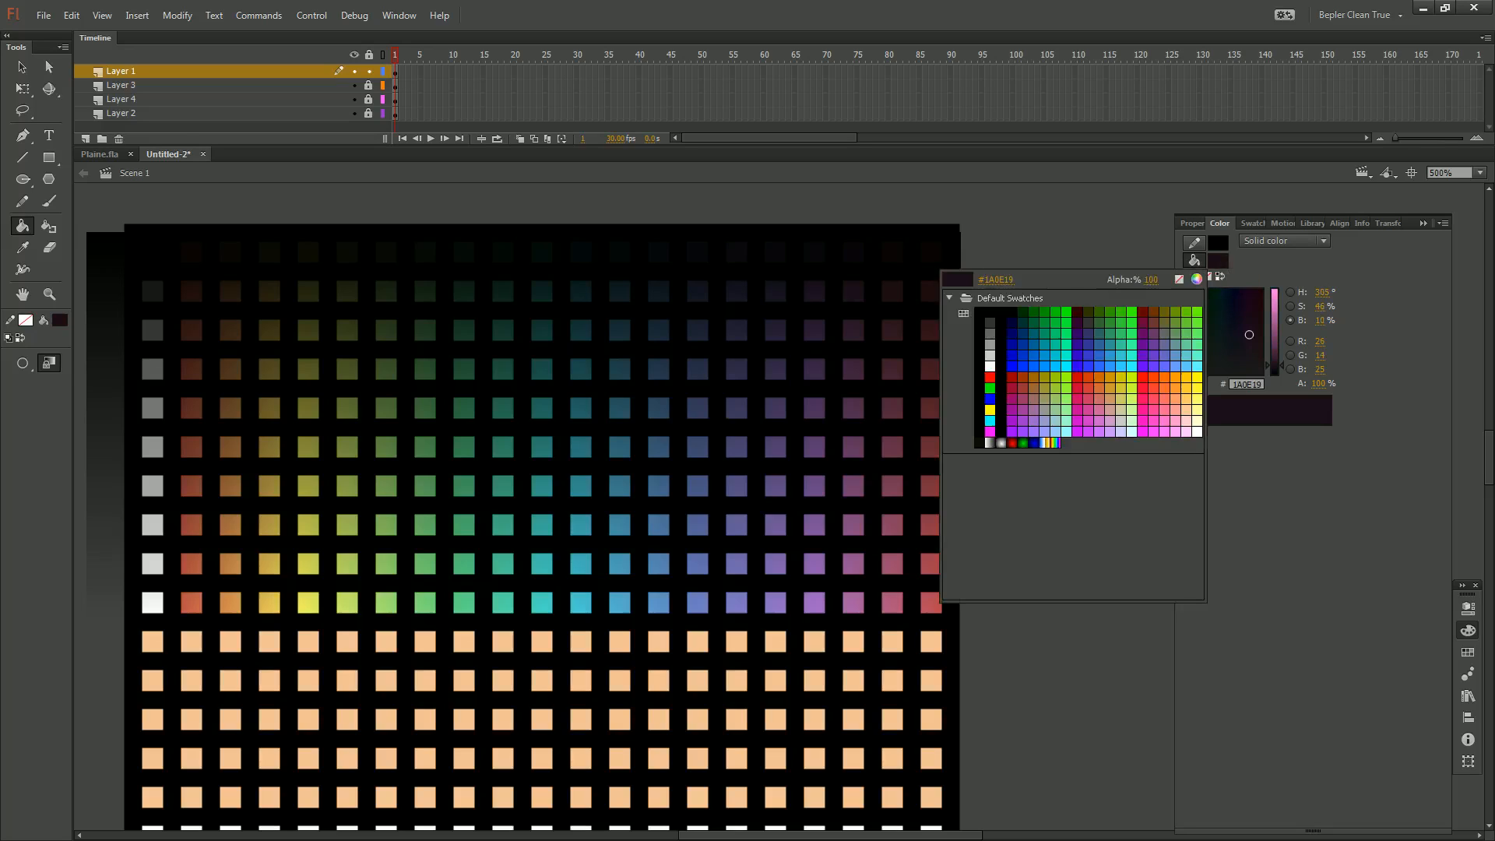
left_click(815, 291)
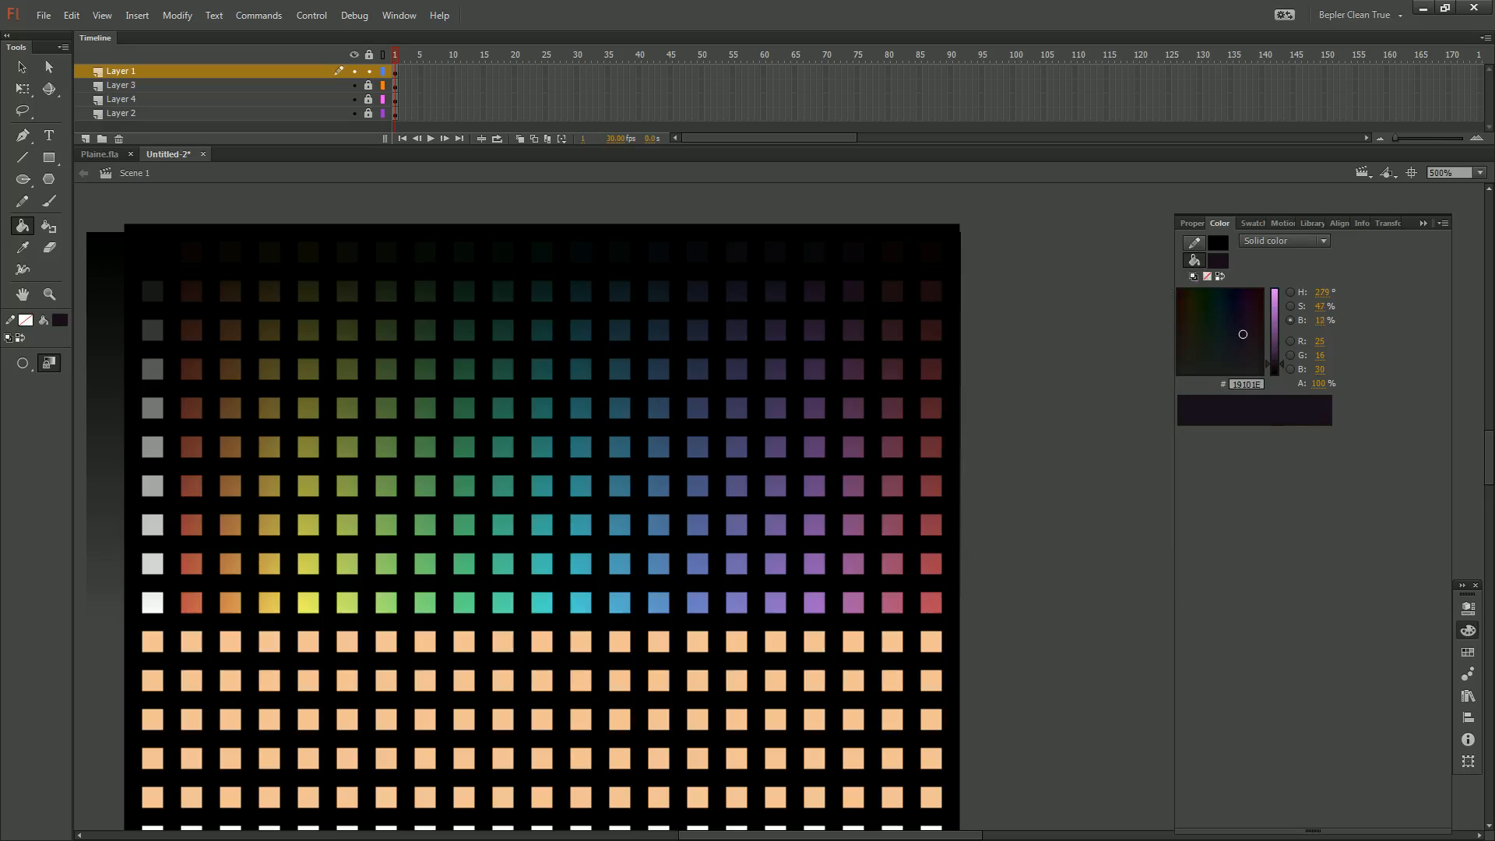
Fill the second-row cells in columns 17, 16 and 15 with solid colours sampled from their own gradient areas
left_click(1219, 261)
left_click(776, 291)
left_click(1217, 260)
left_click(737, 291)
left_click(1222, 259)
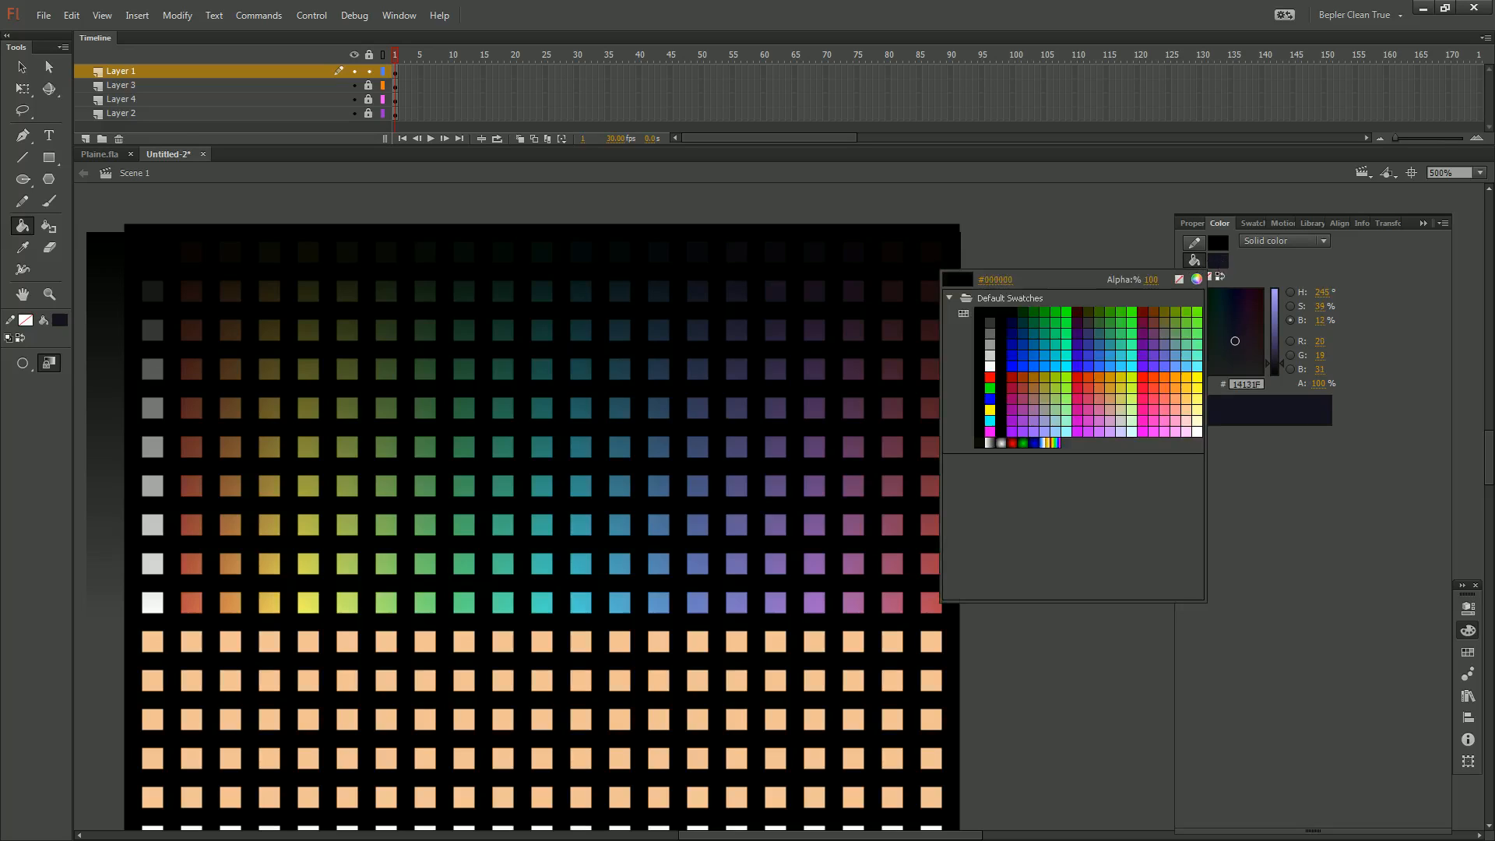
left_click(698, 291)
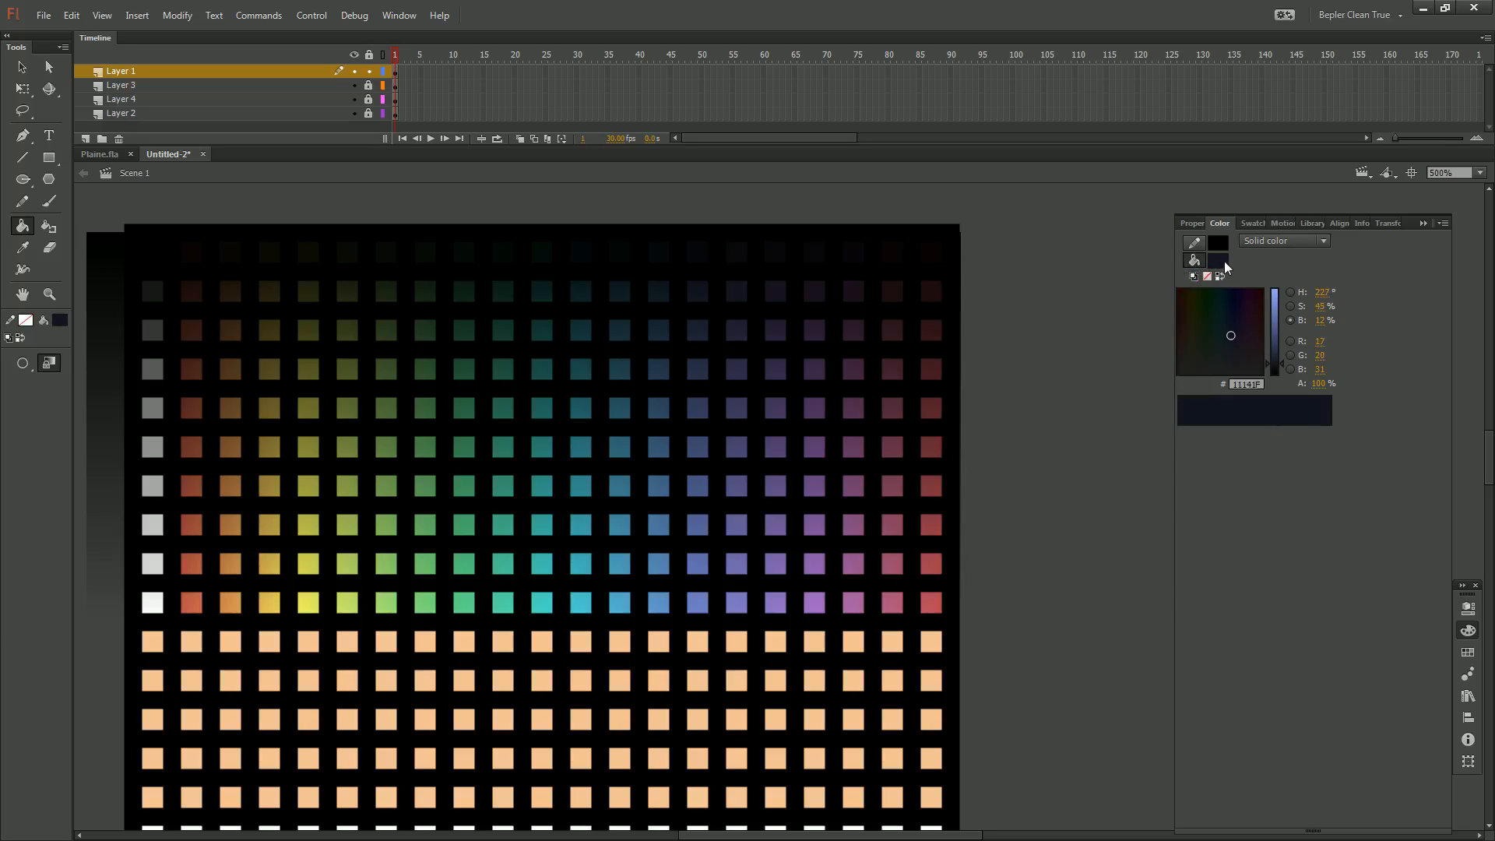
Fill the second-row cells in columns 14, 13 and 12 with solid colours sampled from their own gradient areas
left_click(1224, 260)
left_click(659, 291)
left_click(1219, 262)
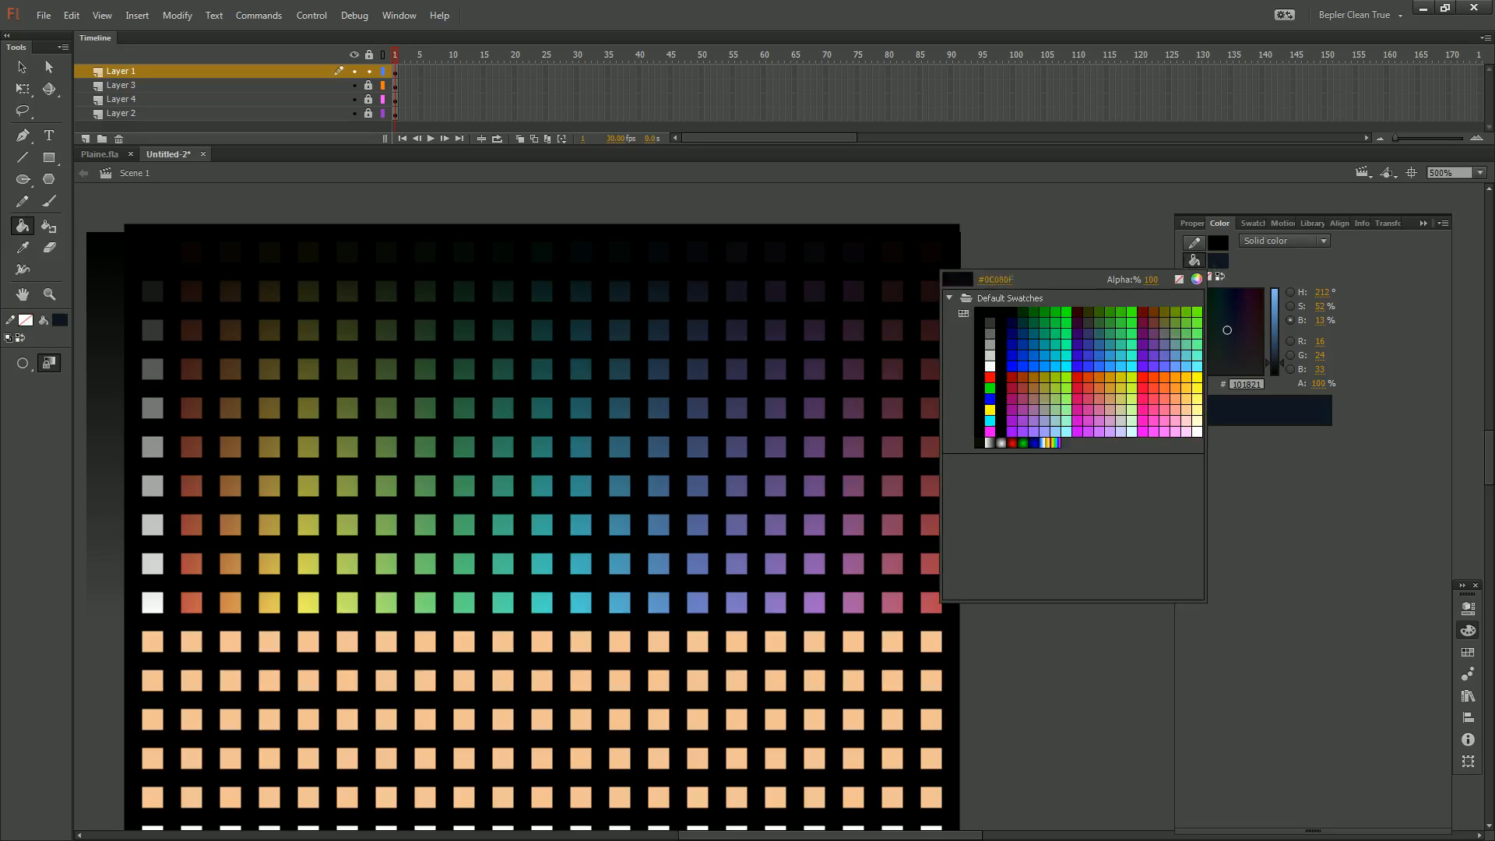
left_click(620, 292)
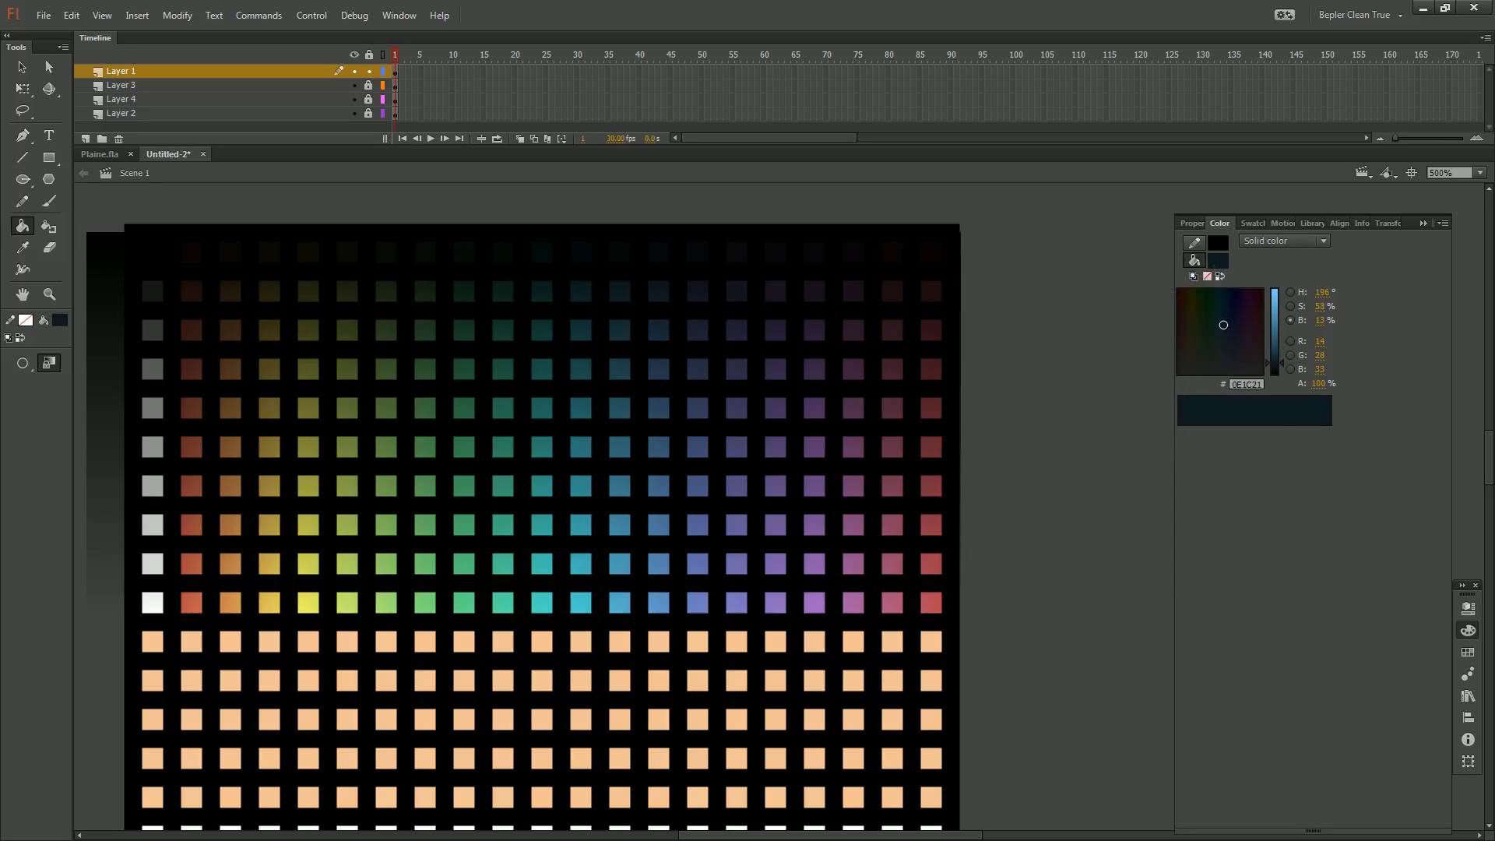
left_click(1220, 262)
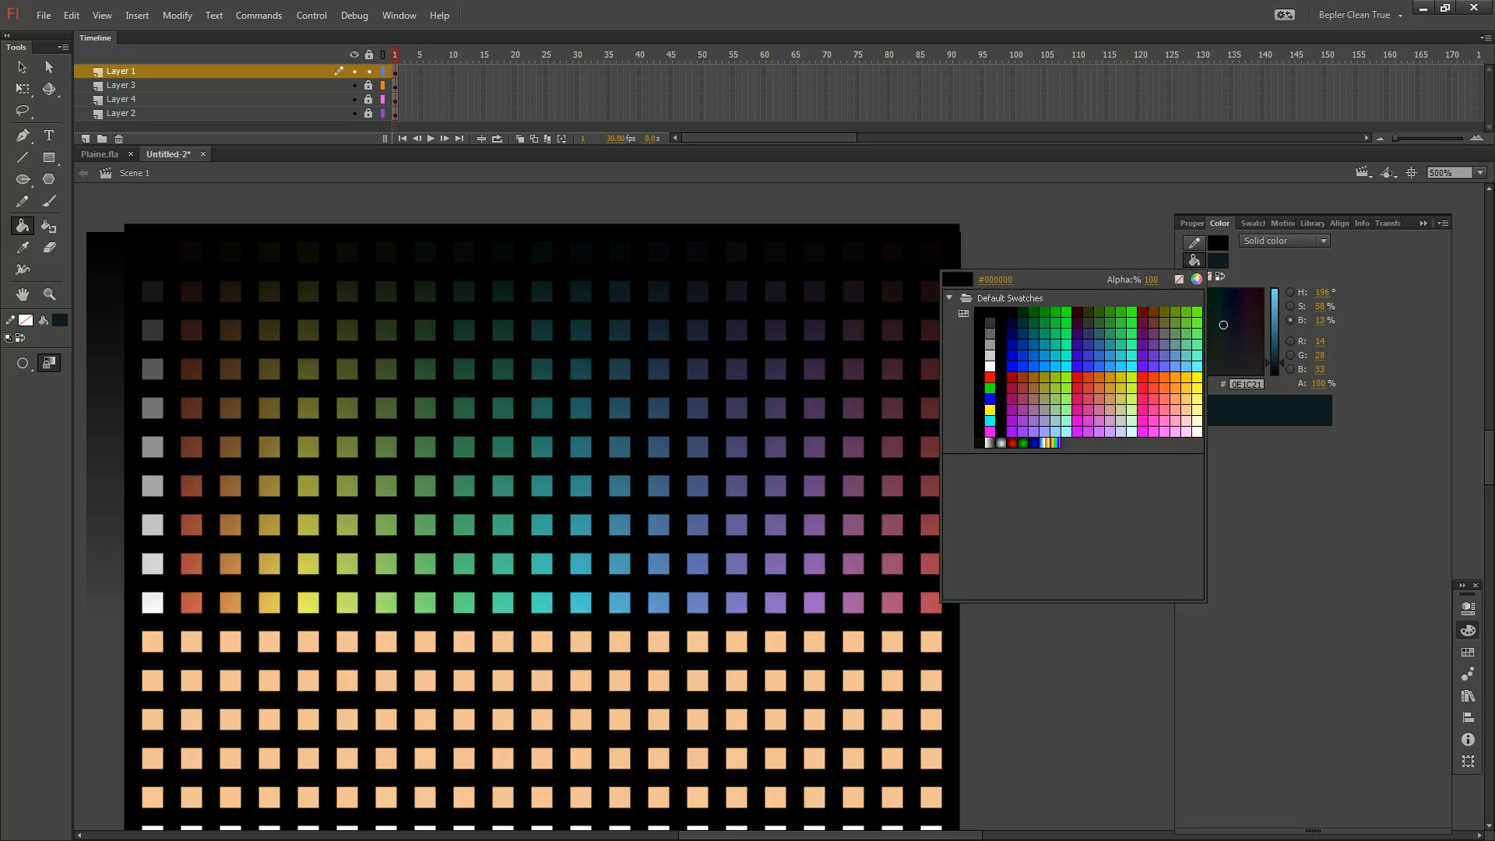
left_click(581, 291)
Fill the second-row cells in columns 11, 10 and 9 with solid colours sampled from their own gradient areas
left_click(1220, 262)
left_click(542, 291)
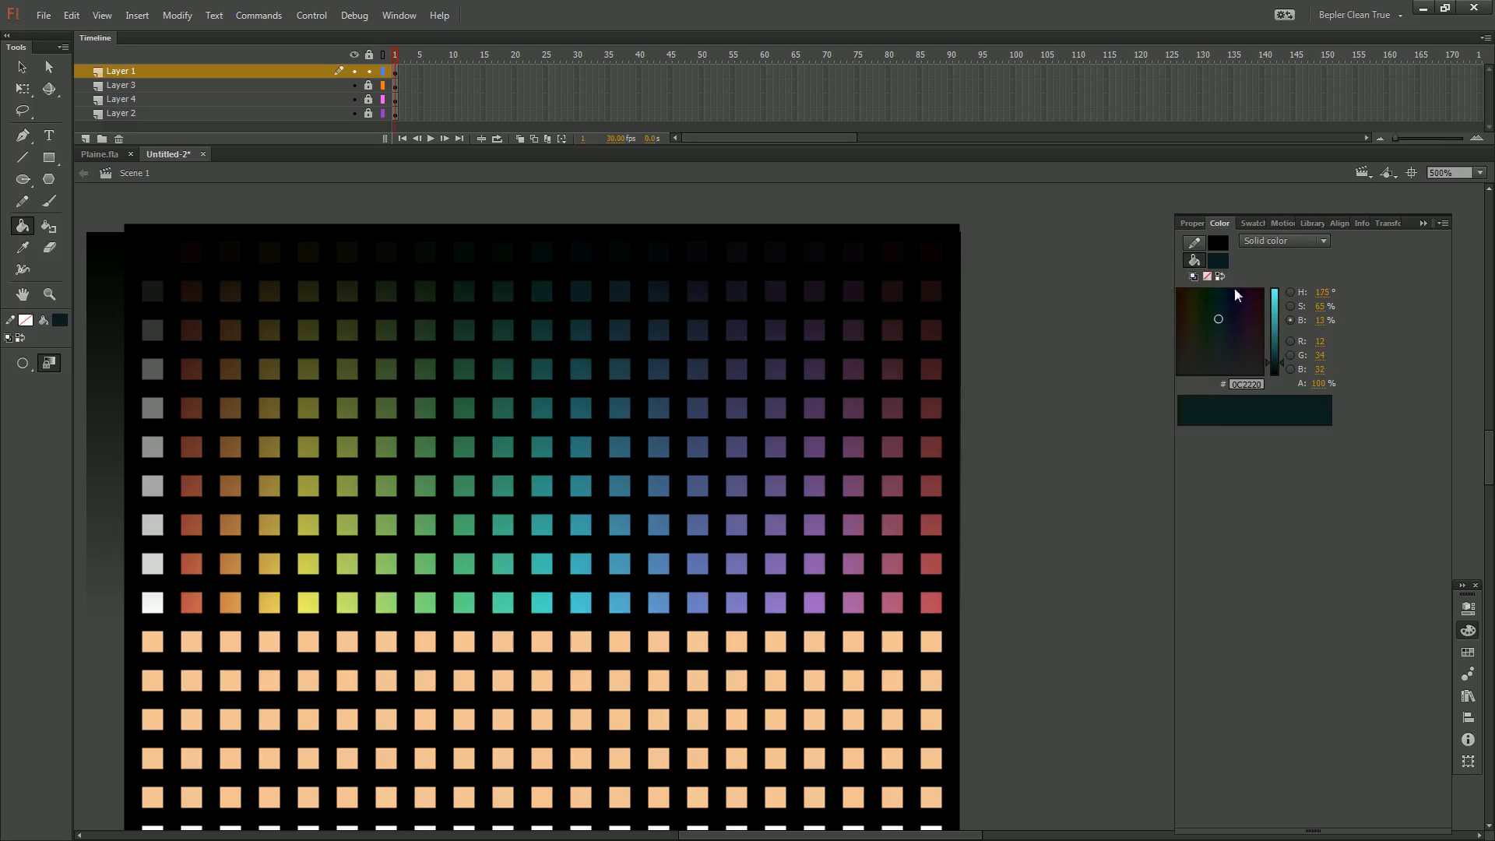
left_click(1220, 262)
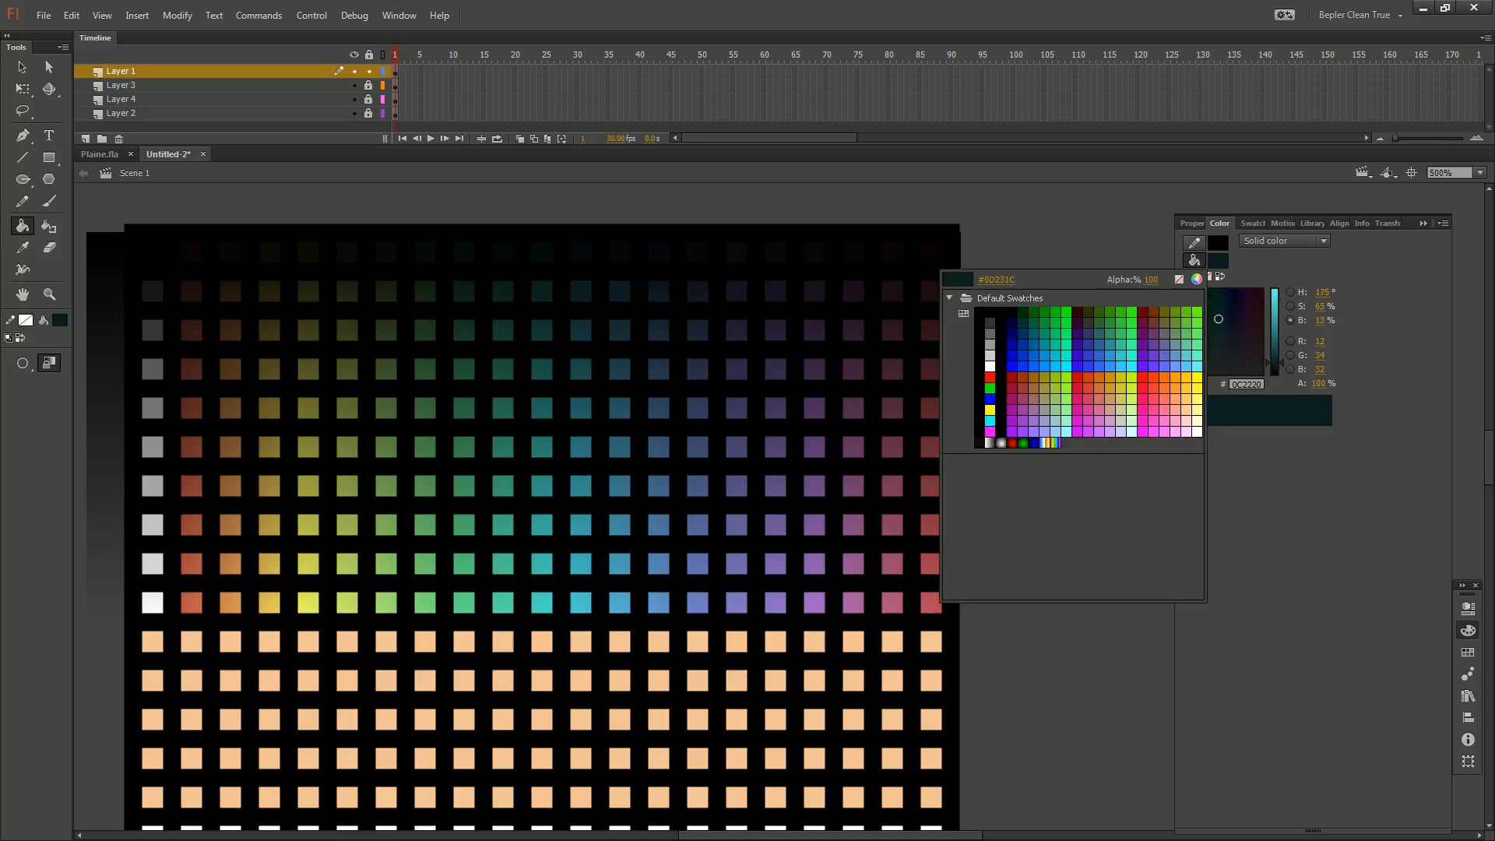
left_click(503, 292)
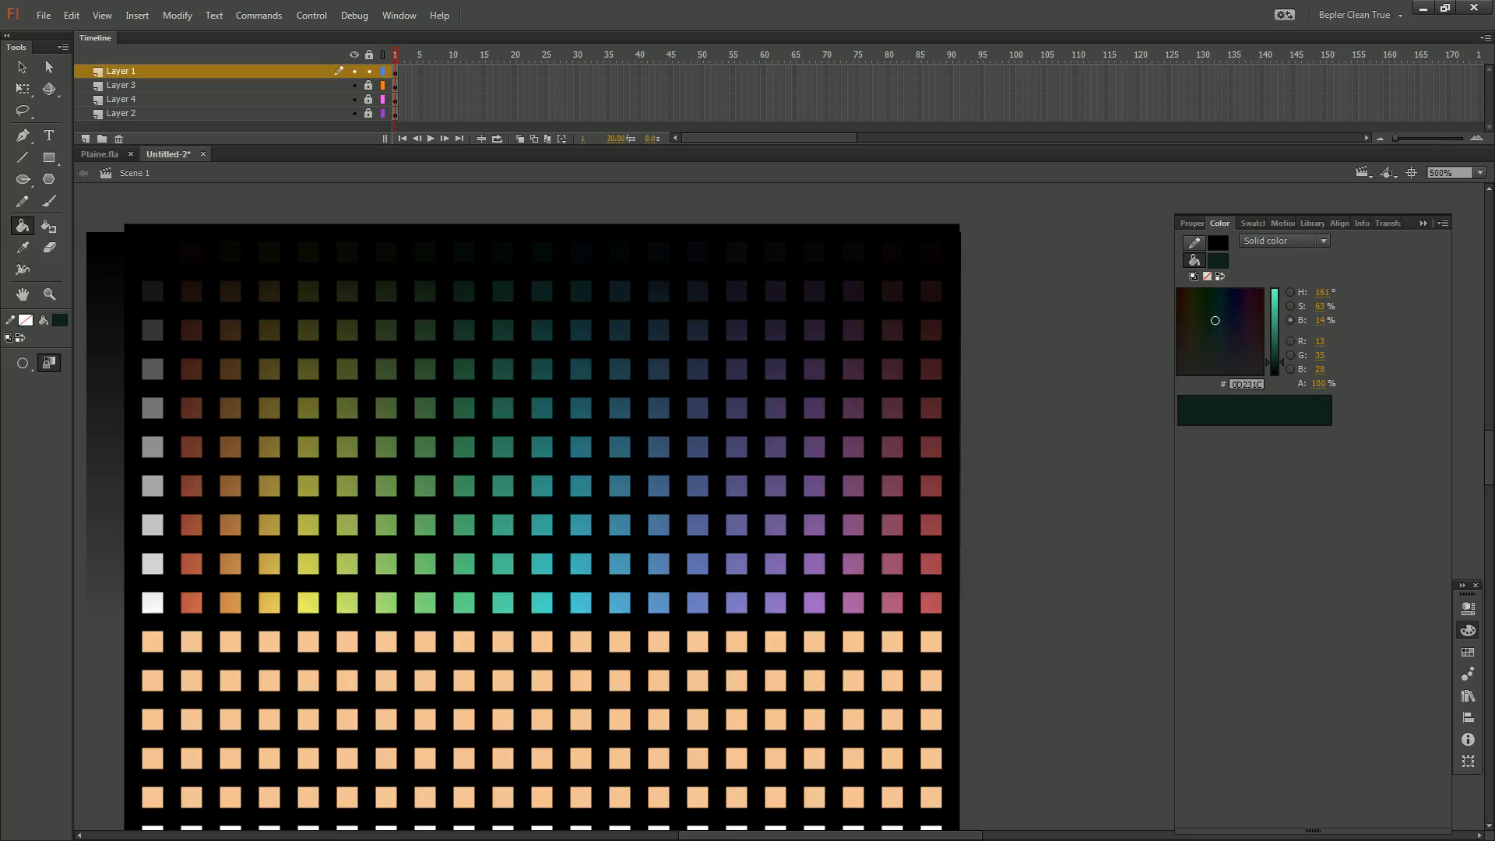
left_click(58, 322)
left_click(464, 291)
Fill the second-row cells in columns 8, 7 and 6 with solid colours sampled from their own gradient areas
left_click(1218, 261)
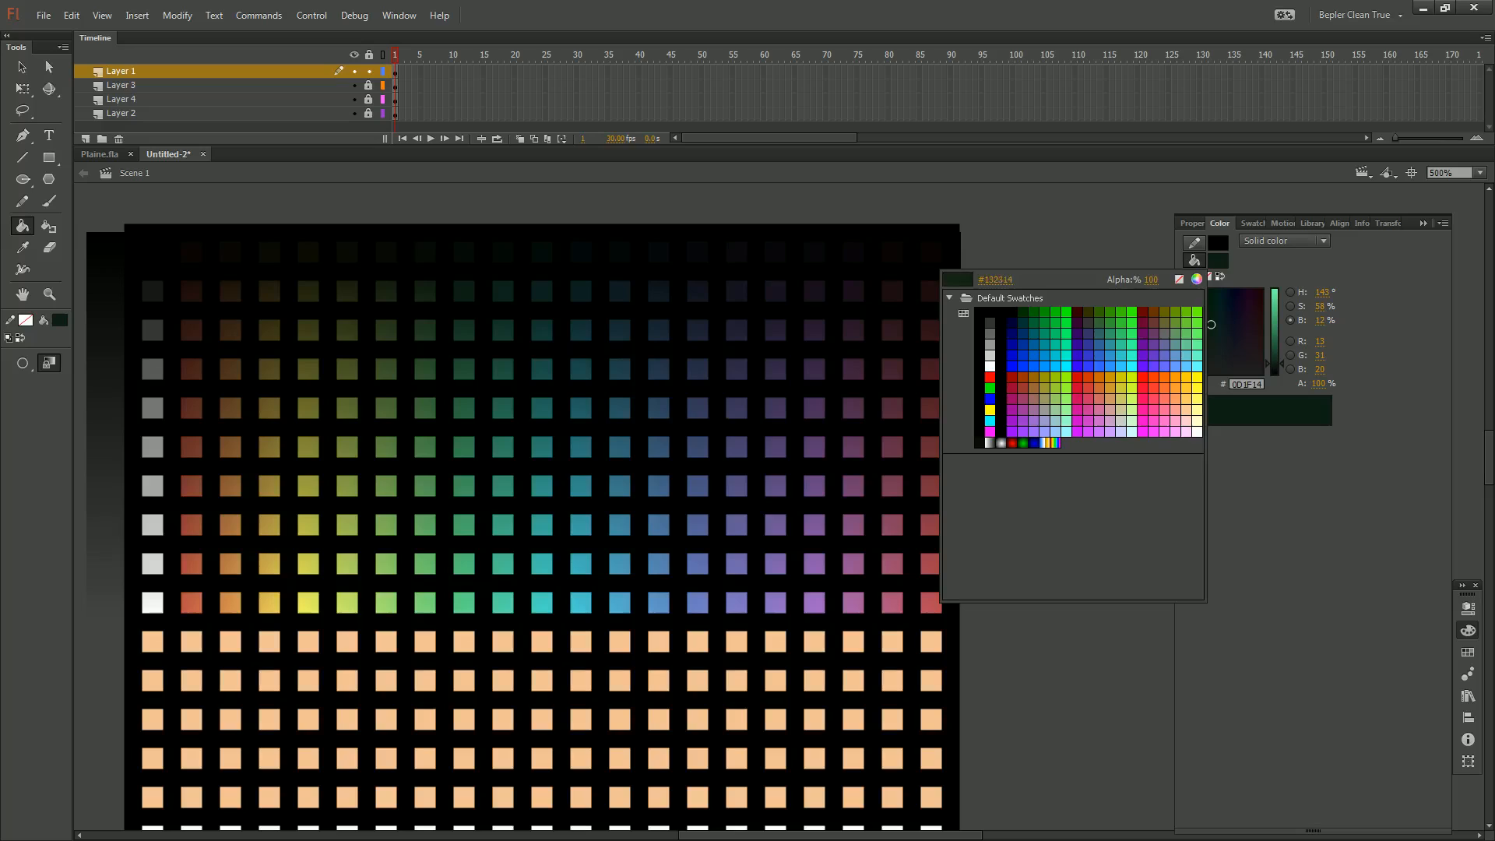
left_click(425, 292)
left_click(1218, 260)
left_click(425, 291)
left_click(1218, 261)
left_click(386, 291)
left_click(1218, 261)
left_click(347, 292)
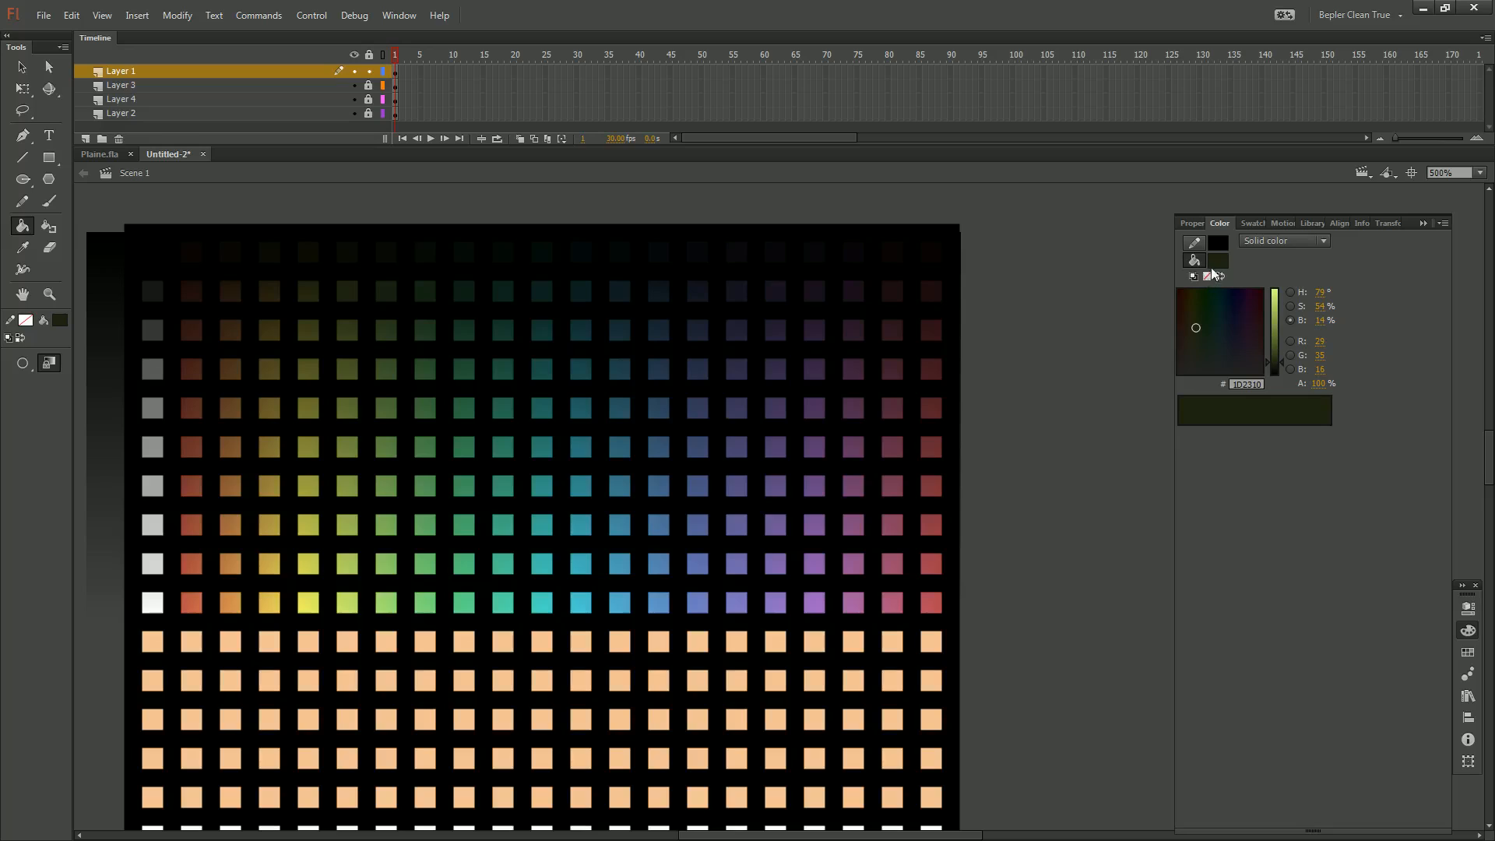
Fill the second-row cells in columns 5 to 2 with their own sampled gradient colours, and refill column 3 with #21160C
left_click(1218, 261)
left_click(309, 291)
left_click(1218, 261)
left_click(270, 291)
left_click(1218, 260)
left_click(231, 291)
left_click(1213, 257)
left_click(192, 291)
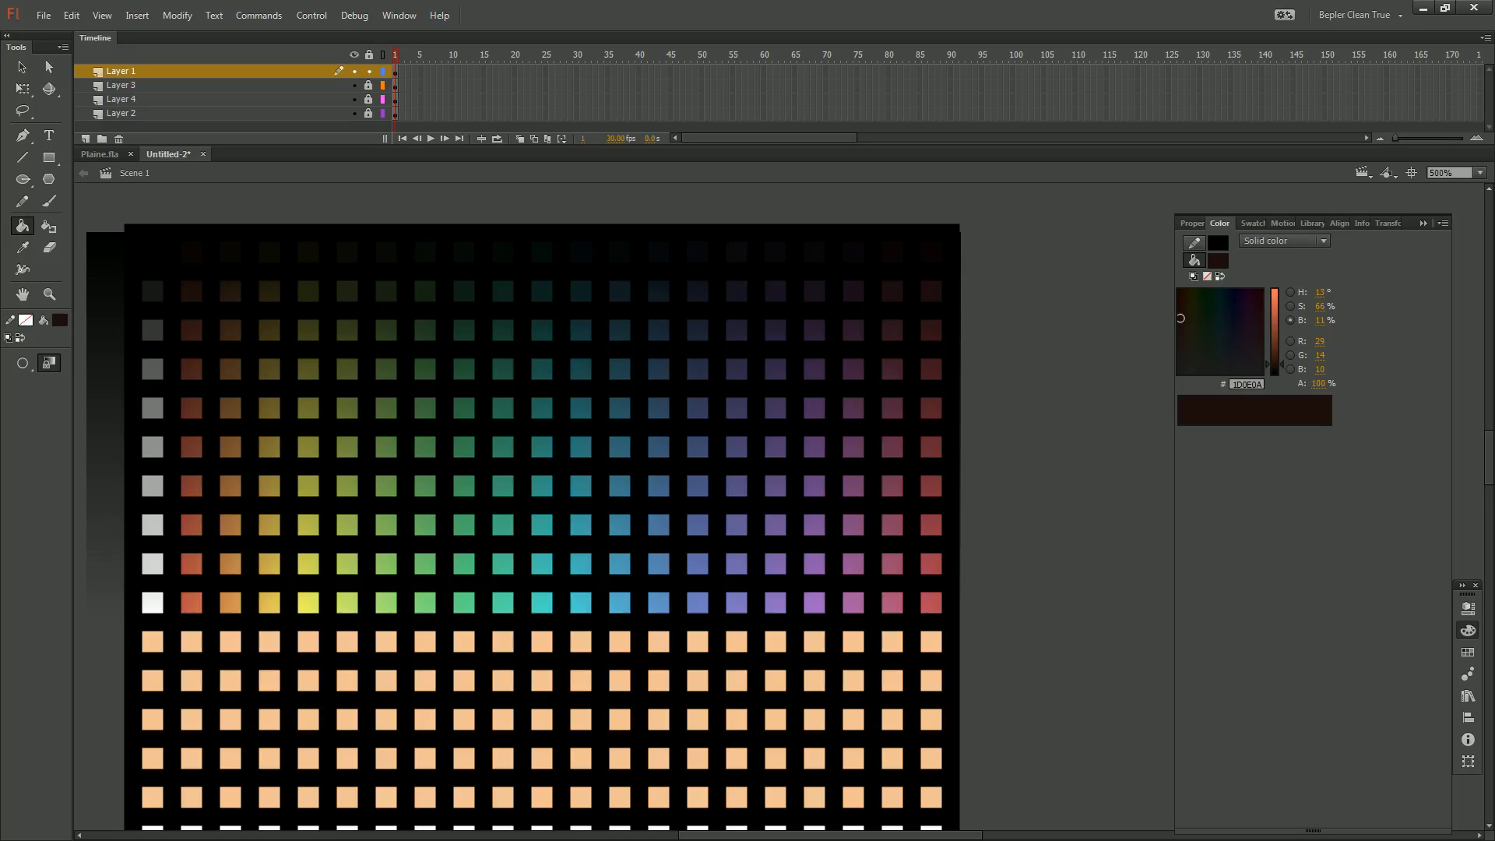
left_click(1219, 260)
left_click(230, 292)
Remove the grid lines once more to check the second-row fills, restore the lines, and clear the selection
key("v")
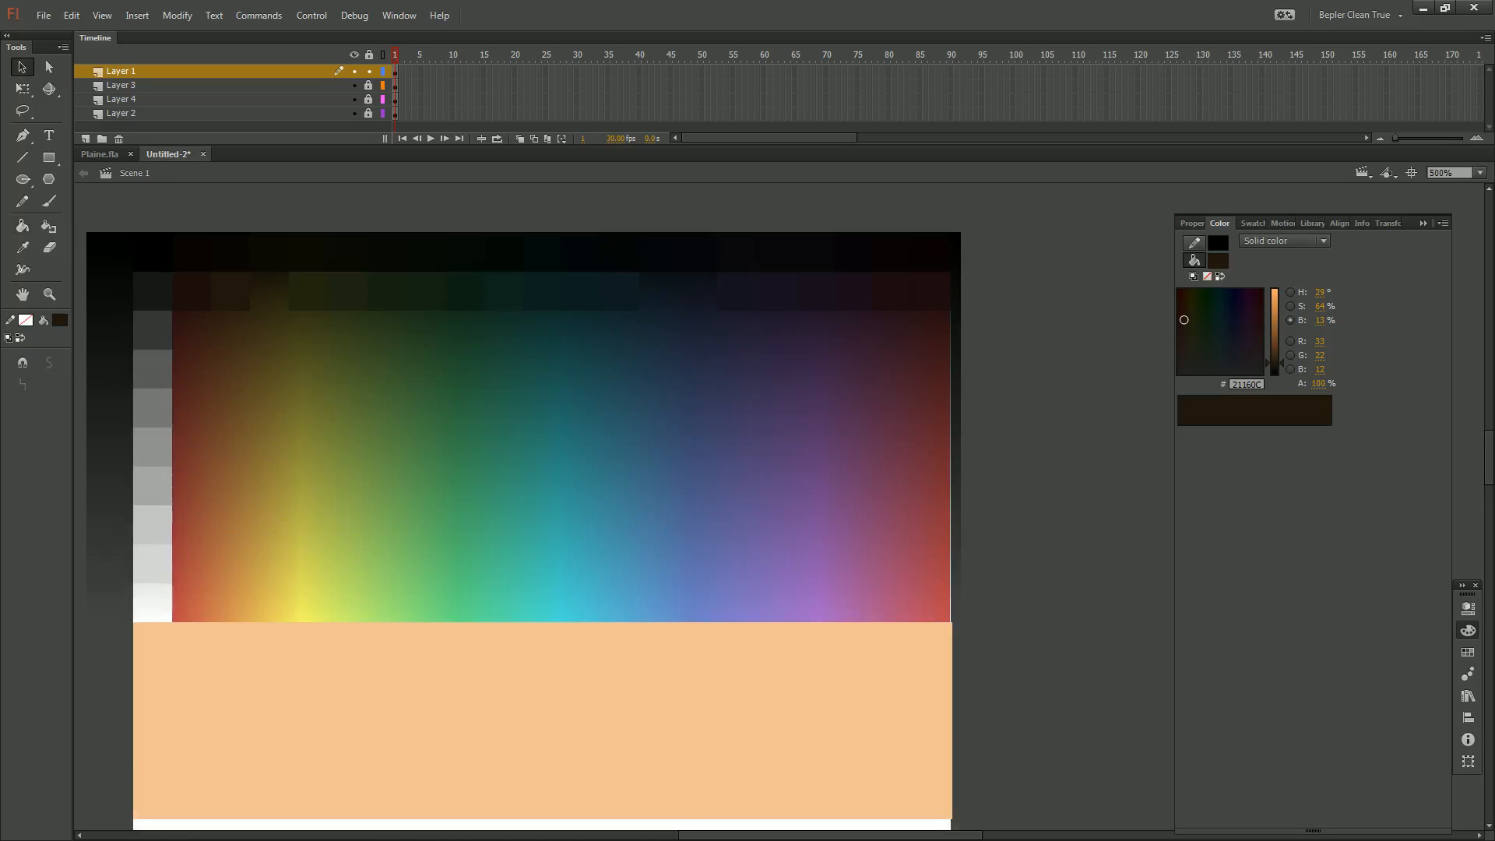
key("ctrl+a")
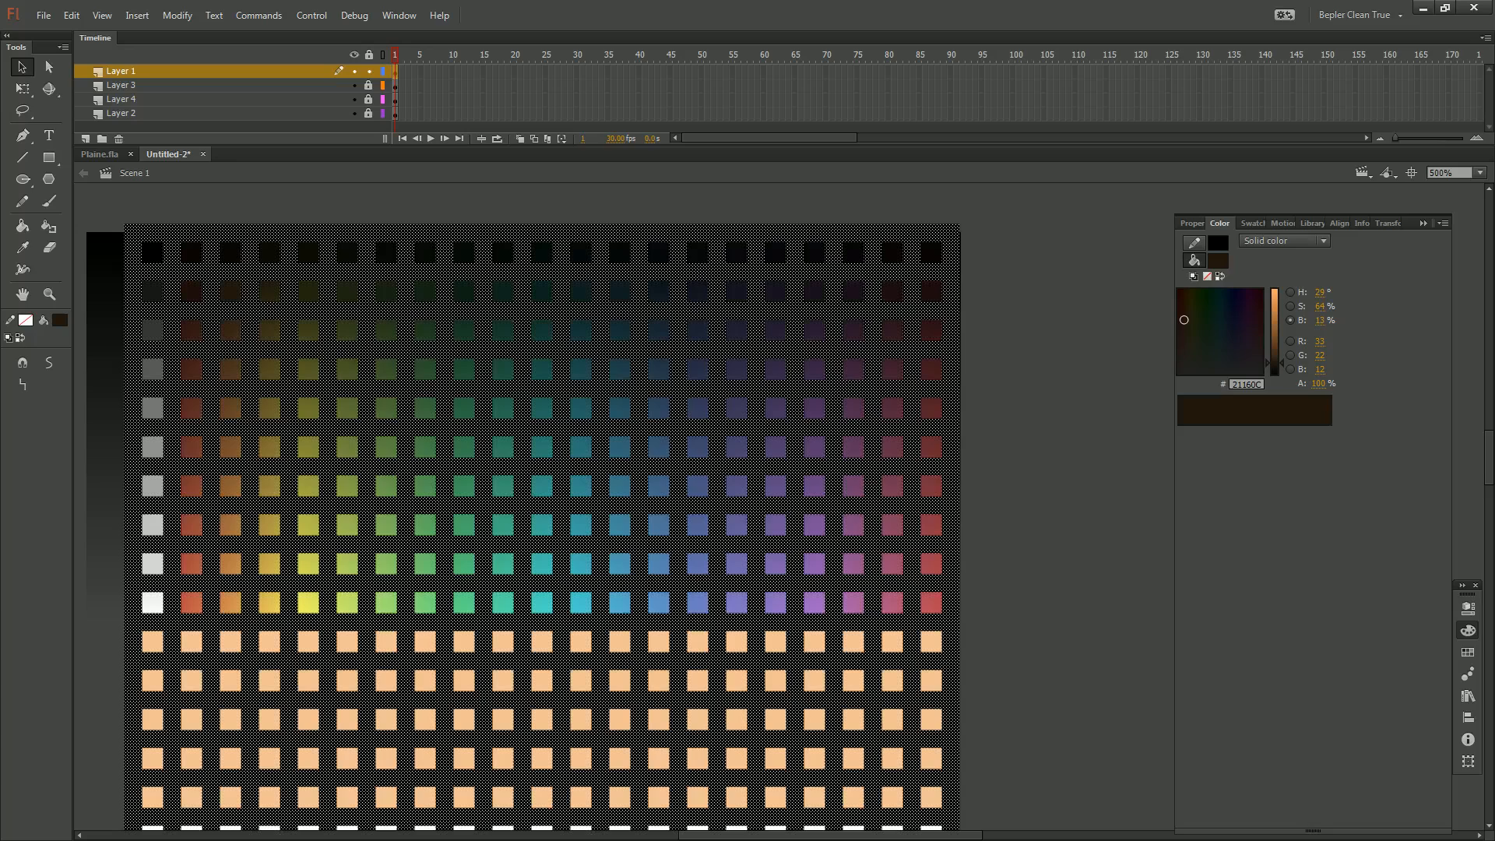
key("ctrl+shift+a")
Refill the second-row cell in column 4 with #221D0D sampled from its gradient area, and clear the selection
left_click(61, 321)
left_click(269, 291)
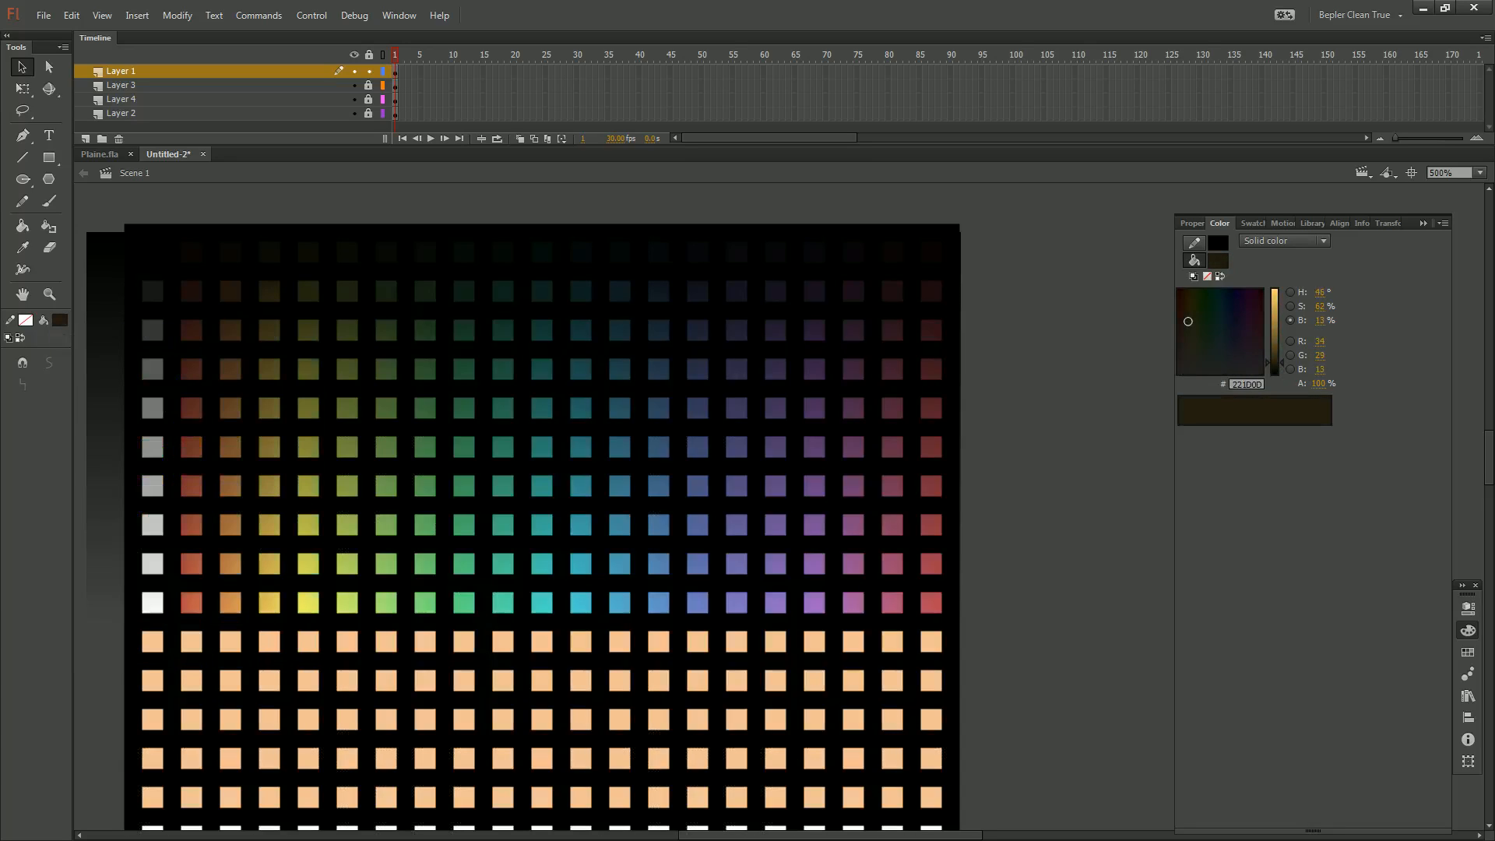
key("k")
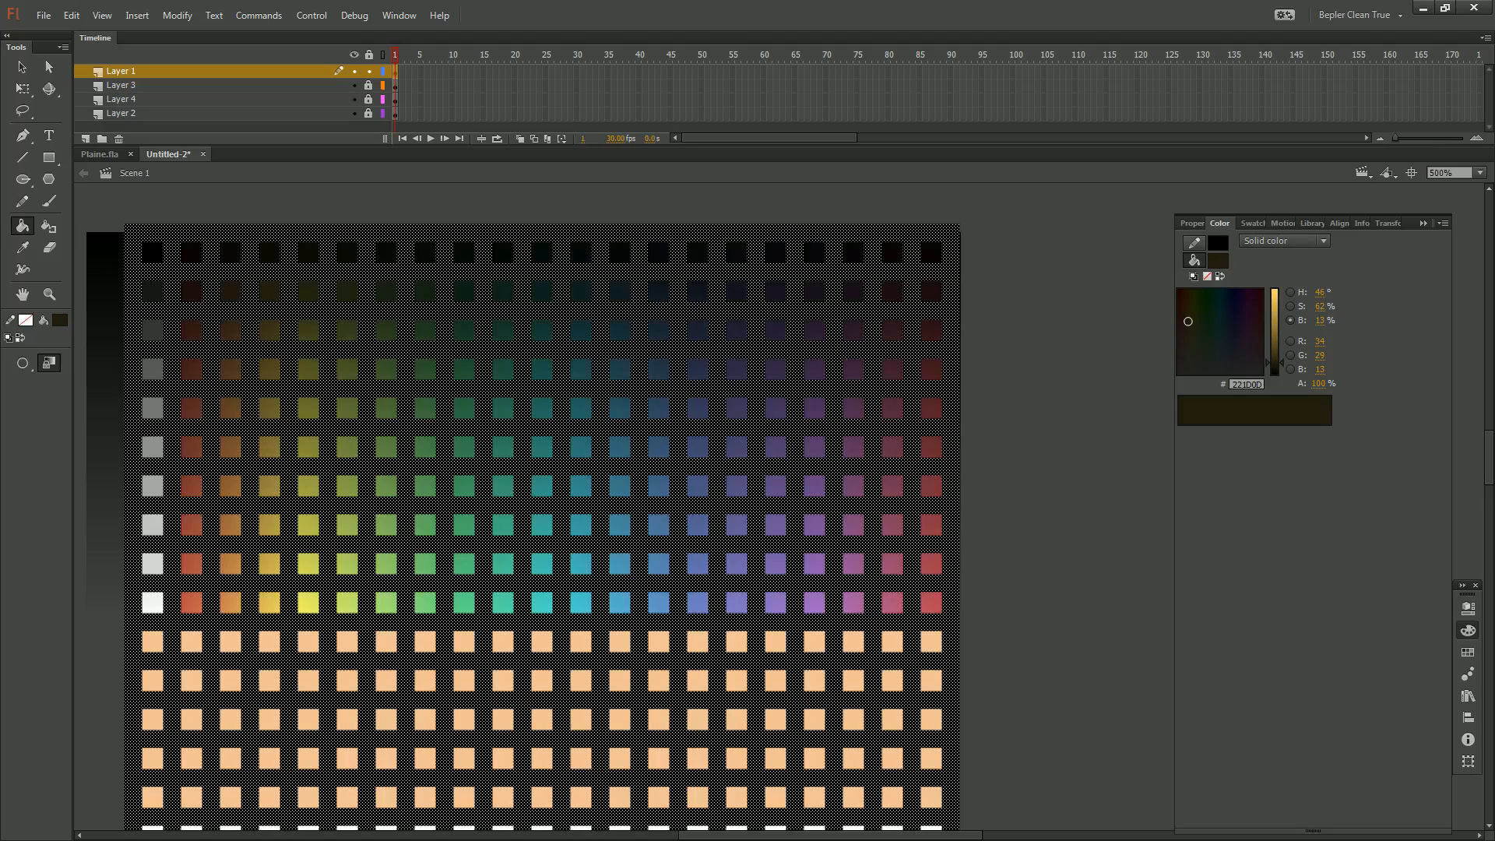
key("Escape")
Refill the second-row cells in columns 13 to 15 with sampled gradient colours, using #0E1C21 for column 13 and #10121C for column 15
left_click(60, 320)
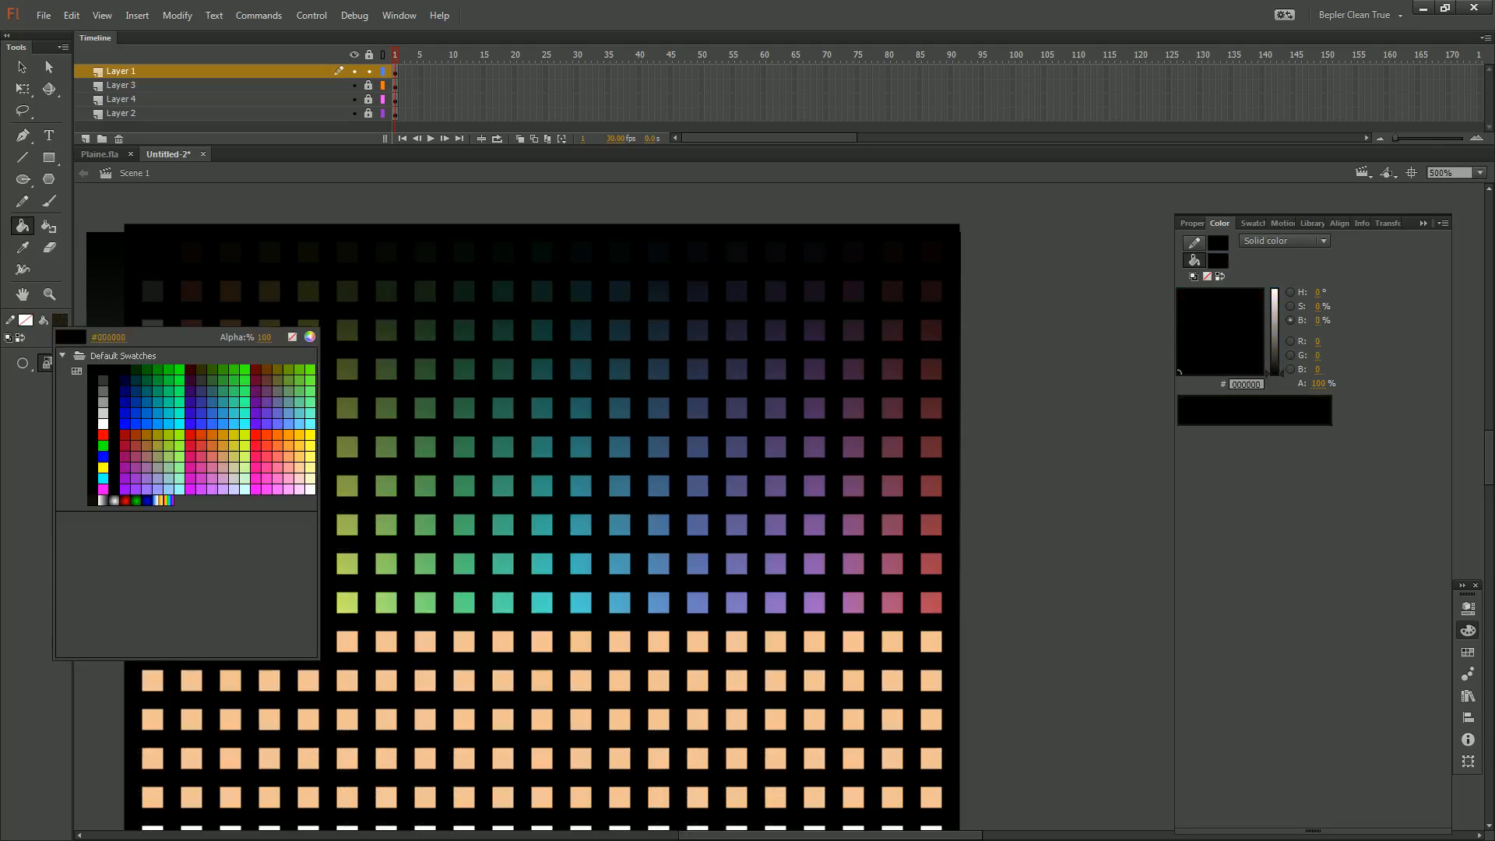
left_click(620, 291)
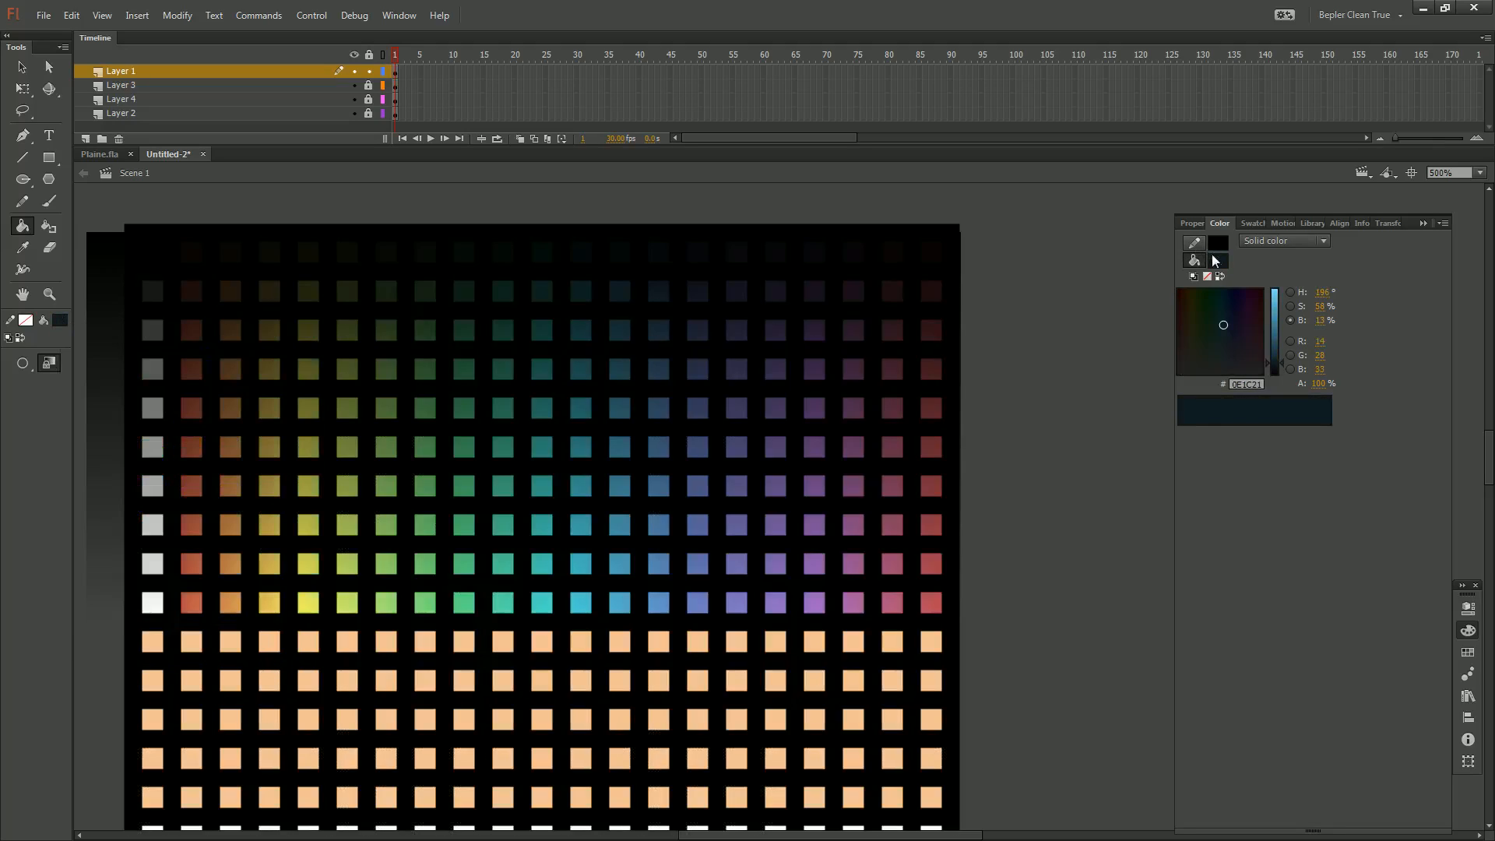
left_click(1212, 256)
left_click(659, 291)
left_click(1219, 260)
left_click(698, 291)
Remove the grid lines between the palette cells
key("v")
key("ctrl+minus")
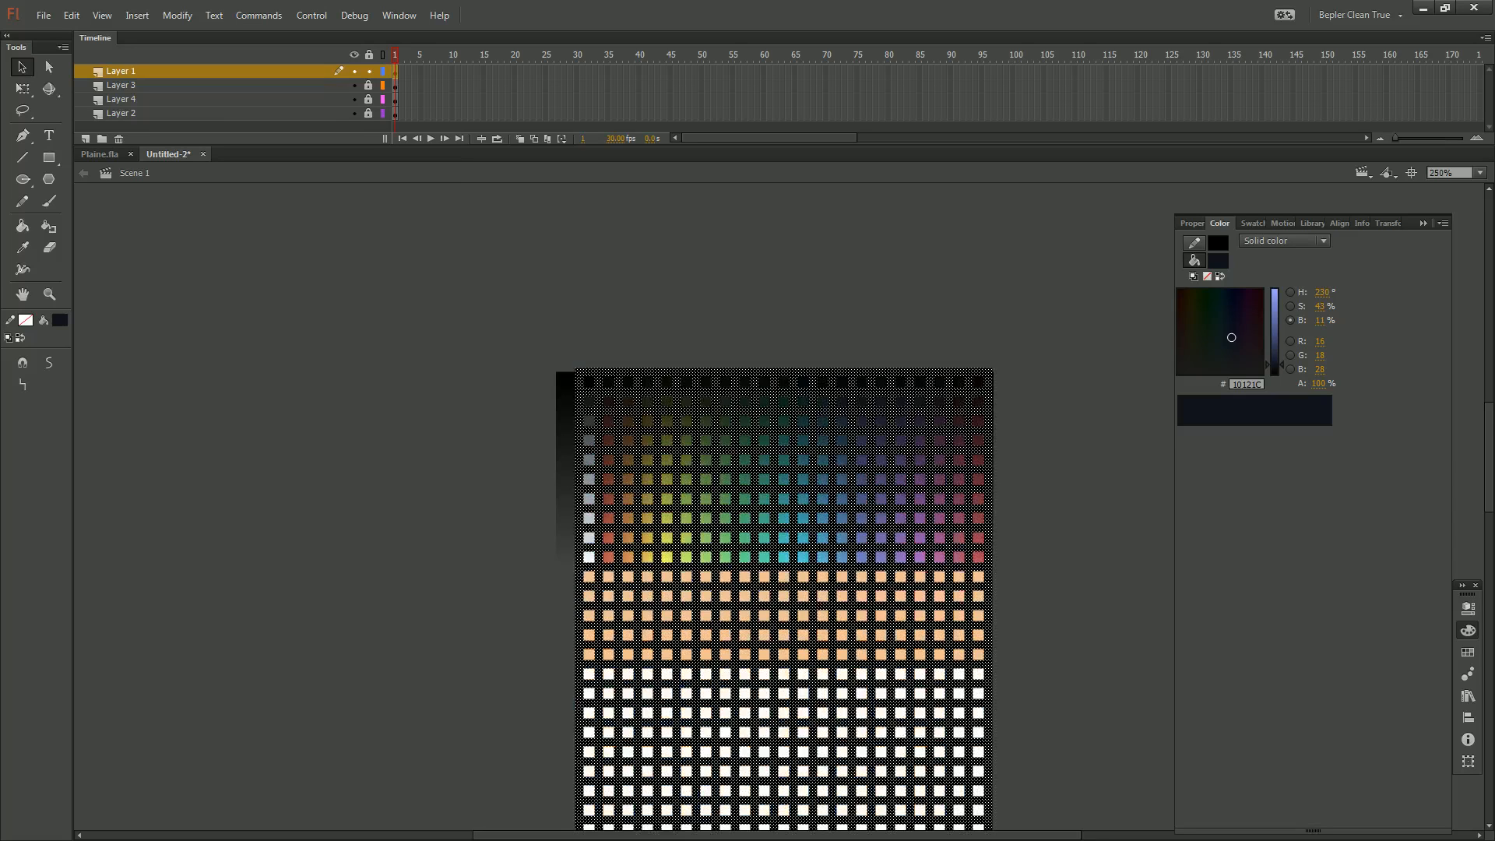
key("ctrl+equal")
left_click_drag(624, 545, 621, 565)
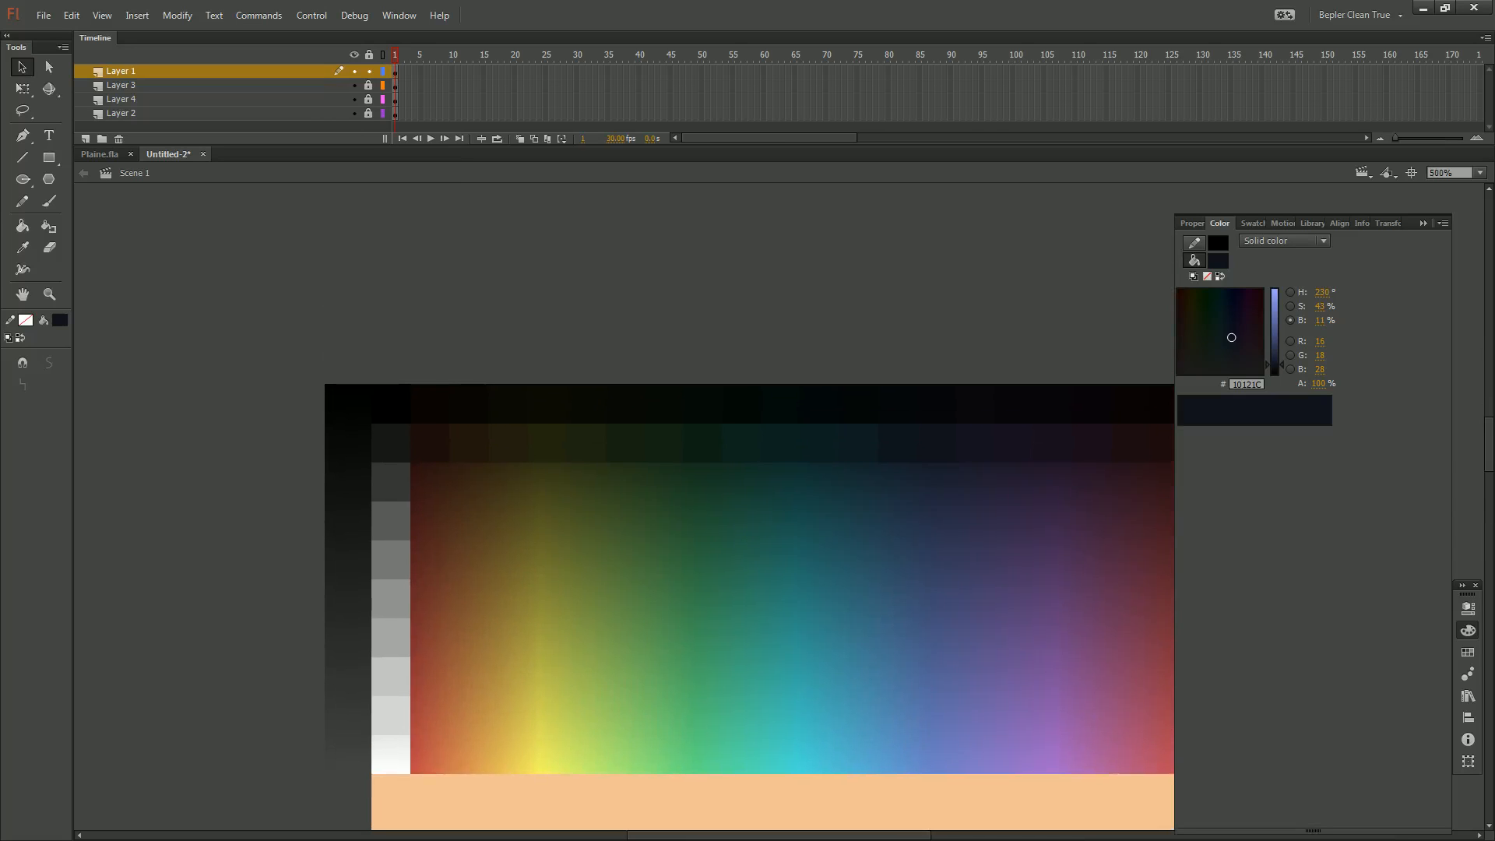
Examine the colour transitions of the second-row cells up close across the full width of the chart
key("ctrl+equal")
left_click_drag(857, 545, 536, 508)
left_click_drag(857, 506, 458, 523)
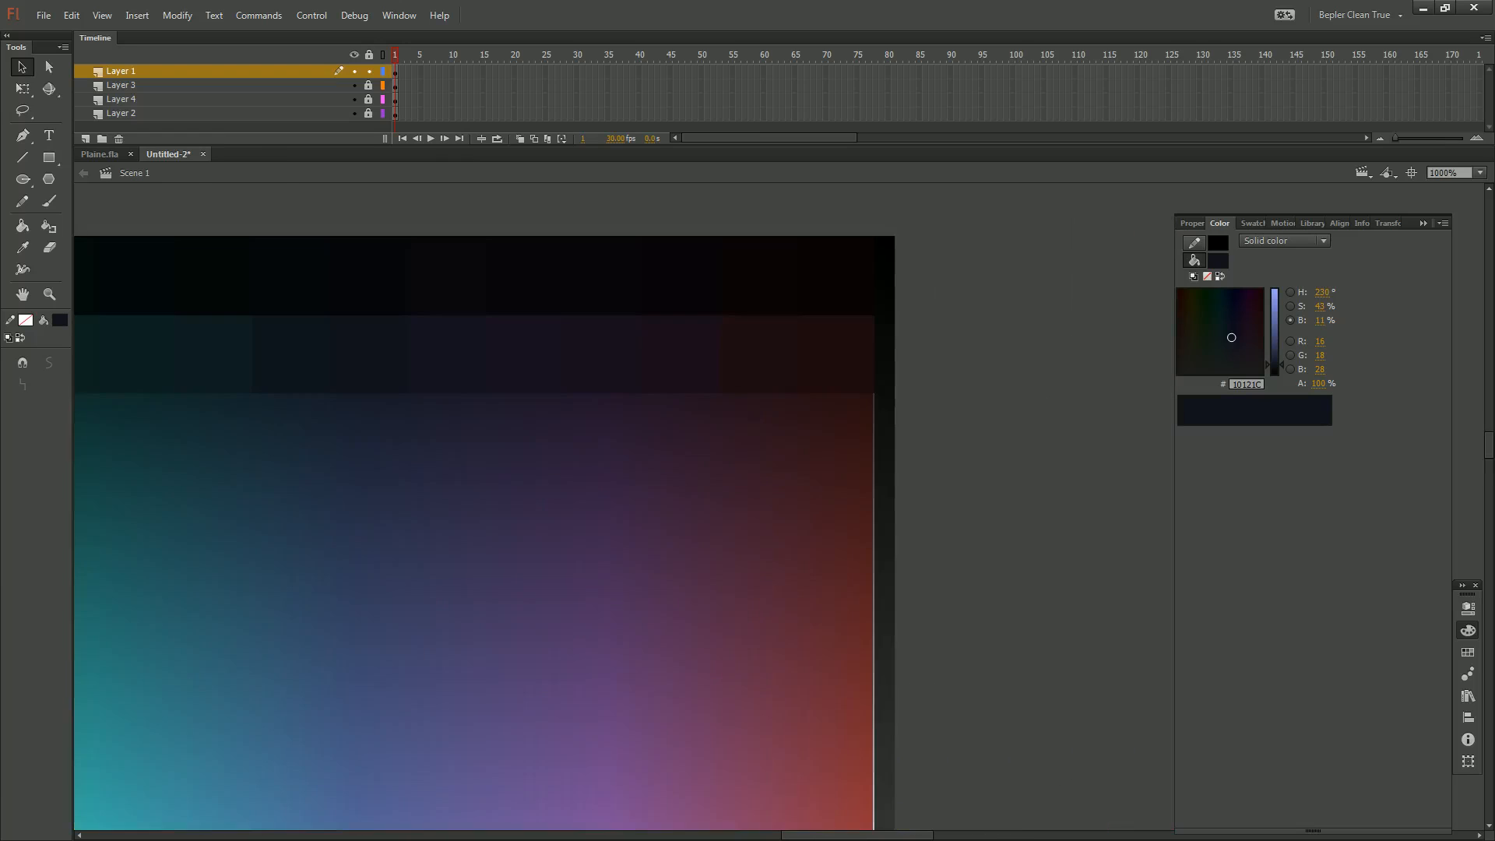
left_click_drag(545, 545, 942, 551)
left_click_drag(311, 467, 1114, 600)
key("ctrl+equal")
left_click_drag(545, 545, 638, 542)
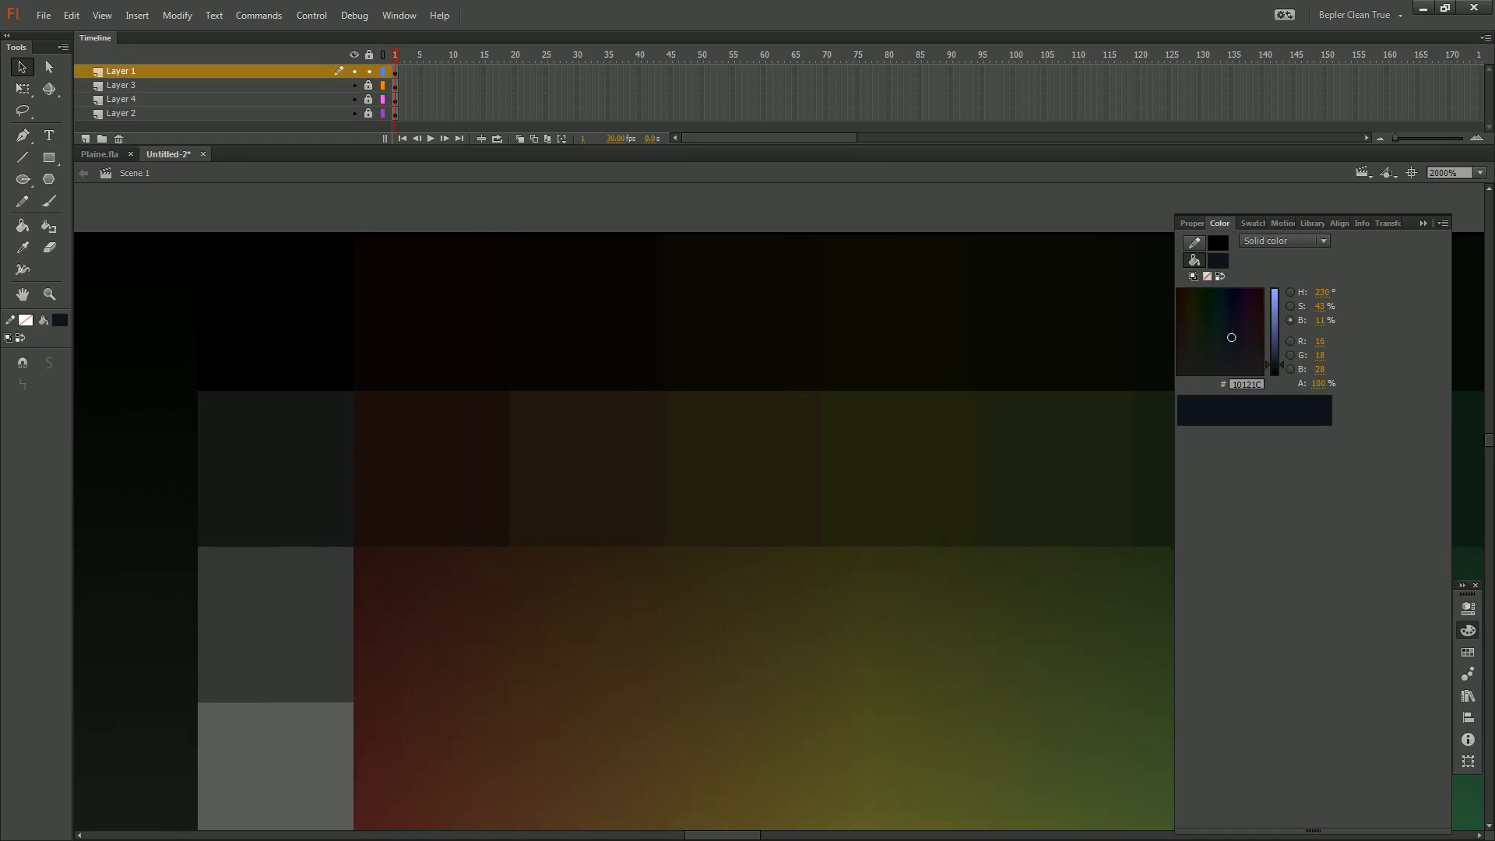
left_click_drag(935, 545, 413, 482)
left_click_drag(895, 507, 493, 509)
left_click_drag(857, 483, 493, 523)
key("ctrl+minus")
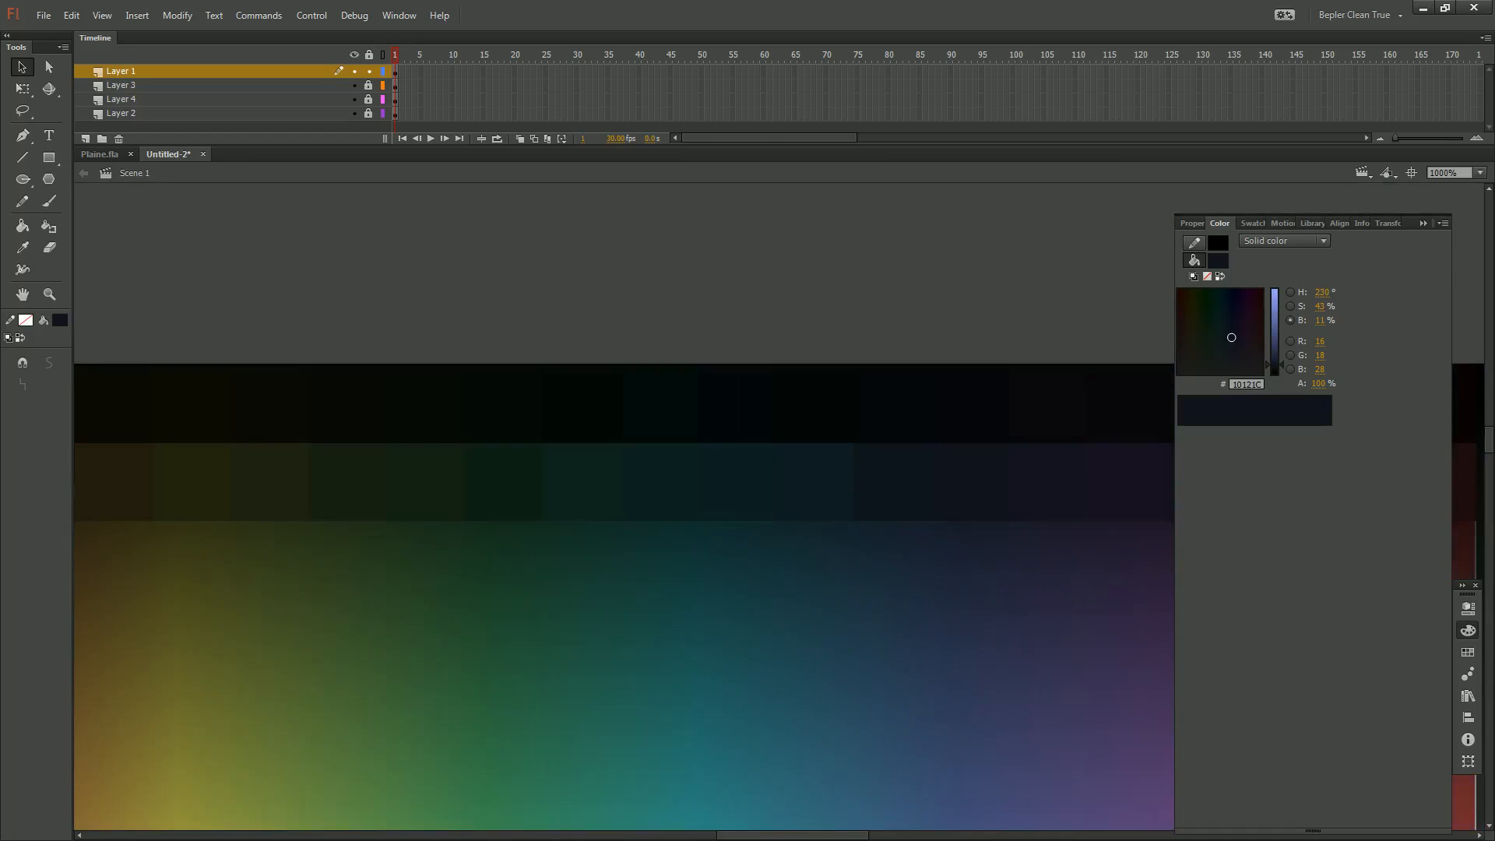
key("ctrl+minus")
key("ctrl+minus")
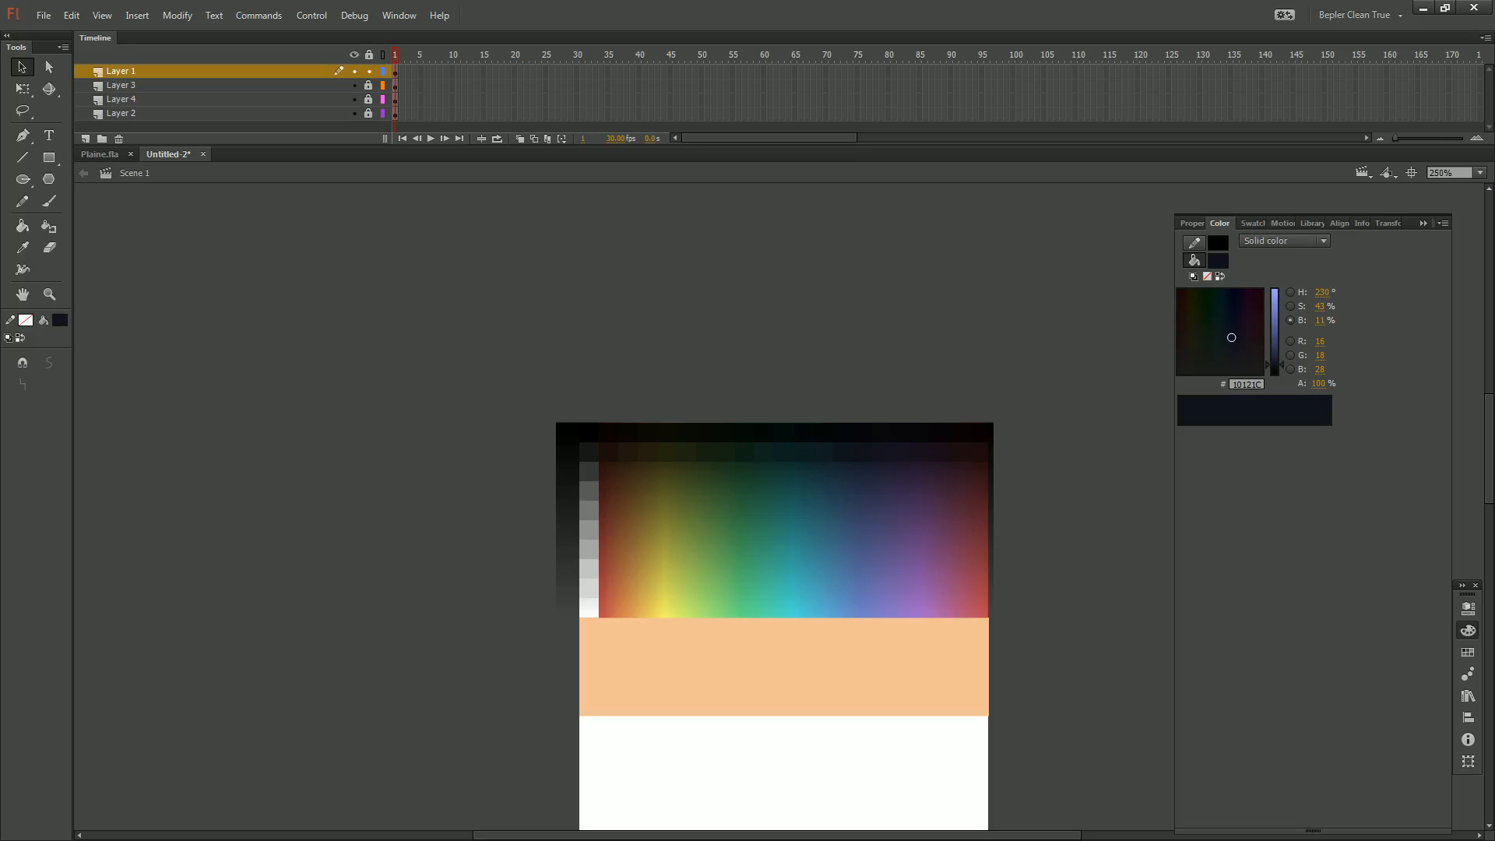
Sample the grey #454545 from the interface background as the fill colour
left_click(60, 320)
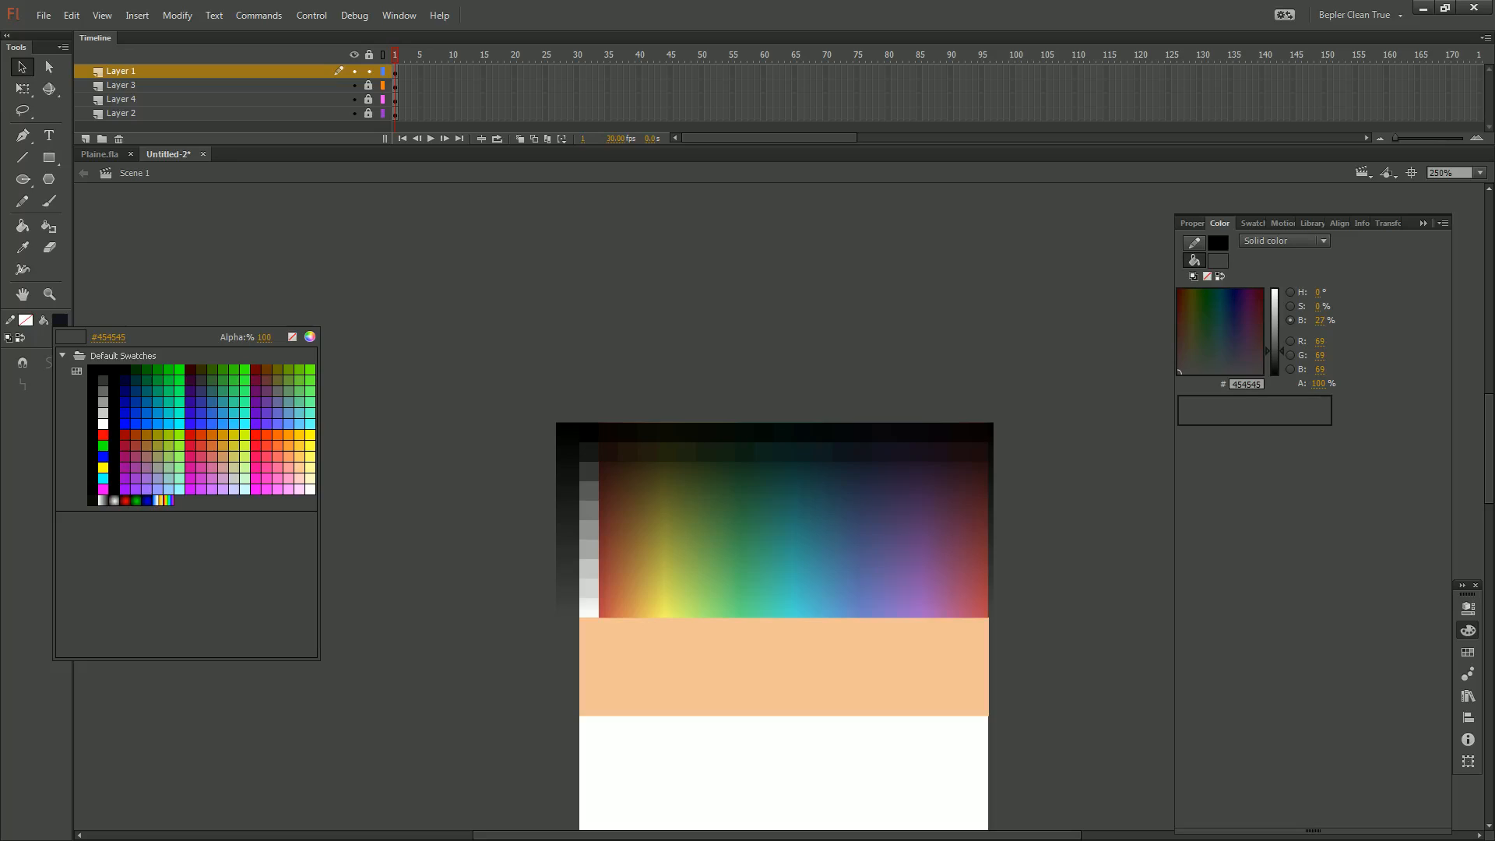
left_click(1335, 351)
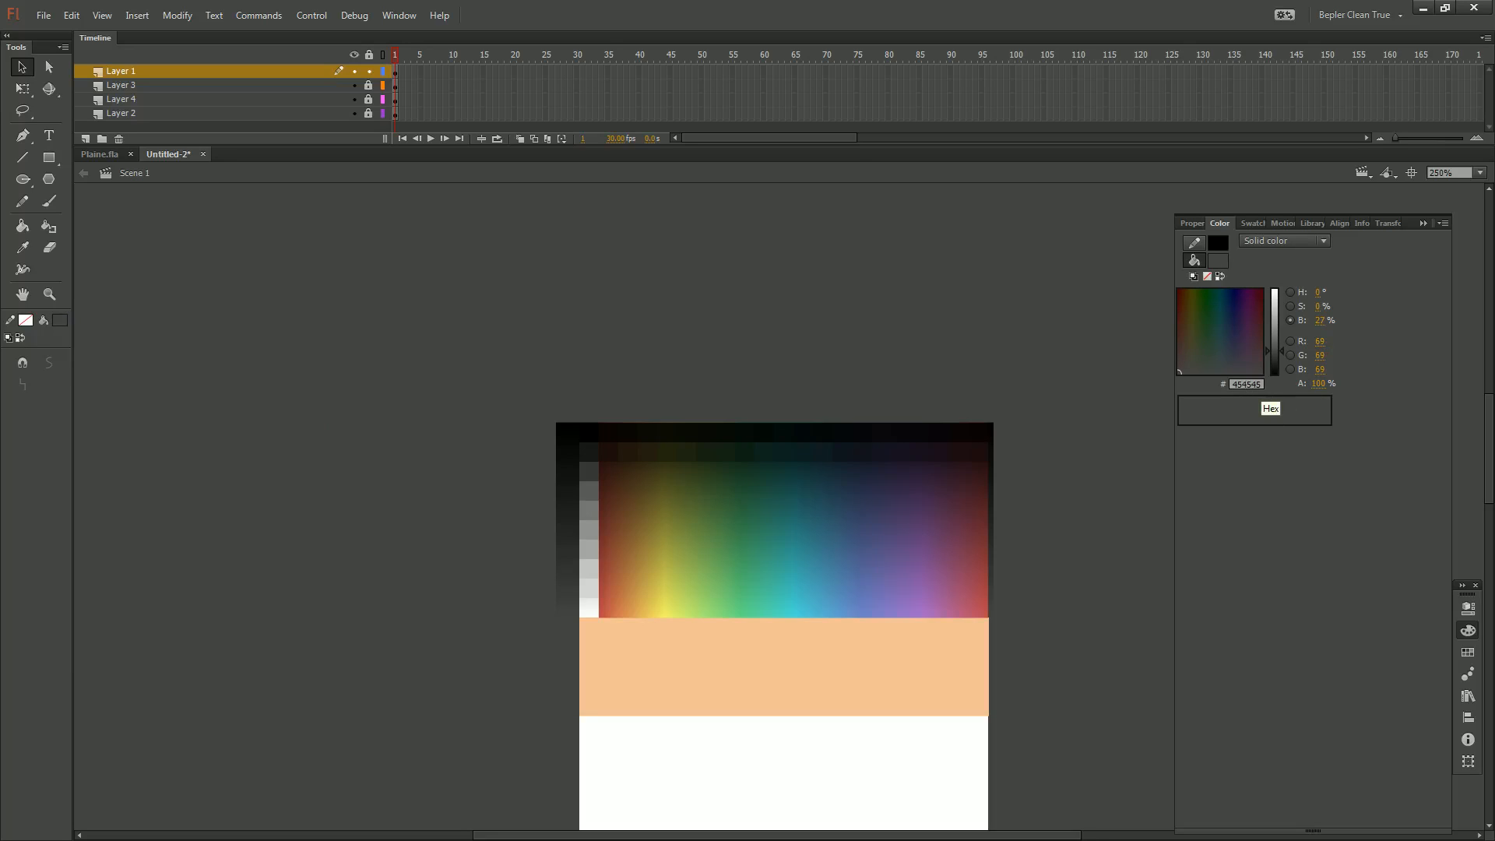
left_click(1233, 384)
left_click(1396, 454)
Hide Layer 2, Layer 4 and Layer 3 so that only the solid palette cells on Layer 1 show
left_click(352, 114)
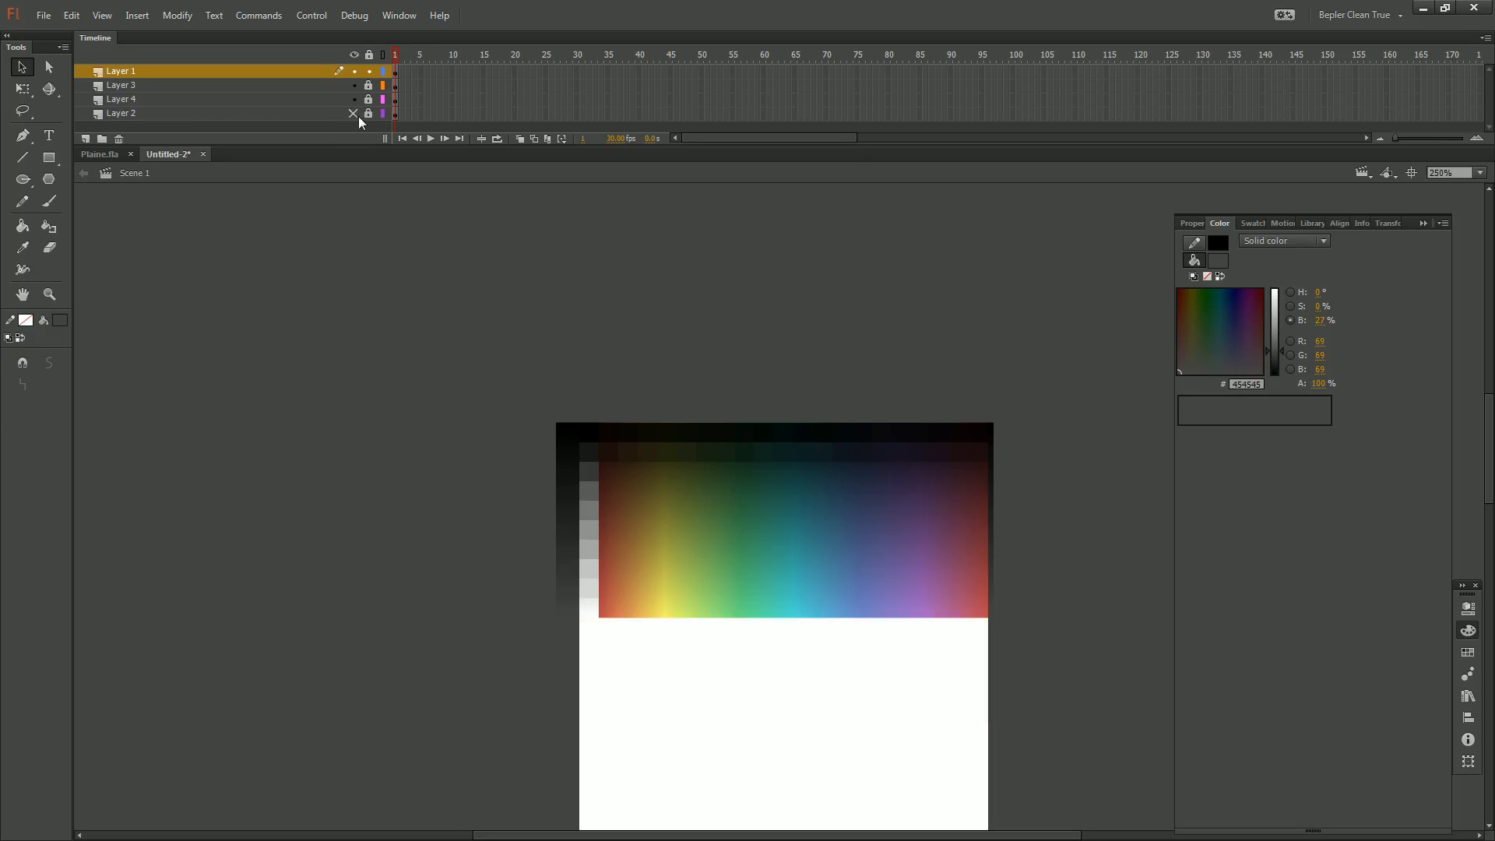
left_click(355, 99)
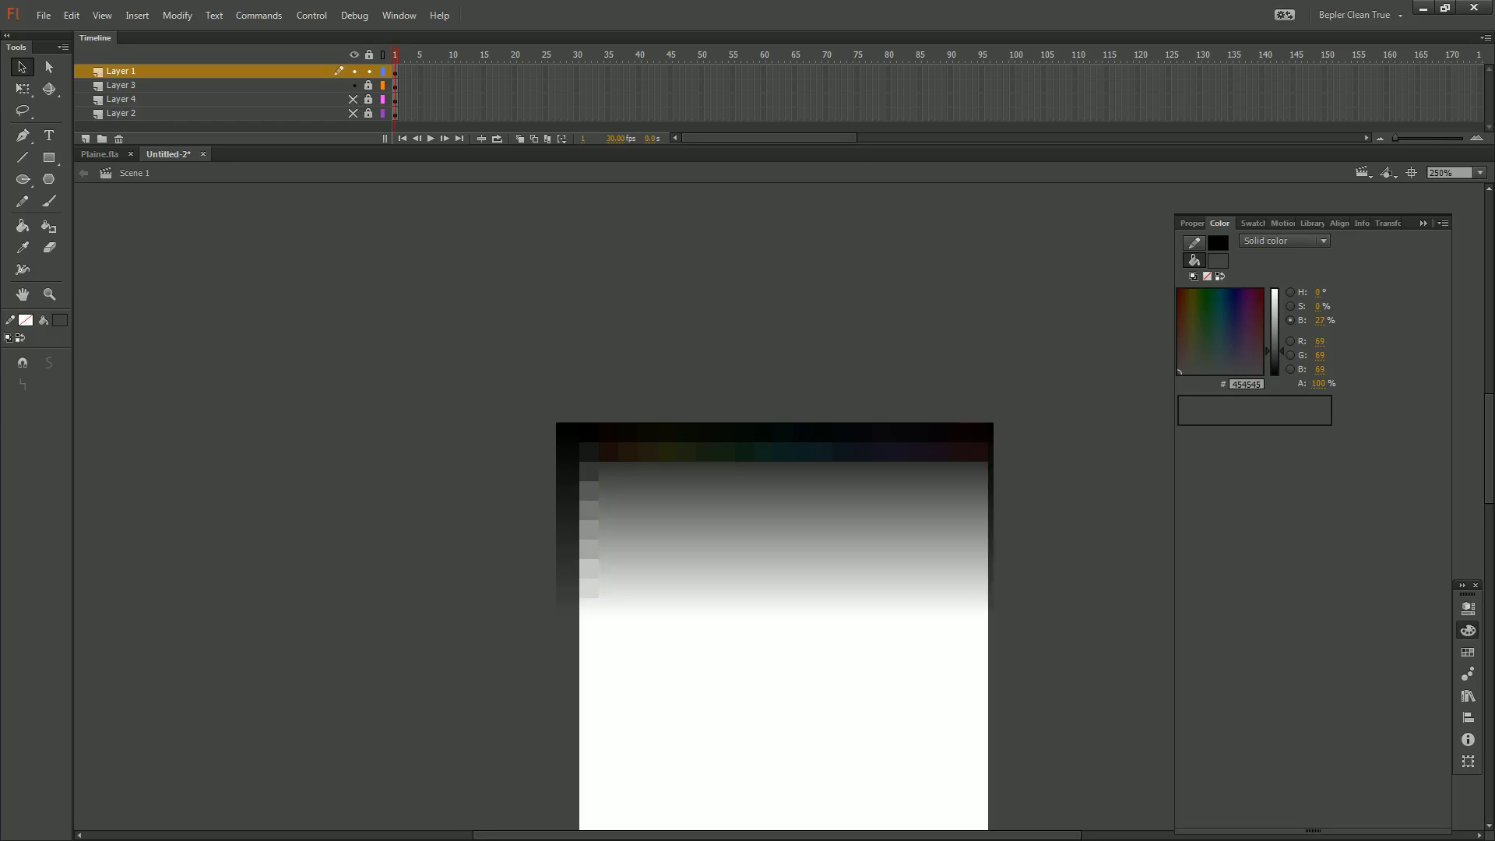
left_click(353, 85)
left_click_drag(663, 299, 710, 325)
left_click_drag(852, 280, 802, 332)
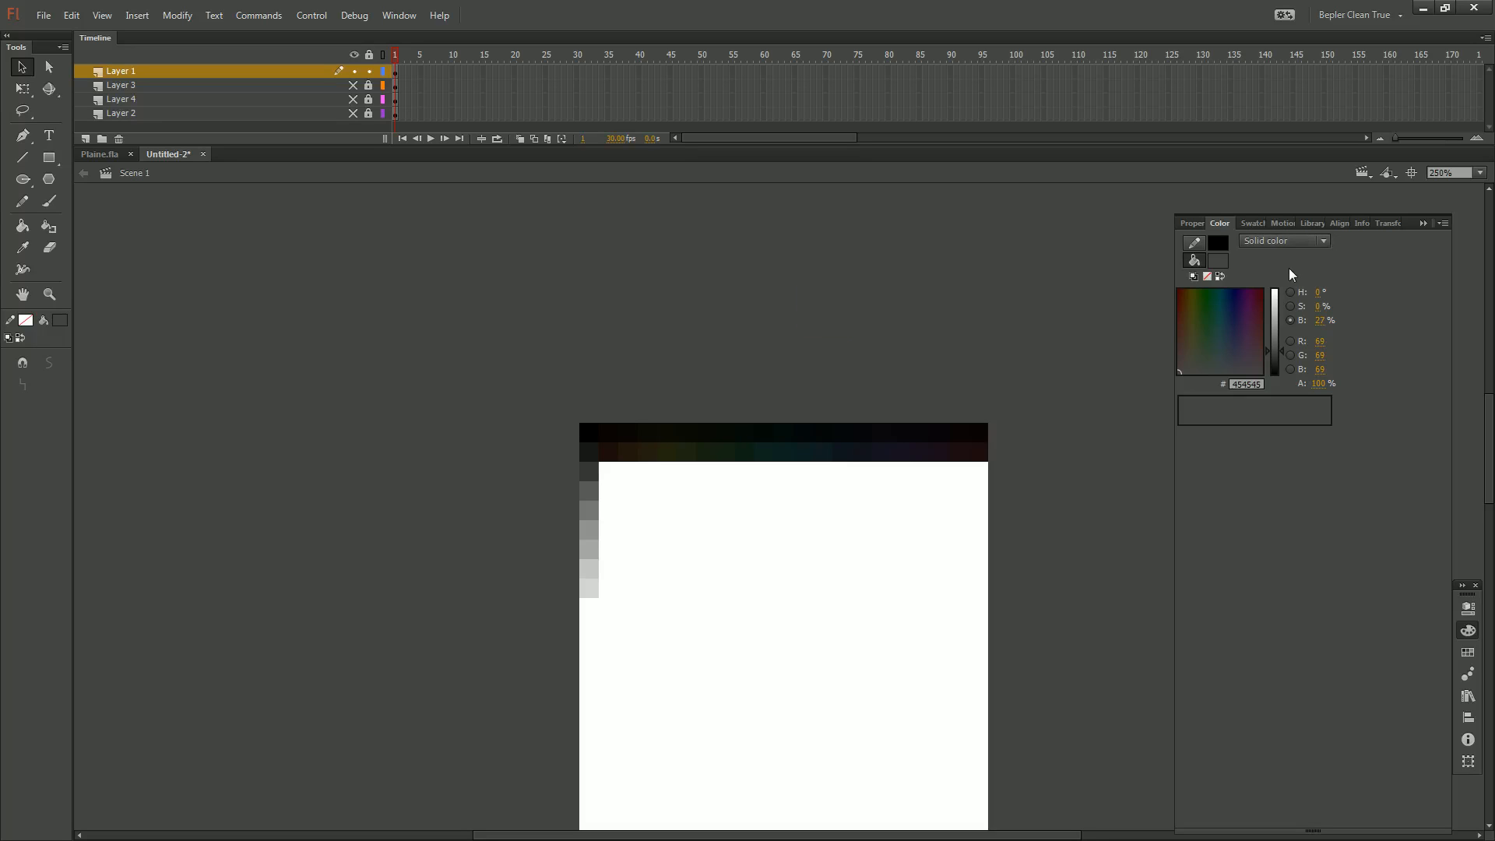
Display the document's swatches and clear all colours from the Default Swatches set
left_click(1443, 223)
left_click(1443, 229)
left_click(1252, 224)
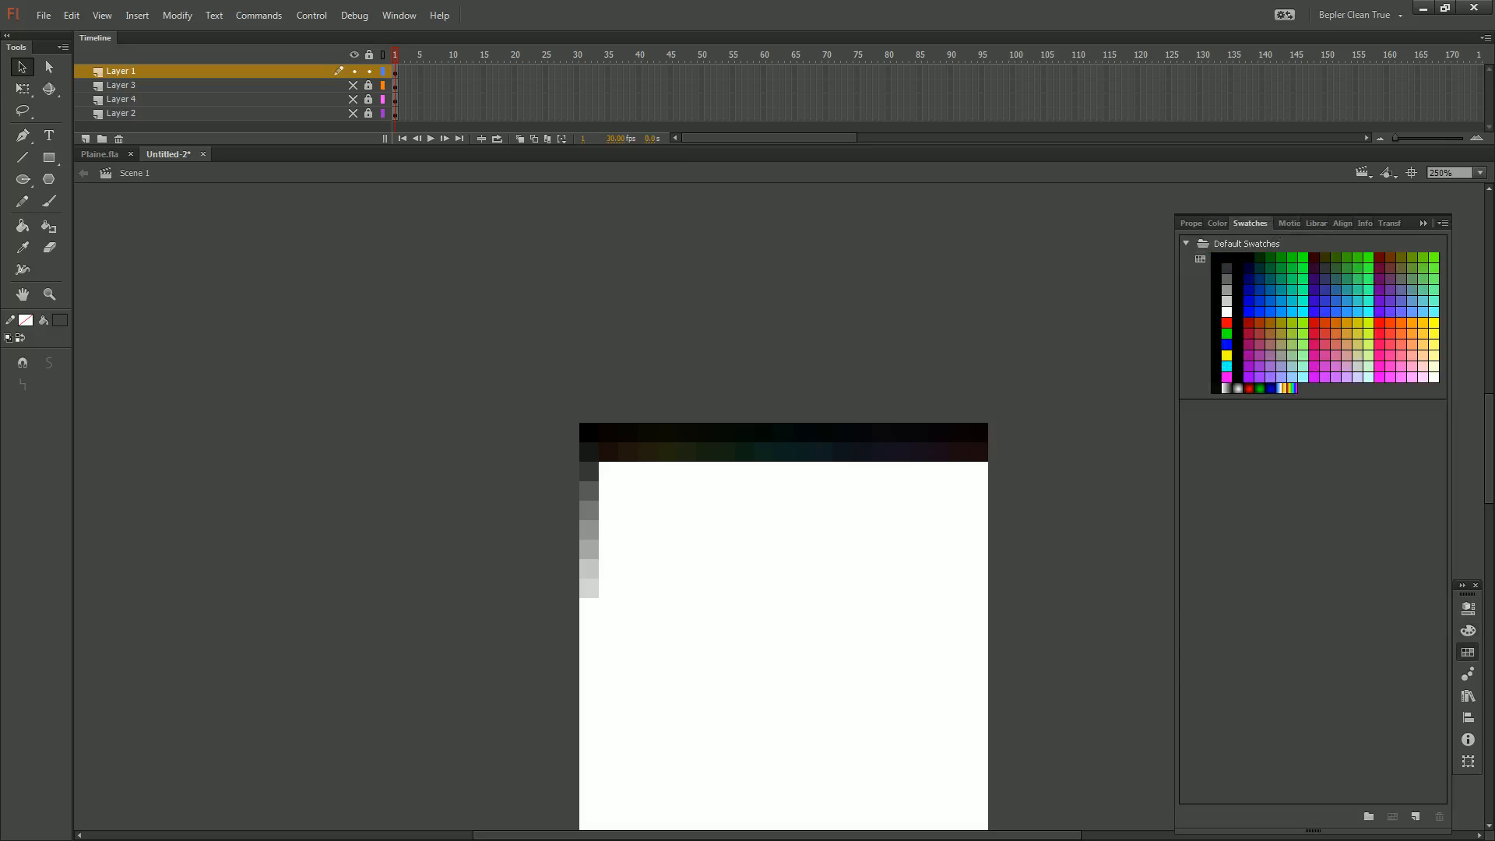
left_click(1443, 223)
left_click(1443, 226)
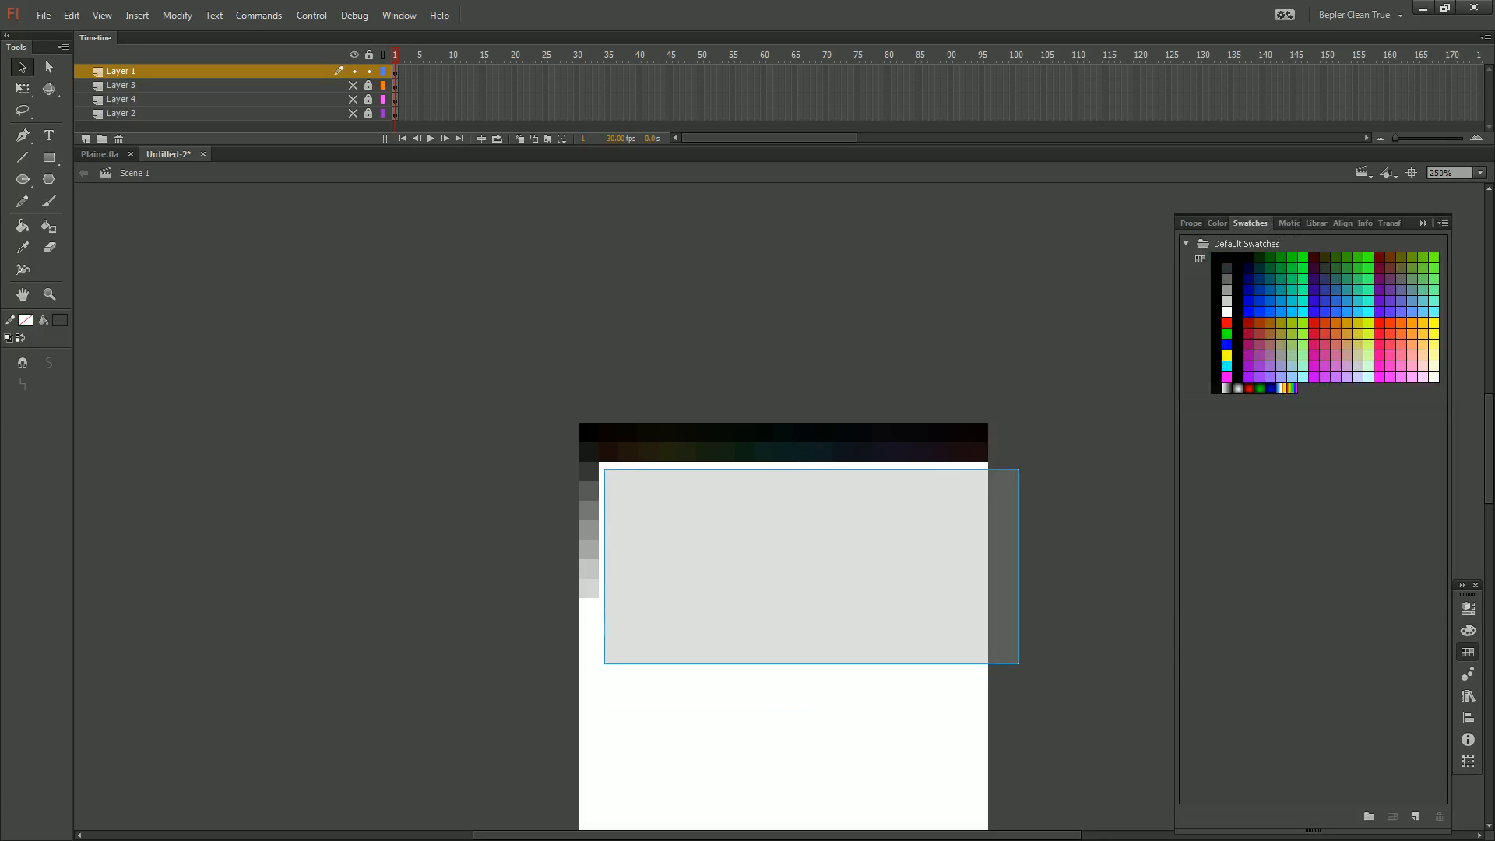
left_click(1442, 225)
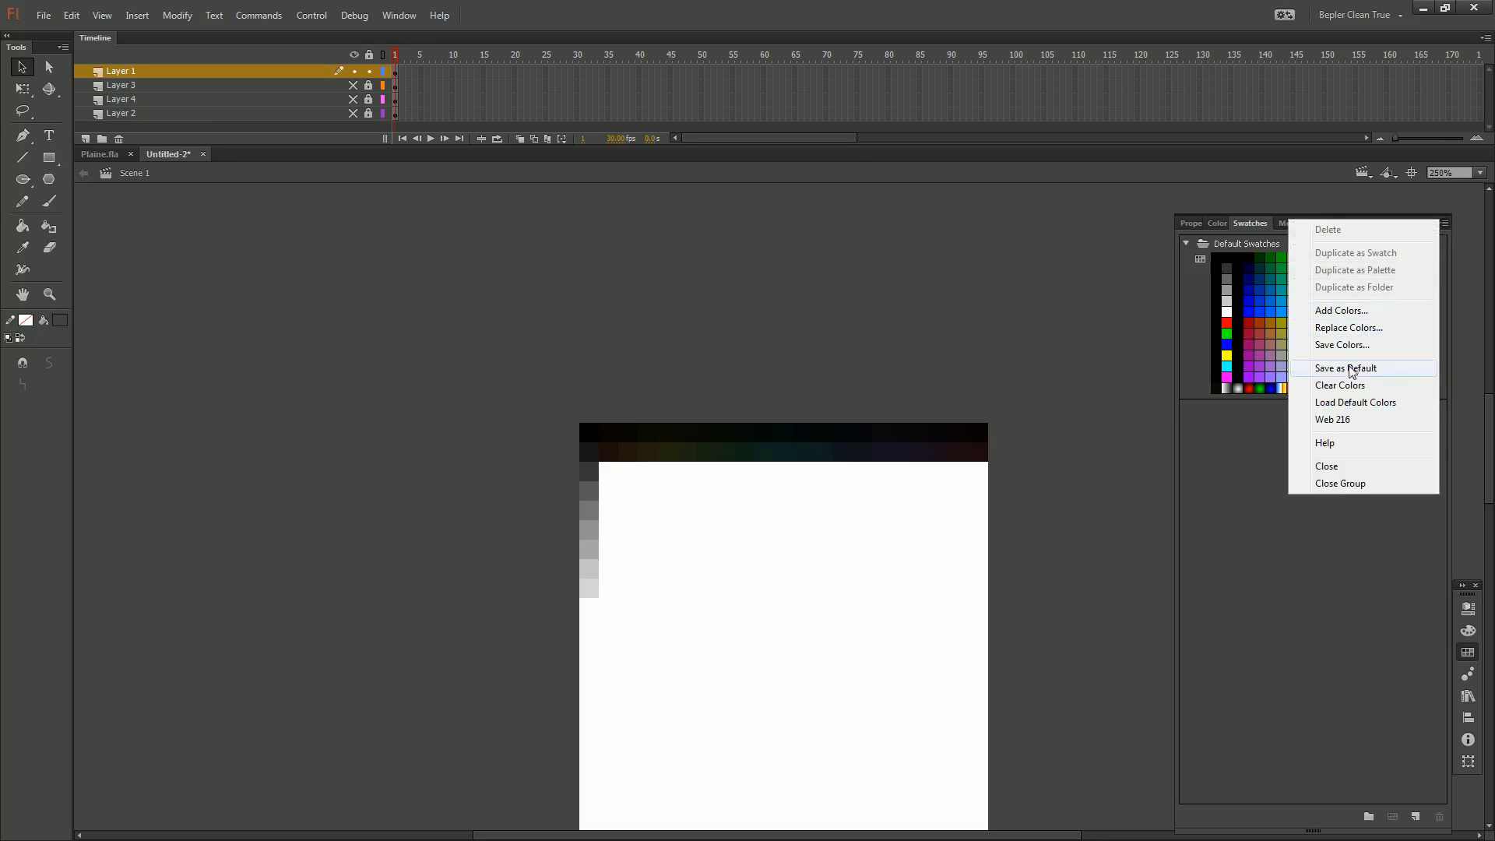
left_click(1338, 385)
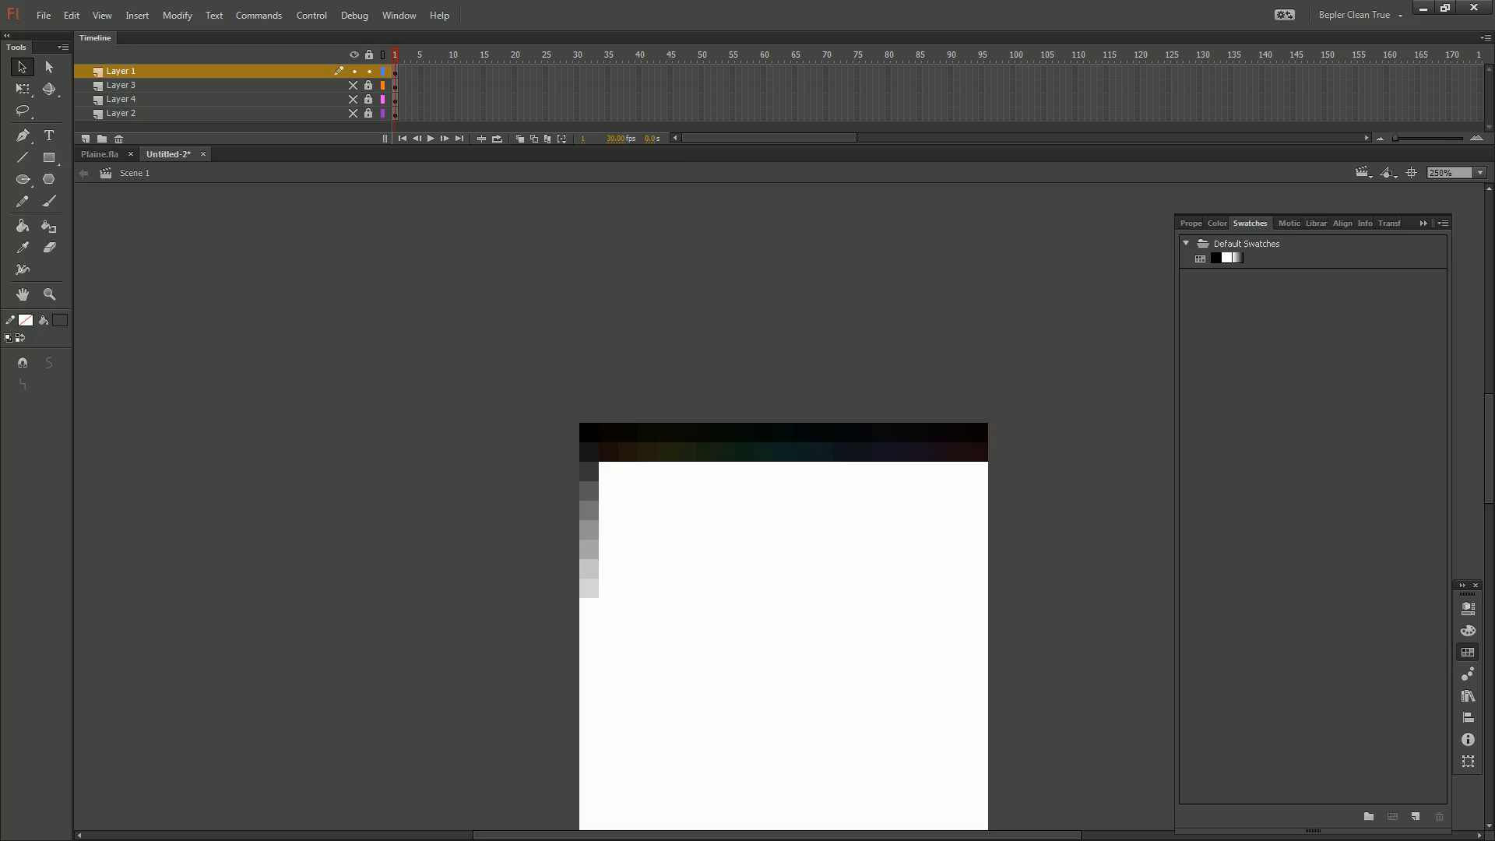
Delete the remaining gradient swatch and the white swatch from the Default Swatches set
left_click(1239, 258)
left_click(1249, 258)
left_click(1244, 258)
left_click(1439, 817)
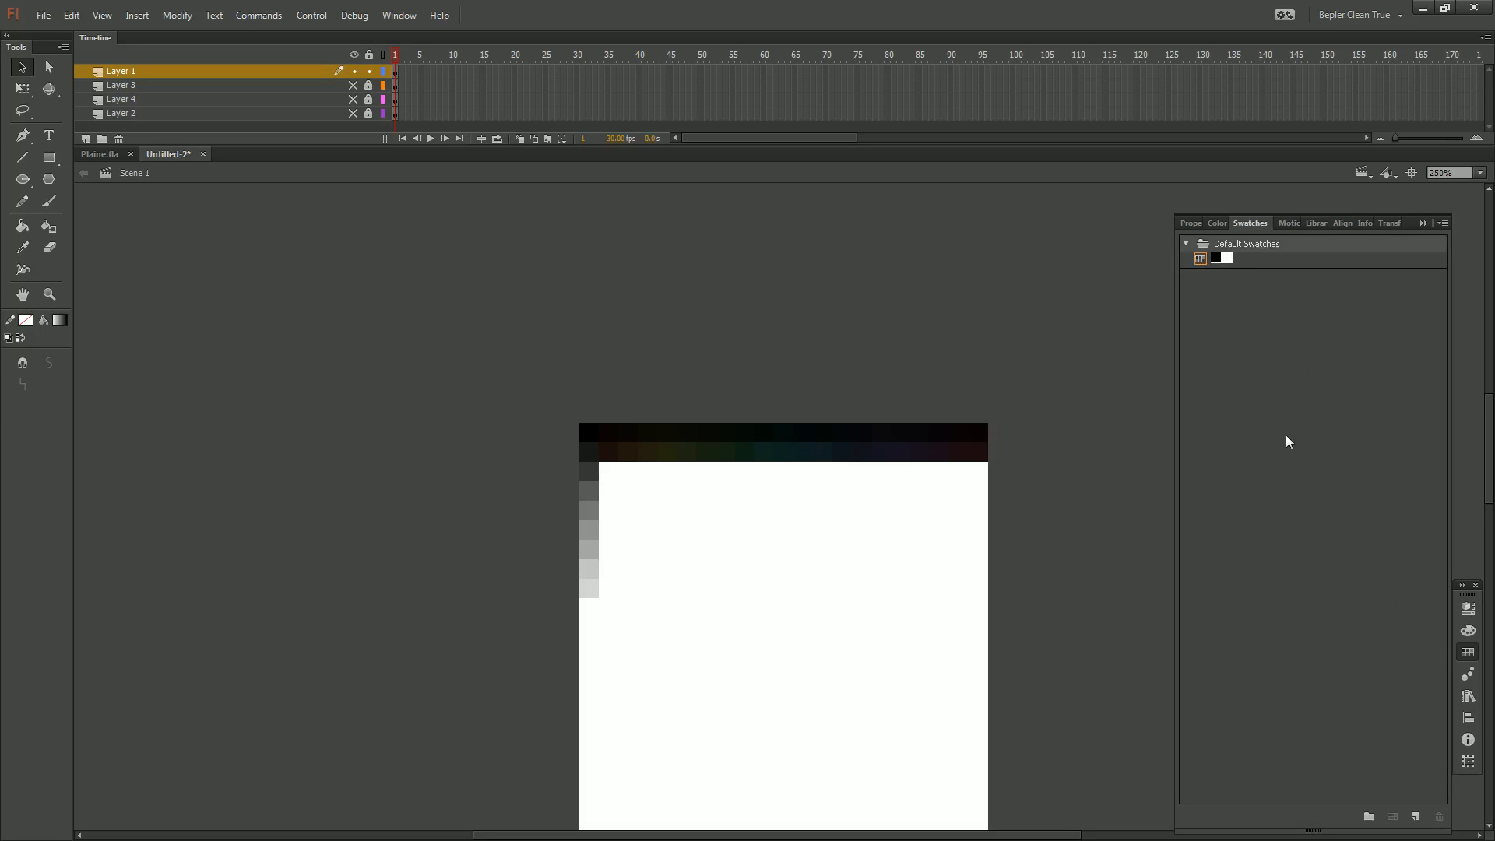
left_click(1228, 259)
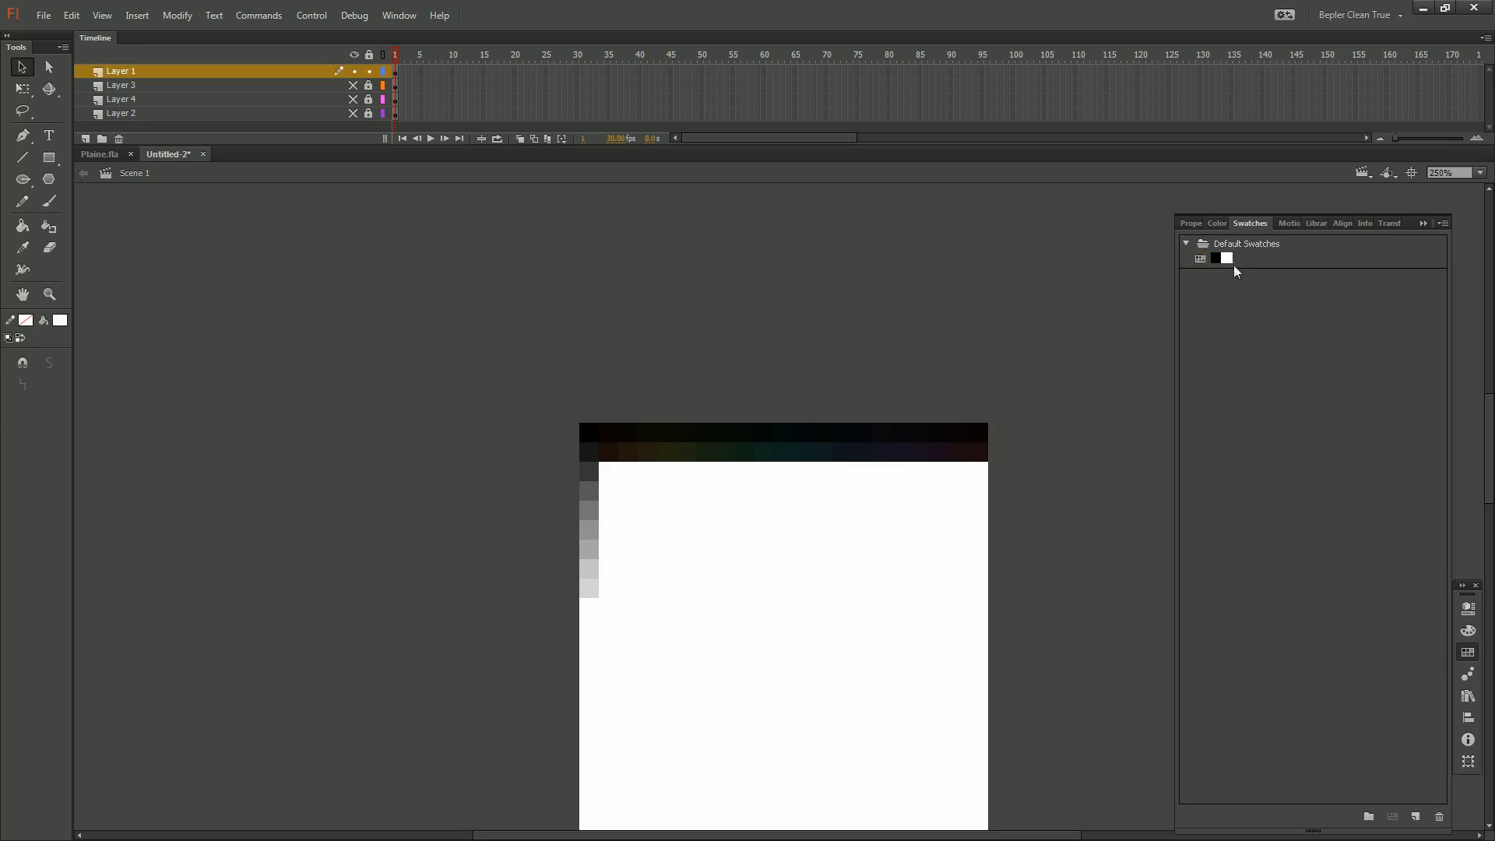
left_click(1440, 816)
Sample black from the first cell of the chart's top row as the fill colour
left_click(58, 319)
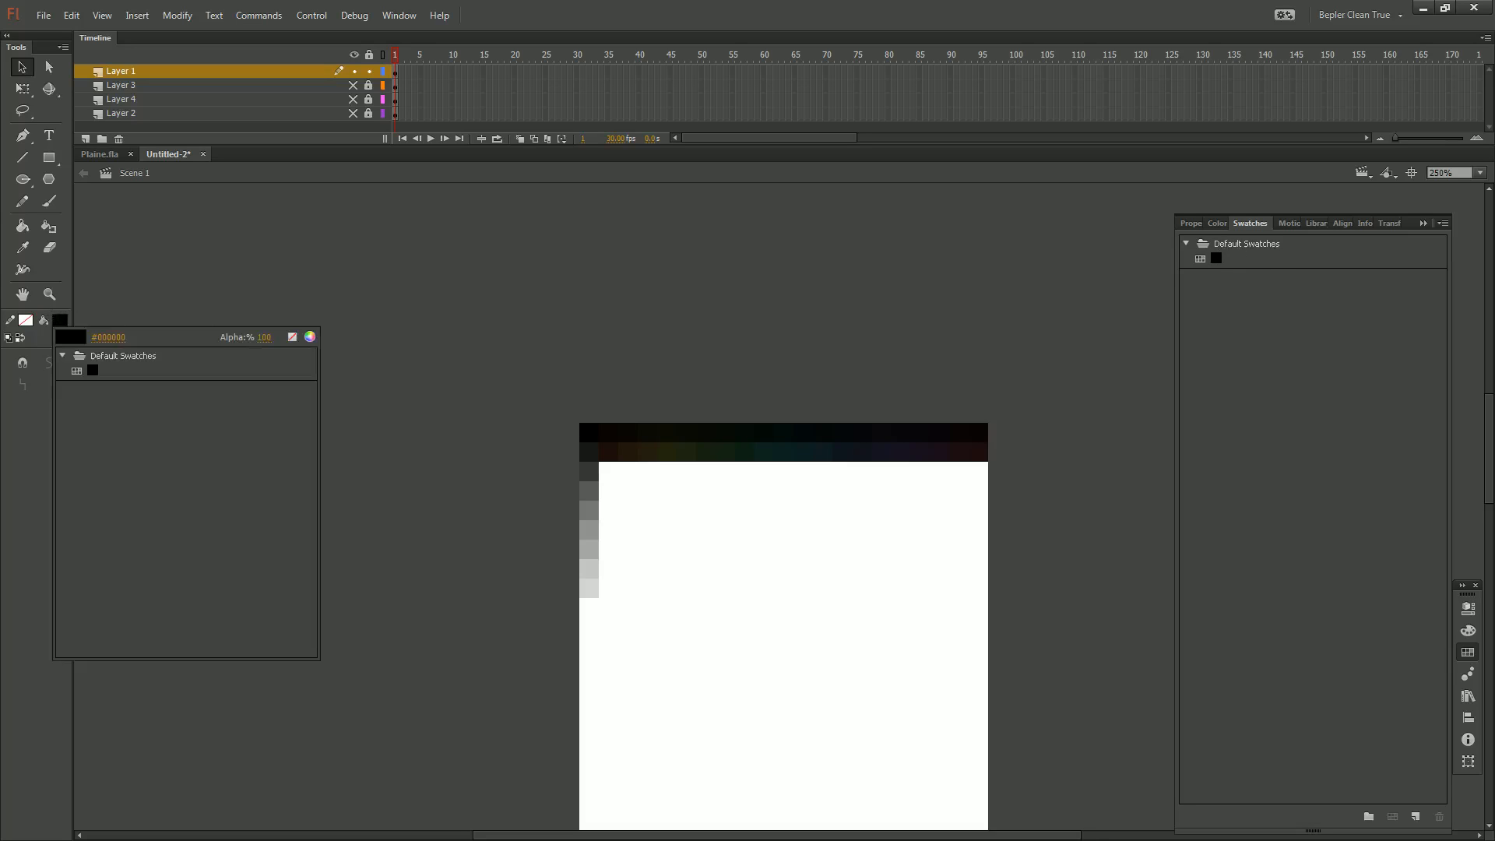
left_click(589, 432)
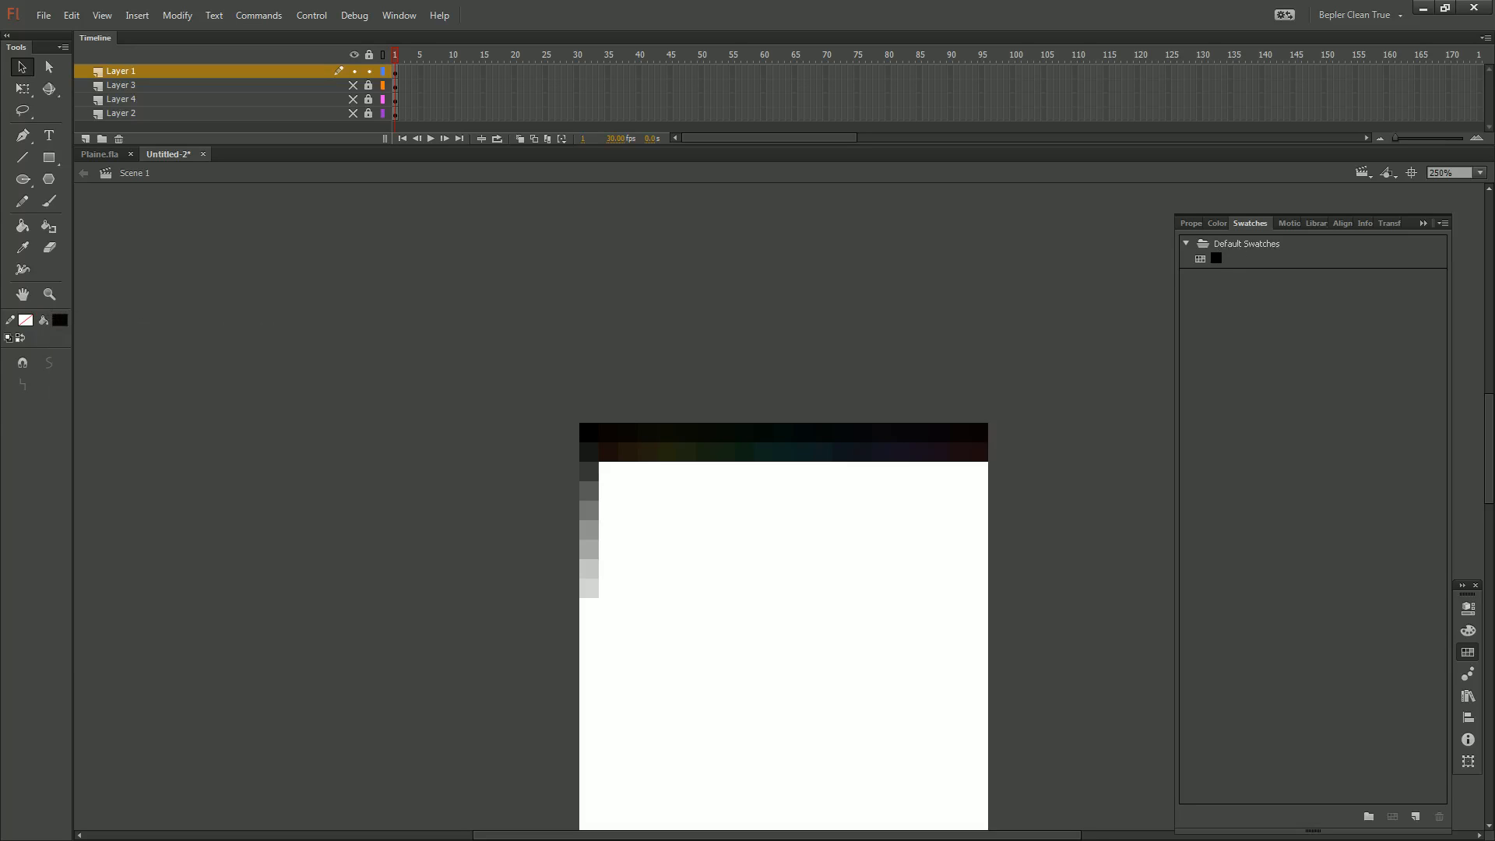
key("b")
key("e")
key("ctrl+=")
left_click_drag(489, 608, 534, 613)
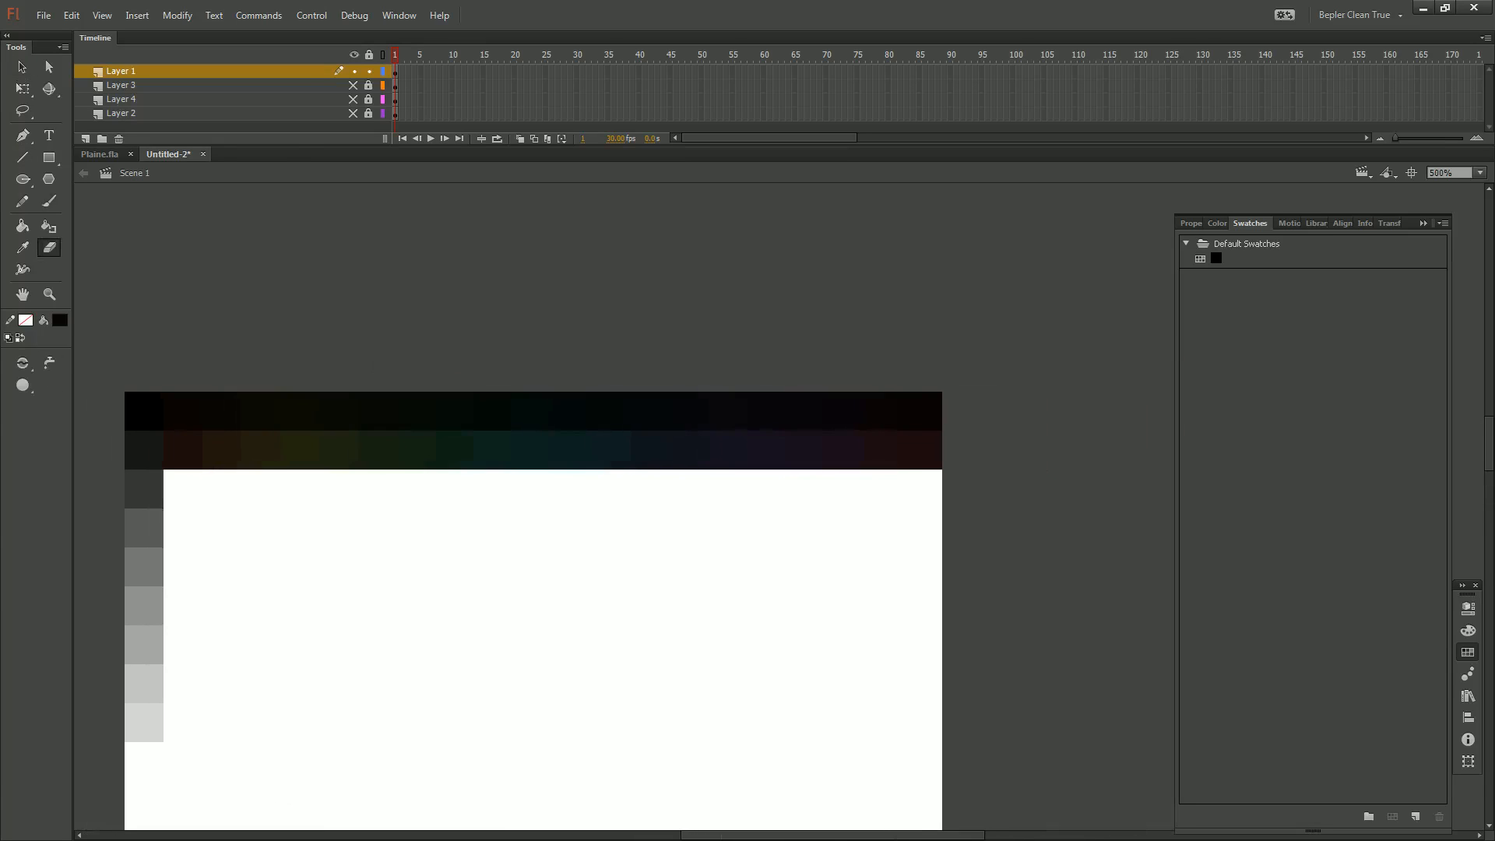
Pick a custom brick-red stroke colour in the Color Picker and draw a short Pencil stroke across the chart's upper edge at column 2
key("y")
left_click(31, 321)
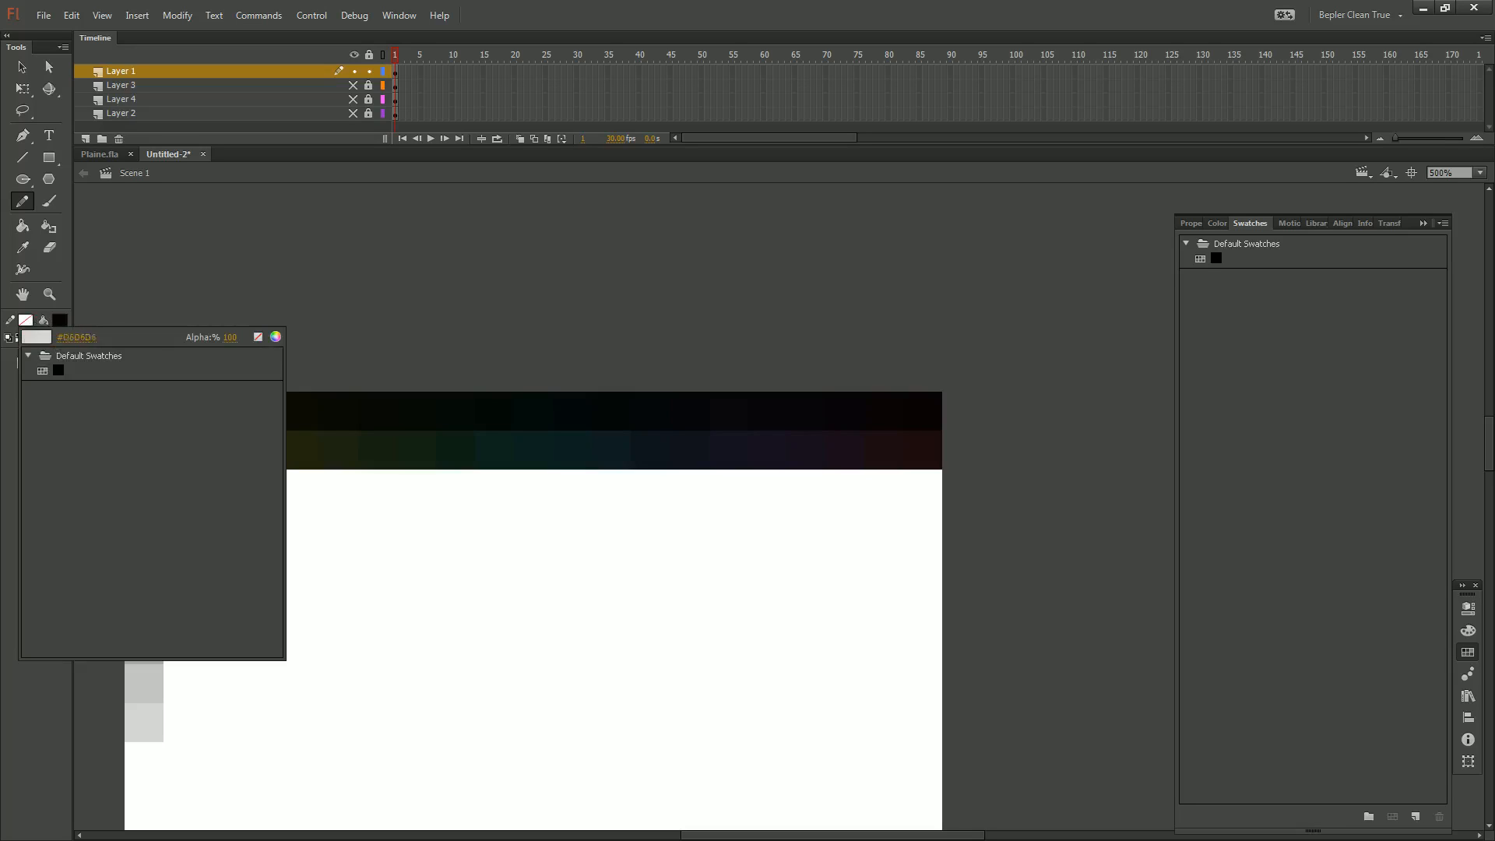
left_click(277, 340)
left_click_drag(104, 160, 64, 153)
left_click(235, 116)
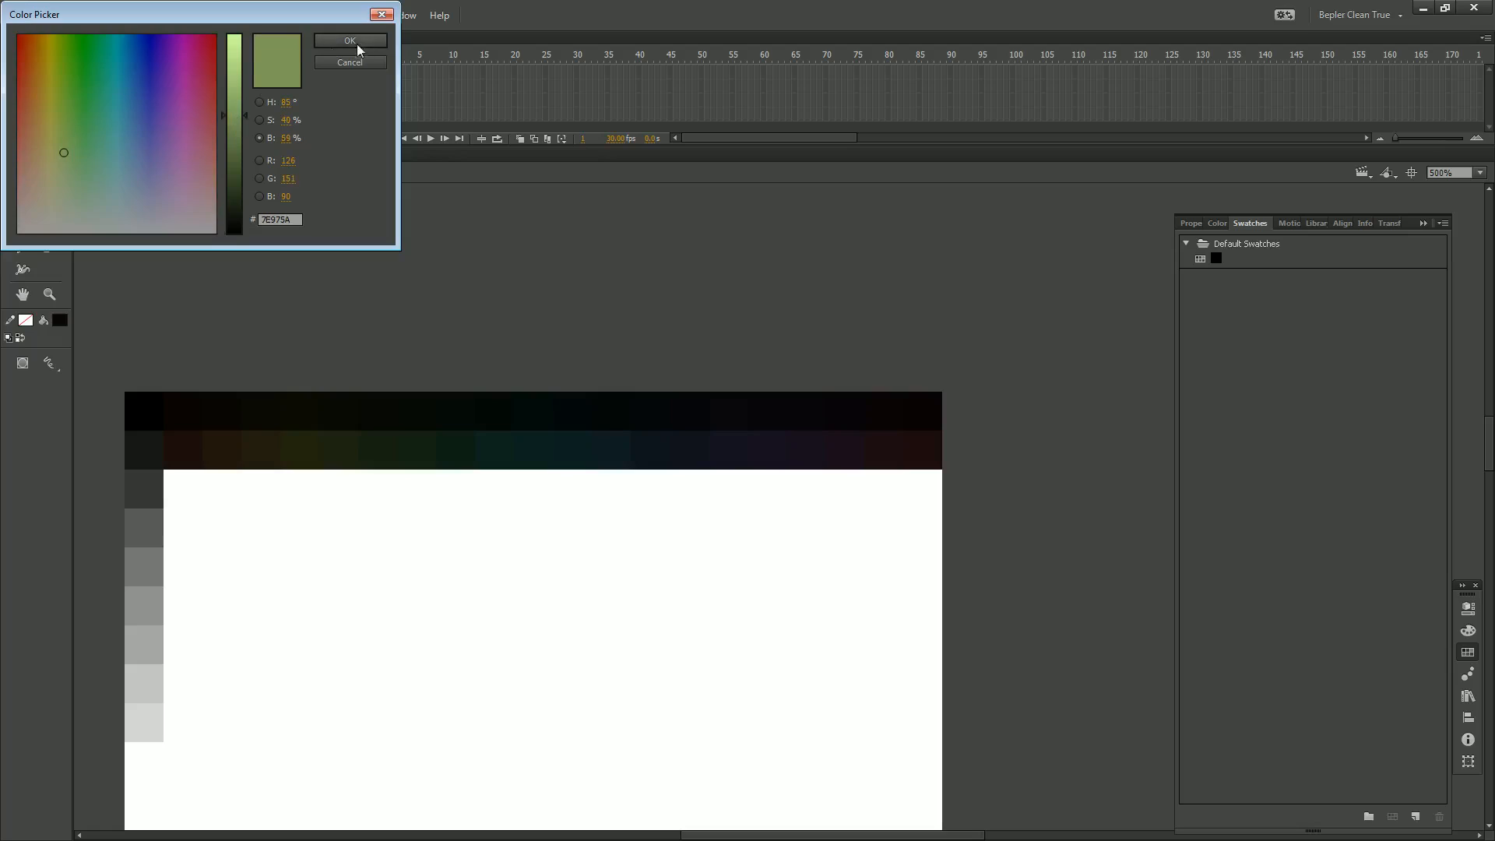
left_click(22, 79)
left_click(349, 41)
mouse_move(183, 365)
left_mouse_down()
mouse_move(181, 414)
mouse_move(584, 426)
mouse_move(414, 426)
left_mouse_up()
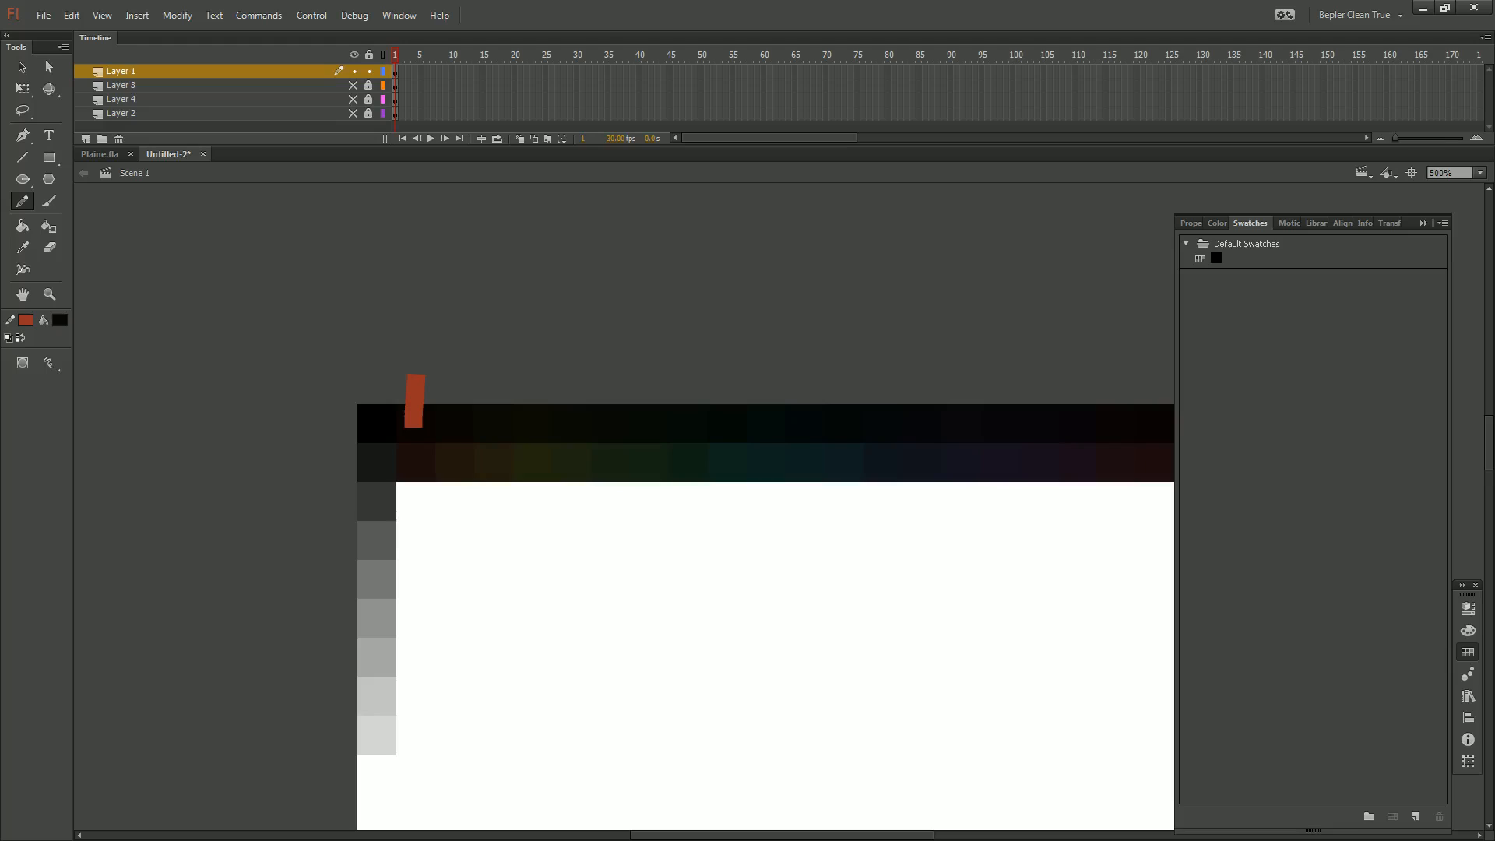
key("k")
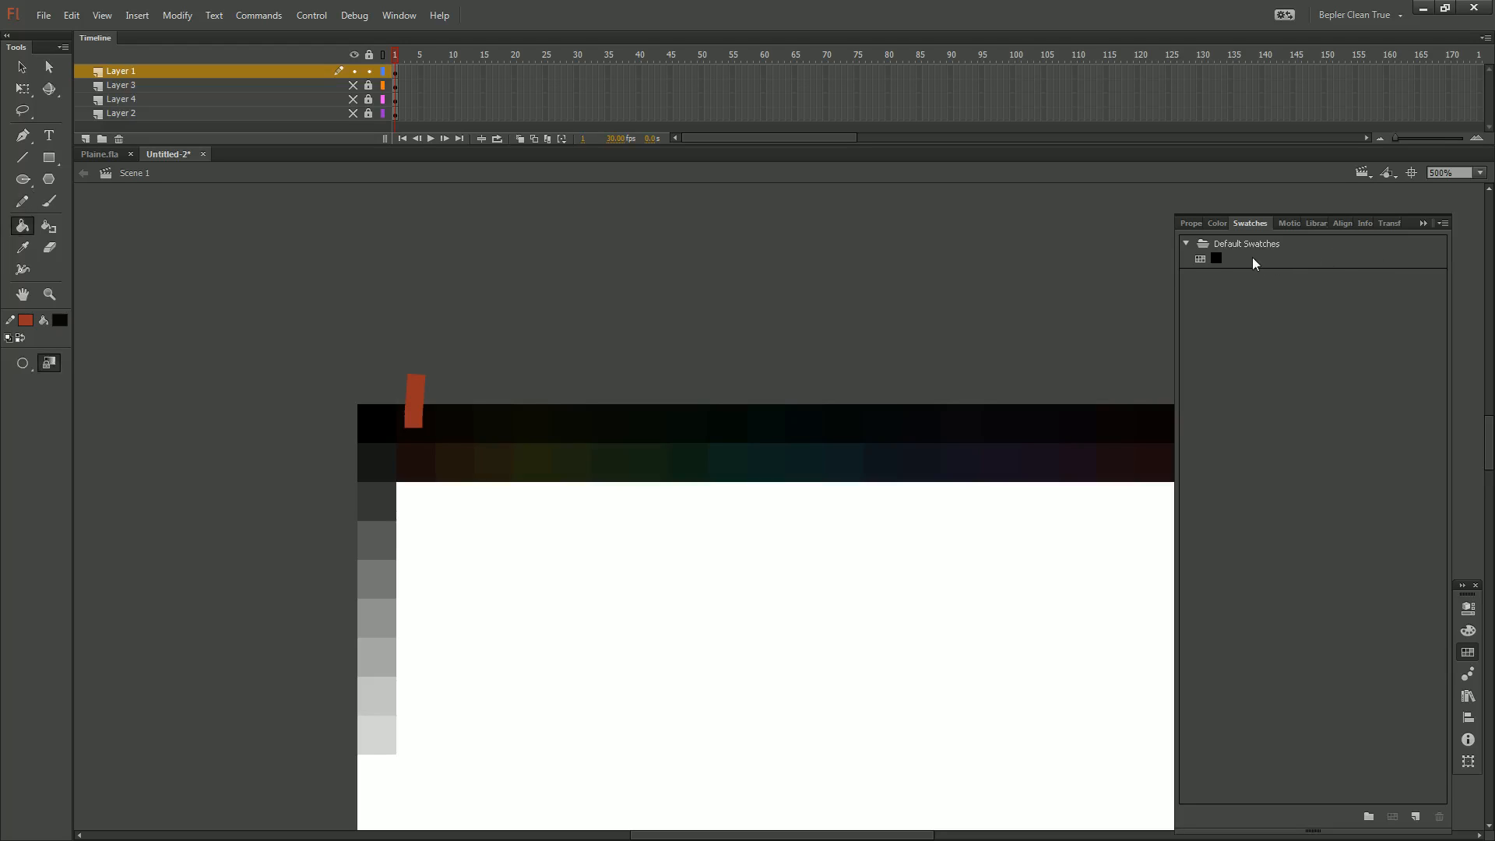
left_click(1442, 222)
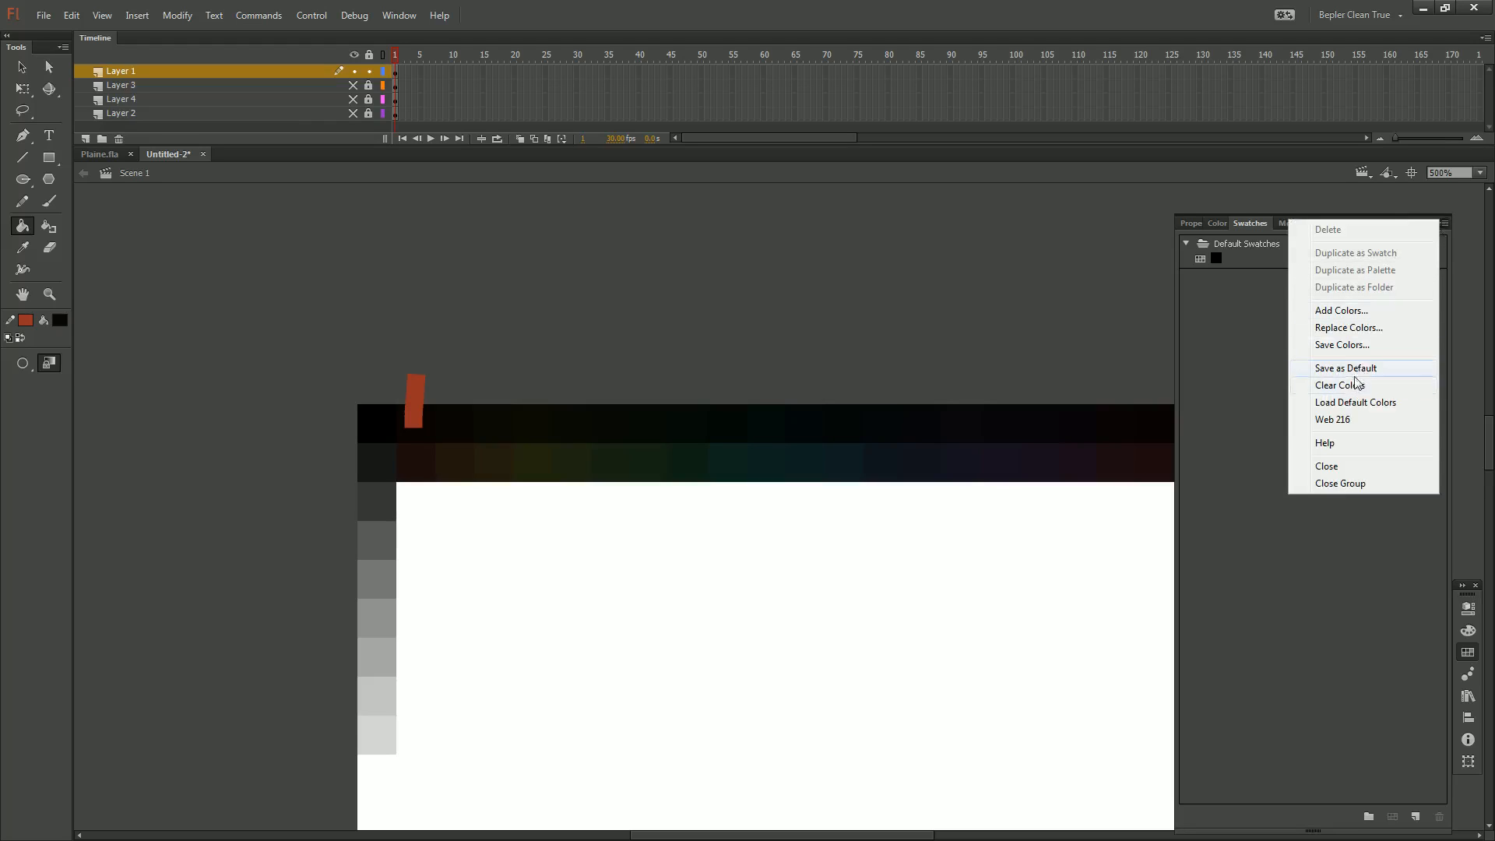
left_click(1241, 330)
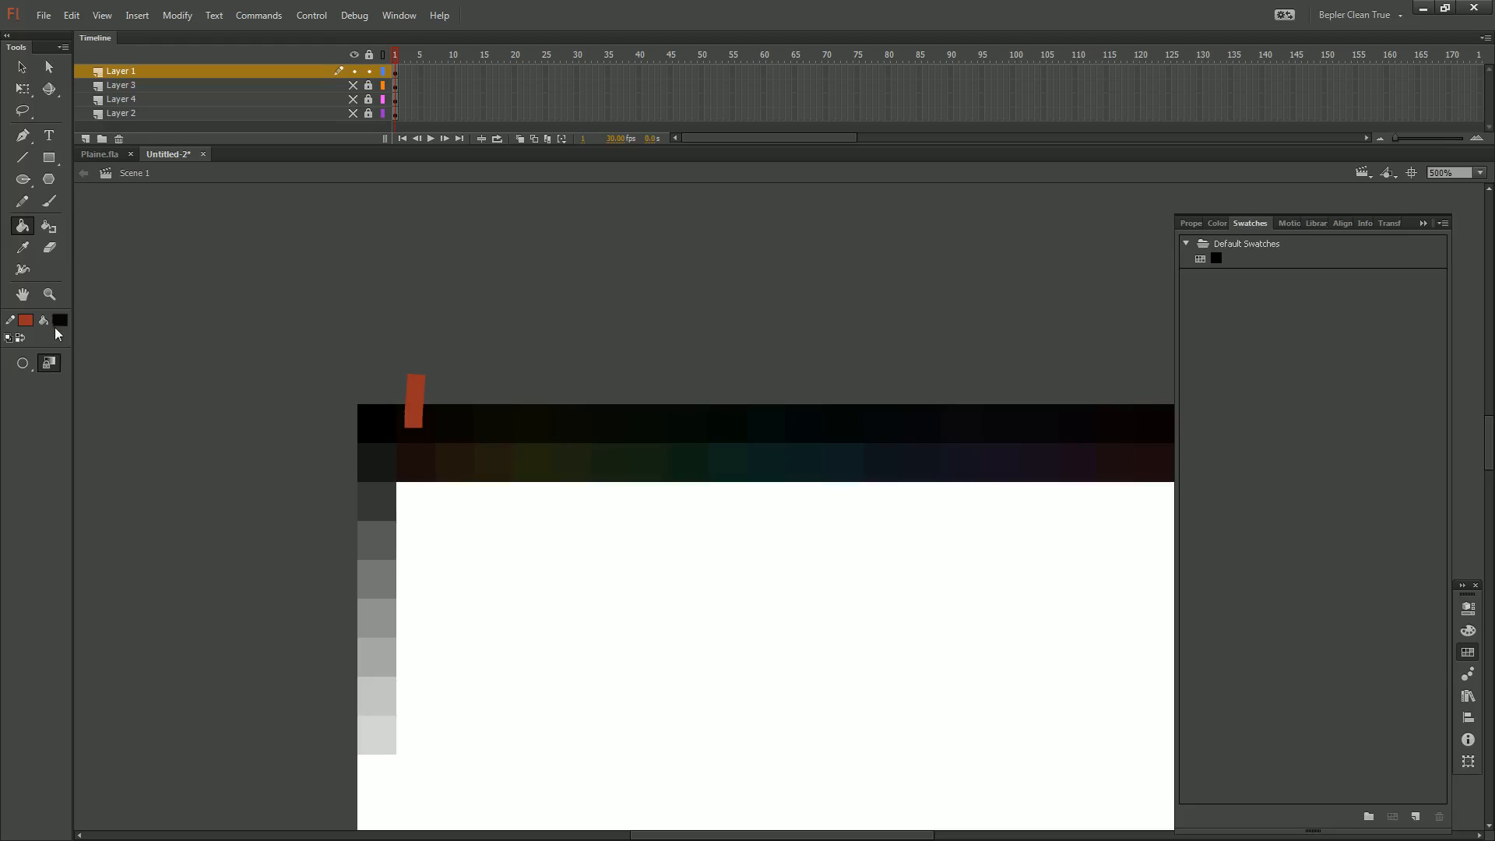
key("b")
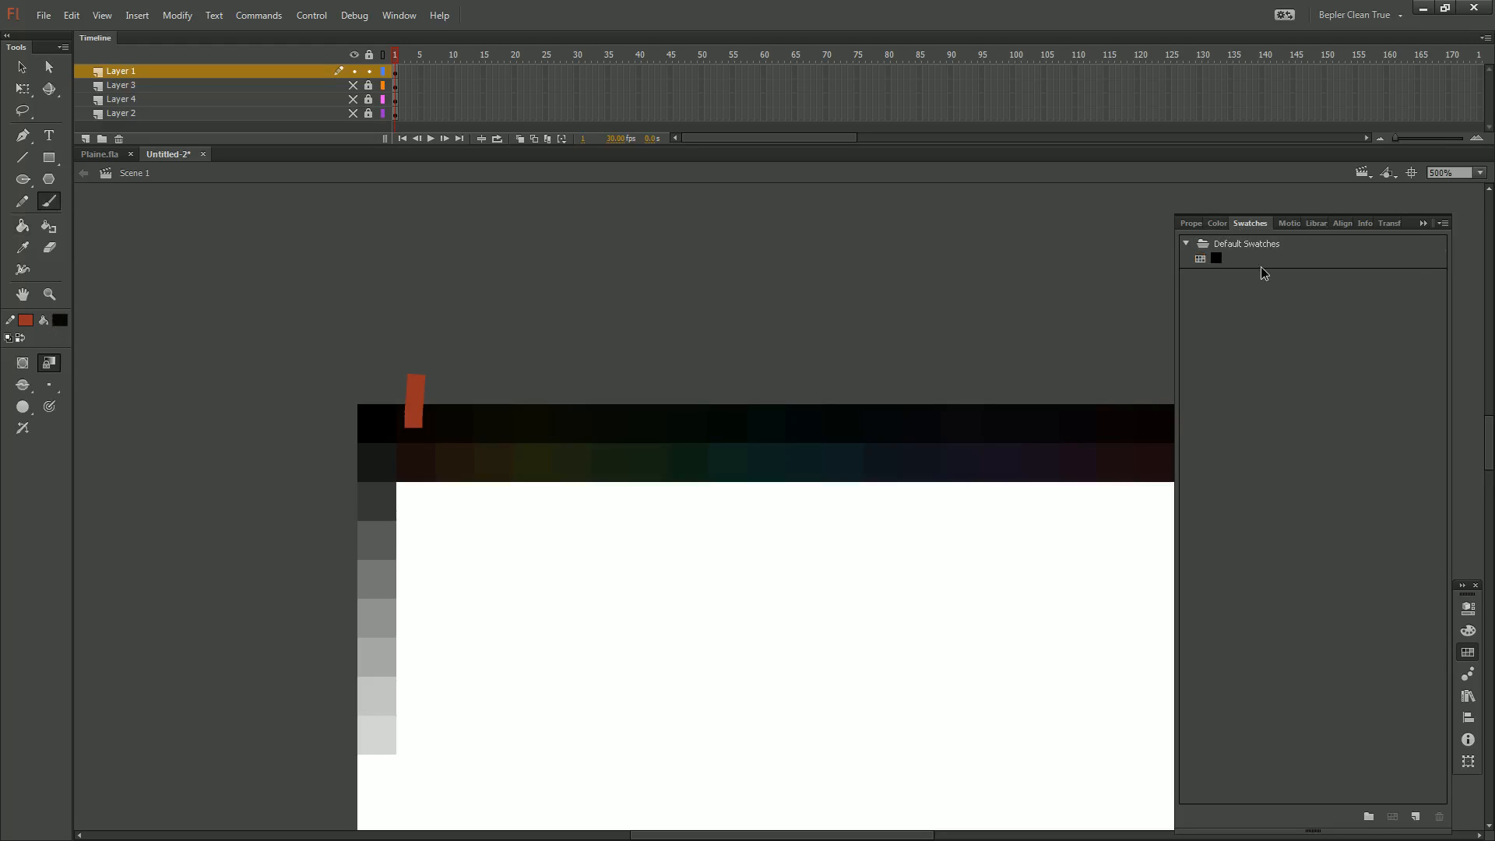
Add an expanded empty folder with its default name to the swatches, and load the default colours
left_click(1368, 817)
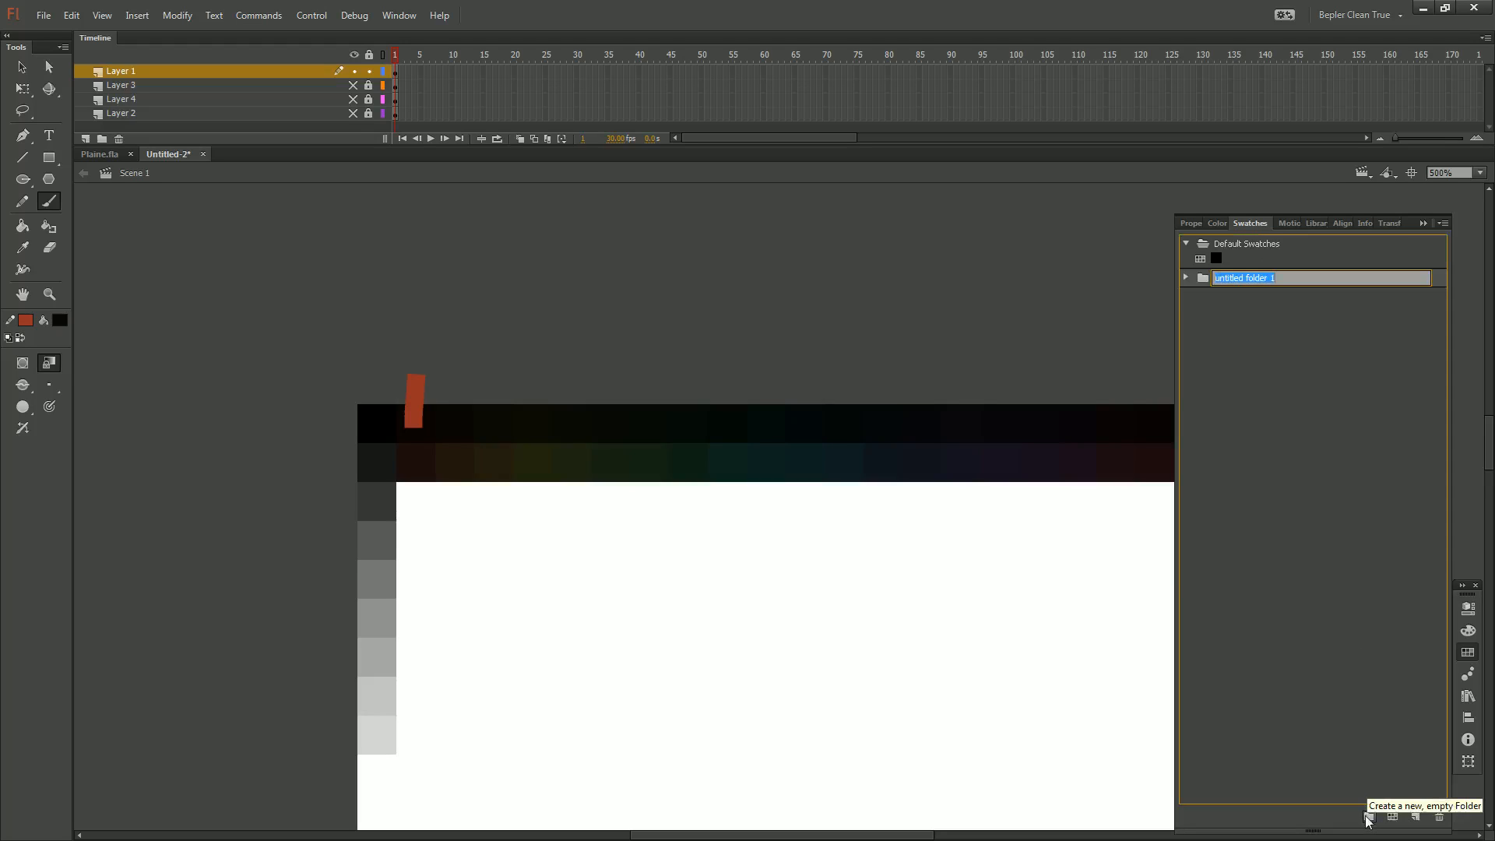
left_click(1317, 464)
left_click(1187, 277)
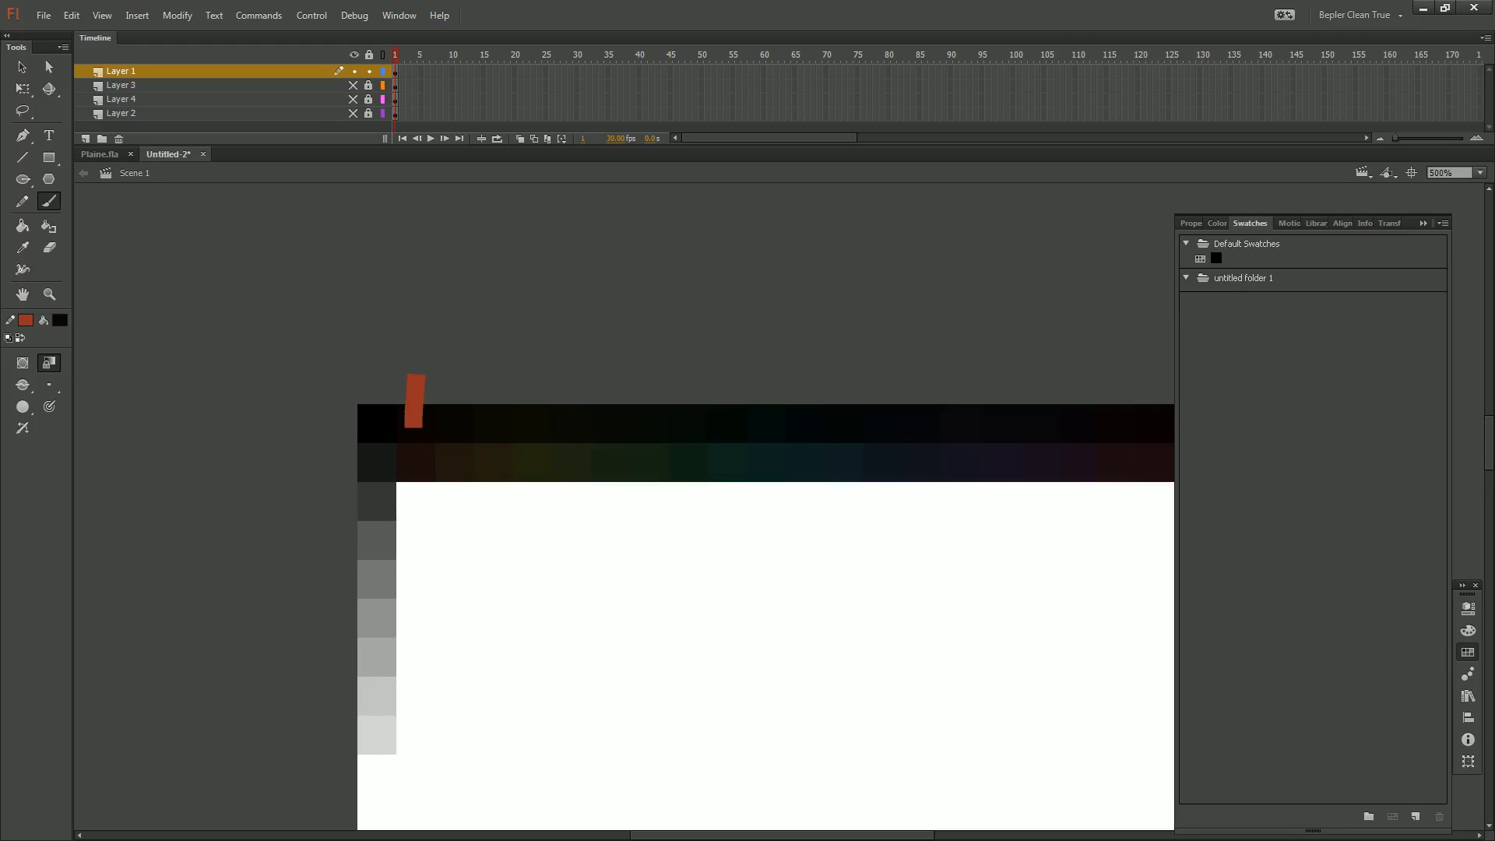
left_click(1443, 224)
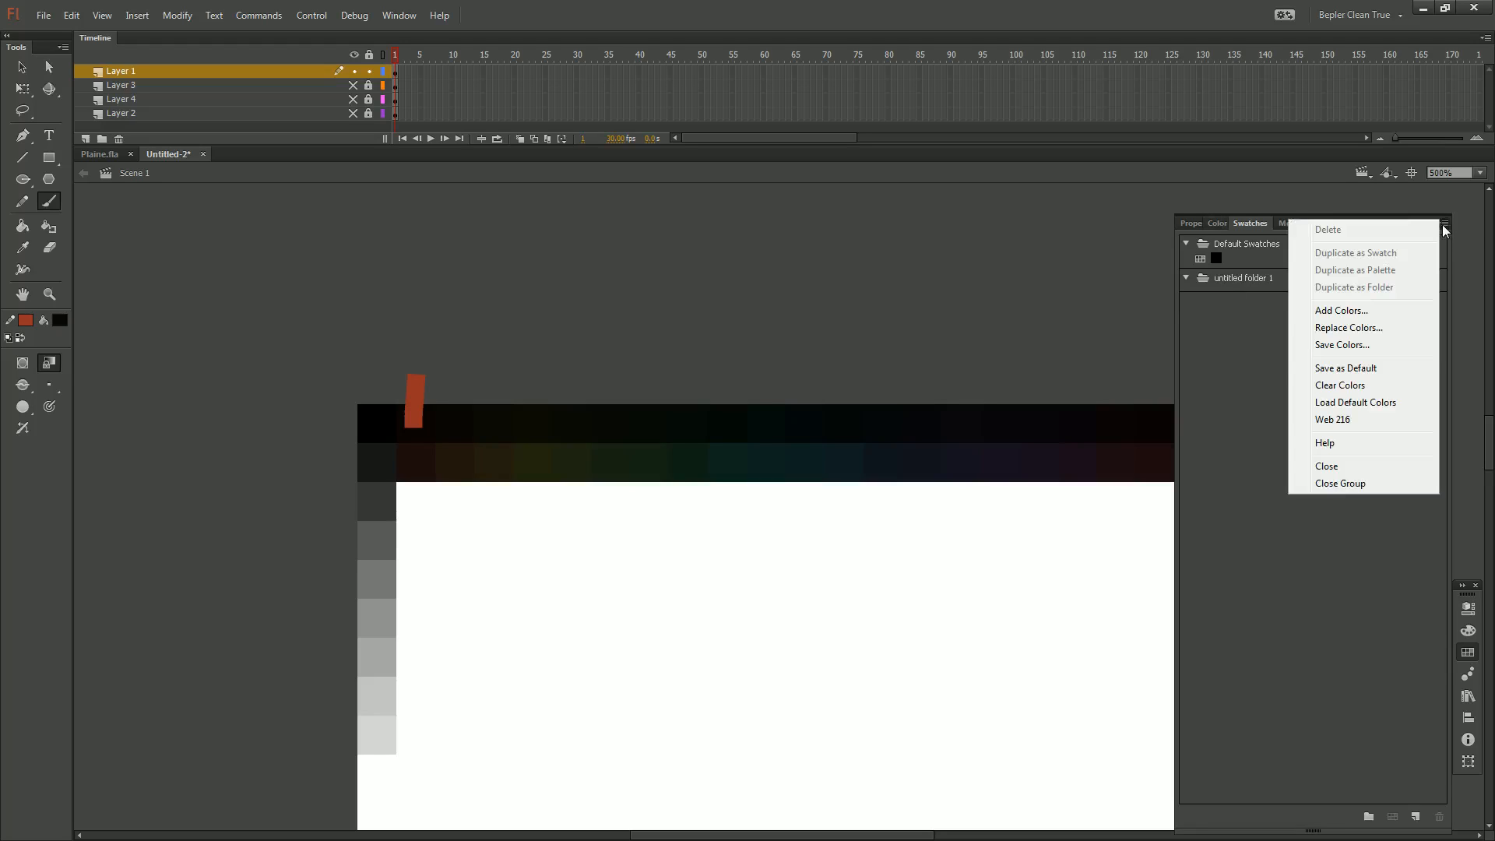
left_click(1351, 401)
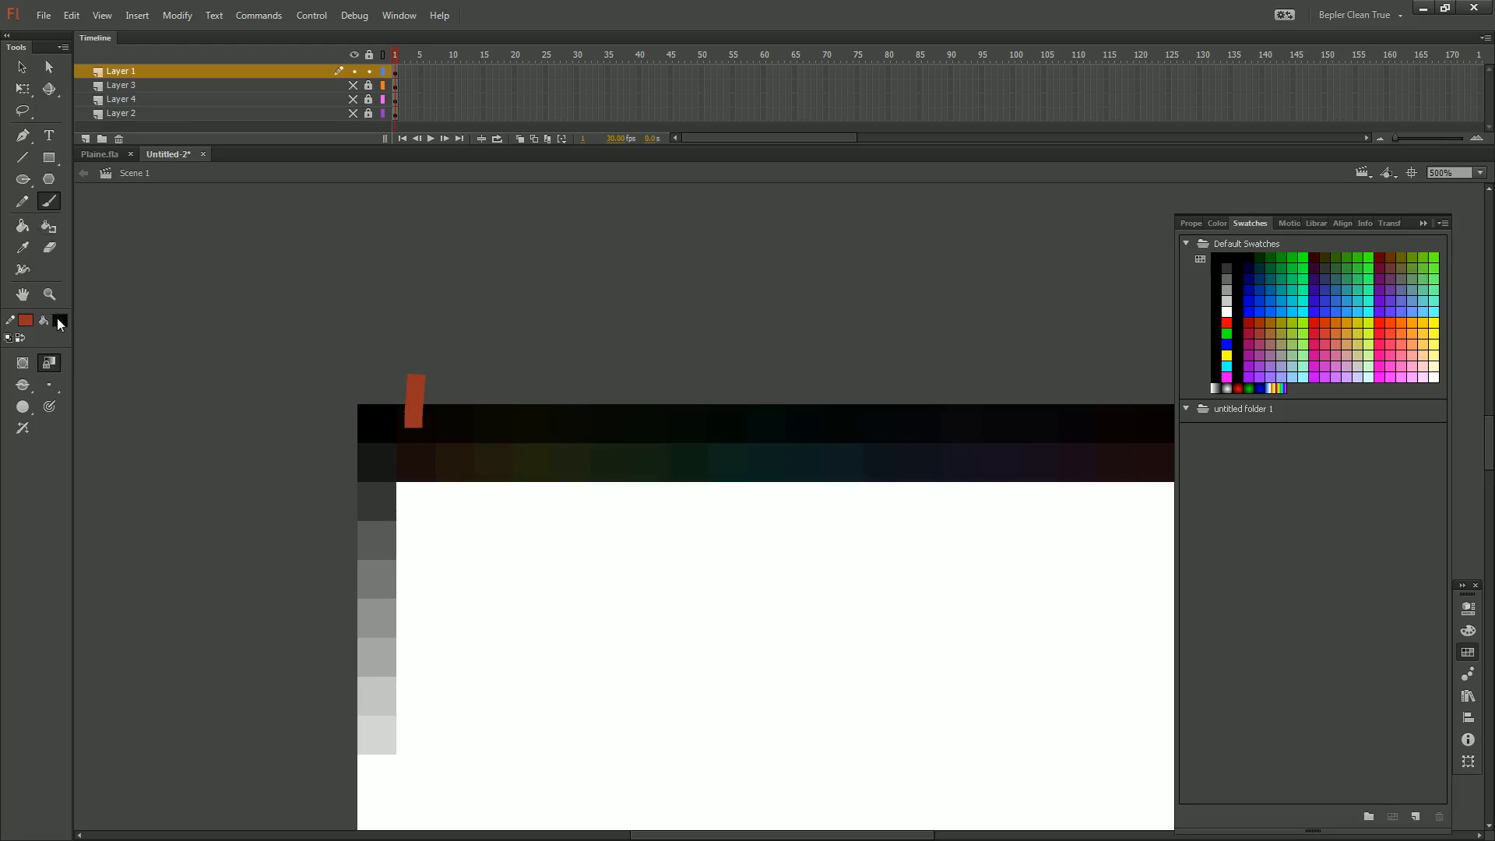
Sample the near-black second cell of the chart's top row as the fill colour and add it to the Default Swatches palette as a new swatch
left_click(60, 320)
left_click(416, 435)
left_click(60, 320)
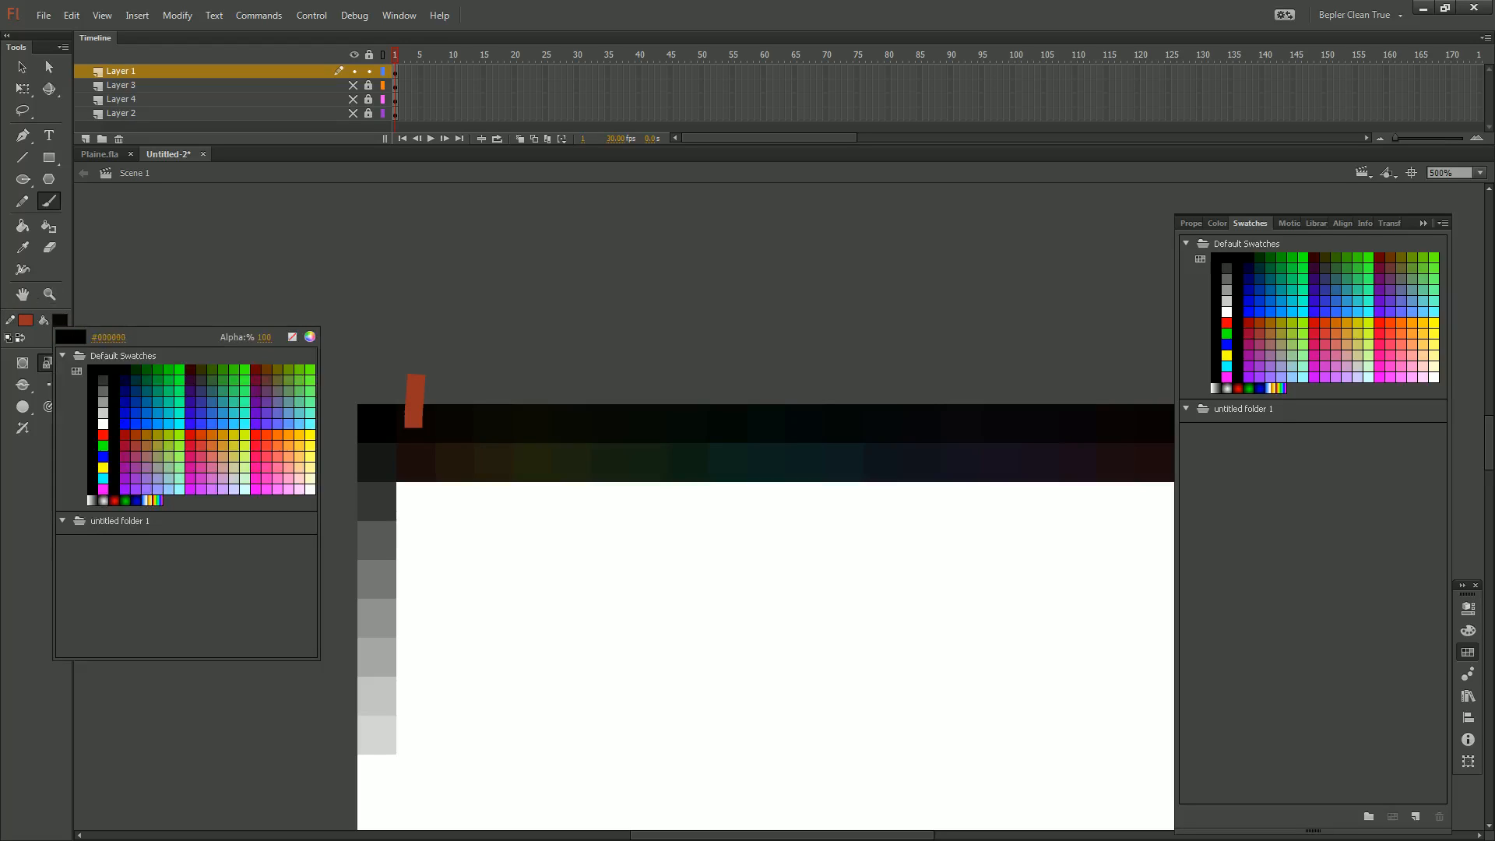
left_click(416, 435)
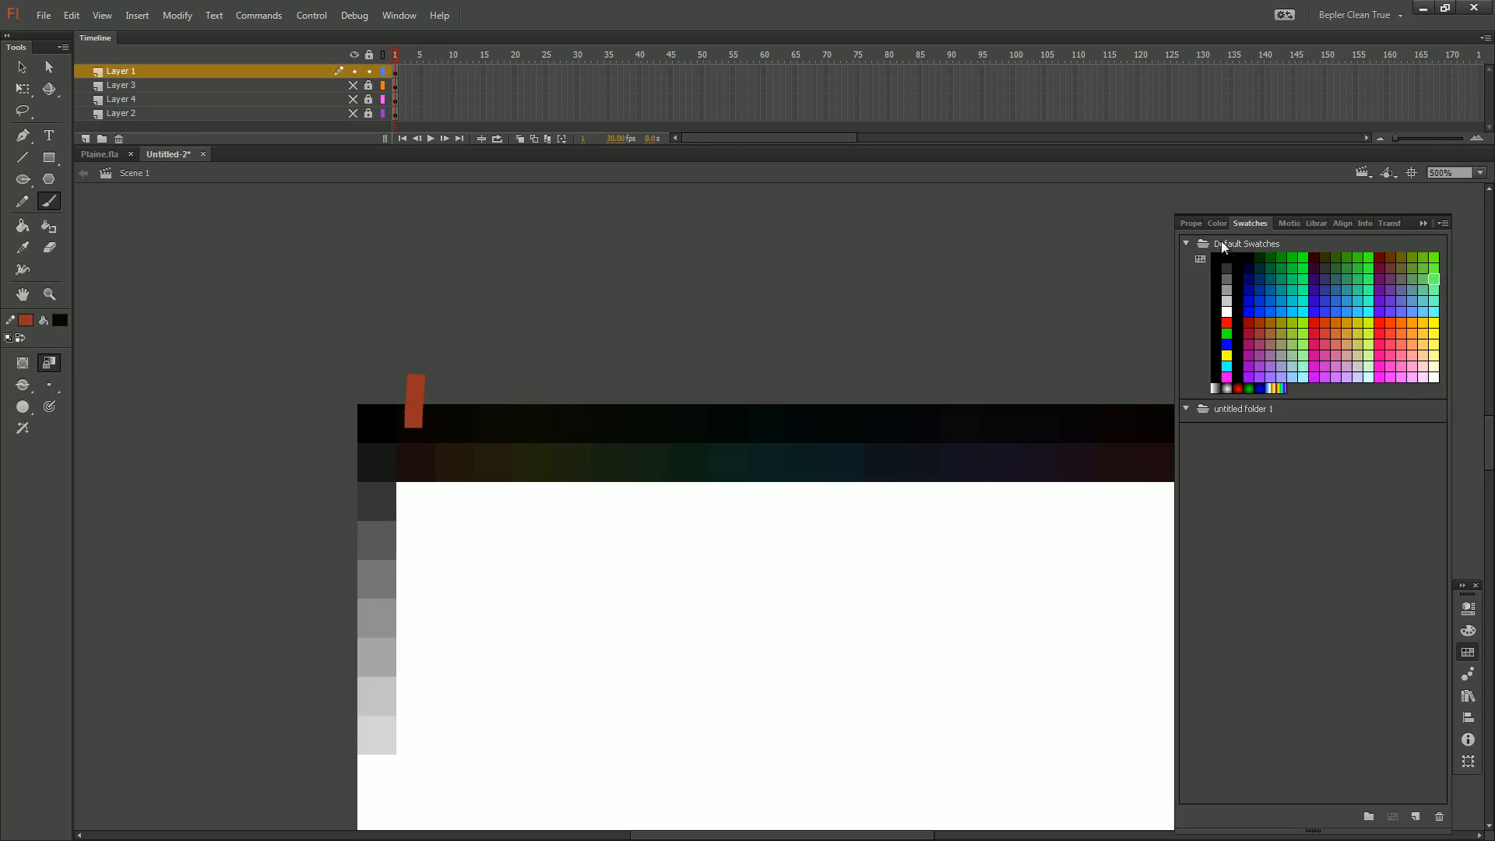
left_click(1200, 259)
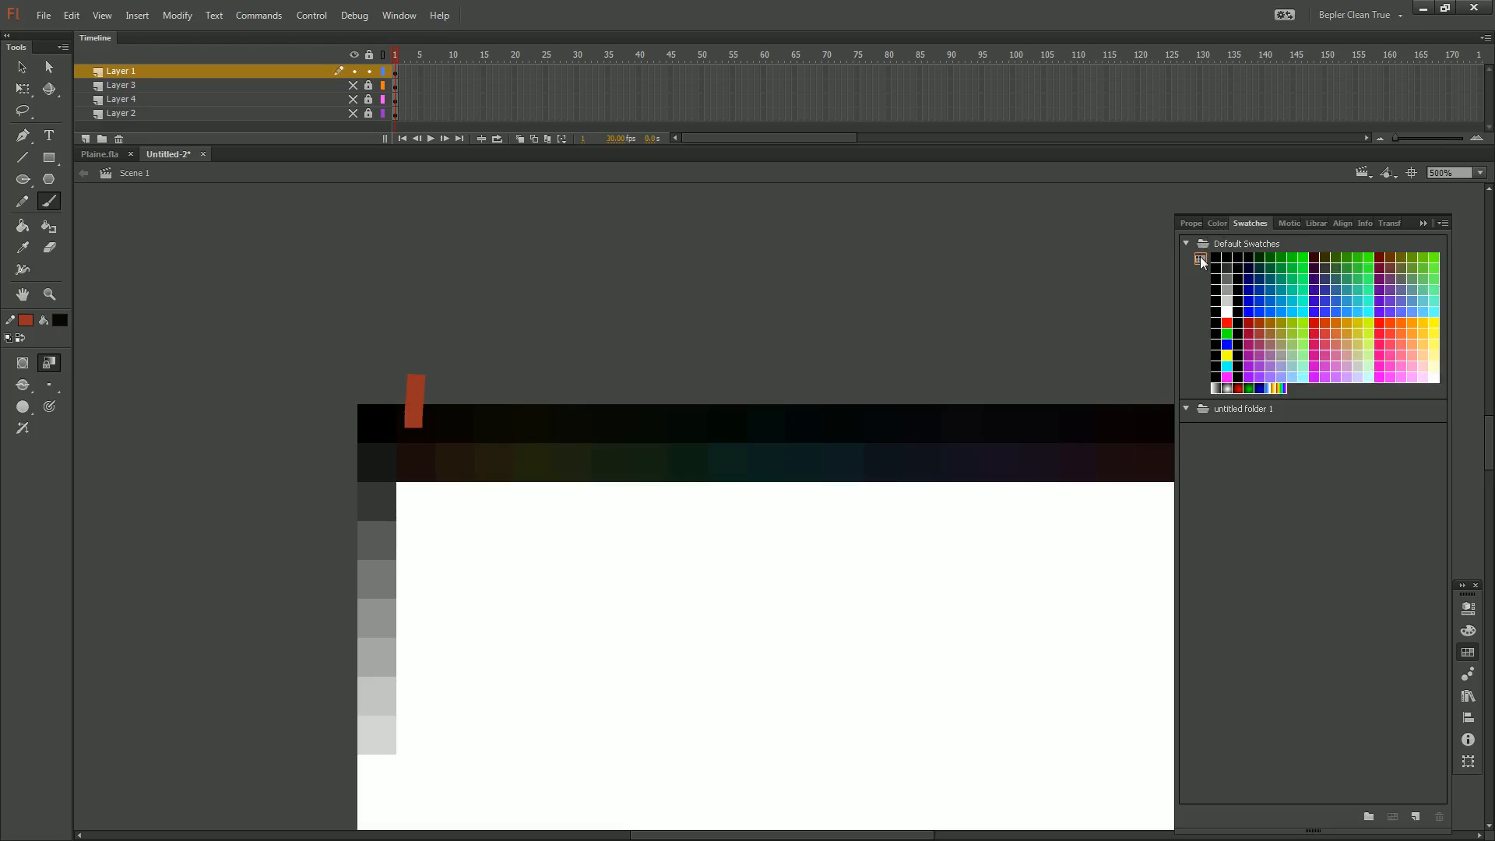
left_click(1414, 819)
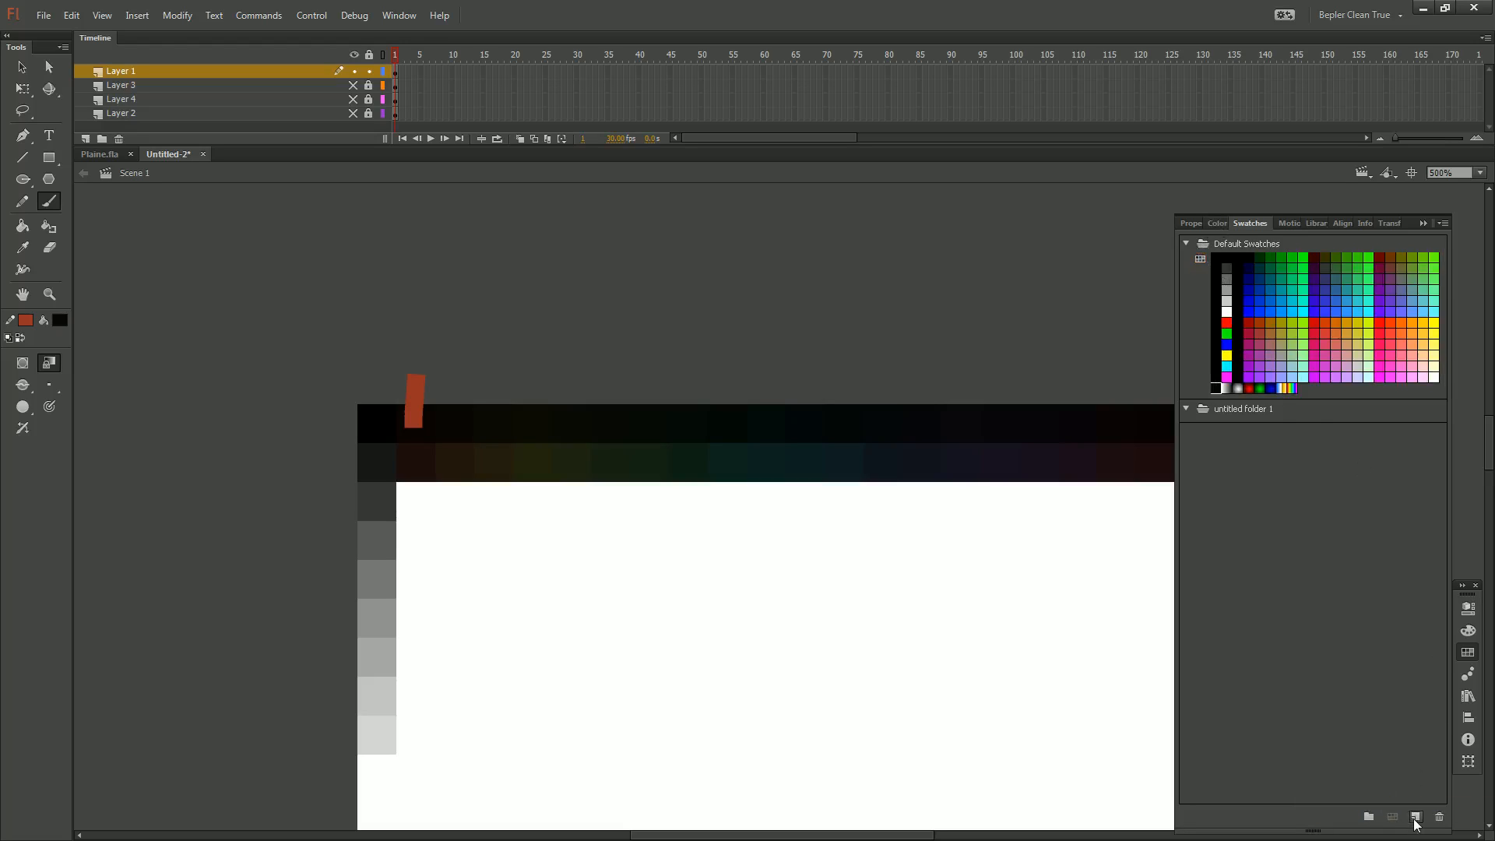
left_click(1309, 393)
left_click_drag(643, 342, 752, 373)
key("ctrl+z")
key("v")
left_click_drag(722, 314, 801, 379)
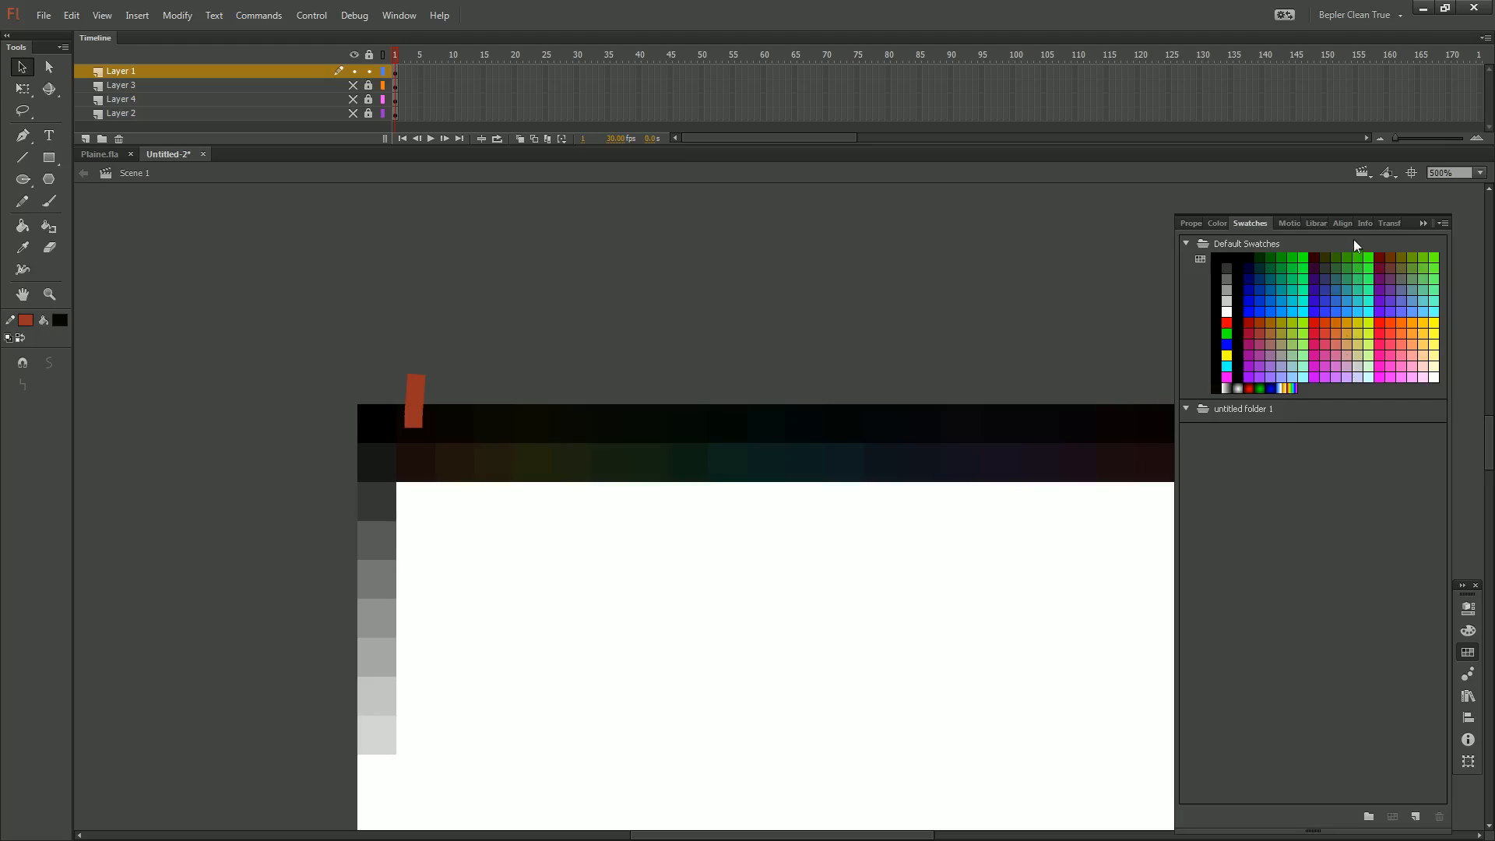
Switch to Macromedia Flash Professional 8, dock the Color panel above the Library, and enlarge its solid swatch area
key("super")
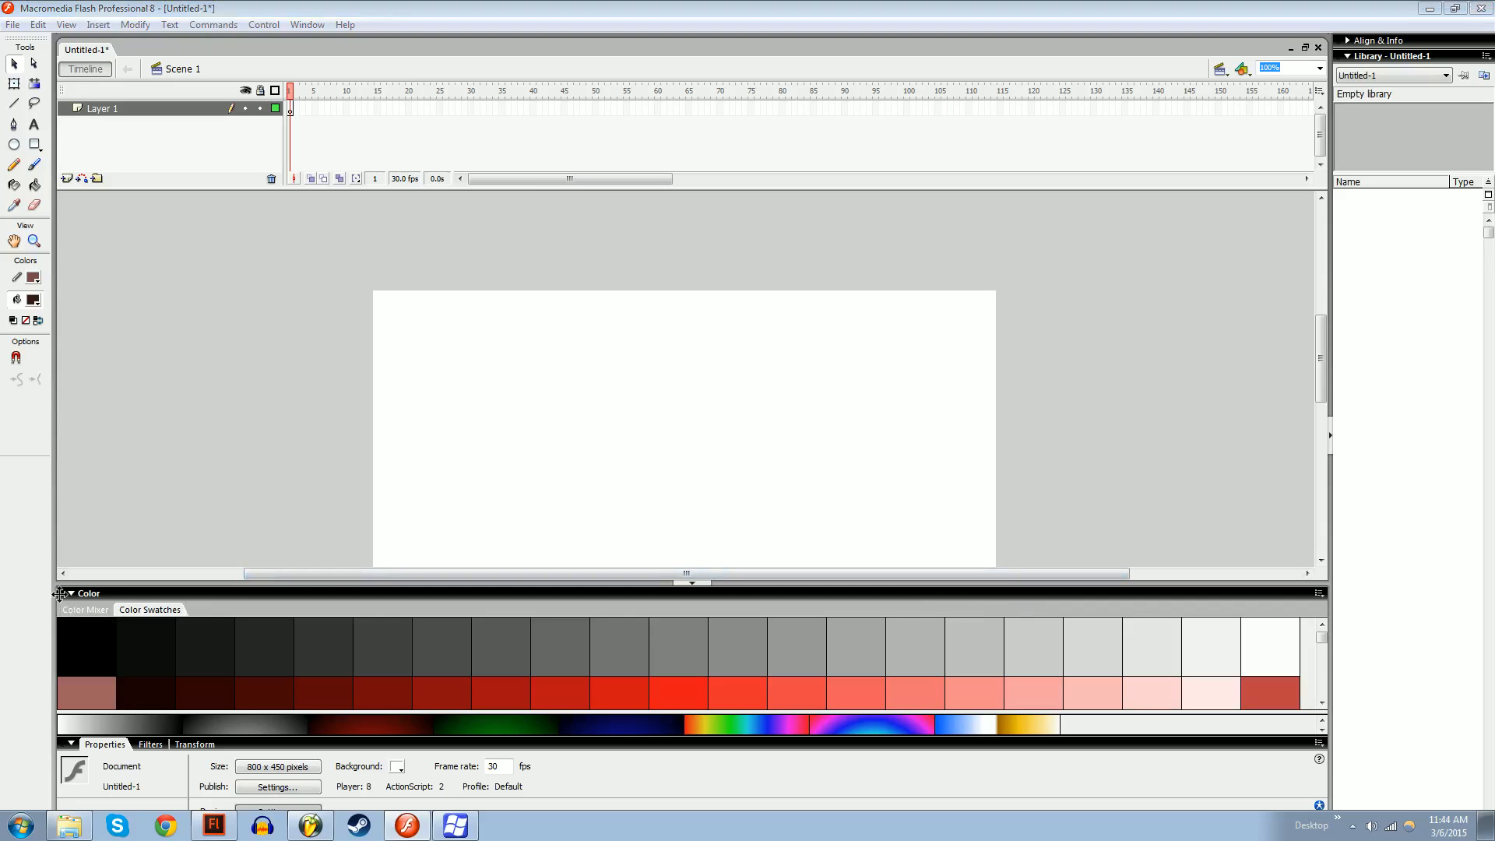
left_click_drag(1355, 41, 1359, 49)
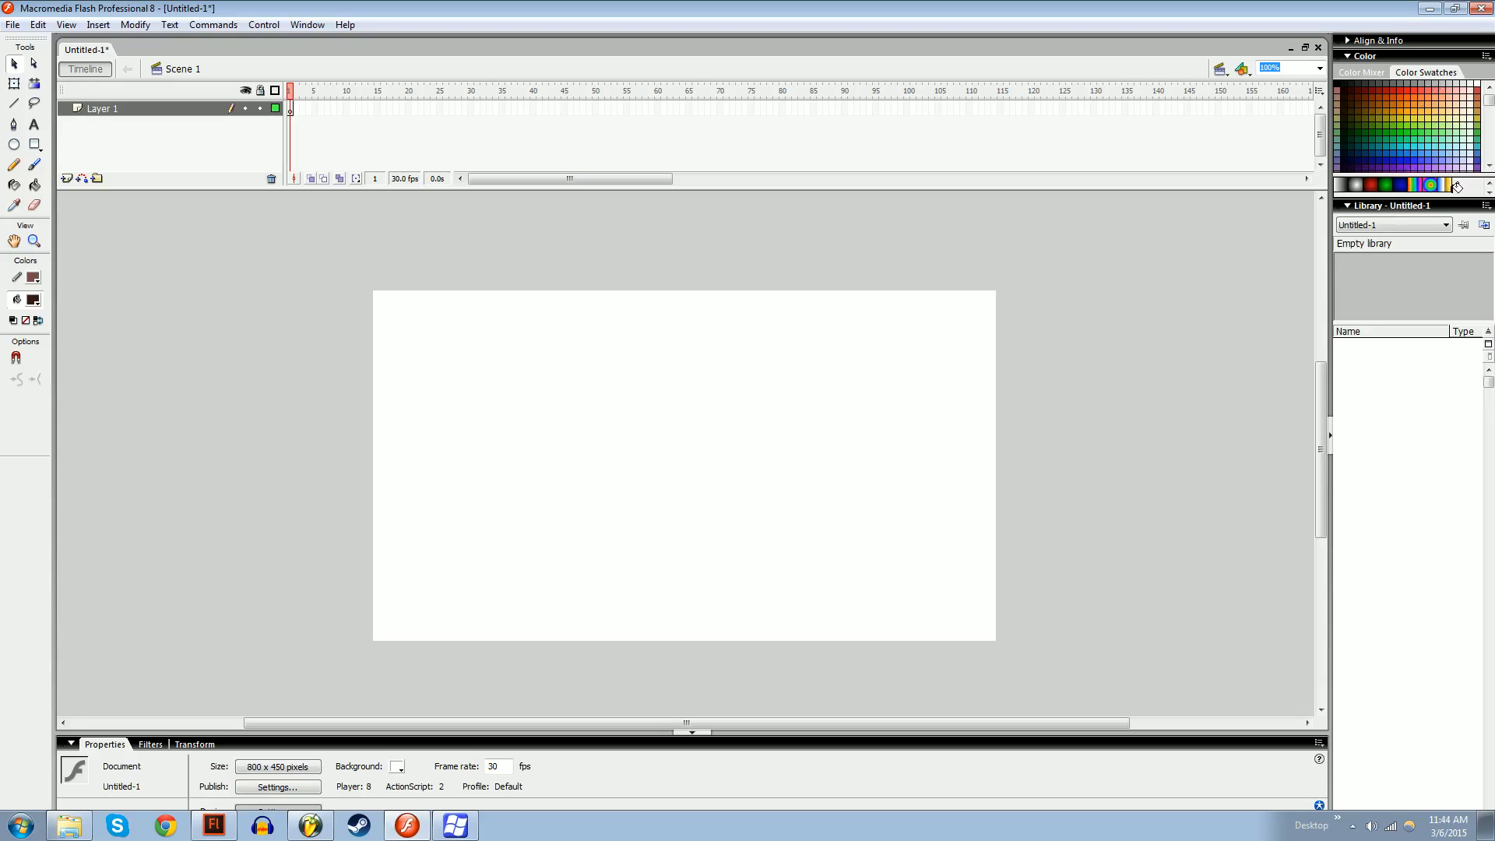
left_click_drag(1455, 198, 1455, 312)
left_click_drag(1331, 249, 1273, 249)
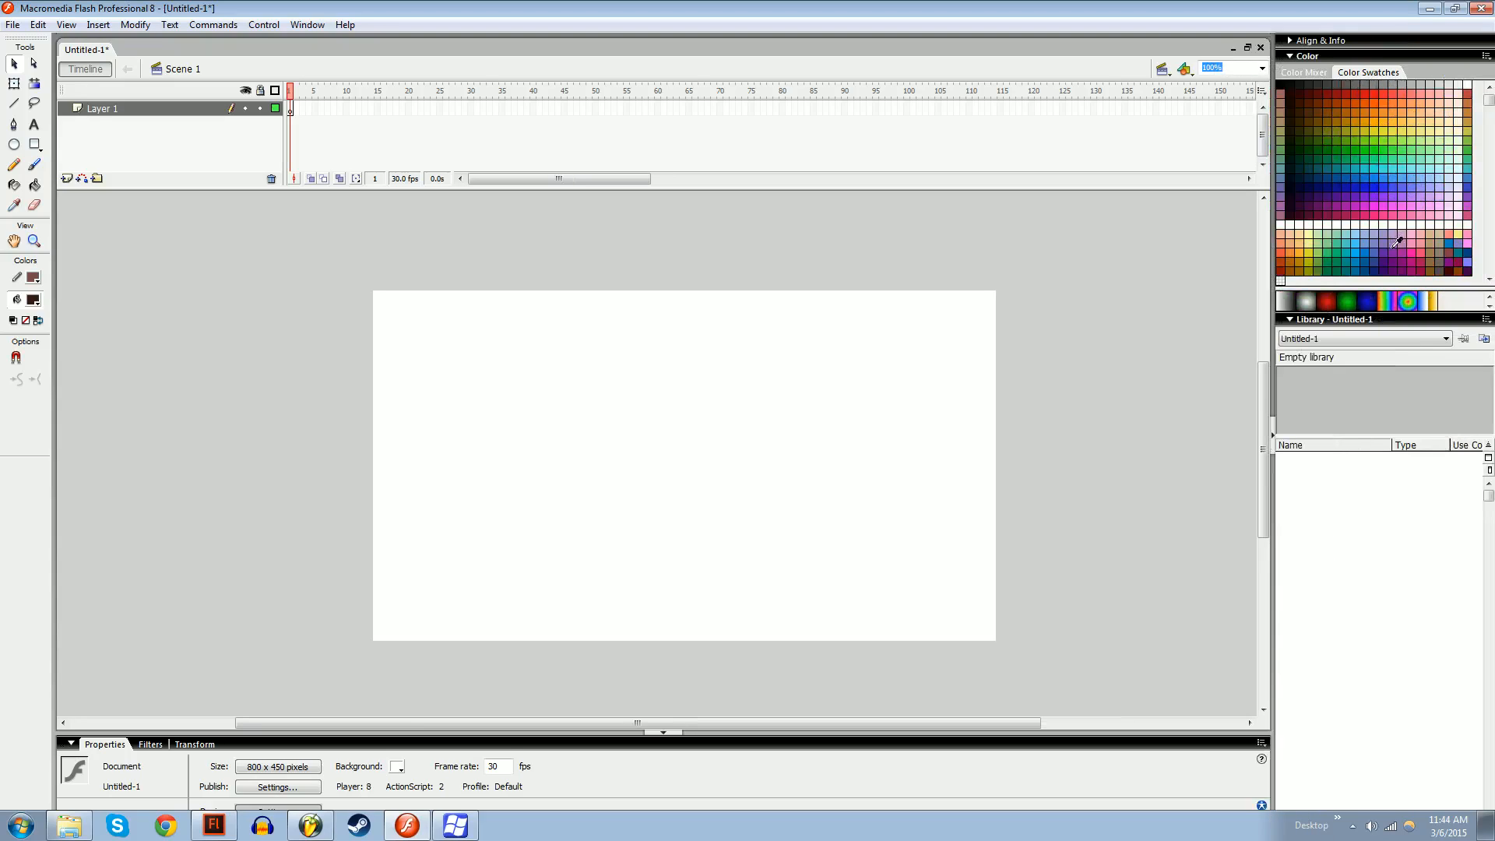
left_click_drag(1442, 287, 1440, 306)
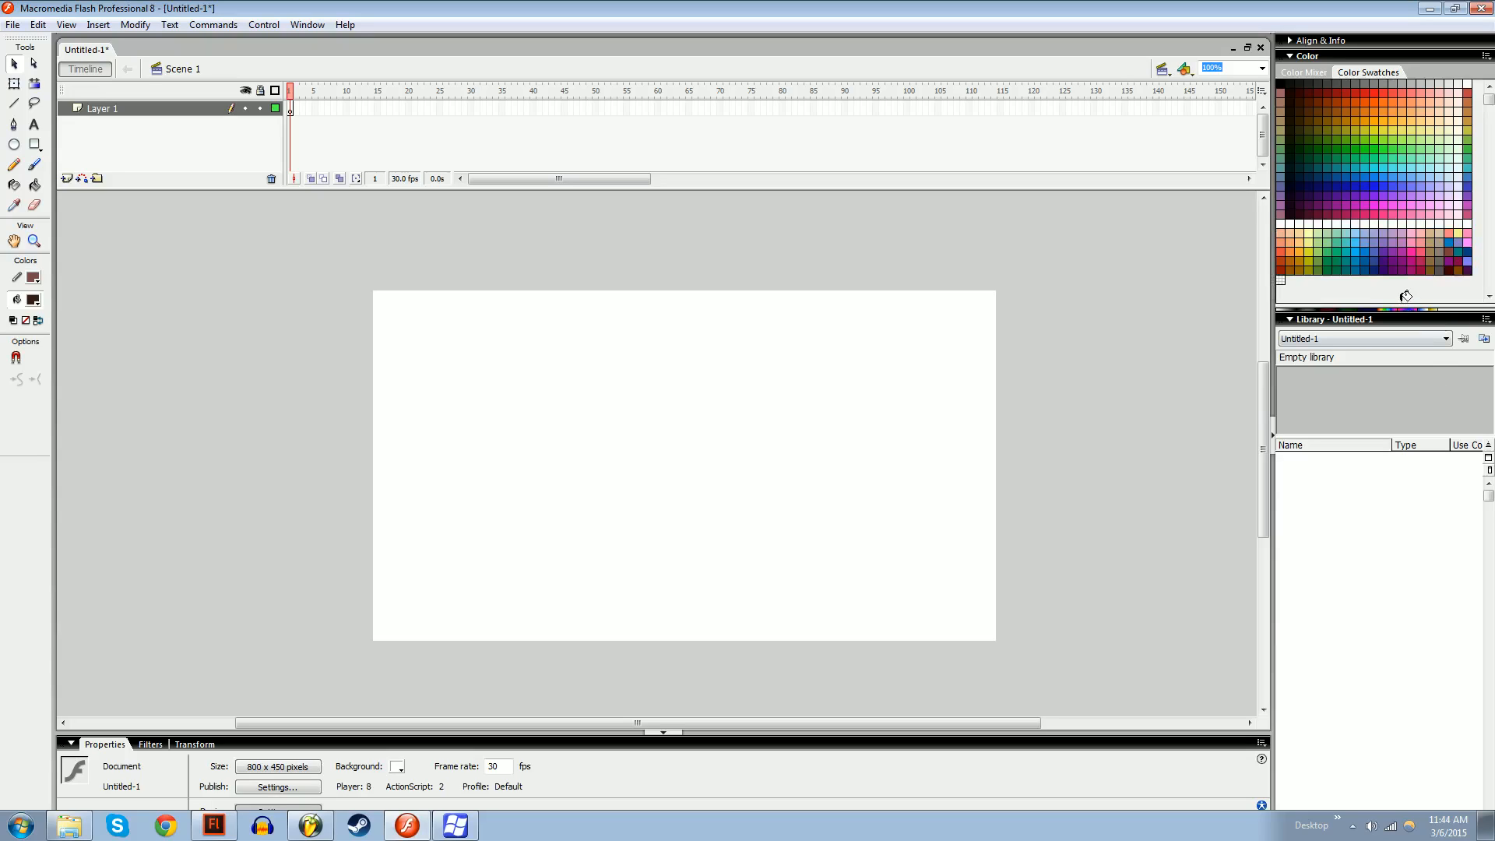
Add the current dark brown fill colour three times as new swatches after the last colour in Color Swatches
left_click(1402, 292)
left_click(1401, 289)
left_click(1401, 288)
Switch back to Flash Professional CC and try to add the fill colour in the empty space beside the Default Swatches gradients
left_click(212, 823)
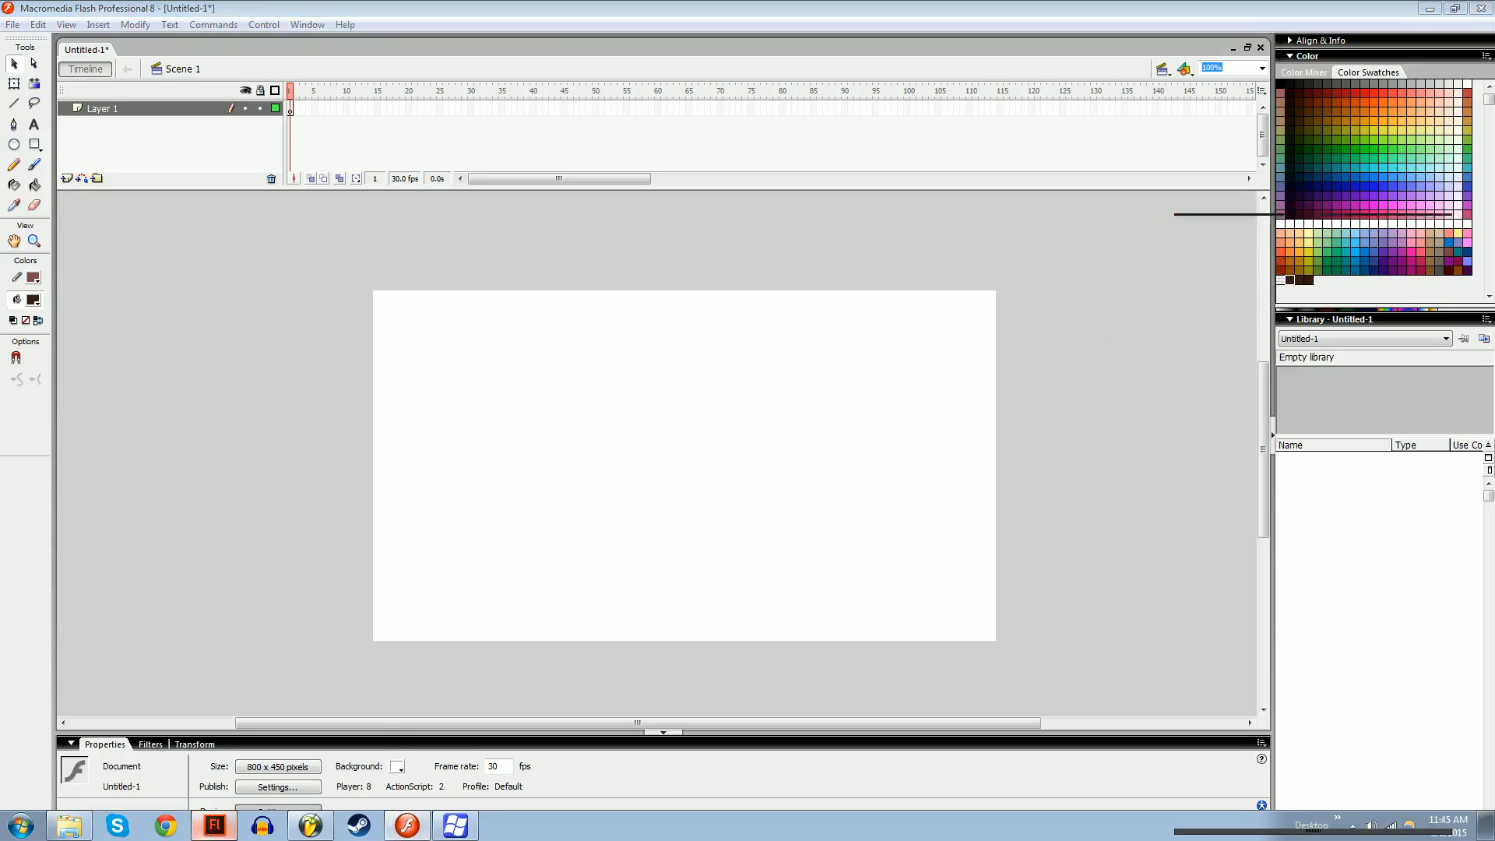
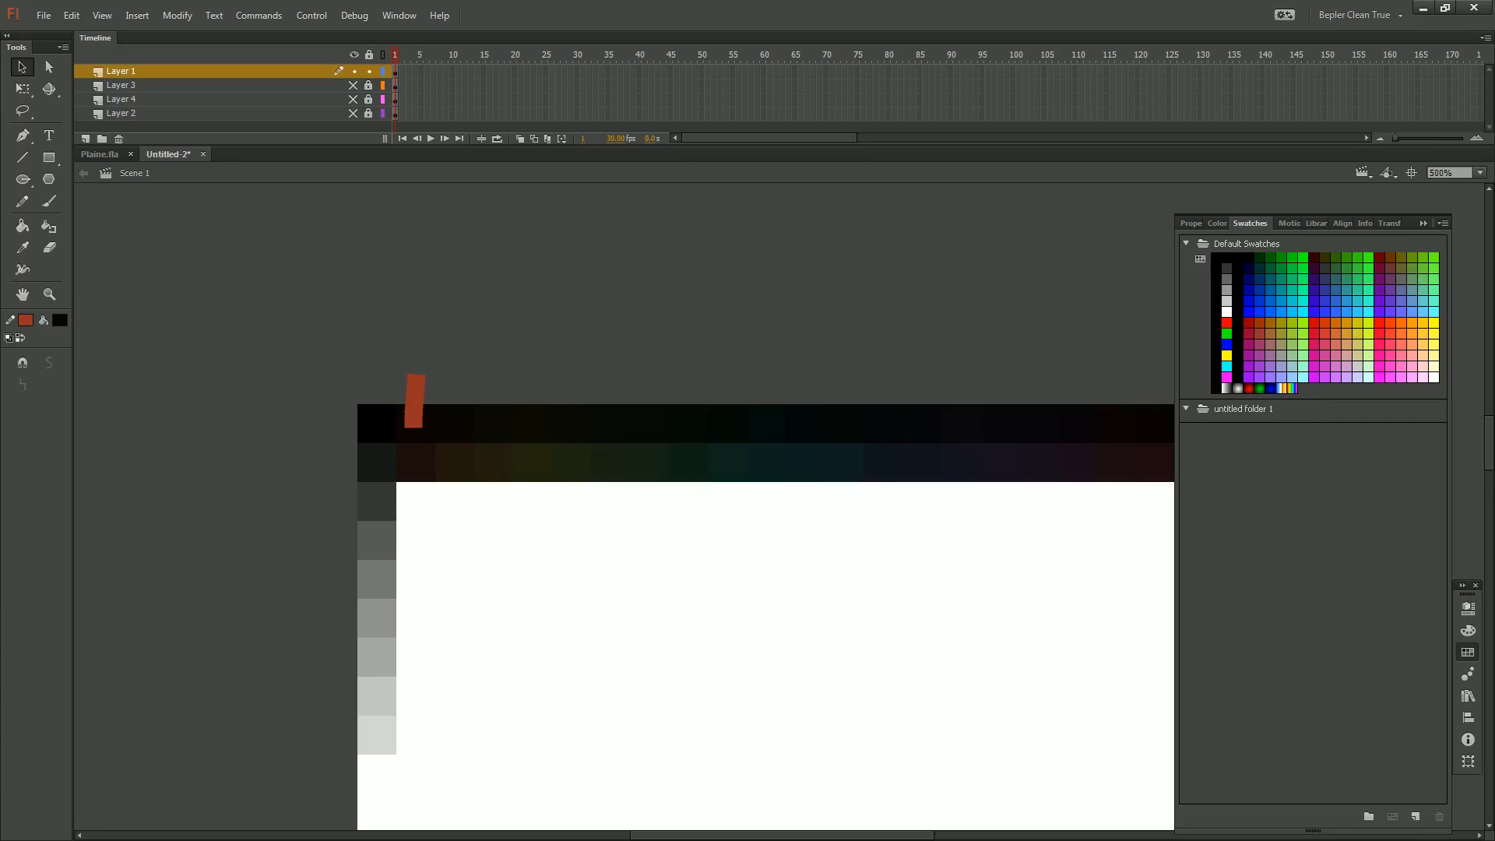
left_click(1308, 381)
left_click_drag(1308, 381, 1318, 387)
left_click(1327, 245)
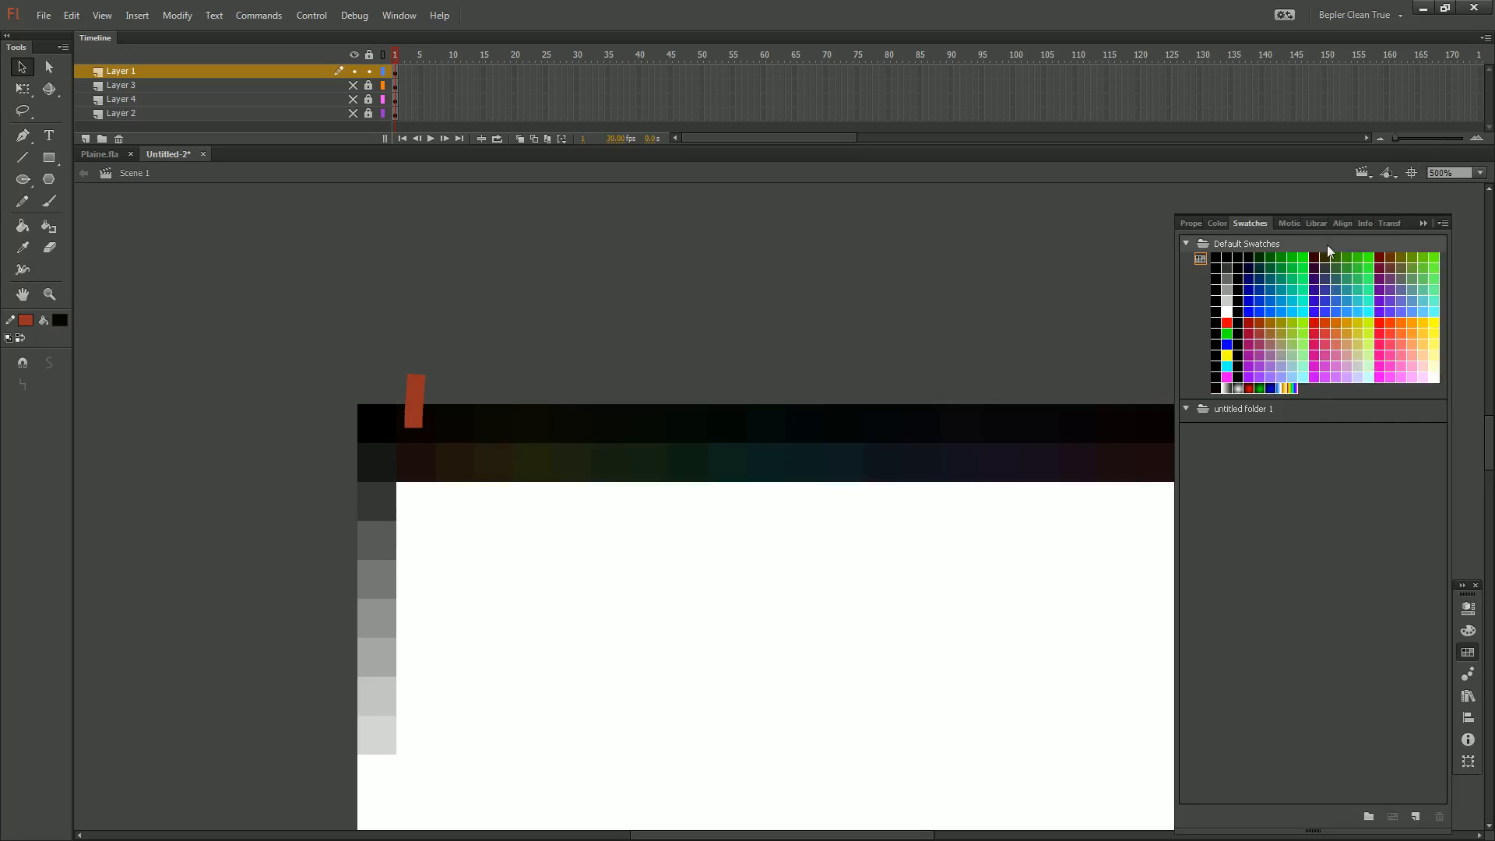
left_click(1443, 225)
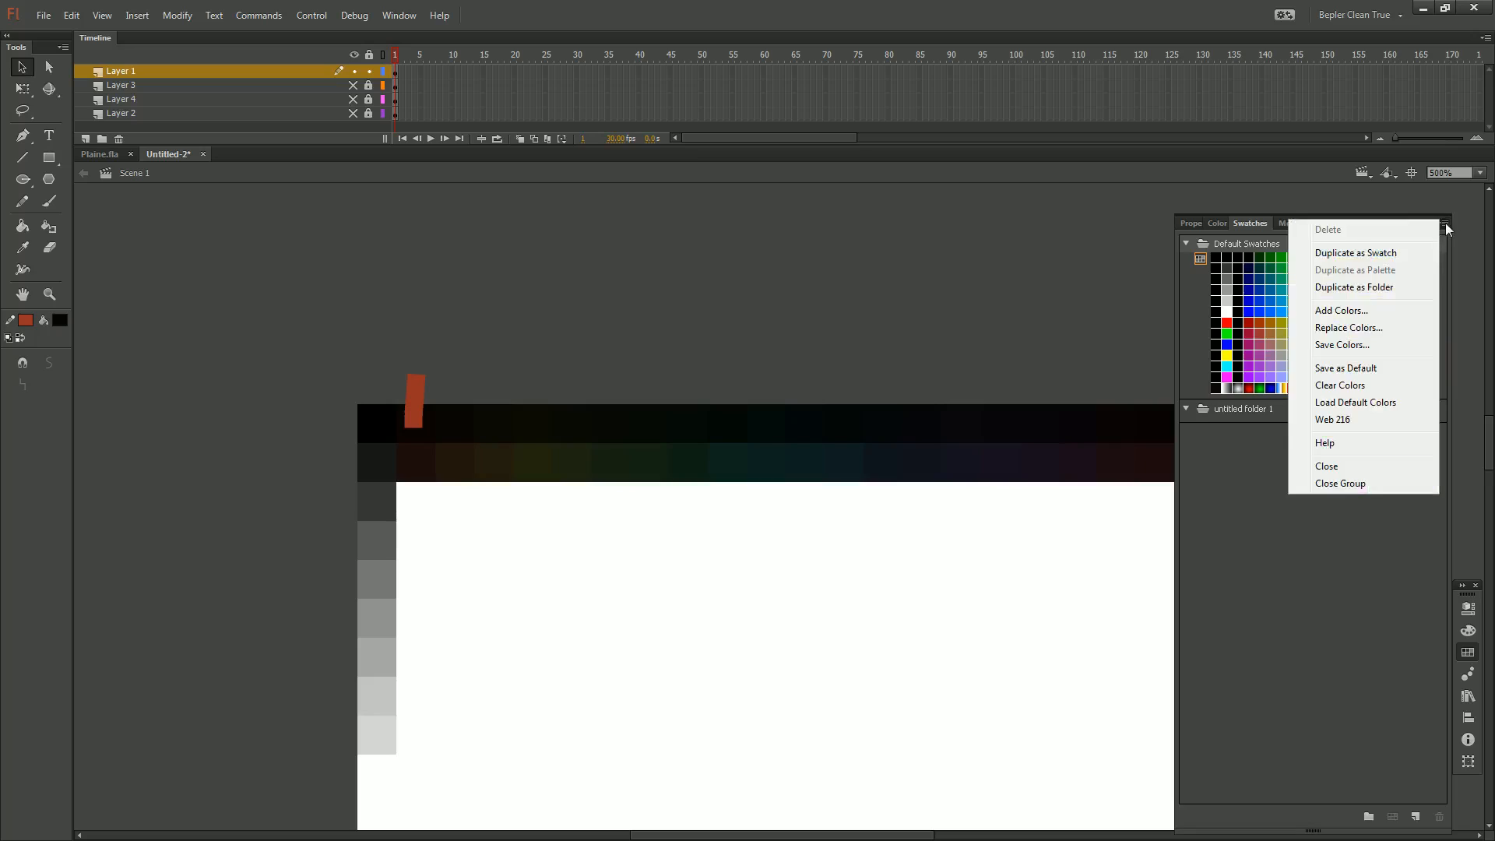
left_click(1352, 312)
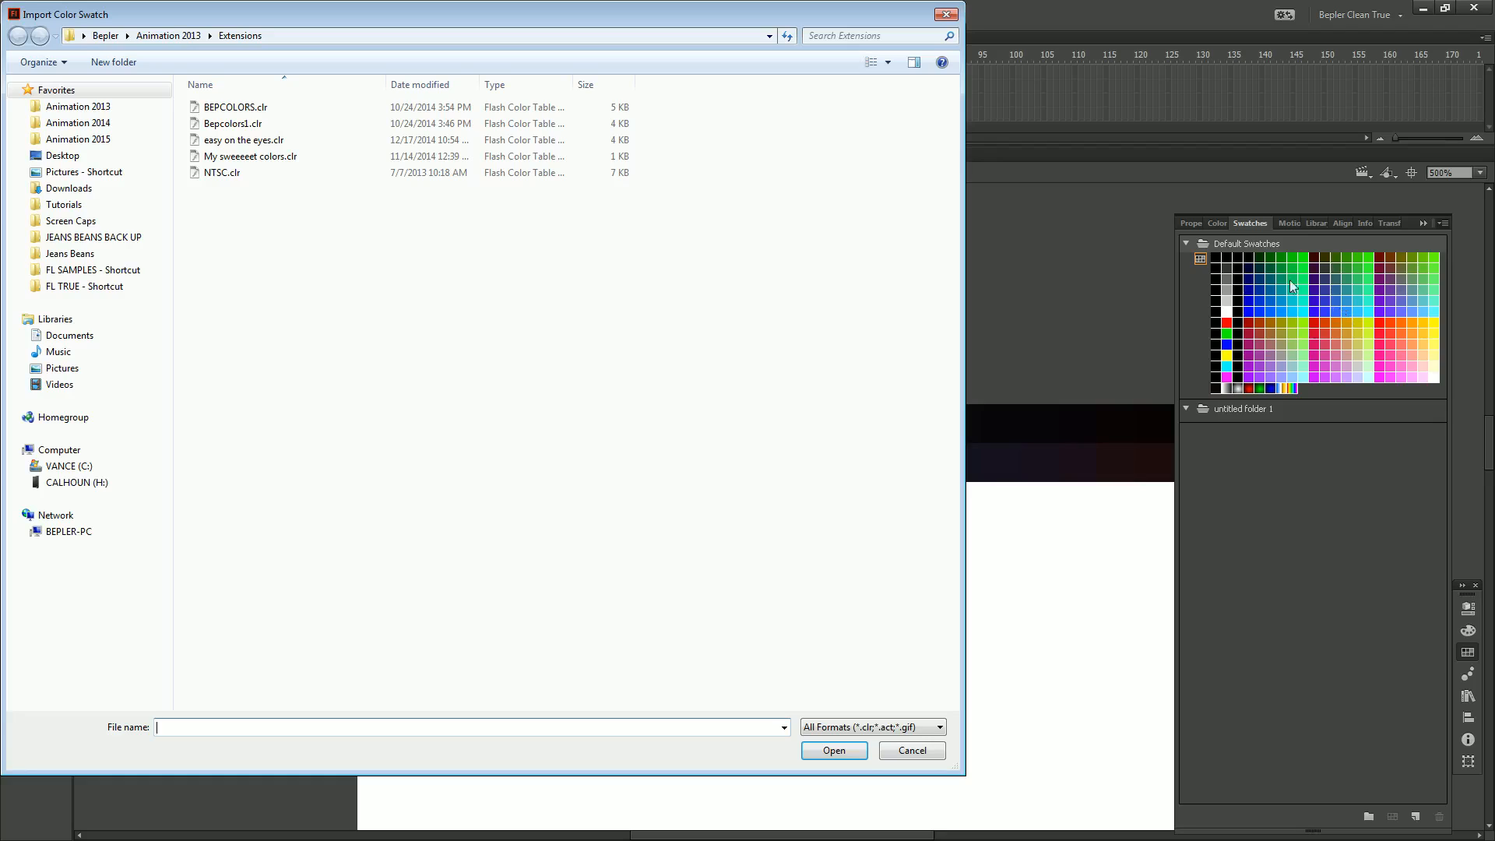
left_click(947, 14)
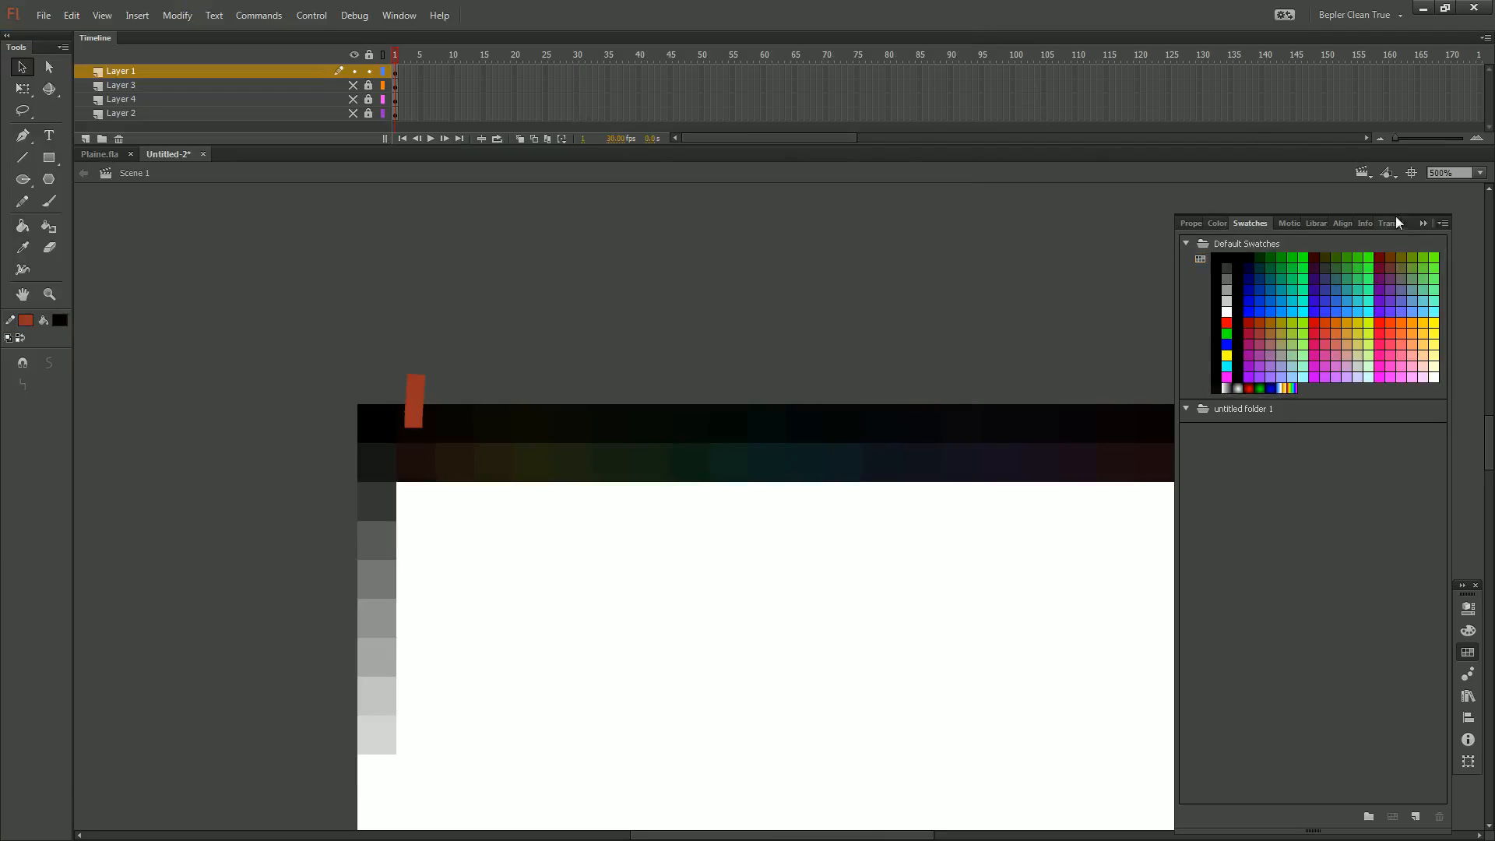
Delete the black swatch above the grey swatches from the Default Swatches set
left_click(1443, 224)
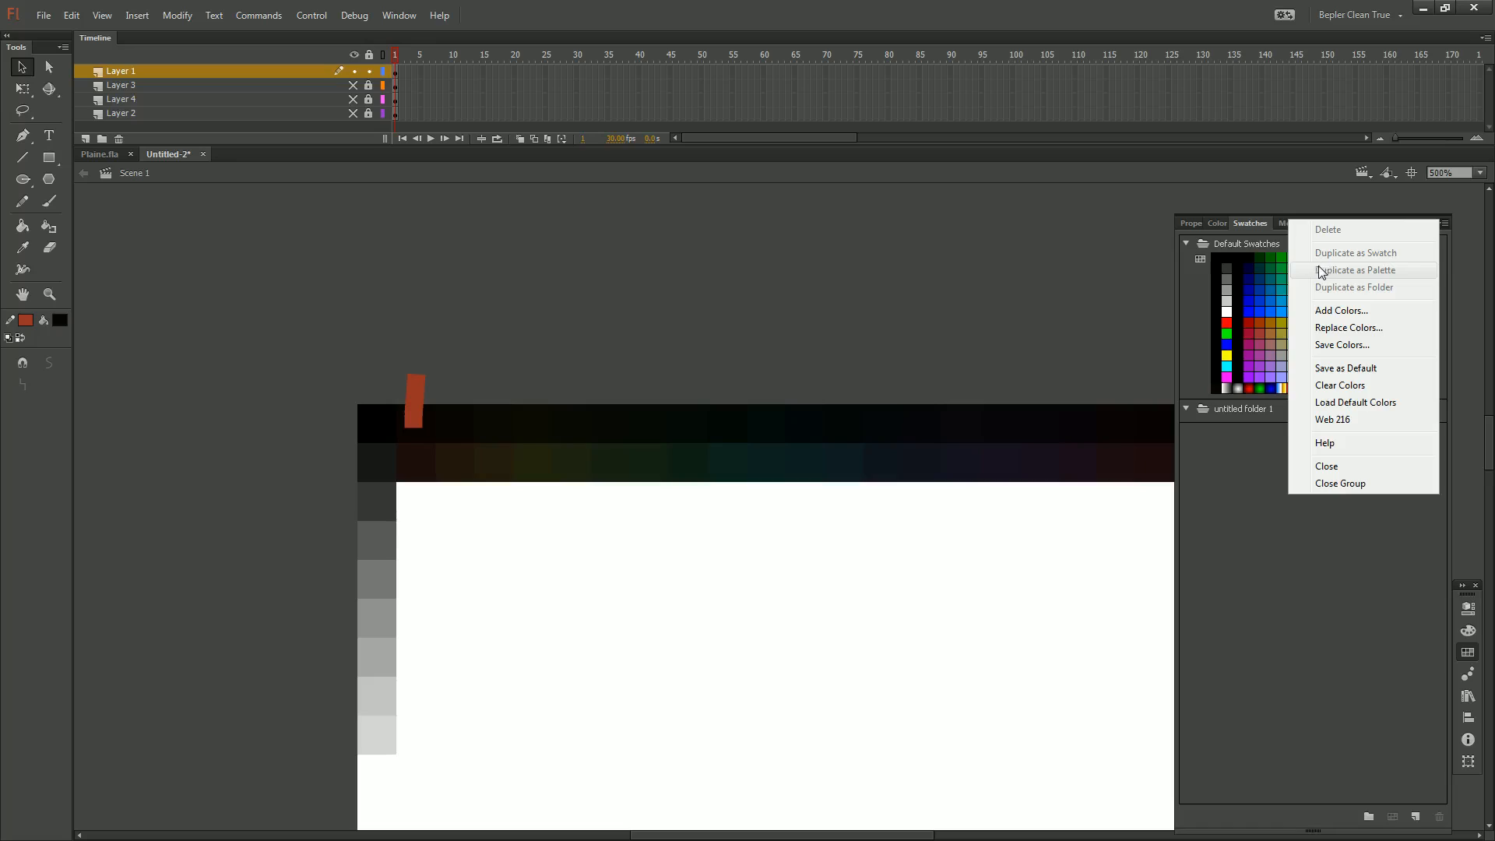
left_click(1260, 269)
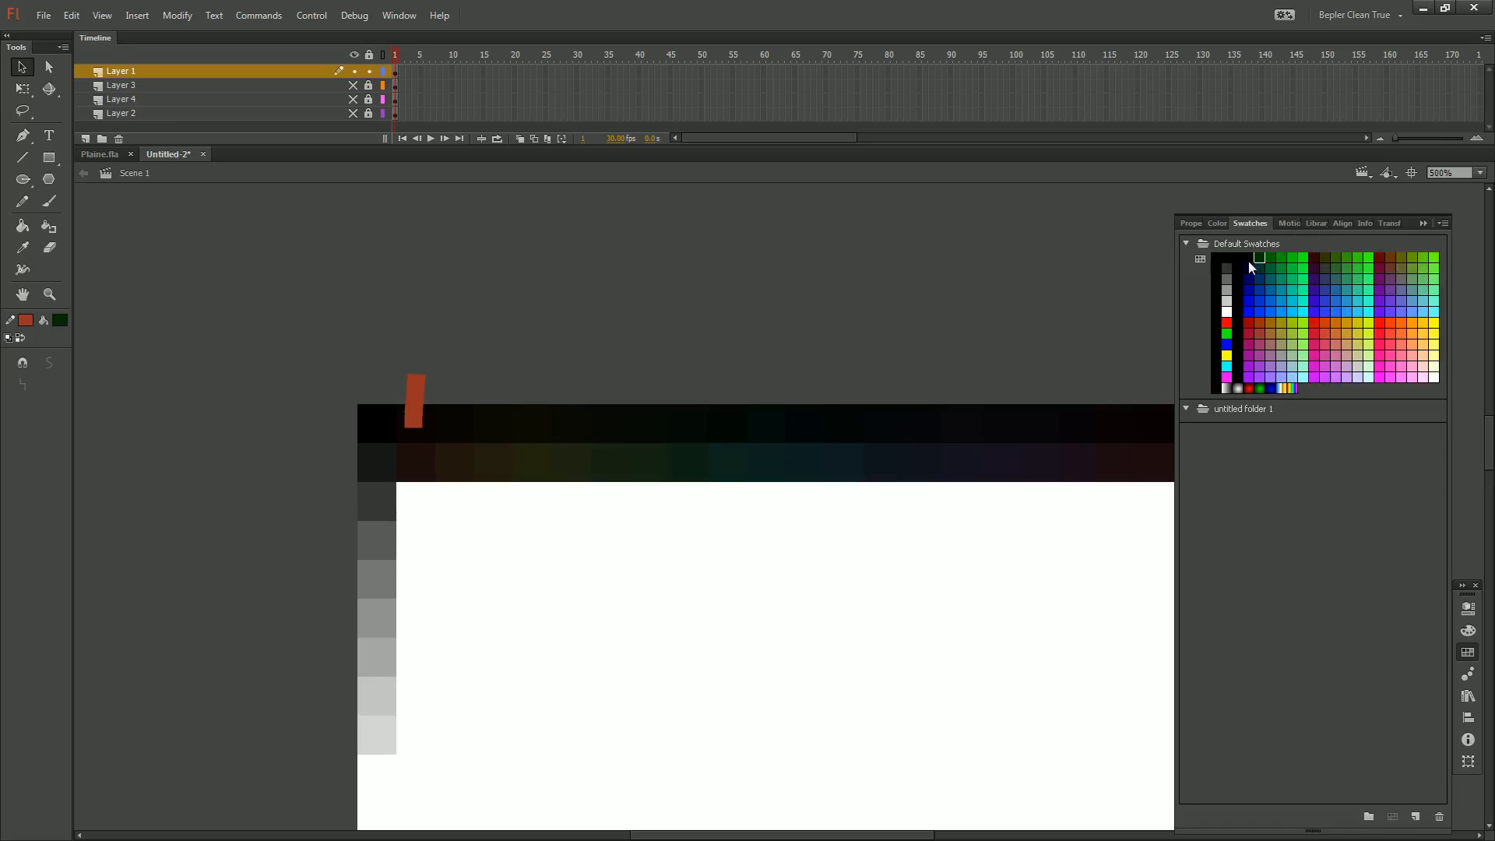
left_click(1443, 224)
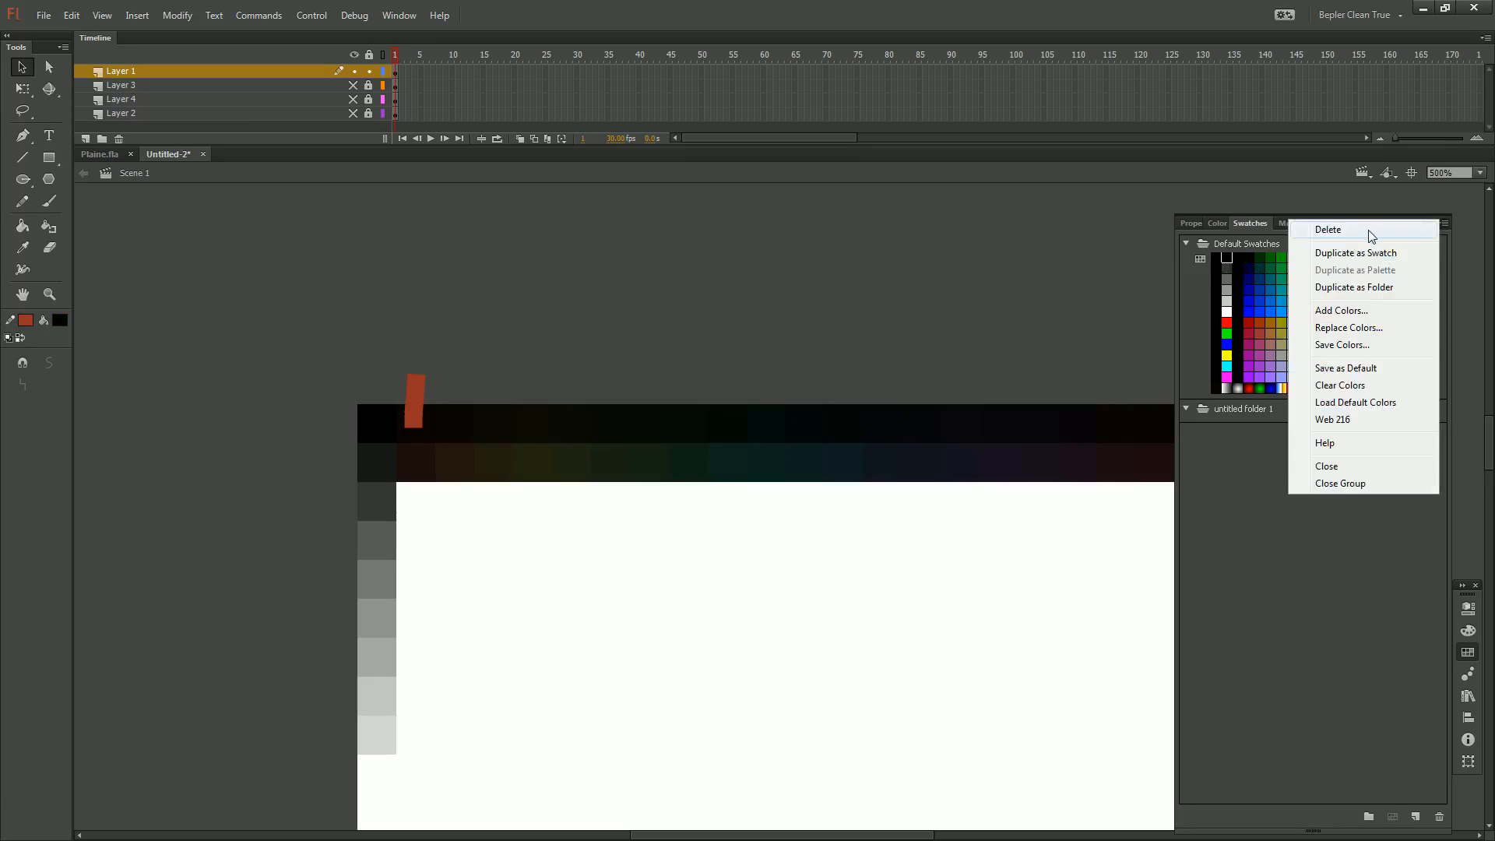
left_click(1329, 232)
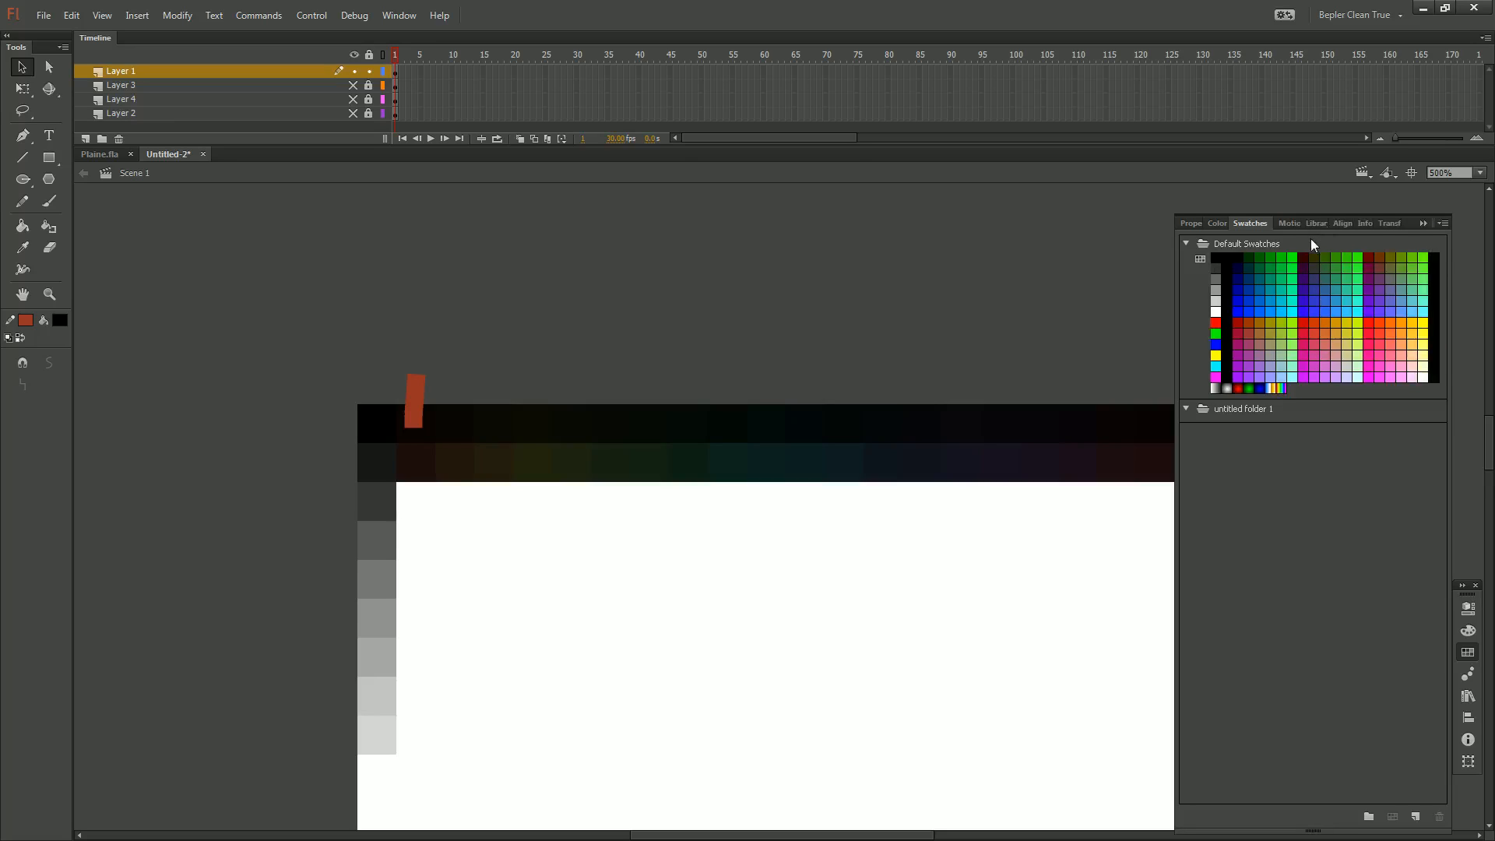
Clear the swatch colours and check the remaining set in the fill colour picker
left_click(1443, 224)
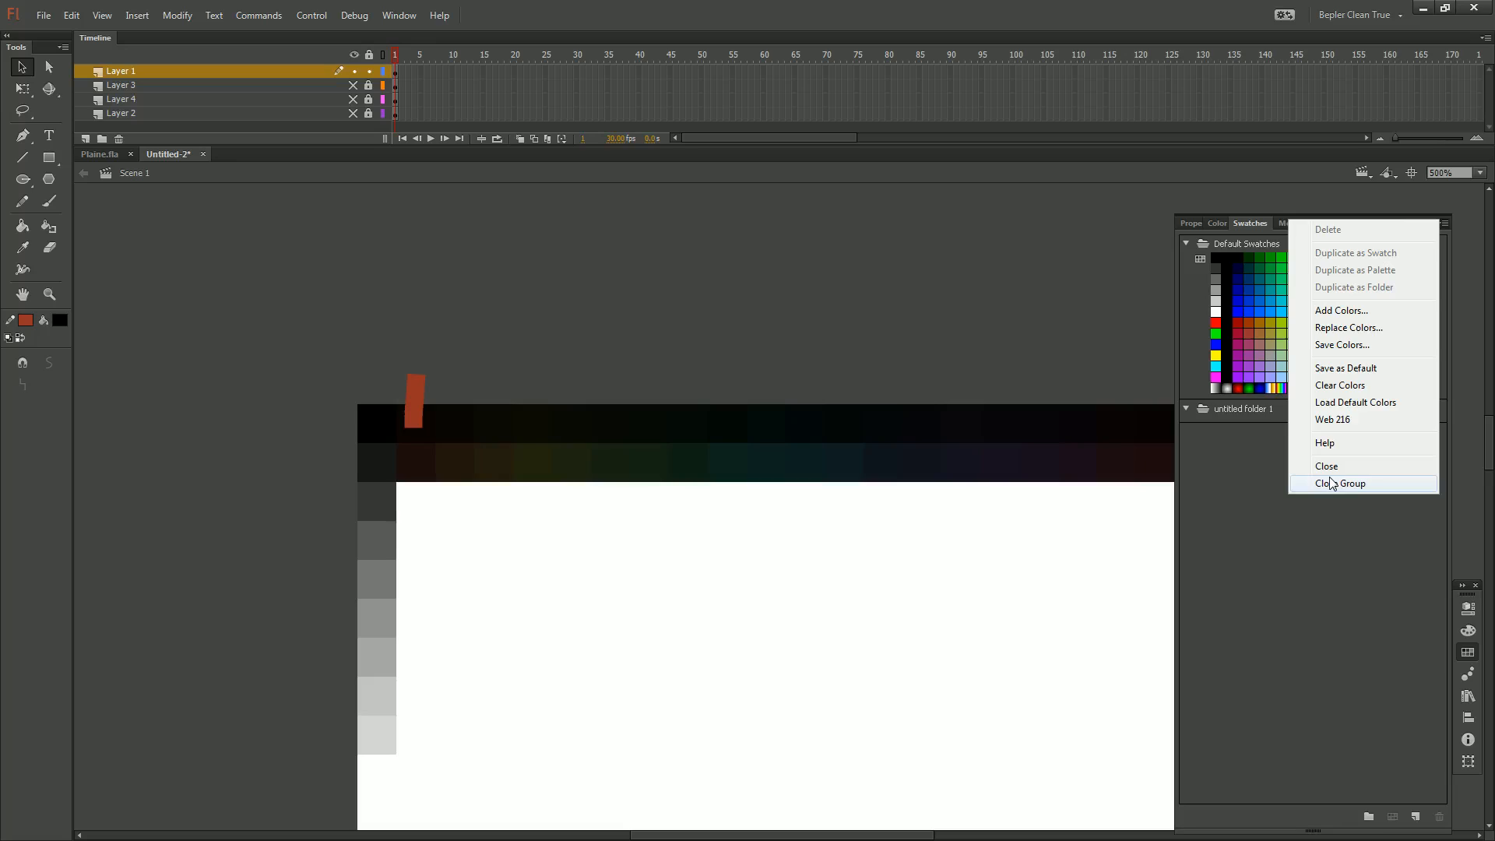
left_click(1330, 388)
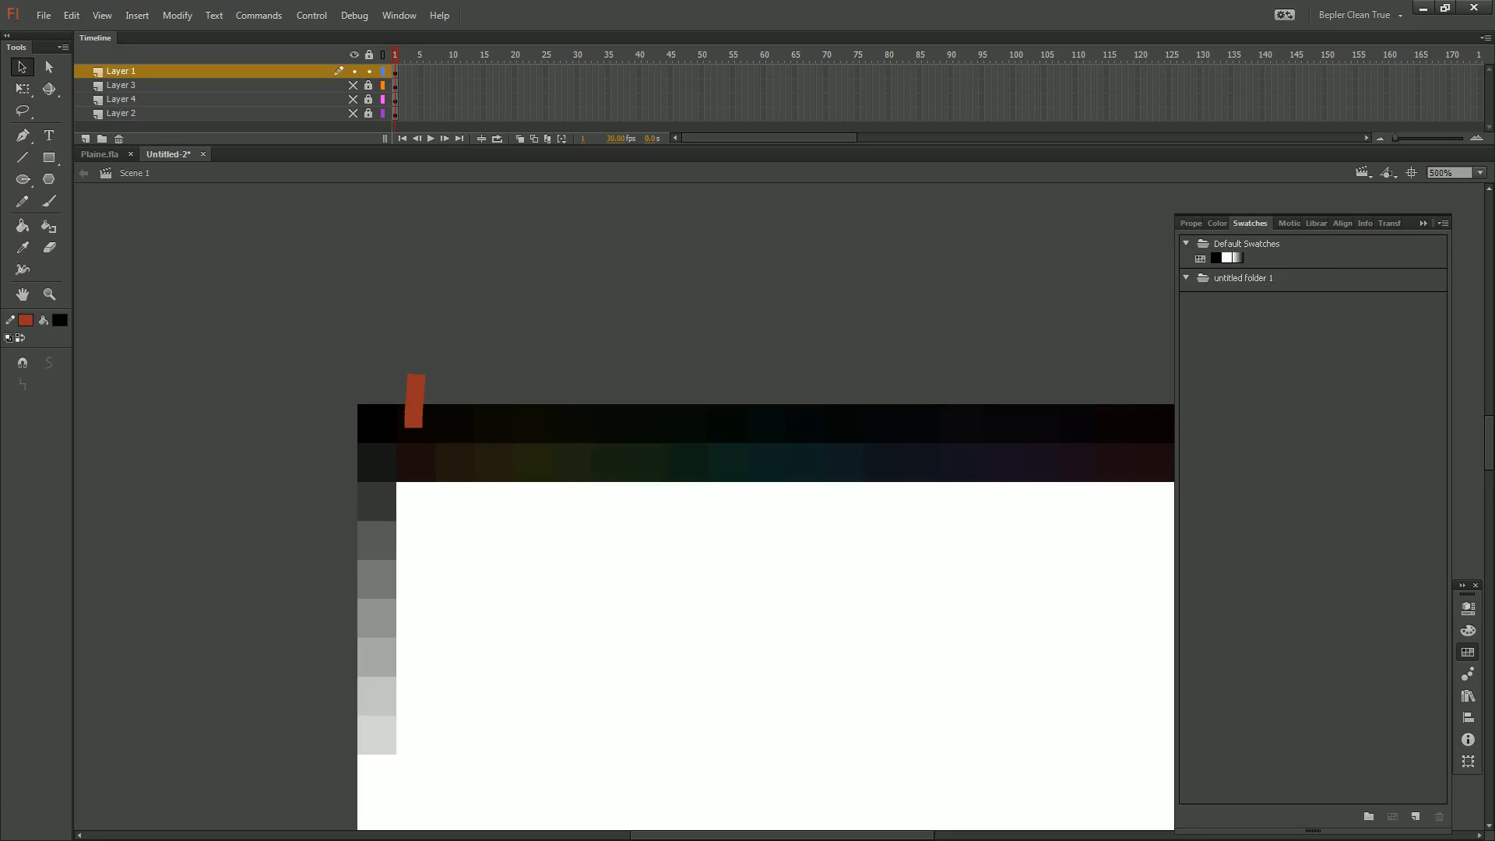
left_click(59, 320)
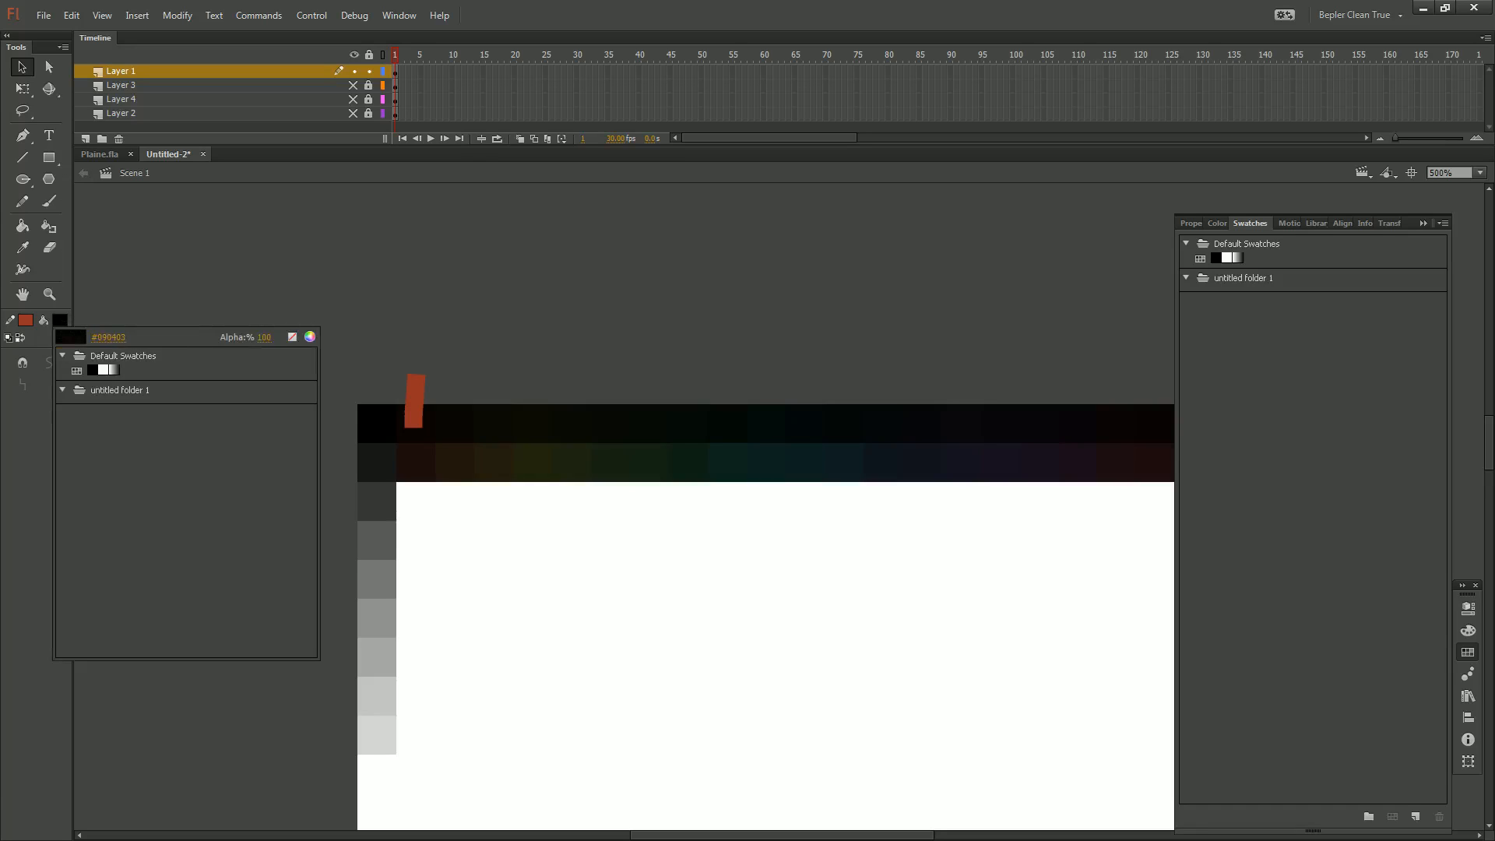
key("Escape")
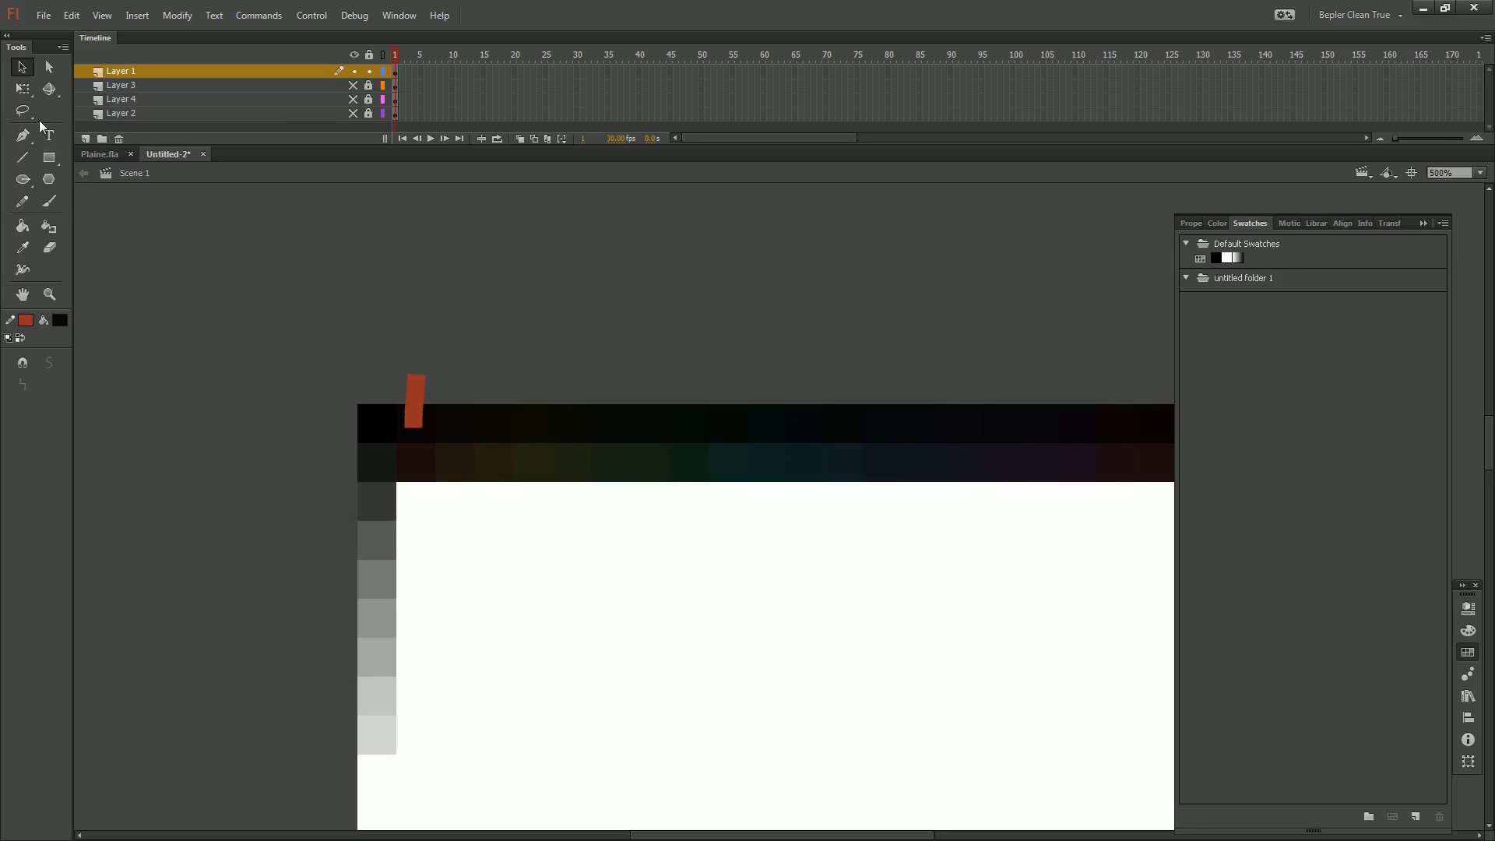
Sample the interface's dark grey as the fill colour with the Paint Bucket active, and return to the Selection tool
key("k")
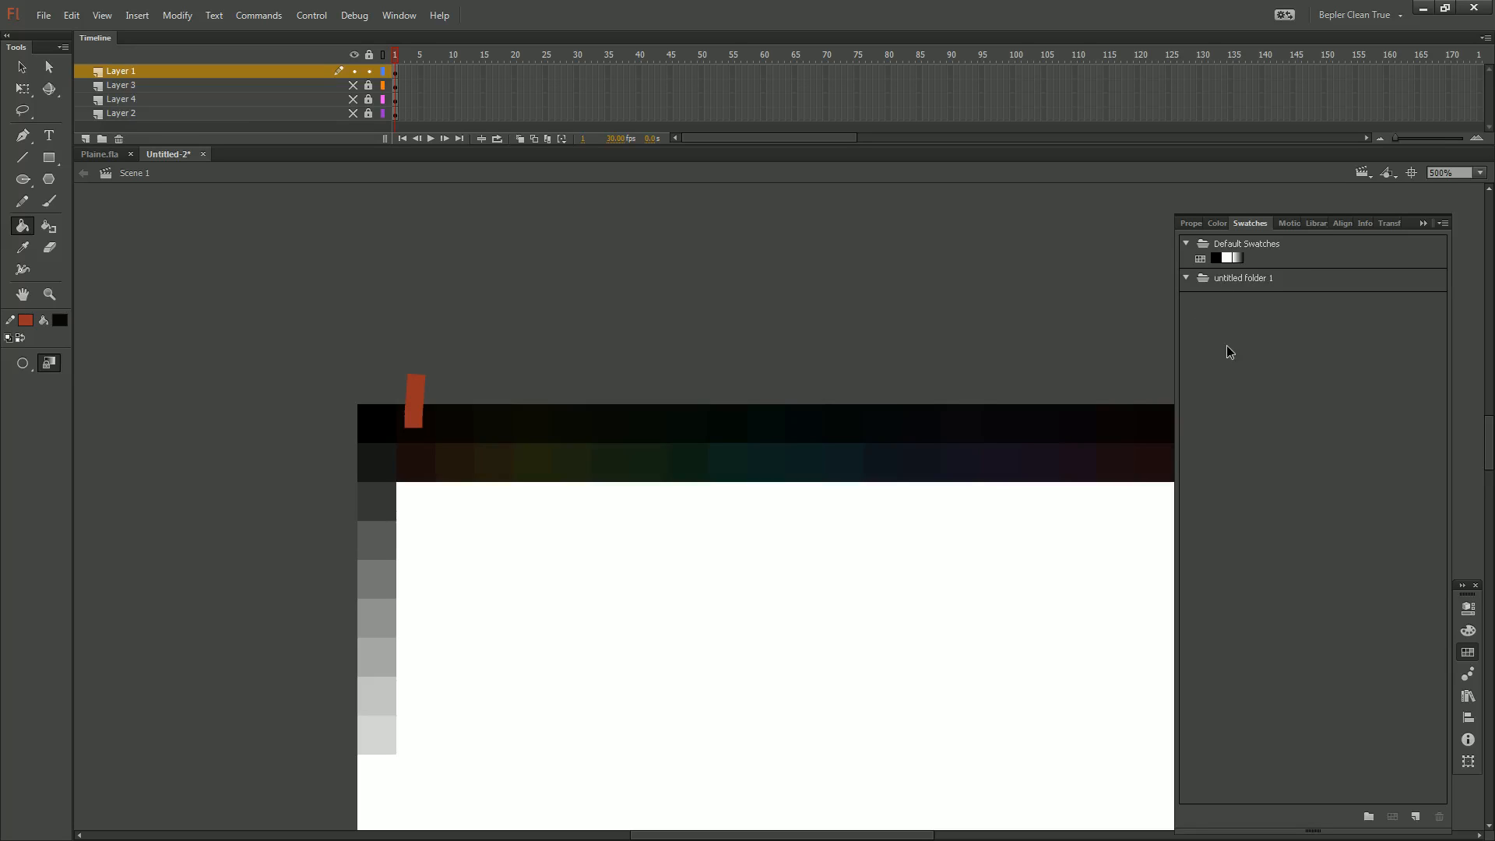
left_click(60, 320)
left_click(64, 326)
left_click(63, 324)
key("Escape")
key("v")
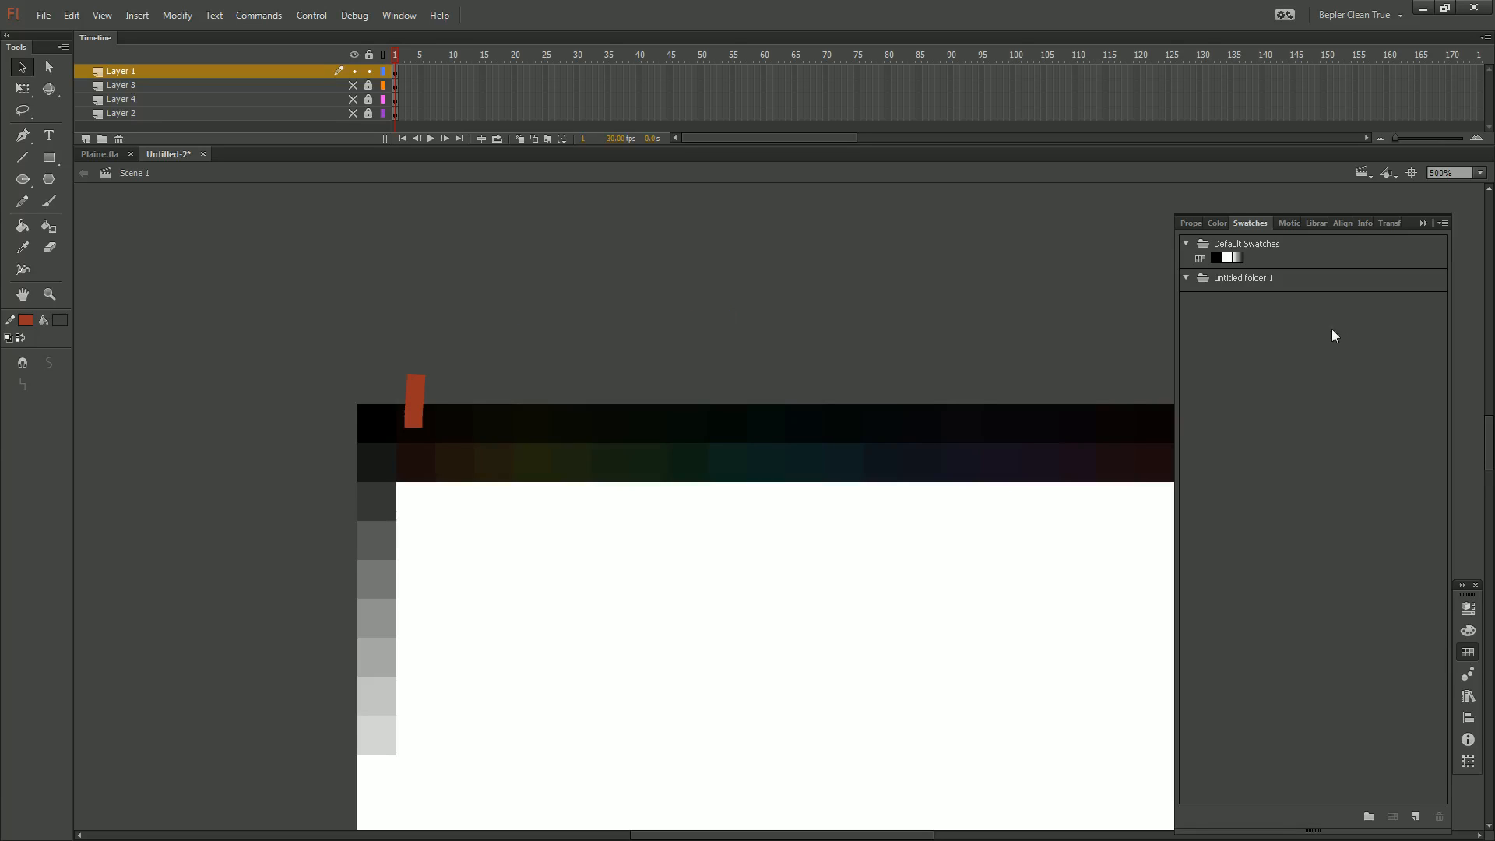
Switch to Macromedia Flash Professional 8 and add the current fill colour to the end of its Color Swatches again
key("super")
left_click(404, 827)
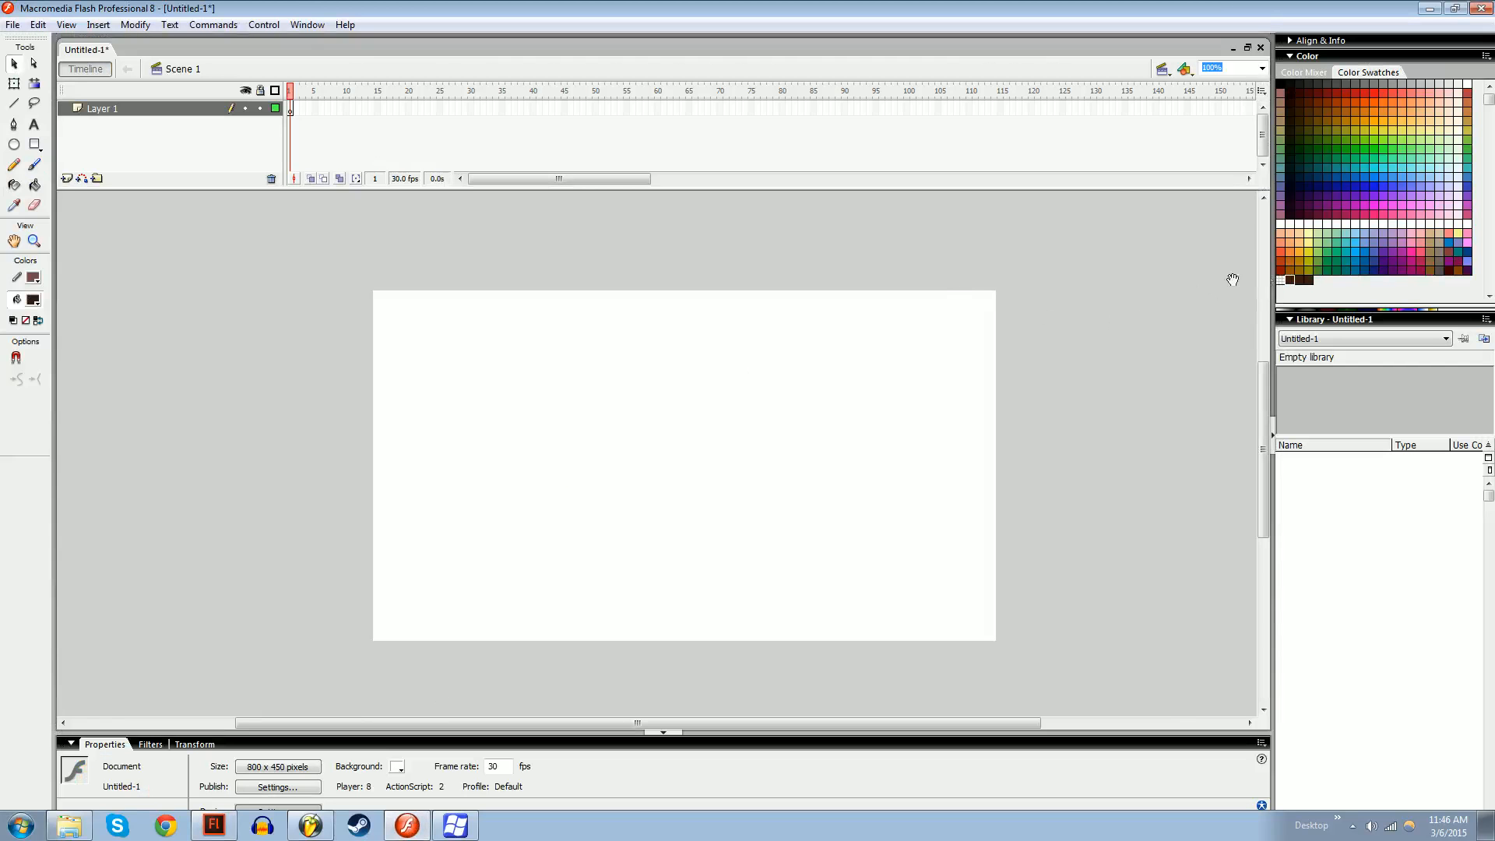
left_click(1343, 286)
Capture the Flash Professional CC workspace, paste the screenshot into the Flash 8 document's stage, and shift it to the right
left_click(209, 825)
left_click_drag(637, 598, 419, 580)
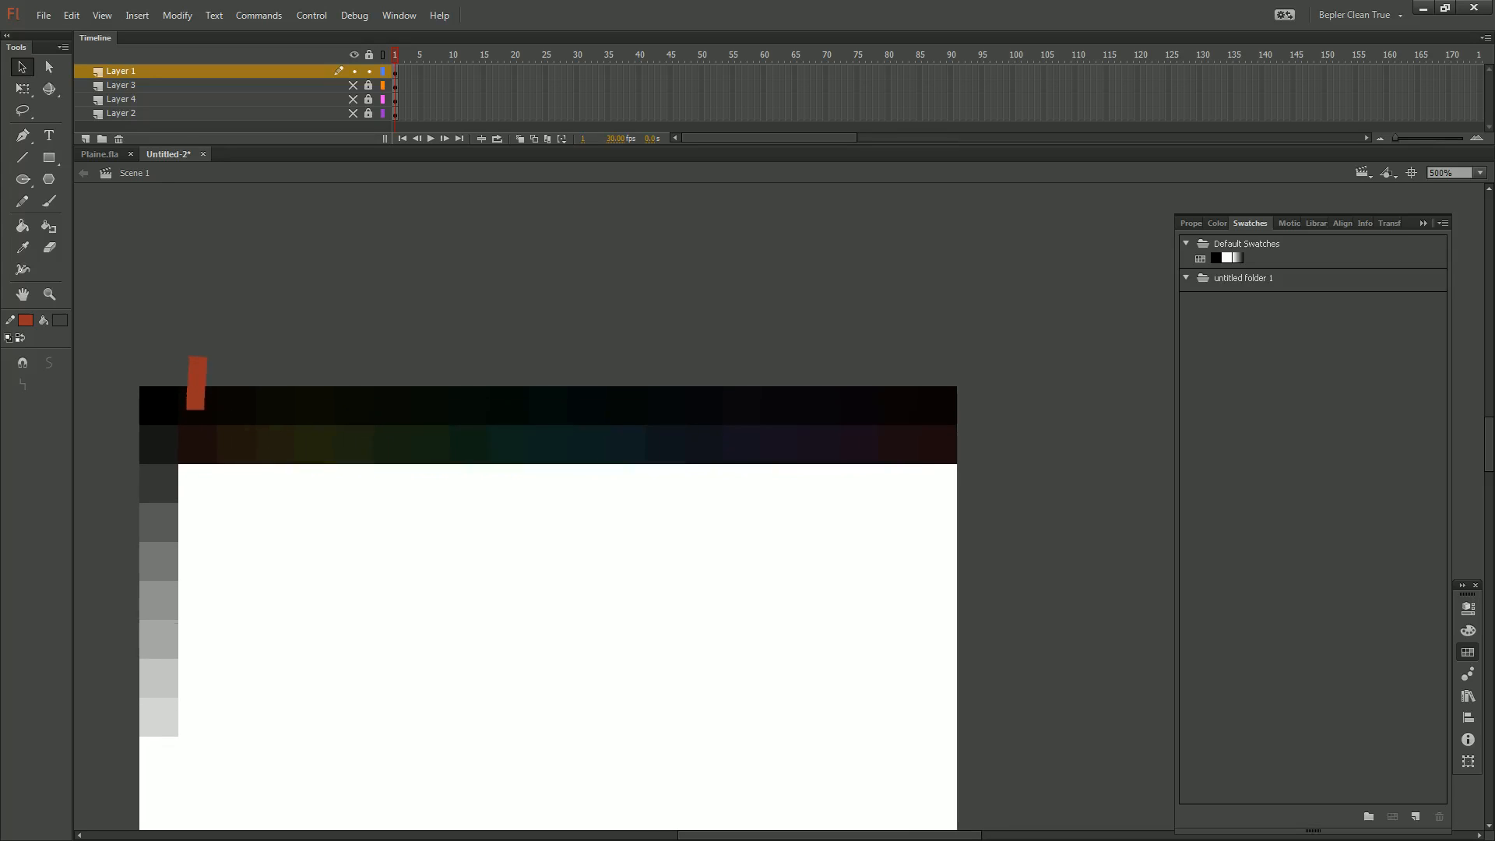
left_click(62, 322)
left_click(64, 326)
key("super")
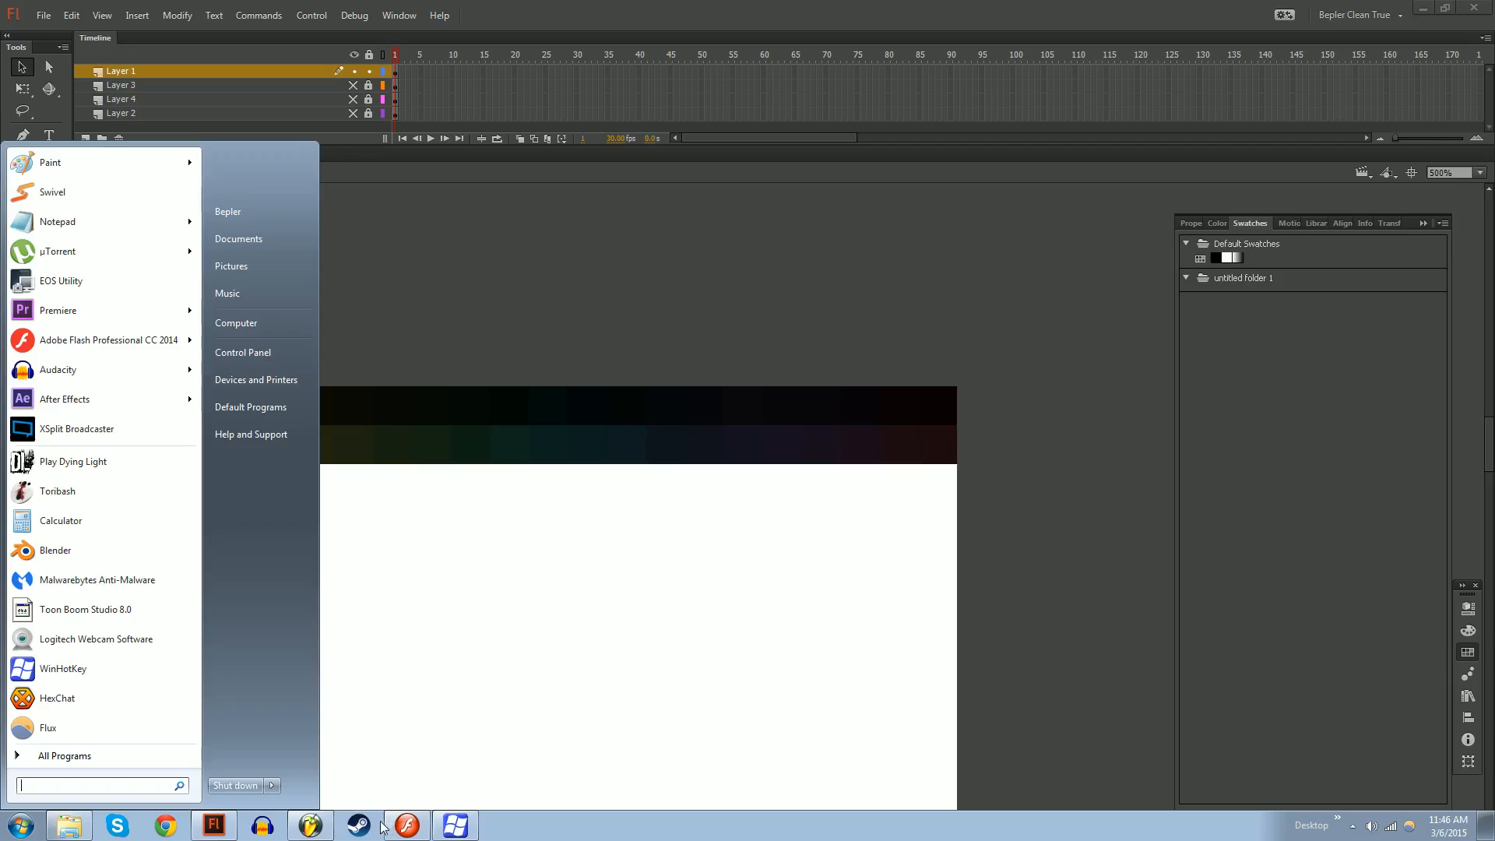
left_click(405, 825)
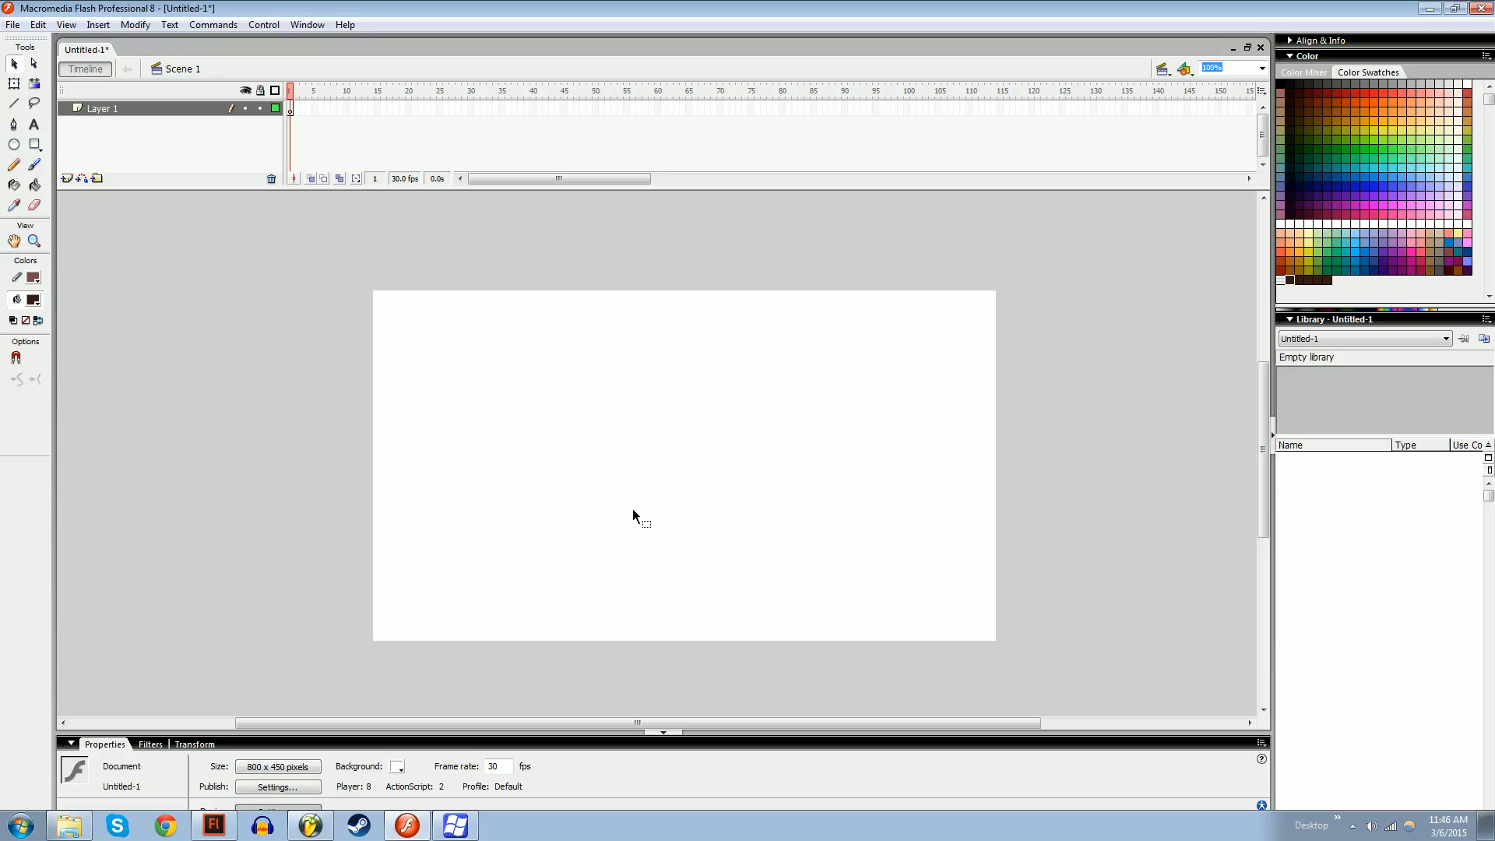
key("ctrl+v")
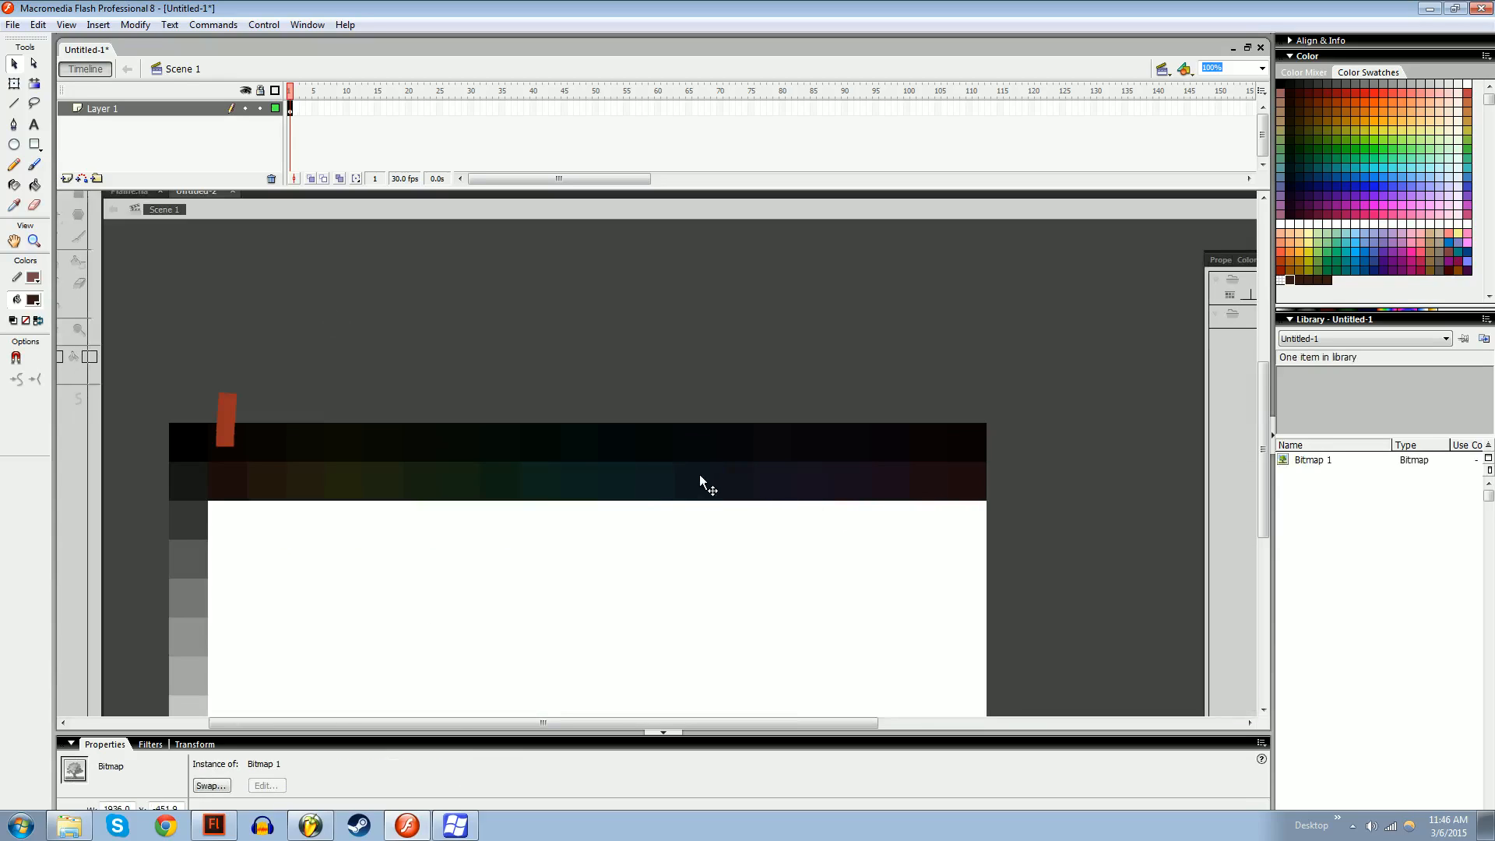
left_click_drag(699, 474, 712, 473)
left_click(90, 273)
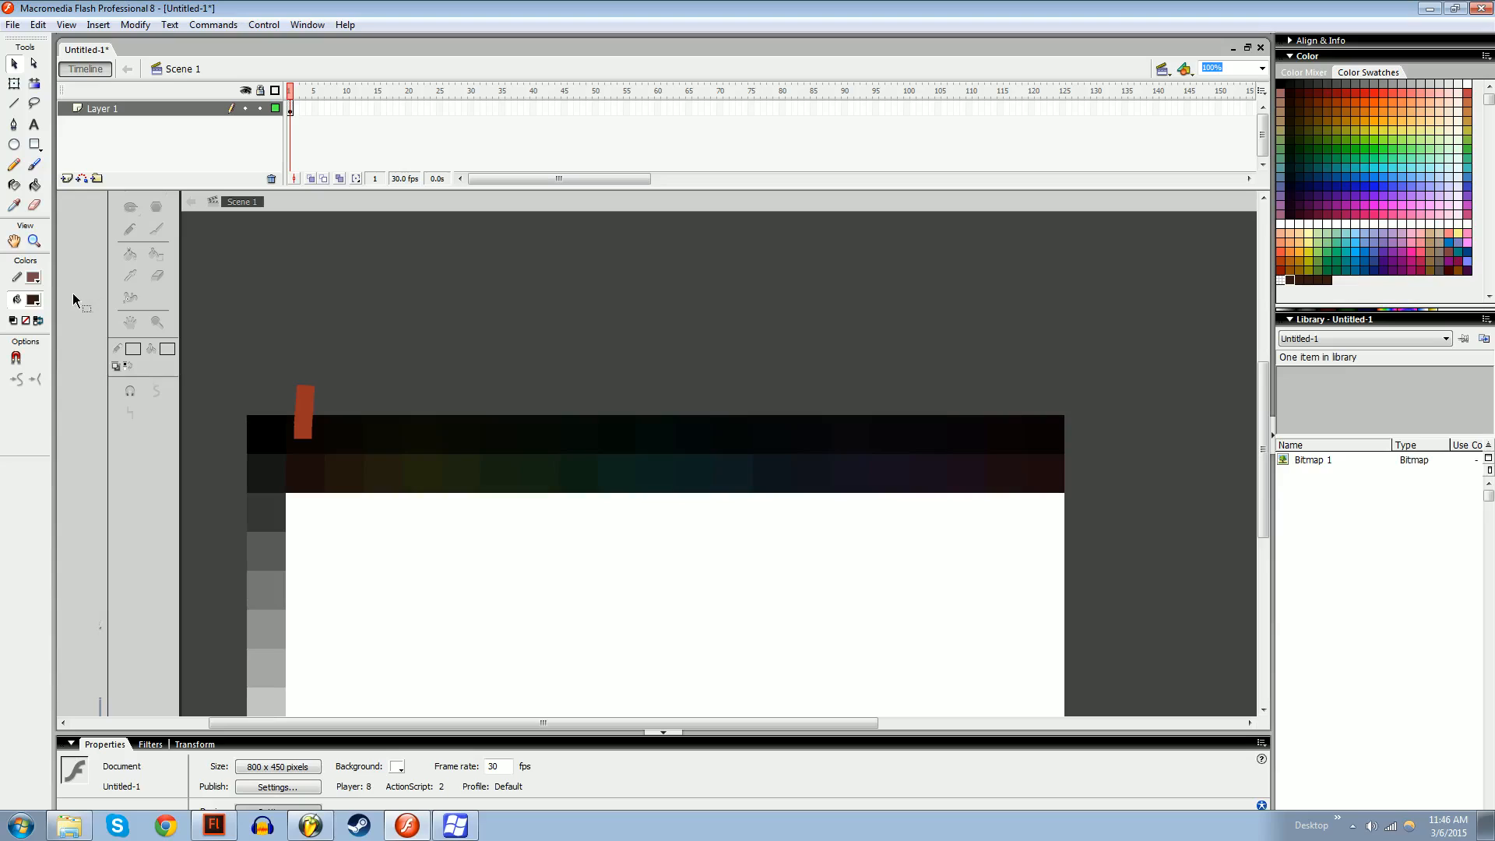
Sample the brick-red mark in the pasted screenshot as the stroke colour and activate the Paint Bucket tool
left_click(33, 278)
left_click(303, 404)
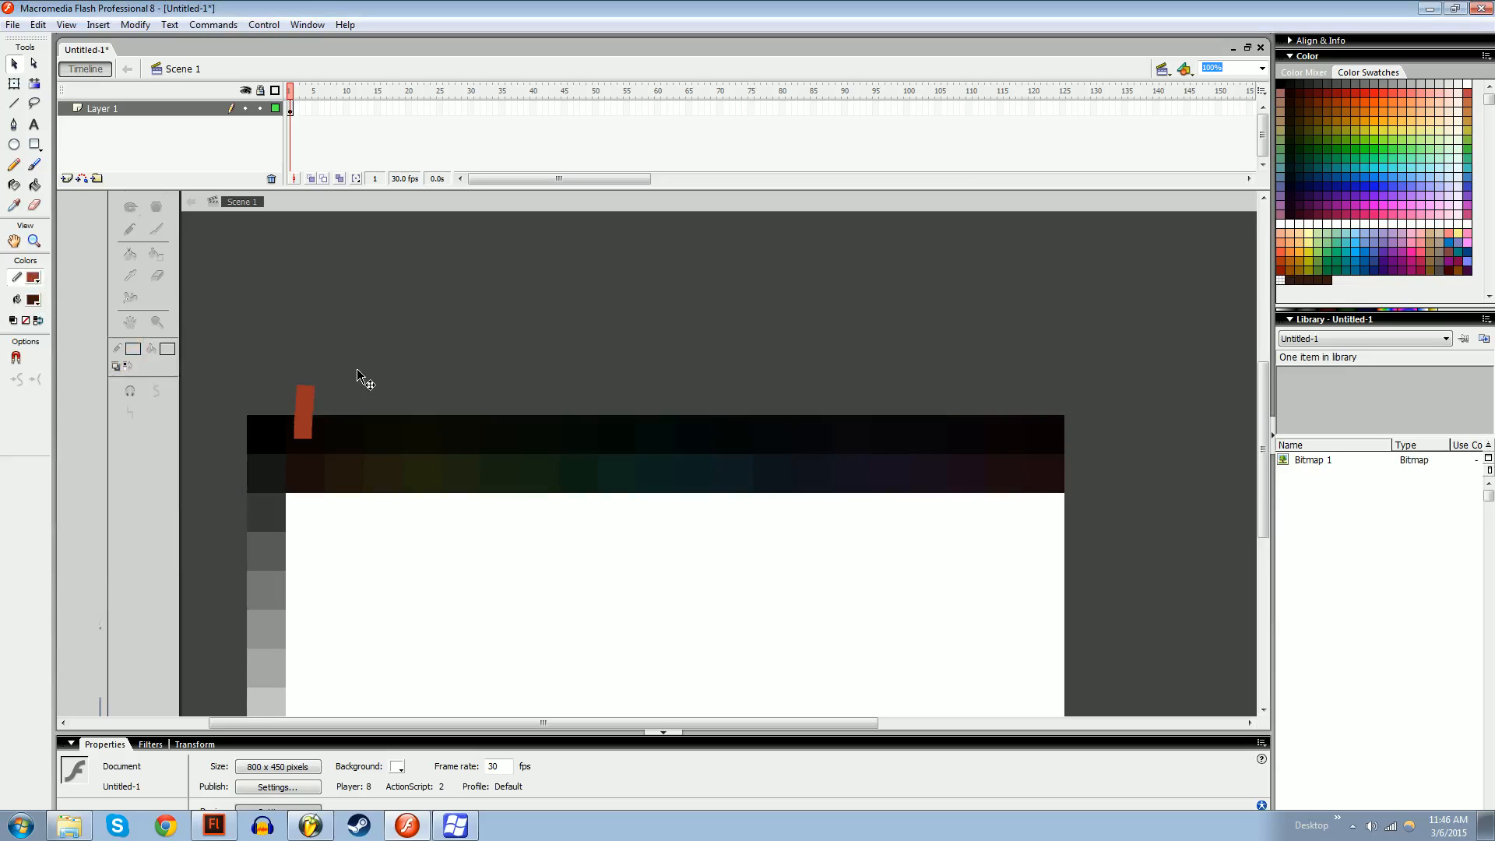
key("s")
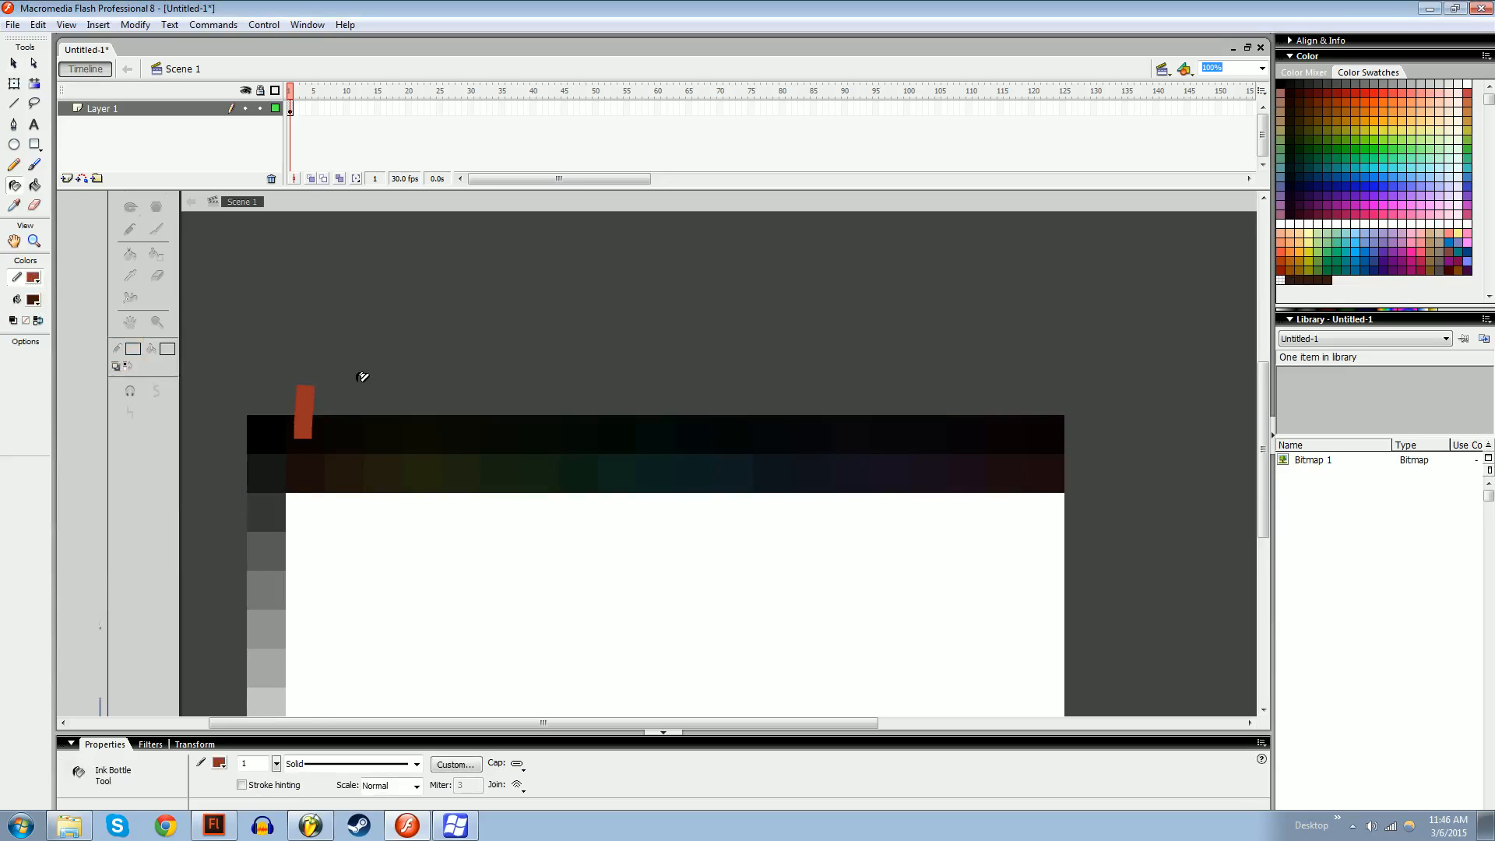
key("v")
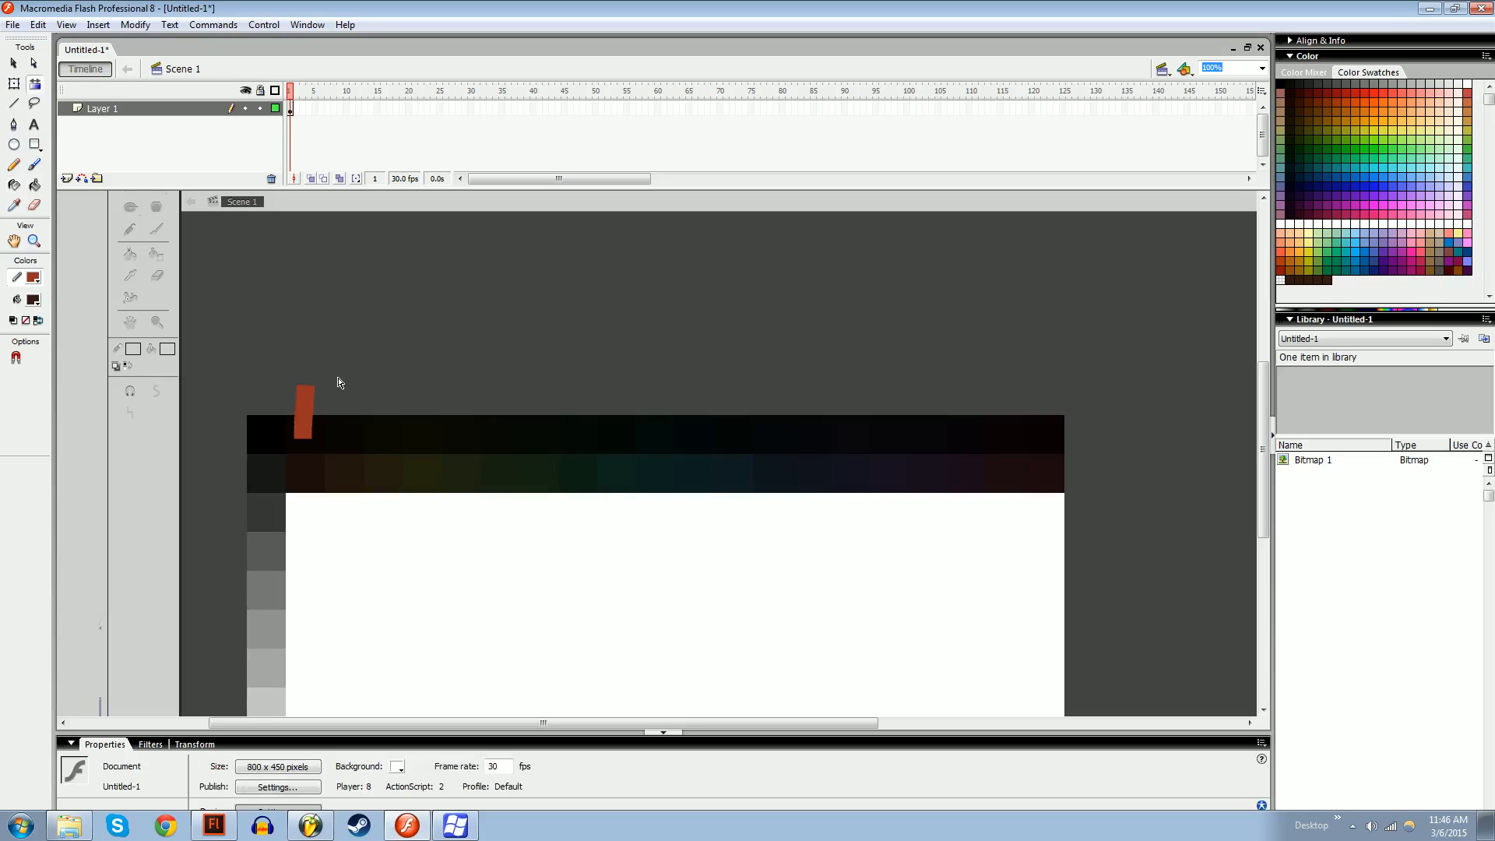
key("k")
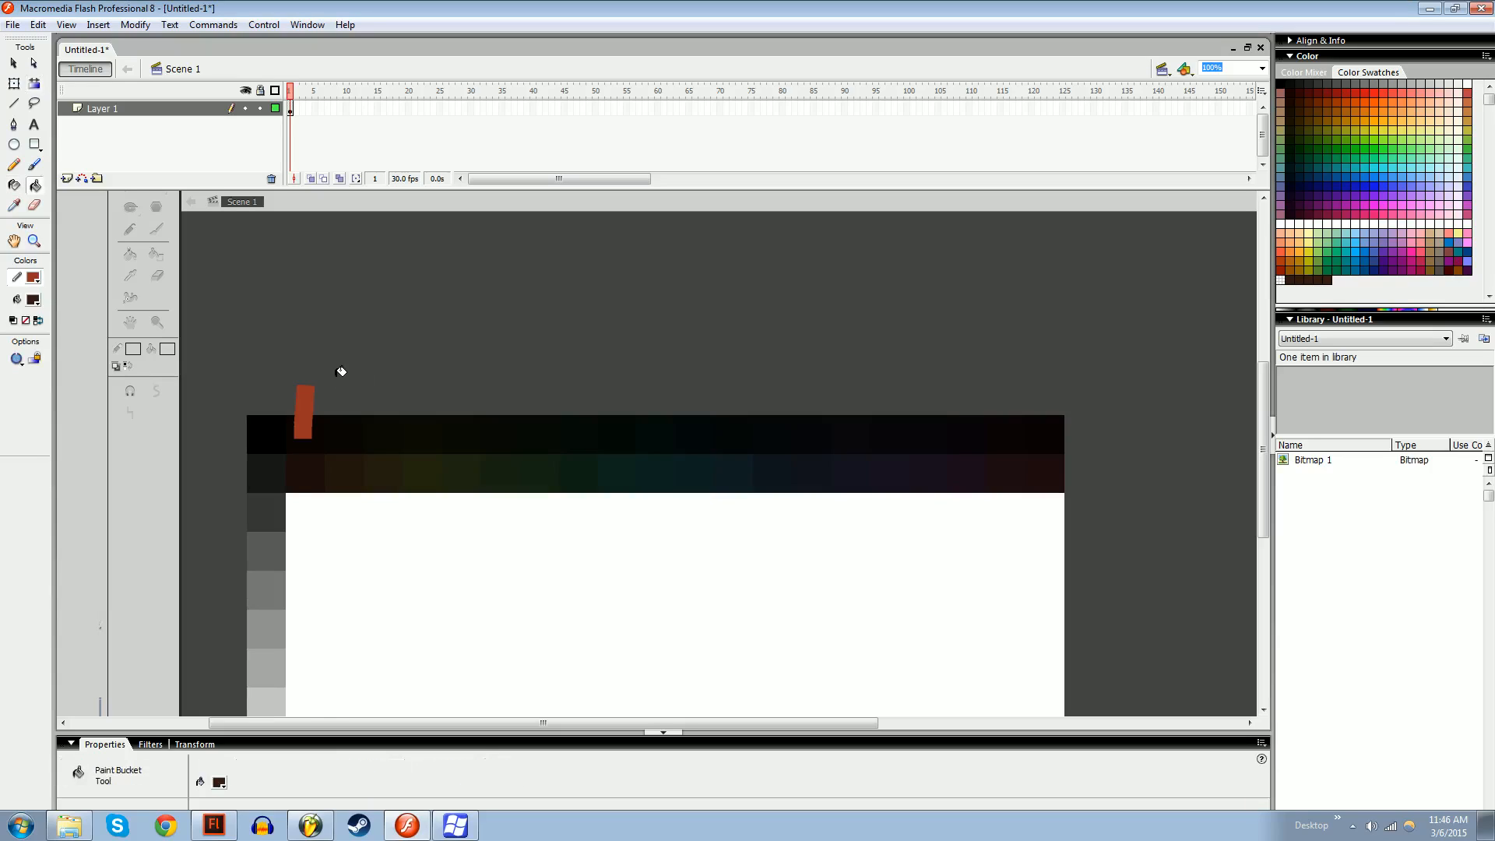
Clear all the existing colours from the Color Swatches
key("y")
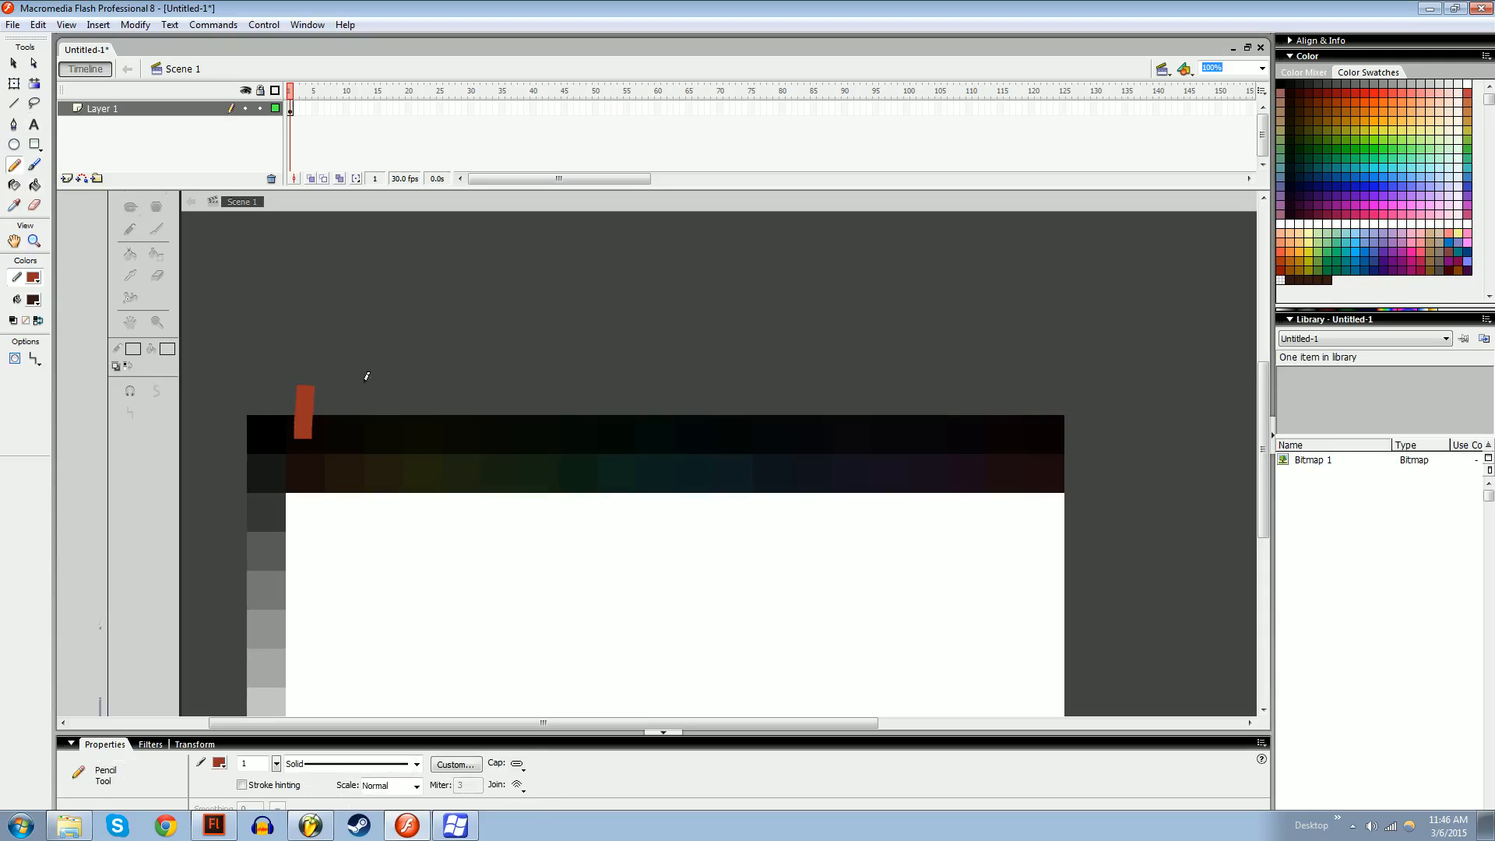
key("k")
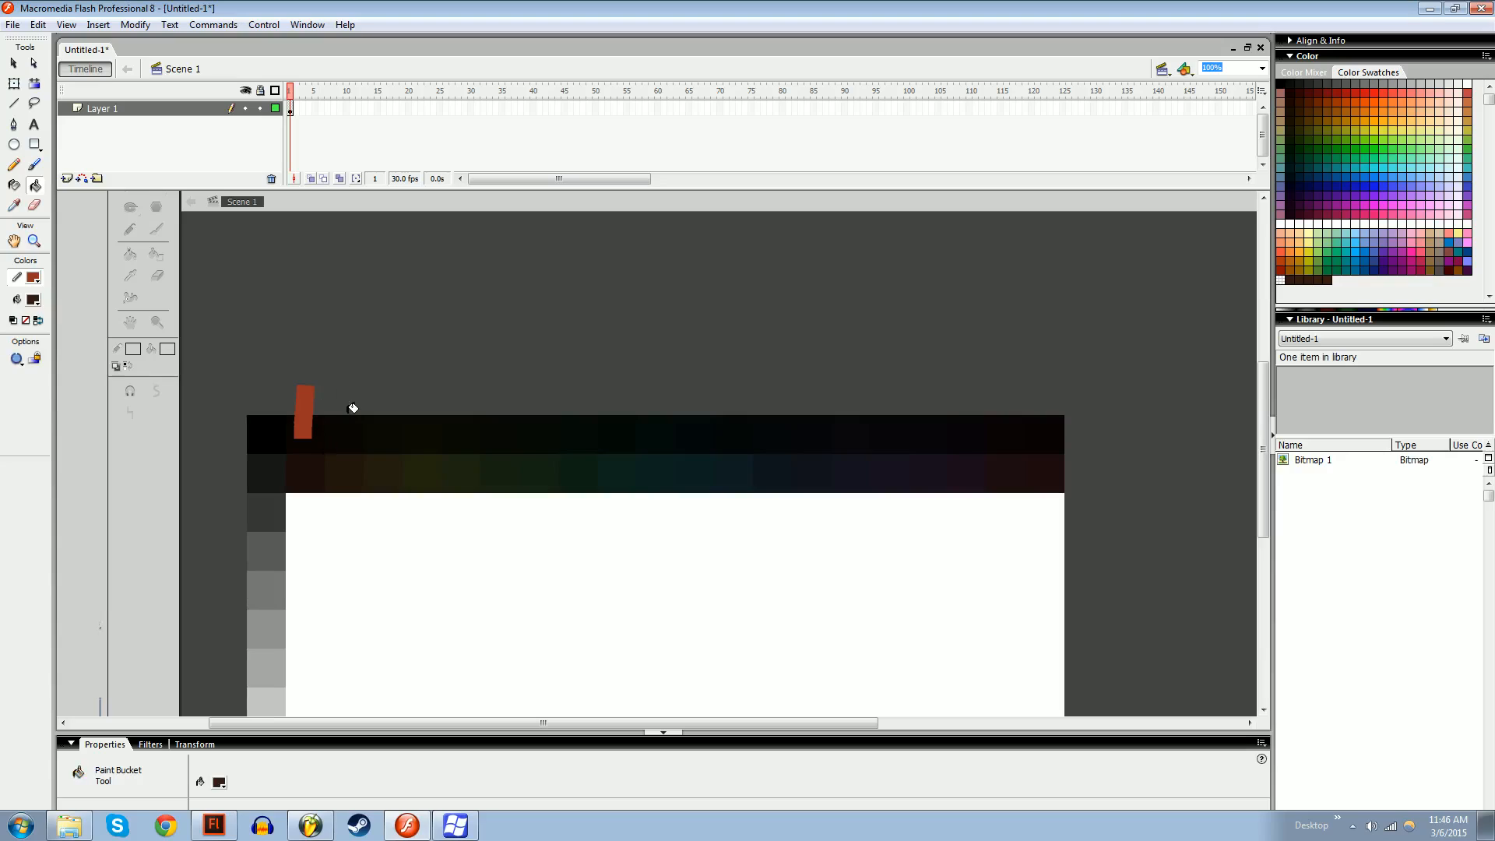
left_click(33, 301)
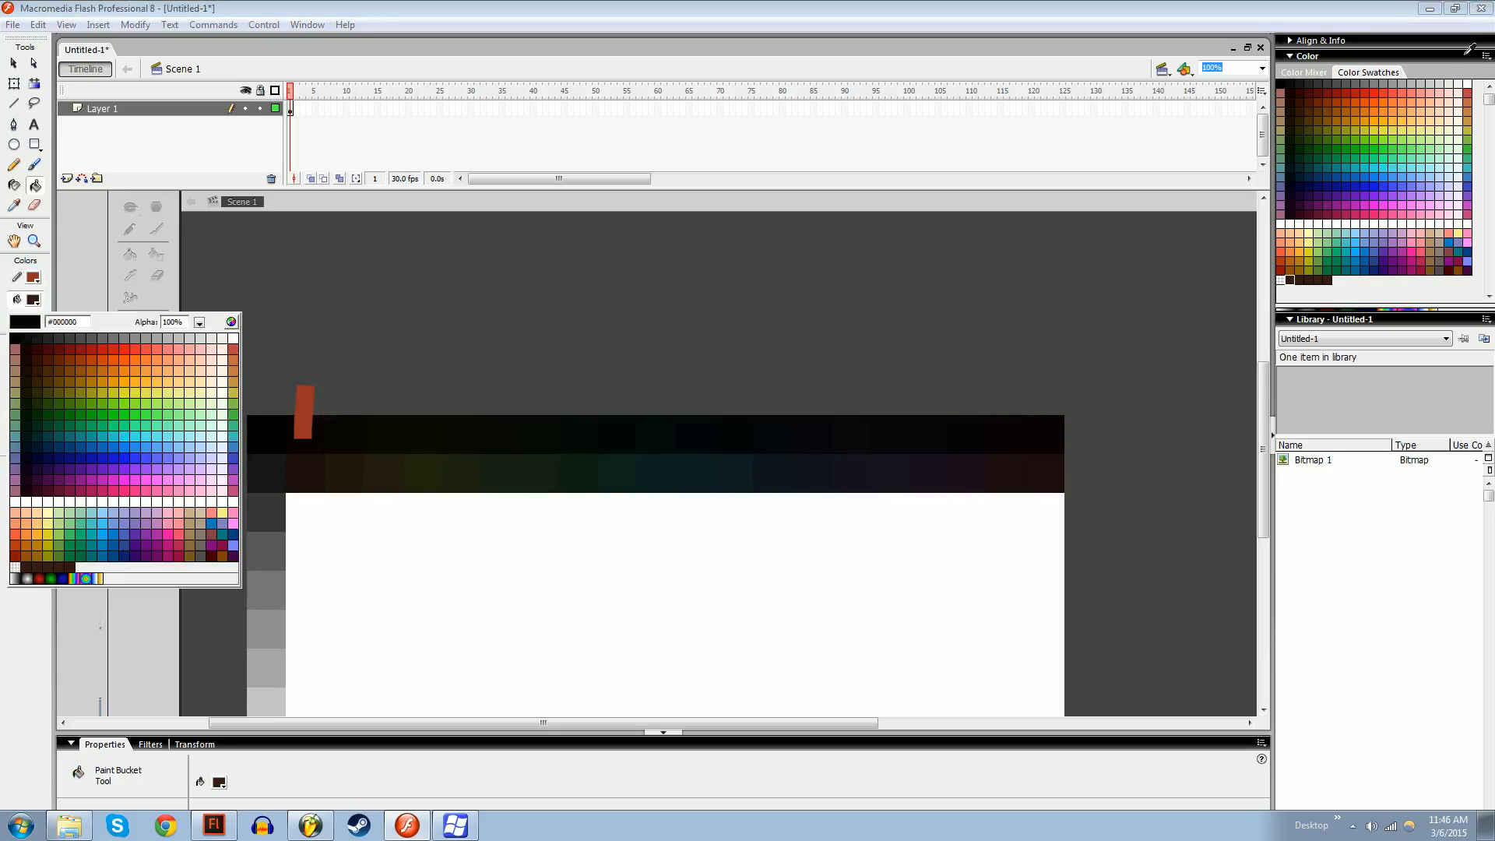
left_click(1486, 56)
left_click(1371, 209)
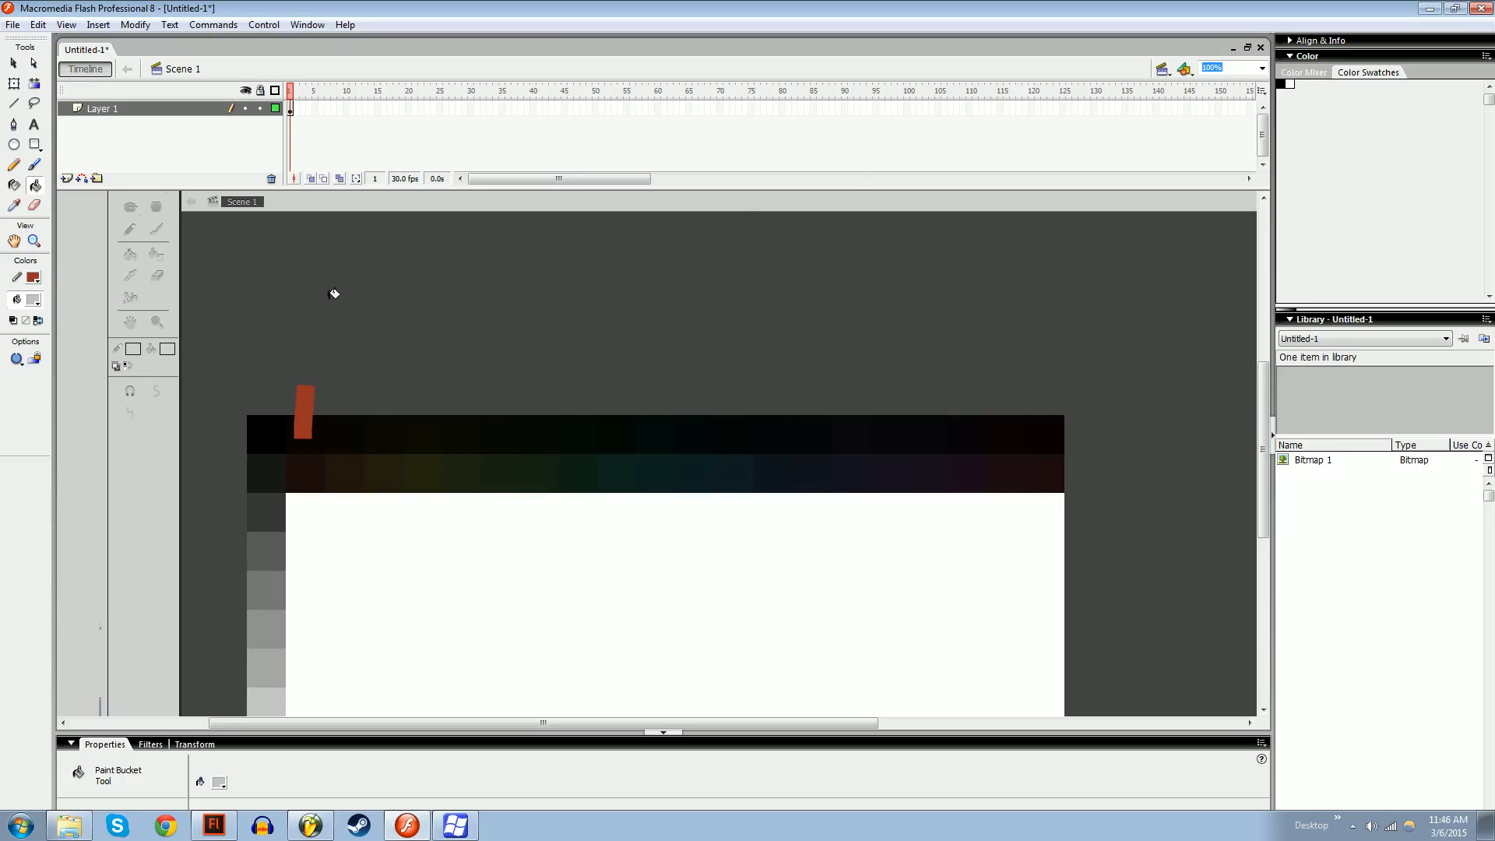
Sample the first two near-black cells after the grey column in the screenshot chart's top row as fill colours, adding each to the swatches
left_click(33, 300)
left_click(314, 442)
left_click(32, 300)
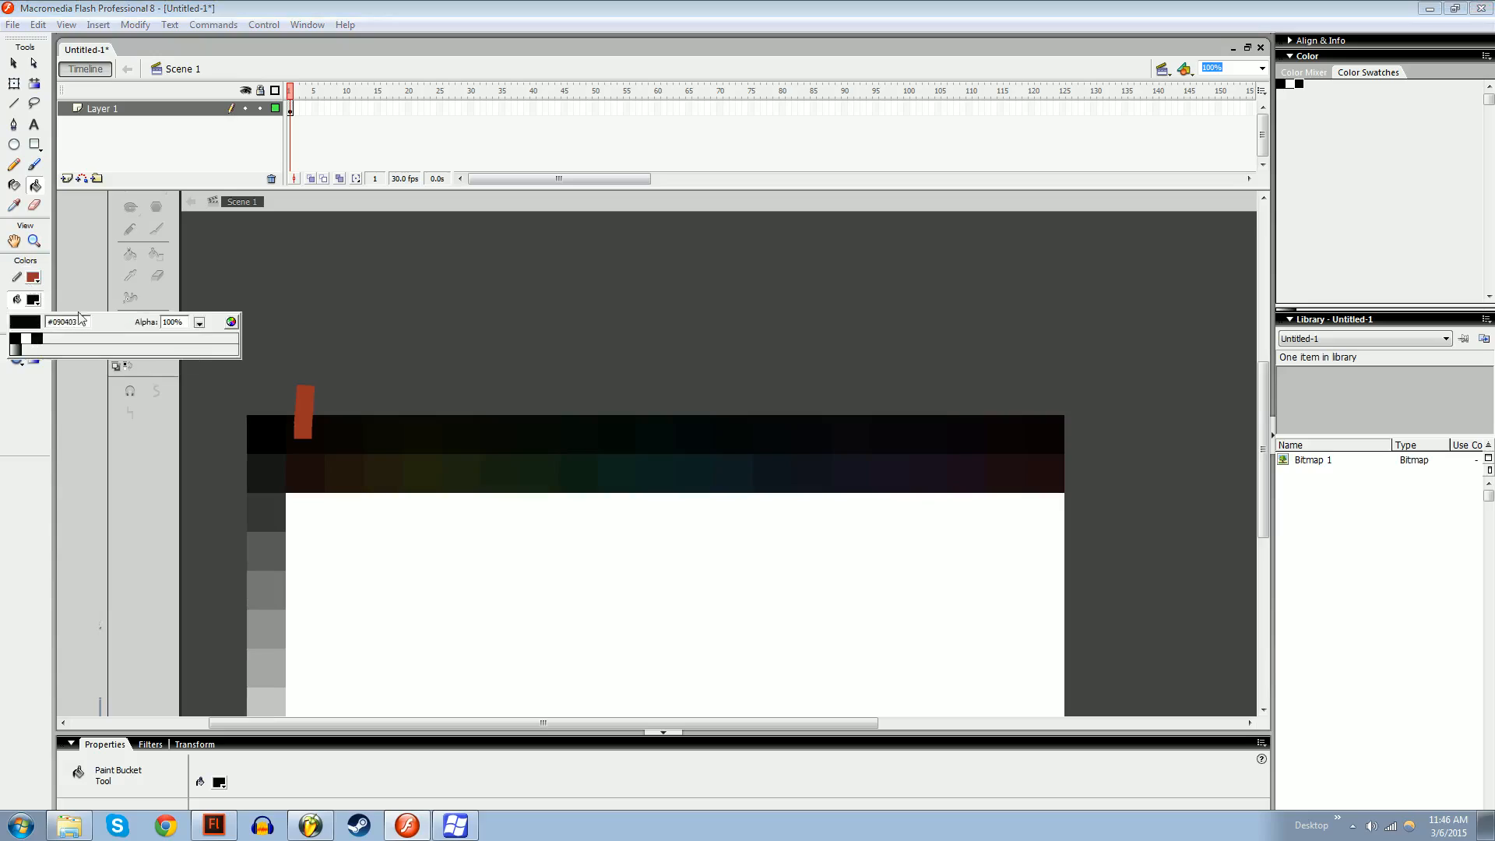
left_click(343, 427)
Add a new layer above a locked Layer 1 and draw a Pencil mark over the second sampled cell of the top row
key("y")
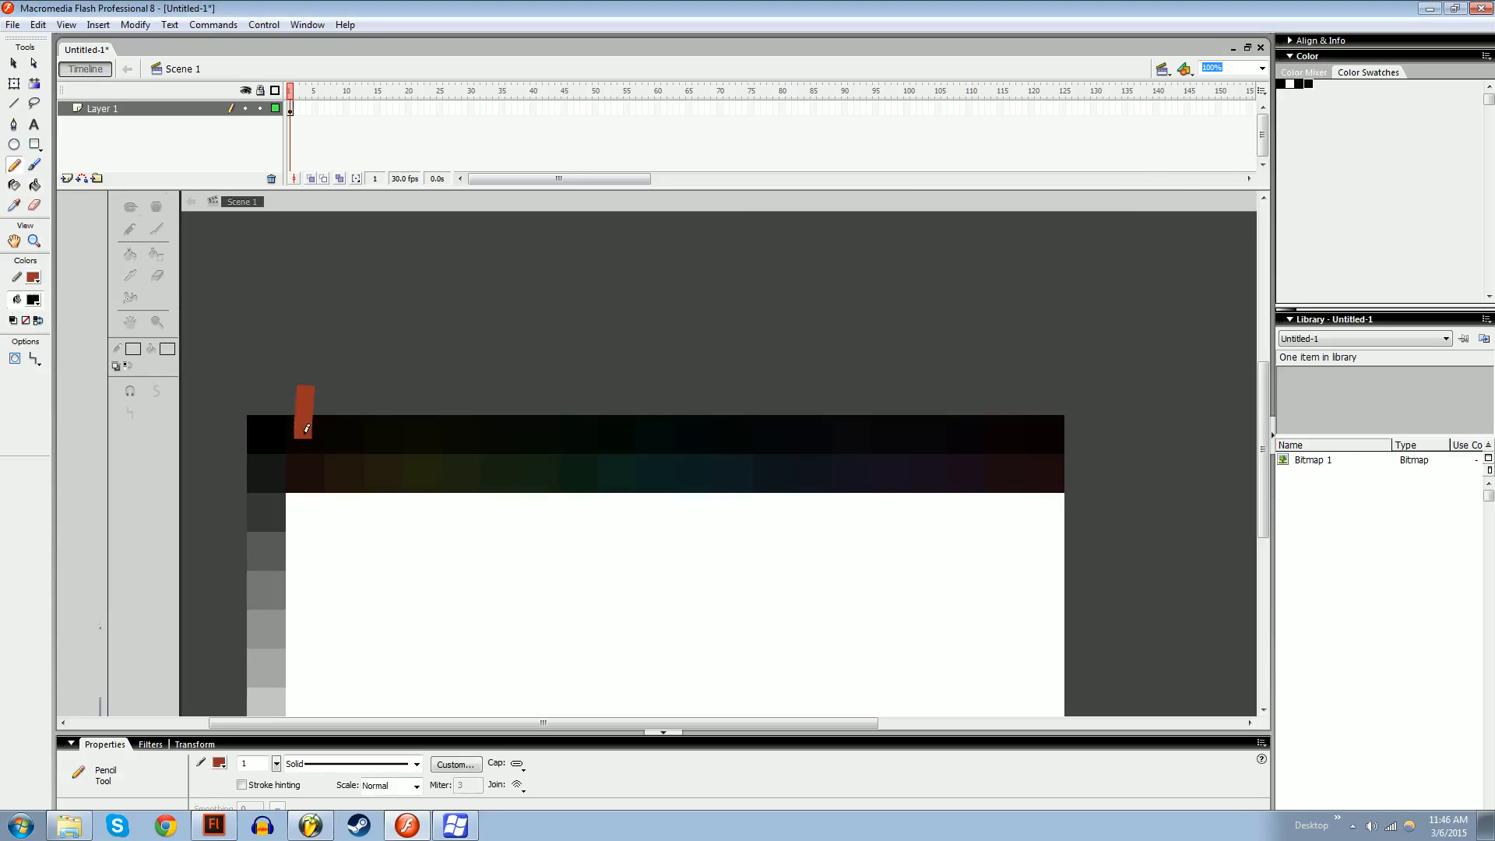
left_click(67, 178)
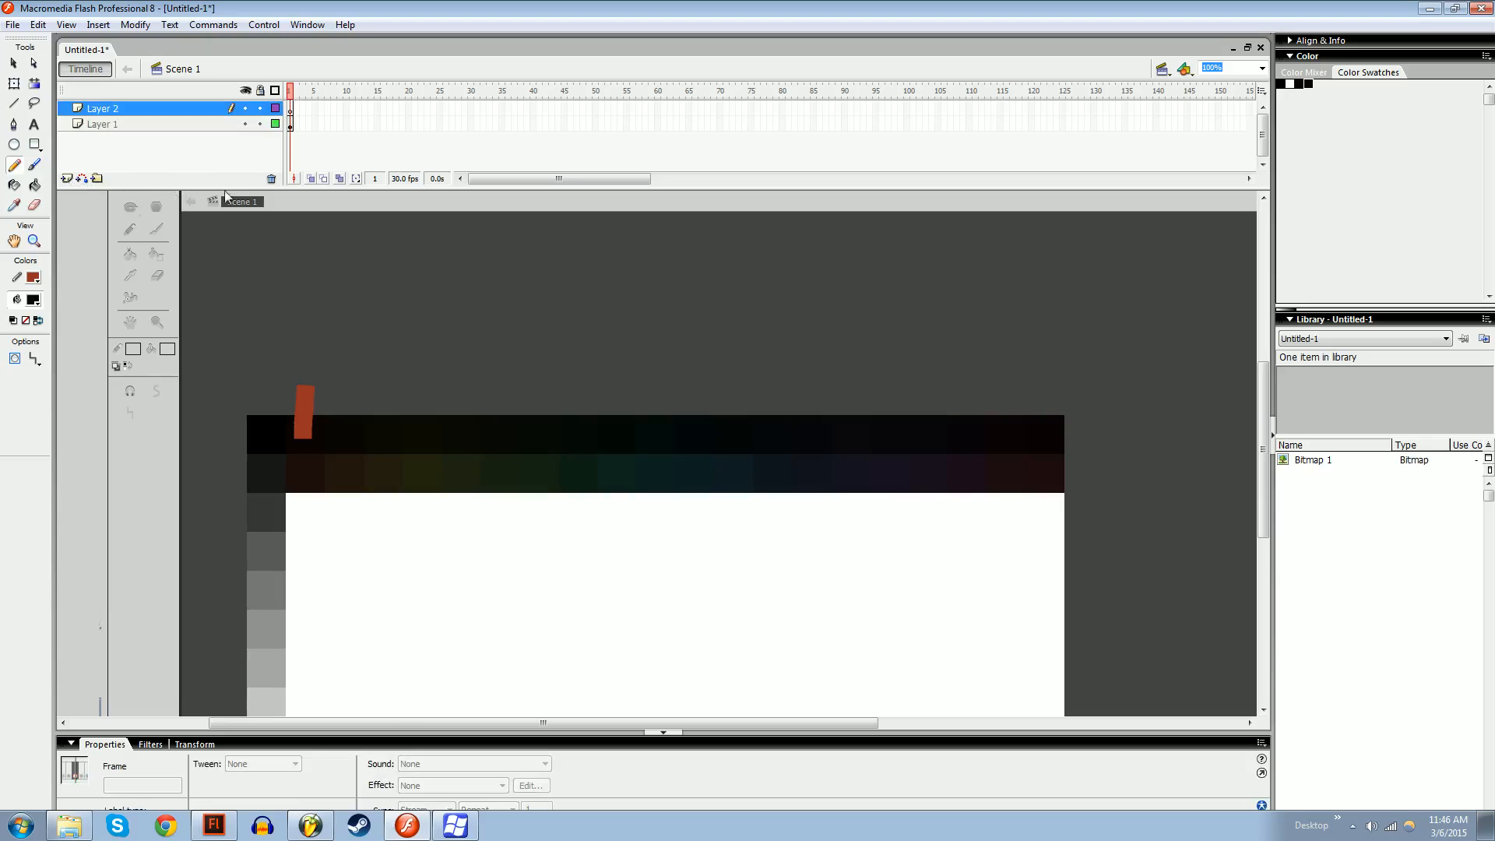
left_click_drag(333, 387, 338, 454)
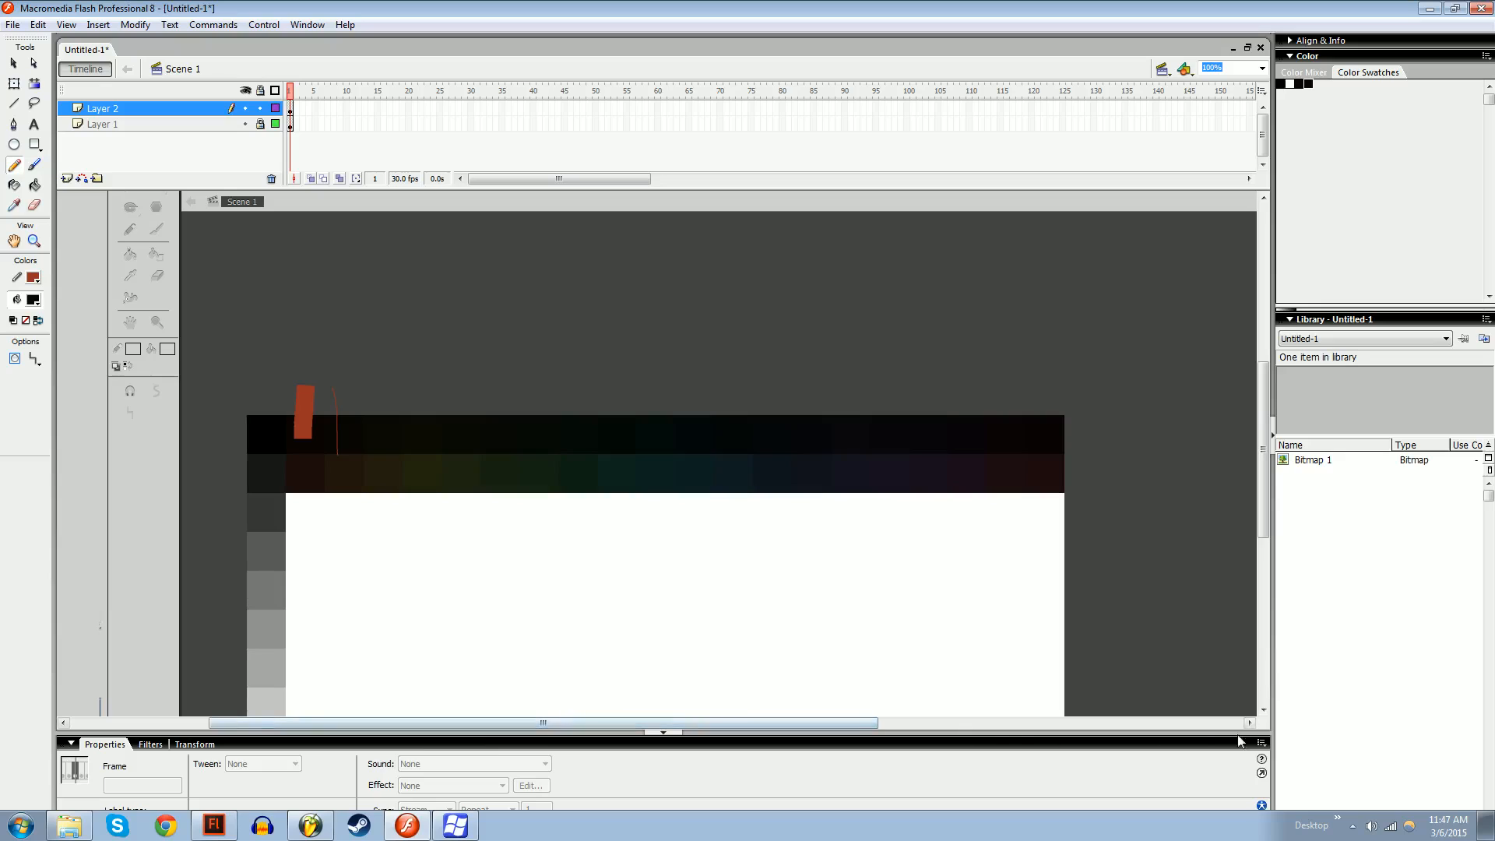
Collapse the Properties panel and scribble another Pencil mark over the second sampled cell of the top row
left_click_drag(1130, 8, 830, 42)
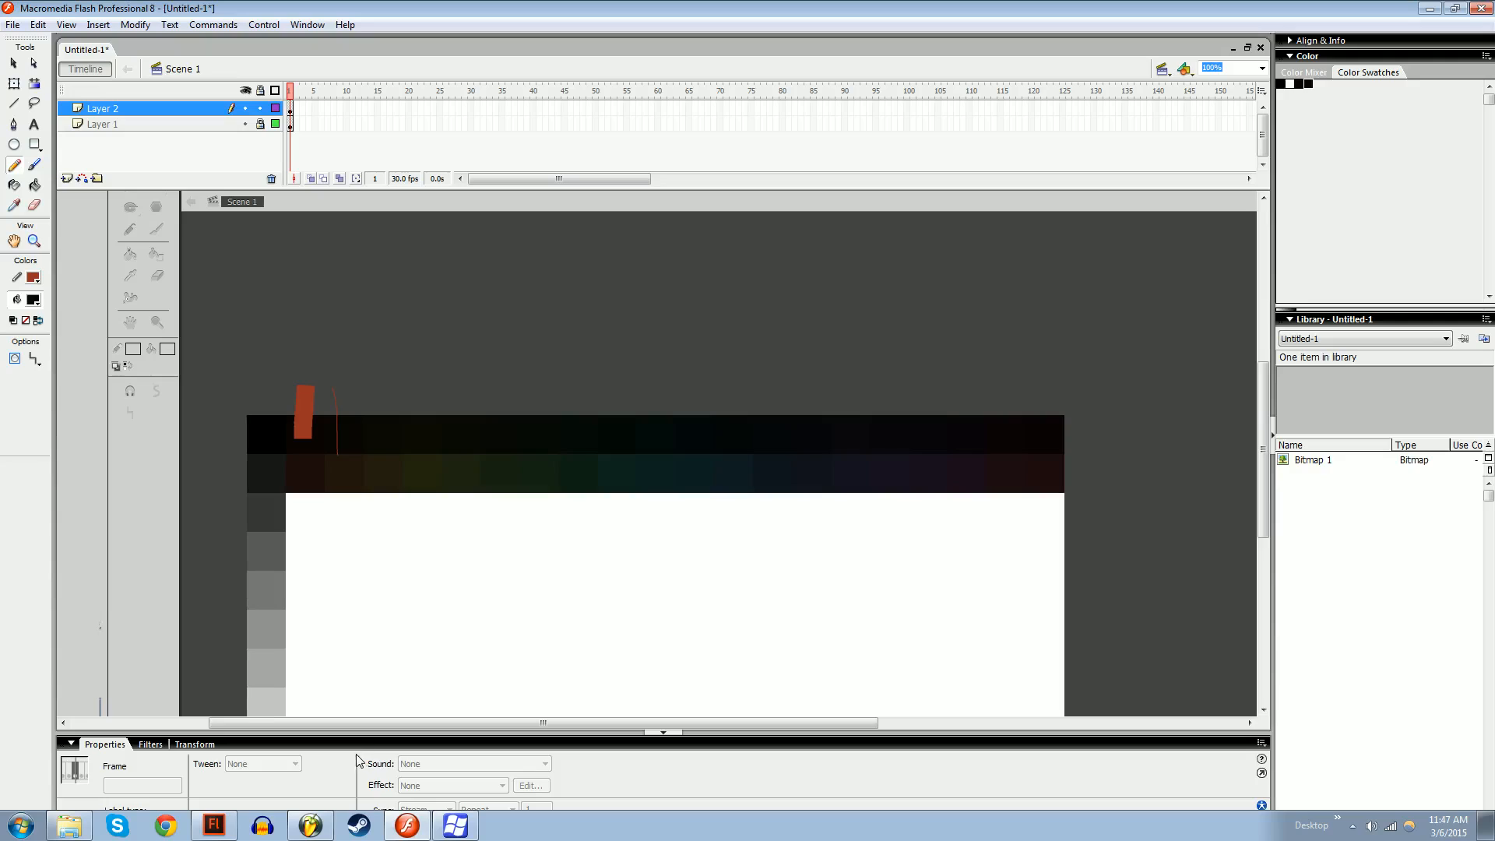
left_click(290, 749)
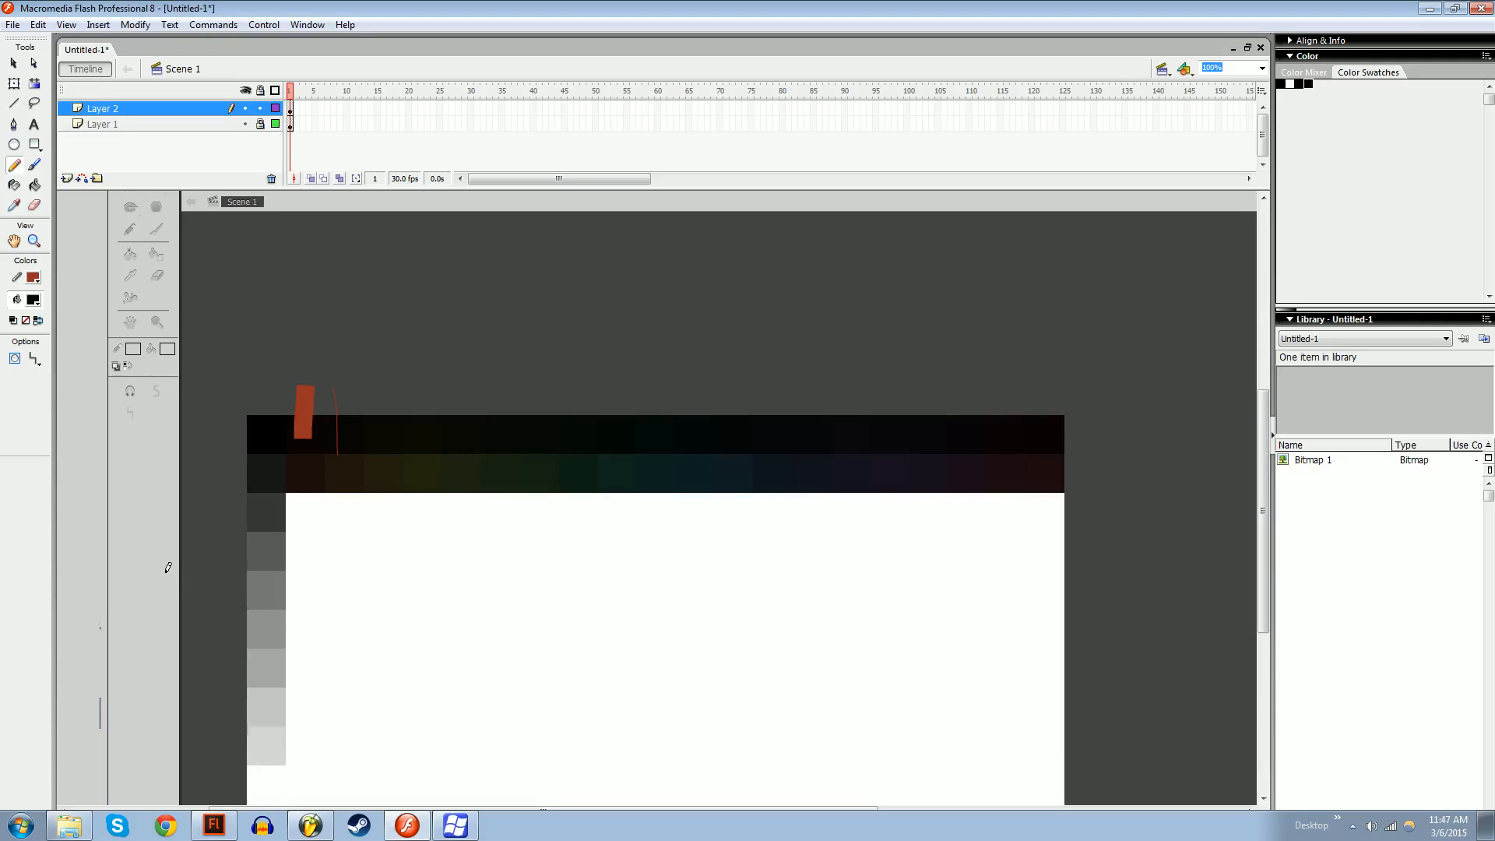
left_click_drag(356, 423, 361, 449)
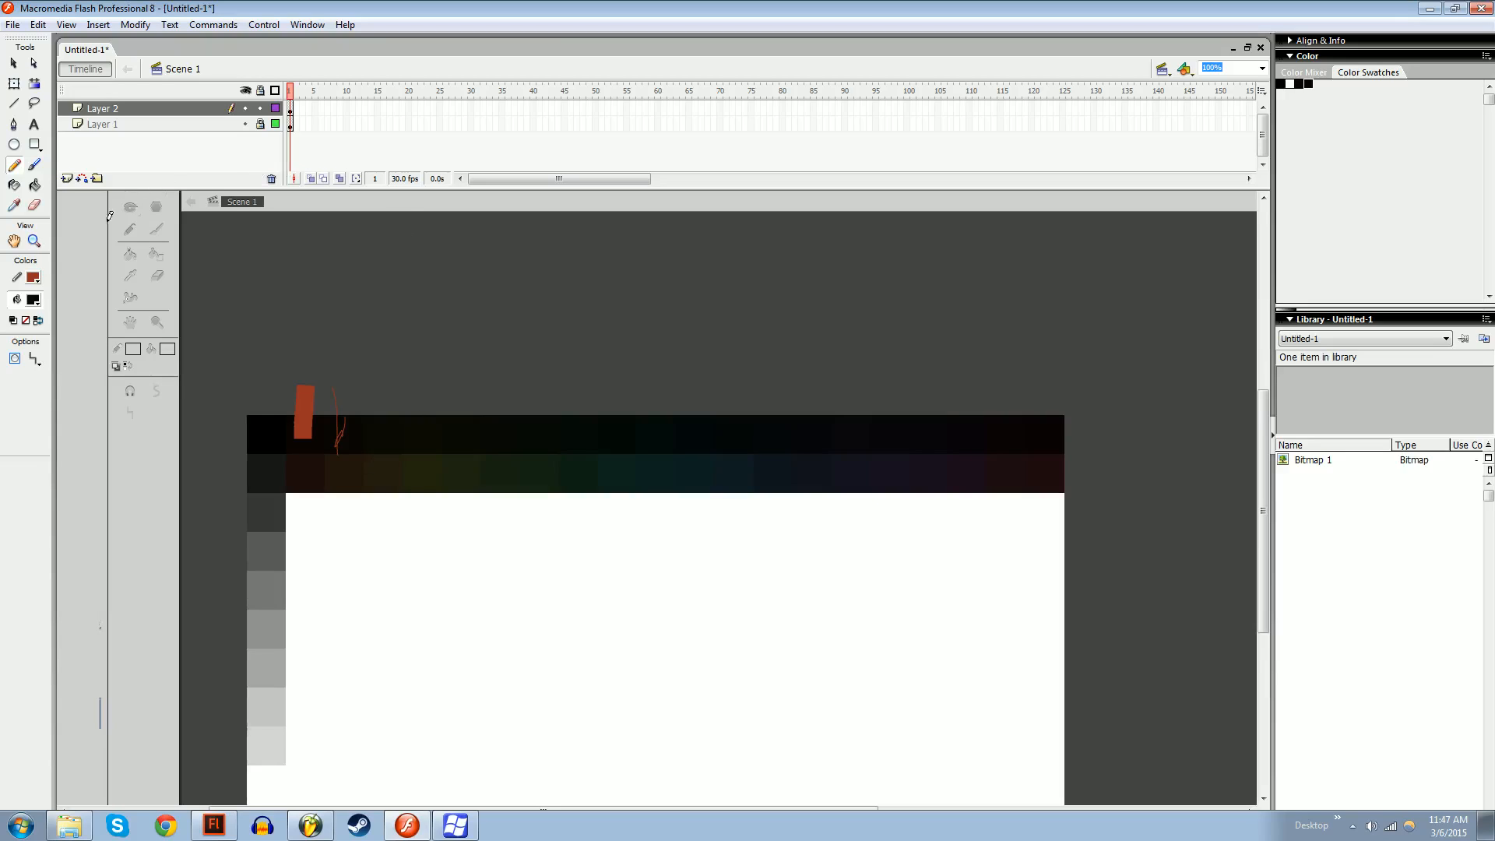
Sample the third to fifth cells of the chart's top row into the swatches, marking each sampled cell with the Pencil
left_click(33, 300)
left_click(356, 445)
left_click(1321, 173)
left_click(36, 299)
left_click(421, 432)
left_click(1322, 220)
left_click(32, 300)
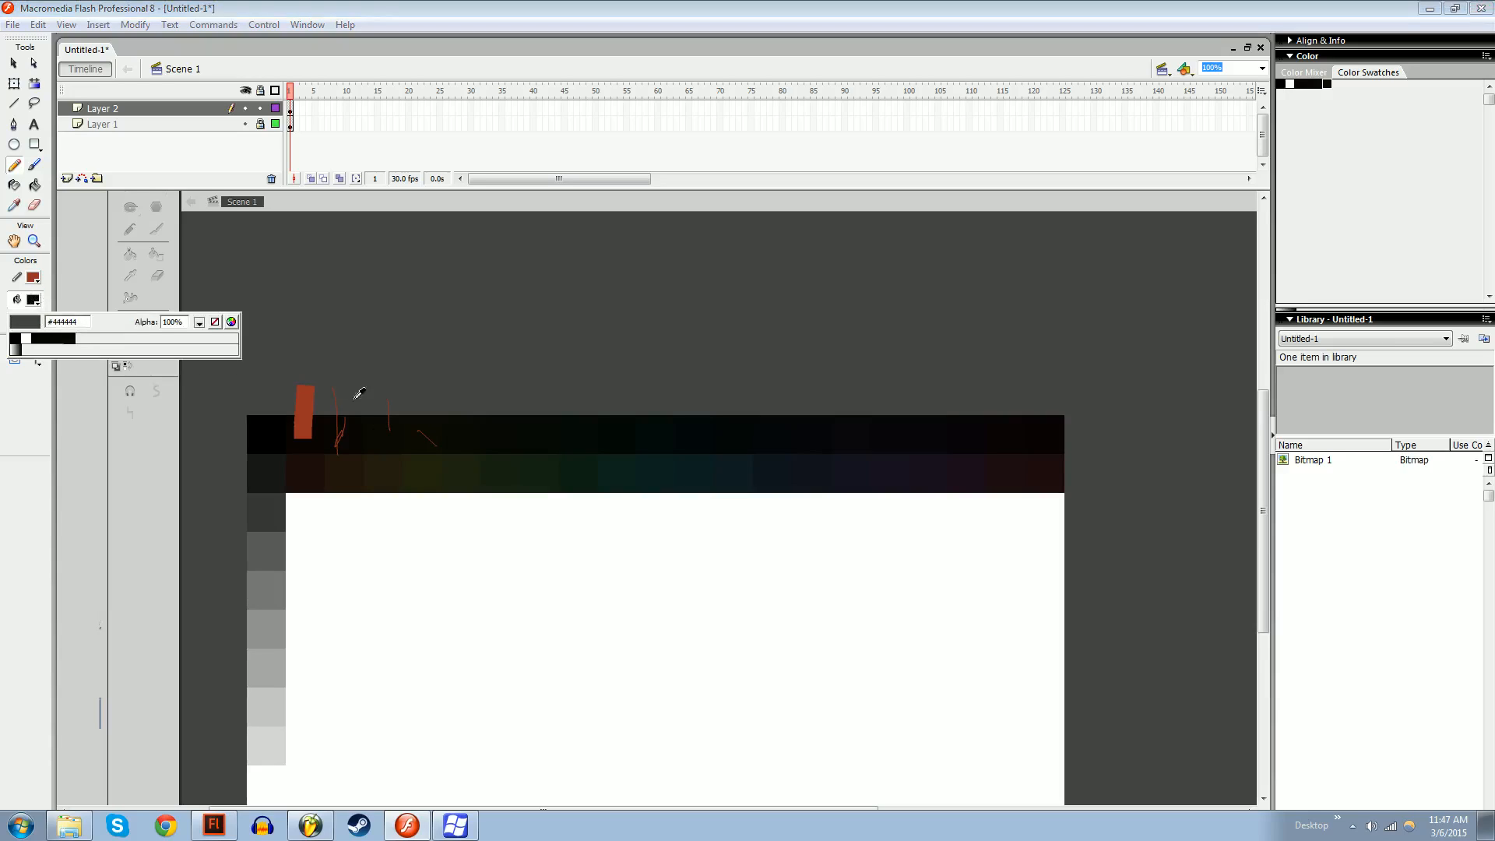
left_click(461, 428)
left_click(1381, 231)
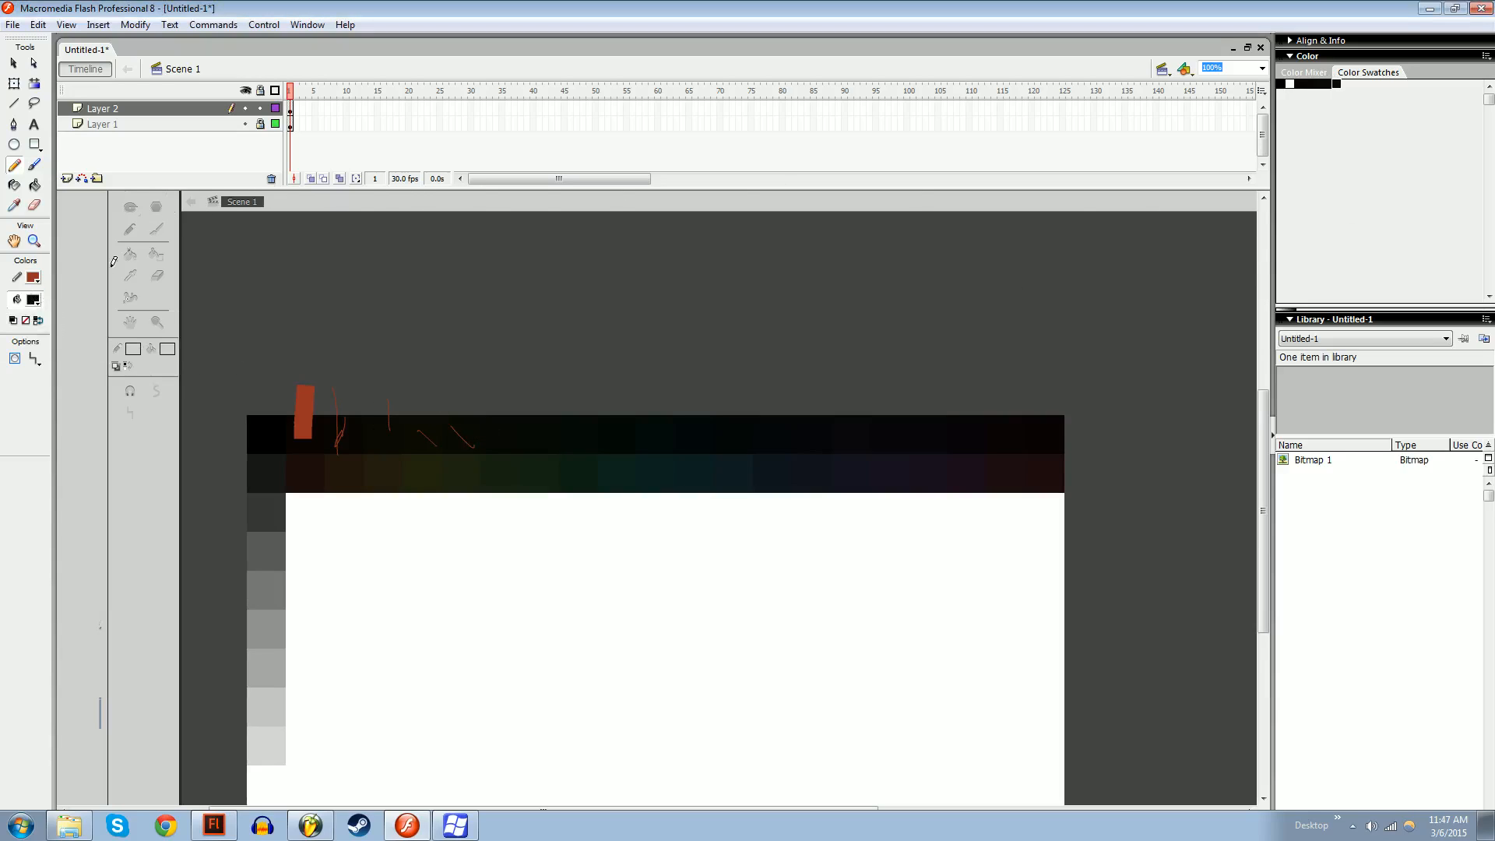
Sample the sixth to eighth cells of the chart's top row into the swatches, marking each sampled cell with the Pencil
left_click(33, 300)
left_click(497, 420)
left_click(1321, 194)
left_click(33, 299)
left_click(544, 429)
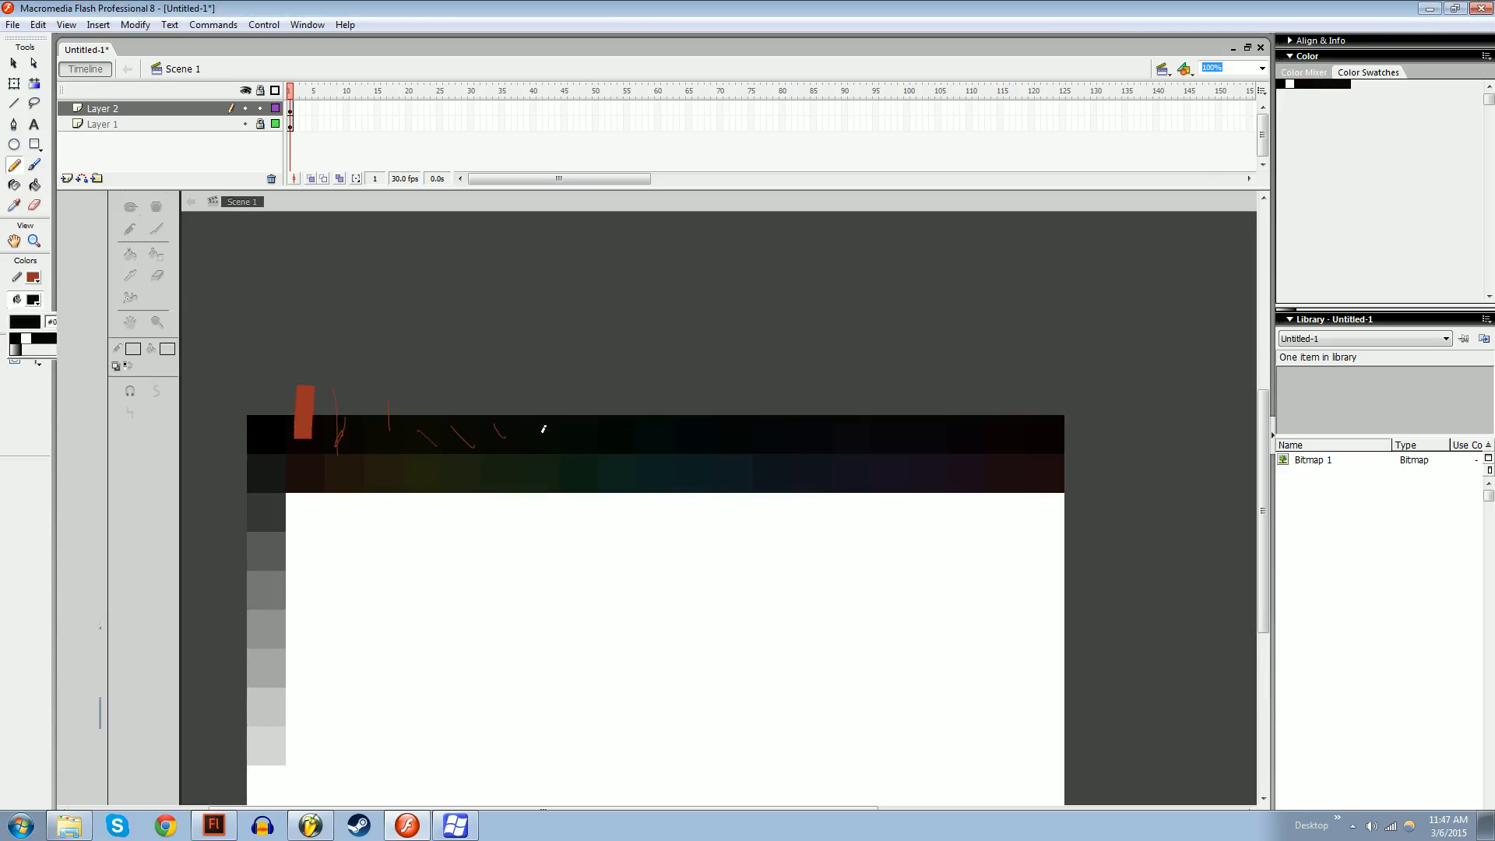
left_click(1296, 254)
left_click(33, 300)
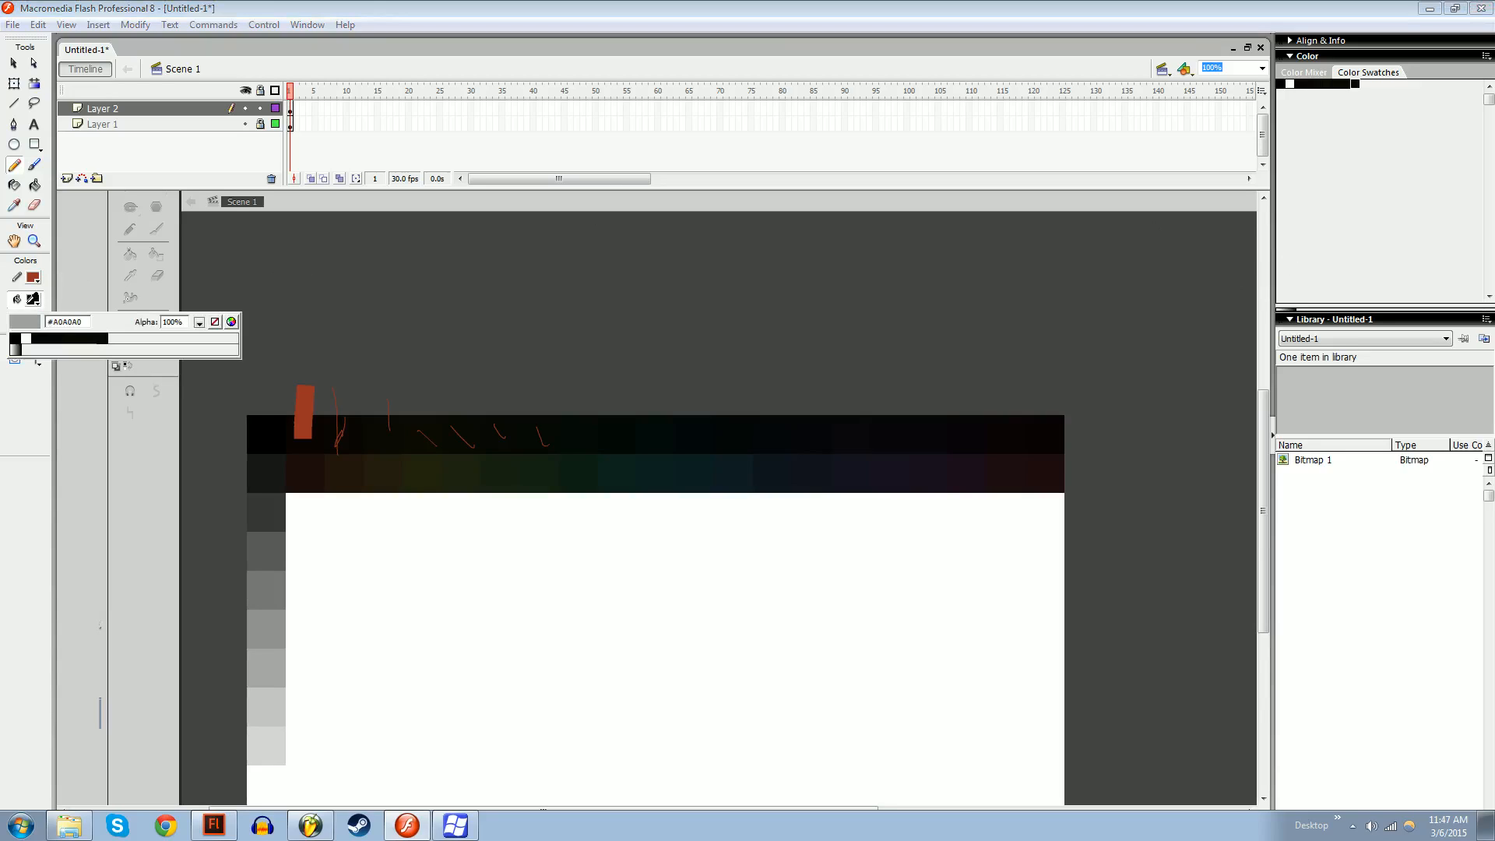
left_click(574, 422)
left_click(1286, 215)
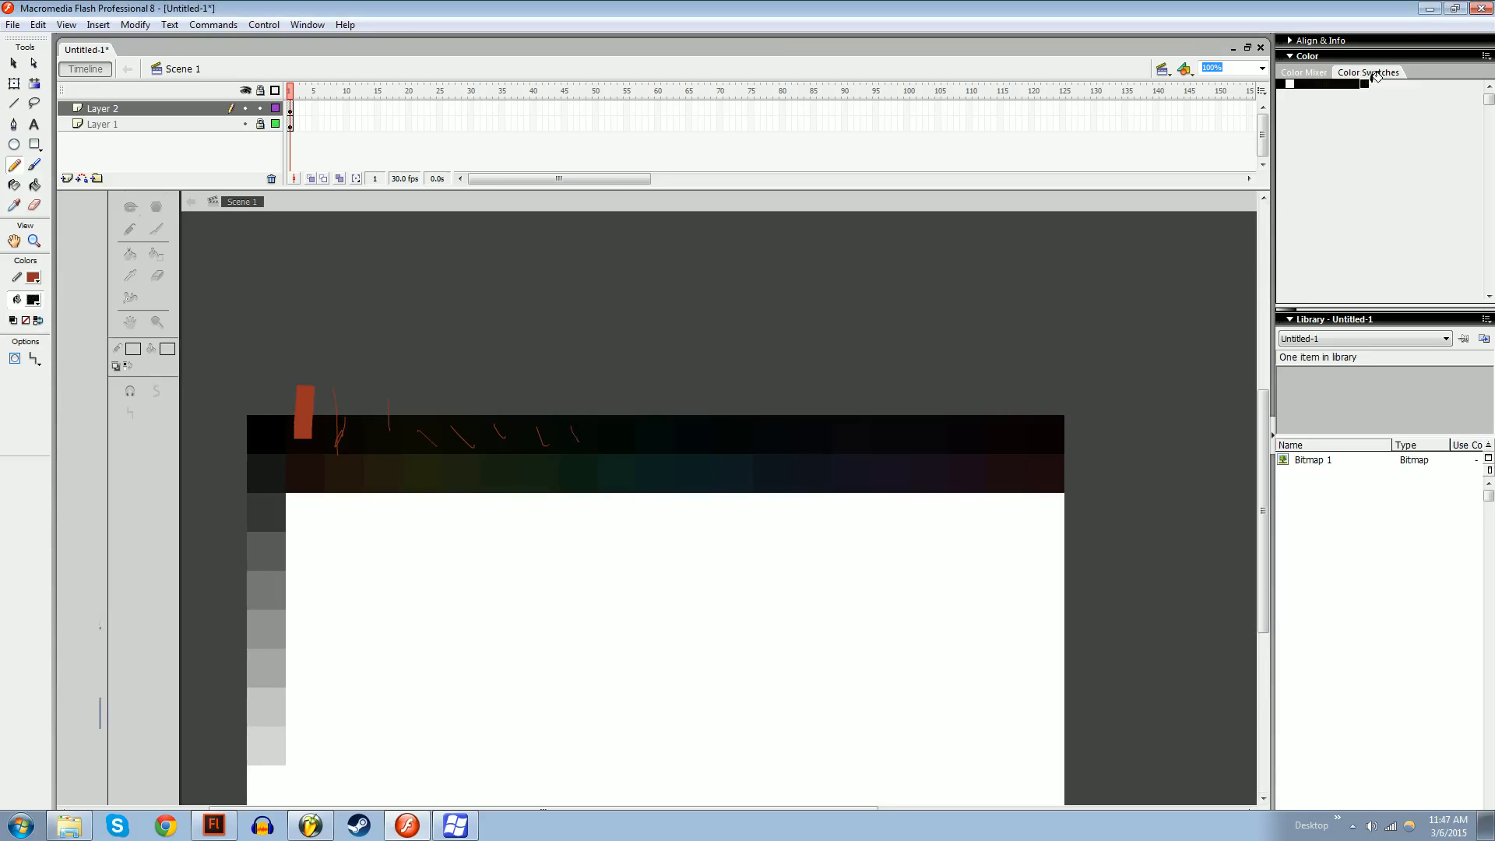
Sample the ninth to eleventh cells of the chart's top row into the swatches, marking each sampled cell with the Pencil
left_click(33, 300)
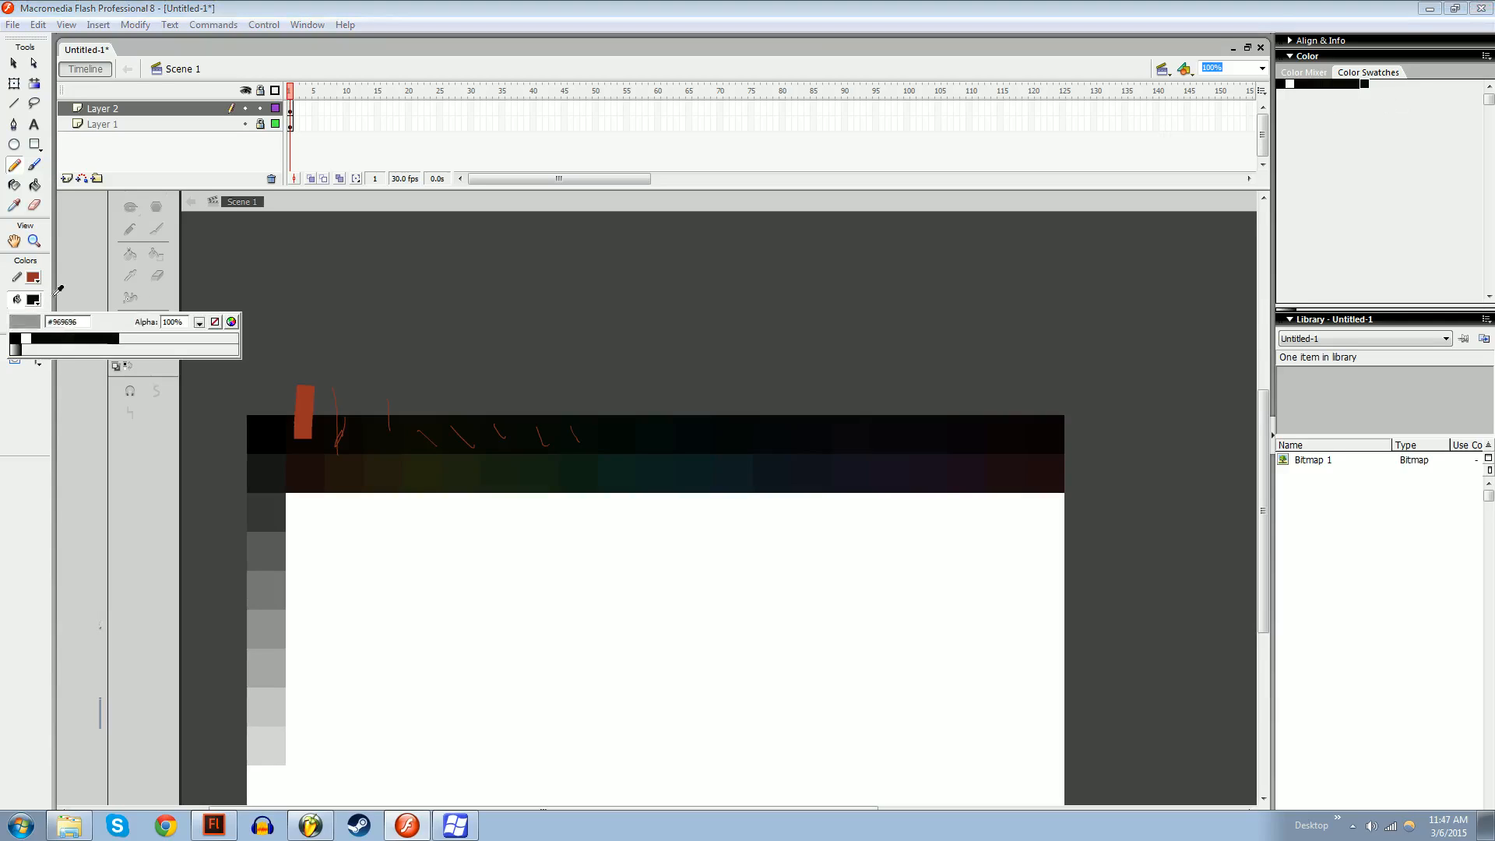
left_click(622, 426)
left_click(1394, 226)
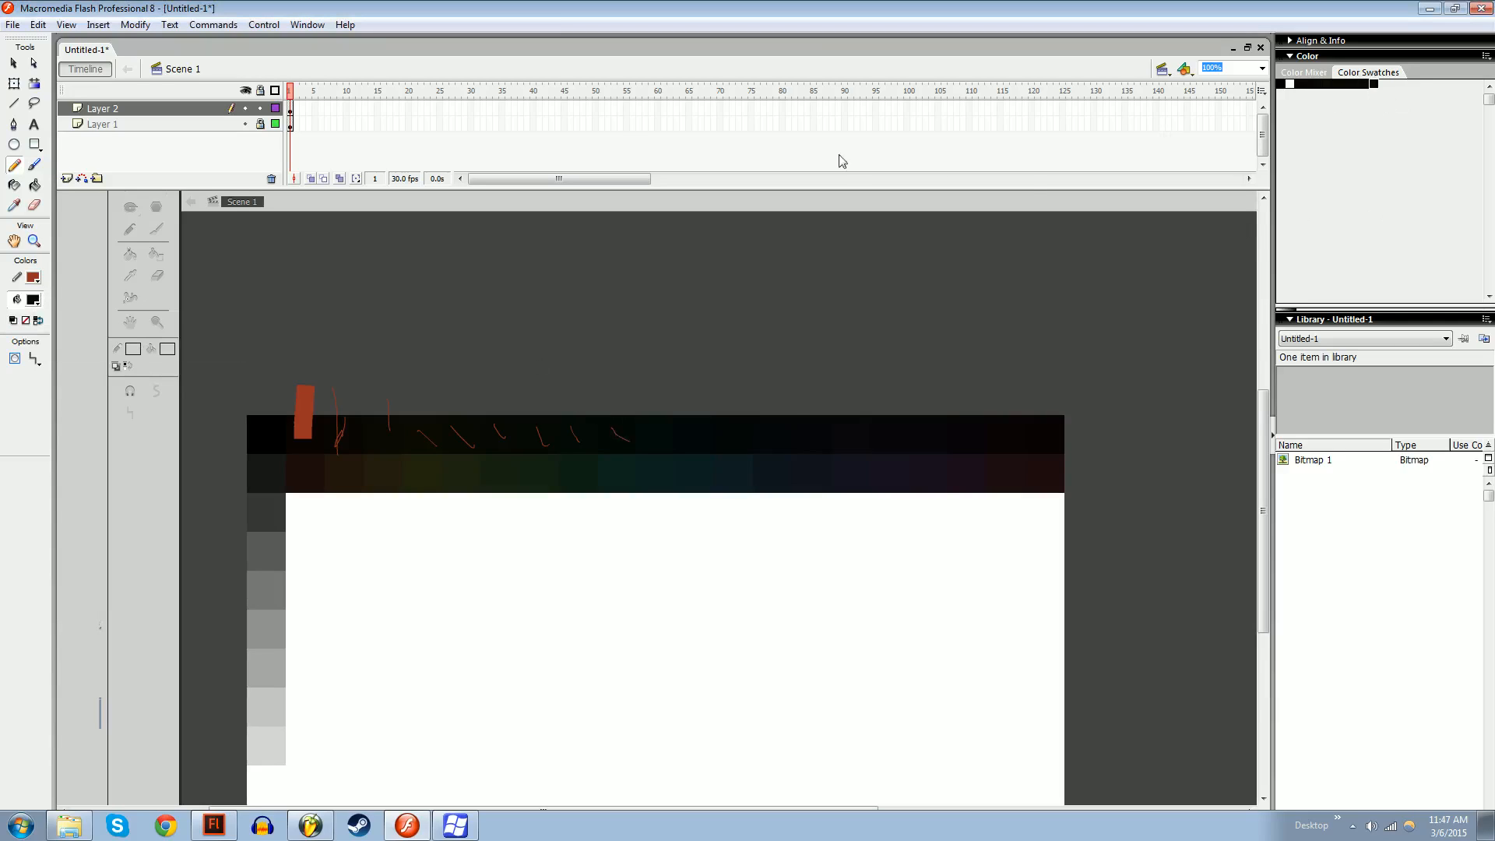
left_click(33, 300)
left_click(640, 418)
left_click(1461, 206)
left_click(33, 300)
left_click(691, 424)
left_click(1281, 233)
Sample the twelfth to fourteenth cells of the chart's top row into the swatches, marking each sampled cell with the Pencil
left_click(34, 301)
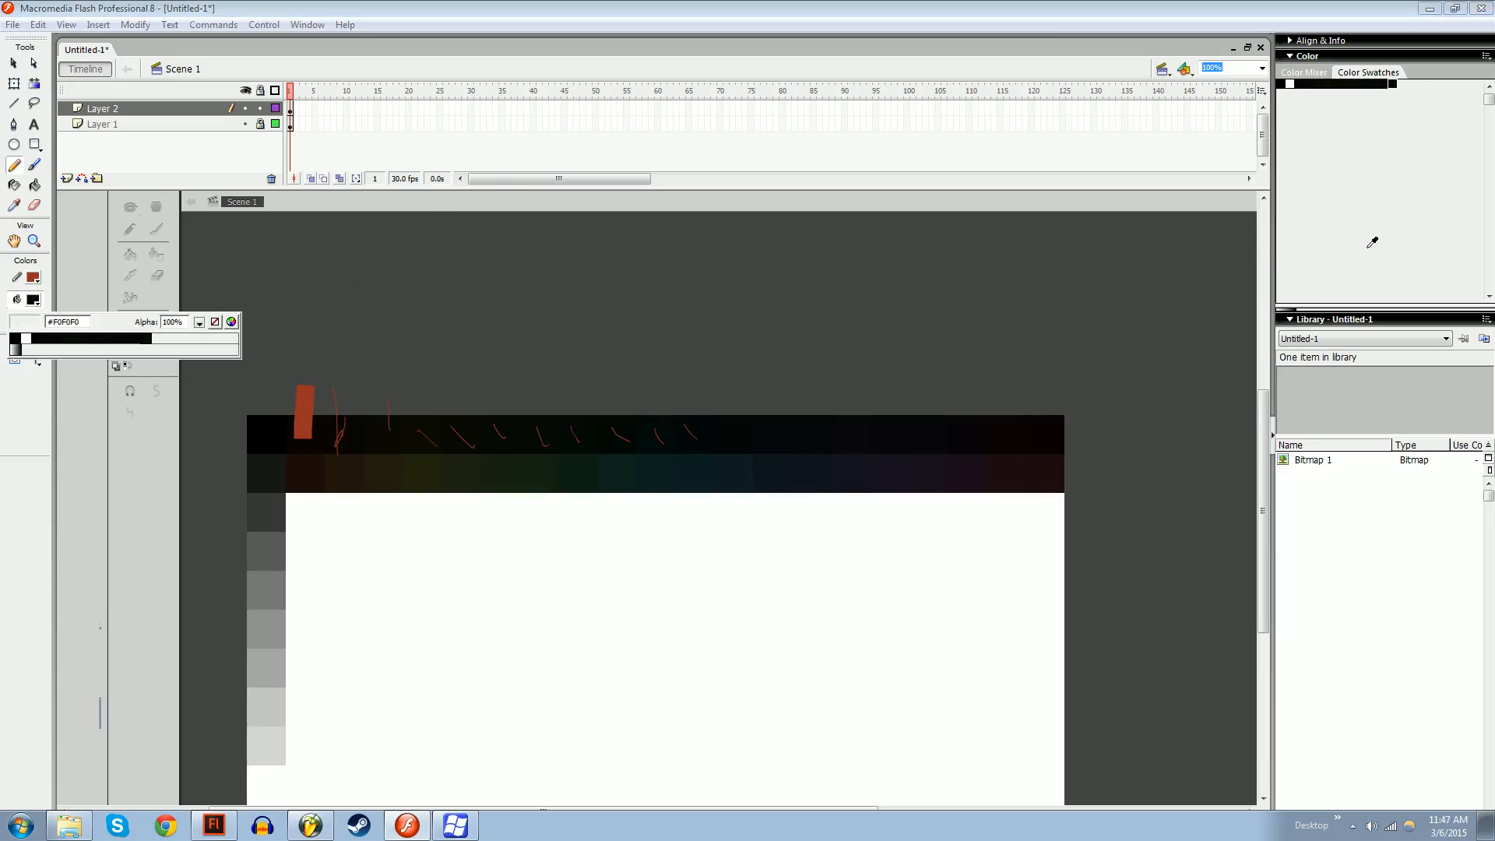
left_click(728, 426)
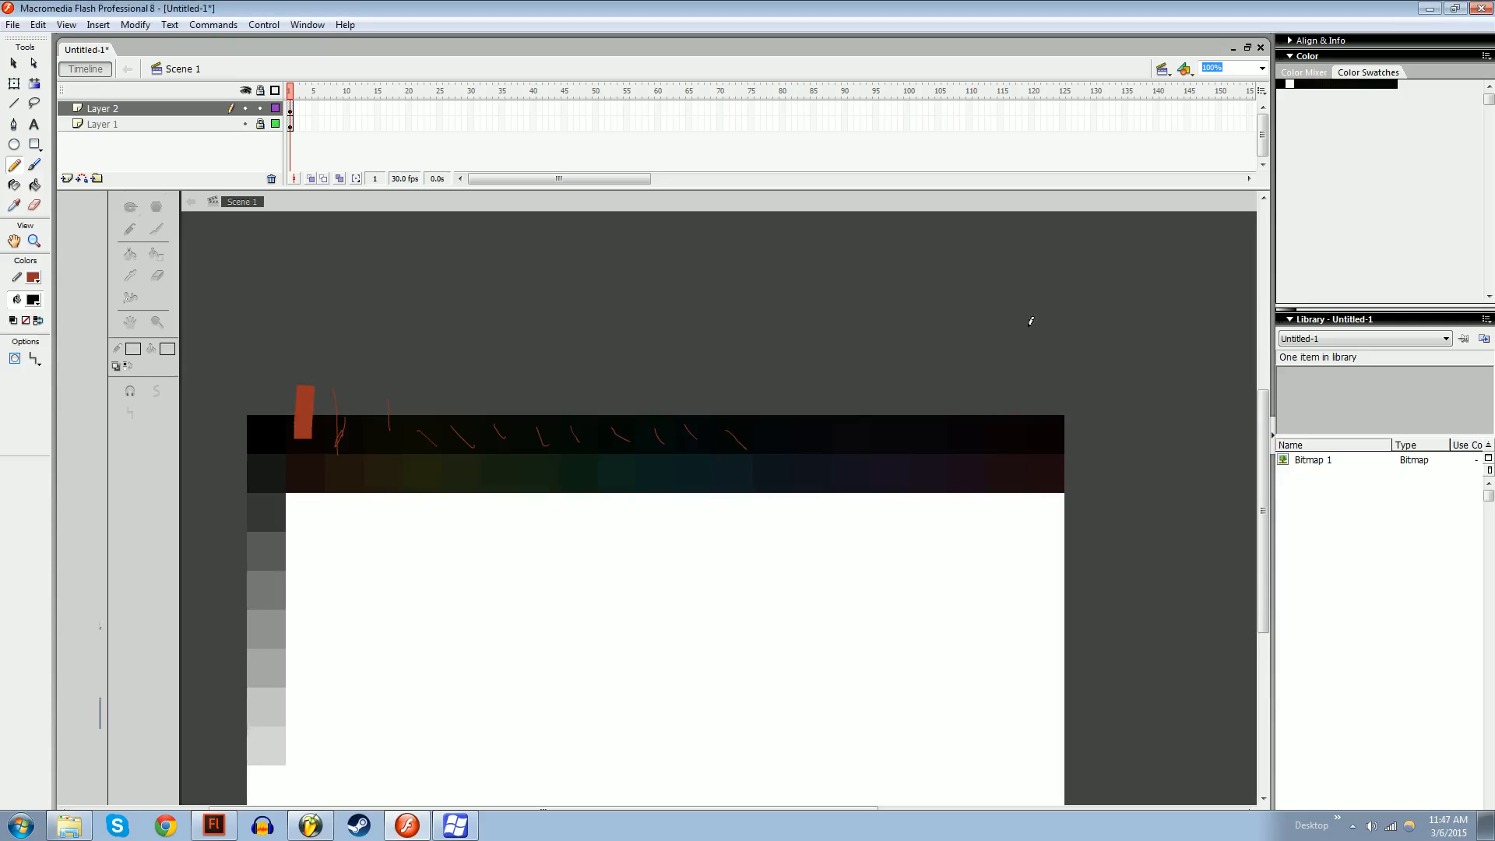
left_click(35, 303)
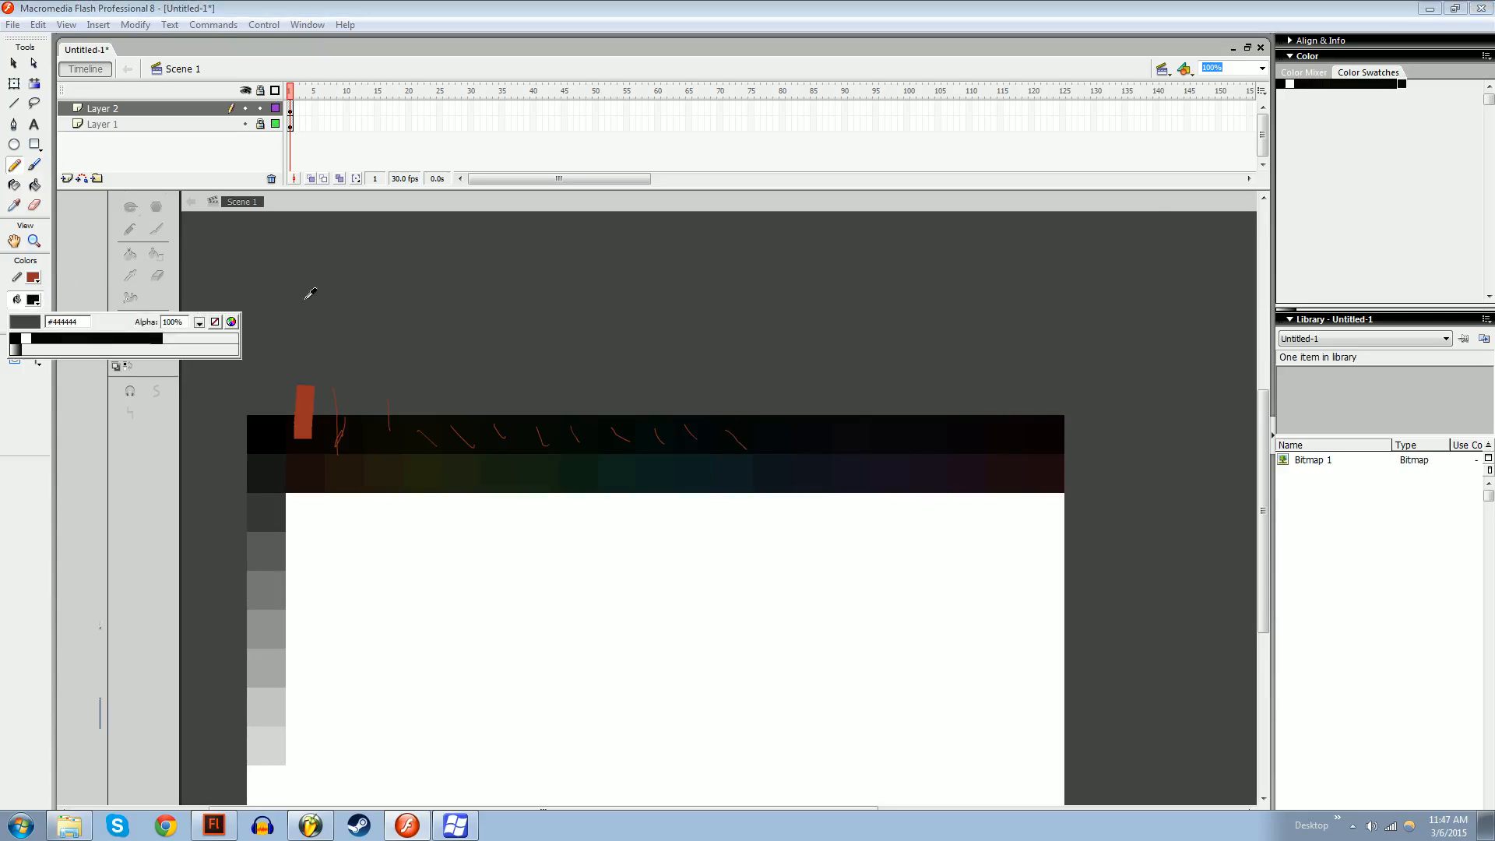
left_click(767, 418)
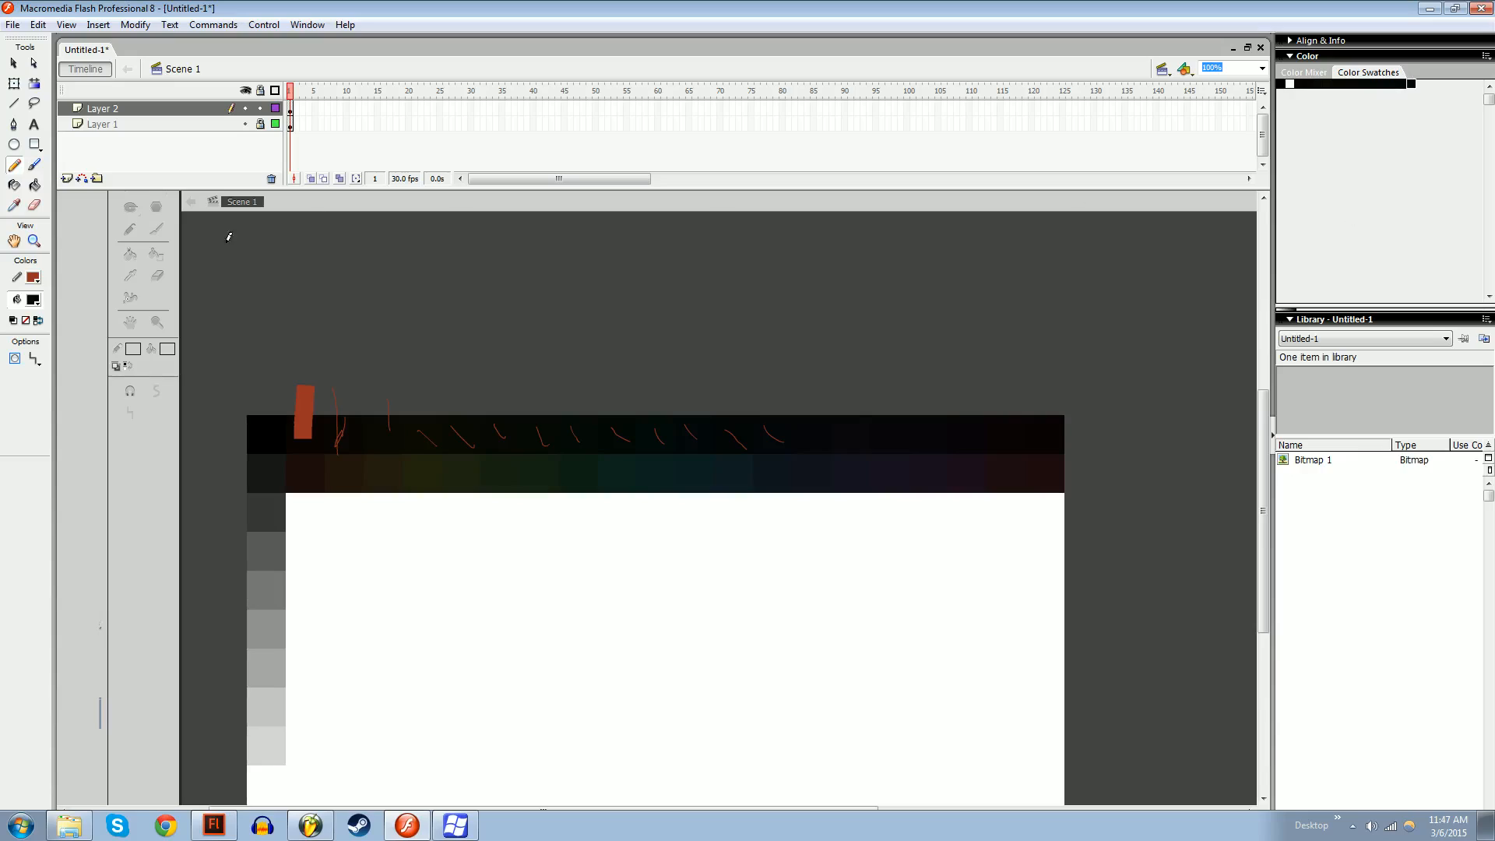
left_click(34, 301)
left_click(802, 425)
left_click(1281, 292)
Sample the fifteenth and sixteenth cells of the chart's top row into the swatches, marking each sampled cell with the Pencil
left_click(34, 301)
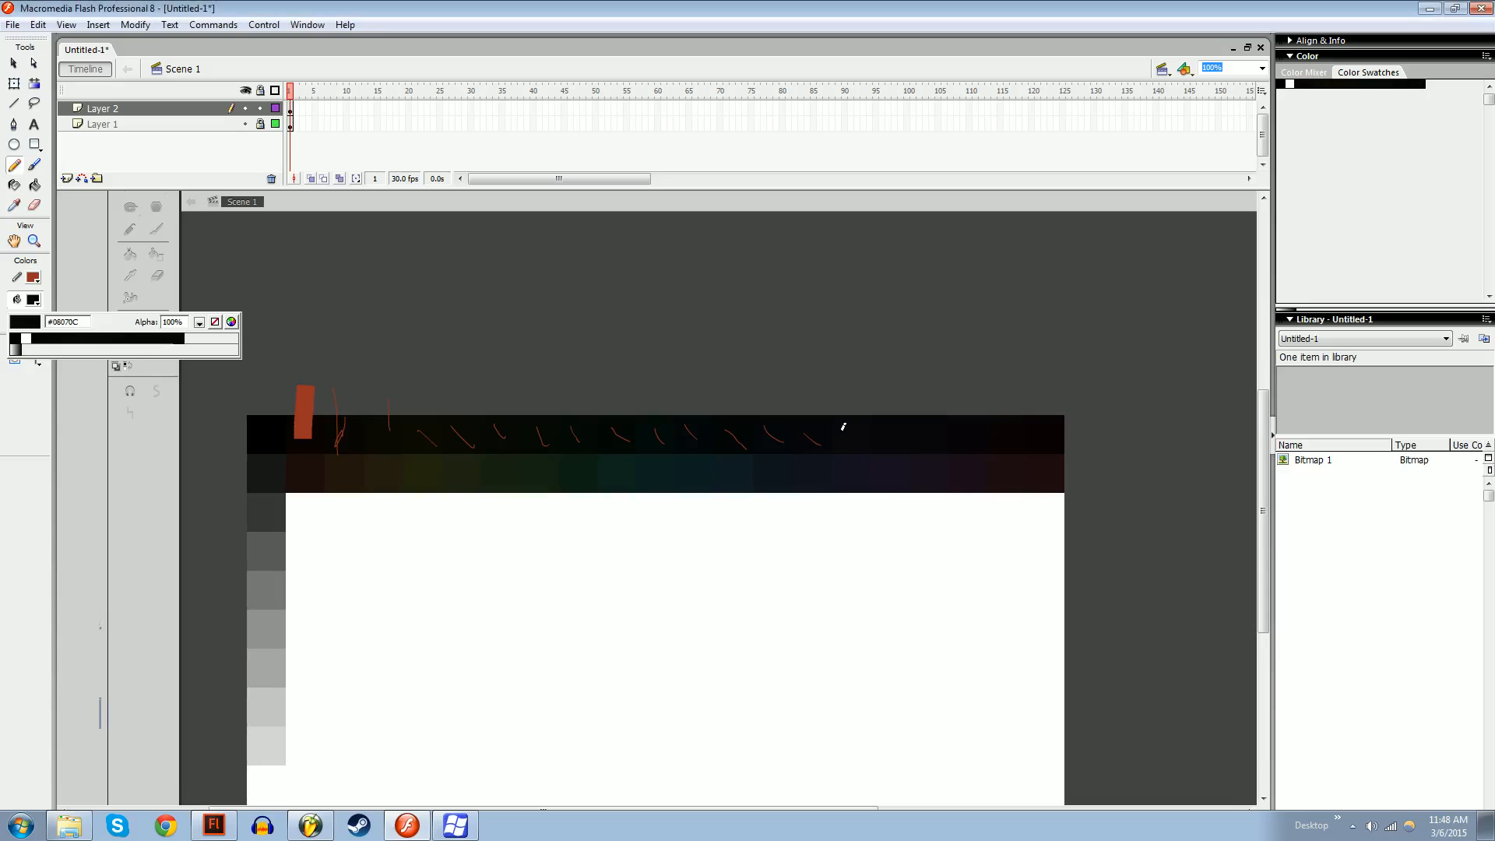
left_click(839, 431)
left_click_drag(837, 431, 851, 442)
left_click(1305, 267)
left_click(33, 302)
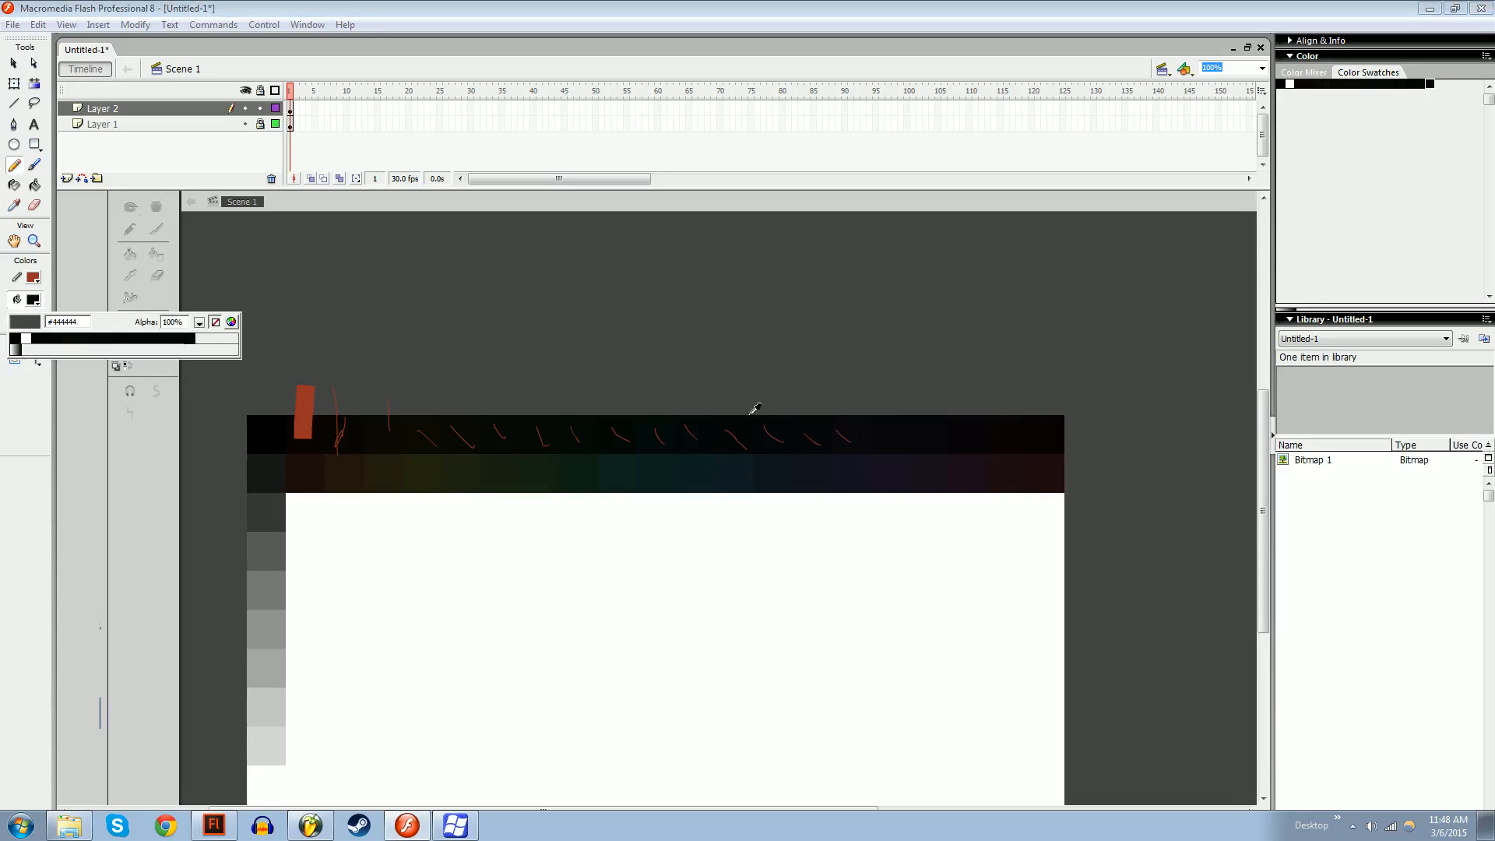
left_click(882, 425)
left_click_drag(883, 433, 906, 448)
left_click(1295, 268)
left_click(1343, 269)
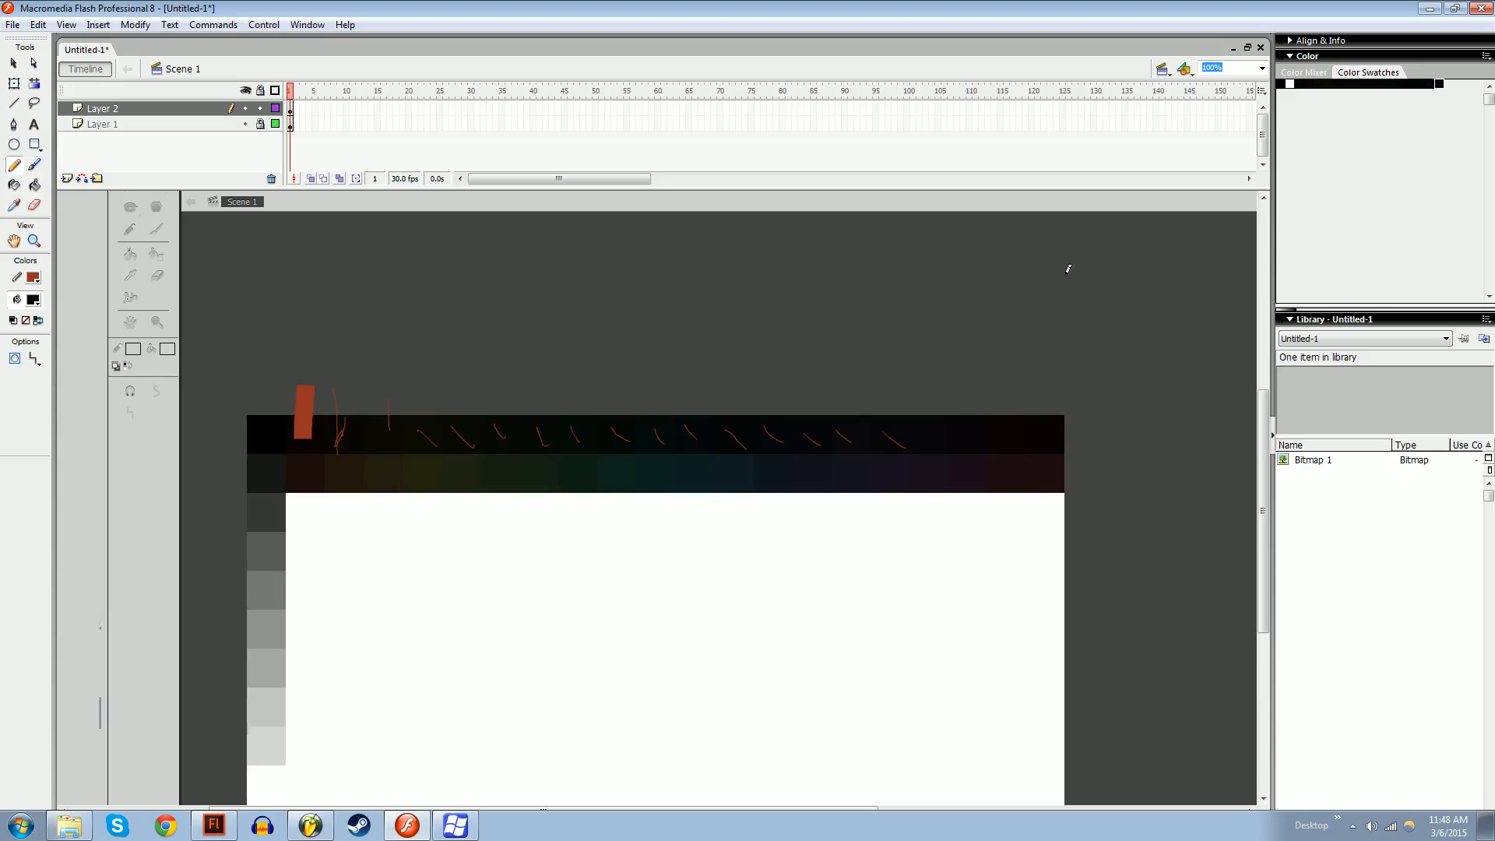
Sample the seventeenth and eighteenth cells of the chart's top row into the swatches, marking each sampled cell with the Pencil
left_click(34, 300)
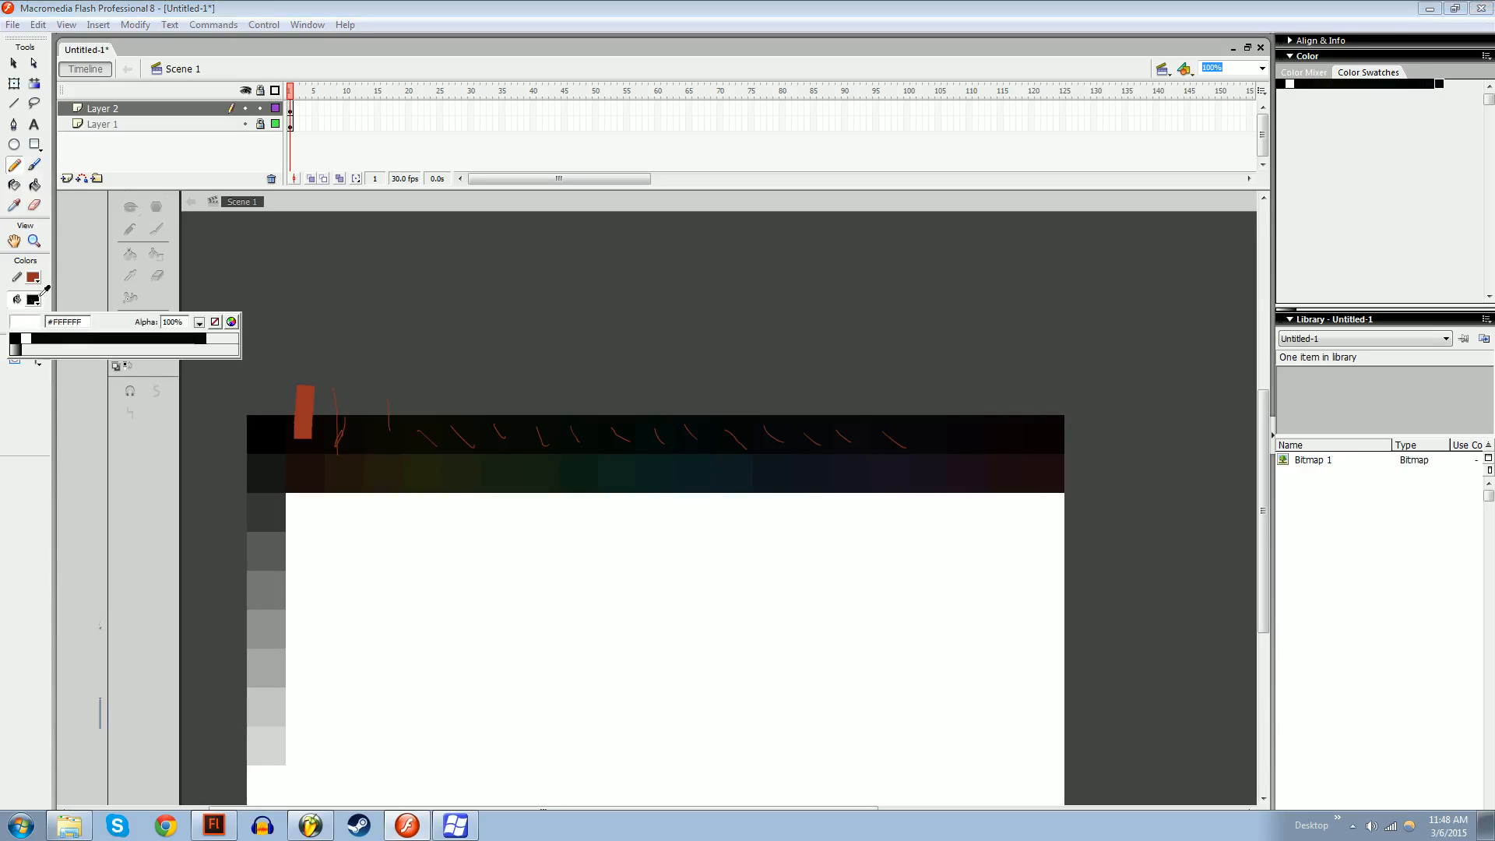
left_click(932, 420)
left_click_drag(924, 424, 1018, 444)
left_click(1358, 237)
left_click(34, 300)
left_click(964, 424)
left_click(1314, 188)
Sample the last two cells of the chart's top row as fill colours and add both to the swatches
left_click(33, 300)
left_click(1005, 438)
left_click(1384, 230)
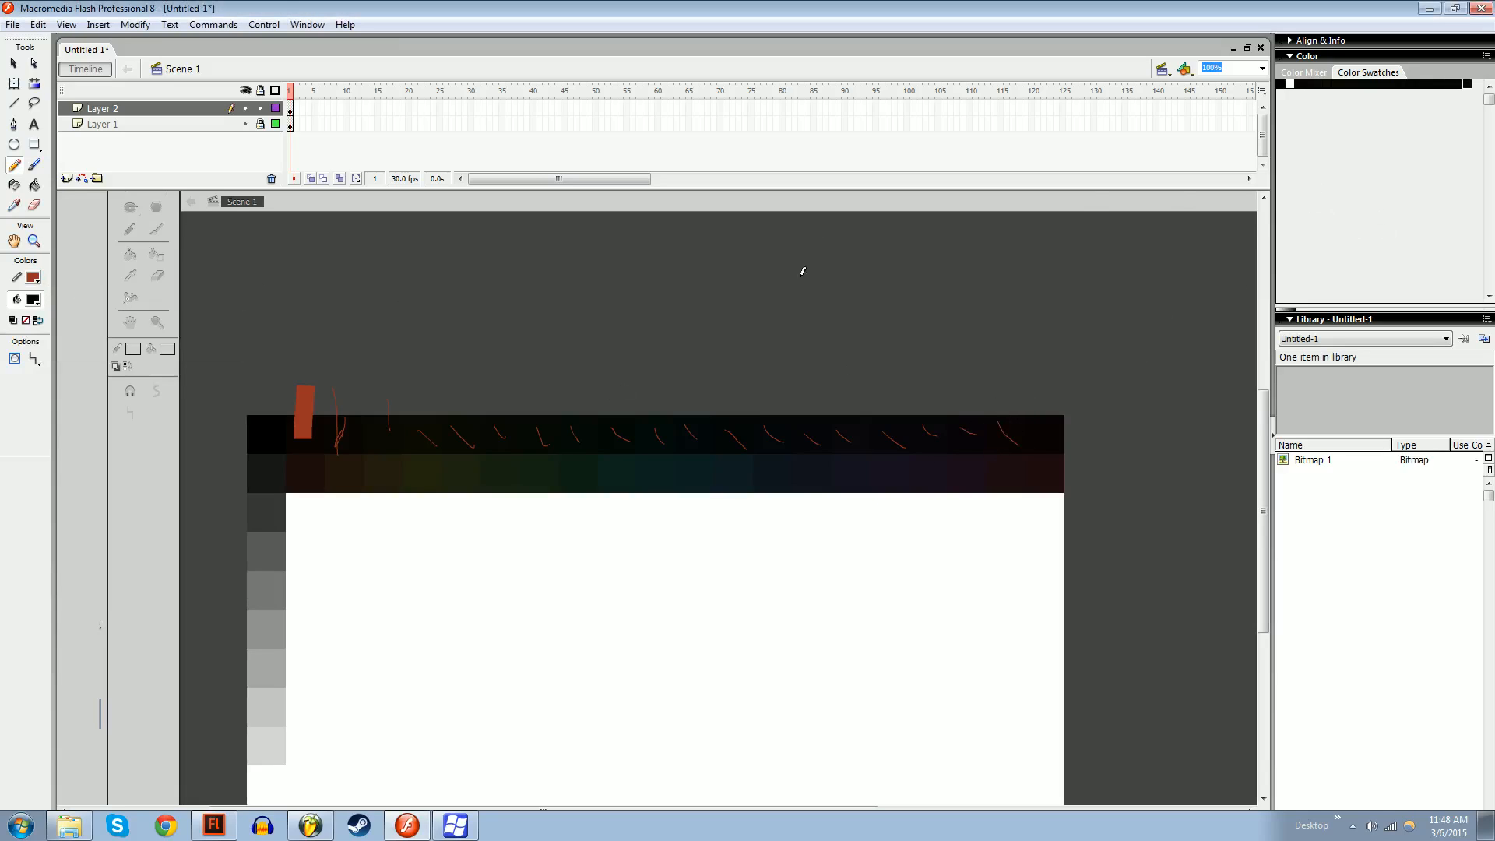
left_click(33, 301)
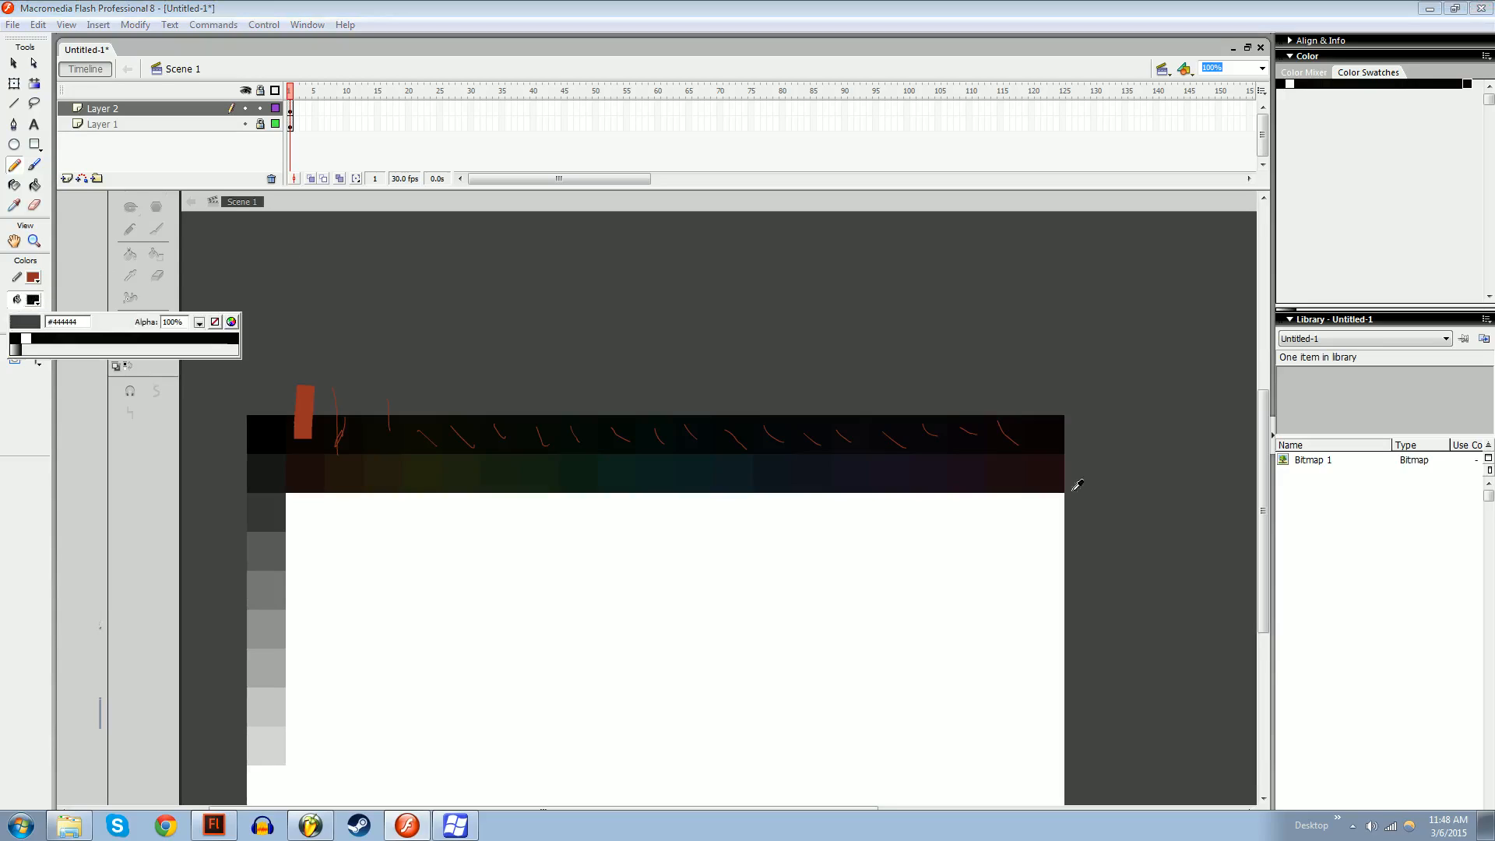
left_click(1062, 425)
left_click(1339, 273)
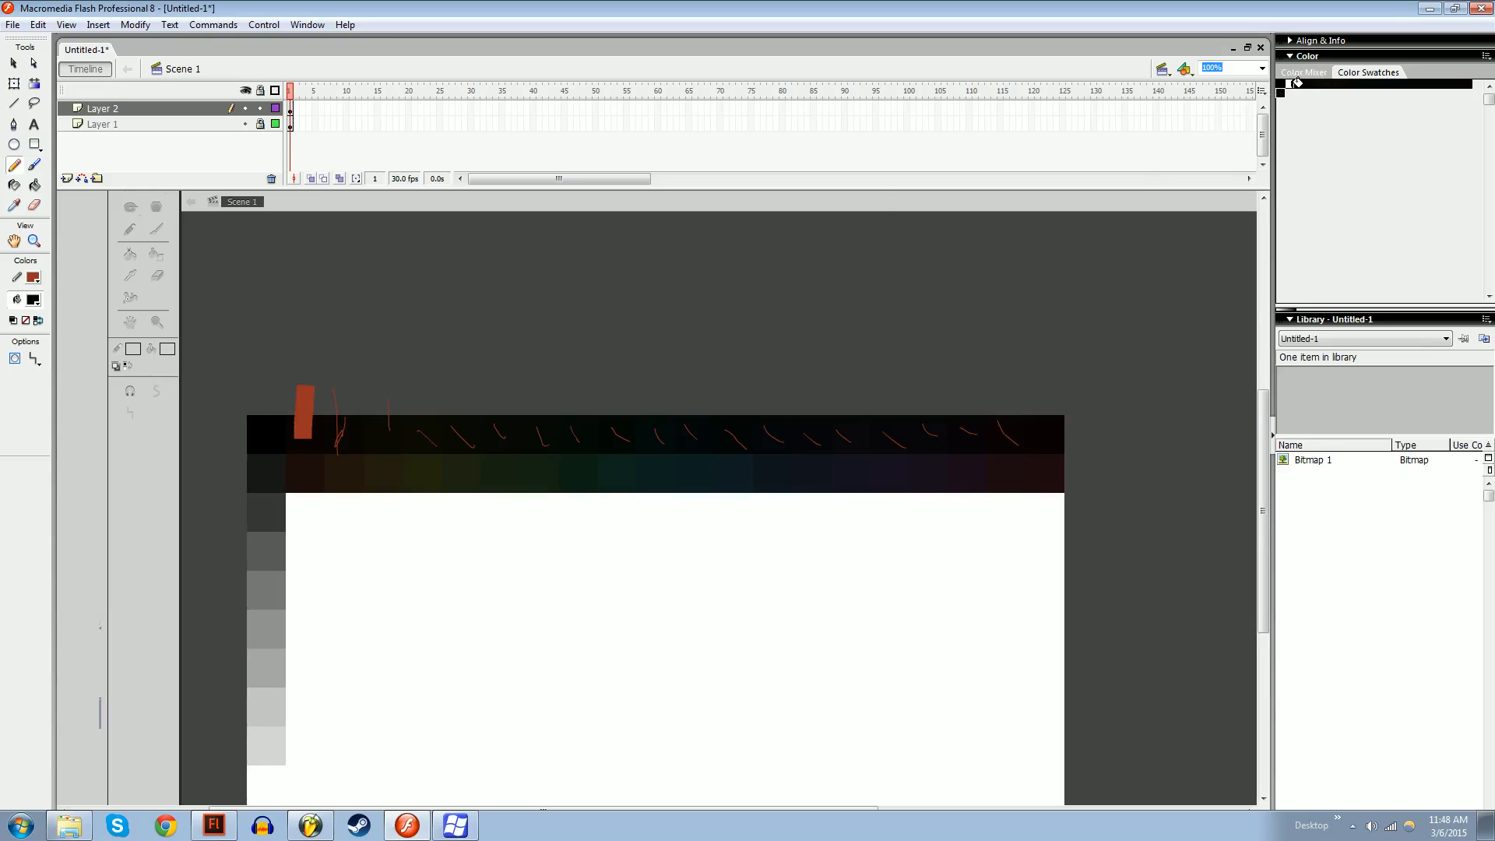
Sample the first three coloured cells of the chart's second row into the swatches, marking each sampled cell with the Pencil
left_click(34, 301)
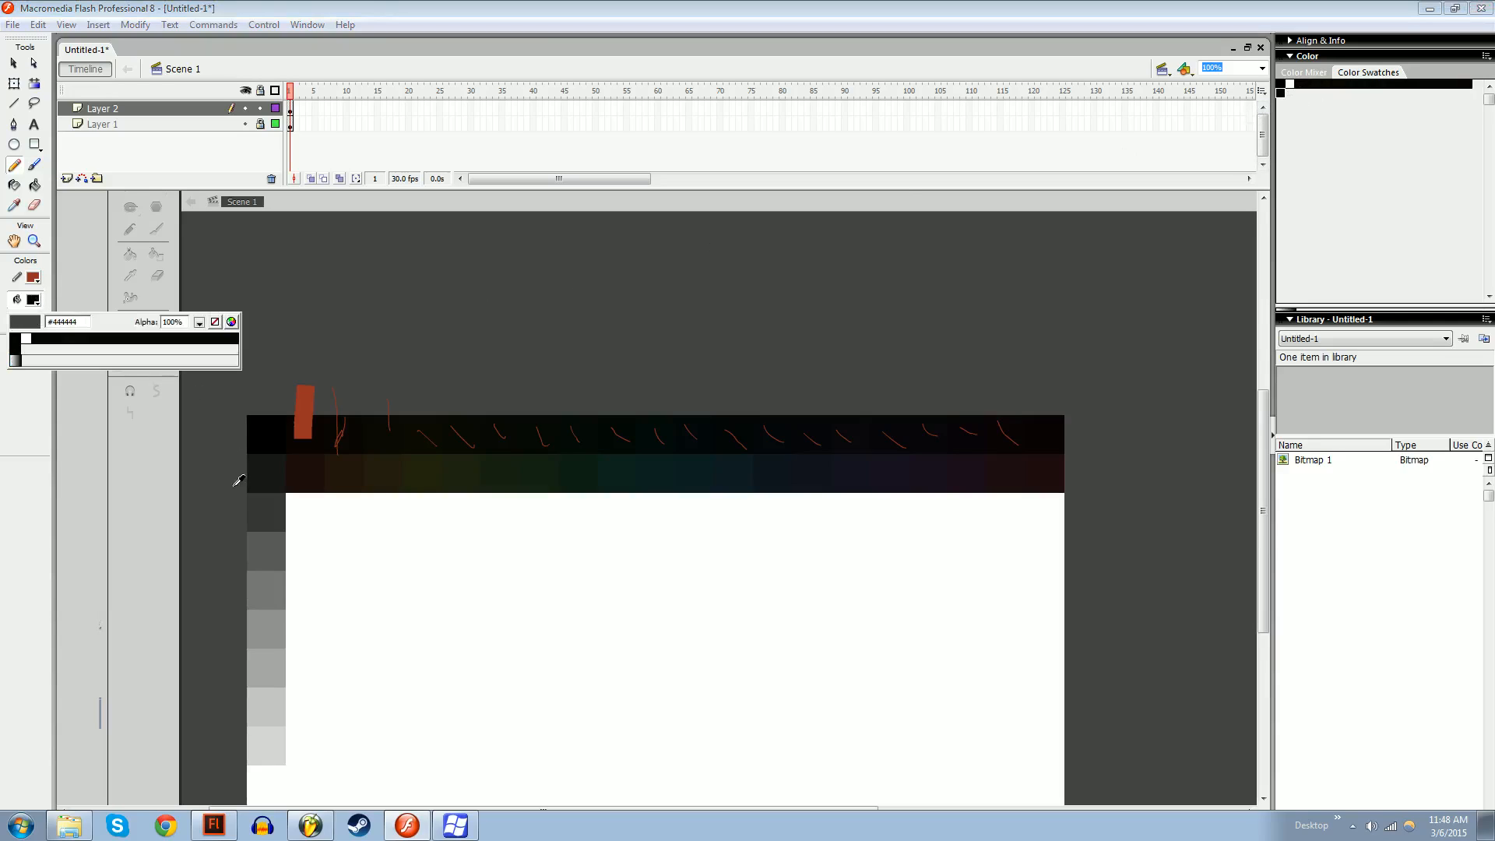
left_click(297, 471)
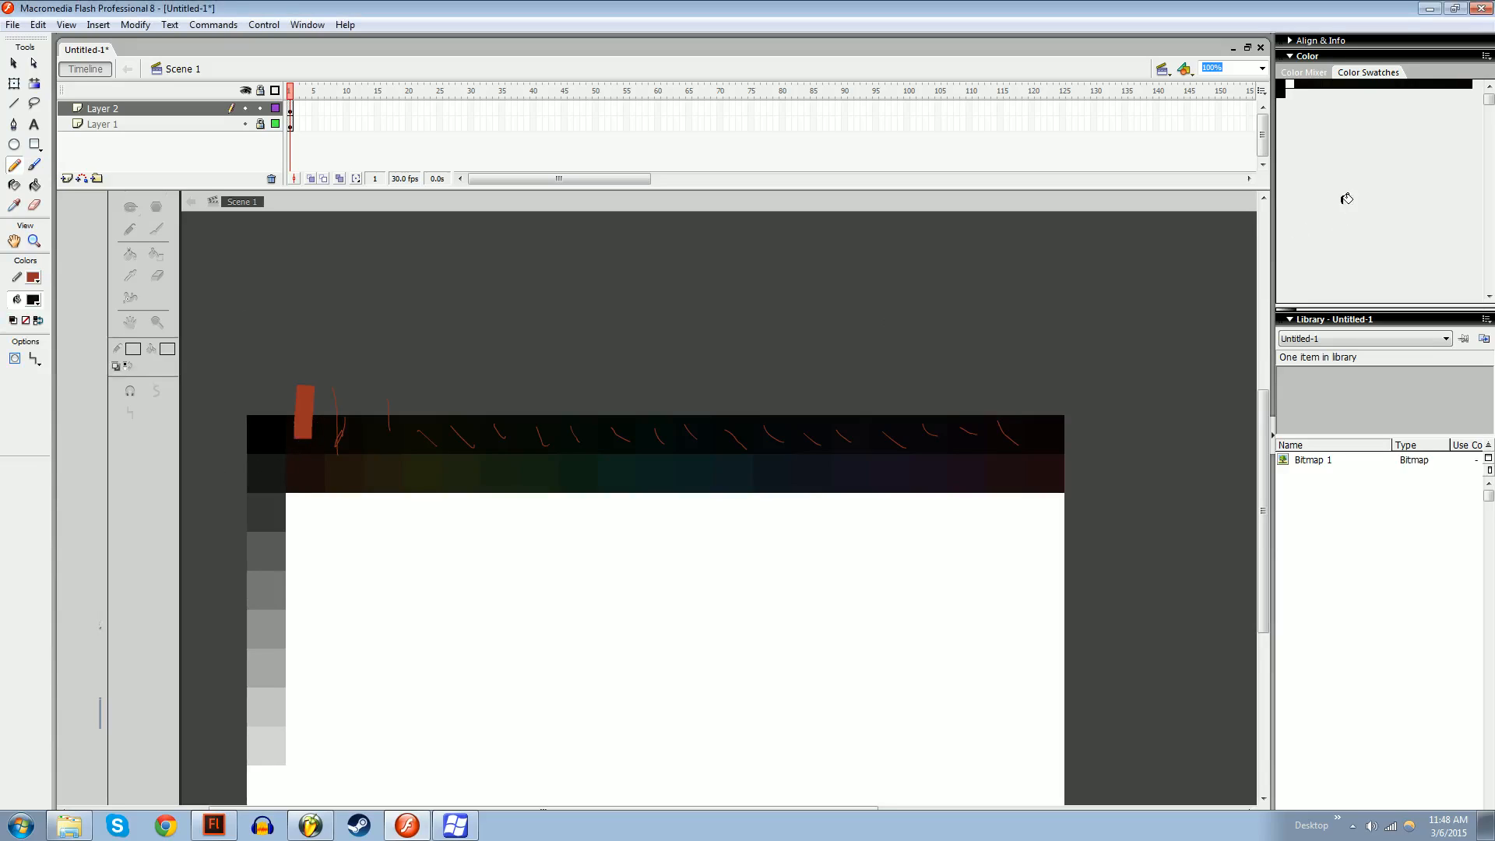
left_click(1346, 198)
left_click(33, 301)
left_click(344, 465)
left_click(1336, 223)
left_click(33, 300)
left_click(389, 465)
left_click(1401, 229)
Sample the fourth to sixth coloured cells of the chart's second row into the swatches, marking each sampled cell with the Pencil
left_click(34, 301)
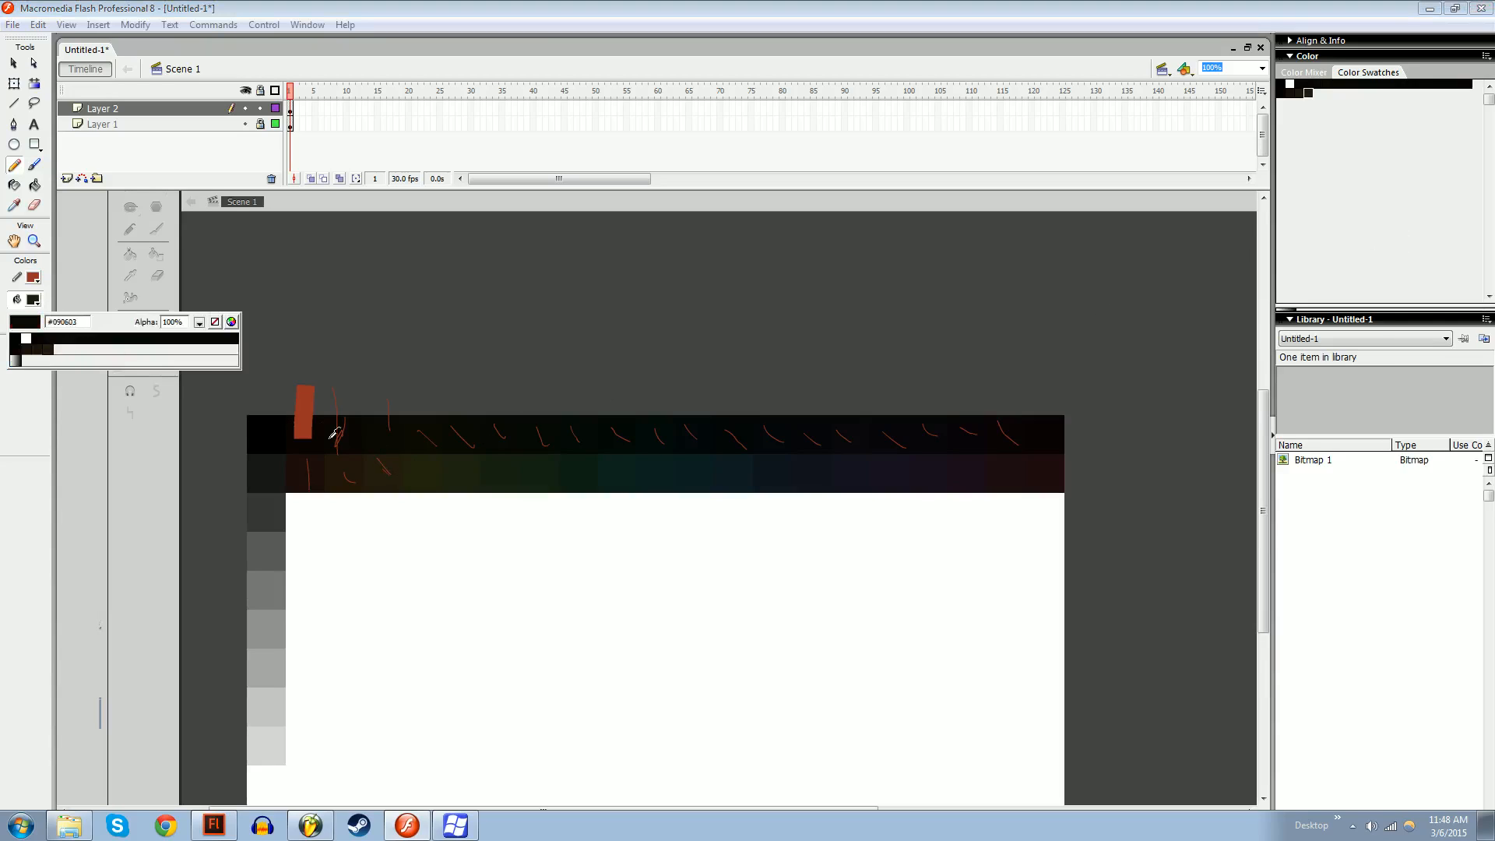
left_click(429, 471)
left_click(1298, 227)
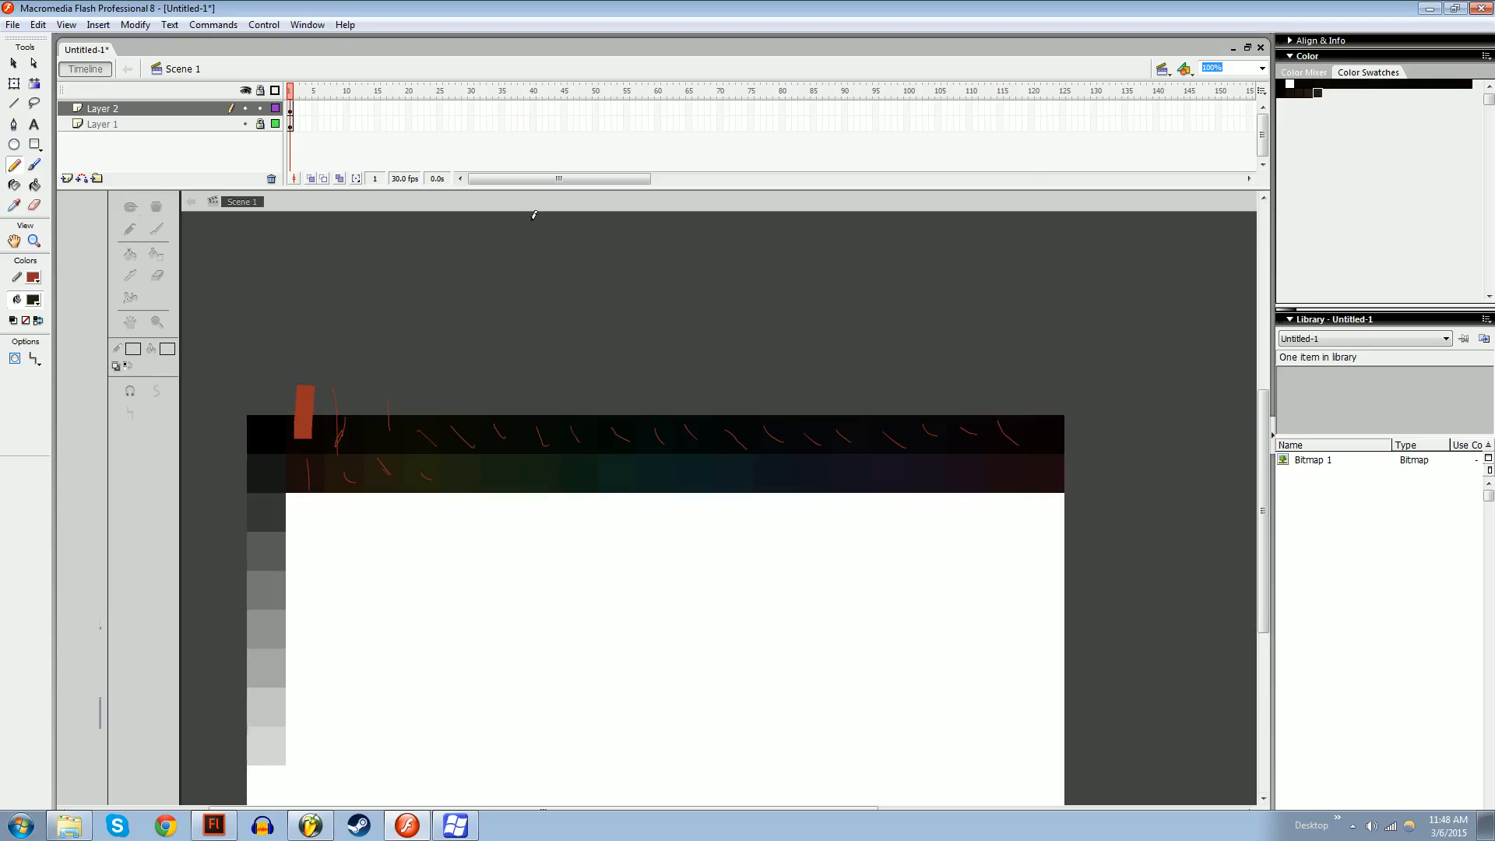
left_click(34, 301)
left_click(464, 463)
left_click(1405, 235)
left_click(33, 301)
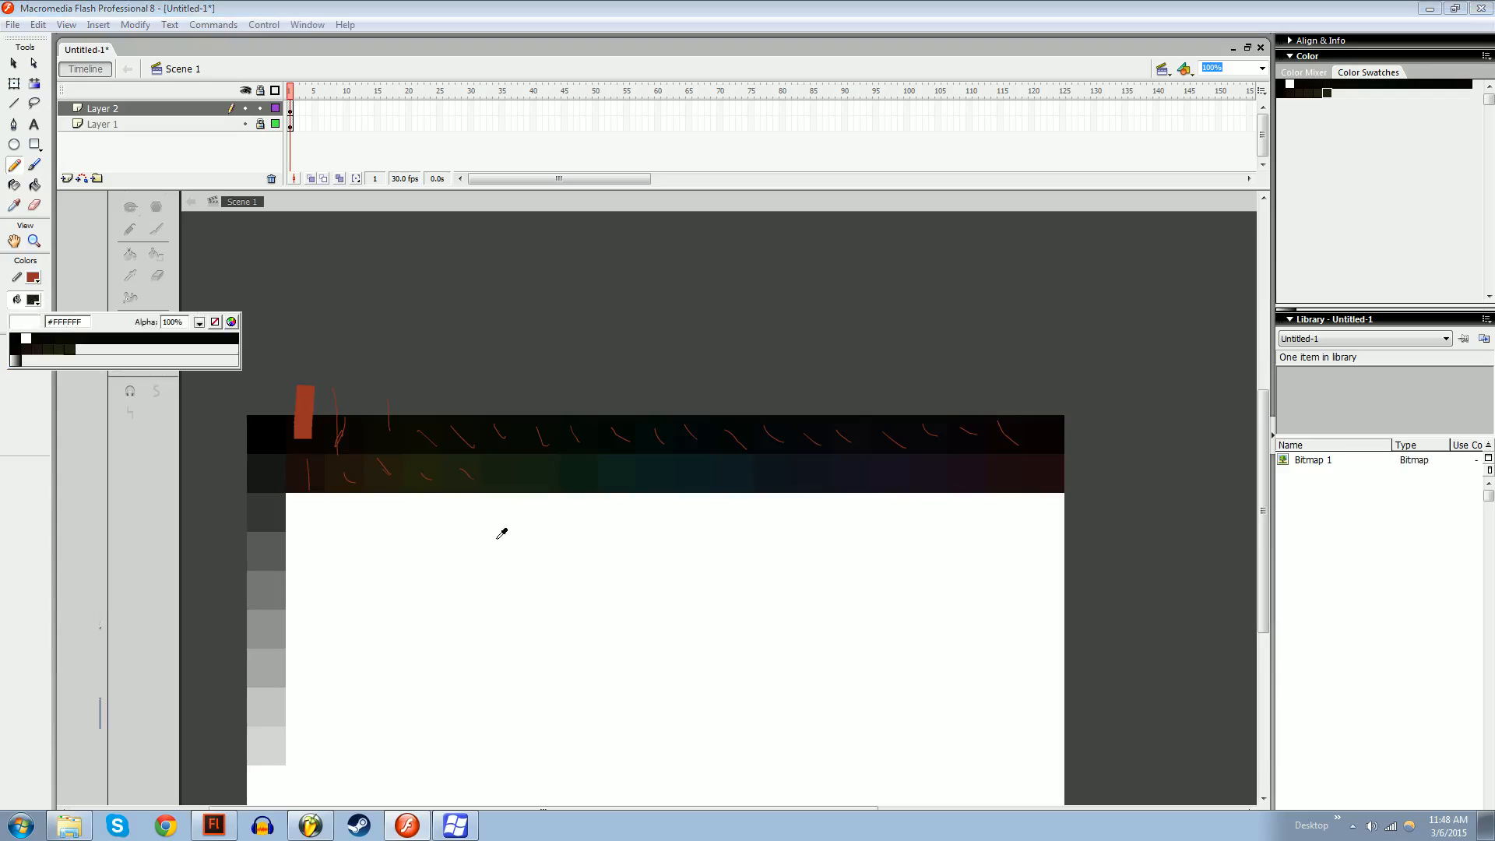
left_click(502, 467)
left_click(1366, 255)
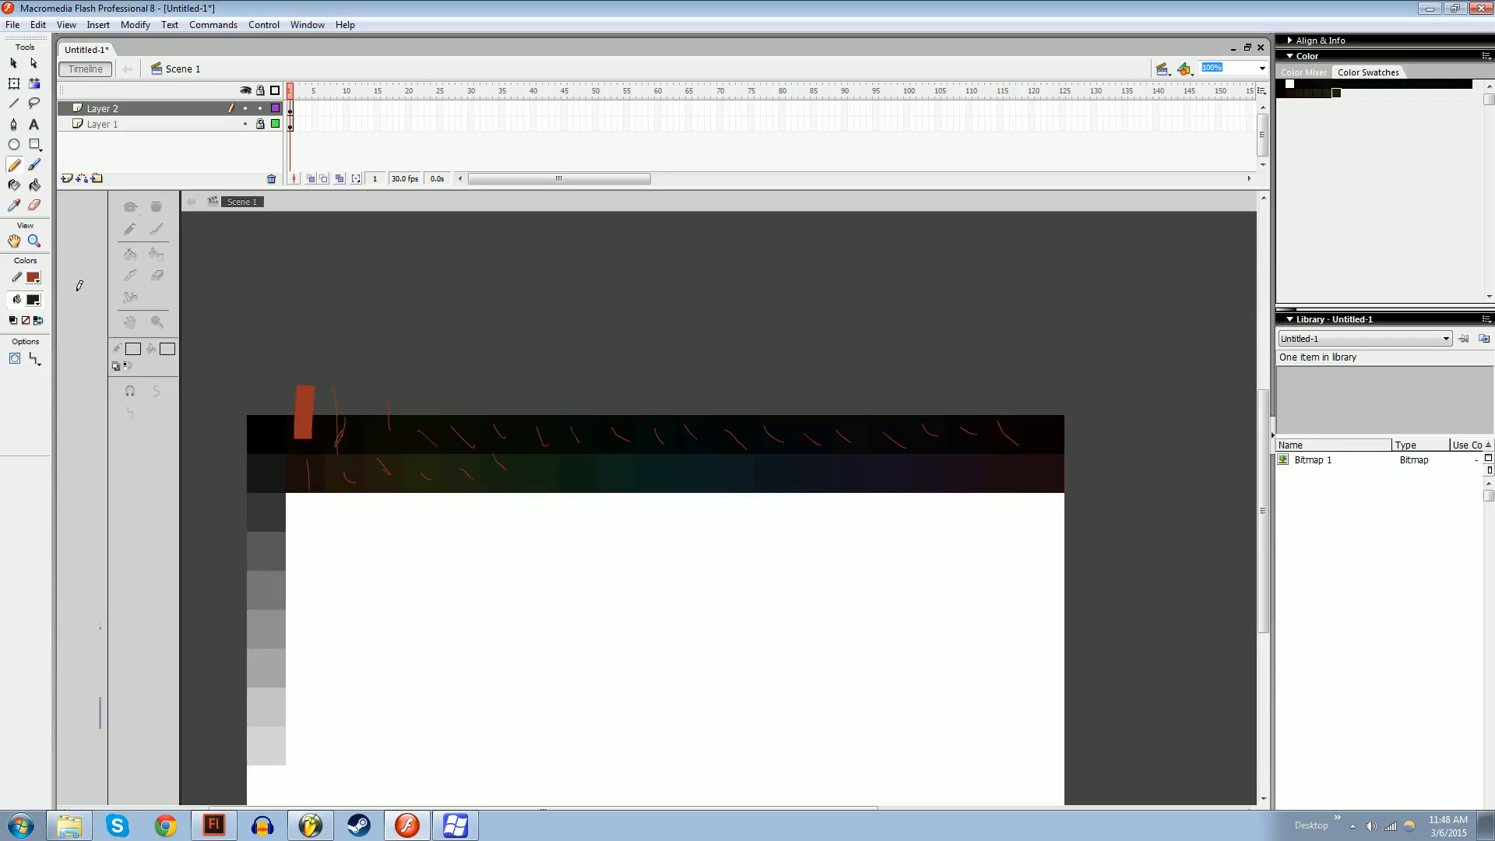
Sample the seventh to ninth coloured cells of the chart's second row into the swatches, marking each sampled cell with the Pencil
left_click(33, 301)
left_click(543, 470)
left_click(1341, 239)
left_click(34, 301)
left_click(578, 461)
left_click(1309, 233)
left_click(33, 300)
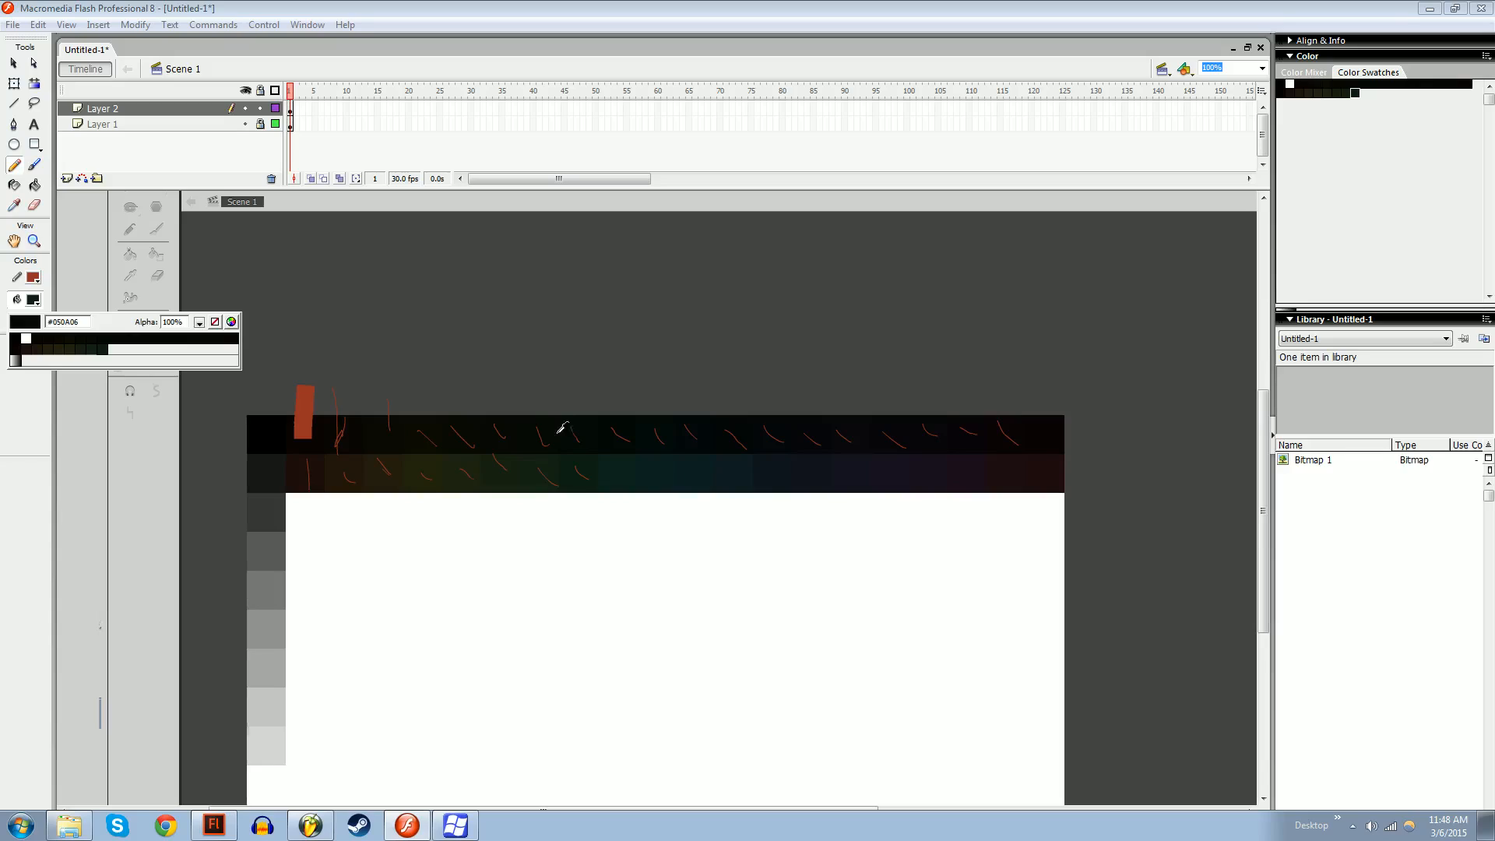
left_click(614, 468)
left_click(1299, 248)
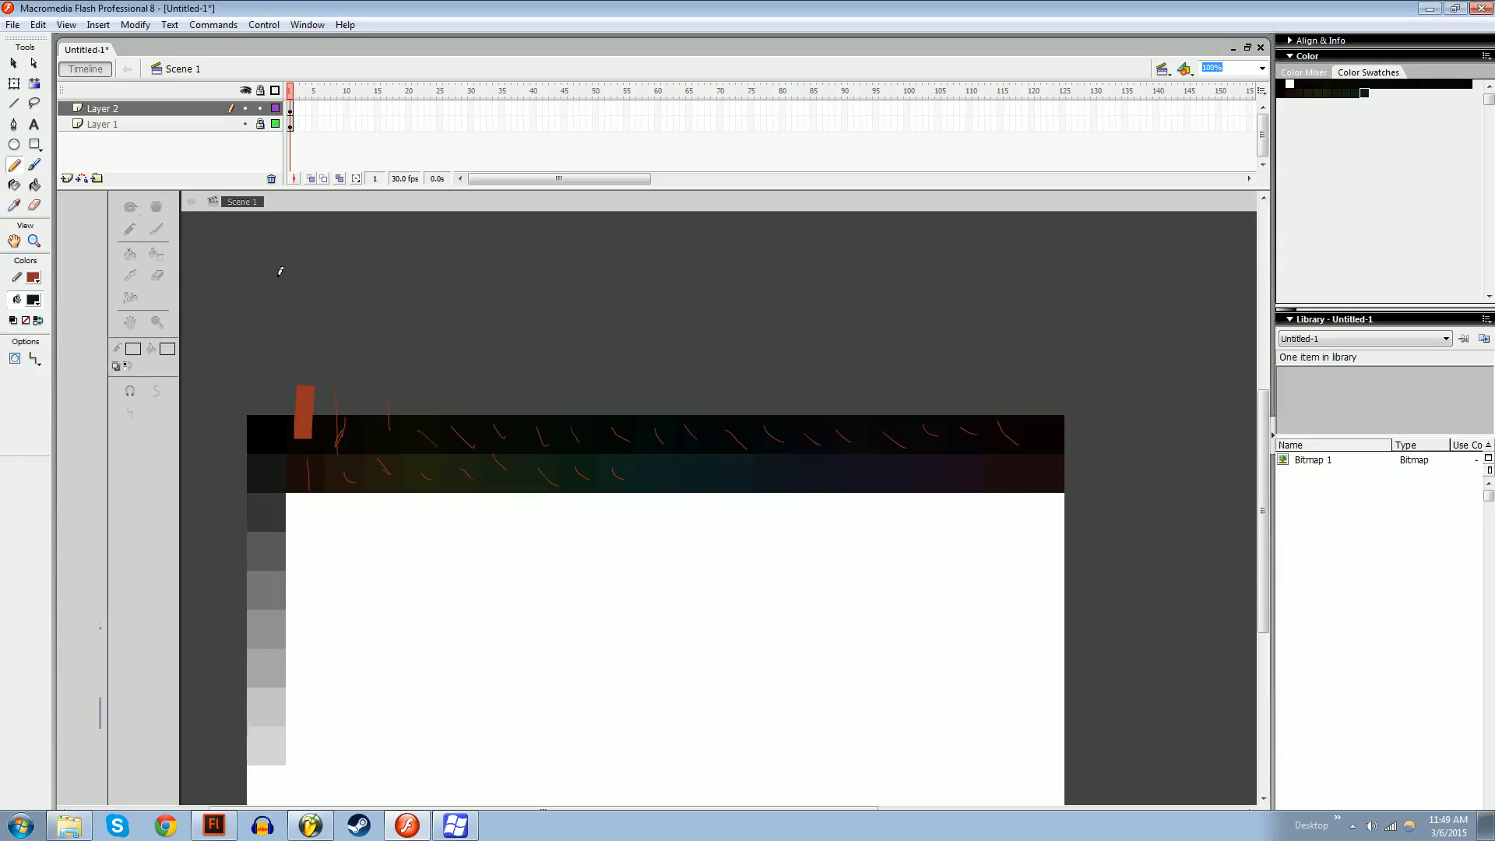
Sample the tenth to twelfth coloured cells of the chart's second row into the swatches, marking each sampled cell with the Pencil
left_click(33, 303)
left_click(654, 463)
left_click(1388, 245)
left_click(32, 300)
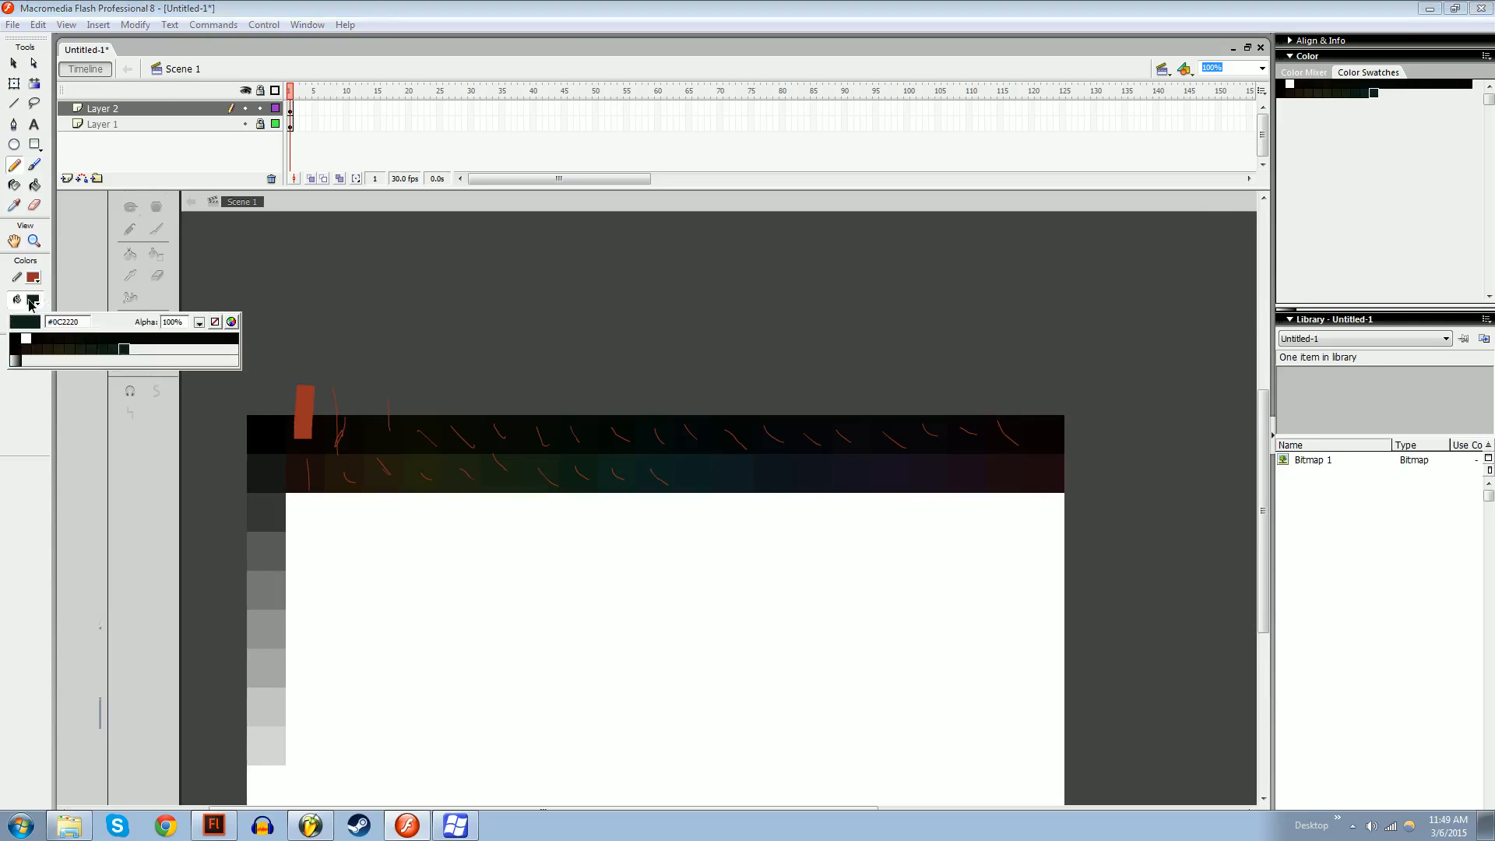
left_click(697, 465)
left_click(1365, 243)
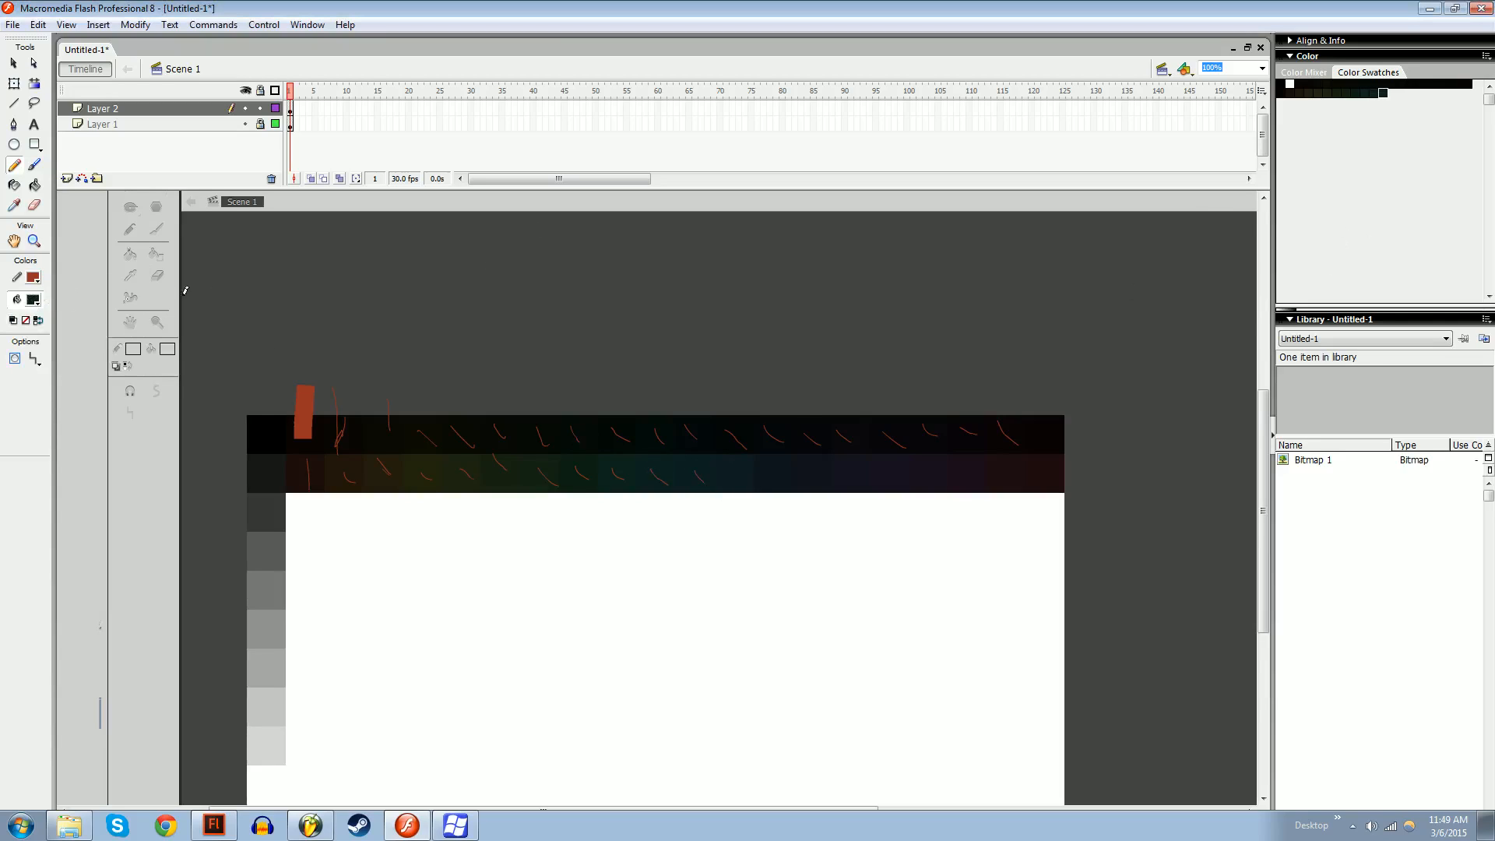
left_click(34, 300)
left_click(740, 464)
left_click(1431, 252)
Sample the thirteenth to fifteenth coloured cells of the chart's second row into the swatches, marking each sampled cell with the Pencil
left_click(35, 302)
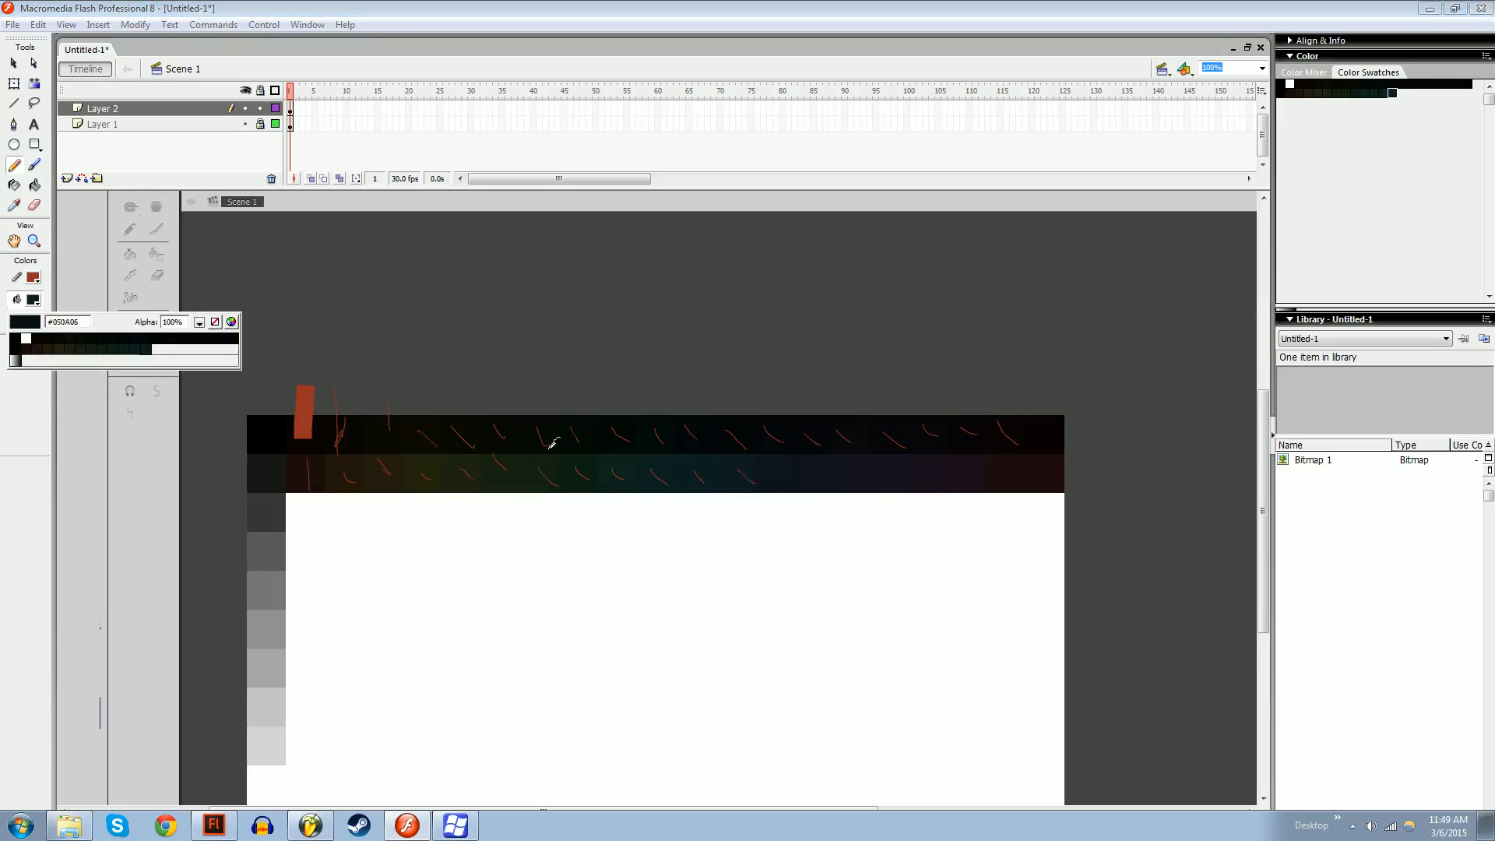
left_click(782, 472)
left_click(1299, 291)
left_click(34, 300)
left_click(817, 468)
left_click(1377, 212)
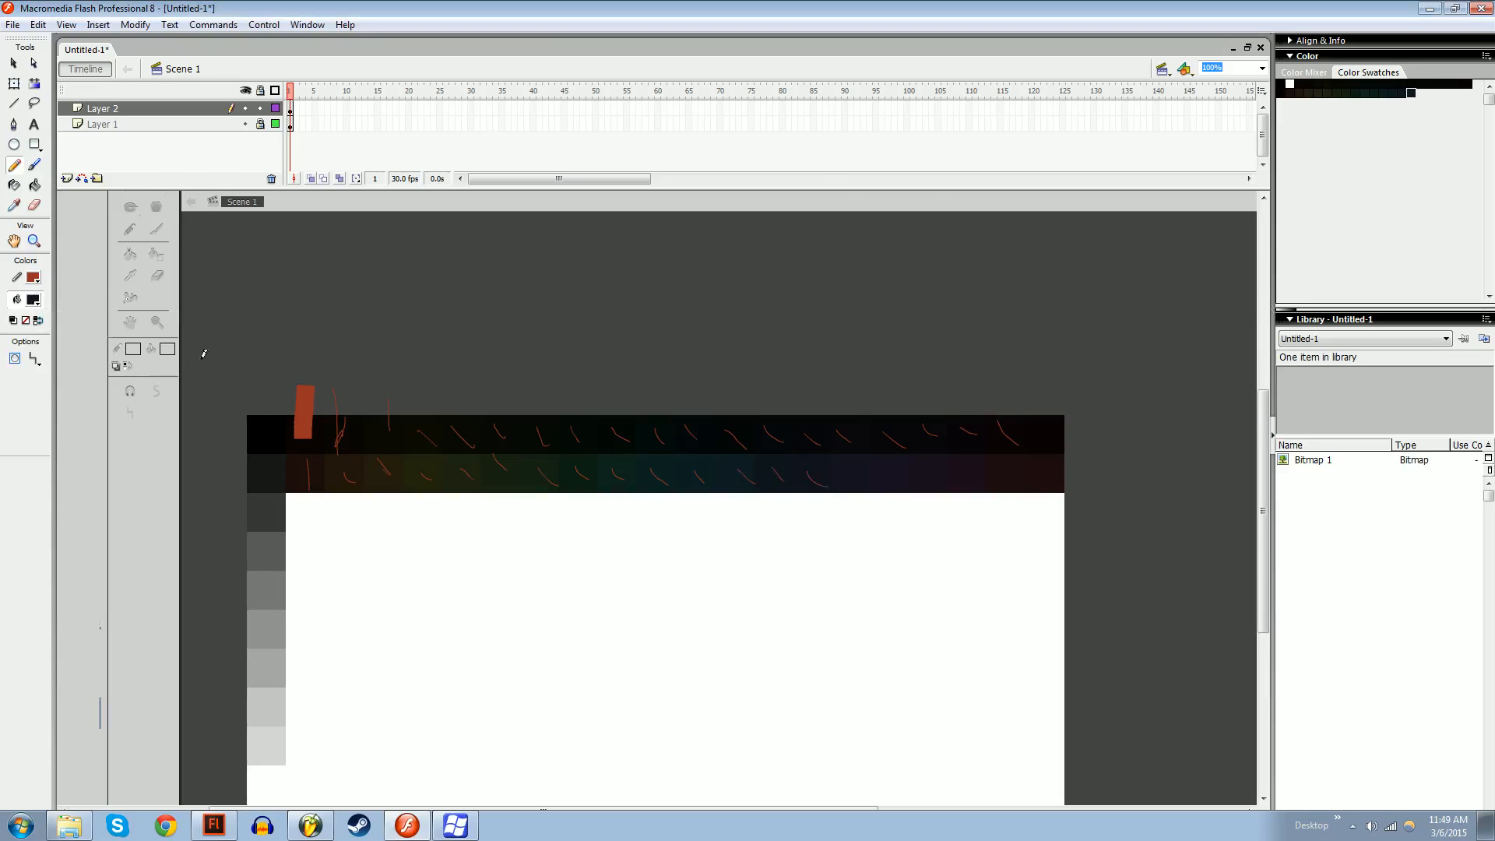
left_click(37, 300)
left_click(851, 464)
Sample the sixteenth to eighteenth coloured cells of the chart's second row into the swatches, marking each sampled cell with the Pencil
left_click(34, 300)
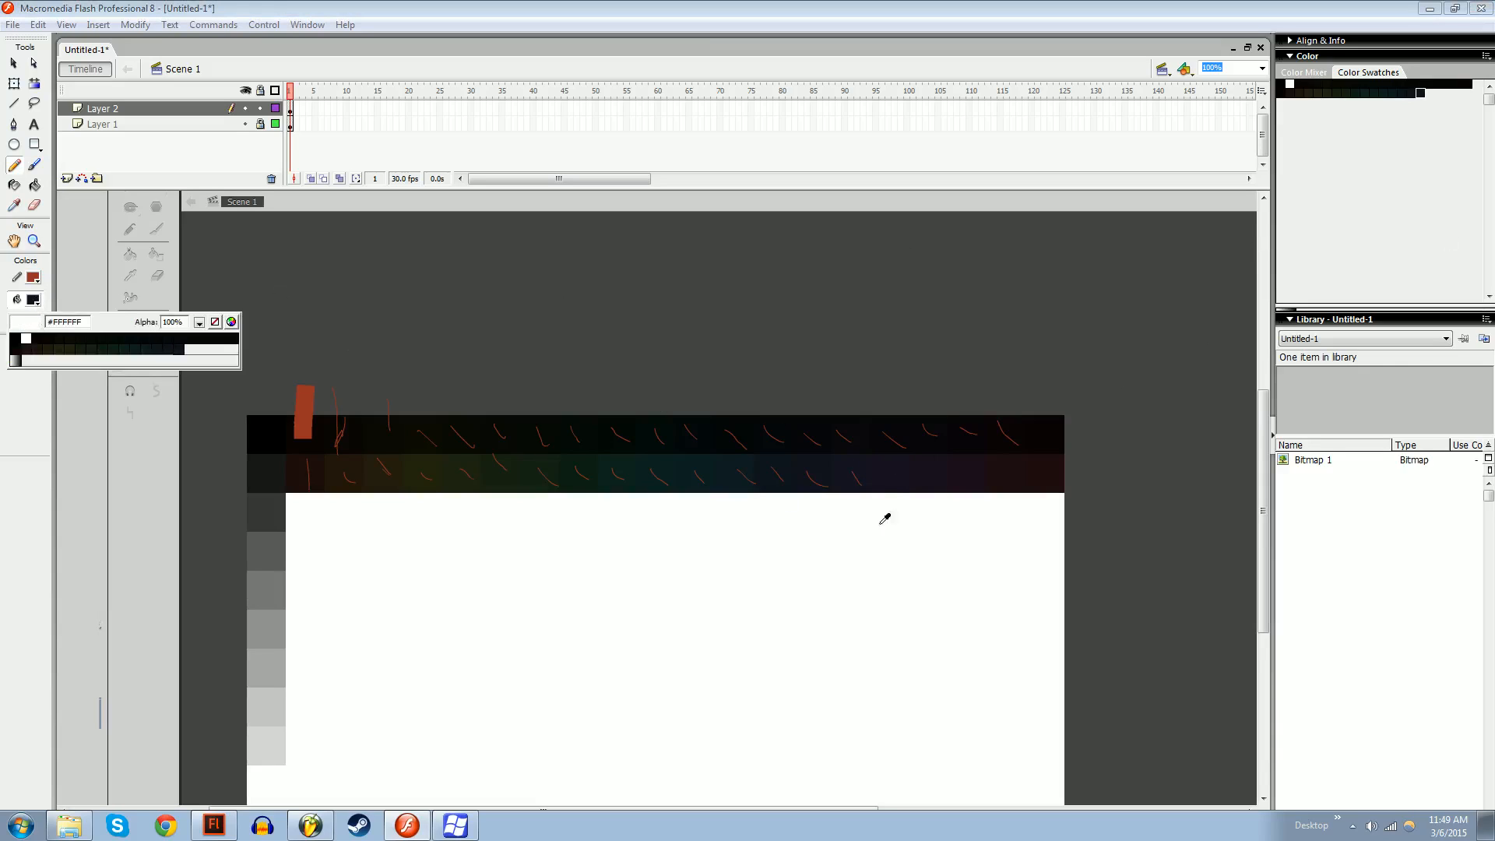
left_click(911, 473)
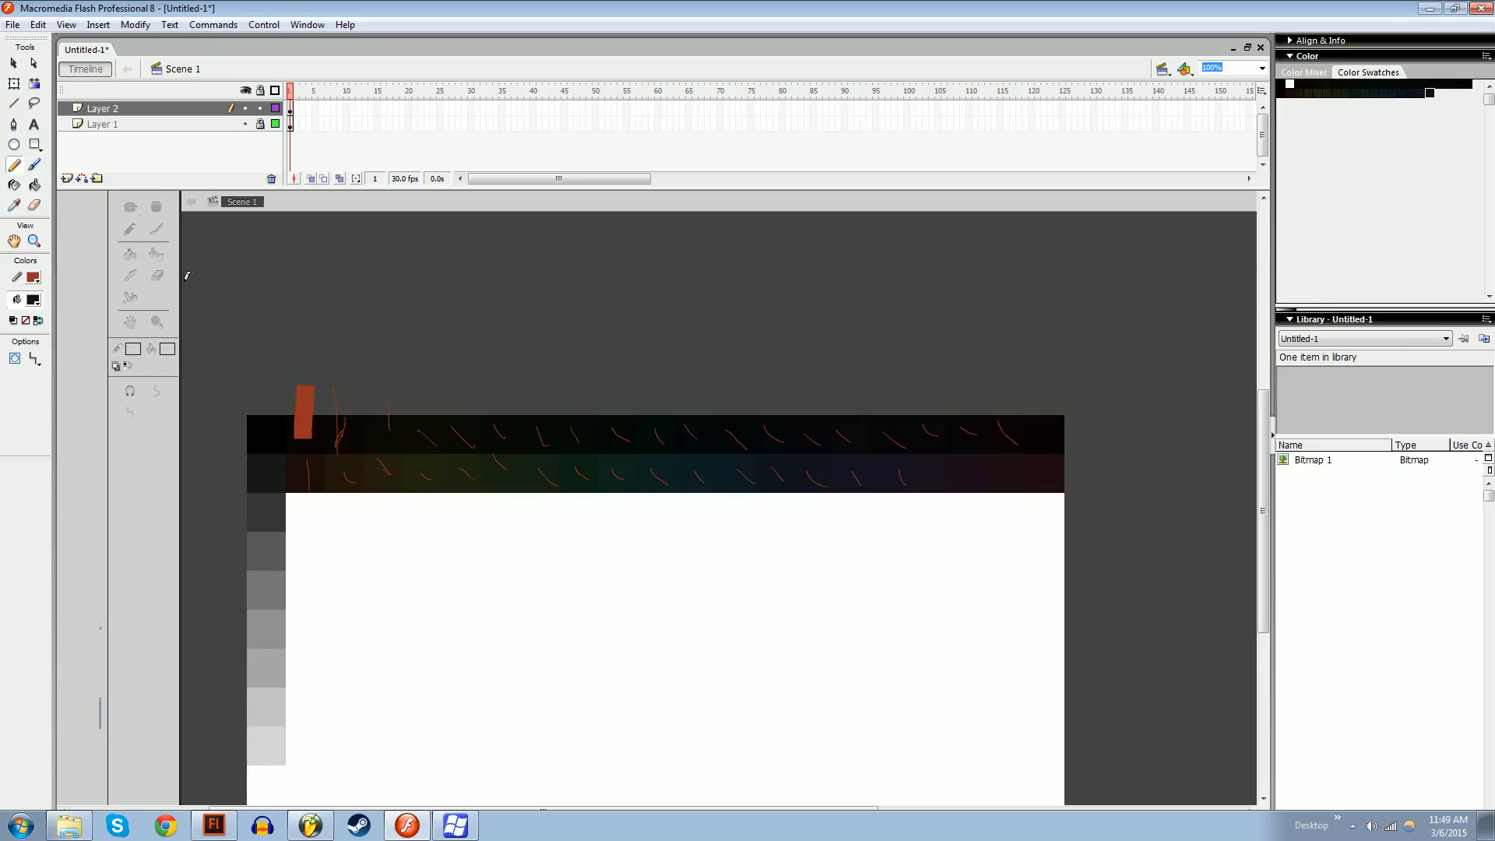
left_click(36, 302)
left_click(921, 460)
left_click(36, 304)
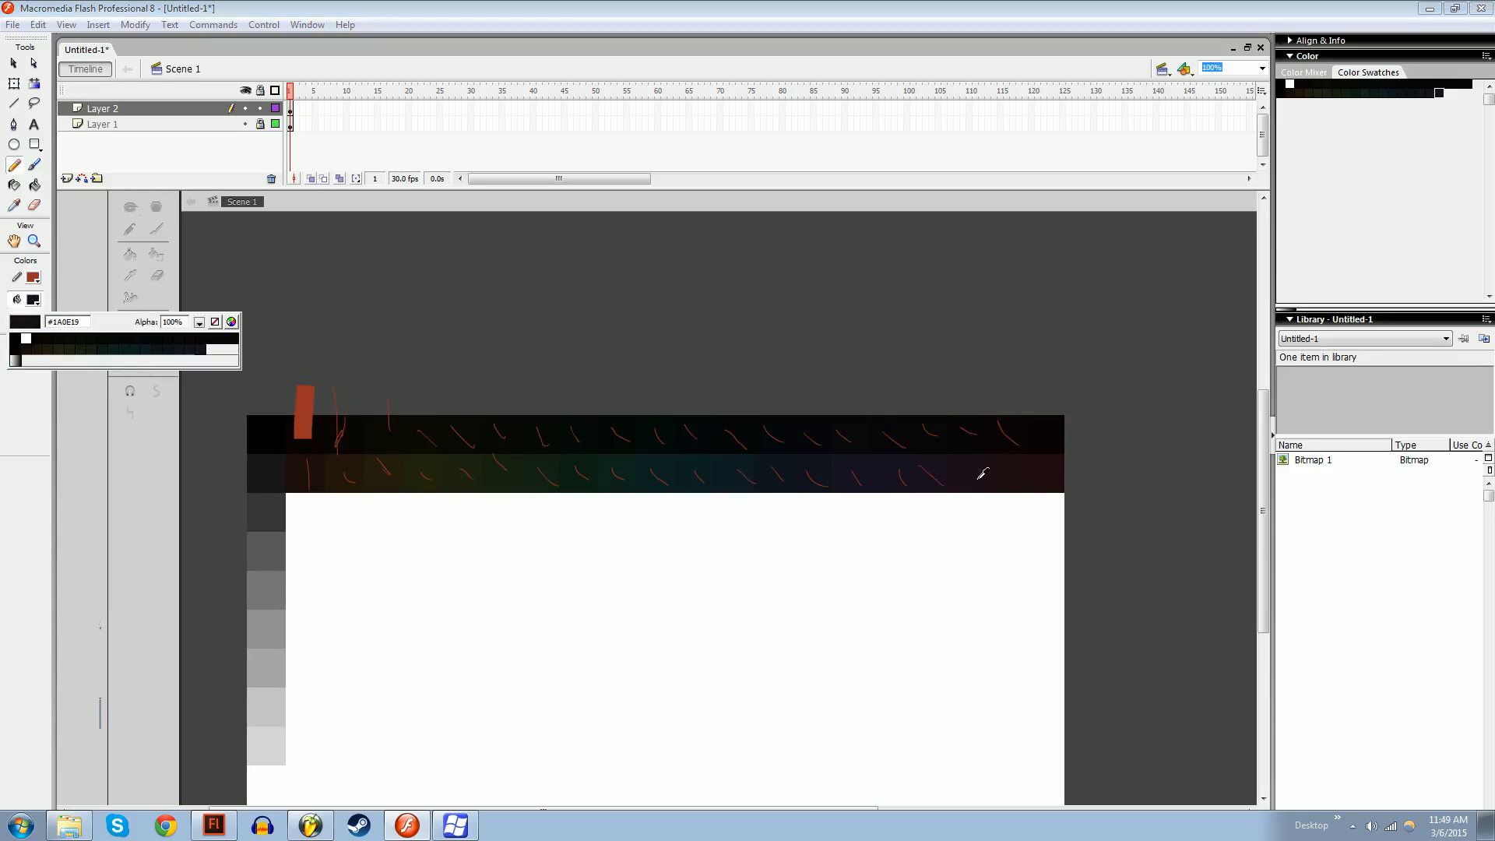
left_click(981, 475)
Sample the last two coloured cells of the chart's second row as fill colours and add both to the swatches
left_click(37, 305)
left_click(1014, 475)
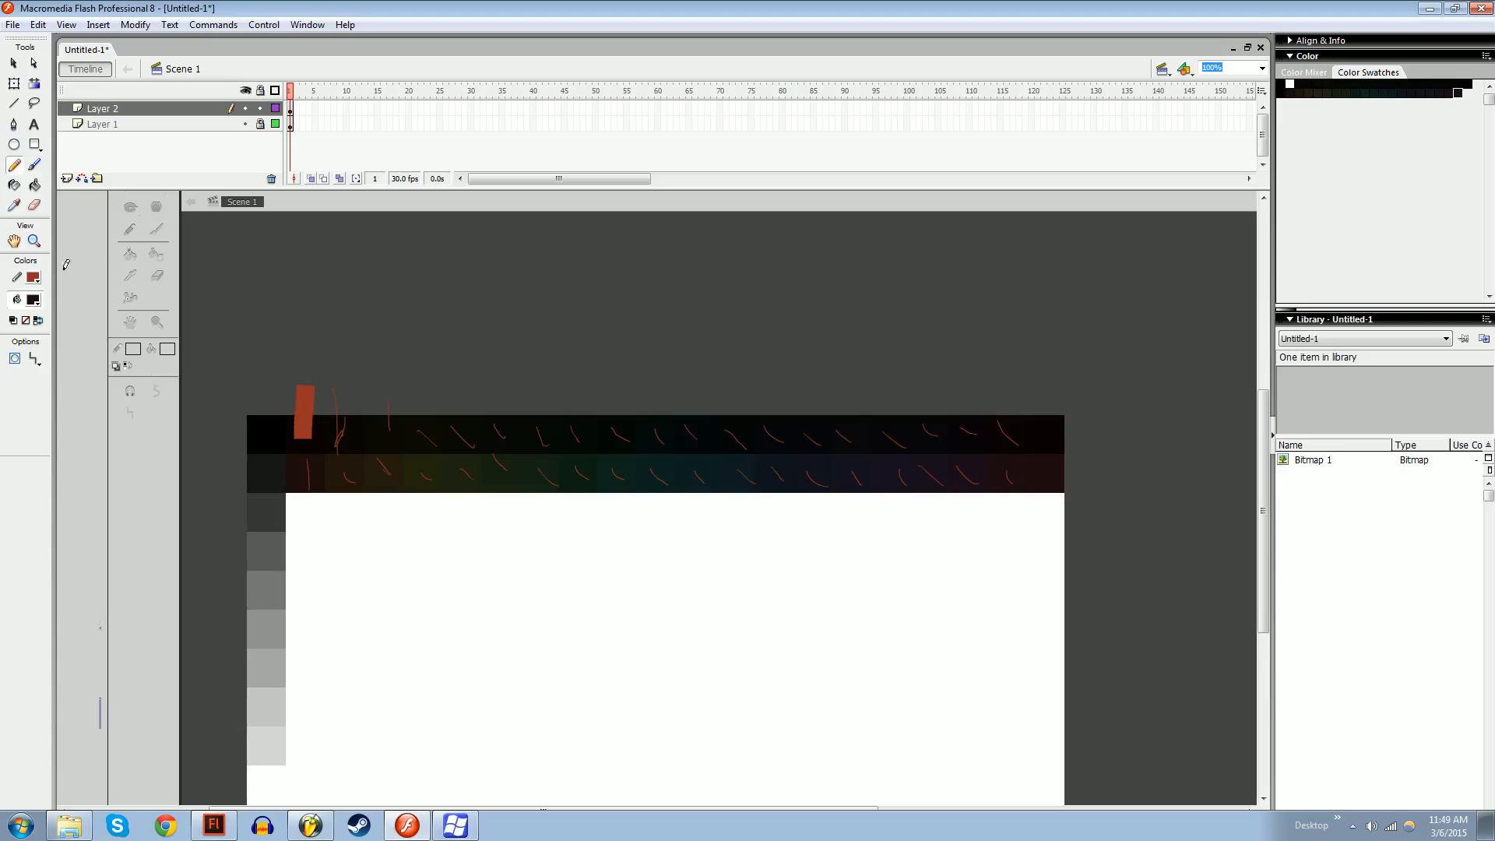
left_click(36, 304)
left_click(1041, 460)
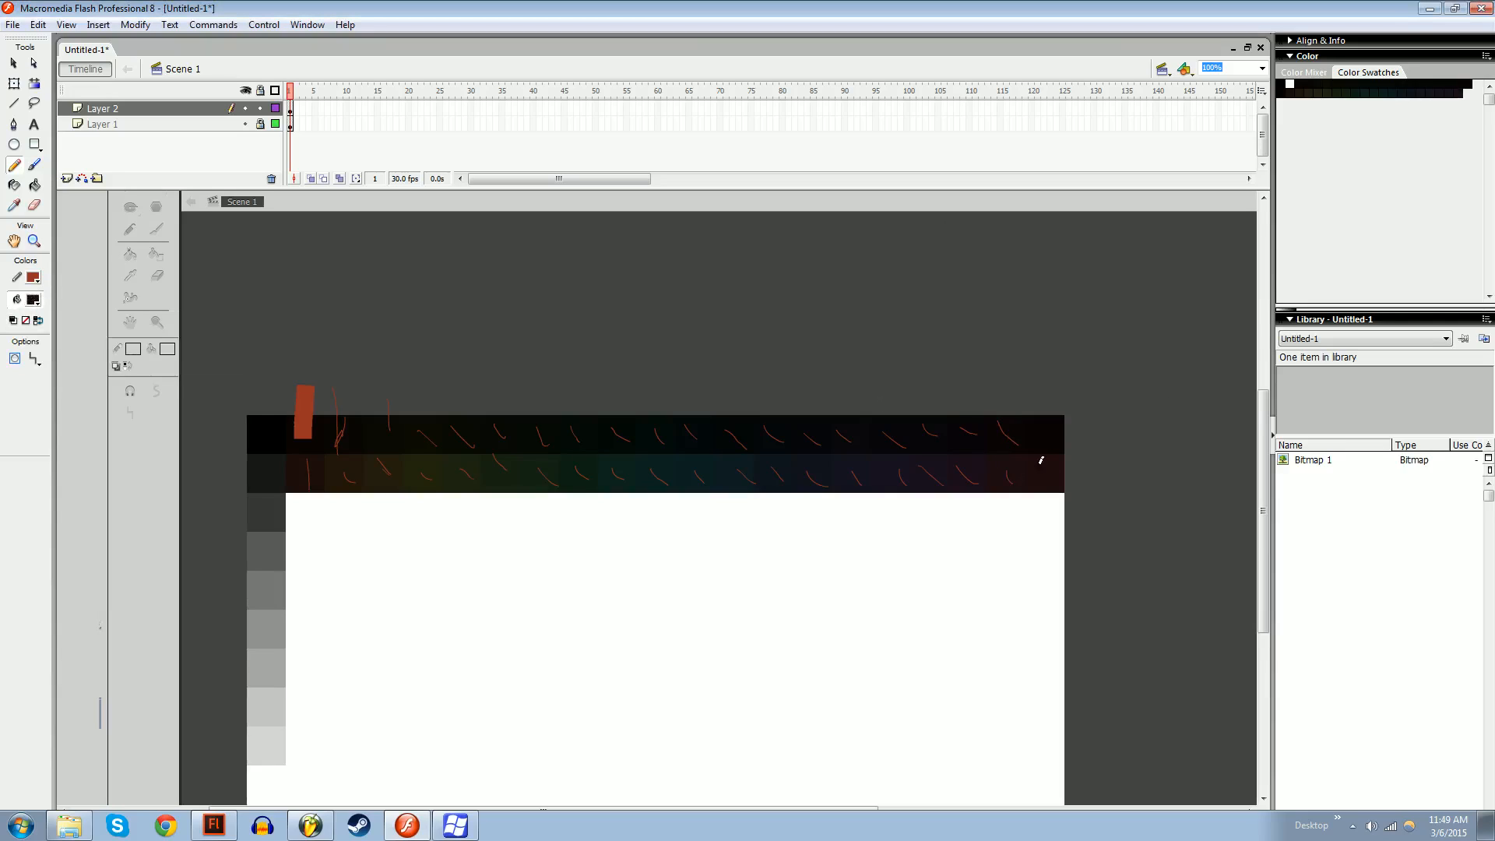
left_click(1291, 257)
mouse_move(1028, 395)
left_mouse_down()
mouse_move(335, 806)
mouse_move(985, 226)
mouse_move(903, 255)
left_mouse_up()
mouse_move(339, 550)
left_mouse_down()
mouse_move(307, 587)
mouse_move(304, 736)
left_mouse_up()
key("z")
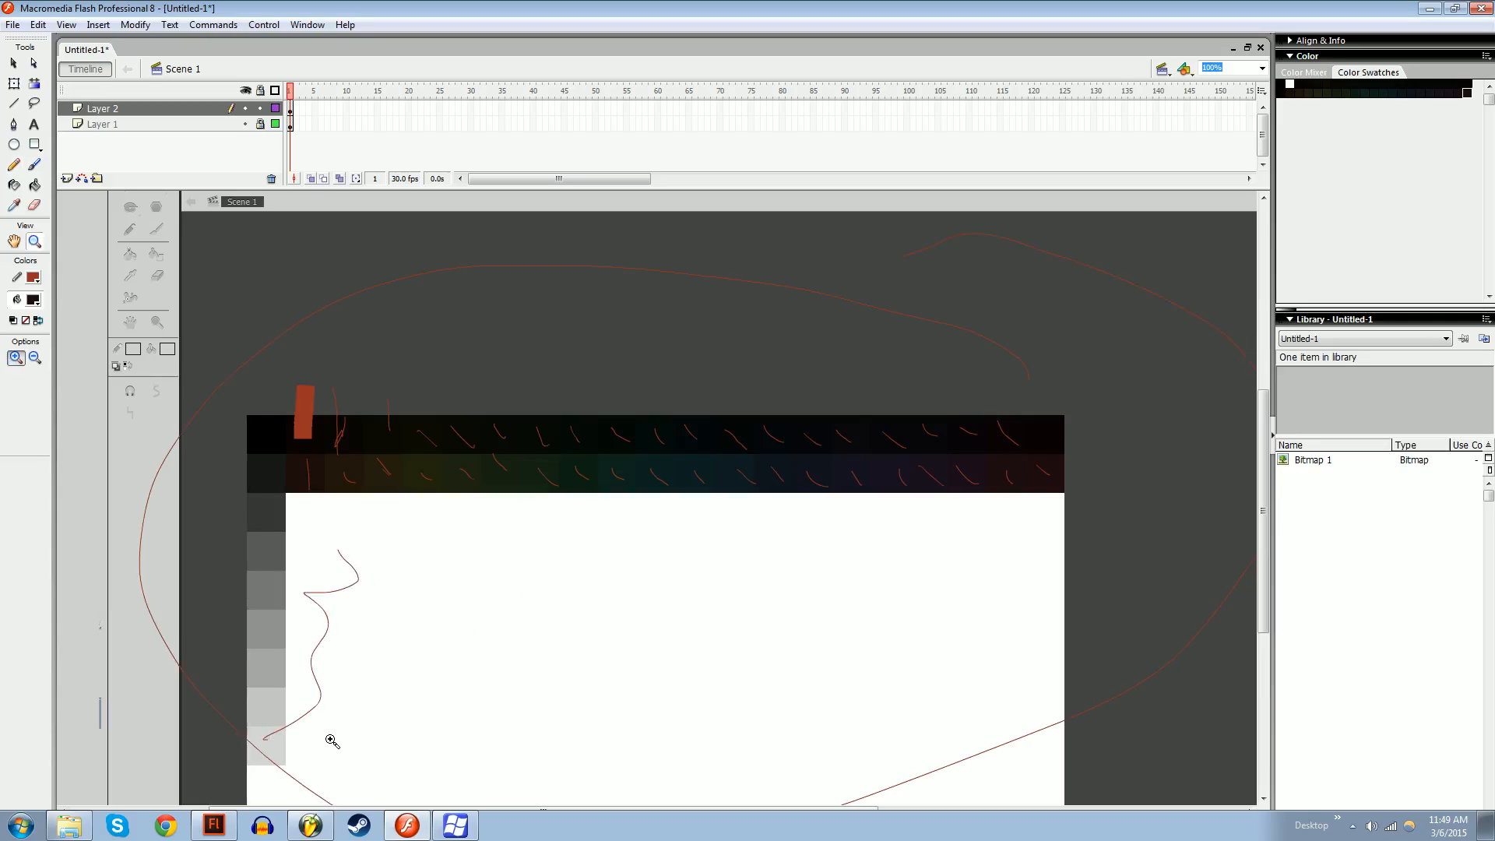
key("ctrl+z")
key("ctrl+z")
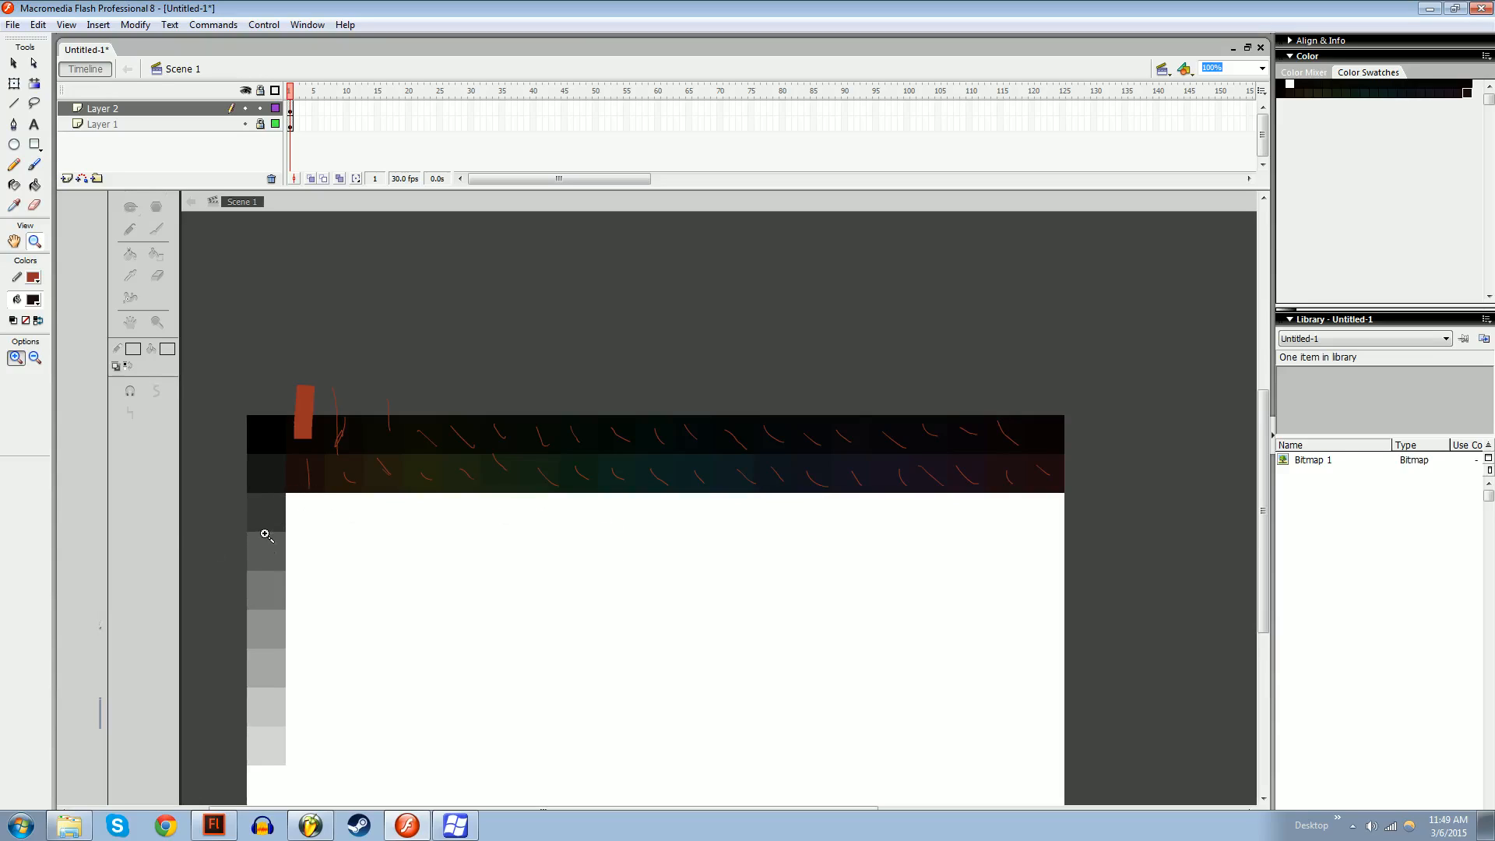
Delete the two surplus swatches that start a third row below the sampled colours
key("q")
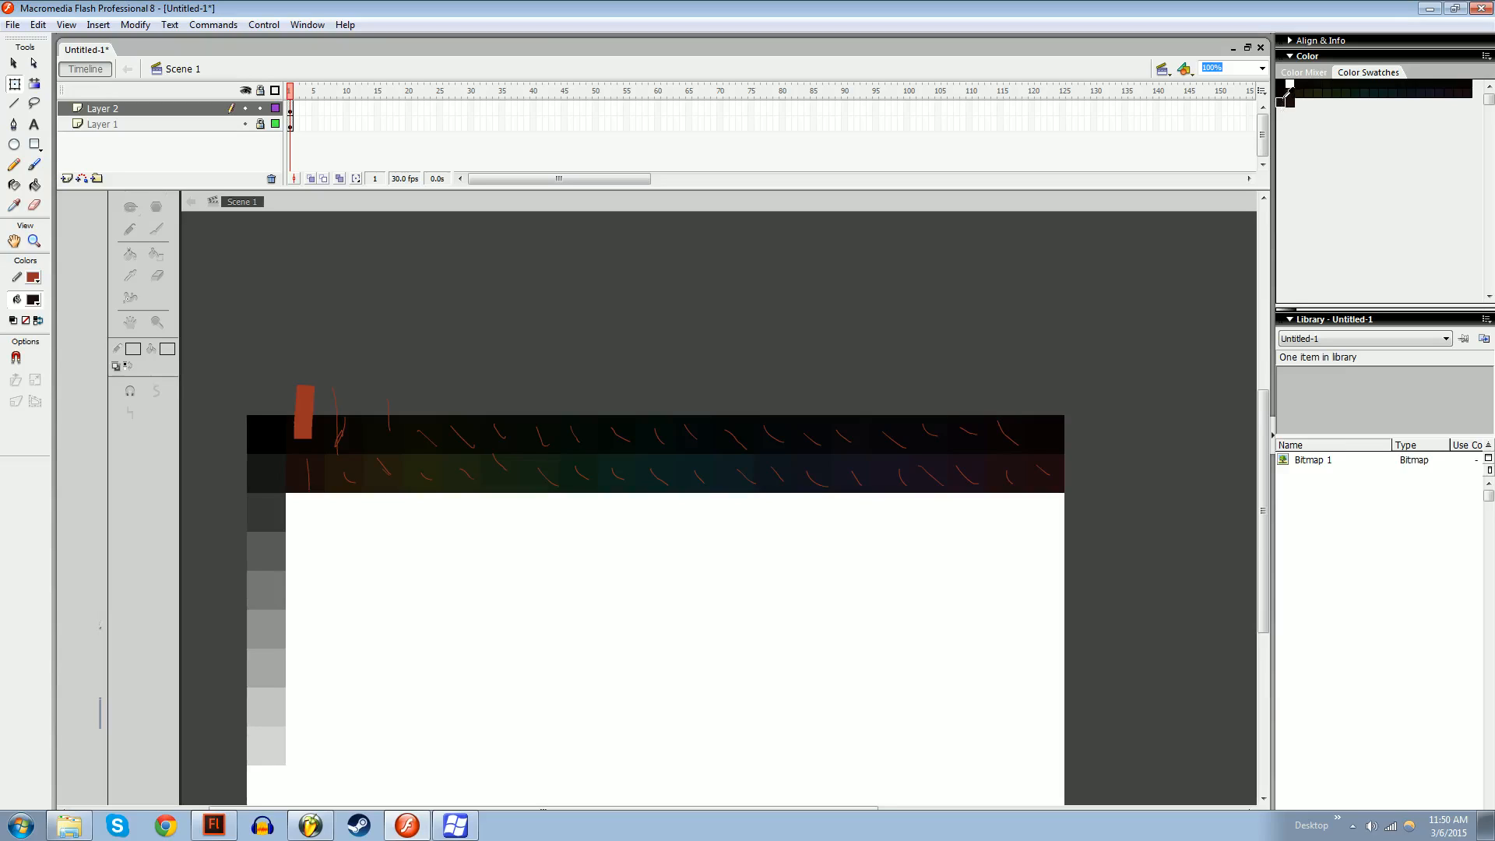
left_click(1486, 55)
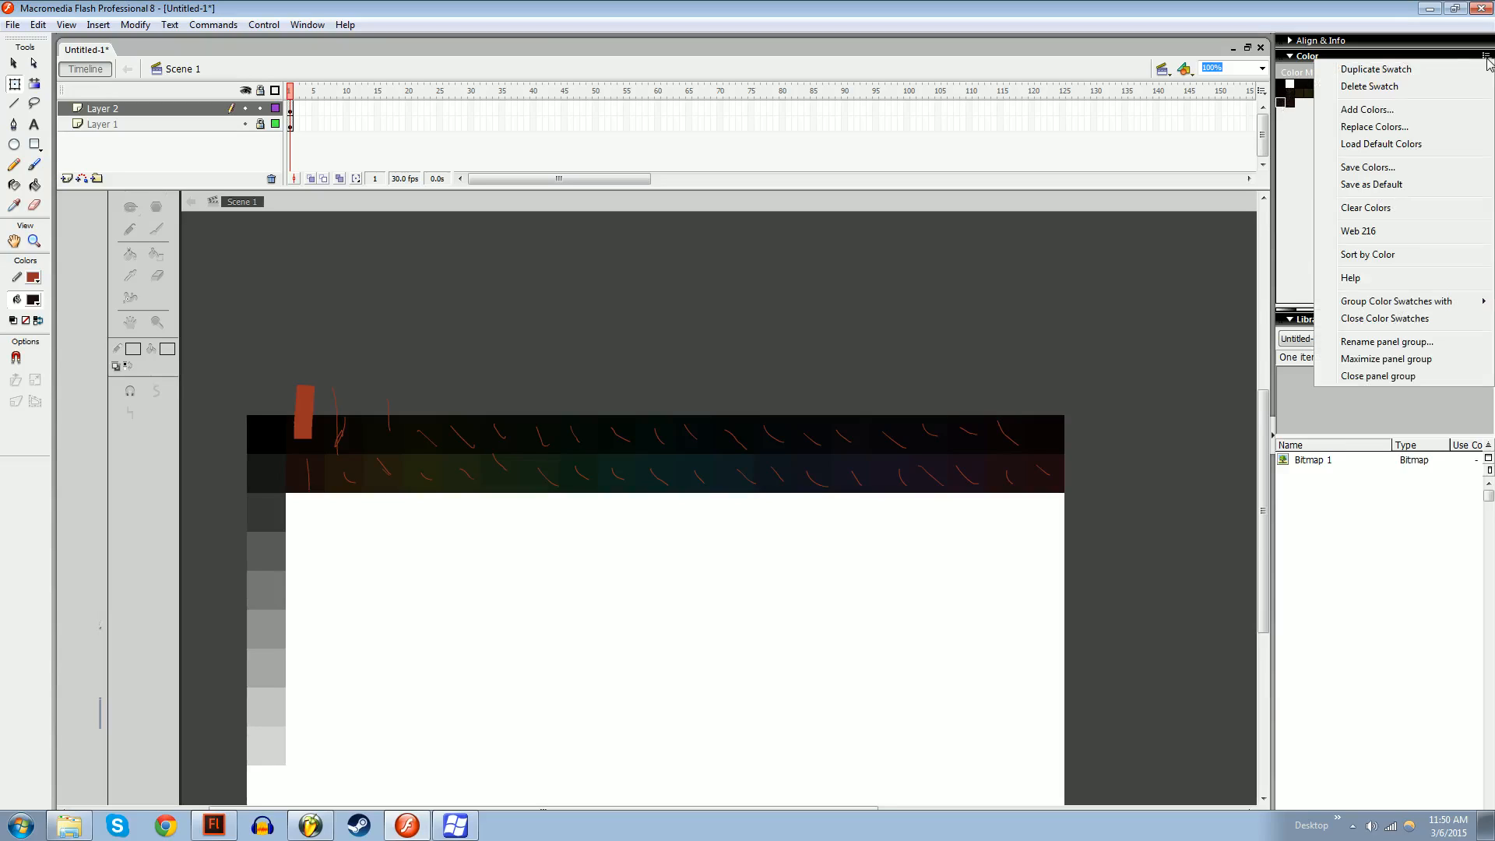
left_click(1394, 88)
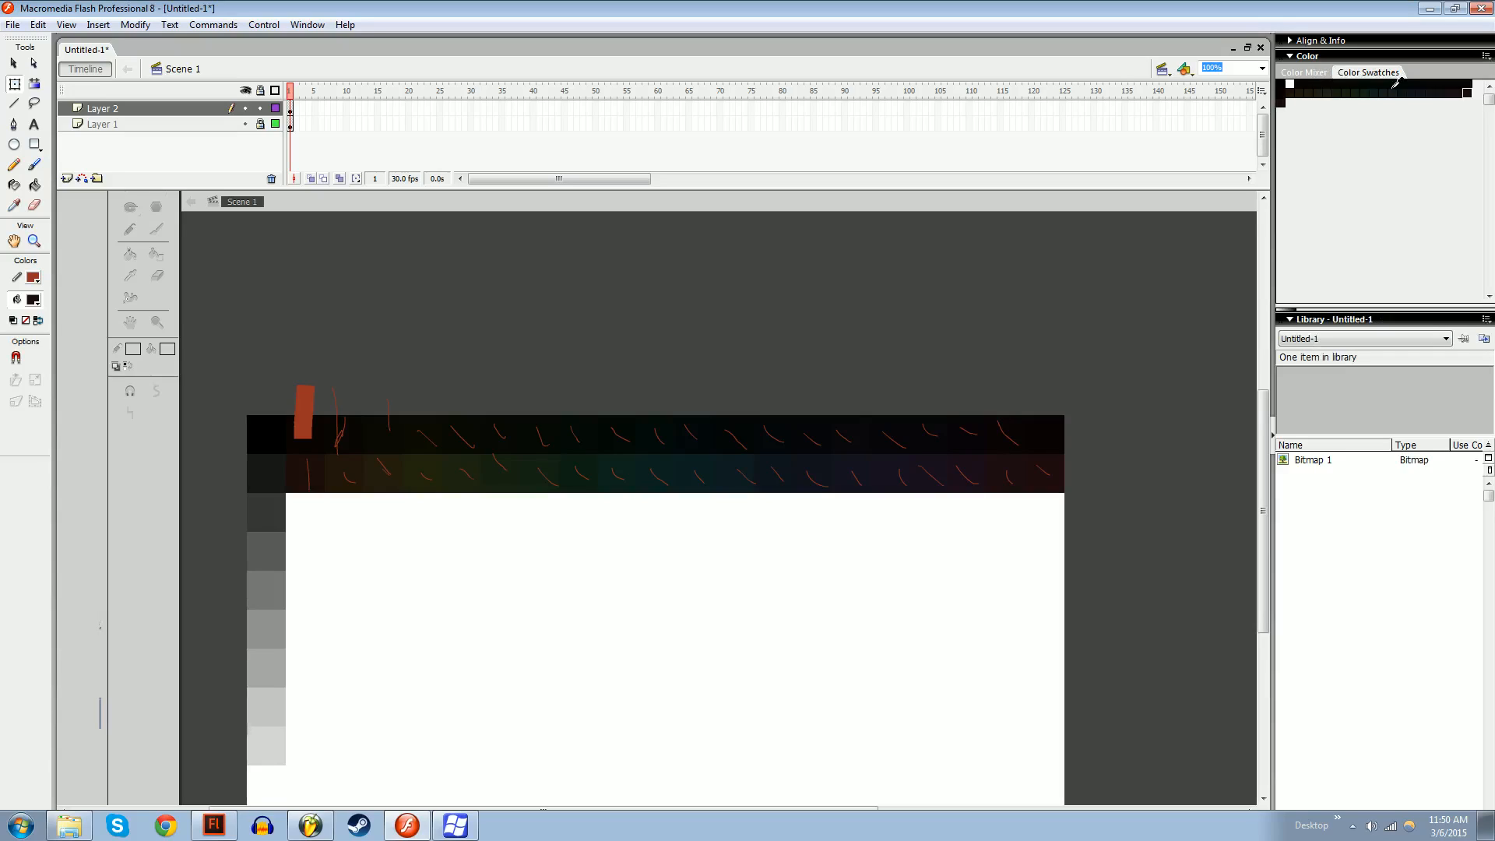
left_click(1466, 59)
left_click(1448, 57)
left_click(1480, 57)
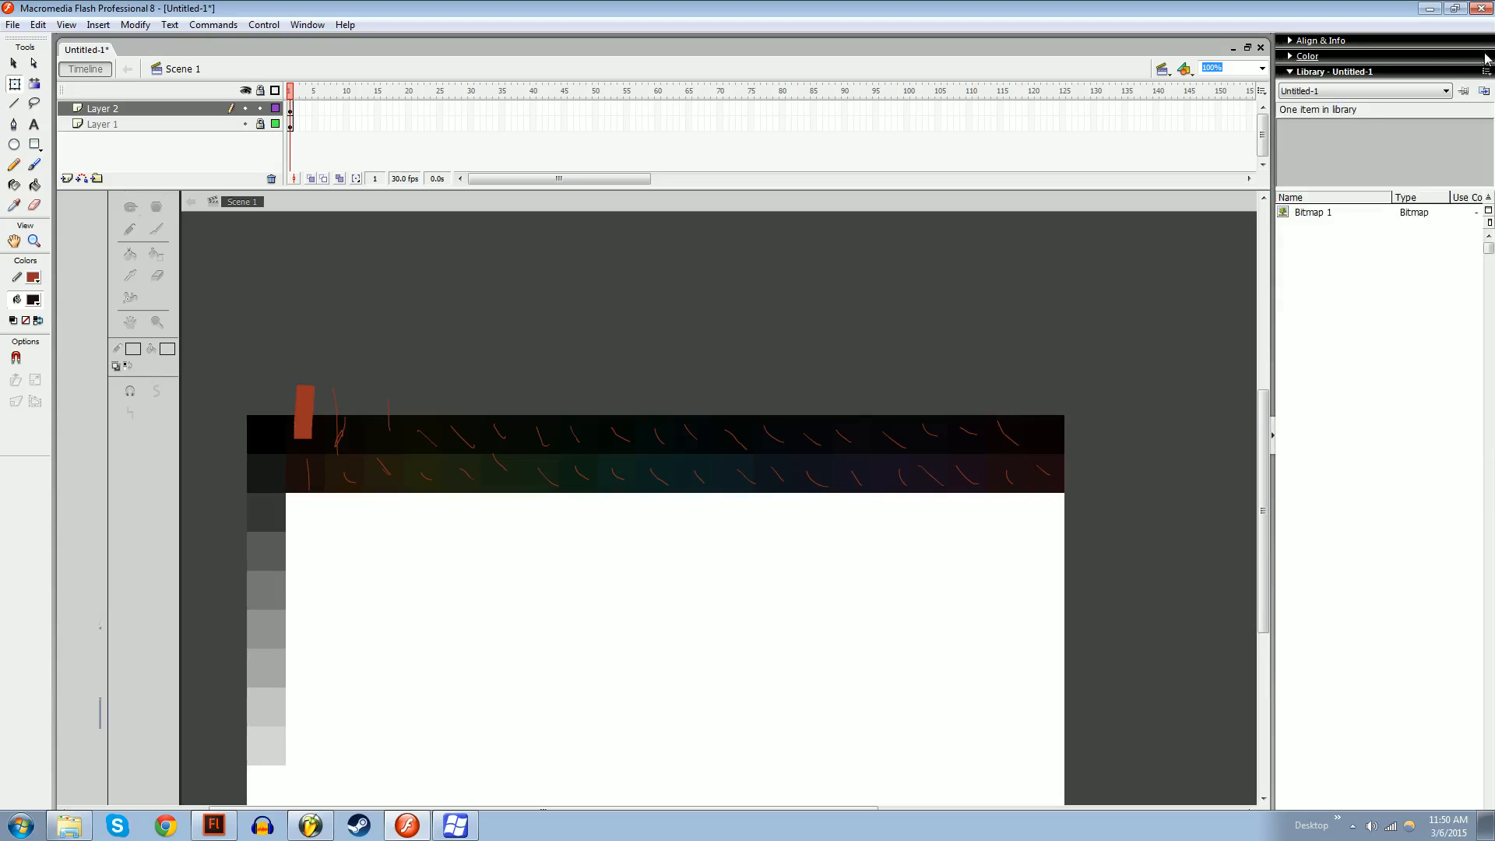
left_click(1479, 57)
left_click(1486, 55)
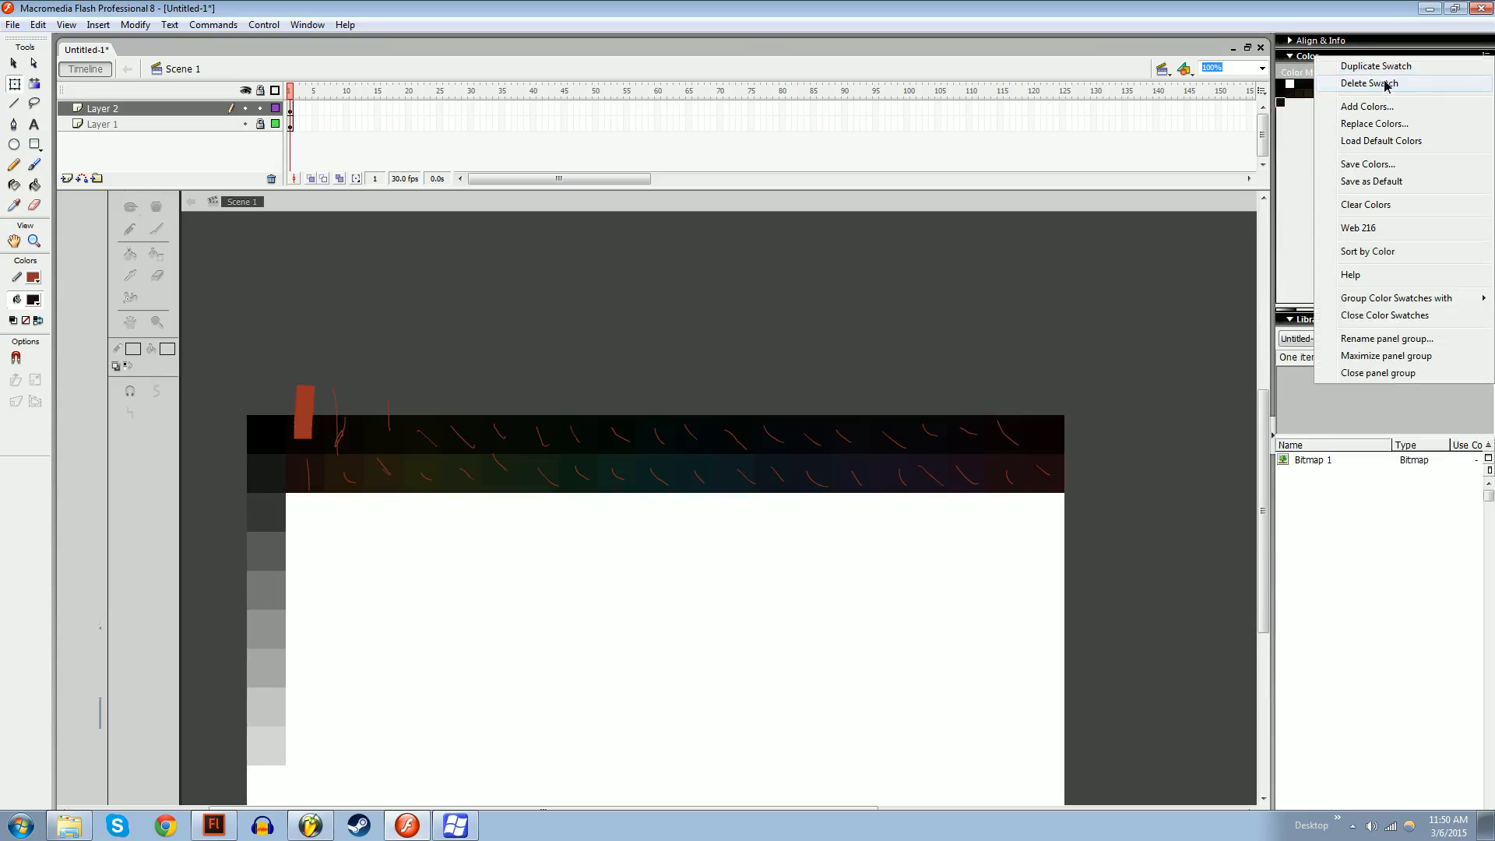
left_click(1385, 84)
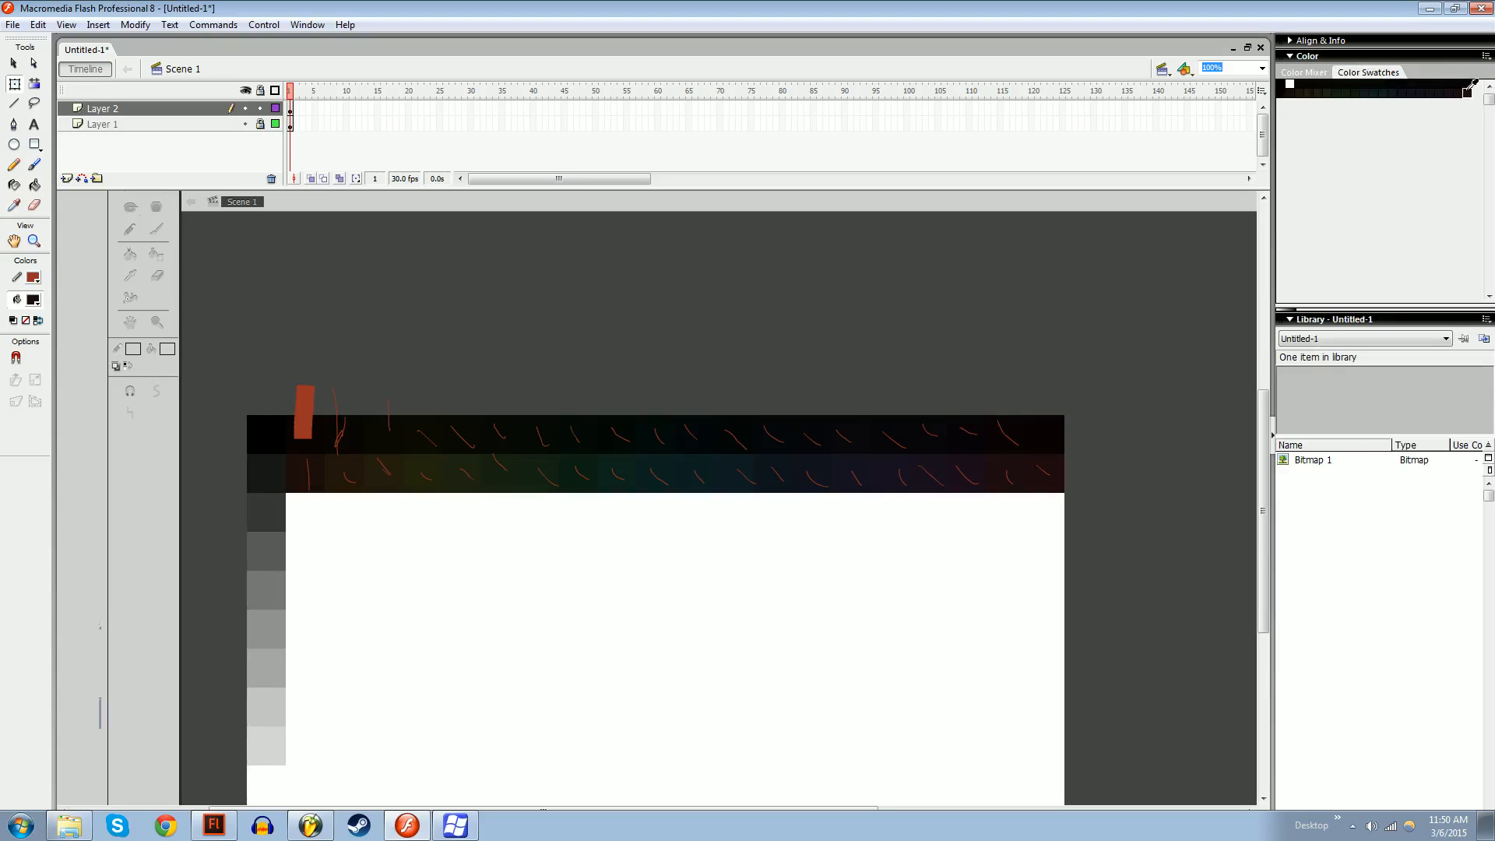
Duplicate the last swatch and delete the duplicate again
left_click(1492, 45)
left_click(1491, 45)
left_click(1486, 56)
left_click(1387, 68)
left_click(1487, 56)
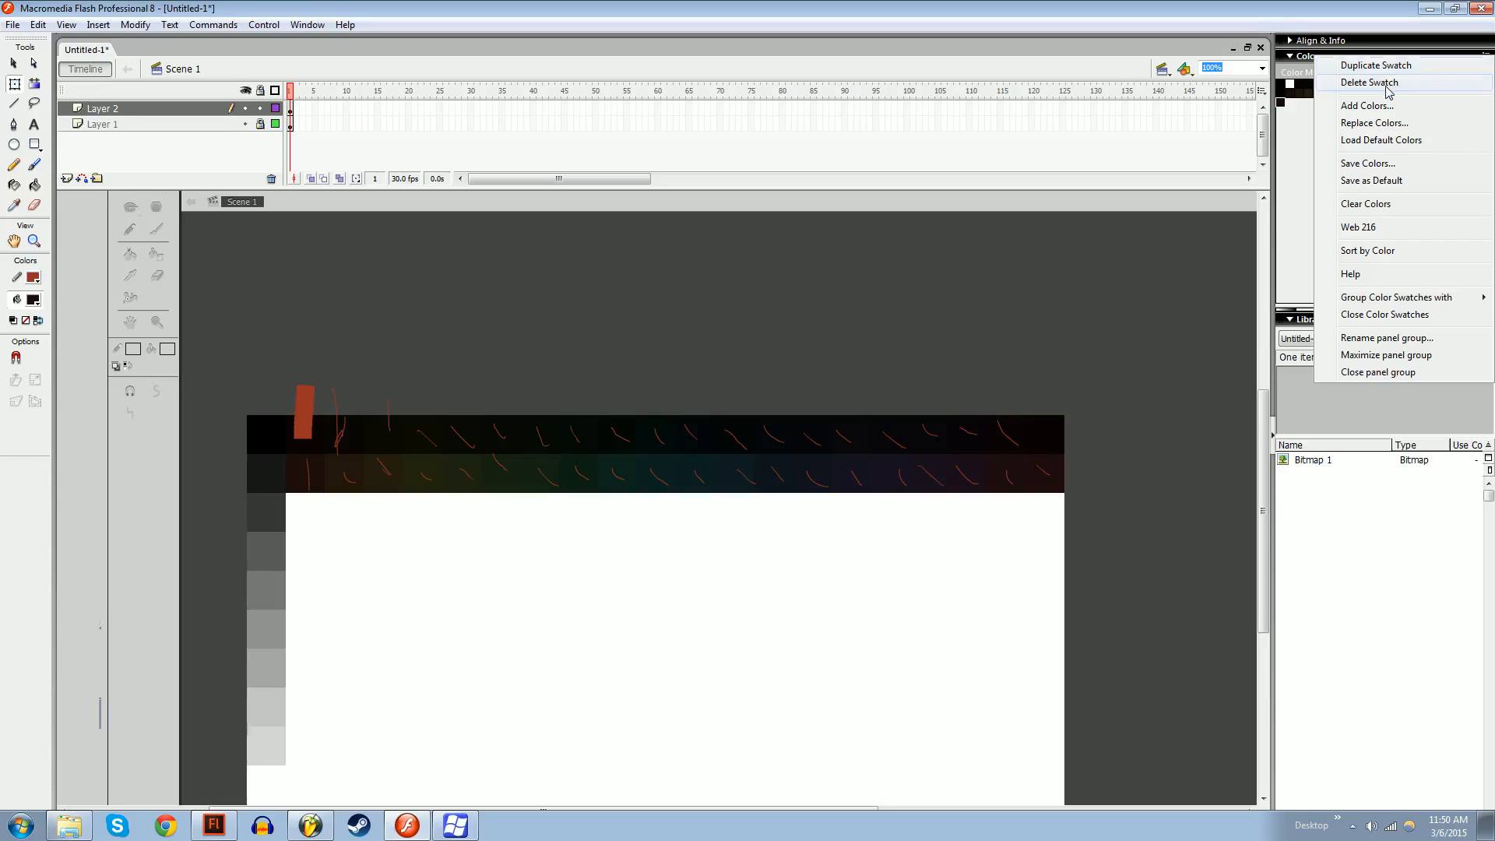
left_click(1388, 84)
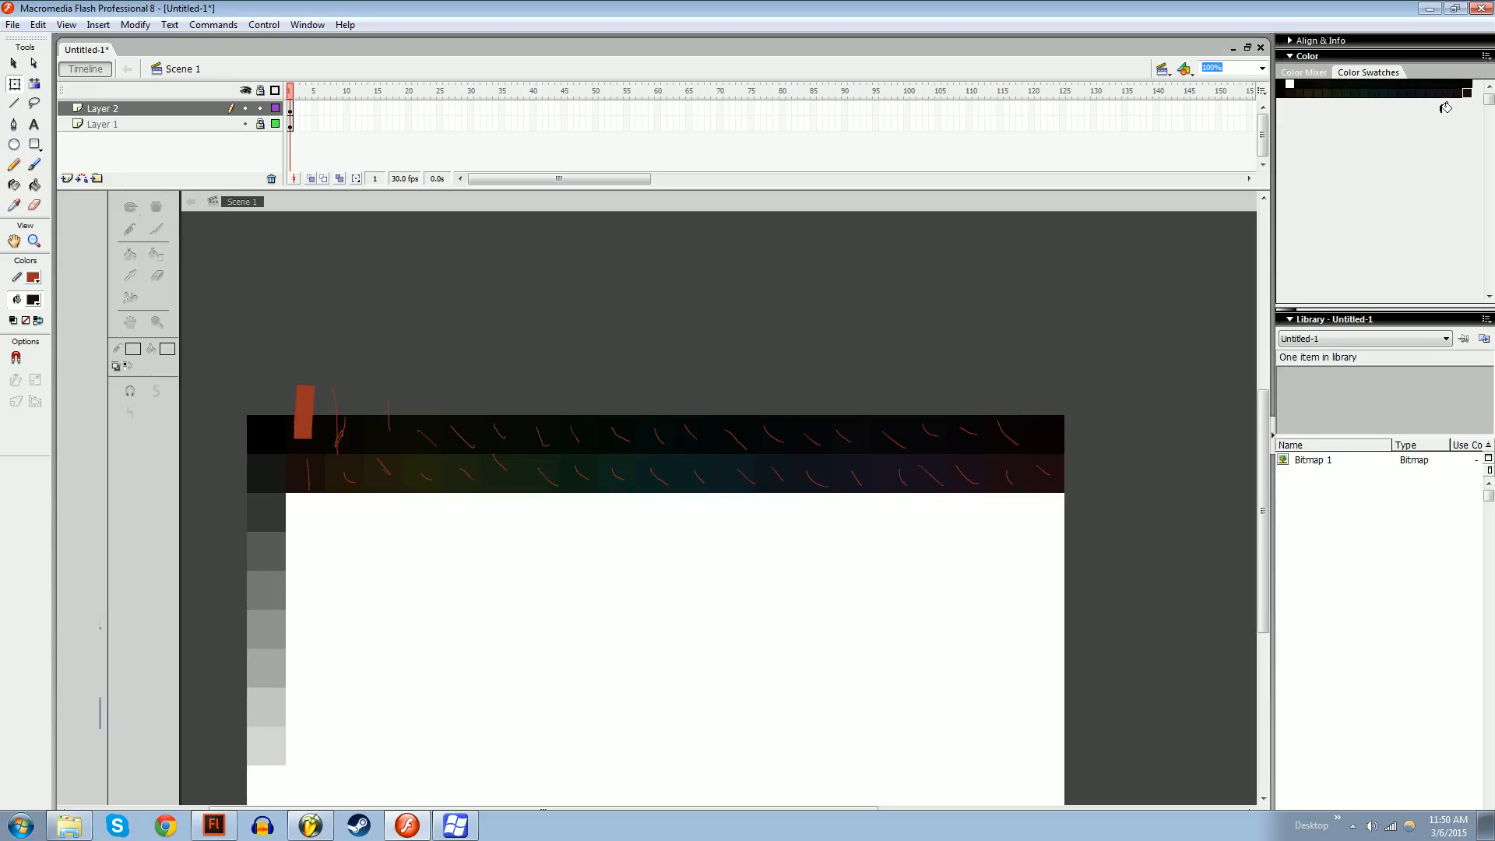
Save the swatches as the Flash Color Set "DarkPallete" in the Extensions folder of Animation 2013
left_click(1486, 57)
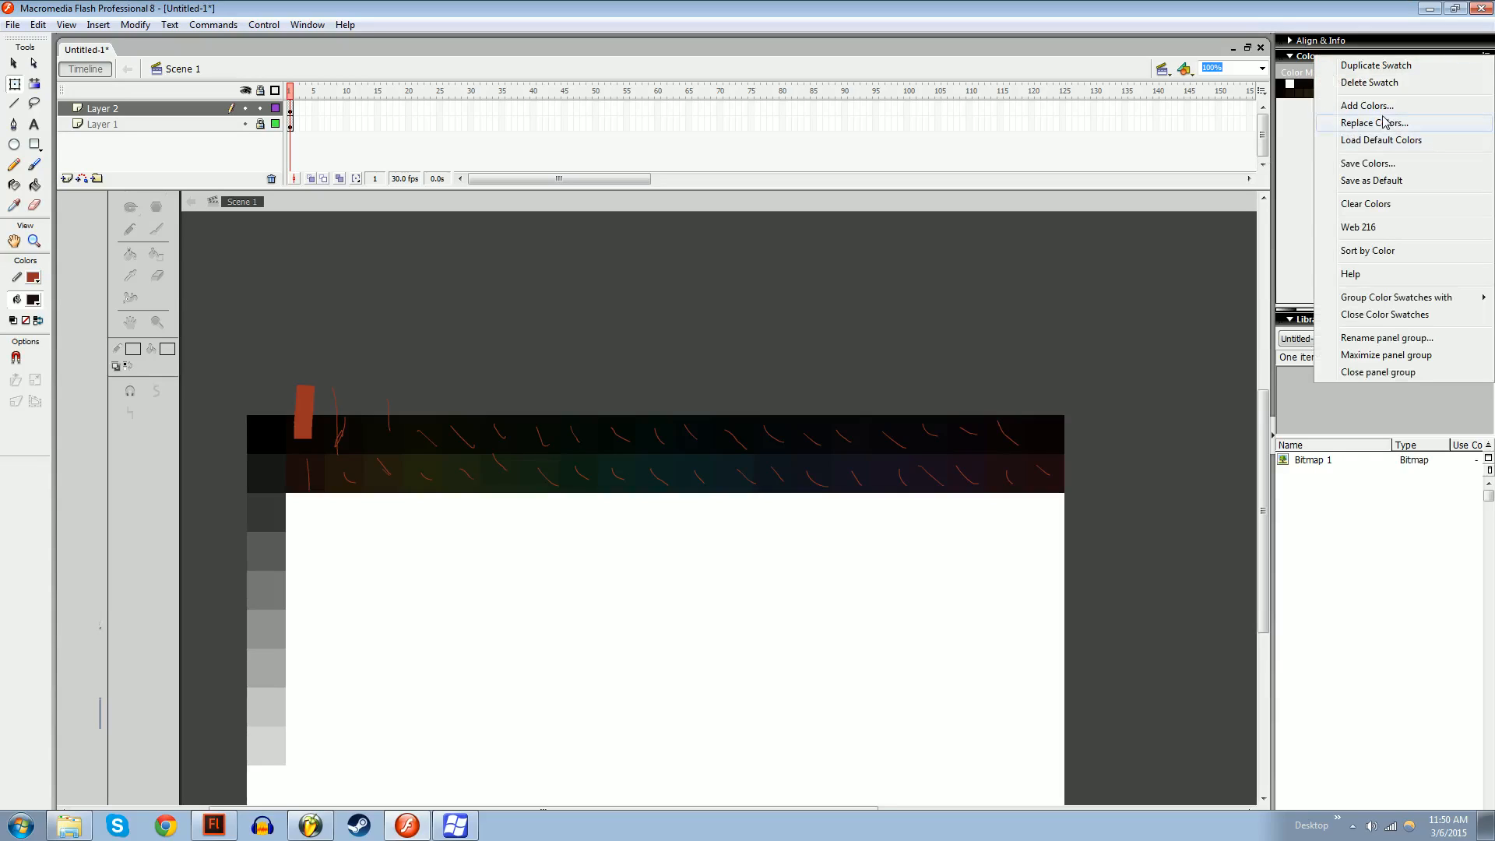
left_click(1367, 165)
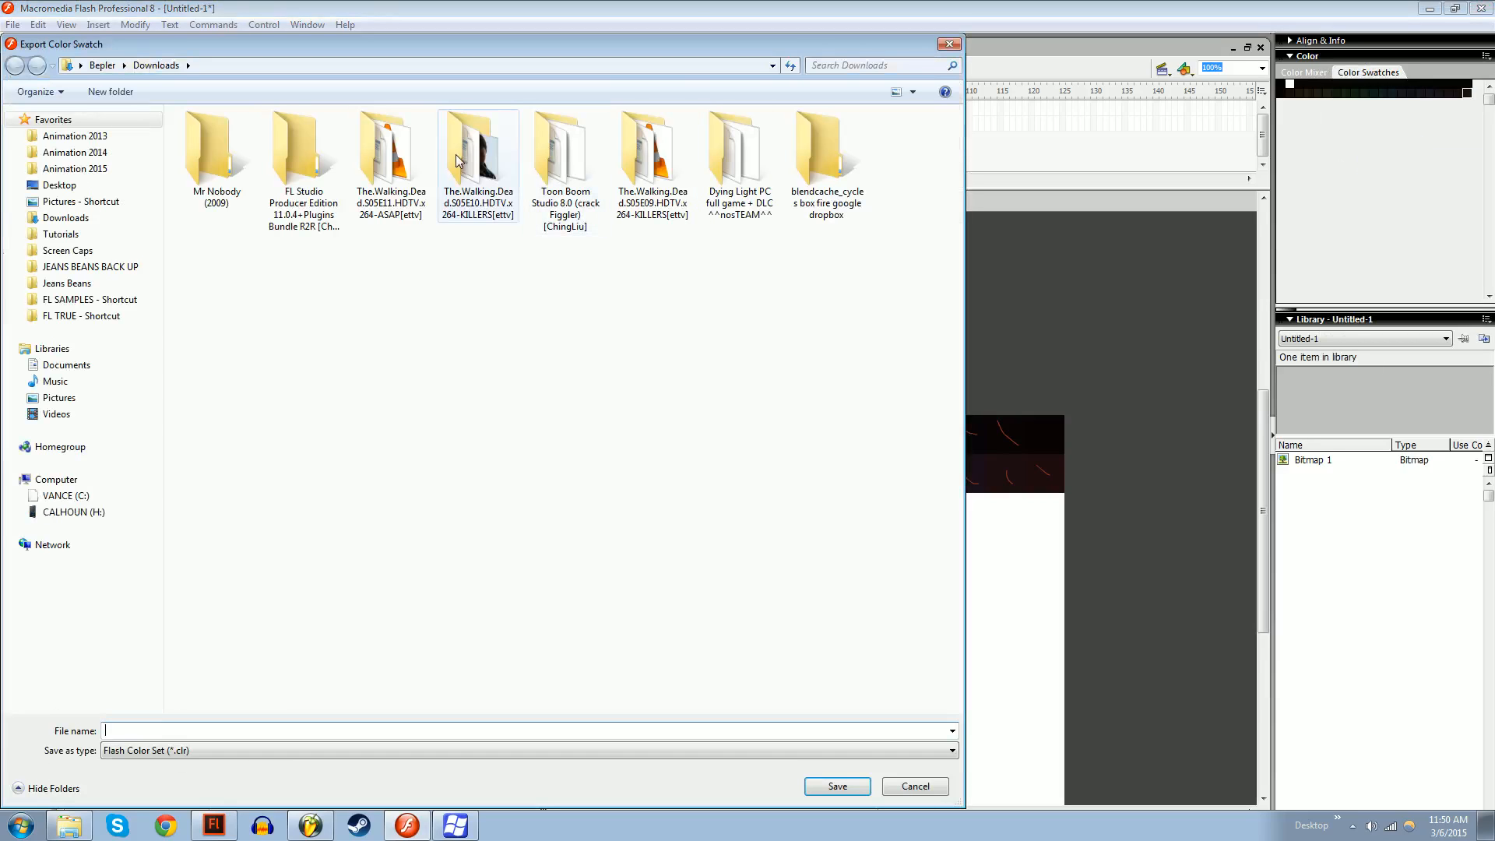
left_click(78, 136)
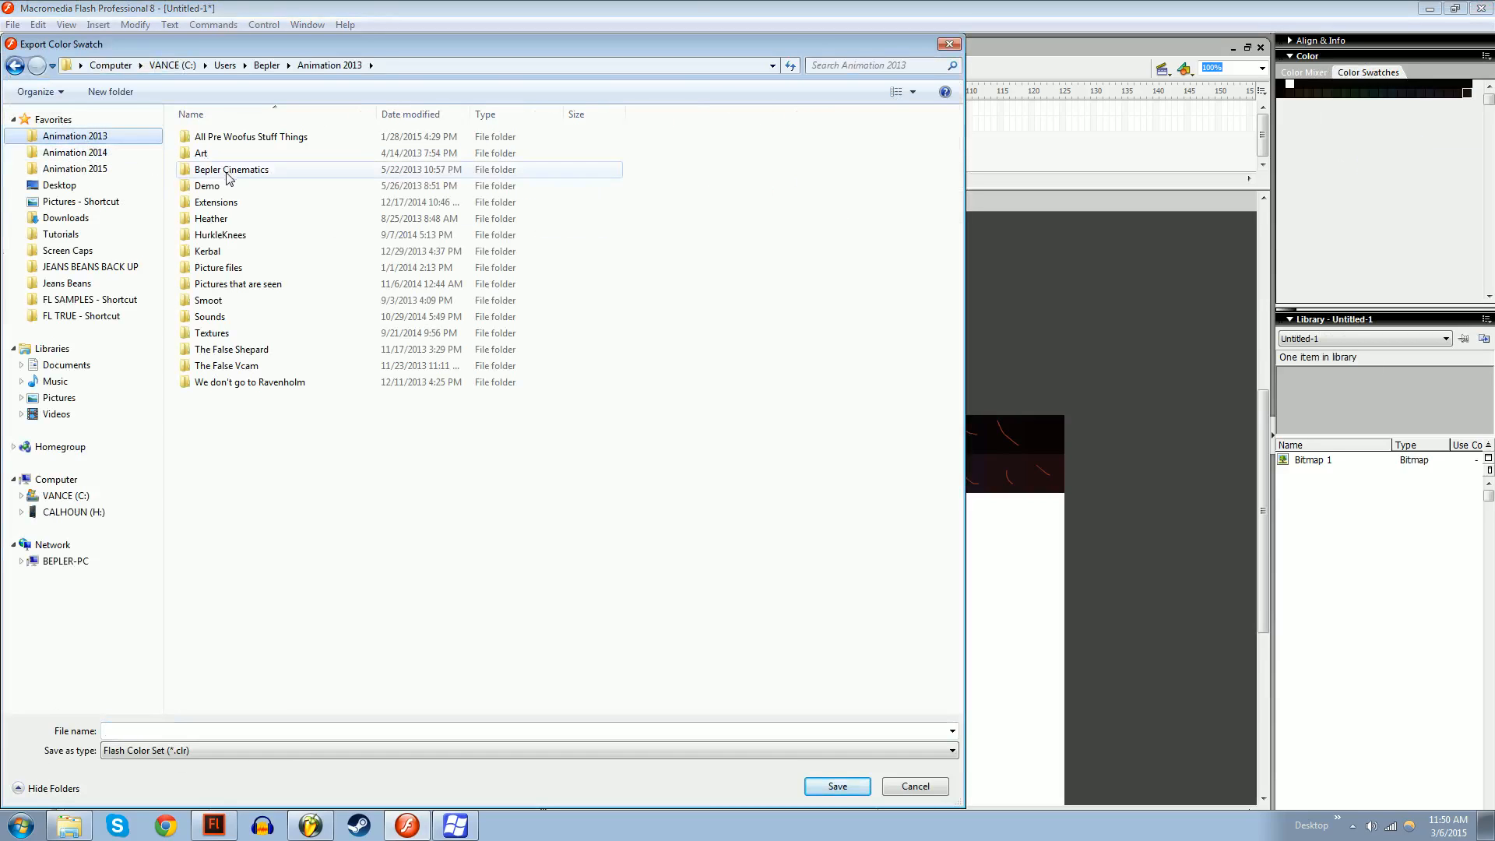
double_click(218, 203)
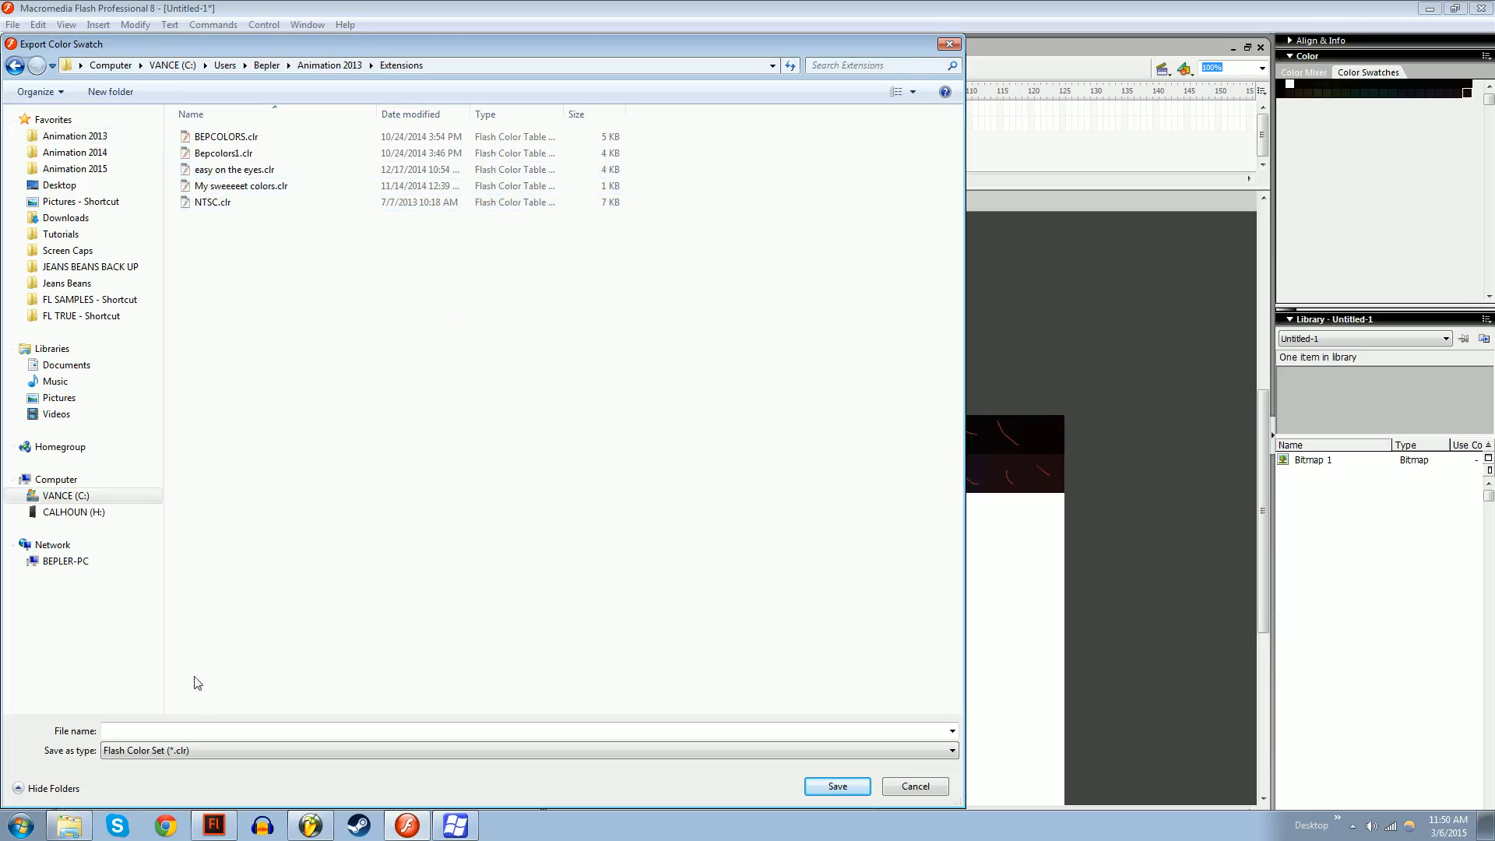
left_click(201, 731)
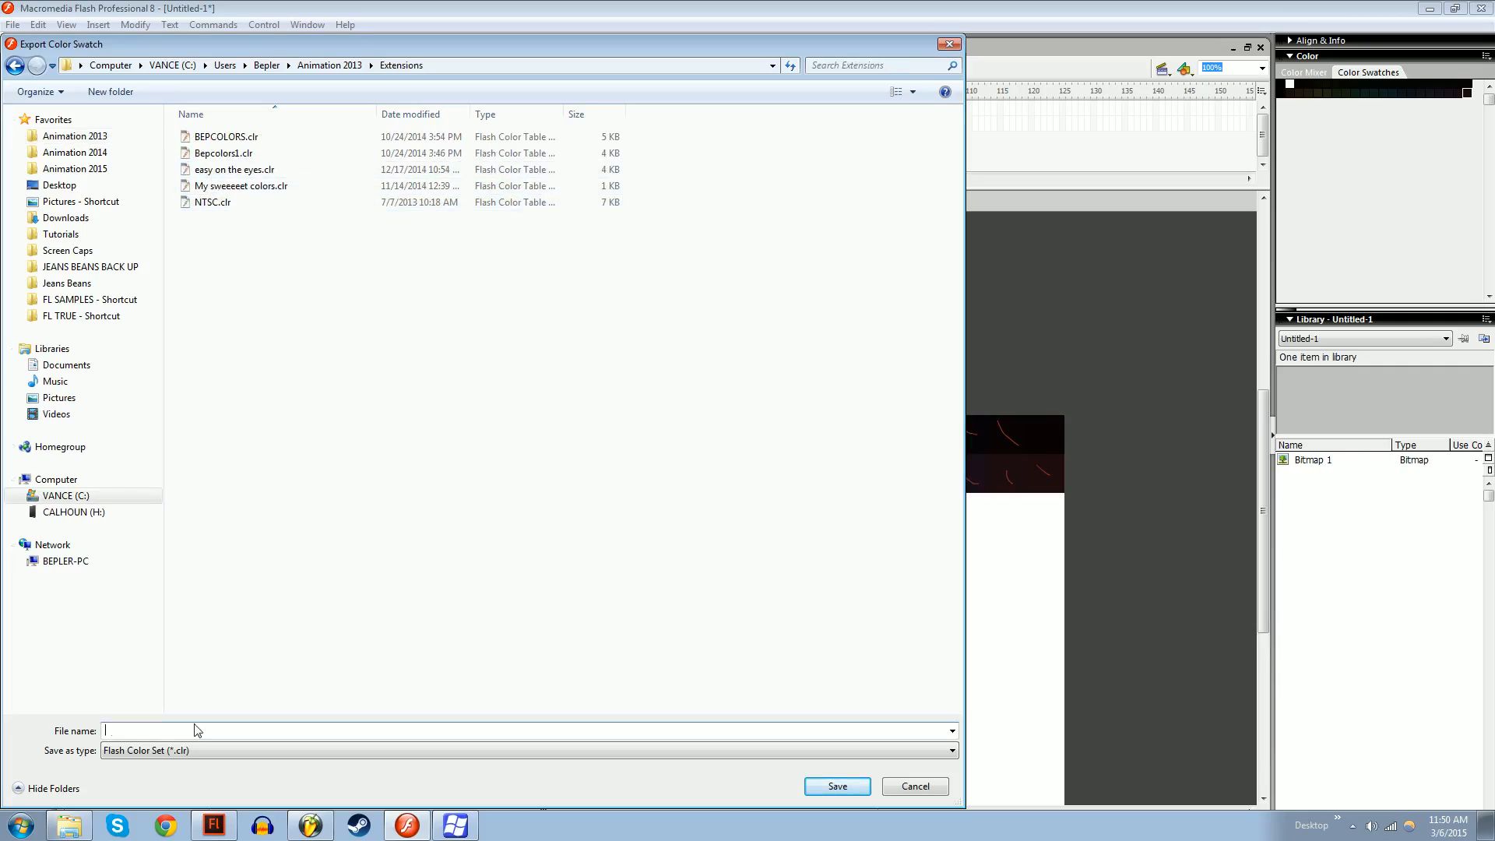
type("DarkPallete")
key("Return")
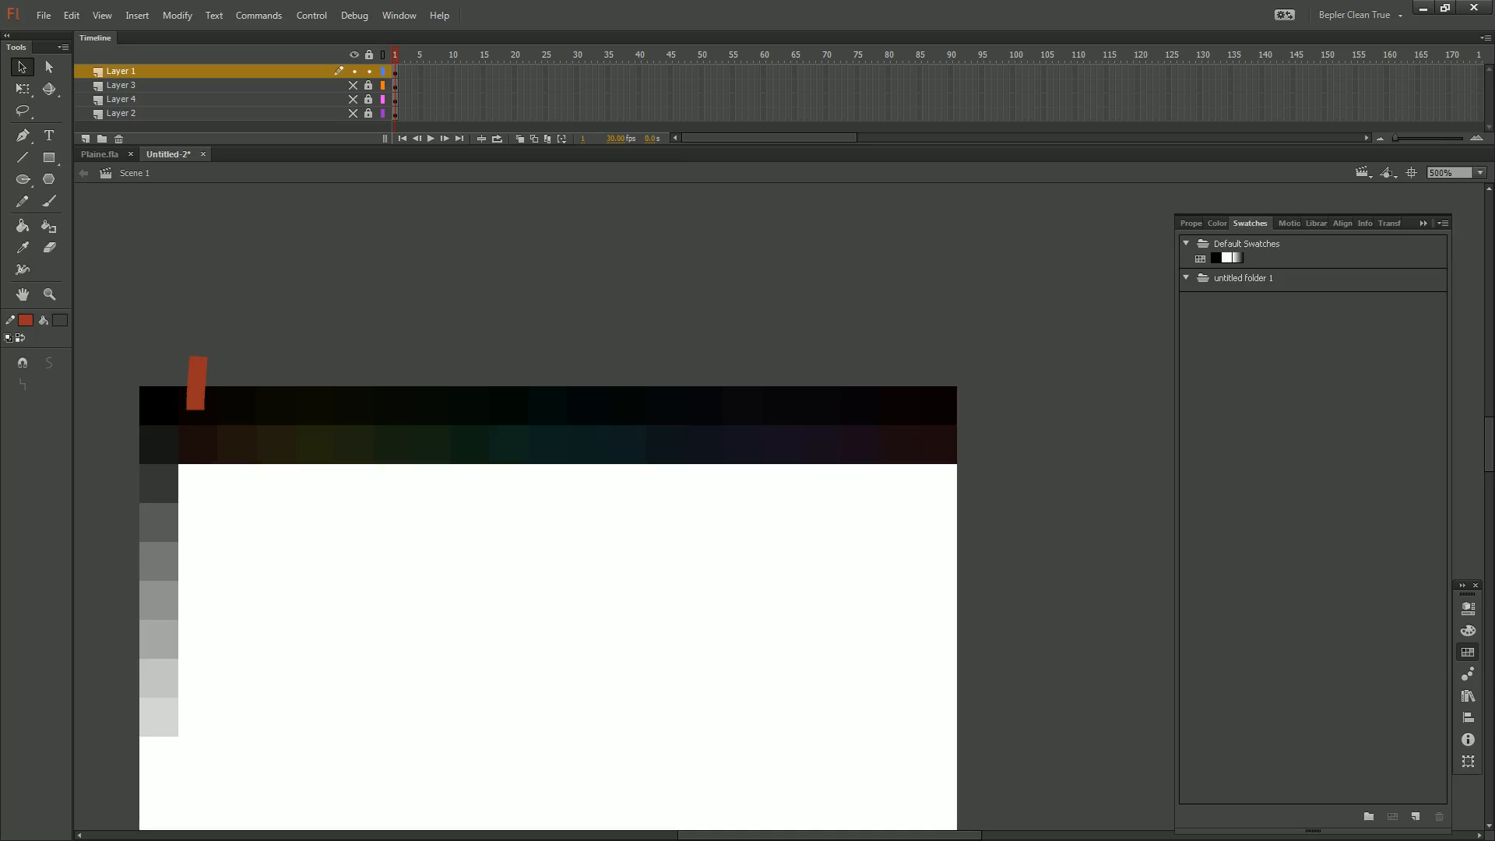
Replace the swatches in Flash Professional CC with the colours from DarkPallete.clr
left_click(1444, 223)
left_click(1343, 327)
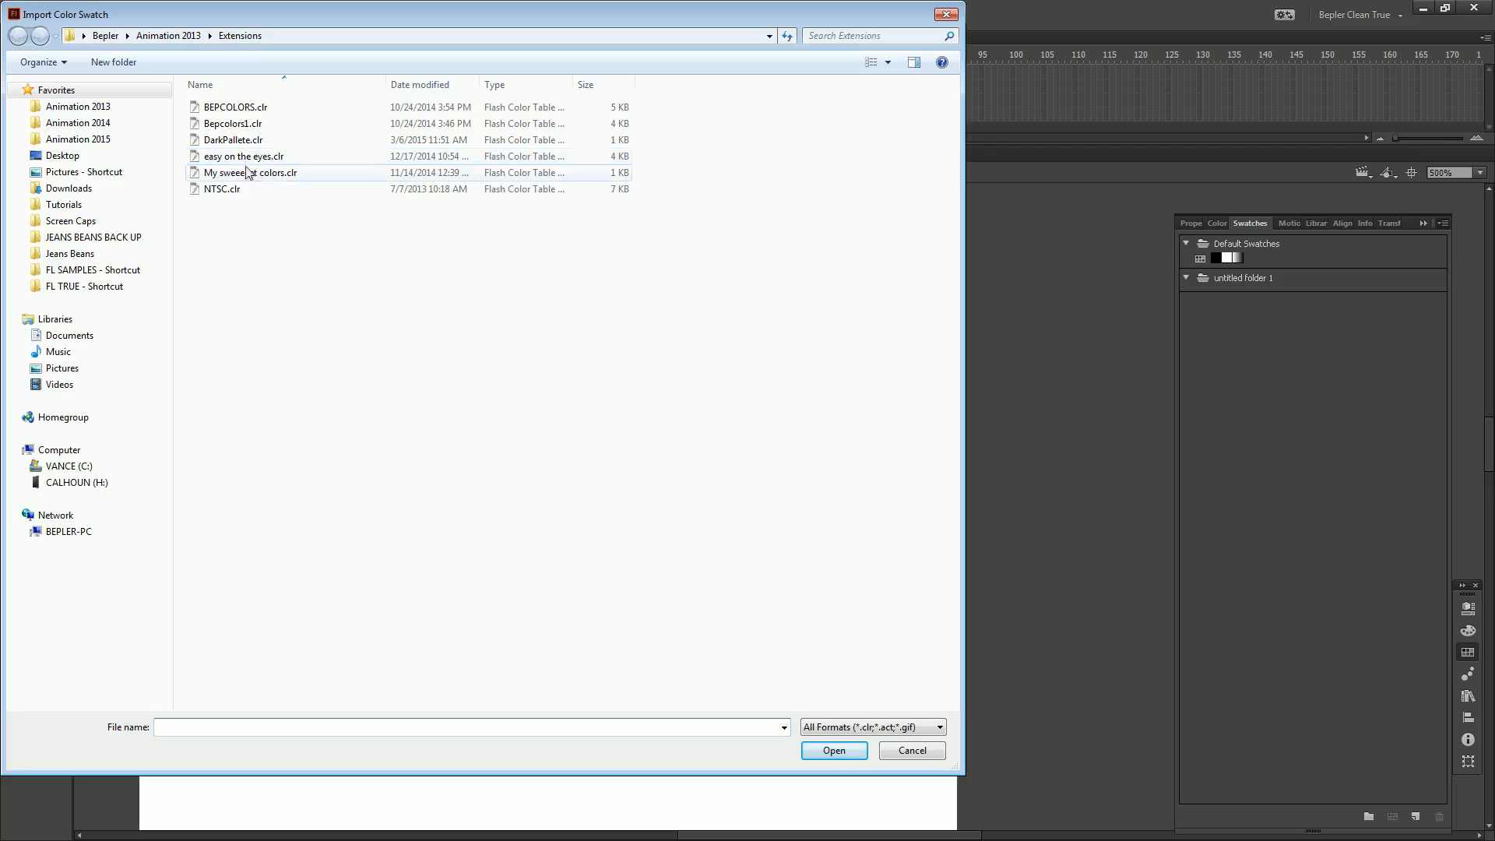
double_click(242, 142)
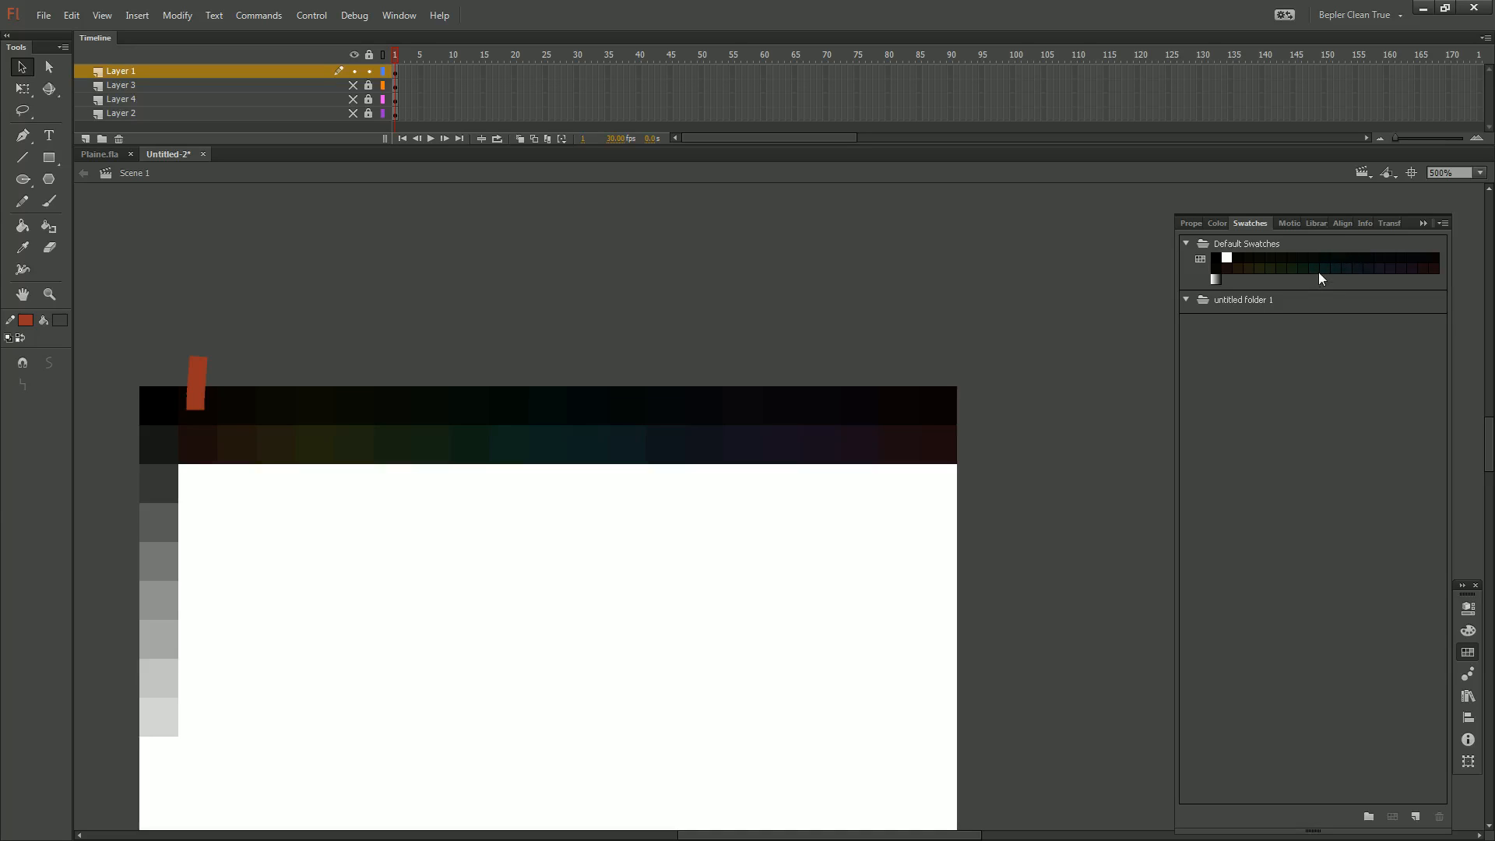
Load the default colours back into the swatches and choose the radial gradient swatch as the fill
left_click(1216, 279)
left_click(1442, 223)
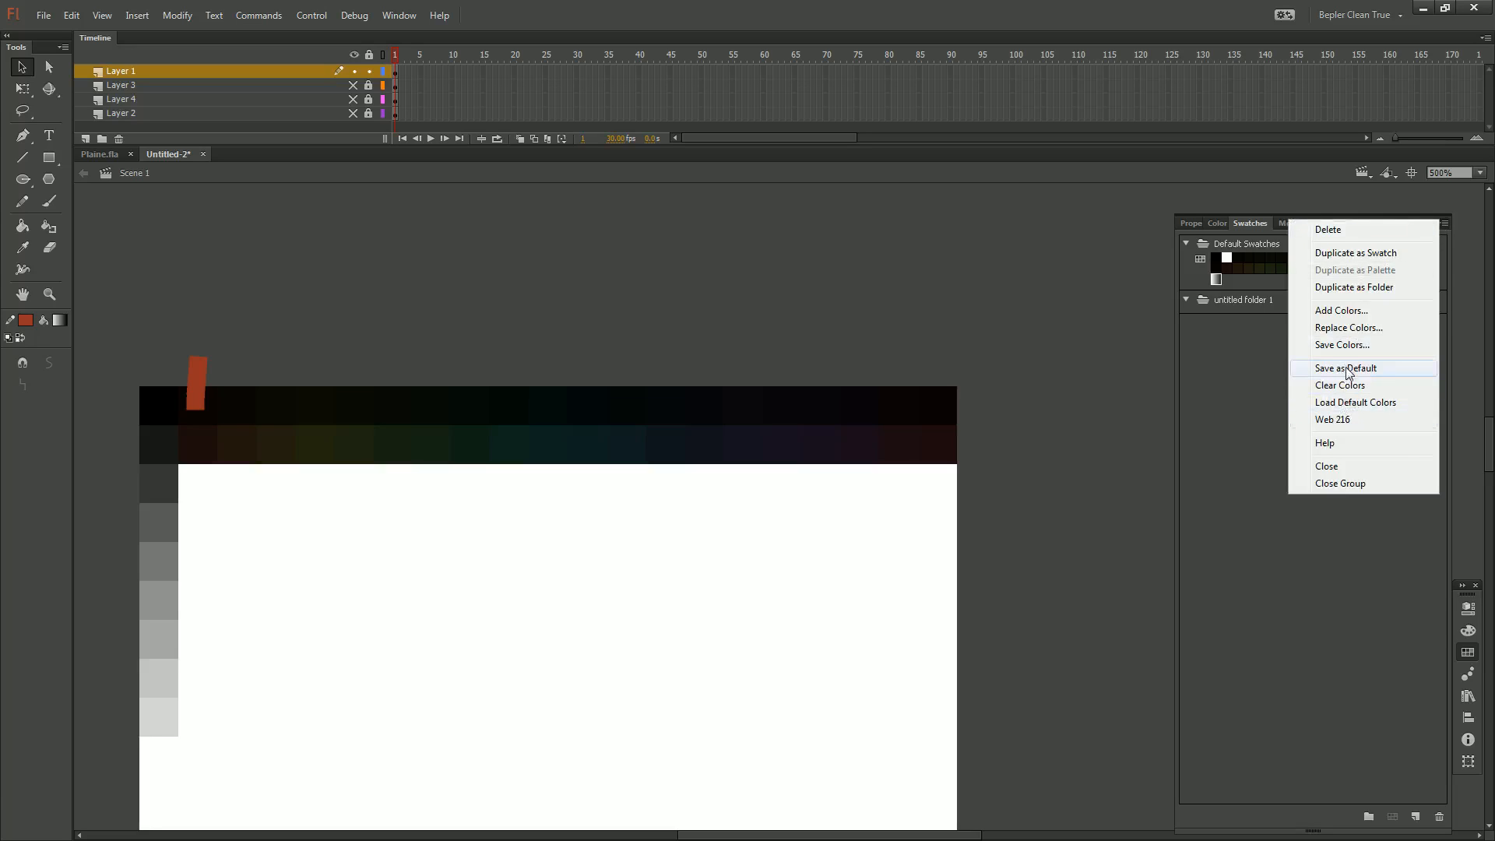
left_click(1359, 402)
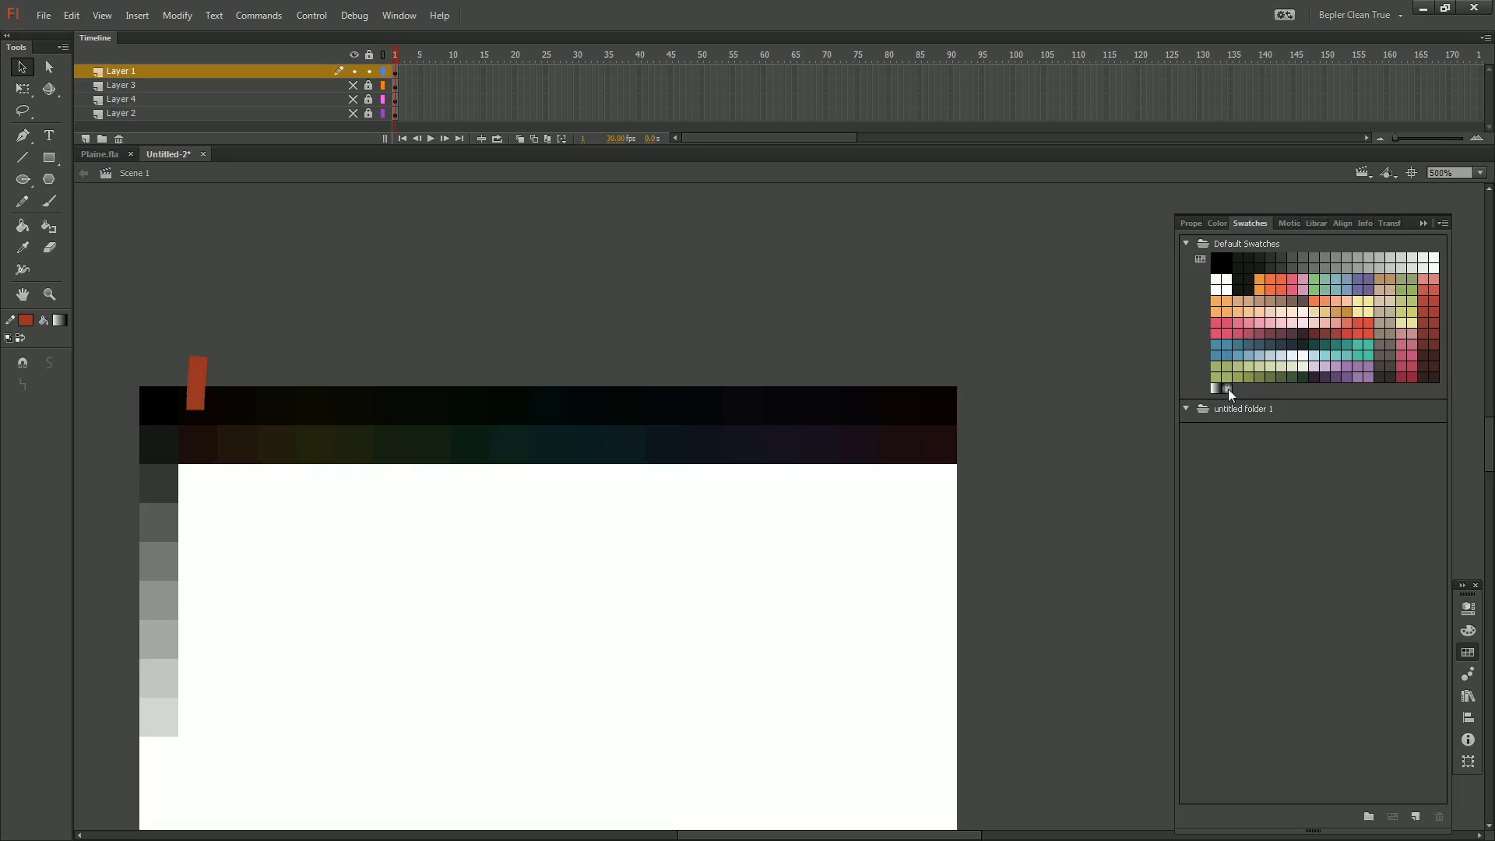
left_click(1230, 389)
Switch to Macromedia Flash 8 and look through the saved colour set files in the Extensions folder
key("super")
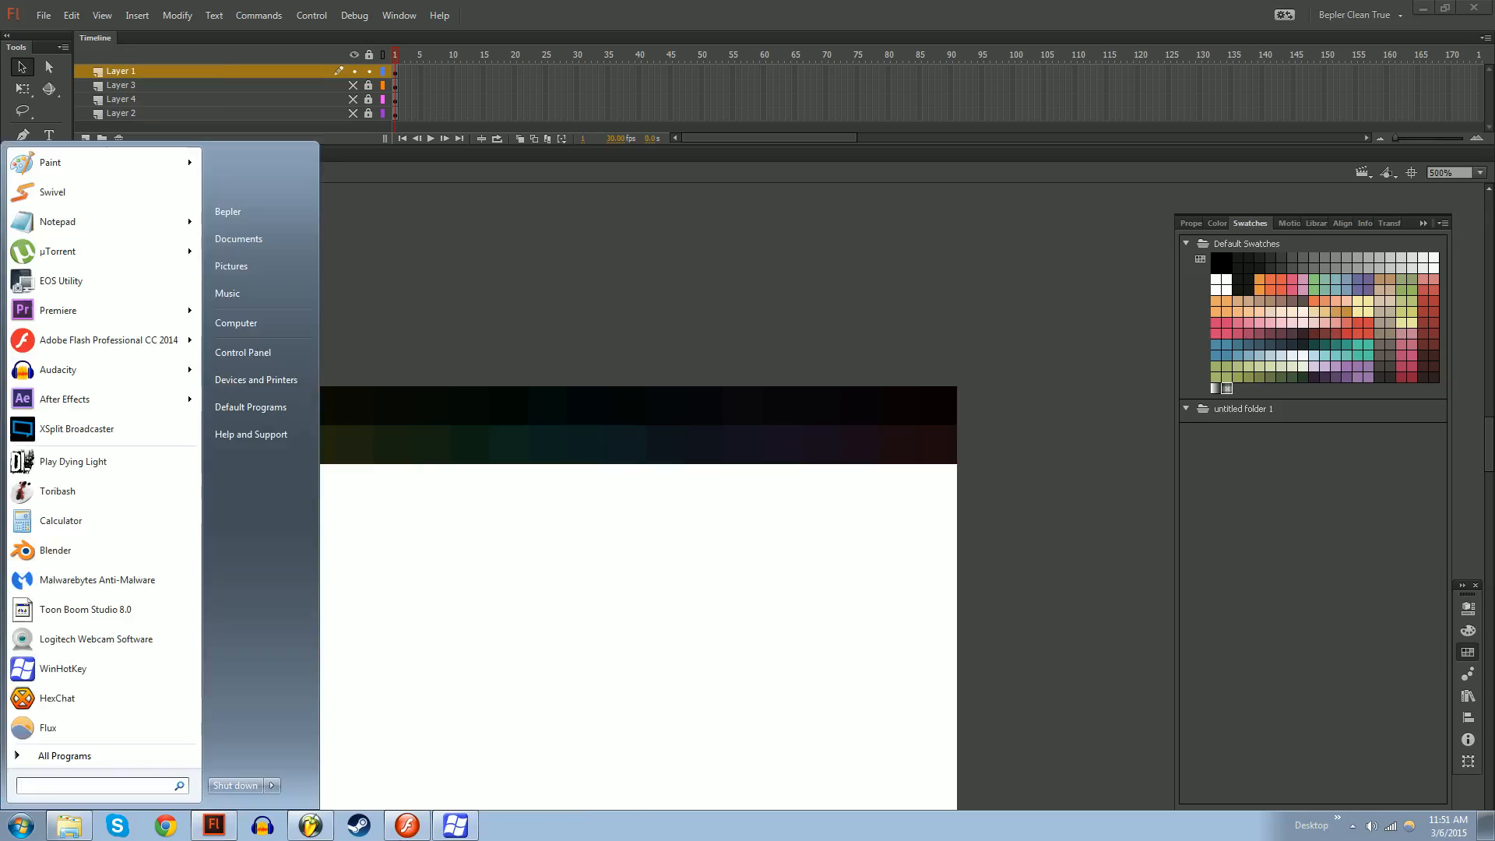
left_click(421, 835)
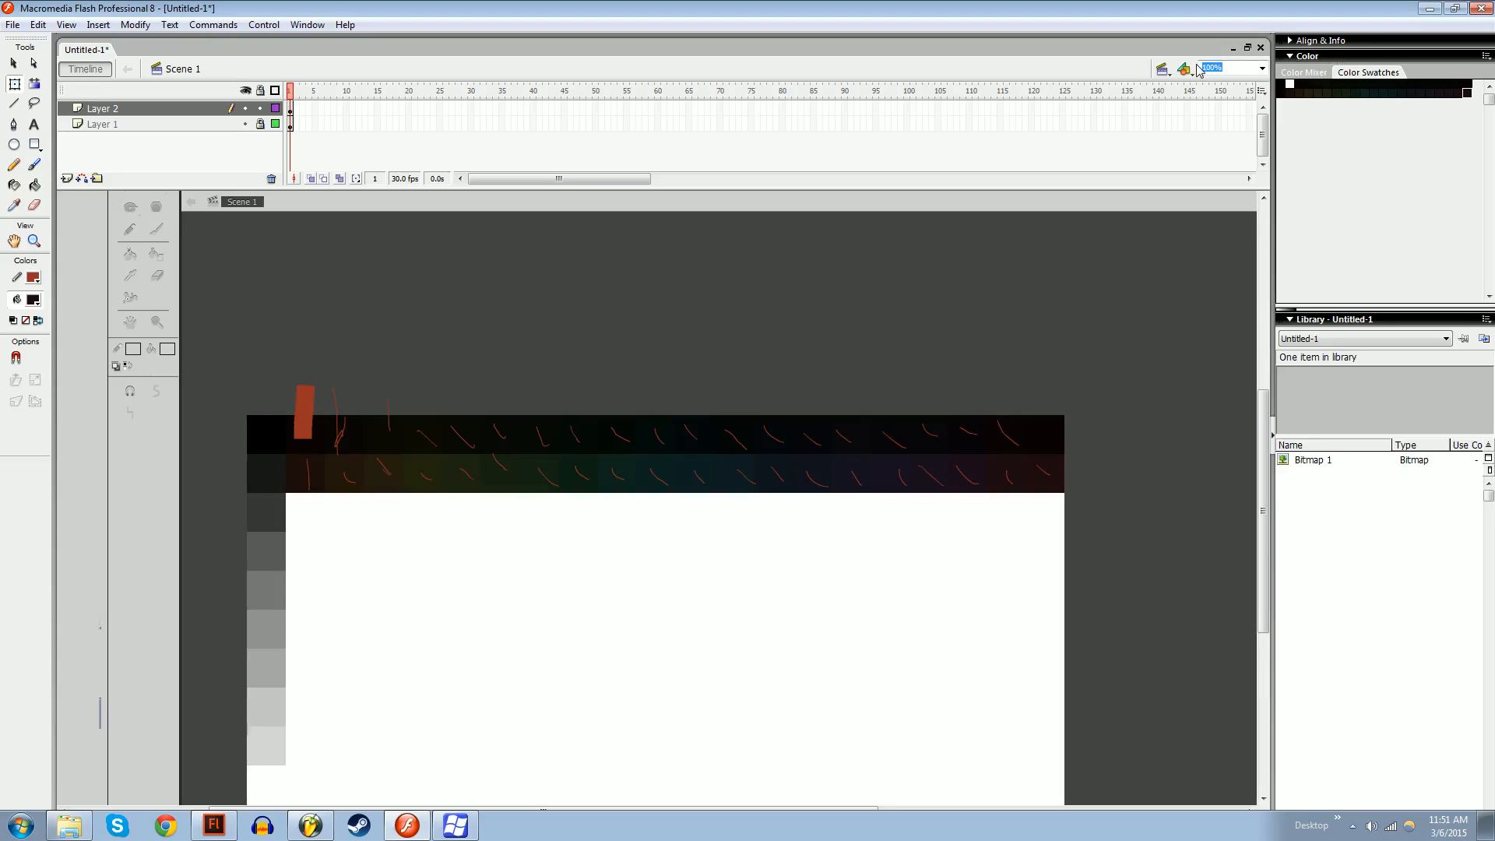
left_click_drag(934, 288, 966, 463)
left_click_drag(1168, 343, 285, 576)
left_click(667, 600)
left_click(70, 825)
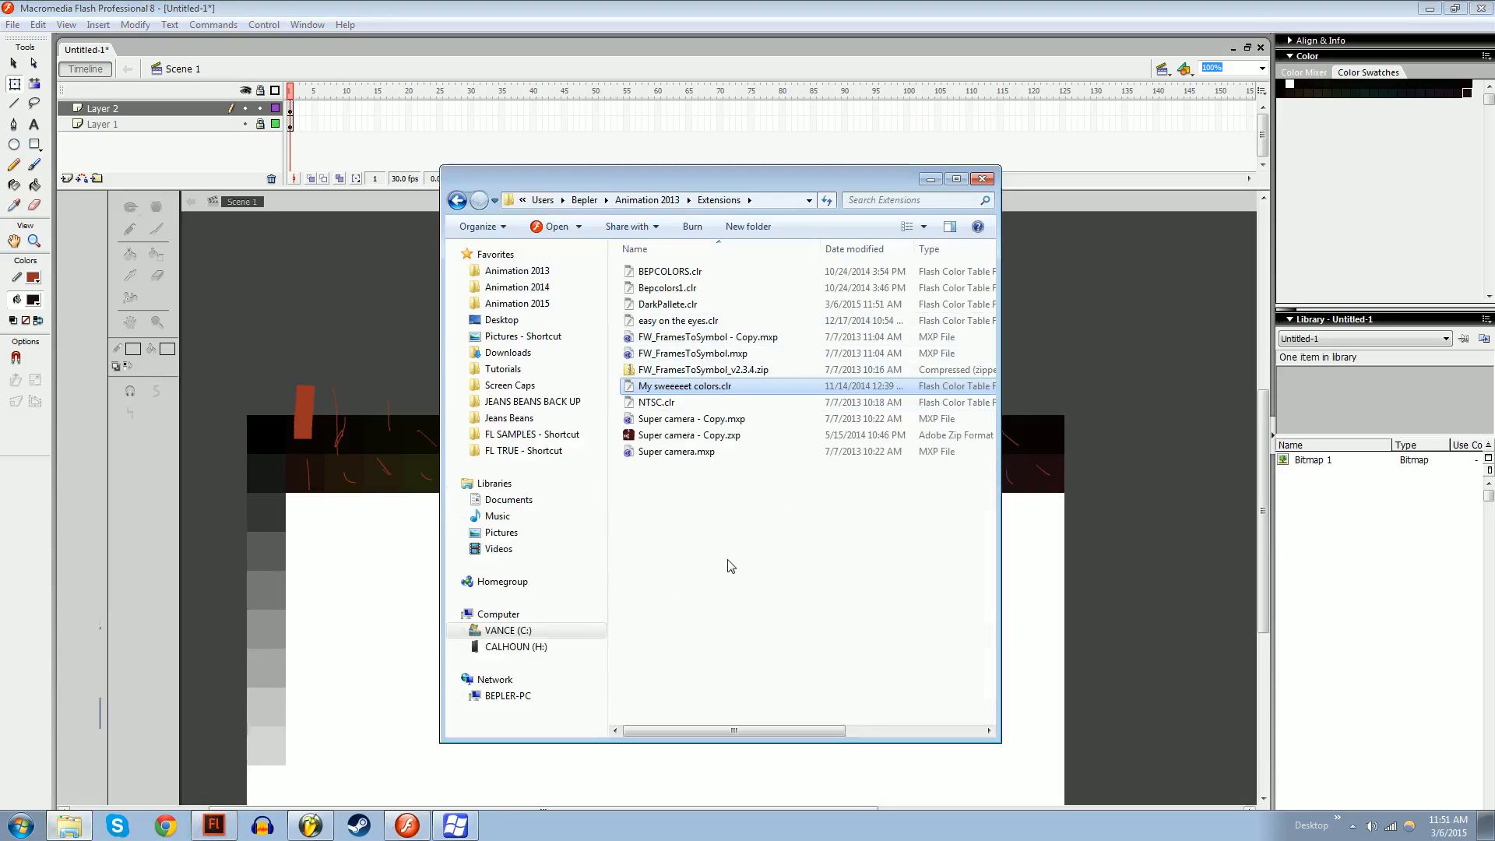
left_click(760, 577)
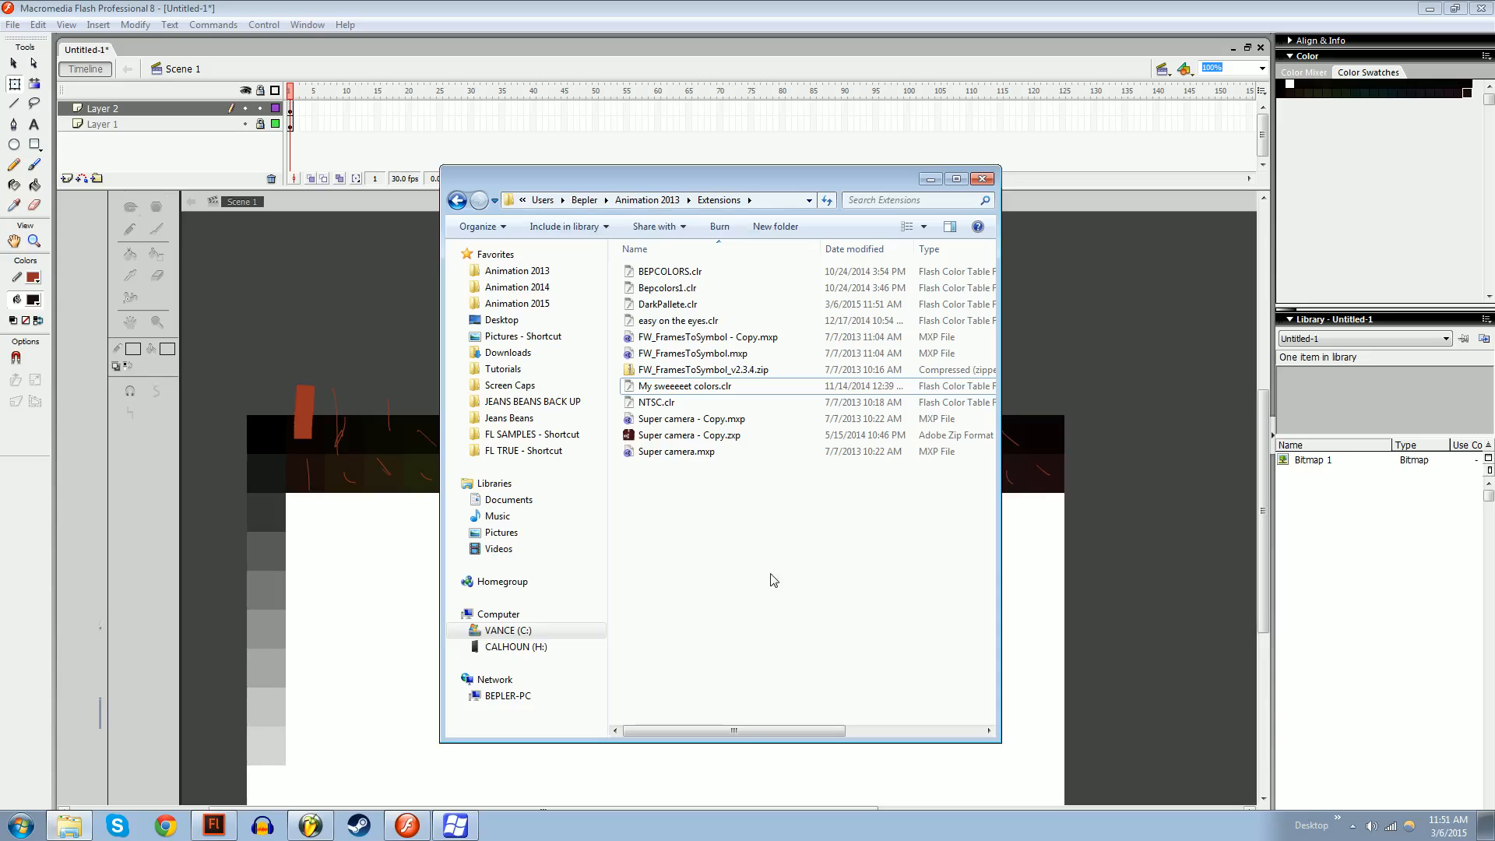
left_click(662, 321)
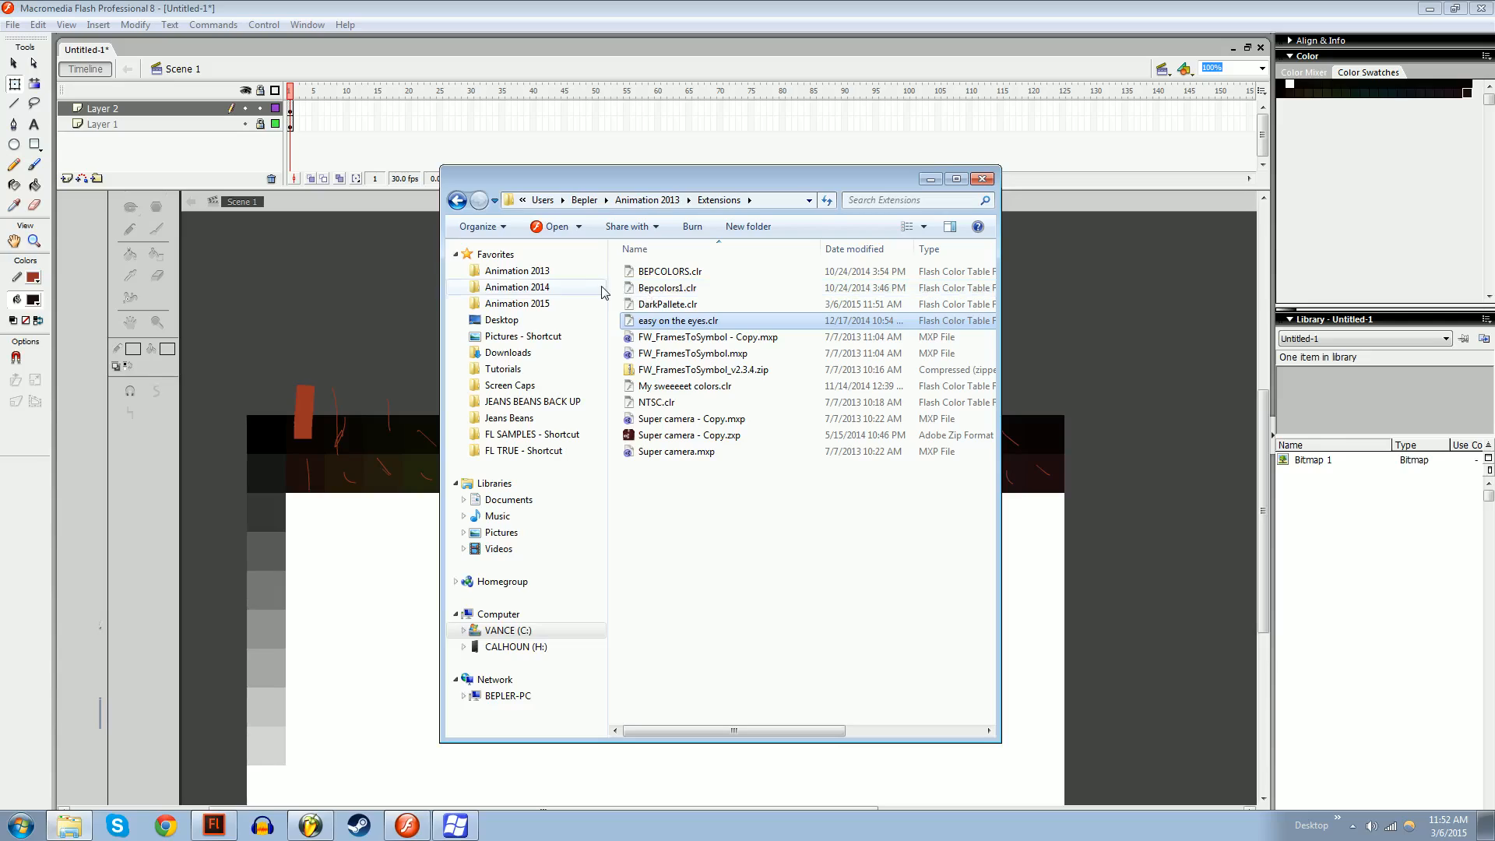
left_click(680, 537)
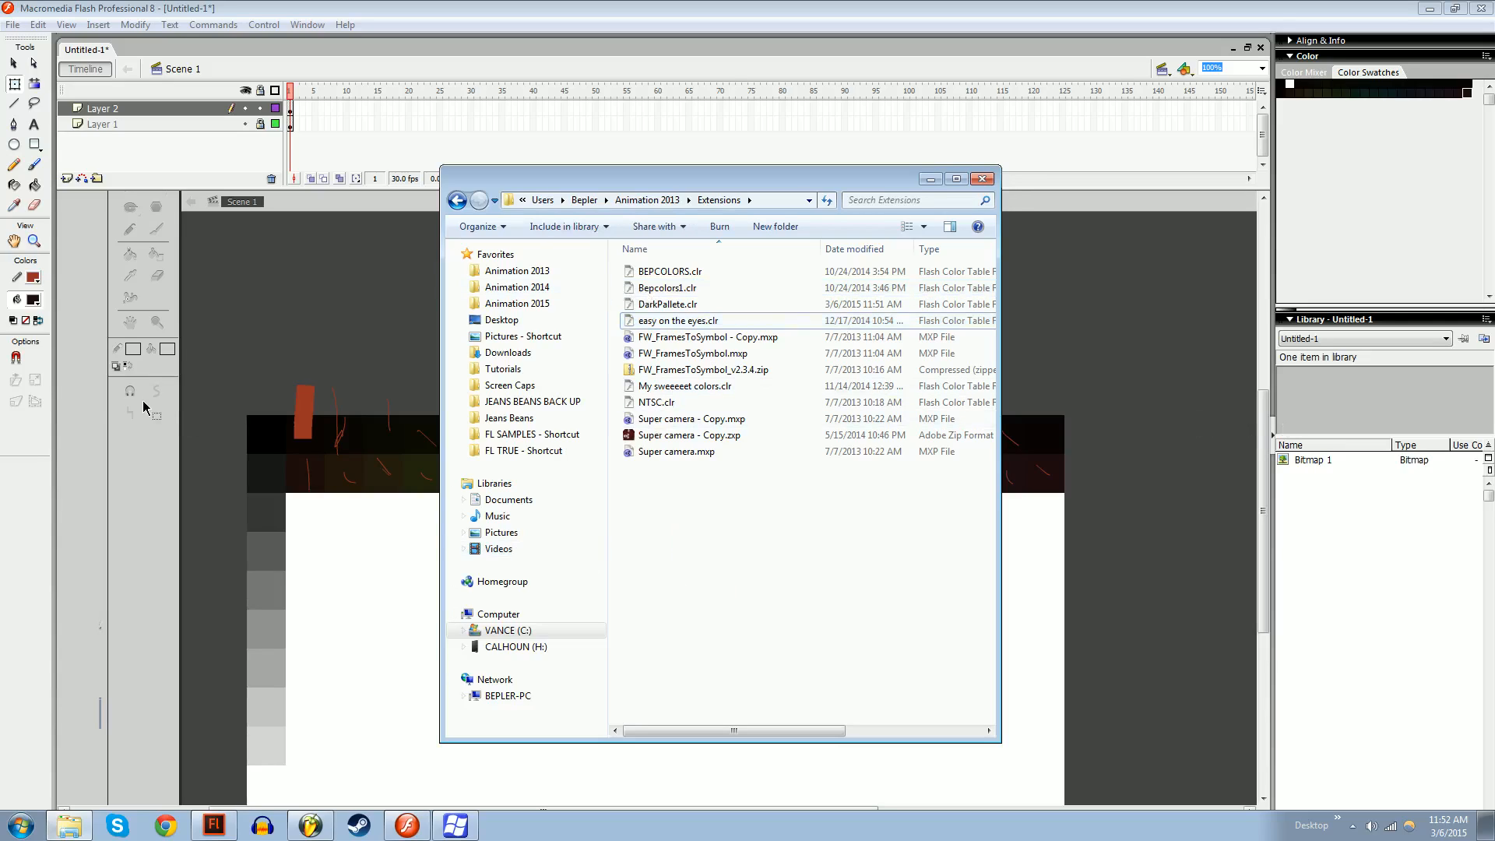
mouse_move(88, 388)
left_mouse_down()
mouse_move(243, 764)
mouse_move(1053, 754)
left_mouse_up()
left_click(1167, 686)
left_click_drag(1162, 682, 75, 219)
left_click(458, 329)
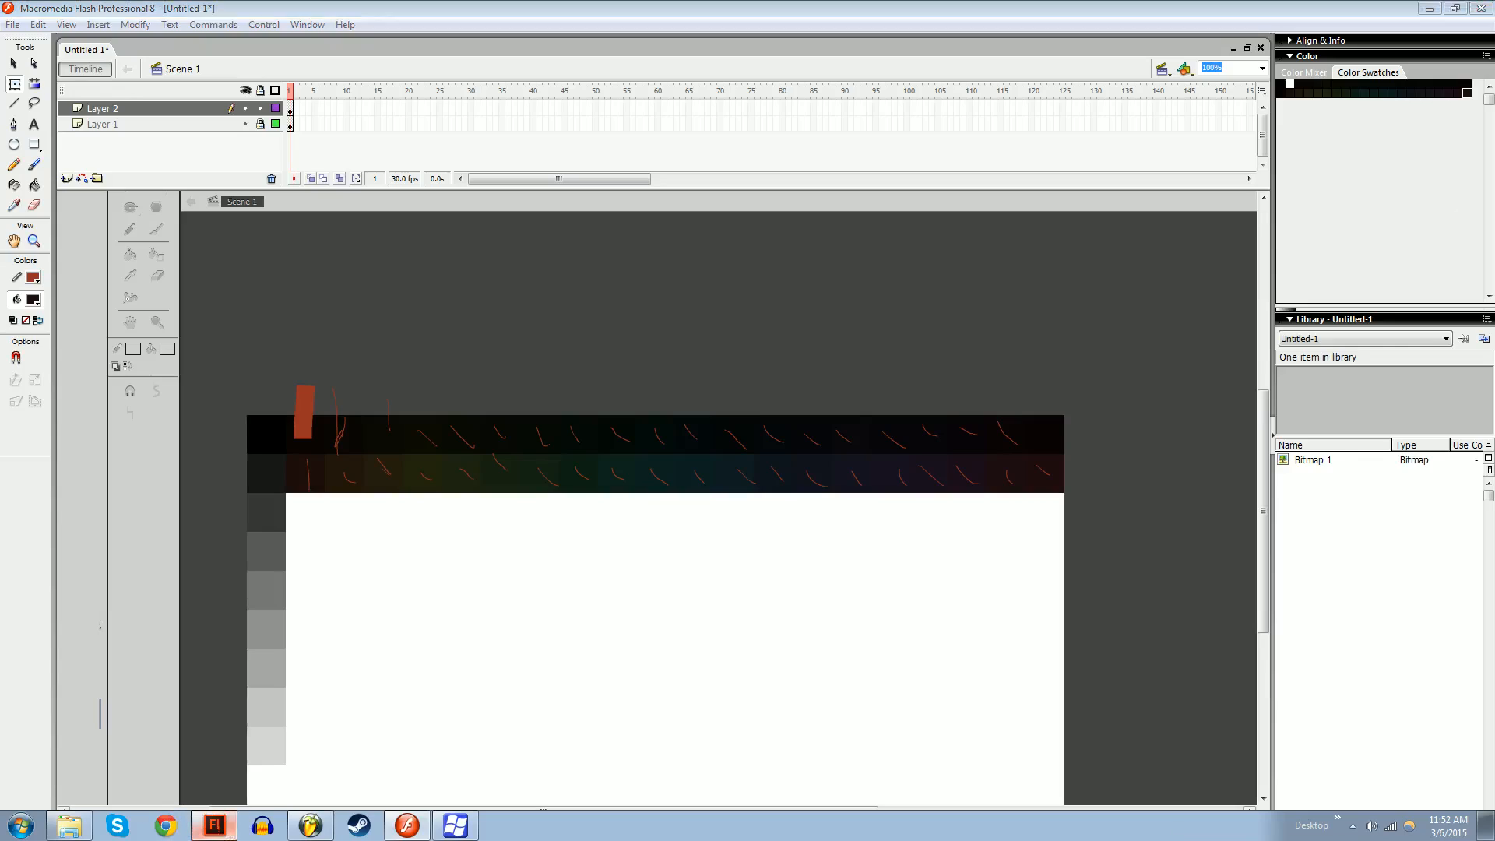
Switch to Flash Professional CC and open the fill colour's swatches
left_click(215, 824)
left_click(60, 320)
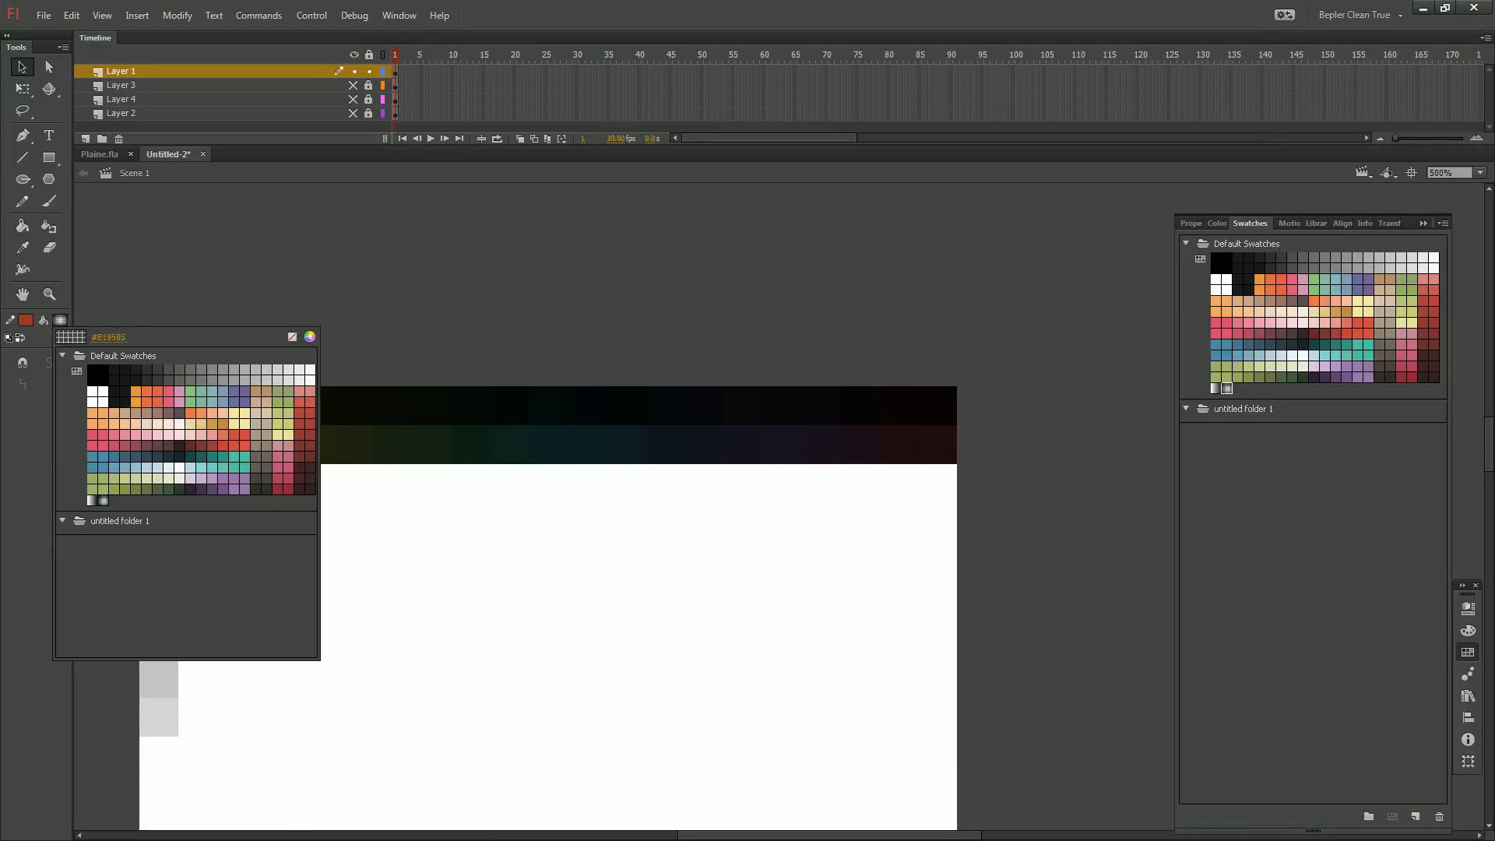